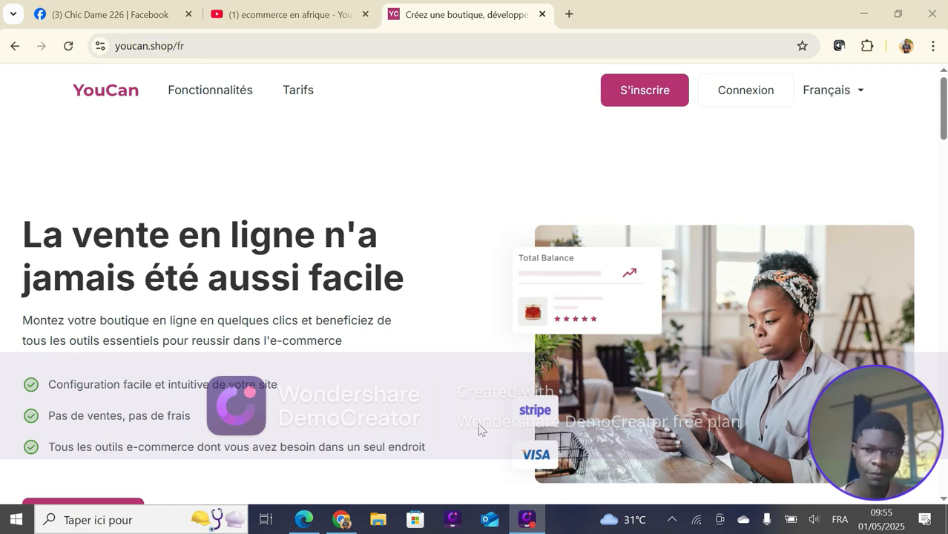
- Open youcan.shop/fr in a new Chrome tab from the 'youcan' address-bar suggestion
scroll(440, 401, down, 2)
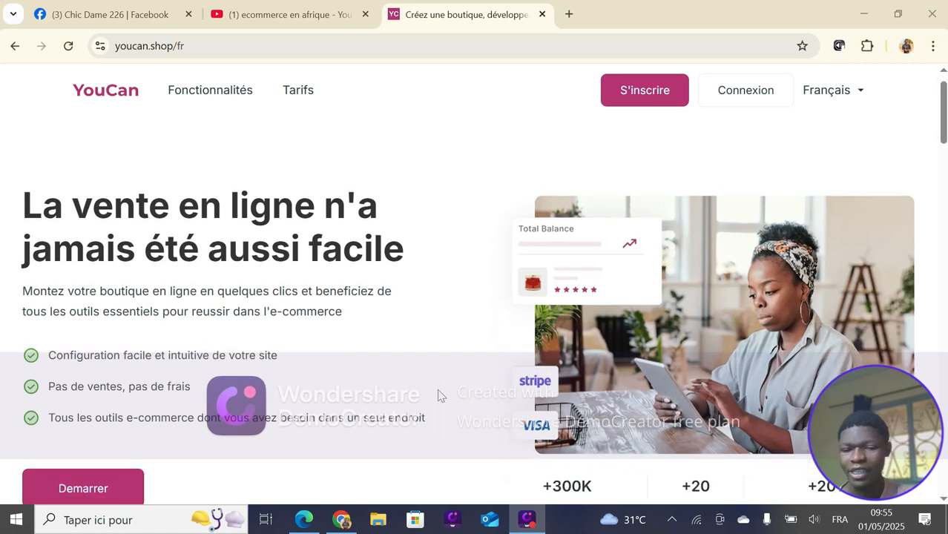
scroll(459, 404, up, 2)
scroll(460, 401, down, 2)
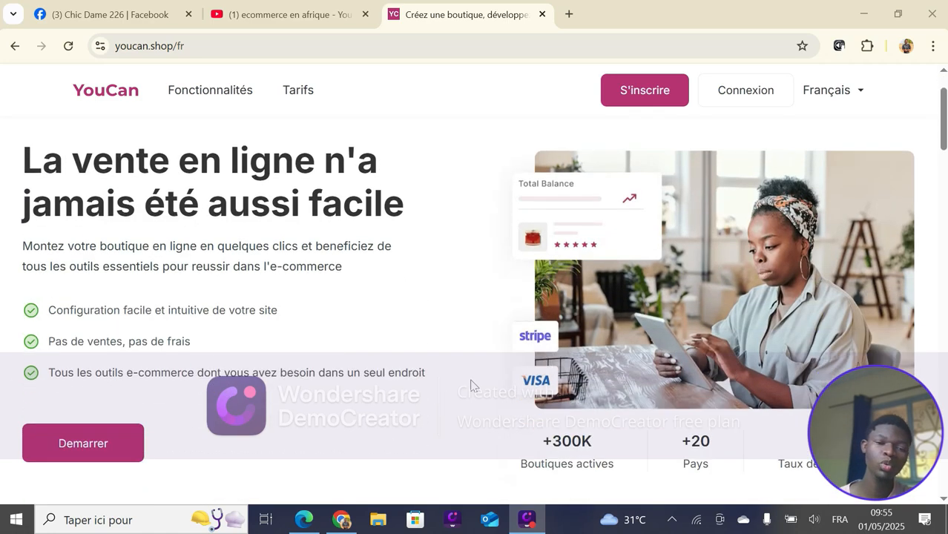
scroll(471, 385, up, 2)
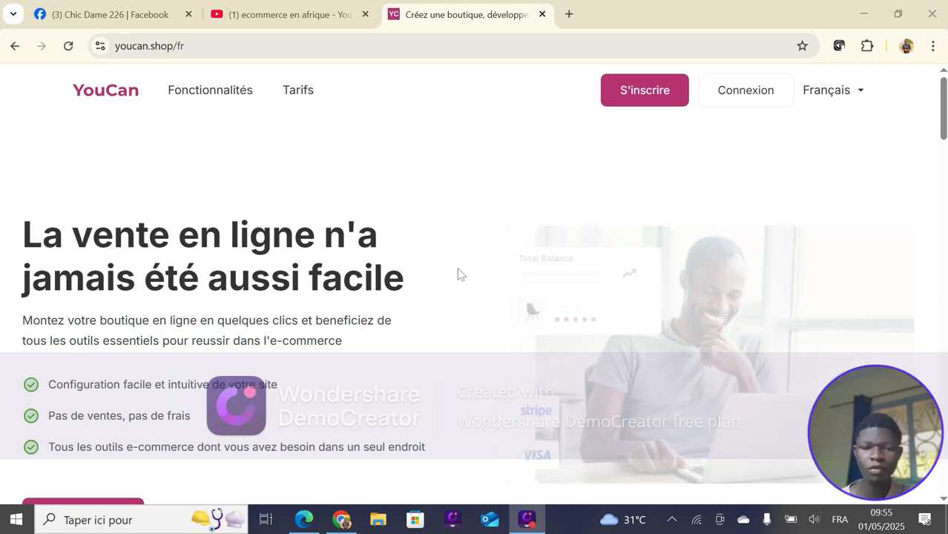
scroll(438, 273, down, 2)
scroll(442, 291, up, 2)
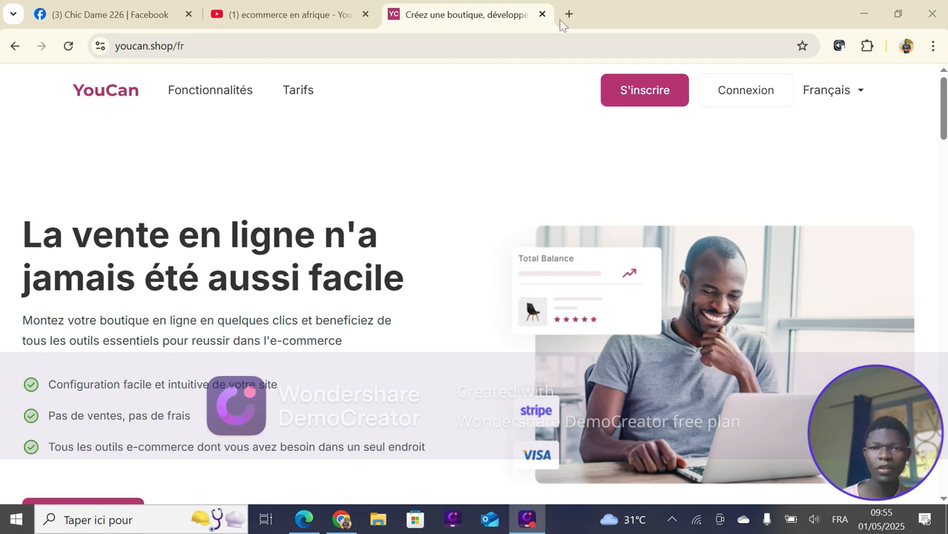
click(564, 21)
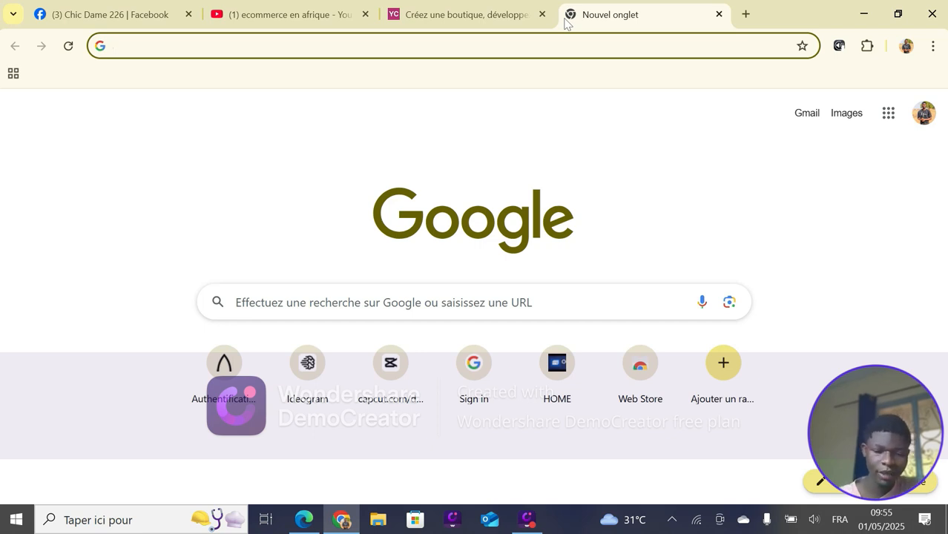
text(youca)
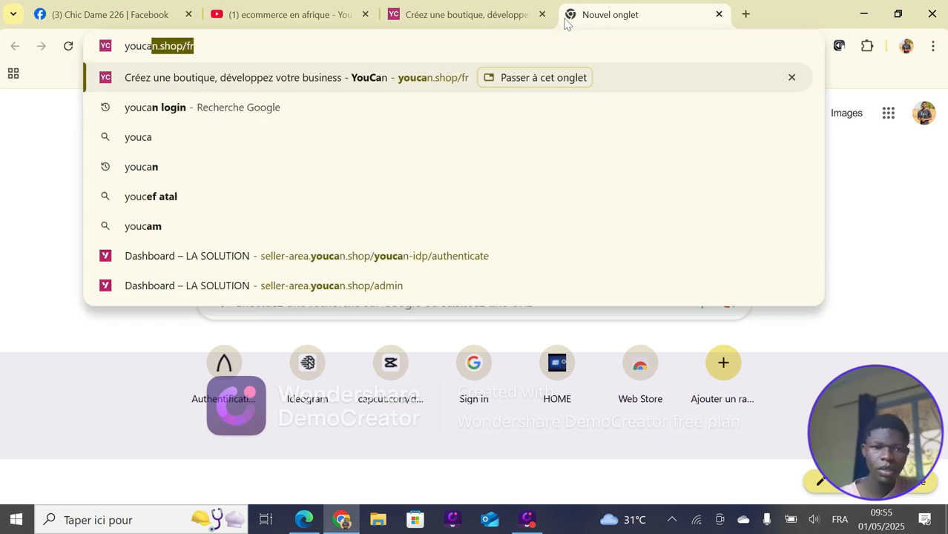
text(n)
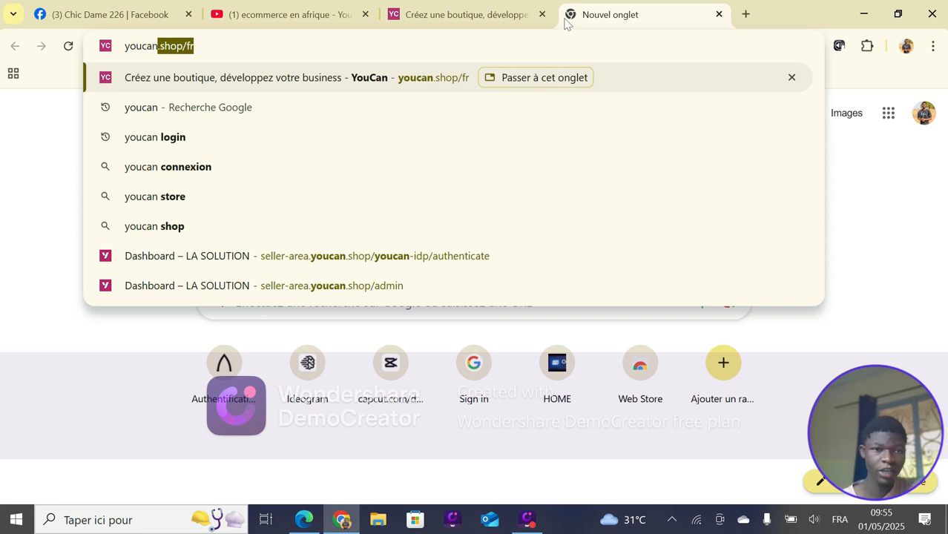
click(294, 78)
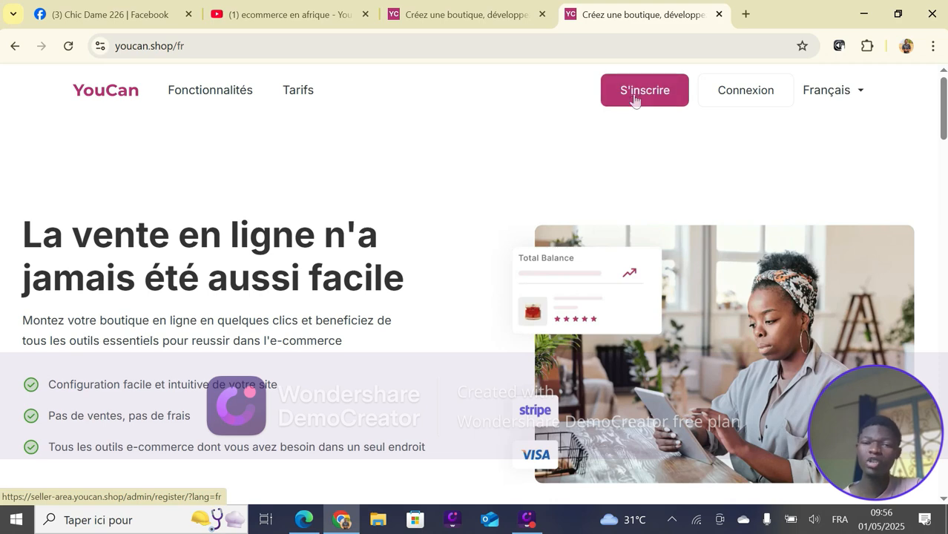
click(638, 97)
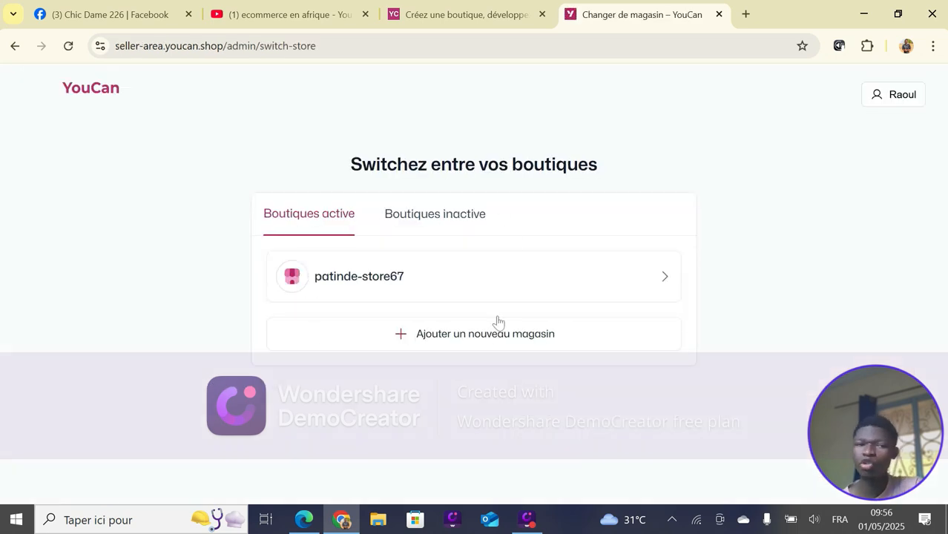
click(15, 46)
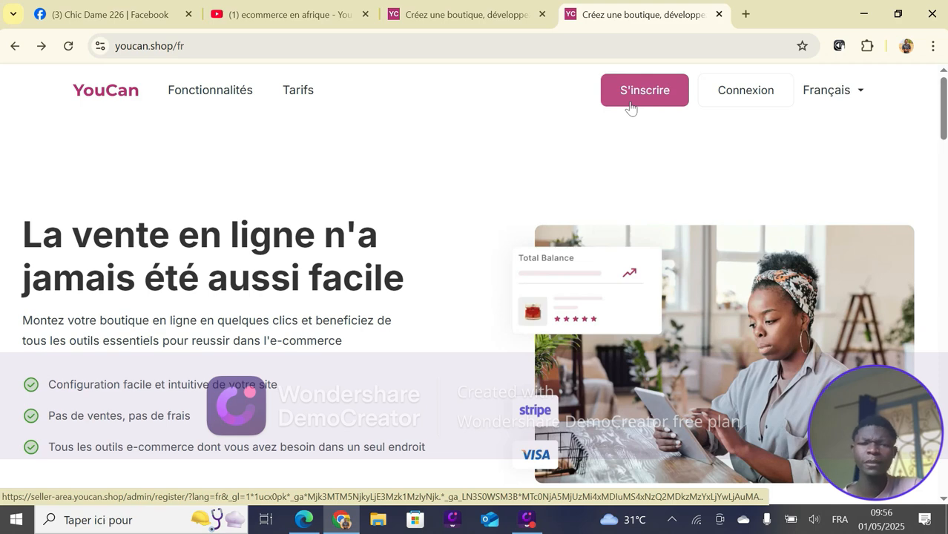
- Log in to YouCan and open the LA SOLUTION shop from the Boutiques list
click(722, 94)
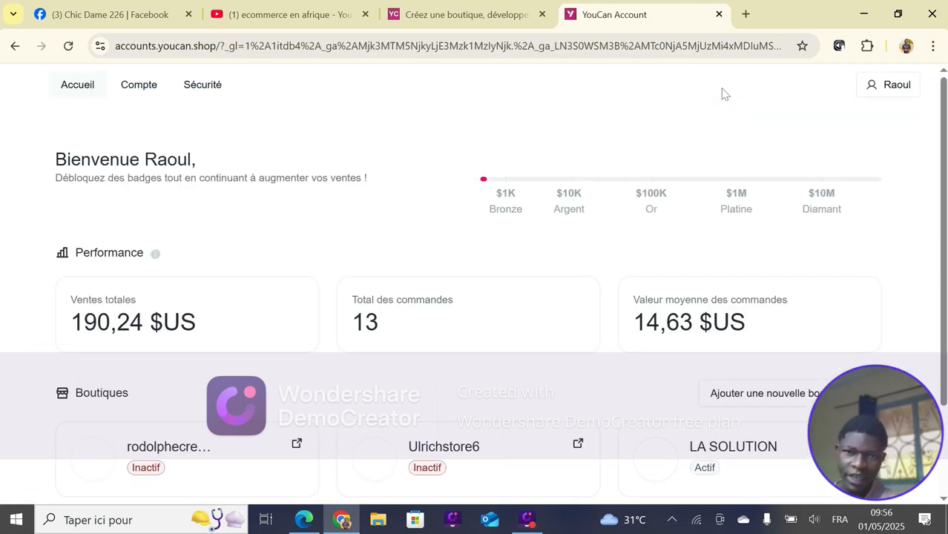
scroll(733, 127, down, 2)
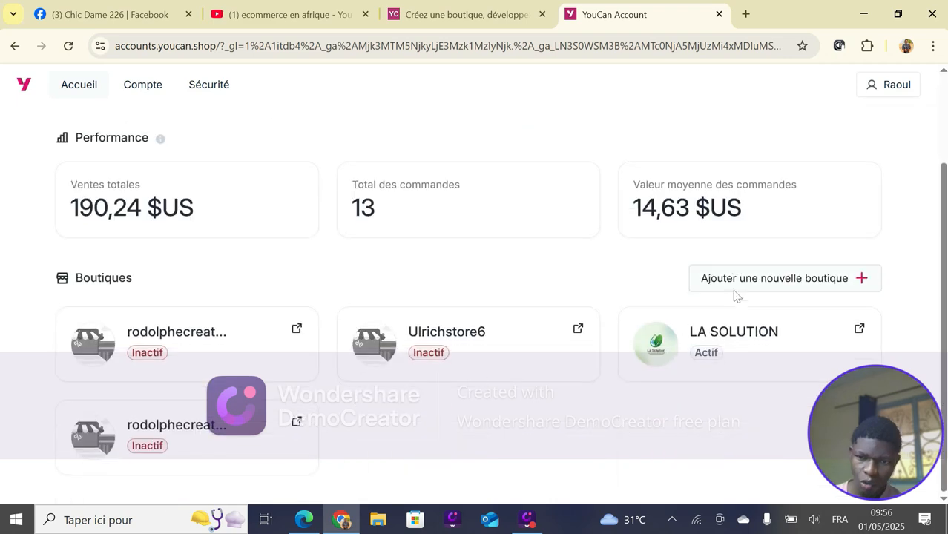
click(724, 327)
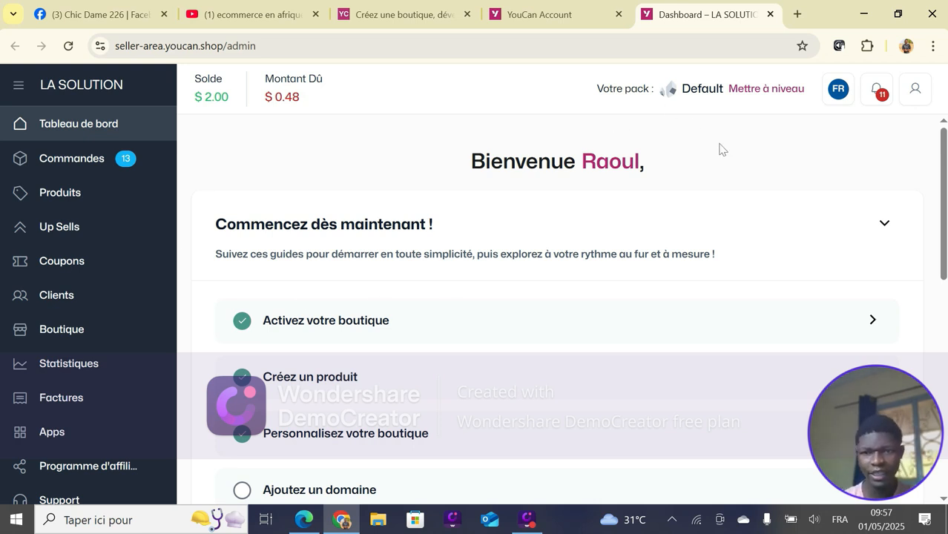
- Show the upgrade page comparing the Default, Solopreneur, Starter and Entrepreneur plans
click(755, 95)
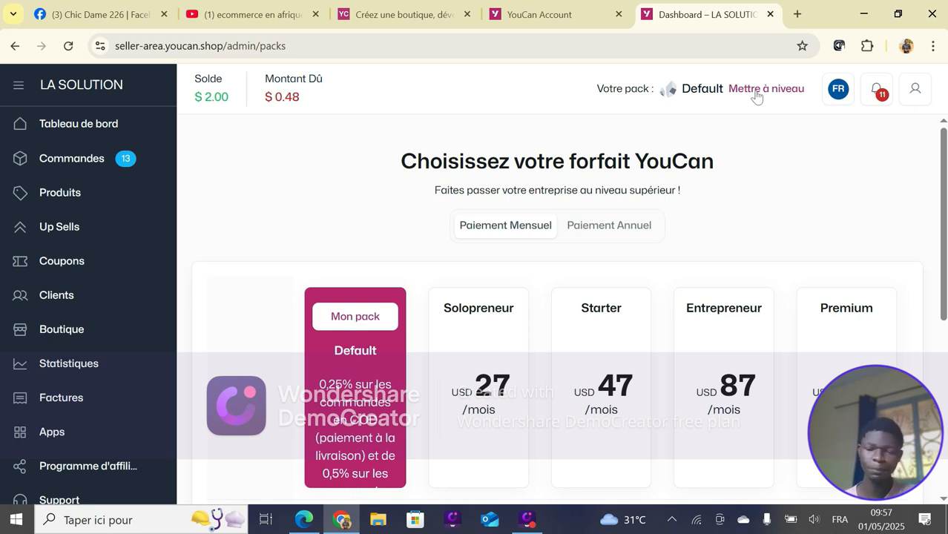
scroll(734, 167, down, 1)
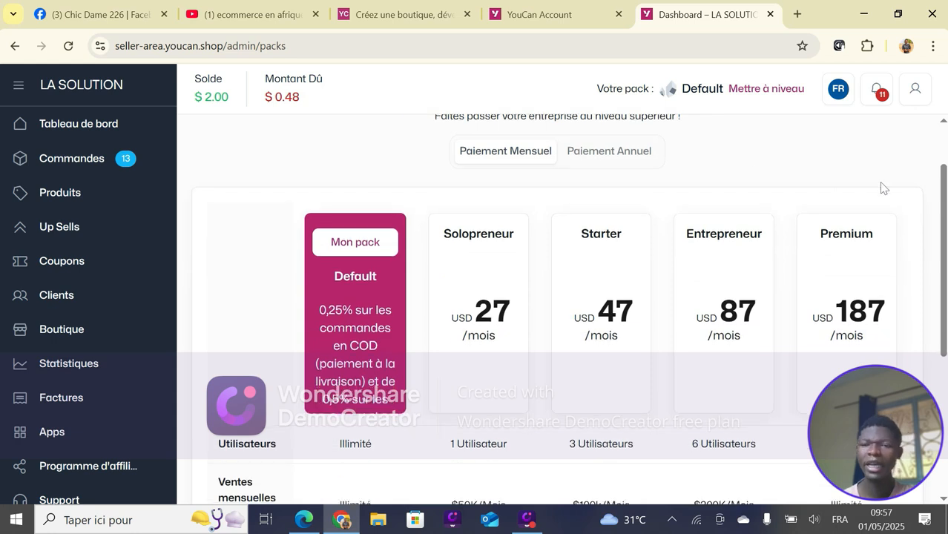
scroll(883, 188, up, 1)
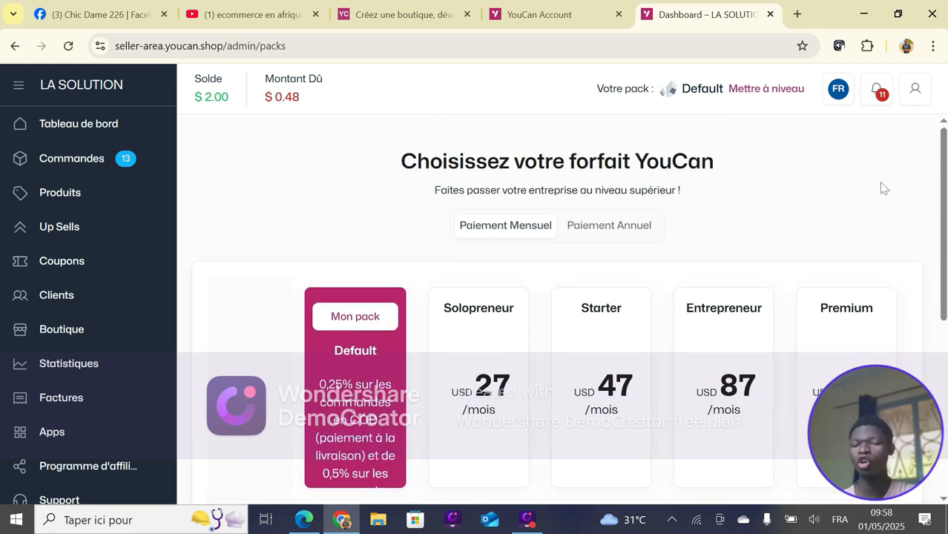
scroll(885, 191, down, 1)
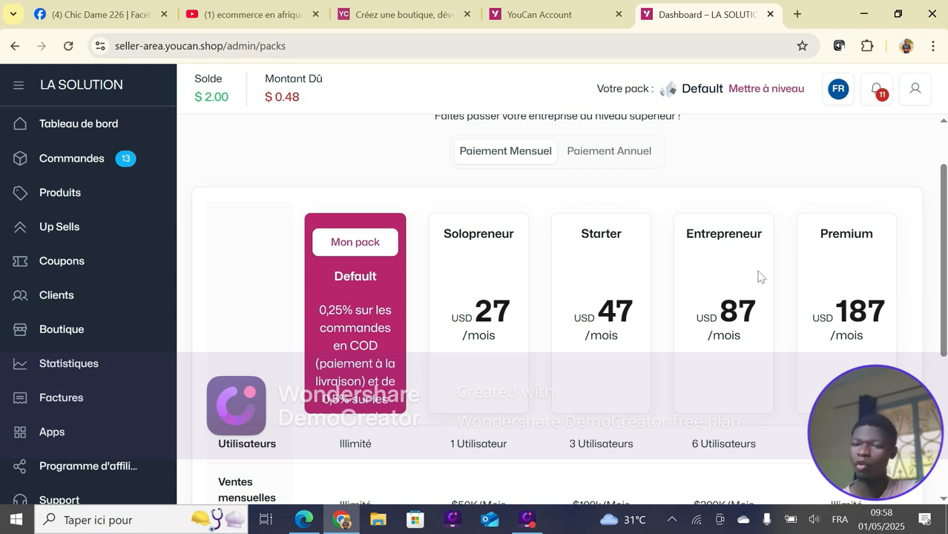
scroll(829, 251, down, 2)
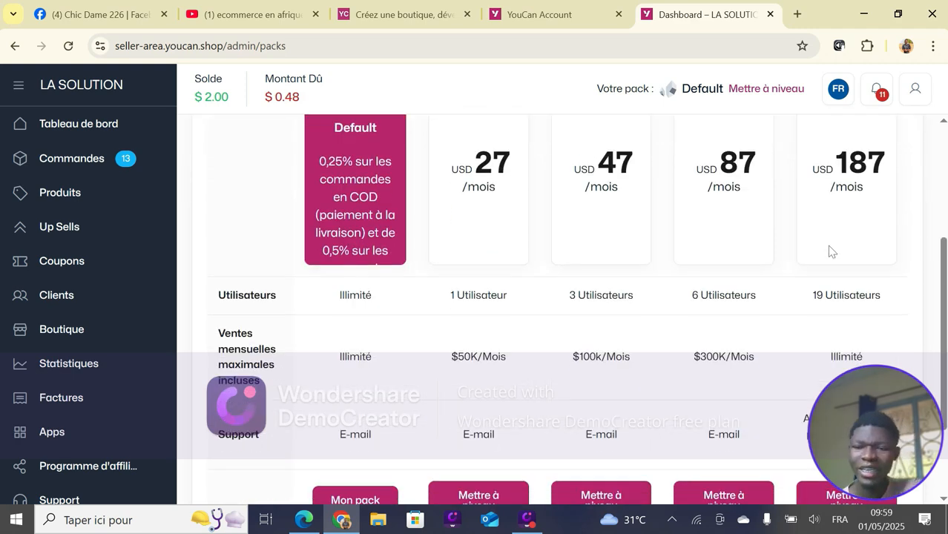
scroll(829, 251, down, 2)
scroll(830, 251, up, 3)
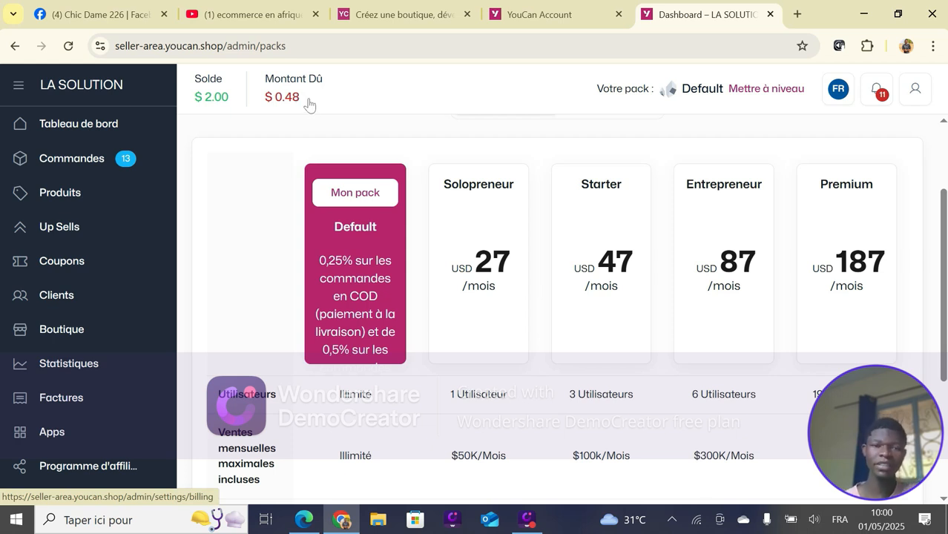
- Go back to Tableau de bord and scroll through the getting-started checklist
click(83, 126)
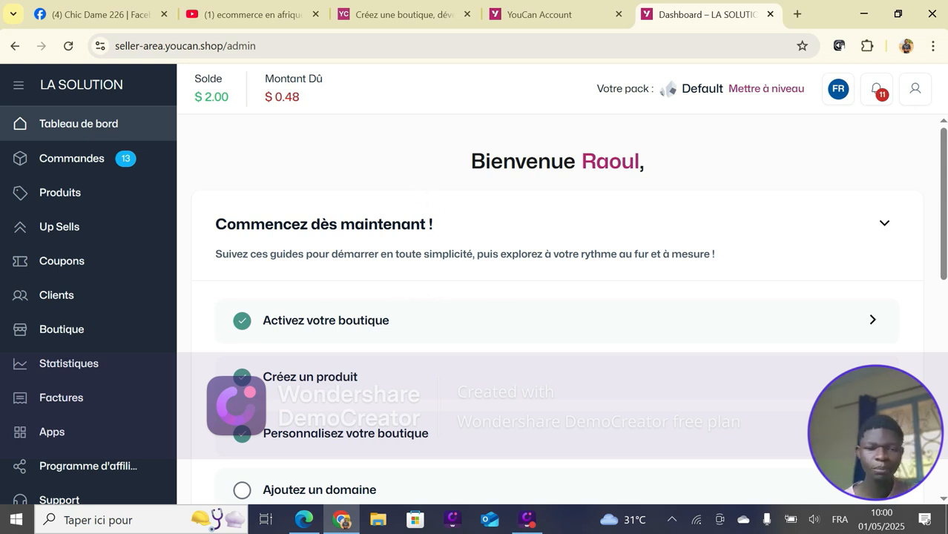
scroll(548, 263, down, 1)
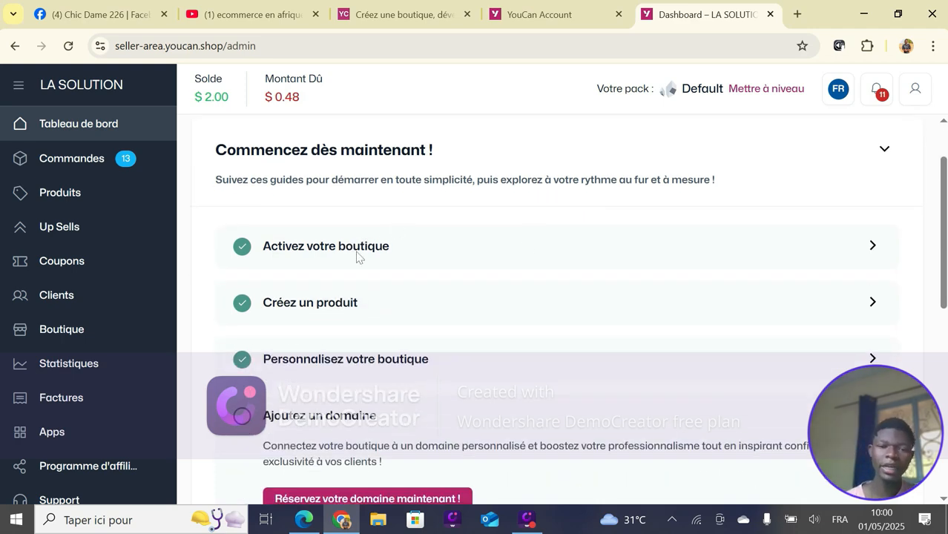
scroll(403, 411, down, 1)
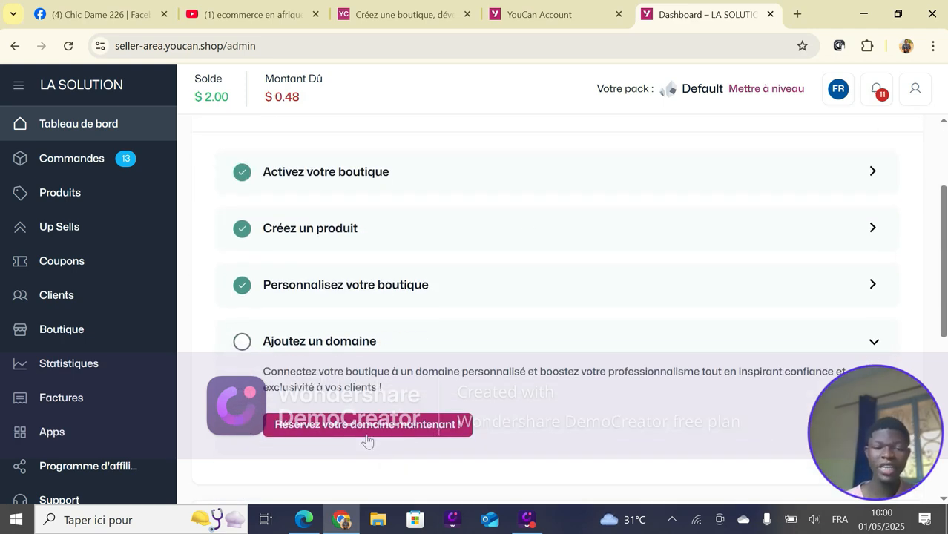
scroll(380, 225, up, 2)
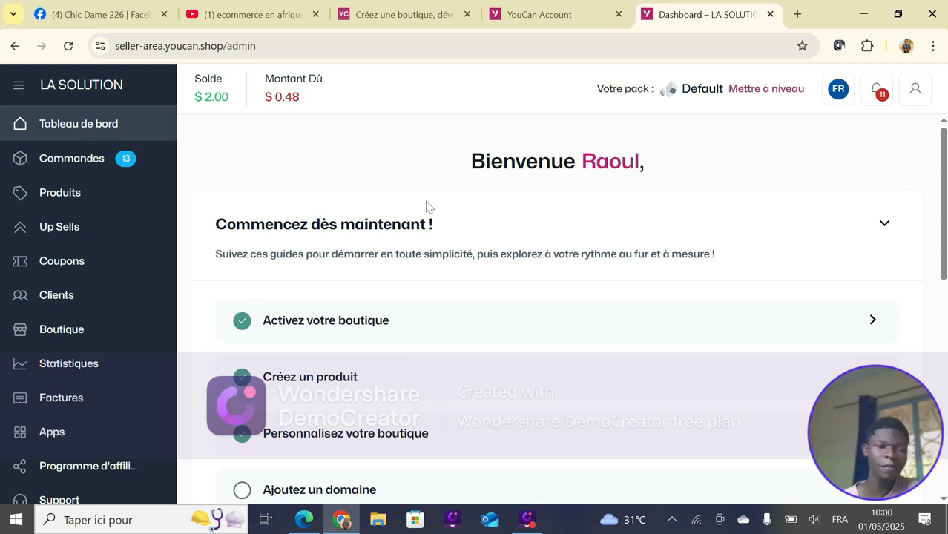
scroll(245, 245, down, 2)
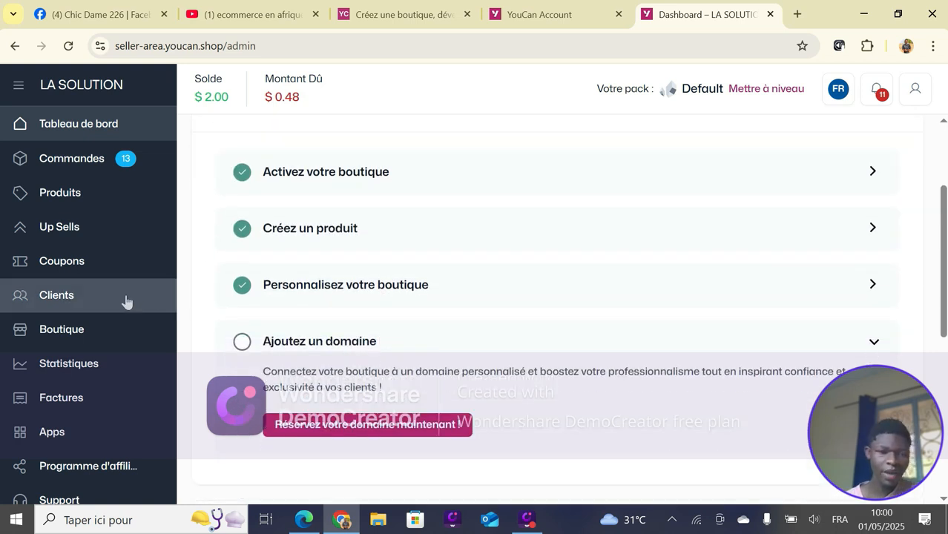
scroll(126, 300, down, 1)
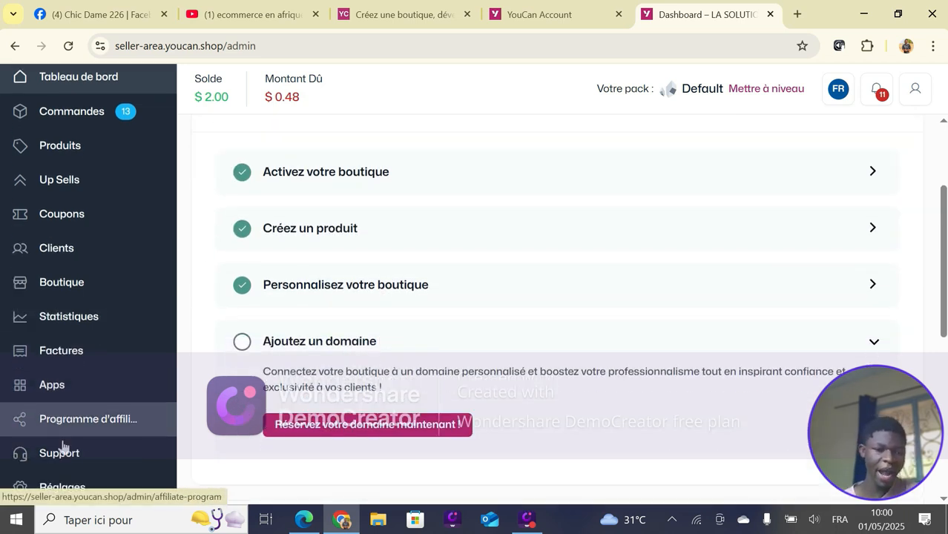
- Go to Réglages > Facturation to see the local payment credit offer
click(64, 488)
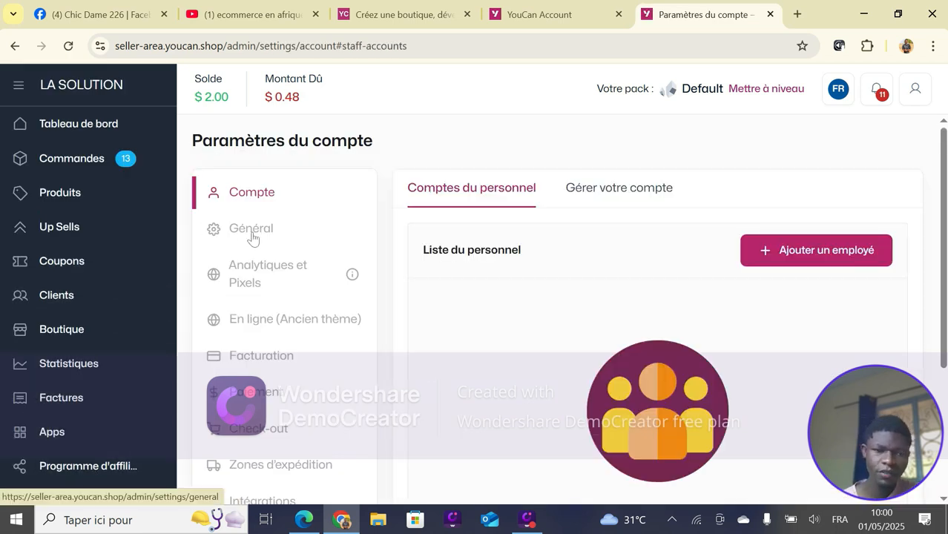
scroll(252, 311, down, 1)
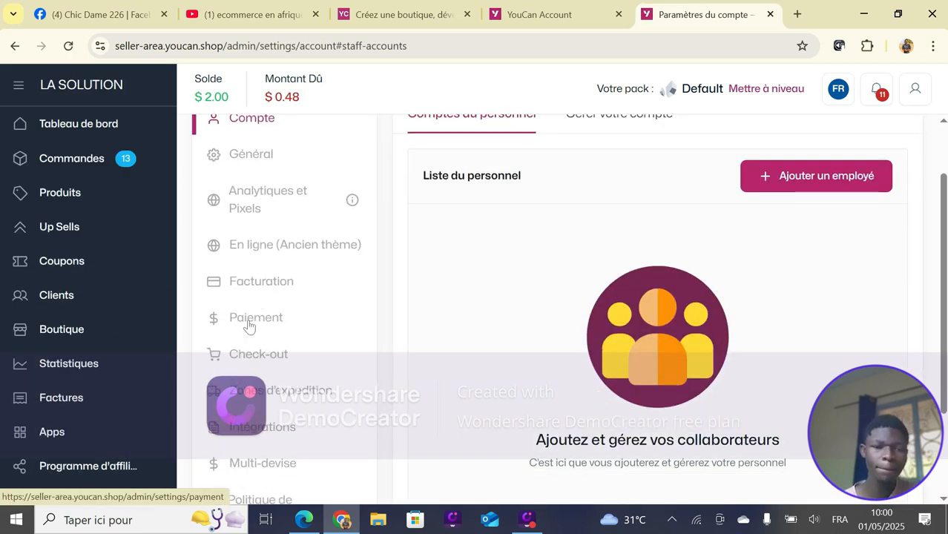
click(246, 284)
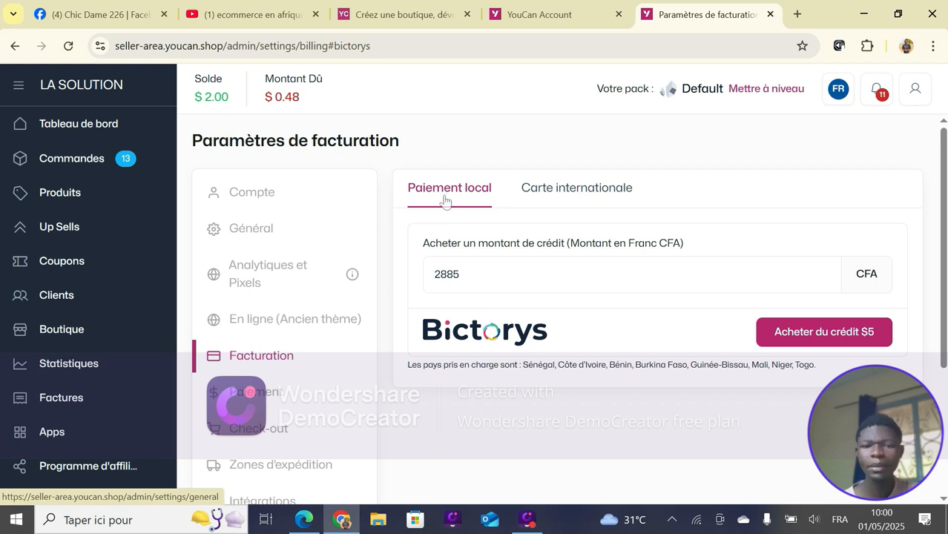
- Choose Carte internationale and fill the cardholder name from the saved autofill suggestion
click(568, 190)
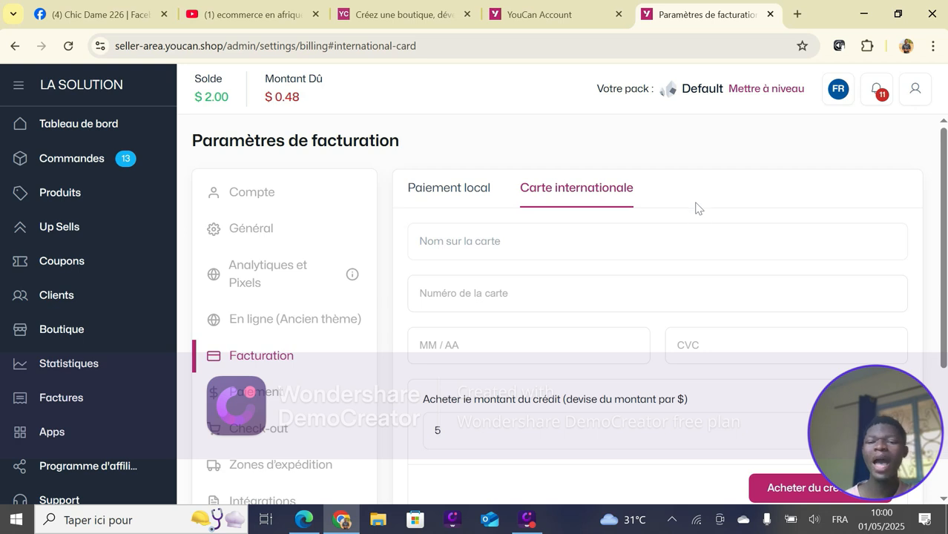
scroll(708, 223, down, 1)
scroll(719, 243, up, 1)
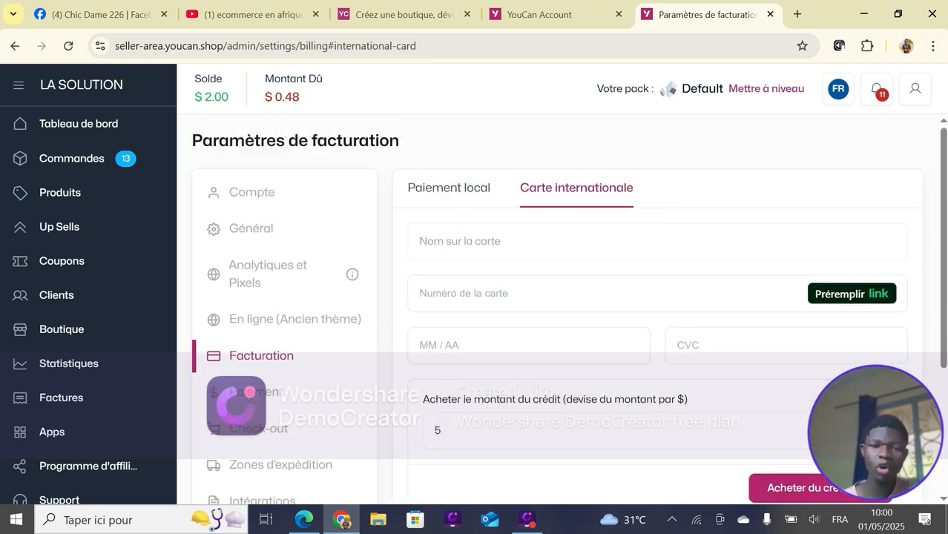
click(658, 242)
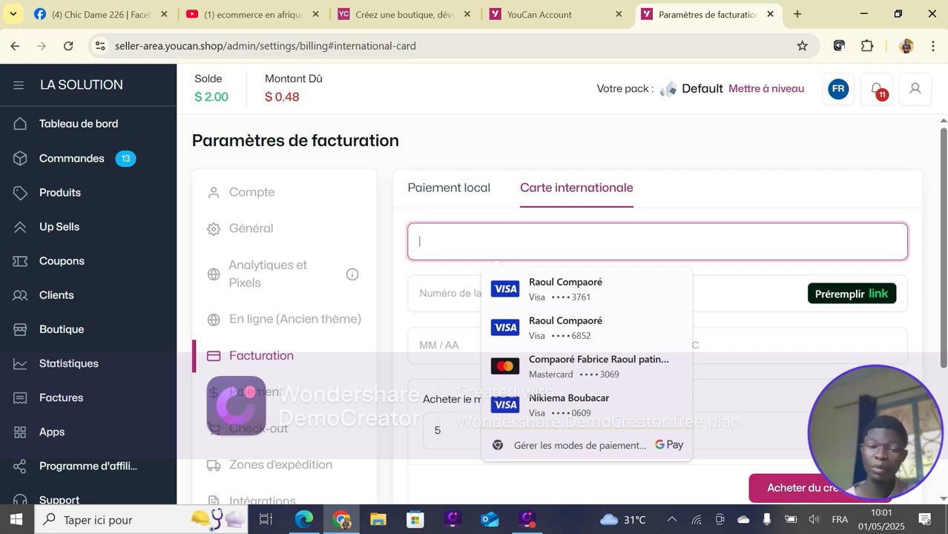
click(561, 289)
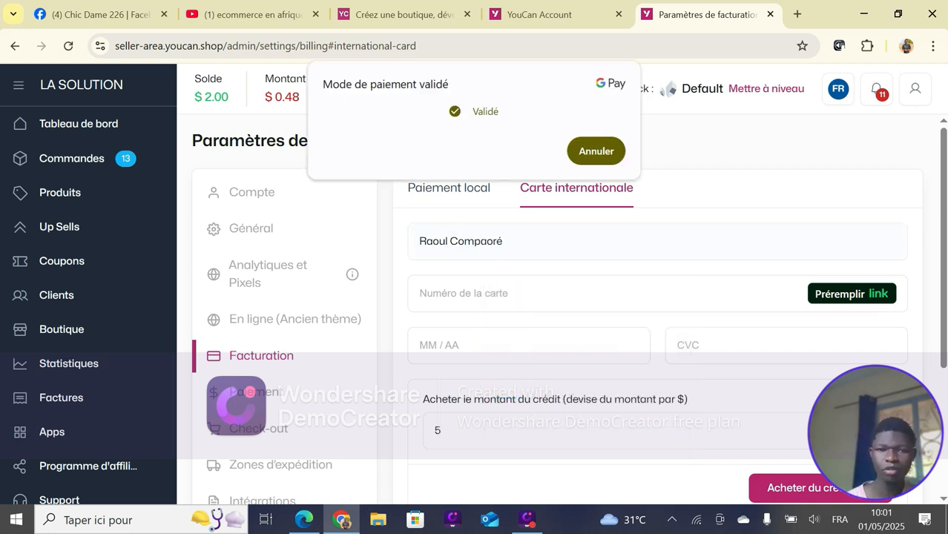
click(563, 287)
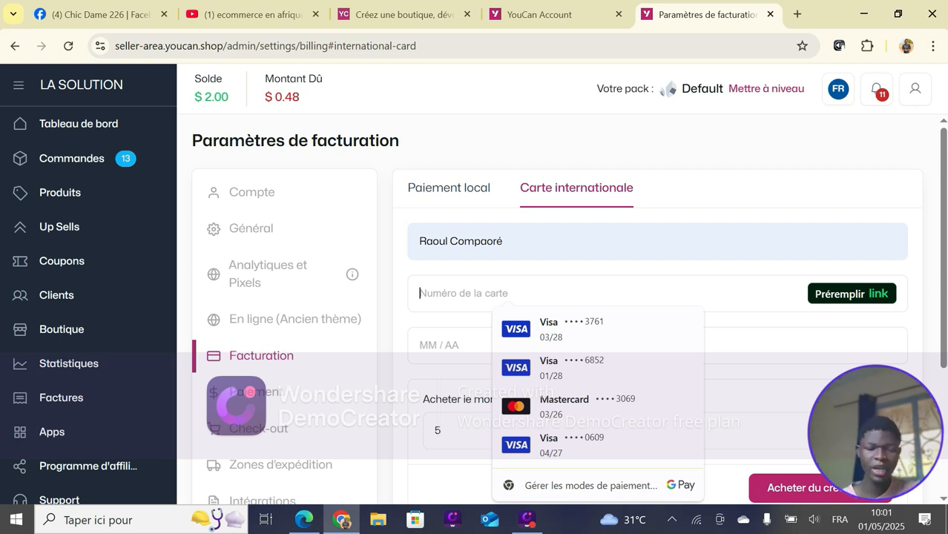
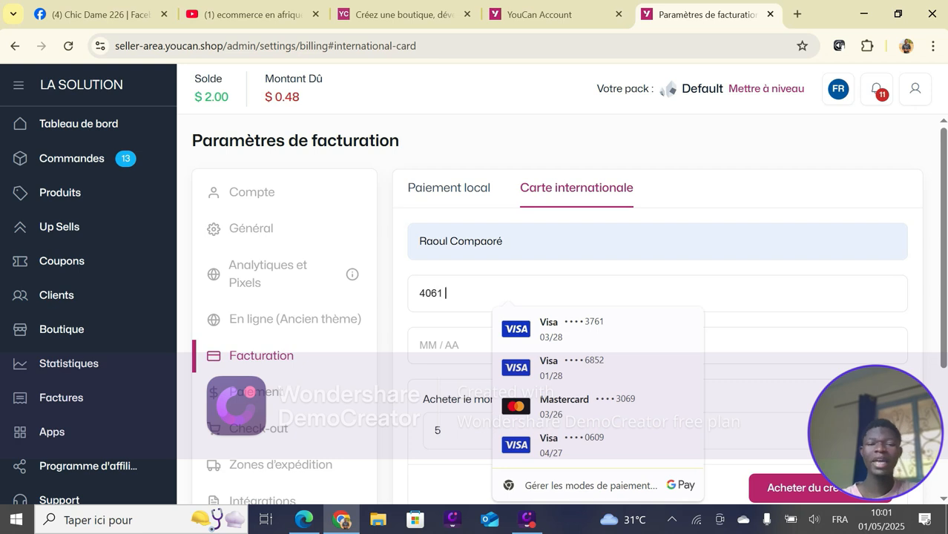
- Enter the card number, expiry date and security code on the card form
click(429, 357)
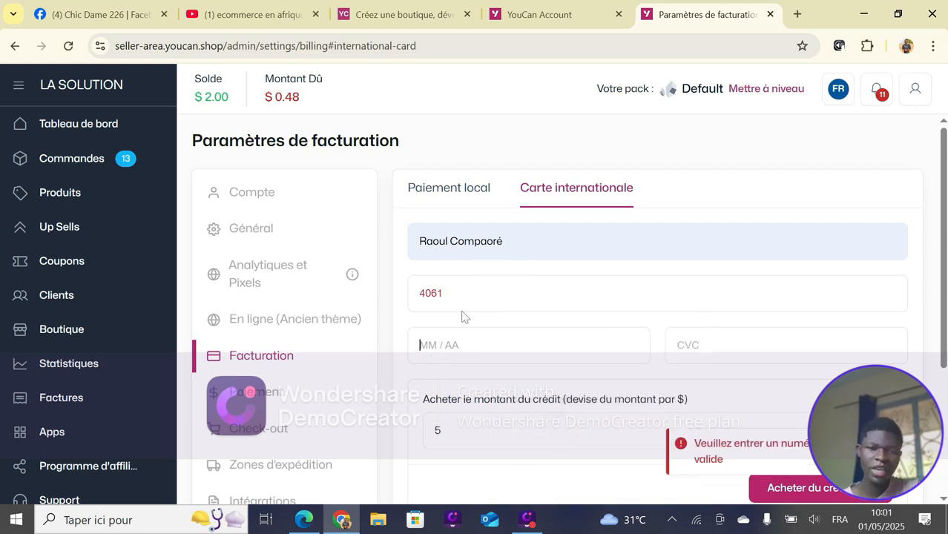
click(465, 303)
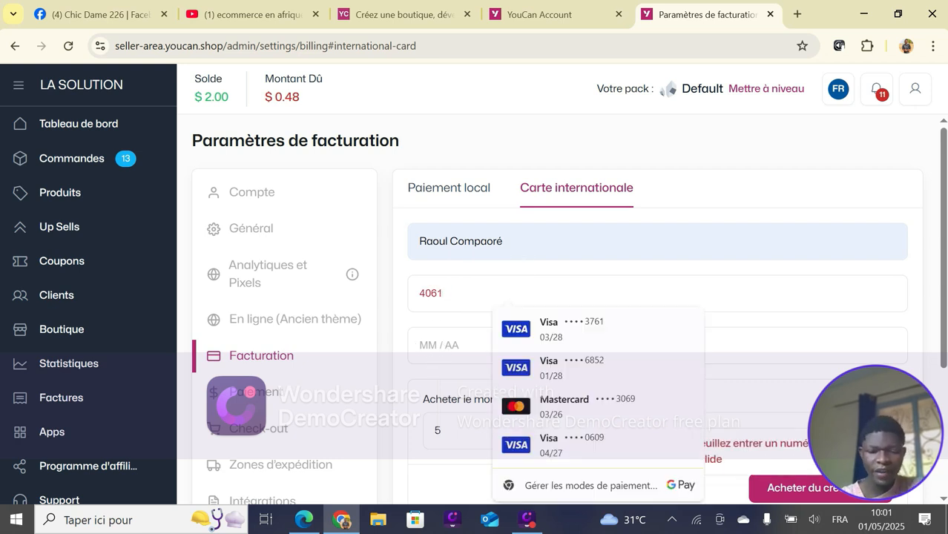
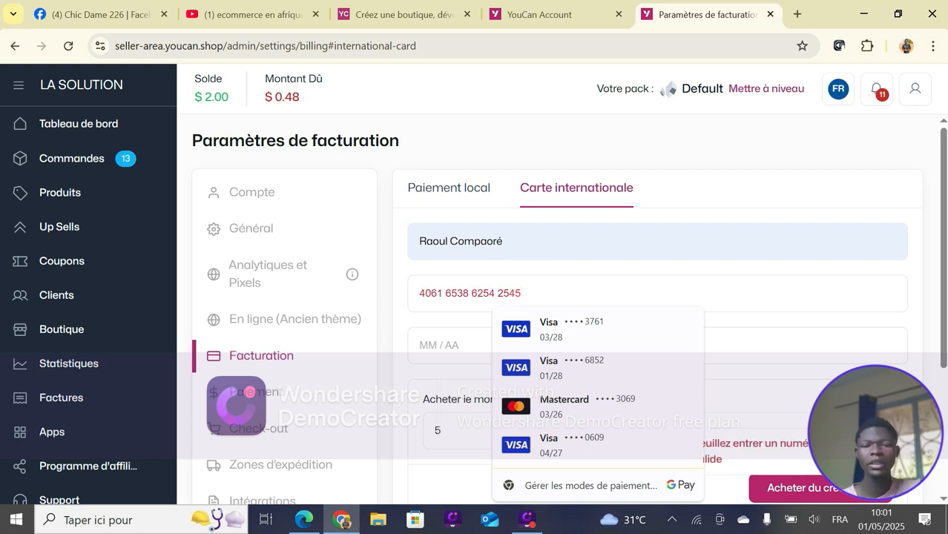
click(452, 343)
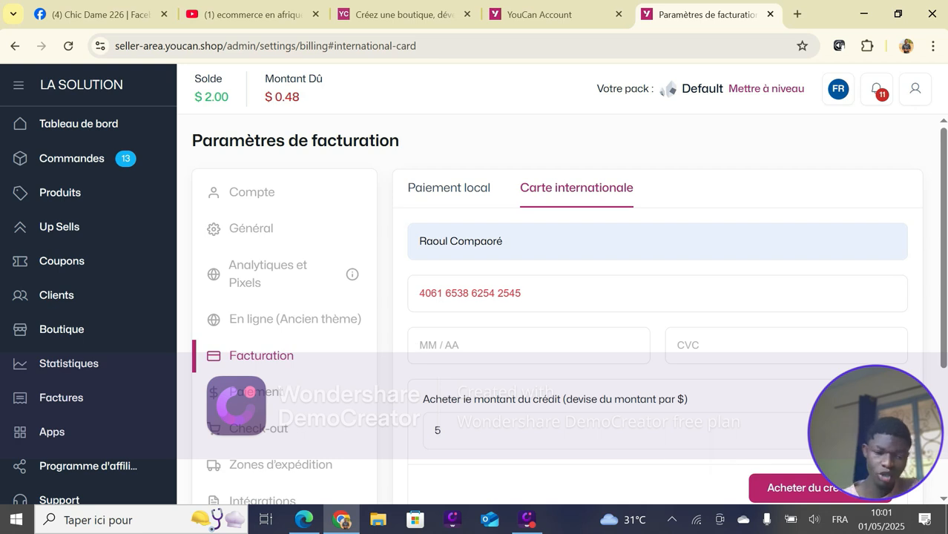
text(10 / )
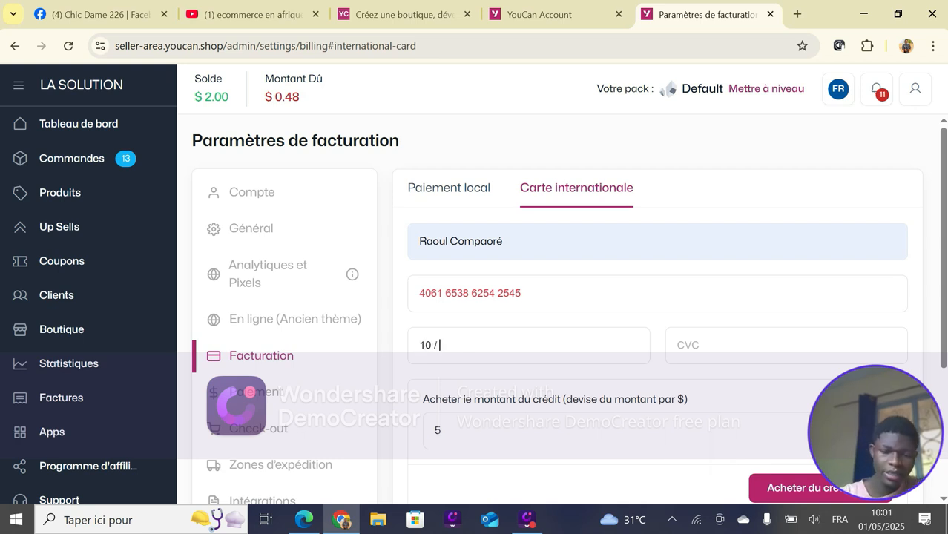
text(25)
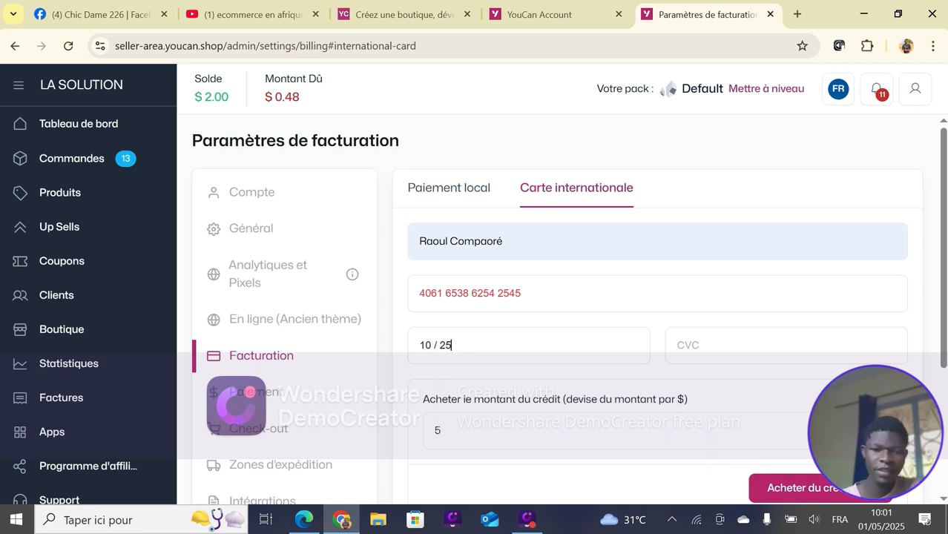
click(681, 345)
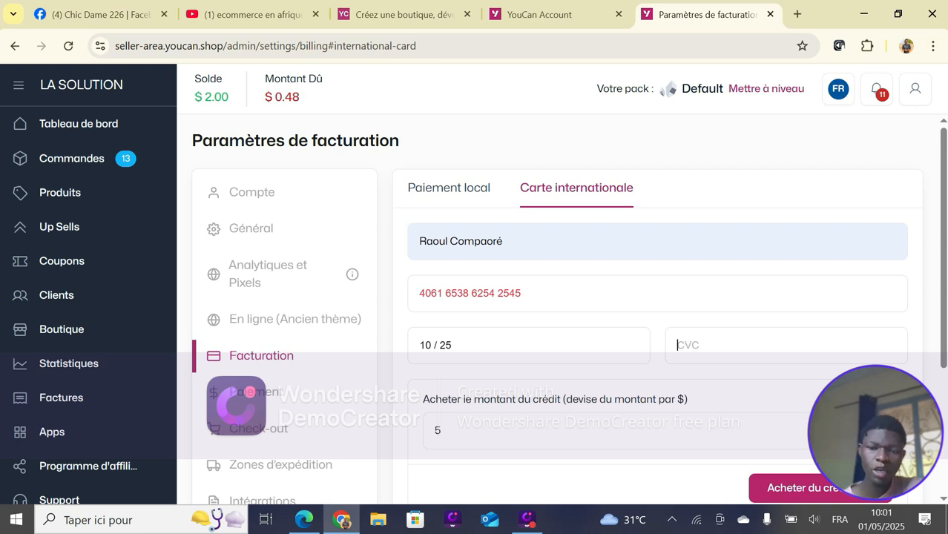
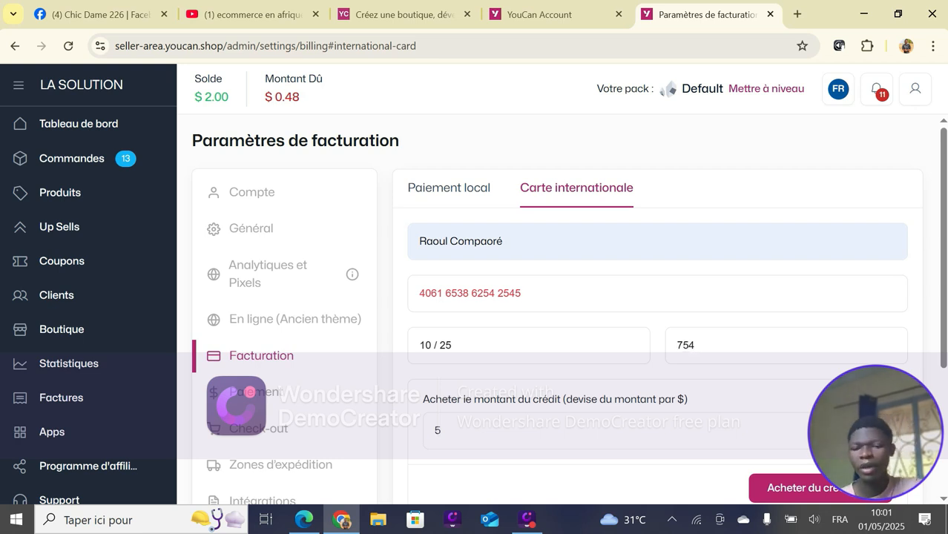
scroll(682, 347, down, 2)
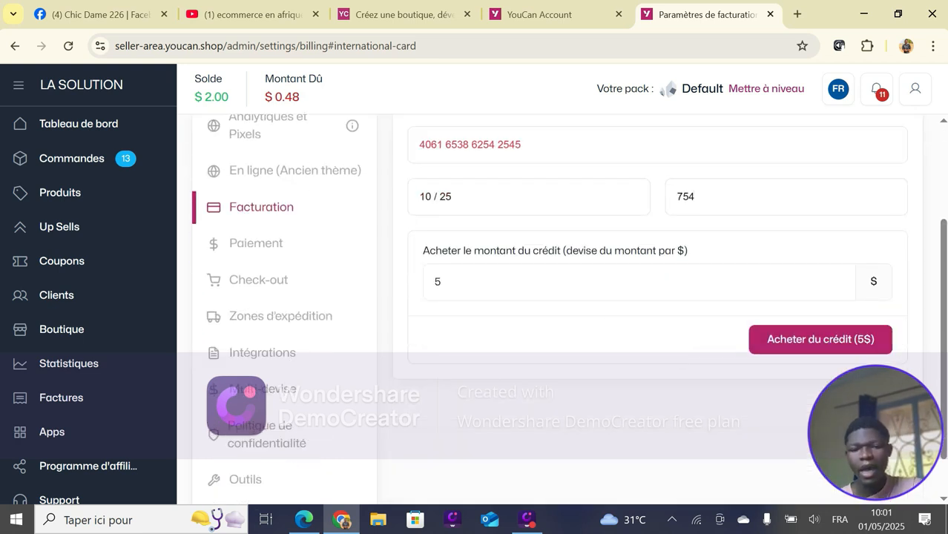
click(441, 282)
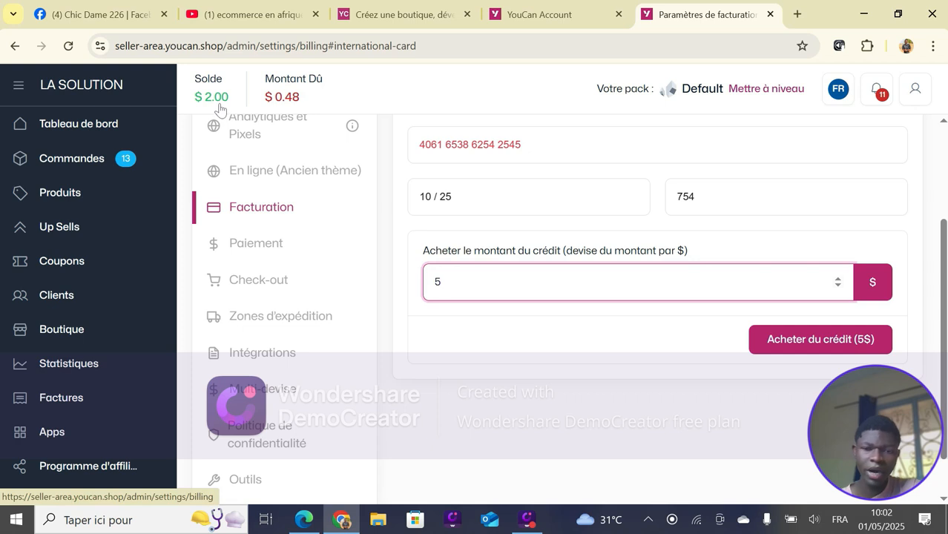
- Lower the credit amount from 5 $ to 3 $ and submit the purchase
click(840, 286)
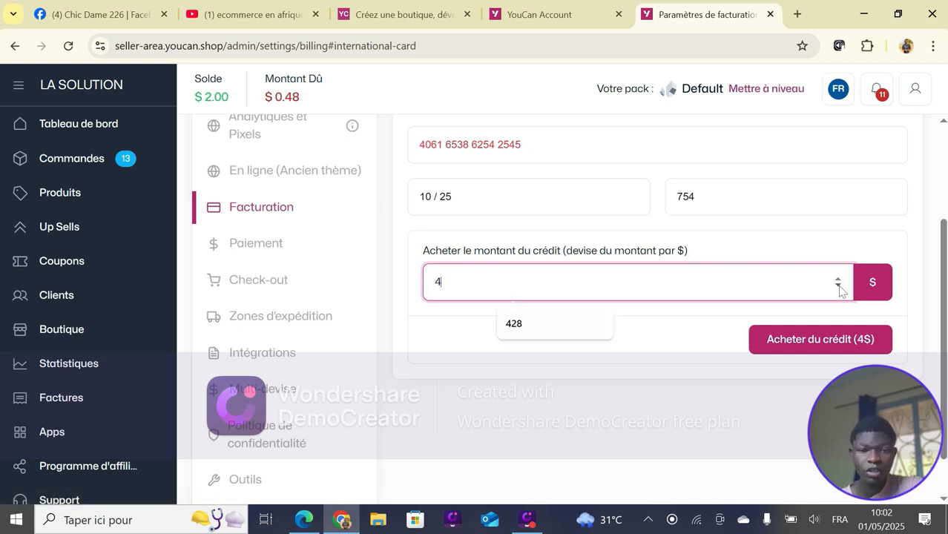
click(840, 286)
click(839, 286)
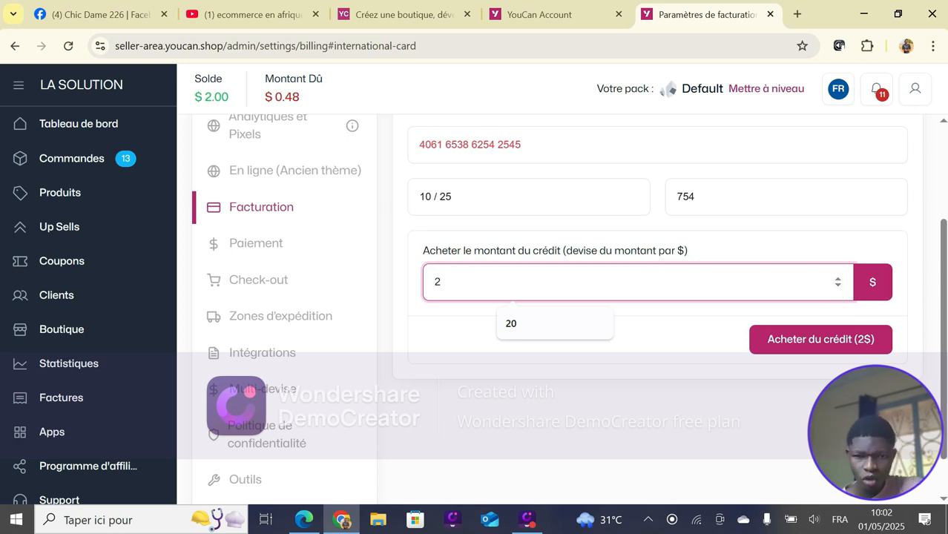
scroll(659, 295, up, 1)
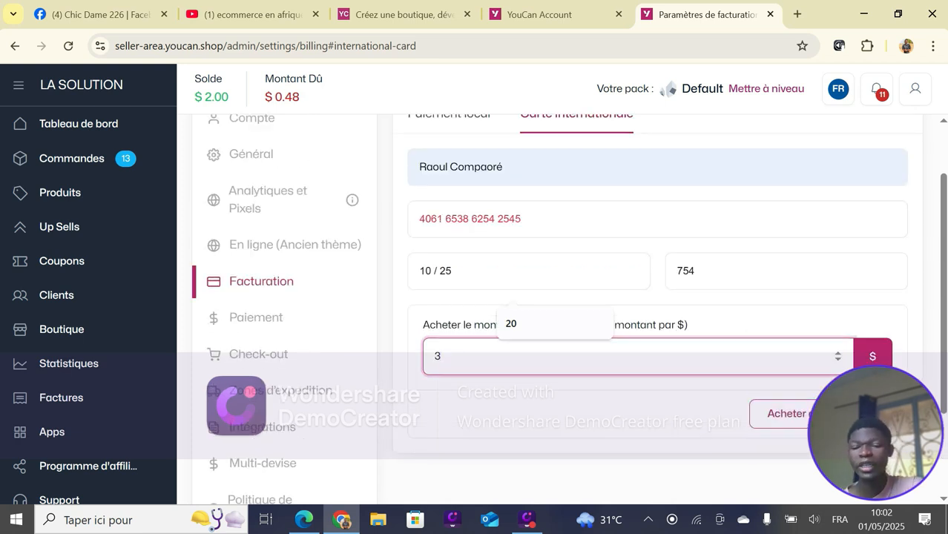
click(837, 414)
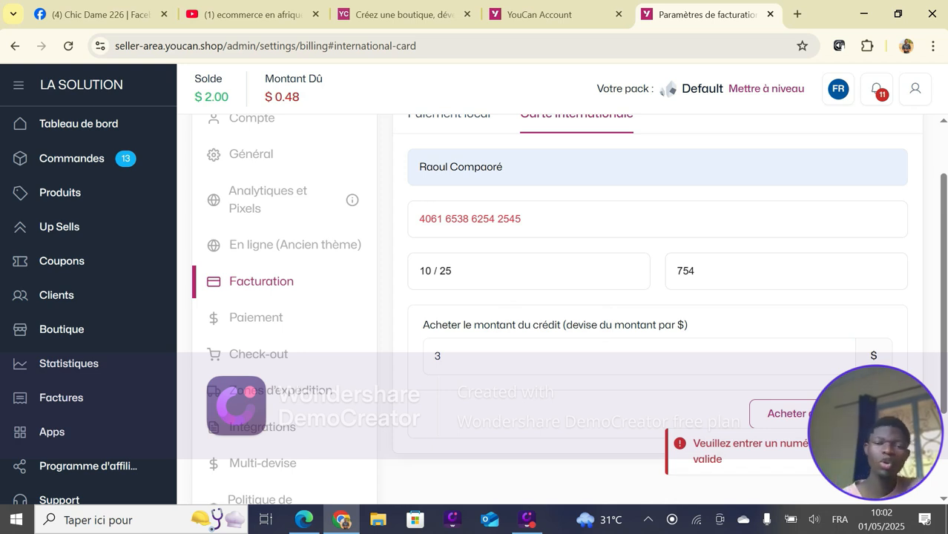
- Retry the 3 $ credit purchase twice more with 'Acheter du crédit (3$)'
scroll(668, 282, up, 1)
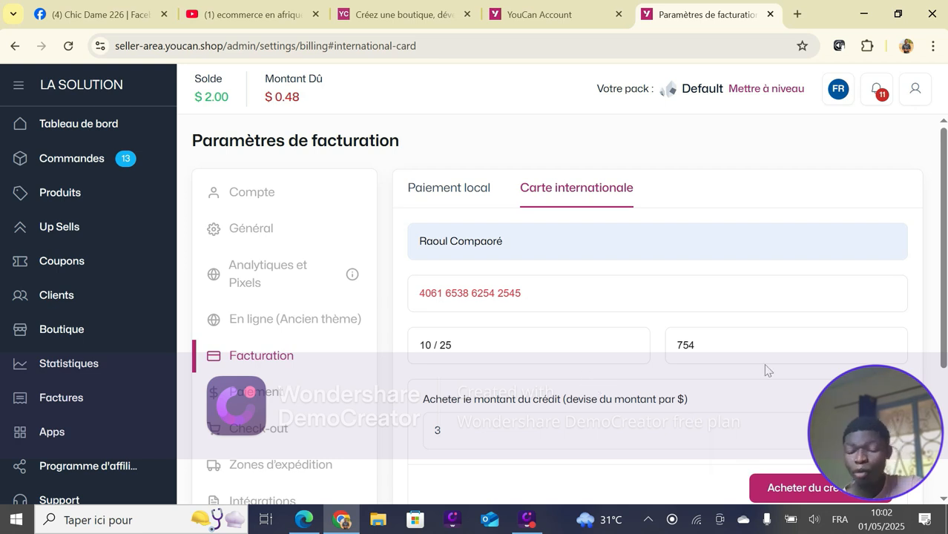
scroll(765, 366, down, 1)
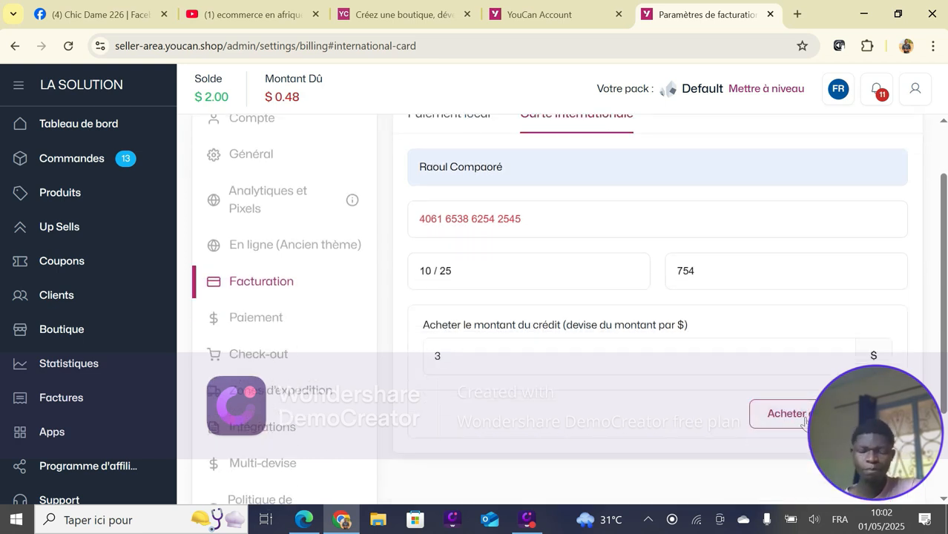
click(804, 421)
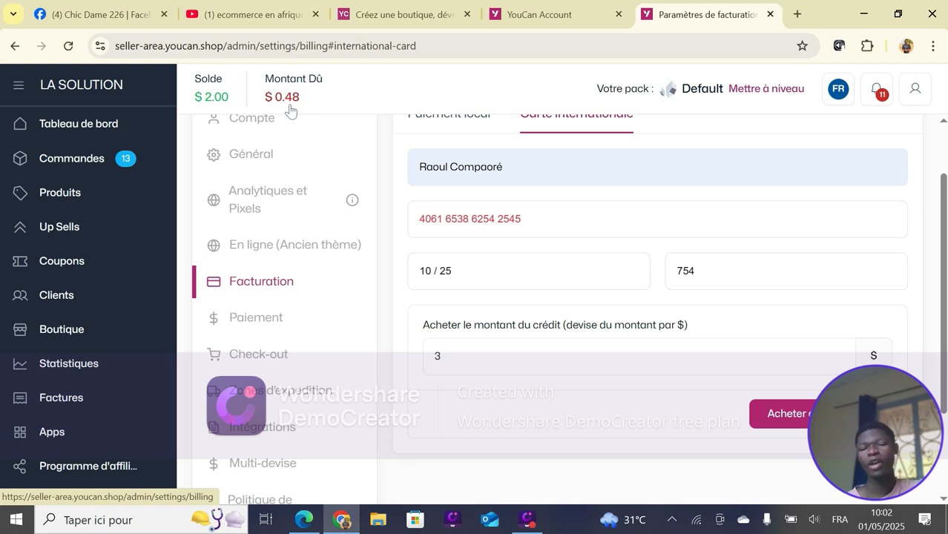
scroll(739, 283, down, 2)
scroll(739, 282, up, 3)
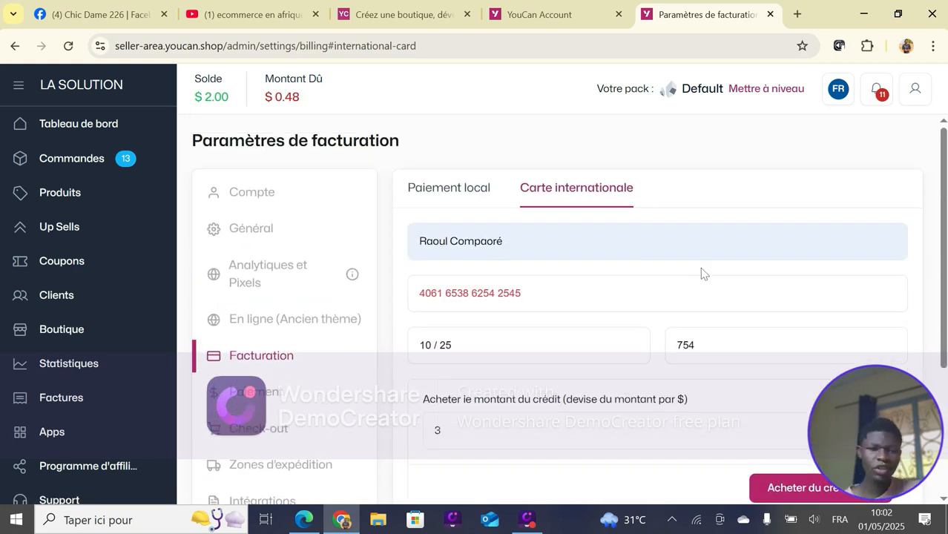
scroll(702, 273, down, 2)
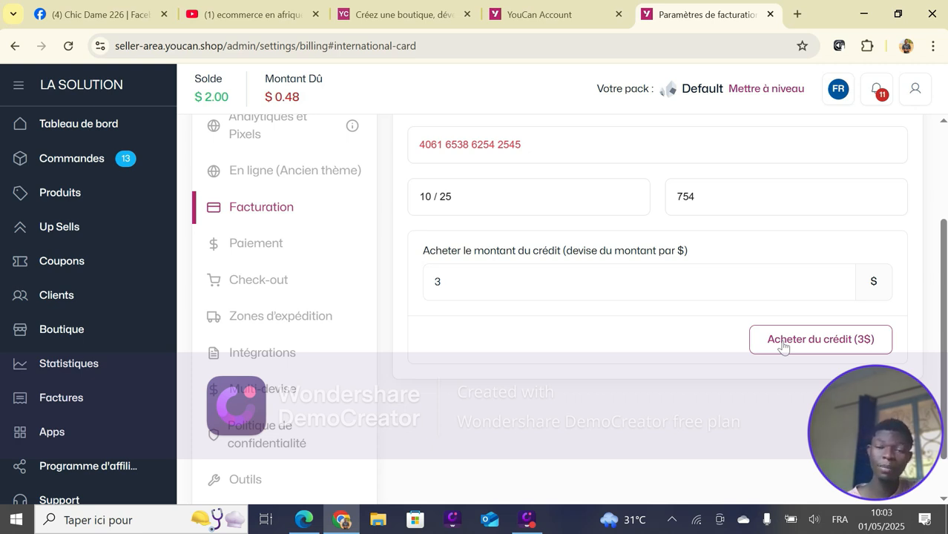
click(786, 341)
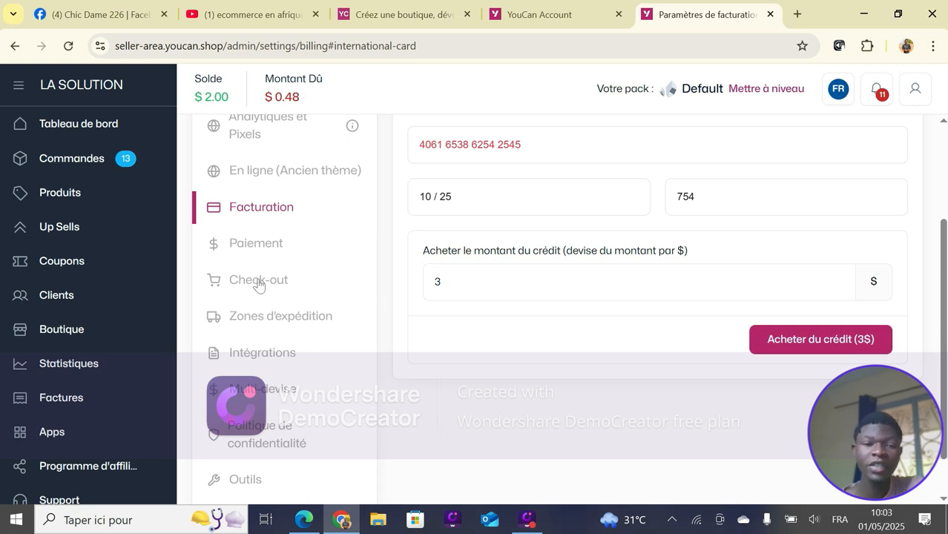
scroll(297, 281, up, 2)
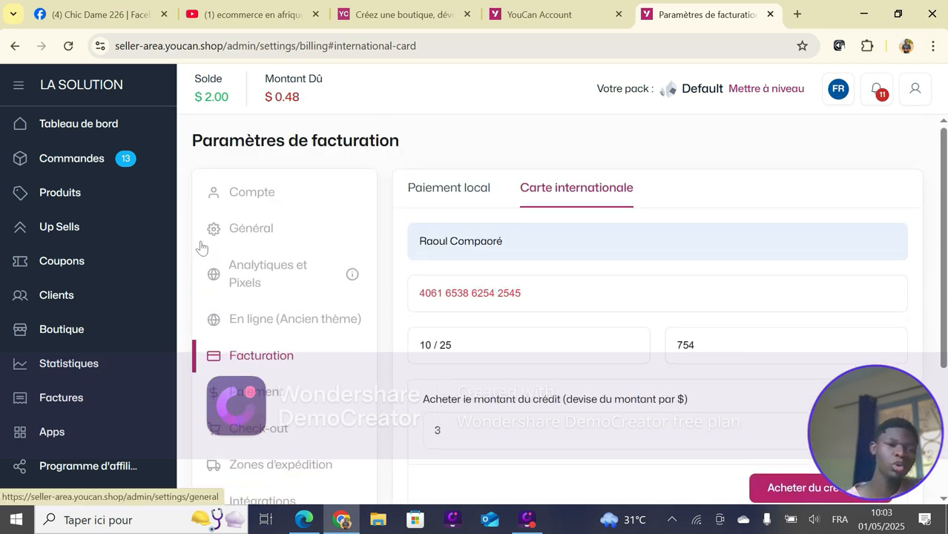
click(79, 136)
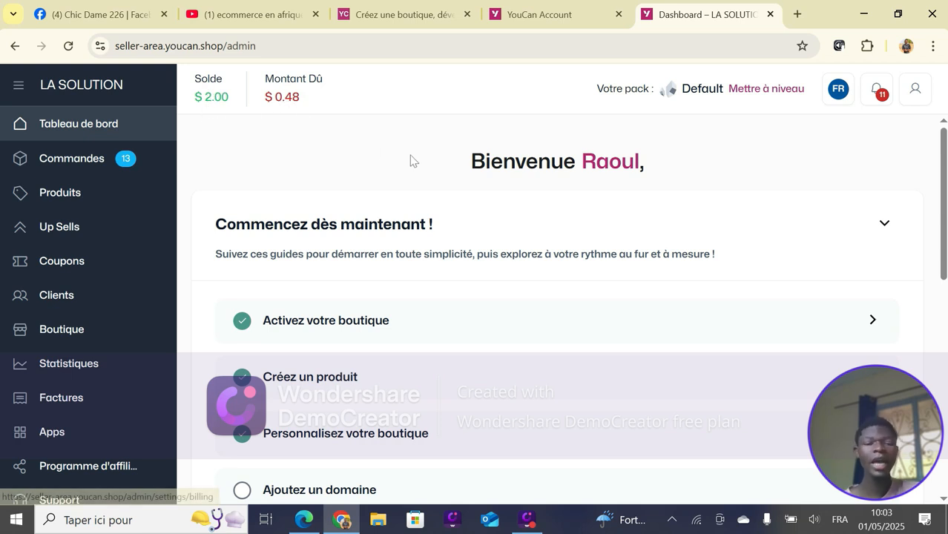
scroll(412, 160, down, 1)
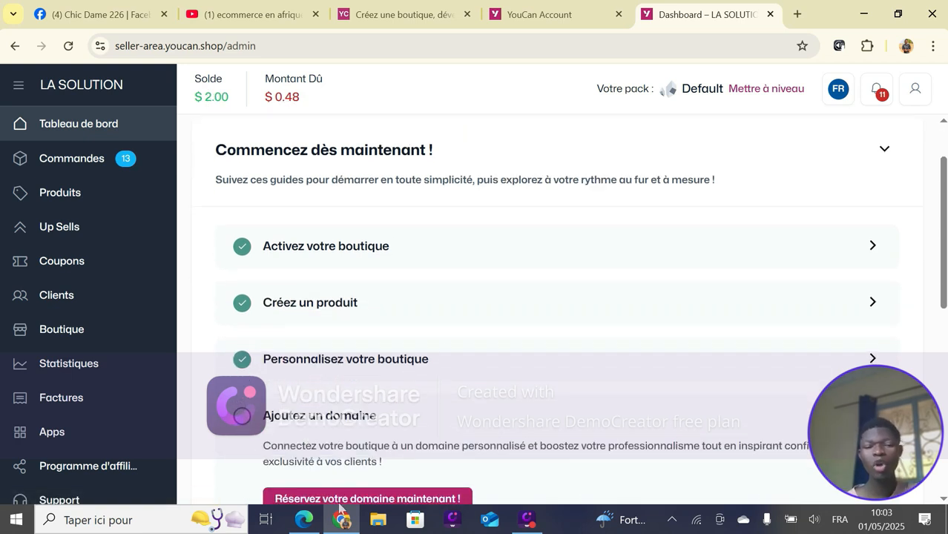
scroll(424, 284, down, 2)
scroll(496, 258, up, 1)
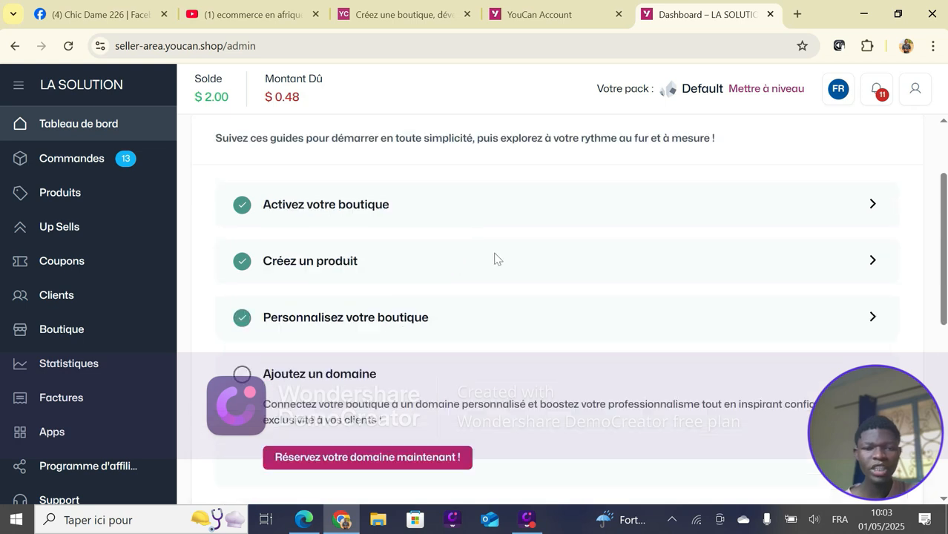
scroll(495, 258, up, 1)
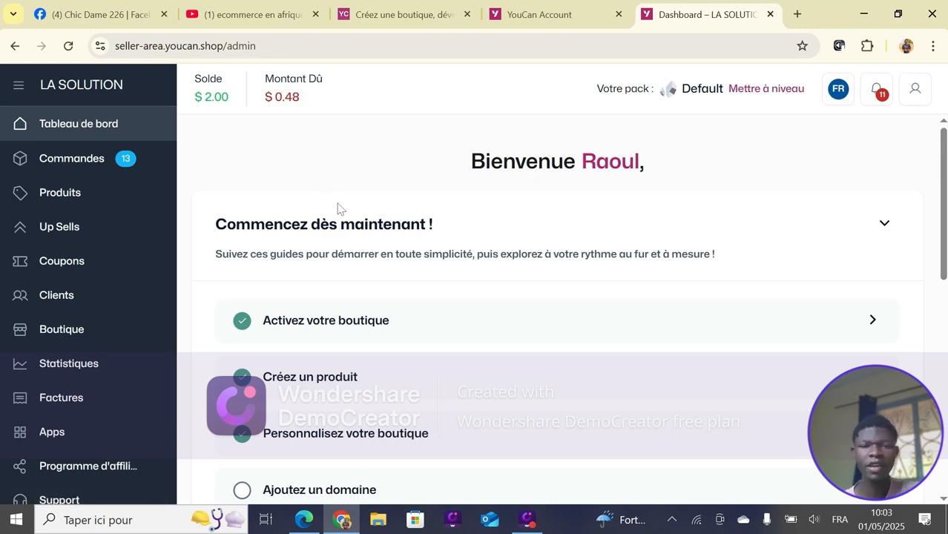
scroll(349, 200, down, 1)
scroll(363, 198, down, 3)
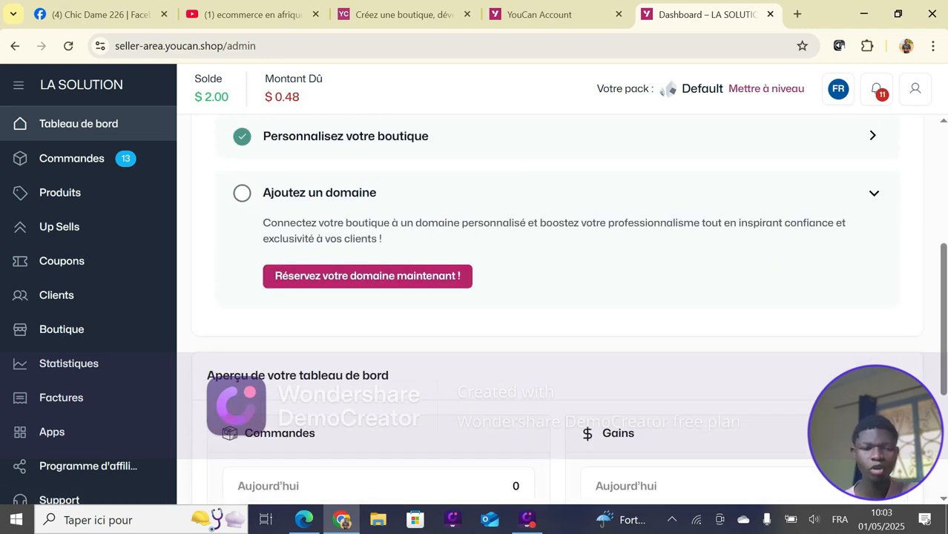
scroll(443, 309, down, 2)
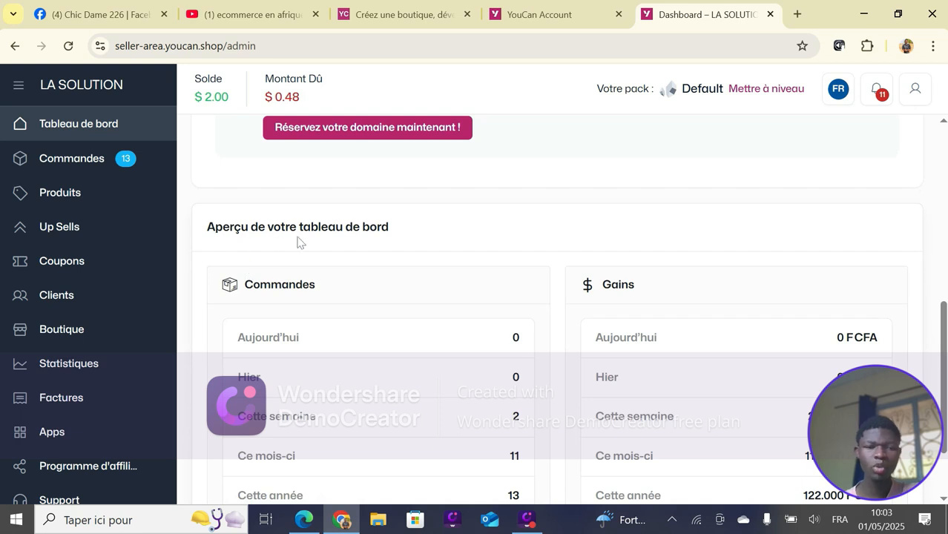
scroll(474, 261, down, 1)
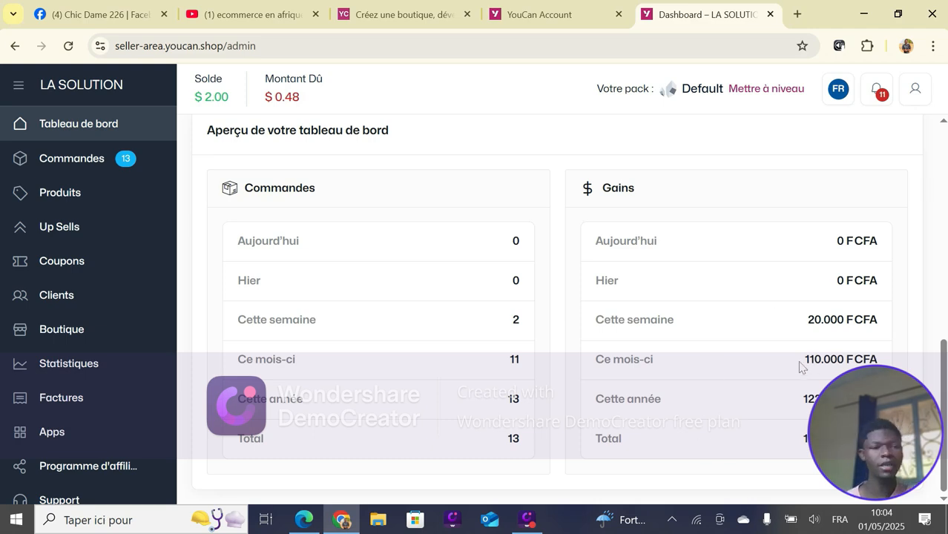
scroll(600, 340, up, 5)
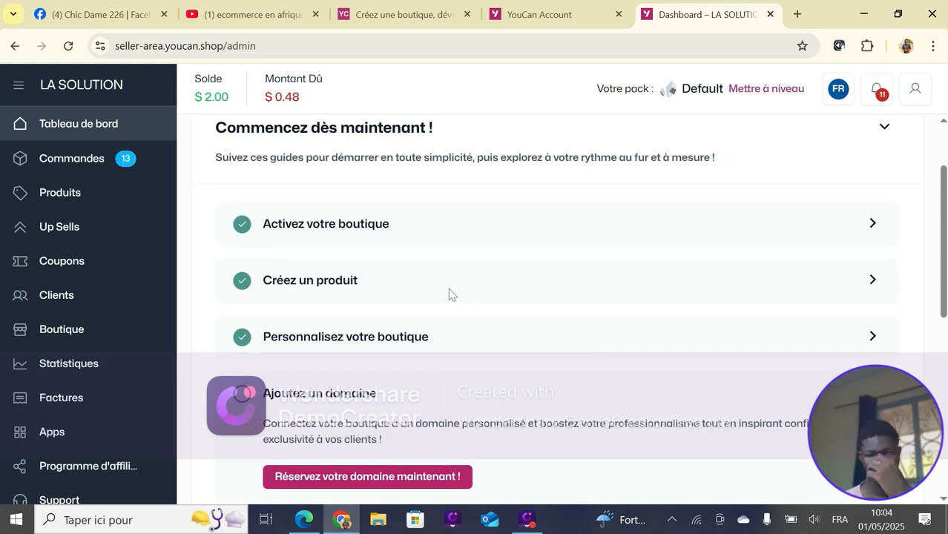
scroll(121, 187, down, 1)
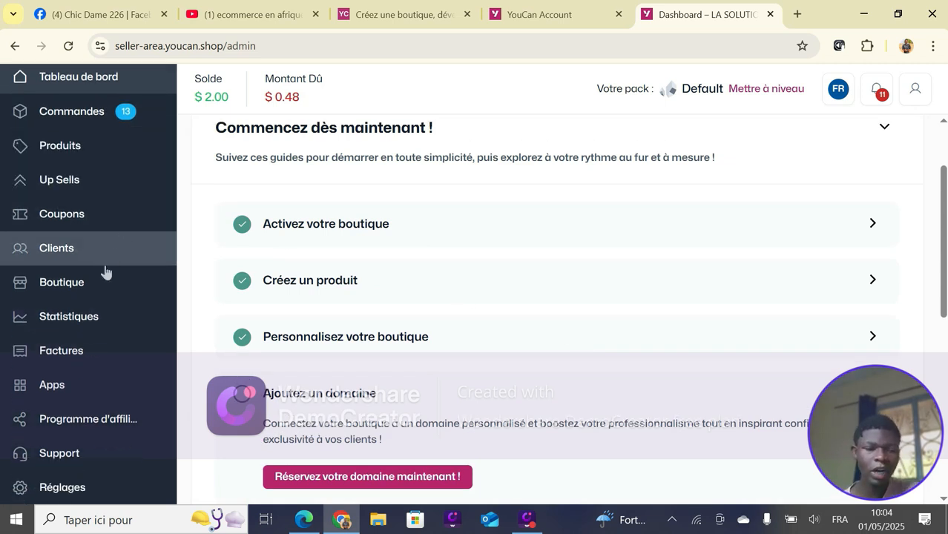
- Open Réglages, view the Comptes du personnel tab, then switch to Général settings
click(85, 495)
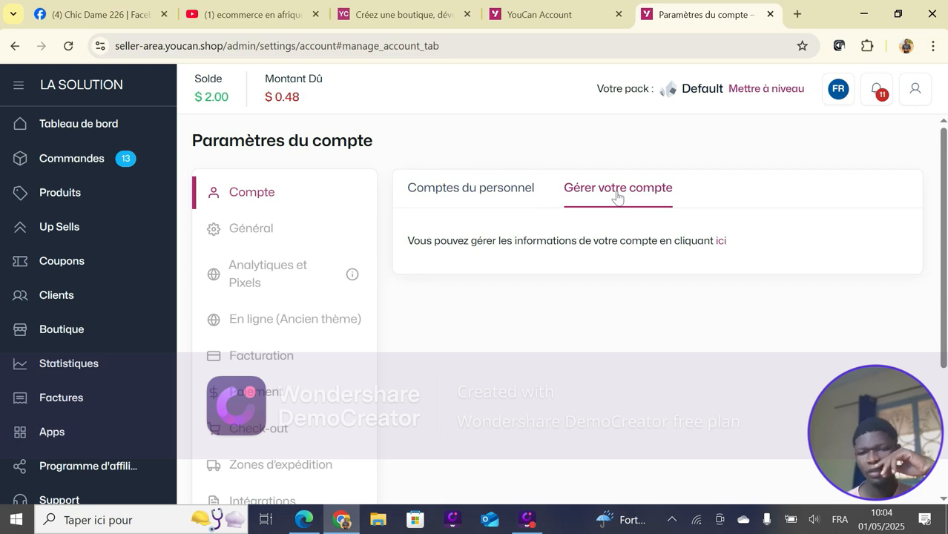
click(454, 190)
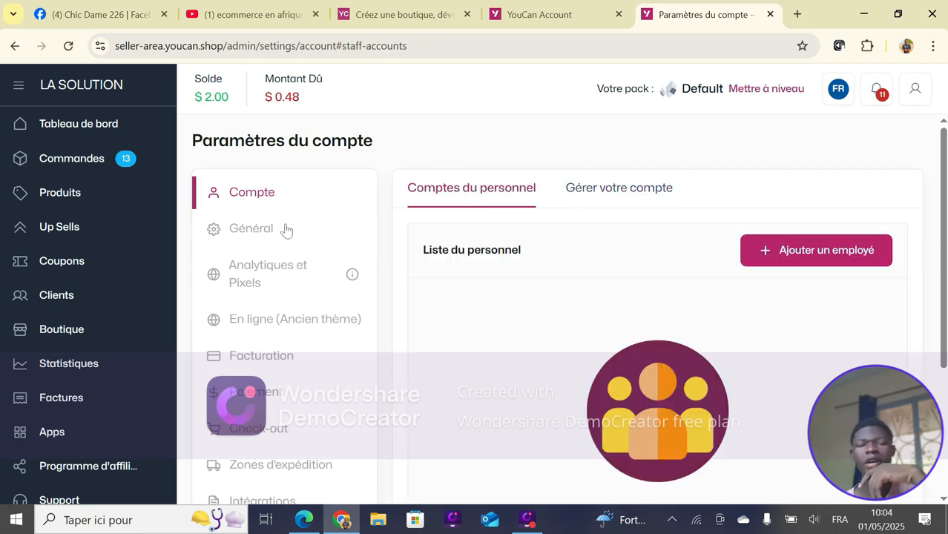
click(262, 230)
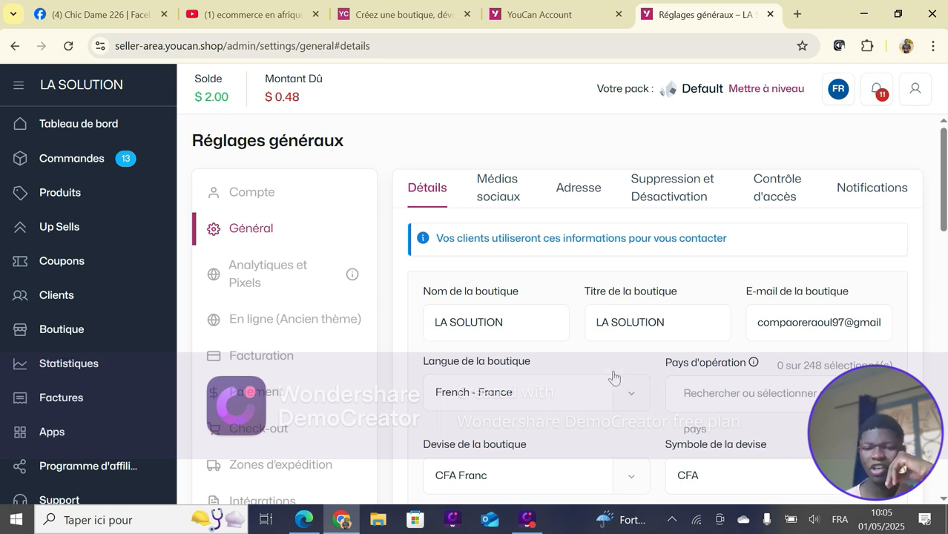
scroll(615, 374, down, 1)
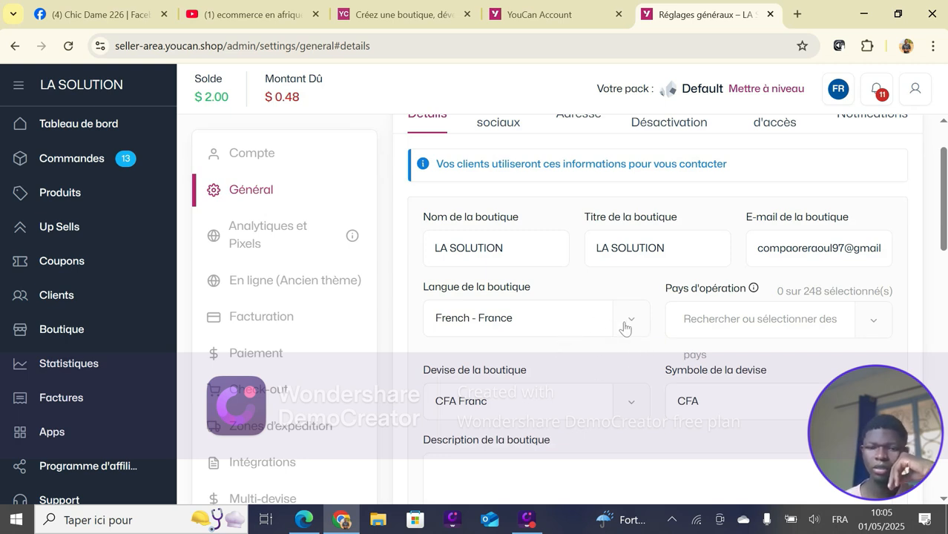
click(628, 327)
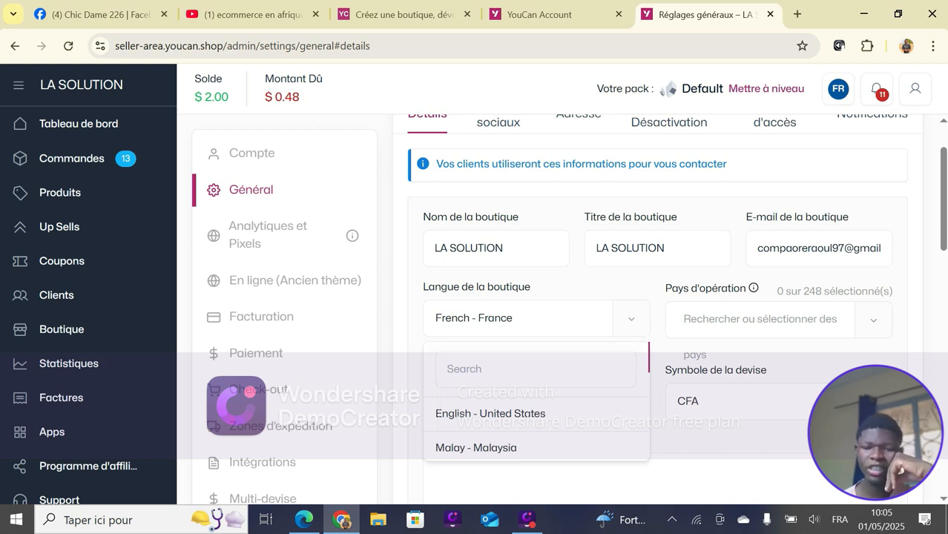
scroll(617, 410, down, 1)
scroll(617, 410, down, 2)
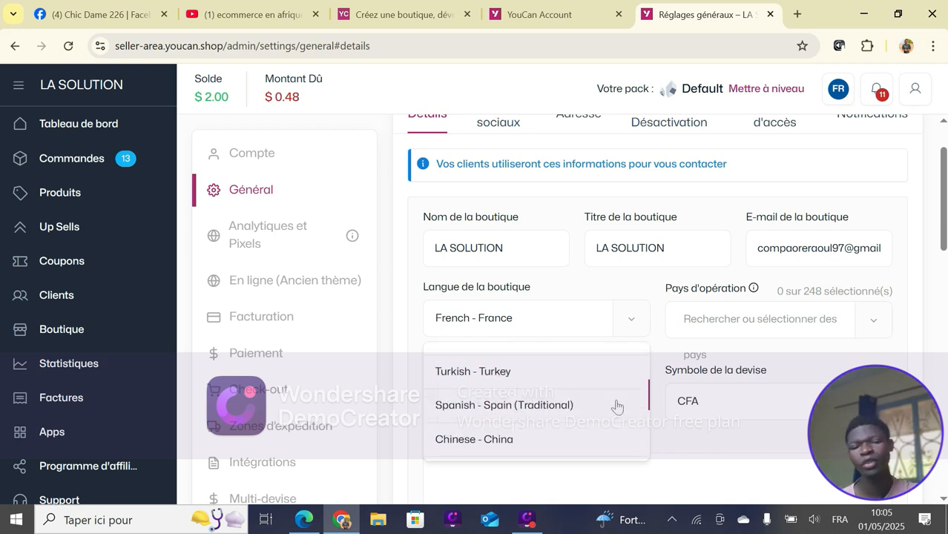
scroll(615, 408, up, 4)
click(656, 328)
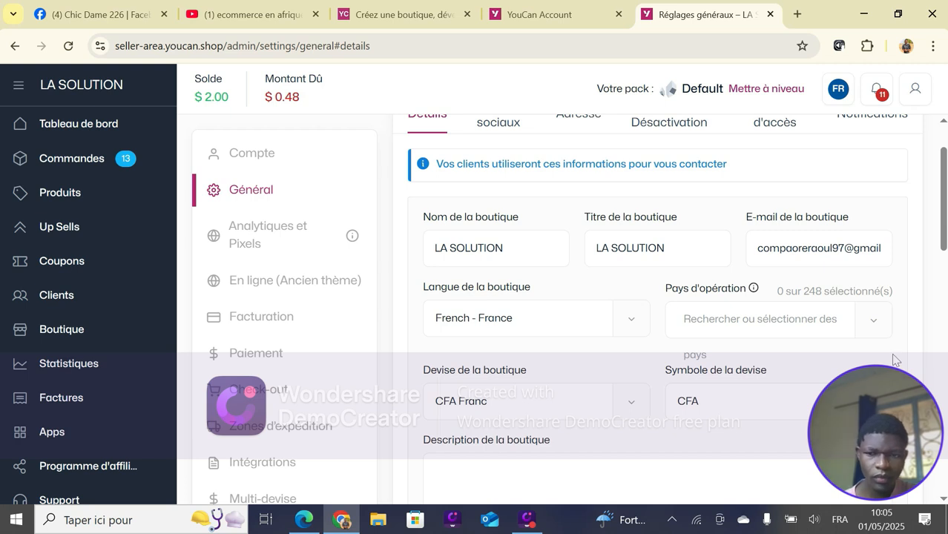
scroll(751, 323, down, 1)
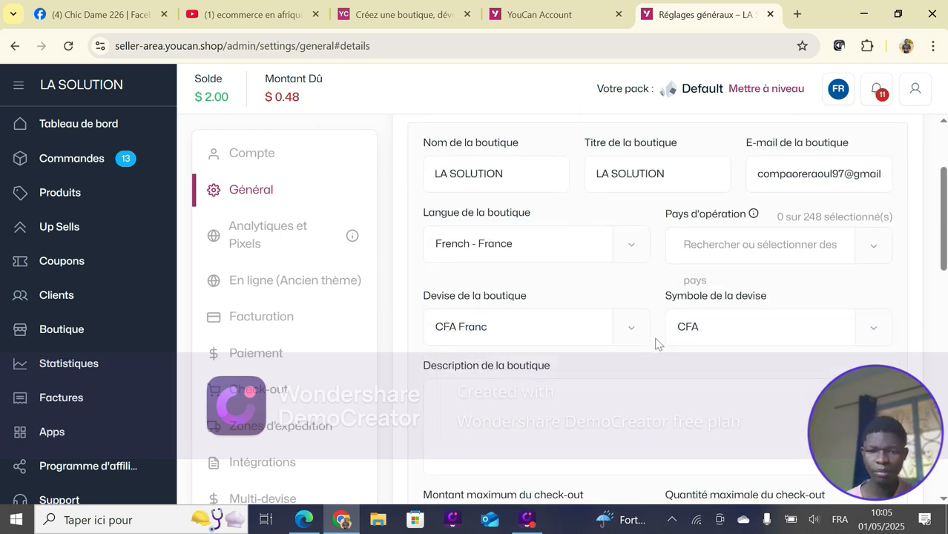
click(635, 338)
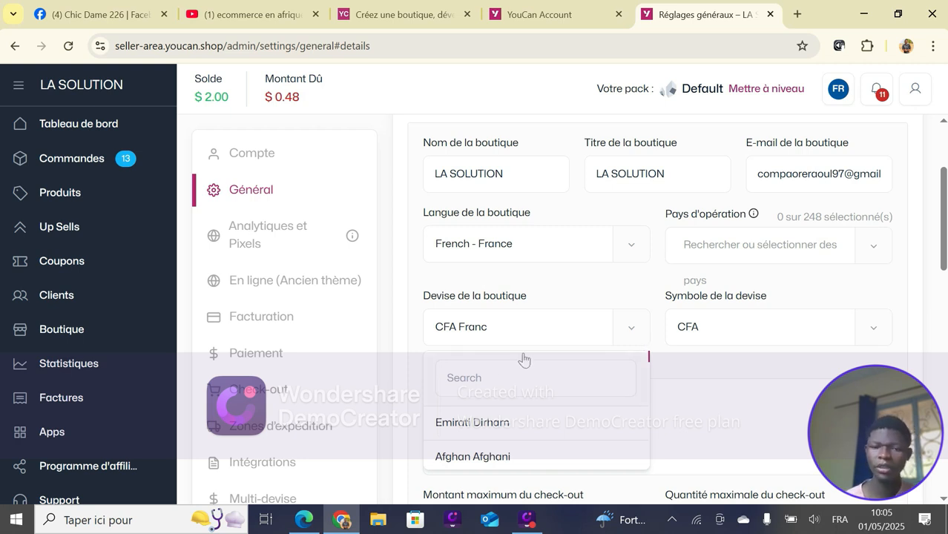
click(535, 378)
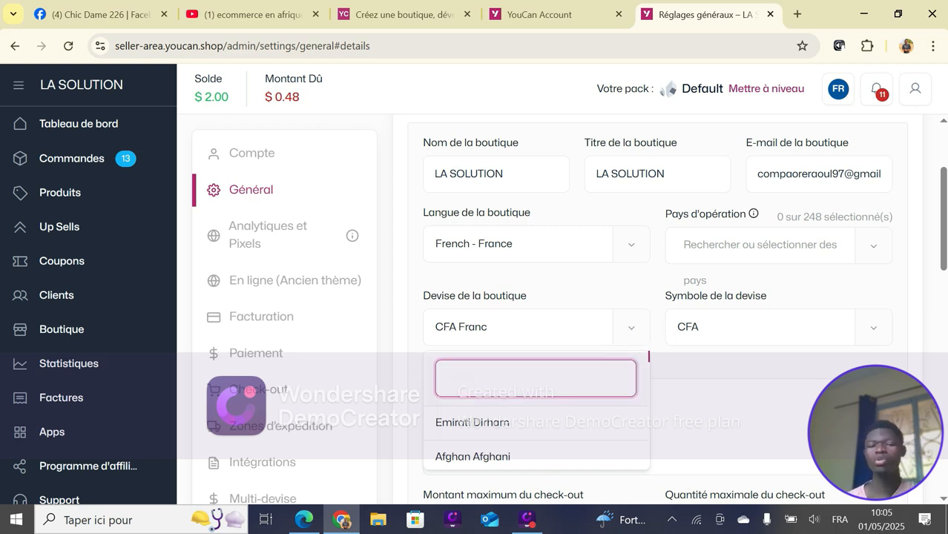
scroll(497, 413, down, 2)
scroll(497, 413, down, 3)
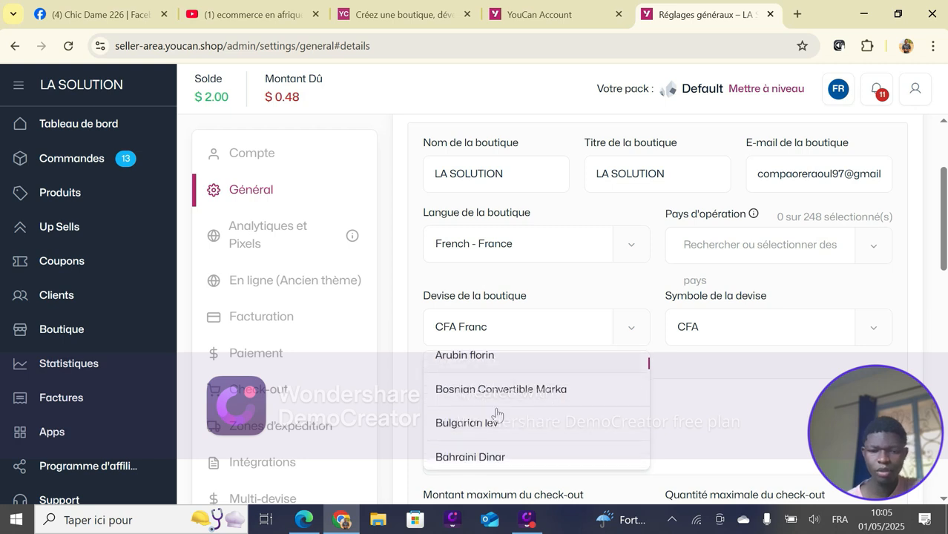
scroll(502, 371, up, 1)
scroll(520, 365, up, 3)
scroll(520, 365, up, 2)
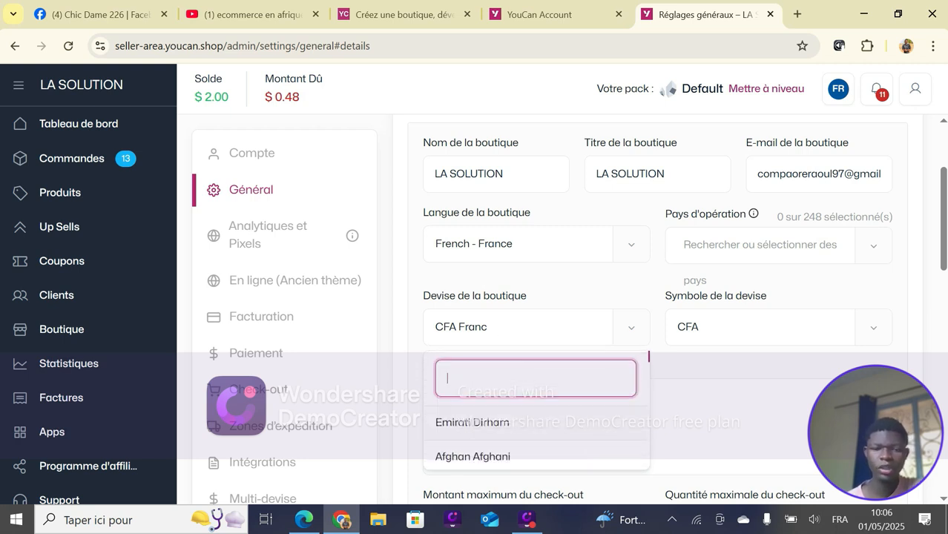
text(xo)
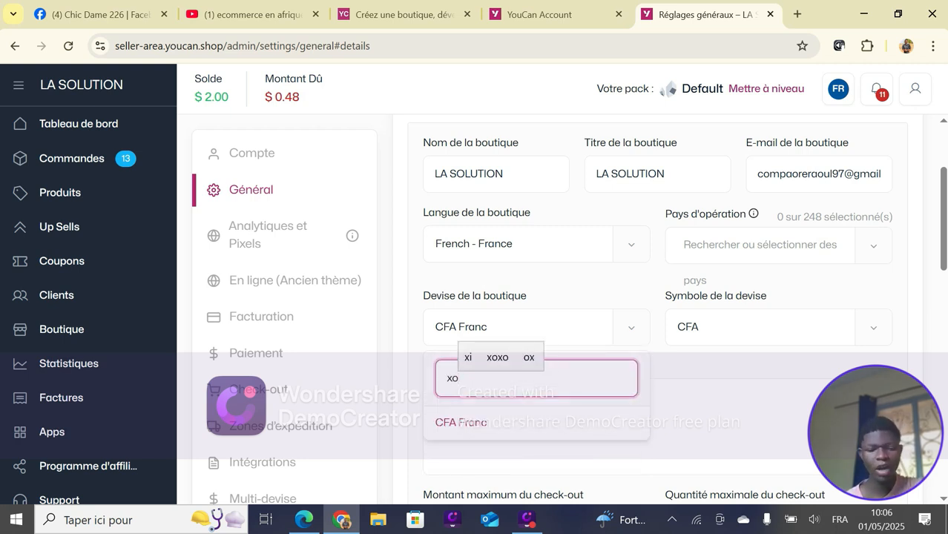
click(472, 428)
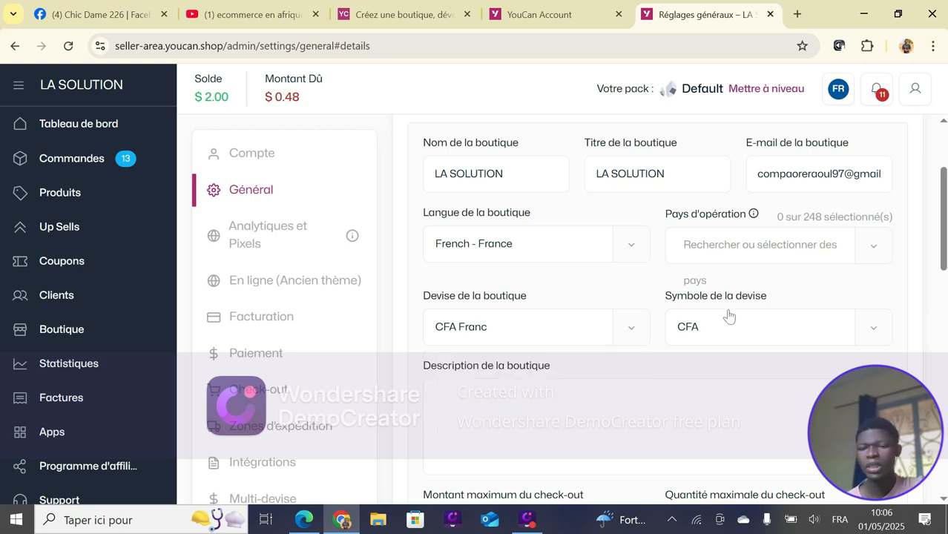
click(873, 327)
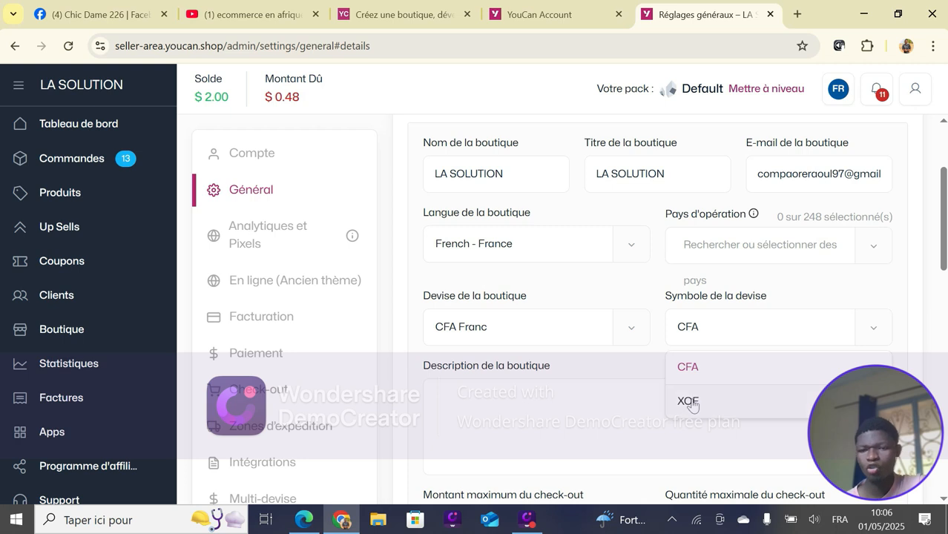
click(719, 369)
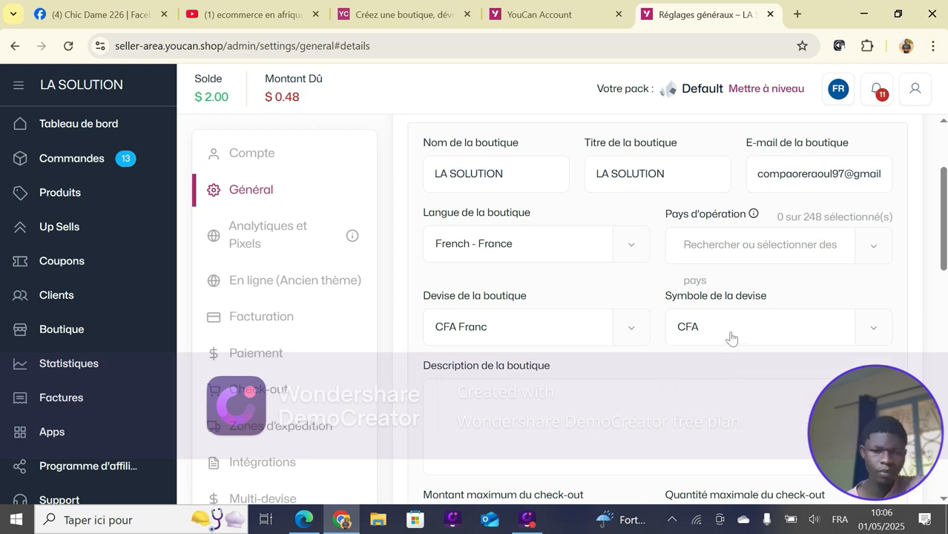
scroll(728, 334, down, 1)
click(657, 341)
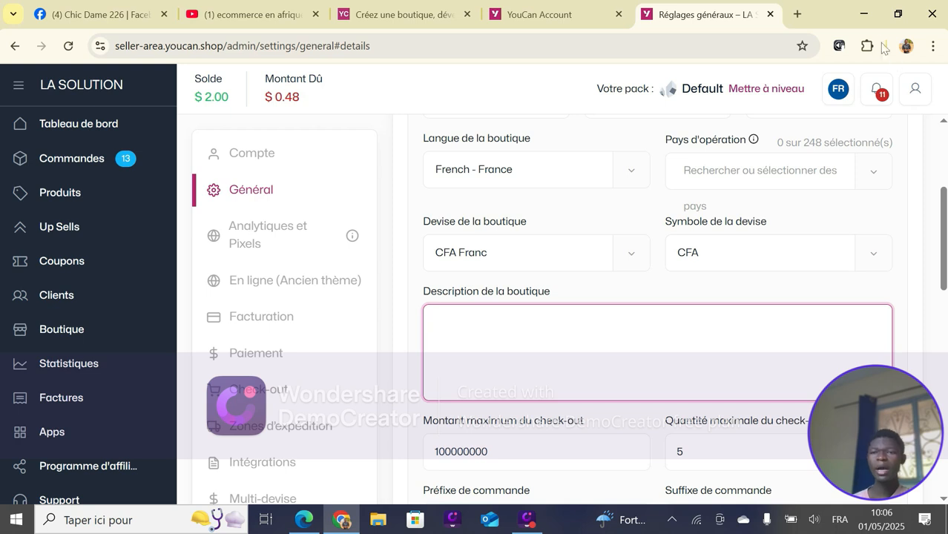
click(834, 7)
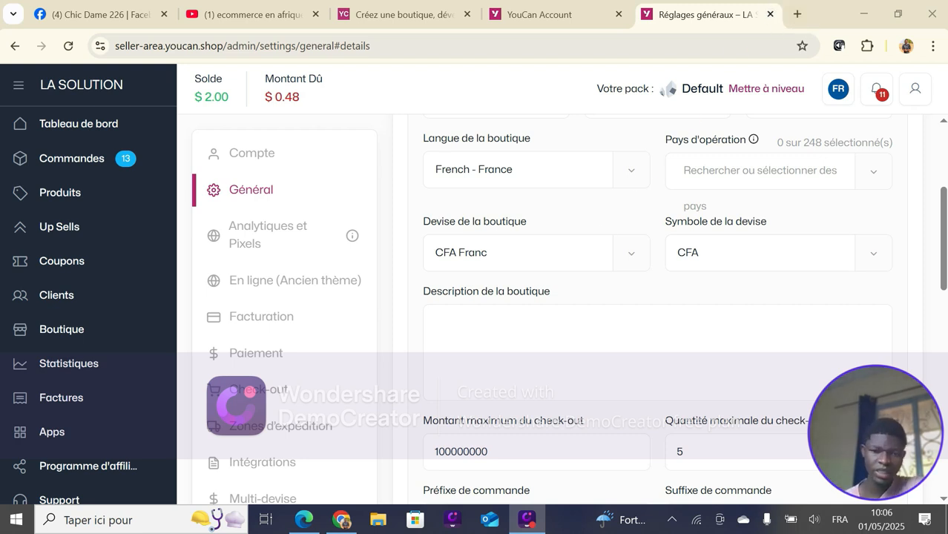
click(504, 331)
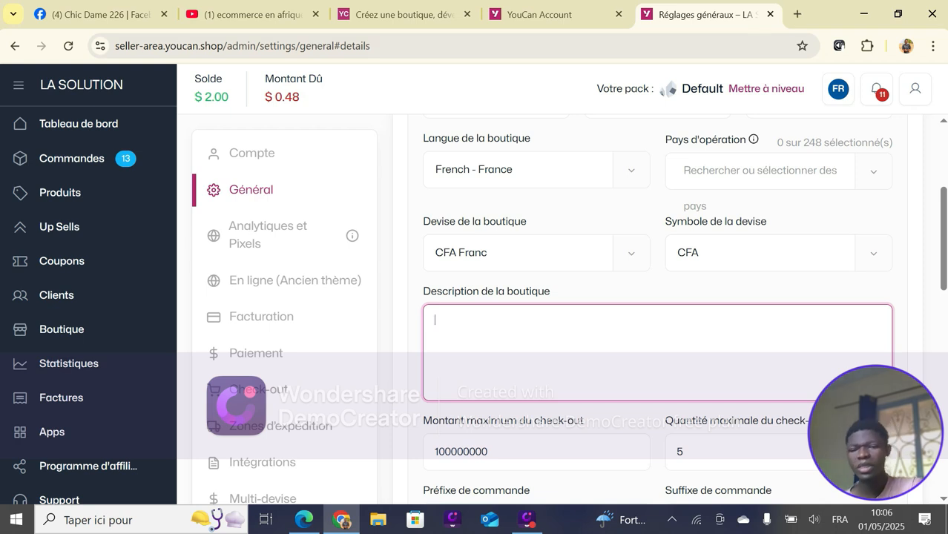
scroll(657, 297, down, 1)
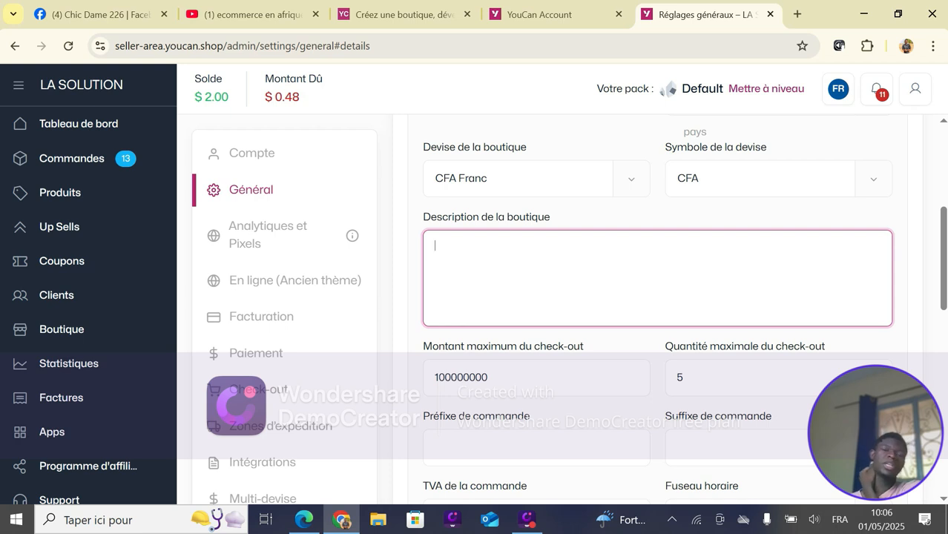
click(508, 378)
key(BackSpace)
key(BackSpace)
key(BackSpace)
key(BackSpace)
key(BackSpace)
key(BackSpace)
key(BackSpace)
key(BackSpace)
key(BackSpace)
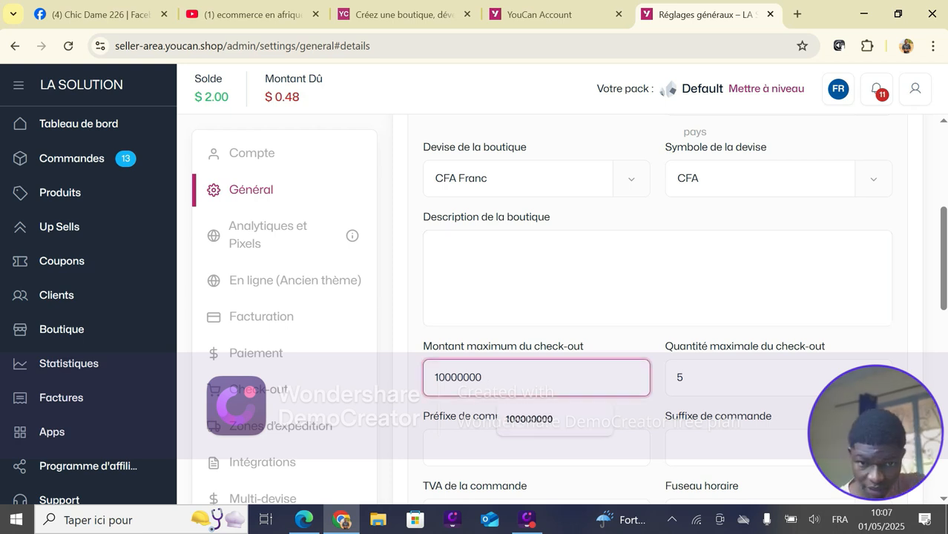
text(999)
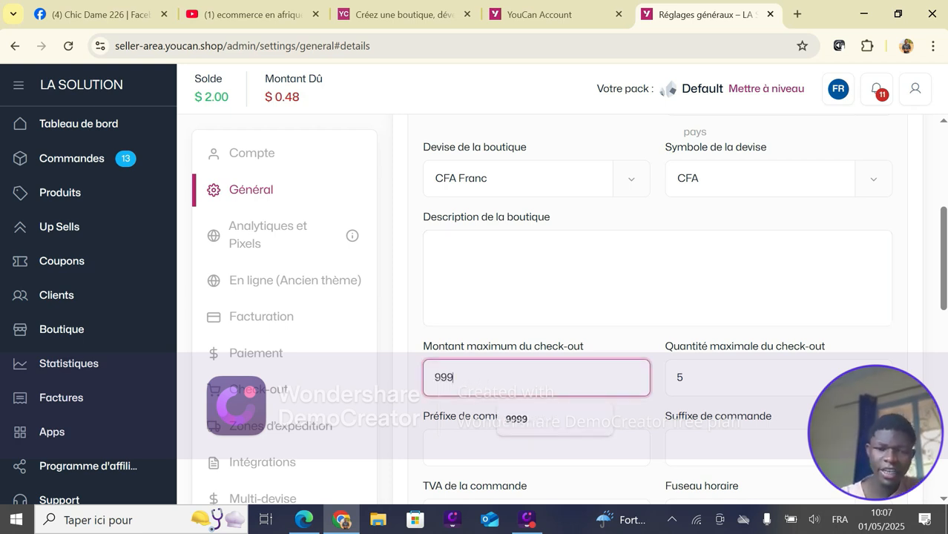
text(9)
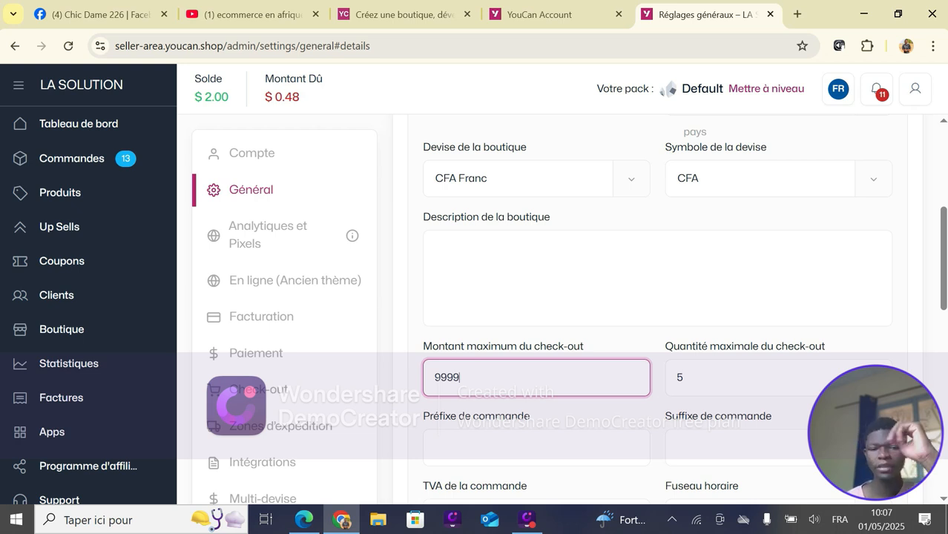
key(BackSpace)
key(BackSpace)
key(BackSpace)
key(BackSpace)
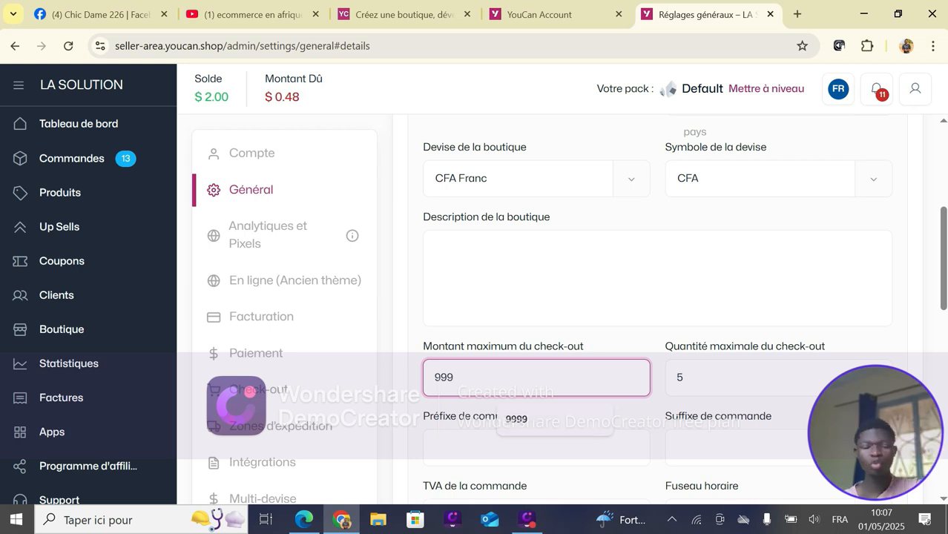
text(100000000)
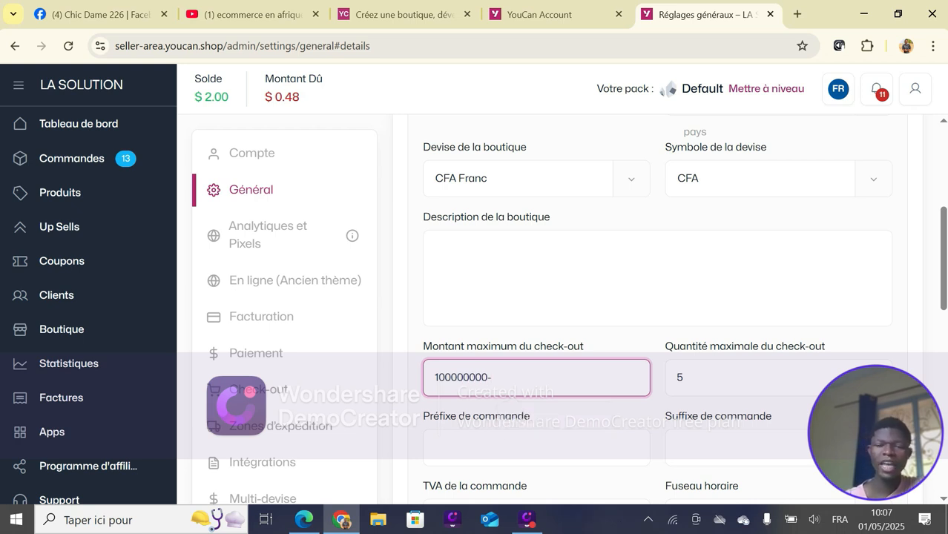
text(0)
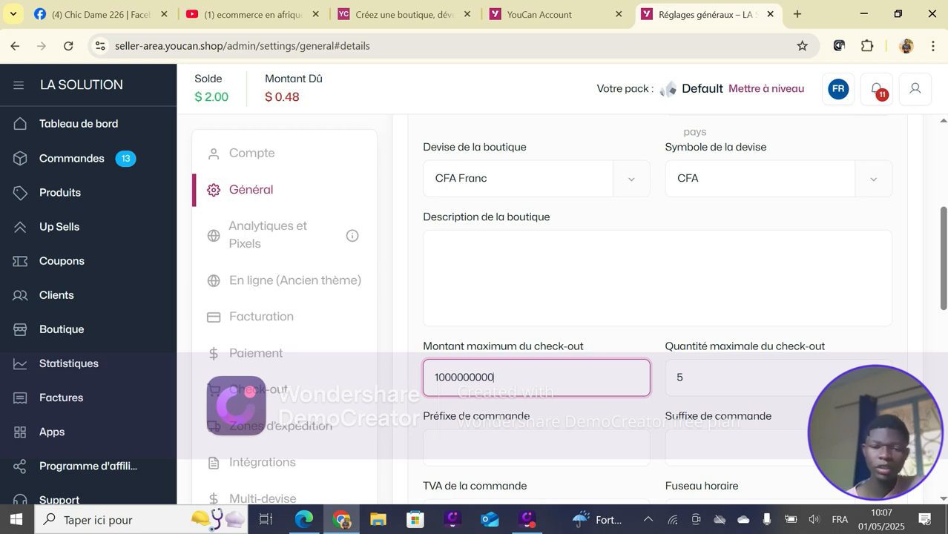
- Change the Quantité maximale du check-out value from 5 to 100
scroll(668, 311, down, 1)
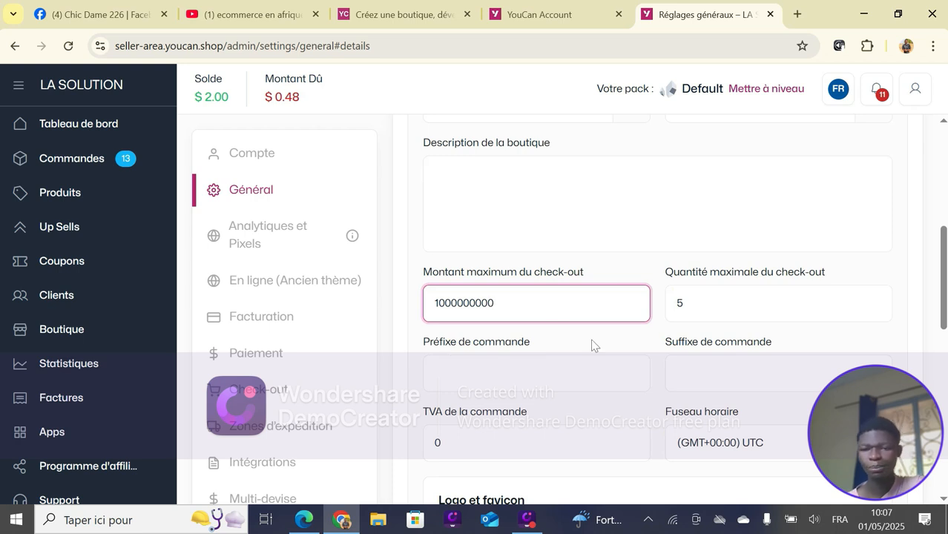
click(728, 303)
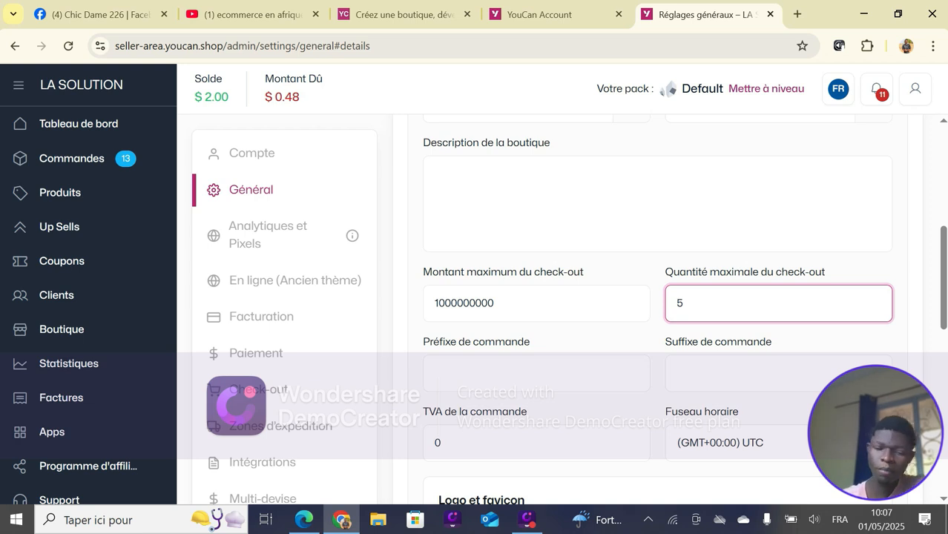
key(BackSpace)
text(10)
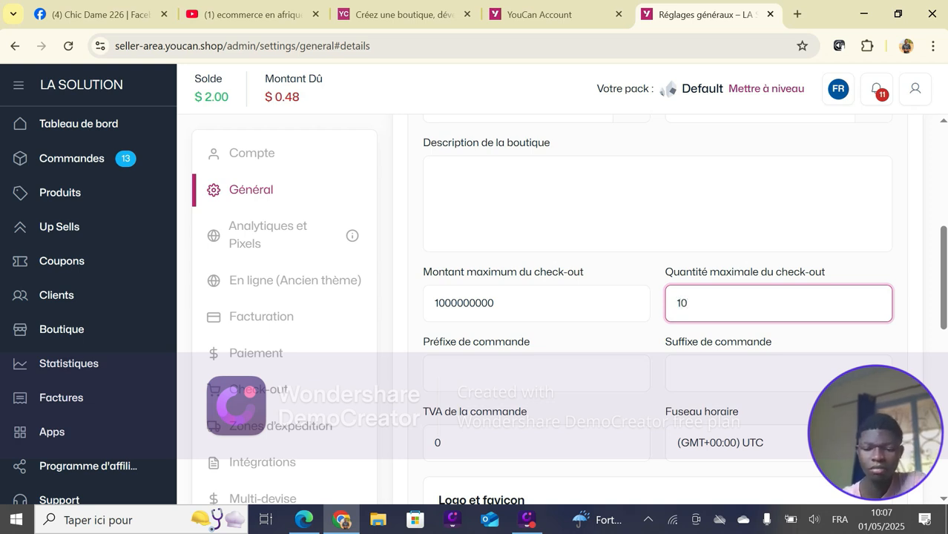
text(0)
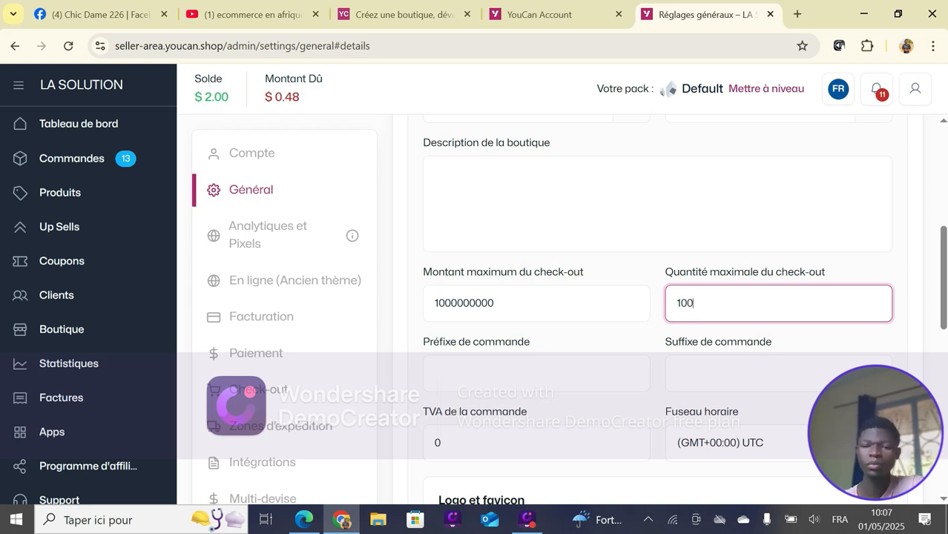
click(647, 340)
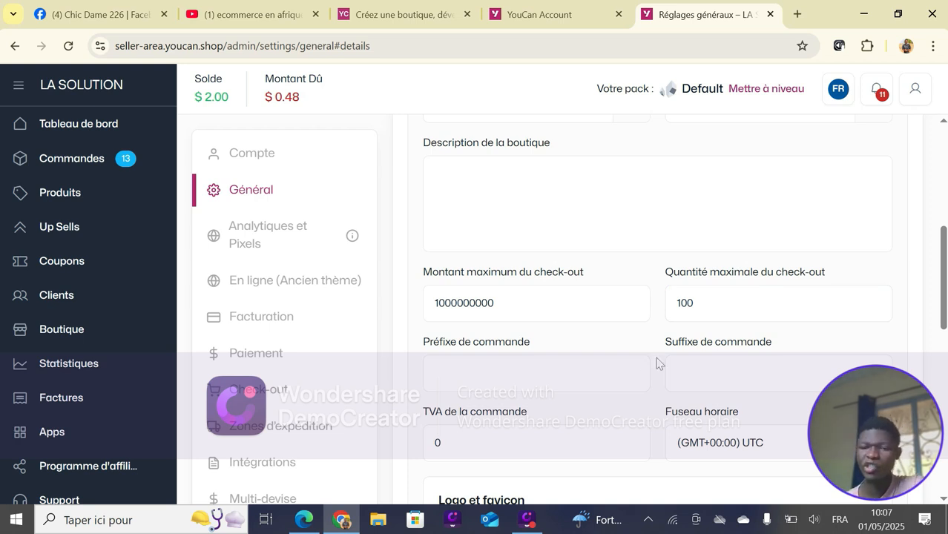
scroll(686, 355, down, 1)
scroll(630, 360, down, 1)
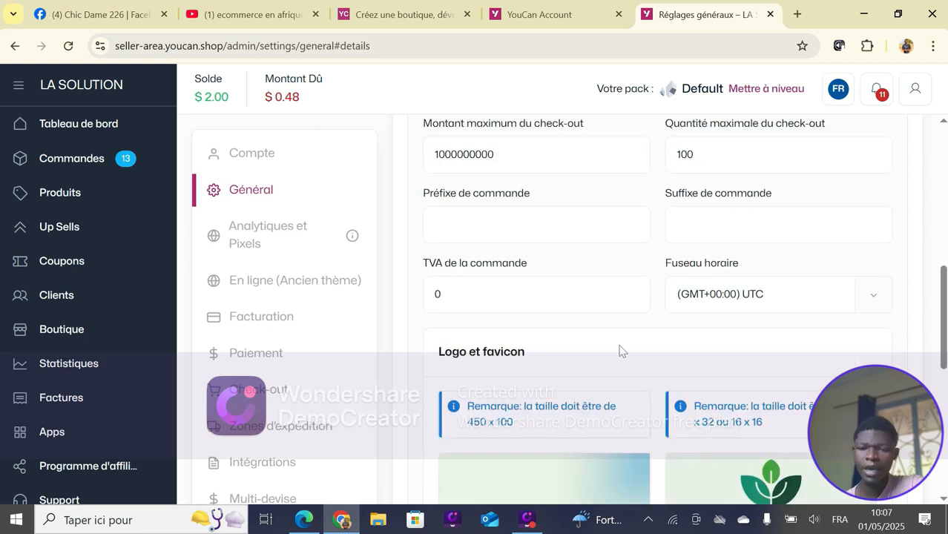
scroll(822, 305, down, 2)
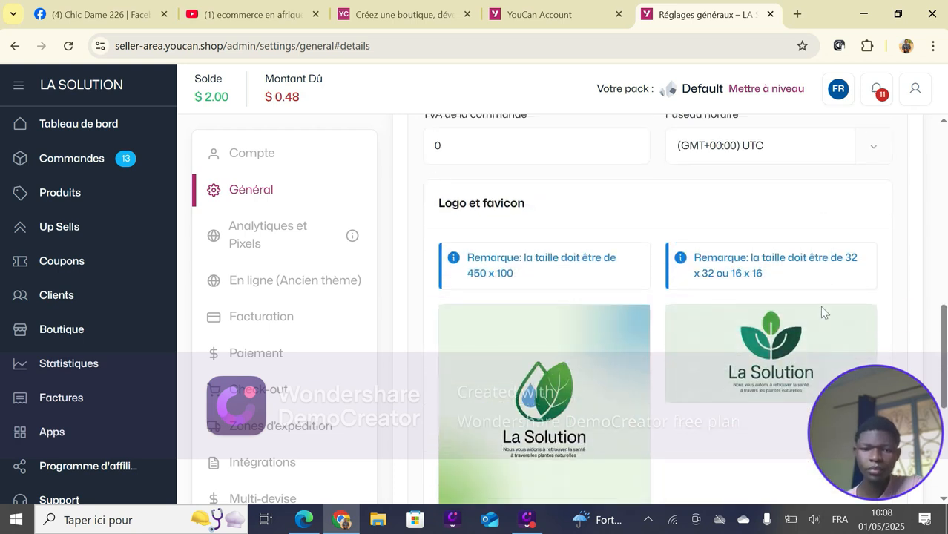
mouse_move(556, 310)
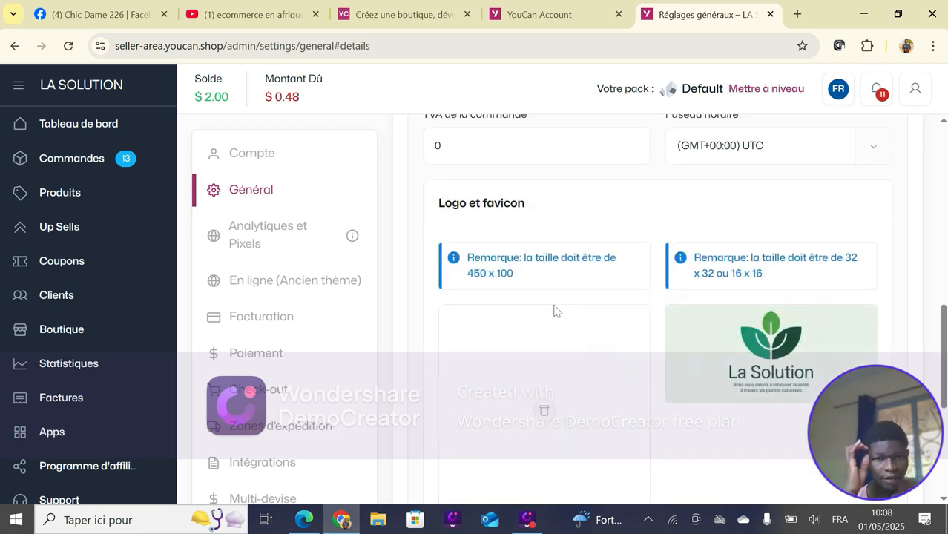
scroll(564, 326, down, 1)
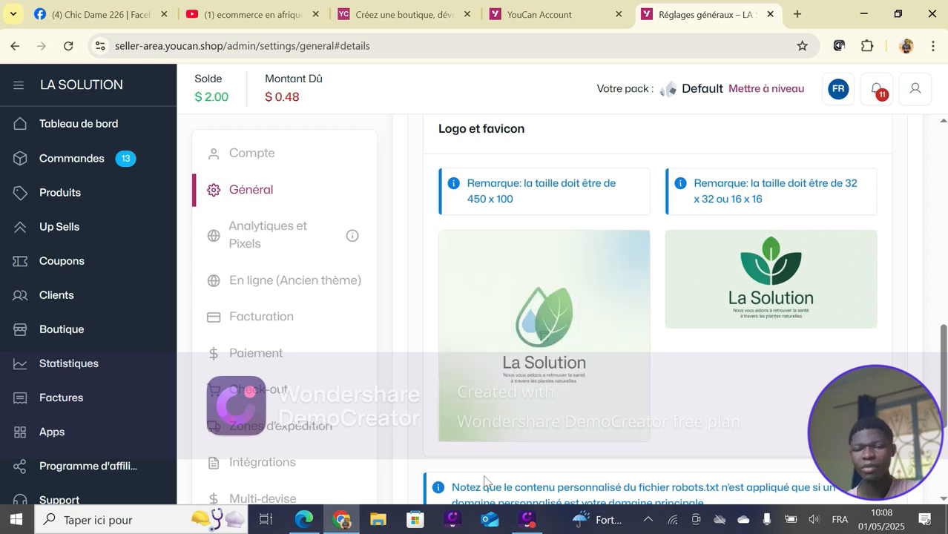
mouse_move(627, 308)
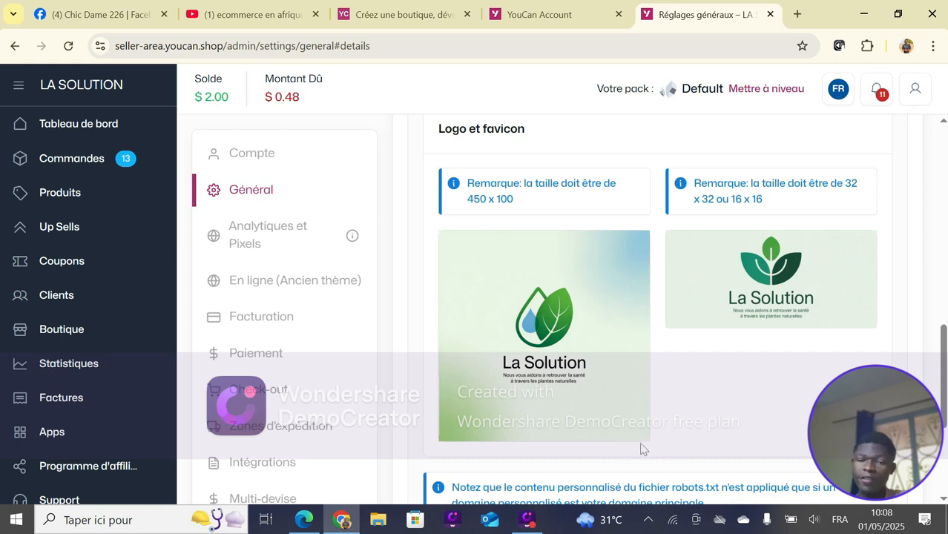
- Load ideogram.ai in a new tab via 'ideo', then switch back to Réglages généraux
click(800, 15)
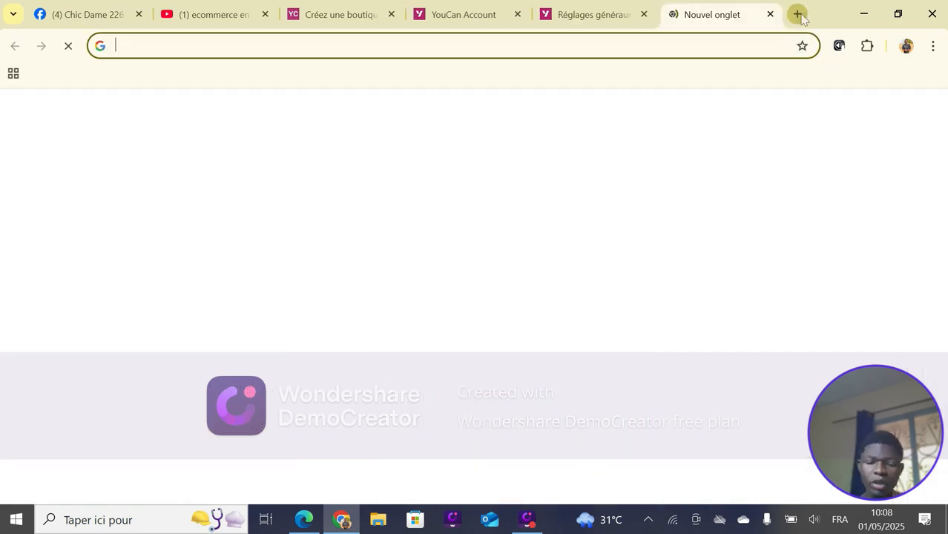
text(idep)
key(BackSpace)
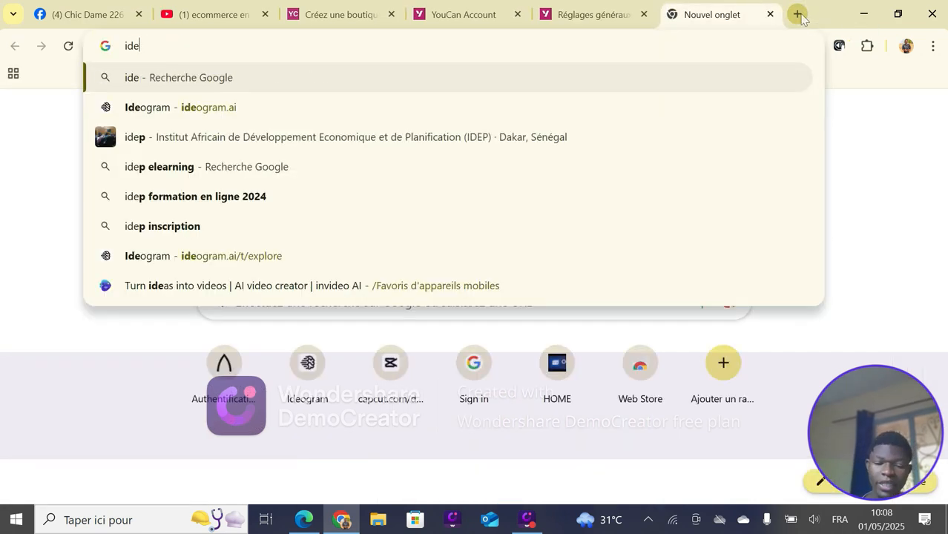
text(o)
key(Return)
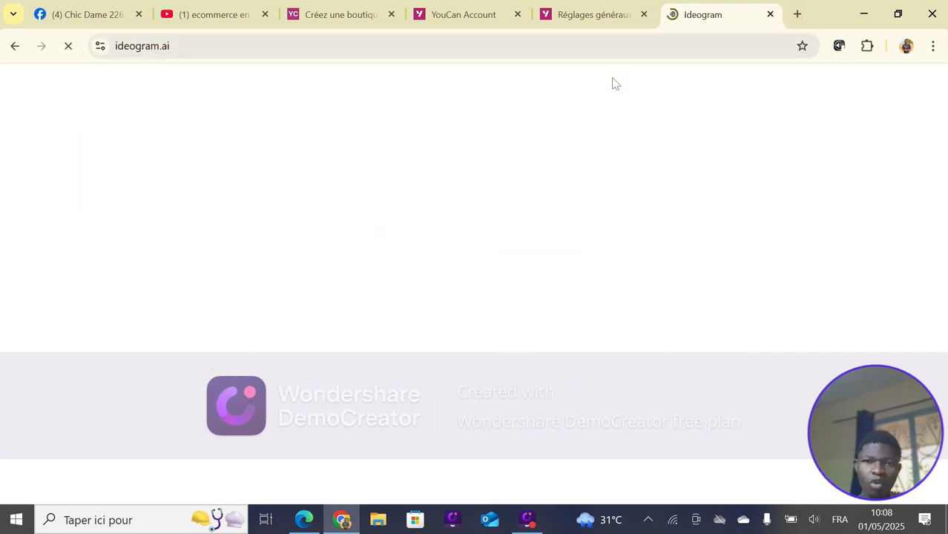
click(584, 21)
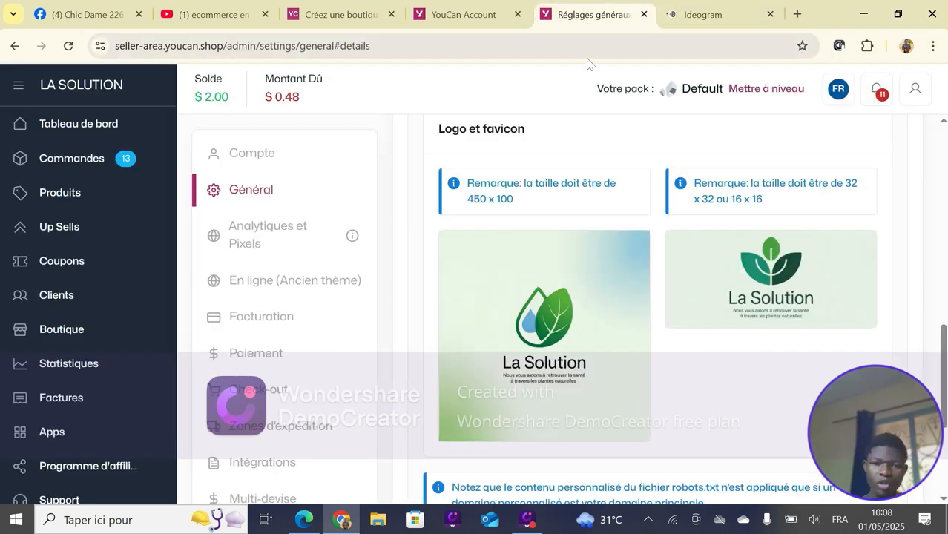
mouse_move(608, 268)
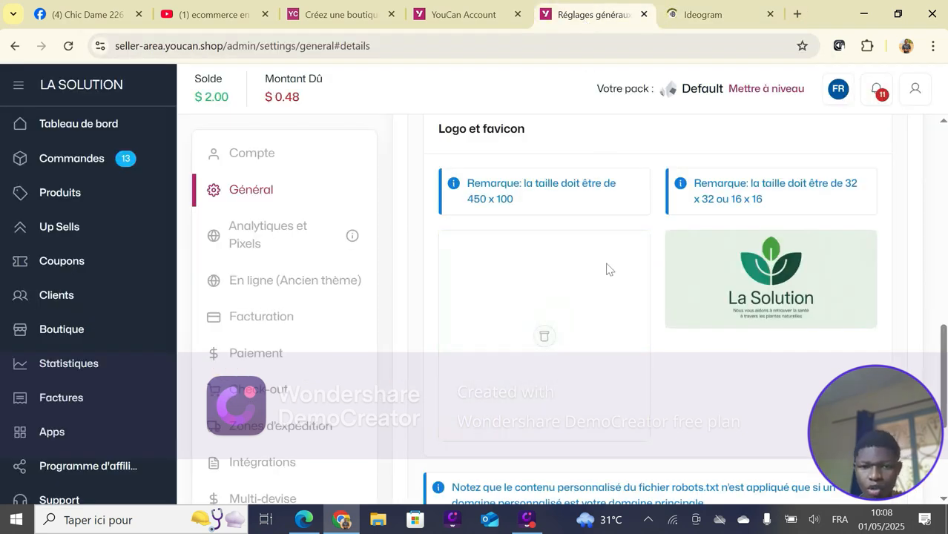
click(705, 14)
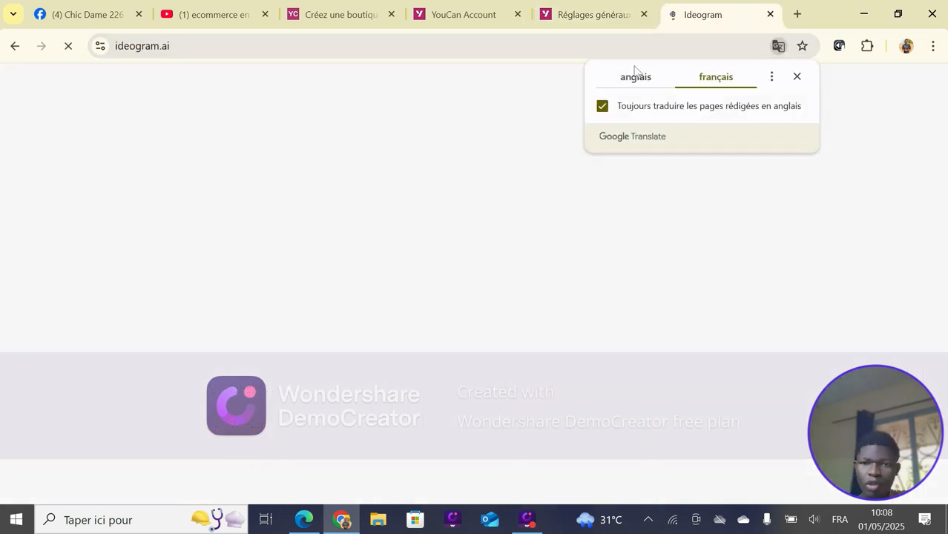
click(601, 19)
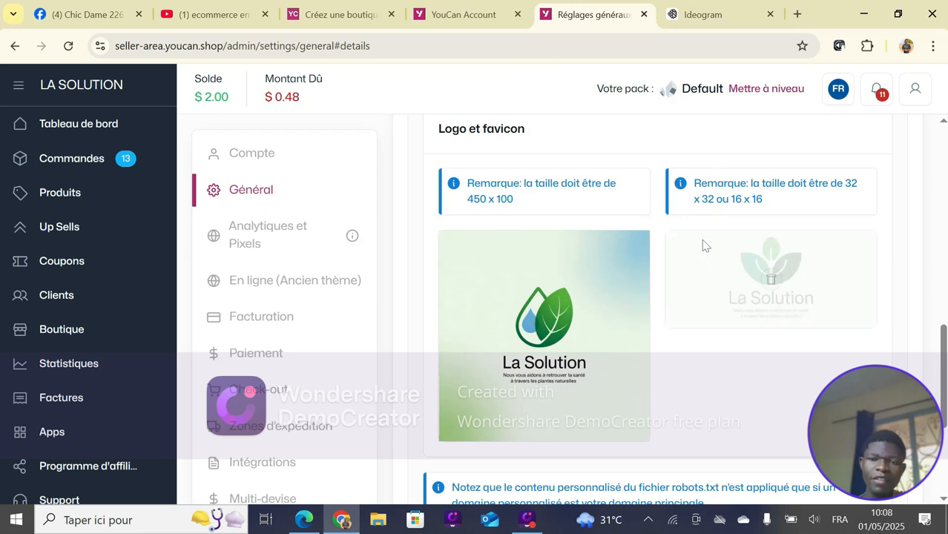
- Scroll down the general settings page, with the logo and favicon, toward the Sauvegarder button
mouse_move(706, 250)
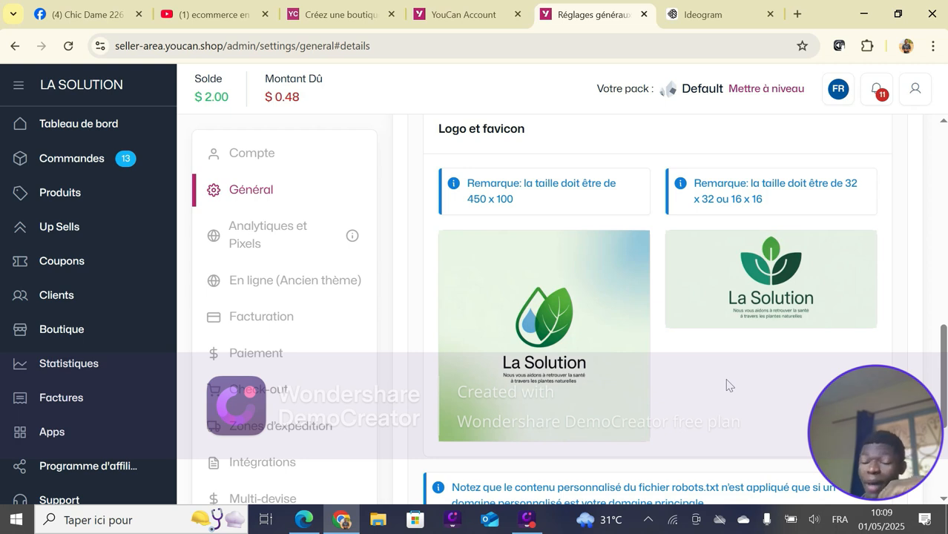
mouse_move(665, 328)
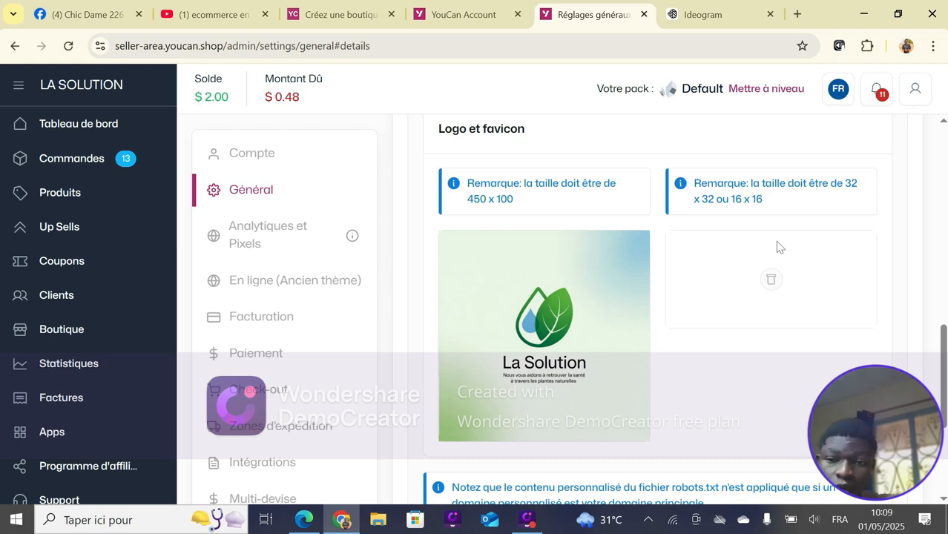
scroll(769, 239, down, 3)
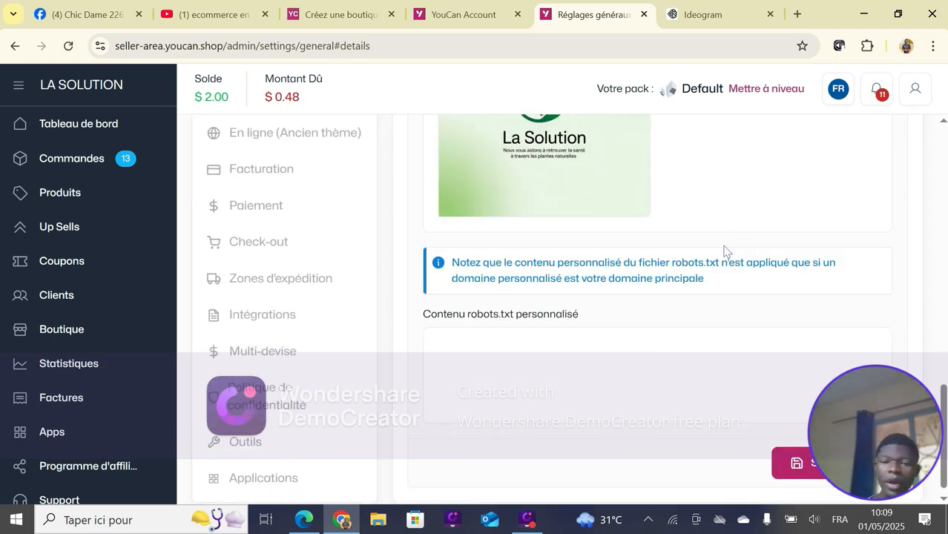
scroll(727, 249, up, 2)
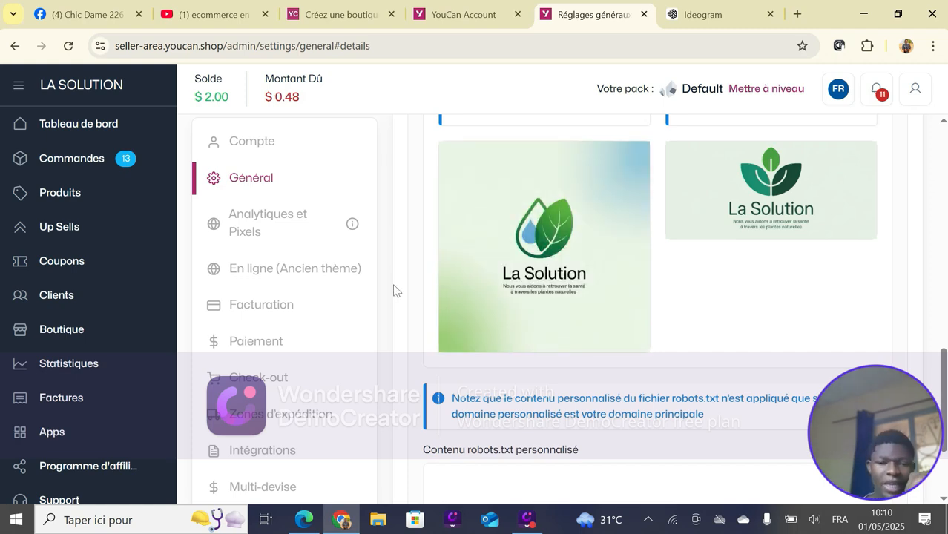
scroll(595, 309, down, 2)
scroll(621, 297, up, 15)
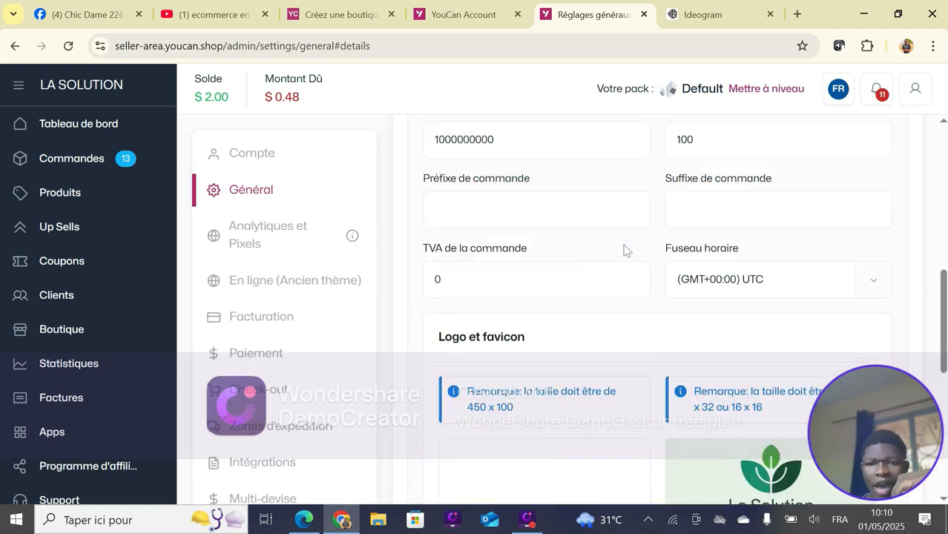
scroll(624, 250, down, 15)
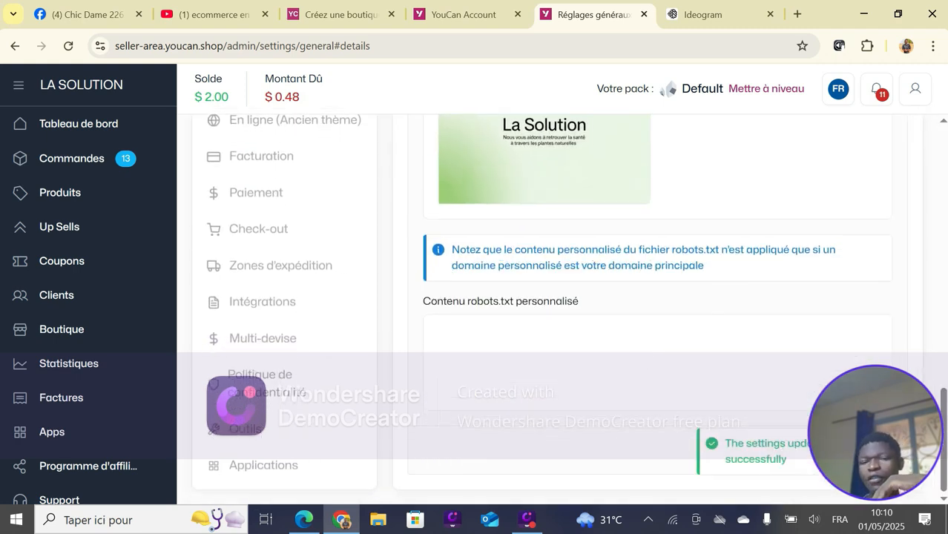
- Open the Médias sociaux section of the general settings
scroll(708, 312, up, 15)
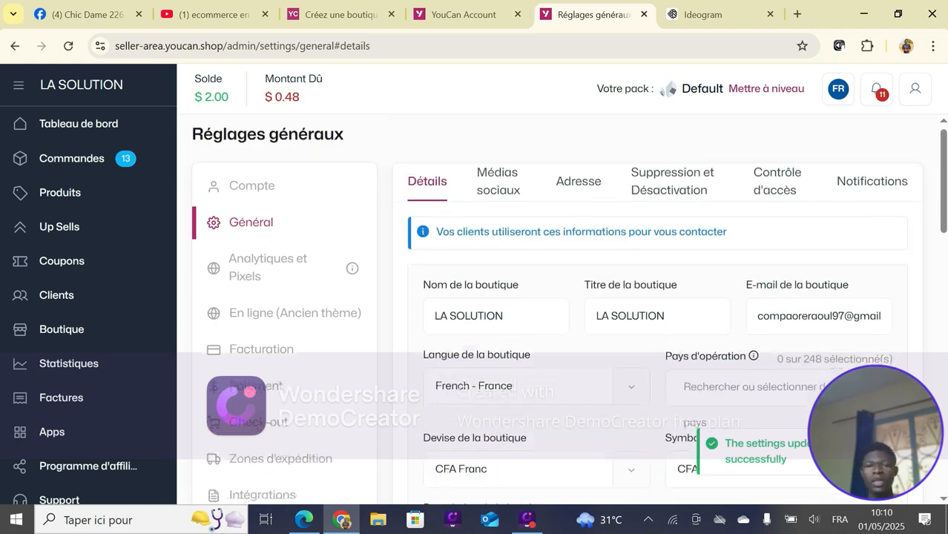
scroll(669, 293, up, 1)
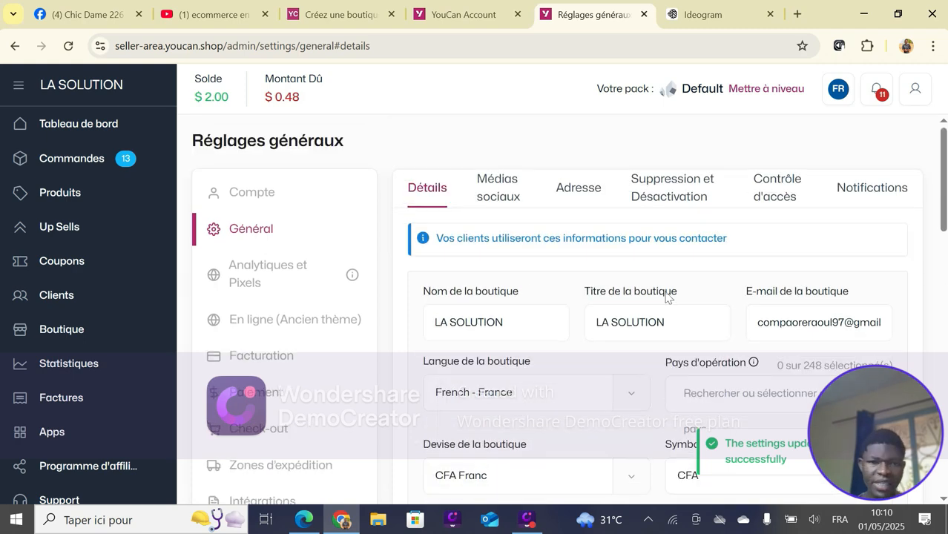
click(489, 193)
scroll(589, 294, down, 2)
scroll(587, 296, up, 1)
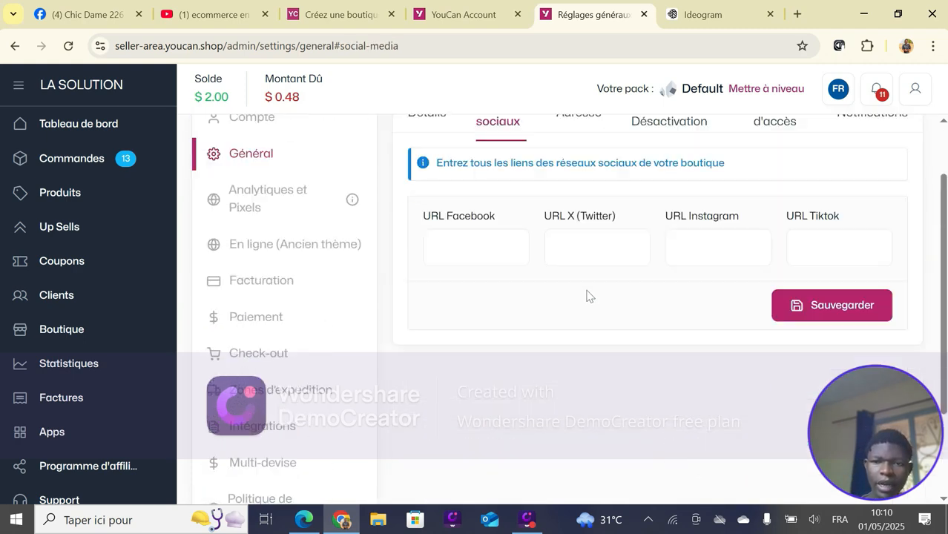
scroll(587, 296, up, 1)
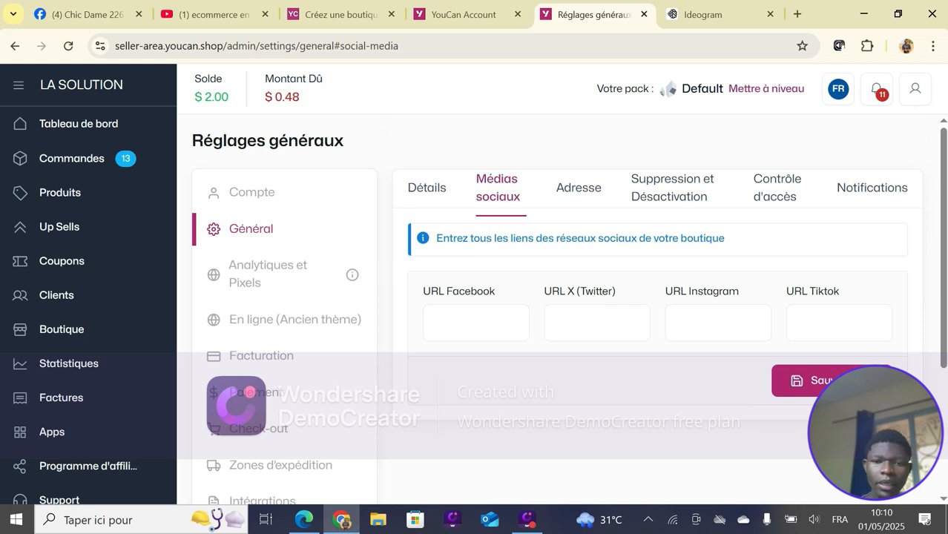
- Go through the empty Facebook, X (Twitter), Instagram and TikTok URL fields in turn
click(475, 322)
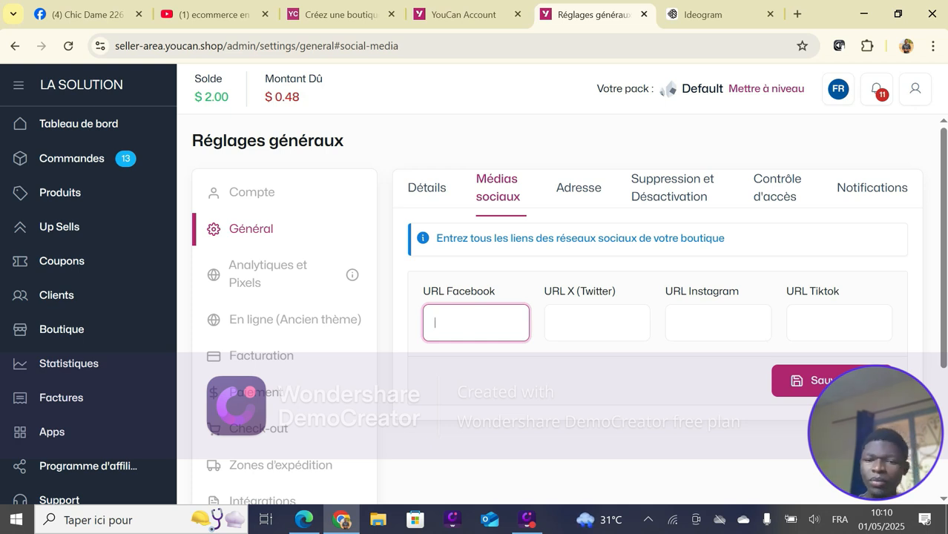
click(597, 323)
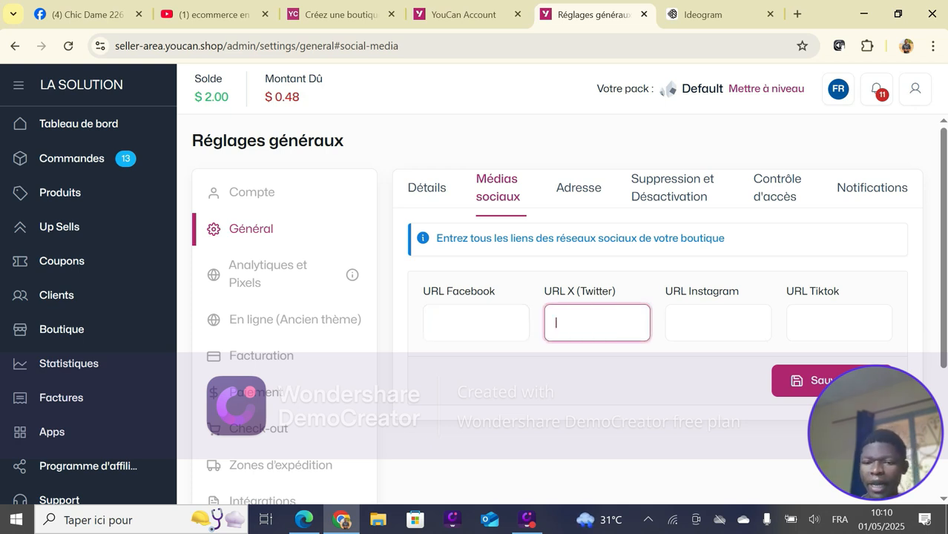
click(717, 323)
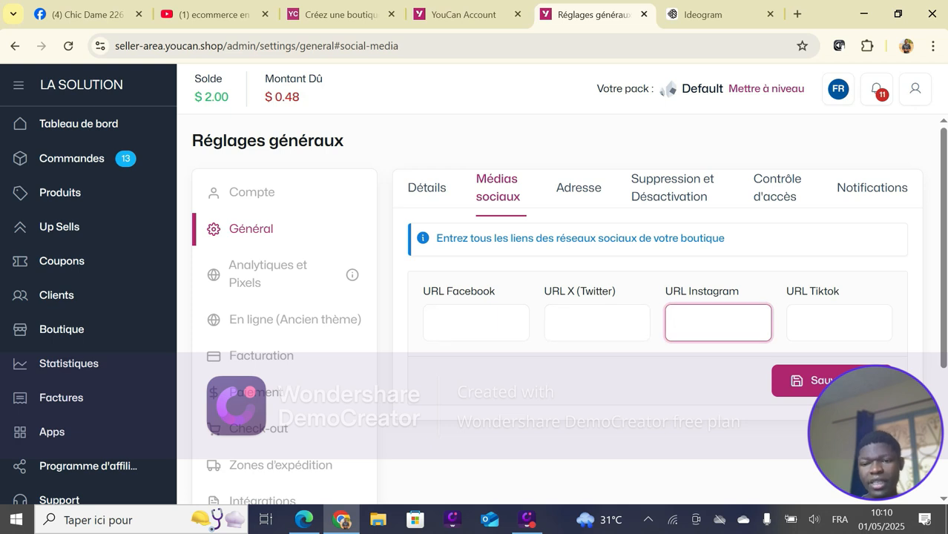
click(808, 322)
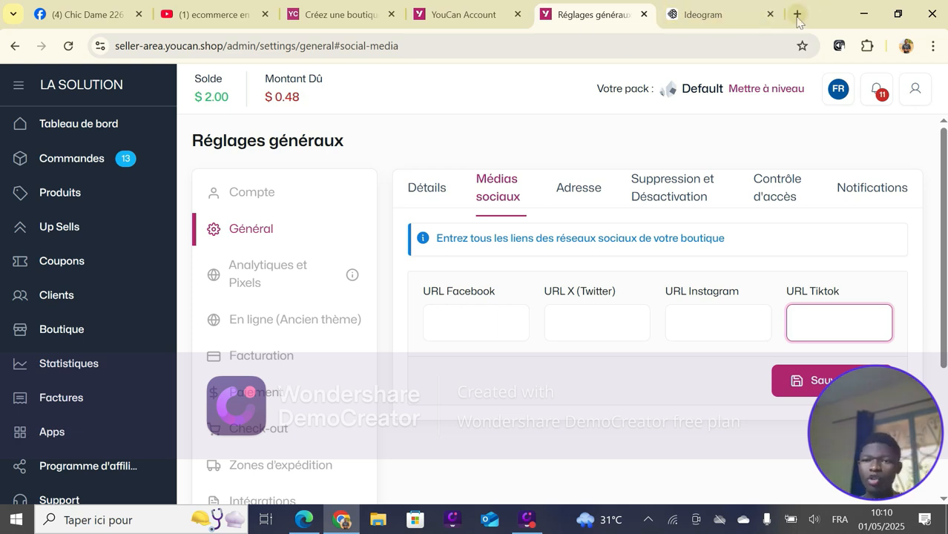
- Switch the Facebook account to act as the La Solution page and open the home feed
click(118, 20)
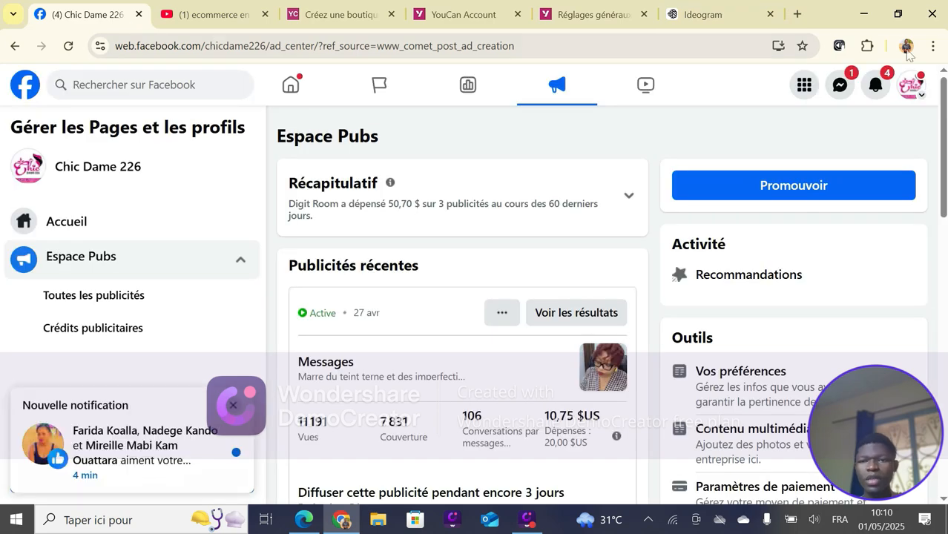
click(910, 95)
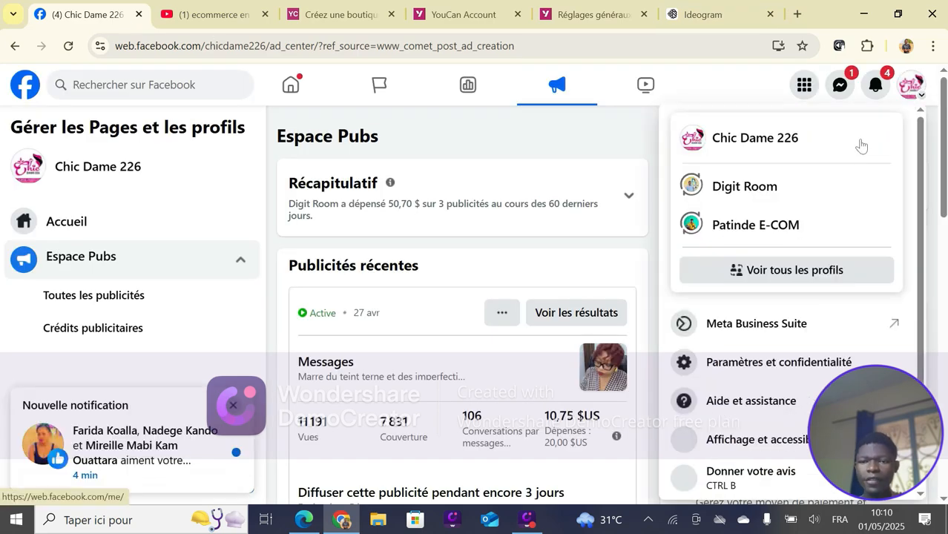
click(780, 272)
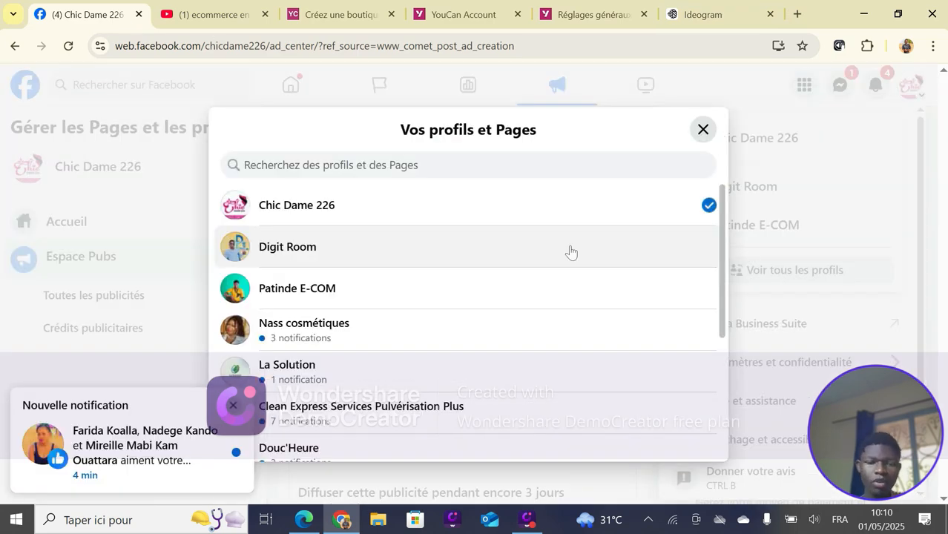
scroll(393, 299, down, 1)
click(391, 299)
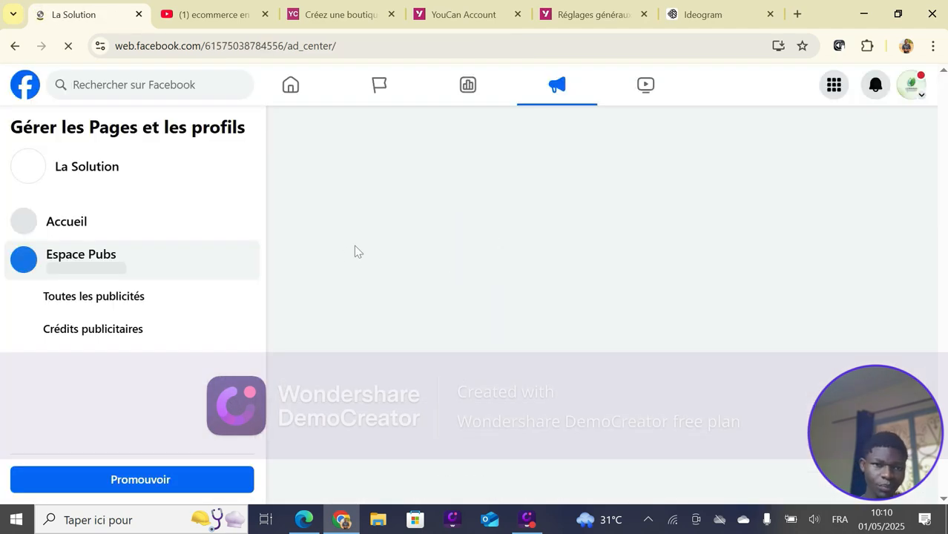
click(295, 88)
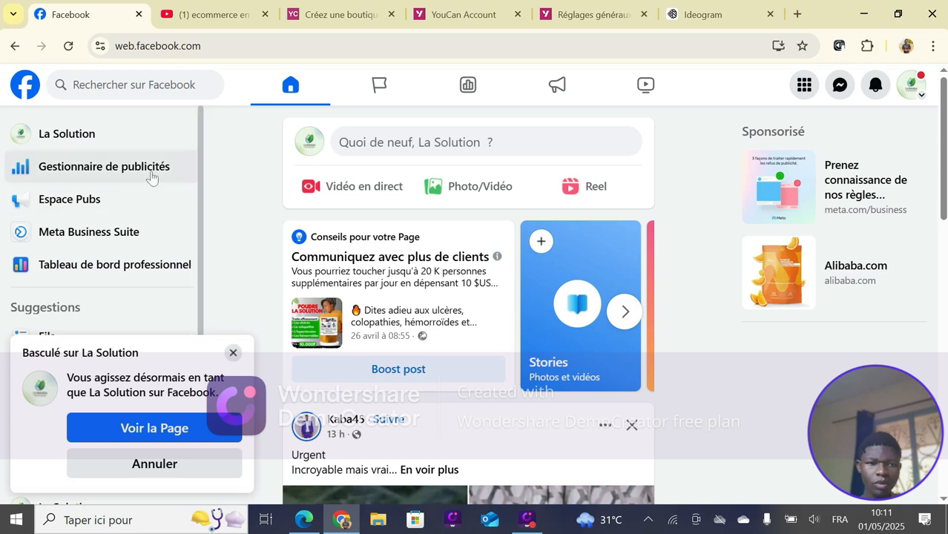
- Open the La Solution page and browse its ⋯ options, dismissing the profile switch prompt
click(136, 139)
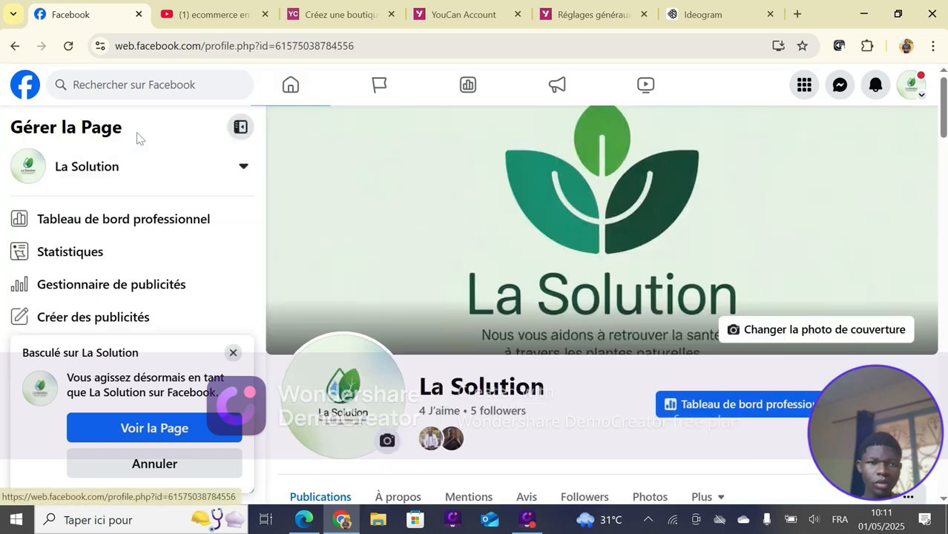
scroll(713, 327, down, 1)
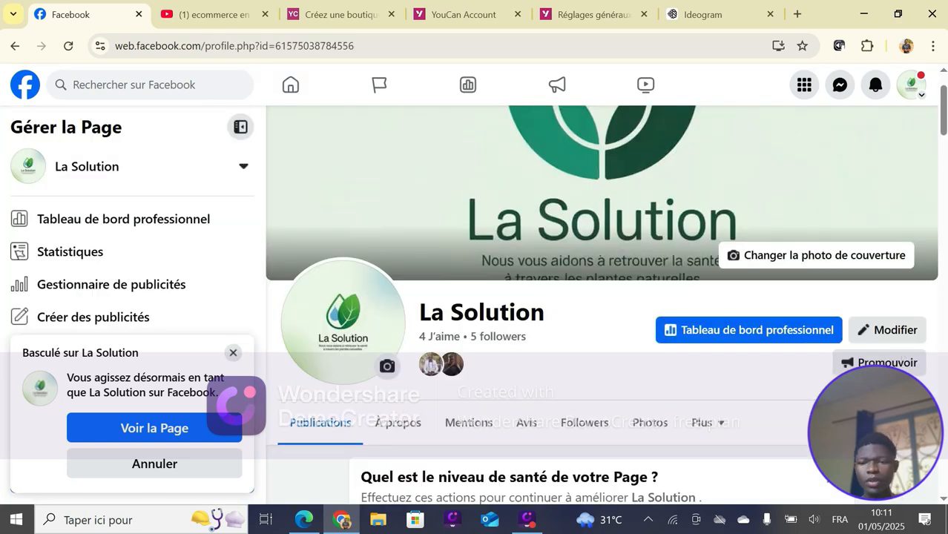
click(908, 425)
scroll(795, 423, down, 4)
scroll(795, 424, down, 1)
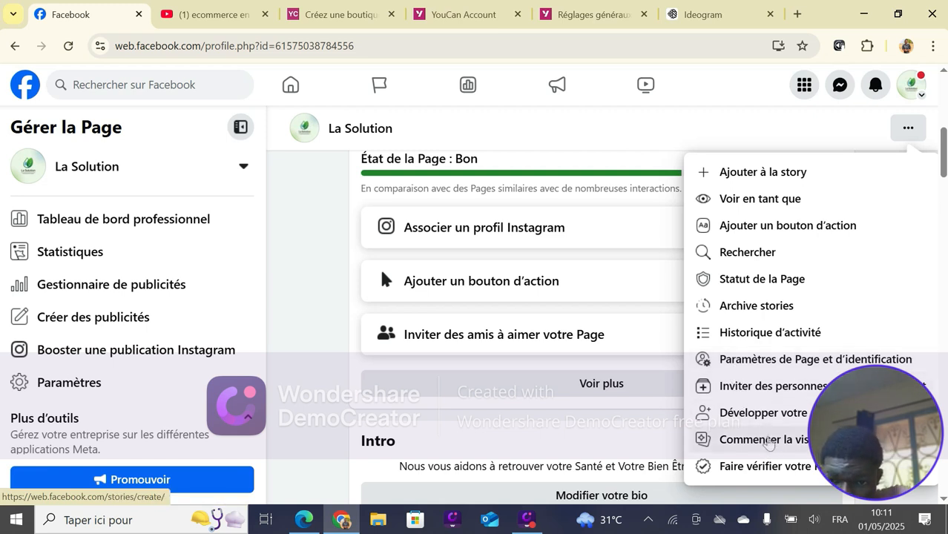
click(768, 386)
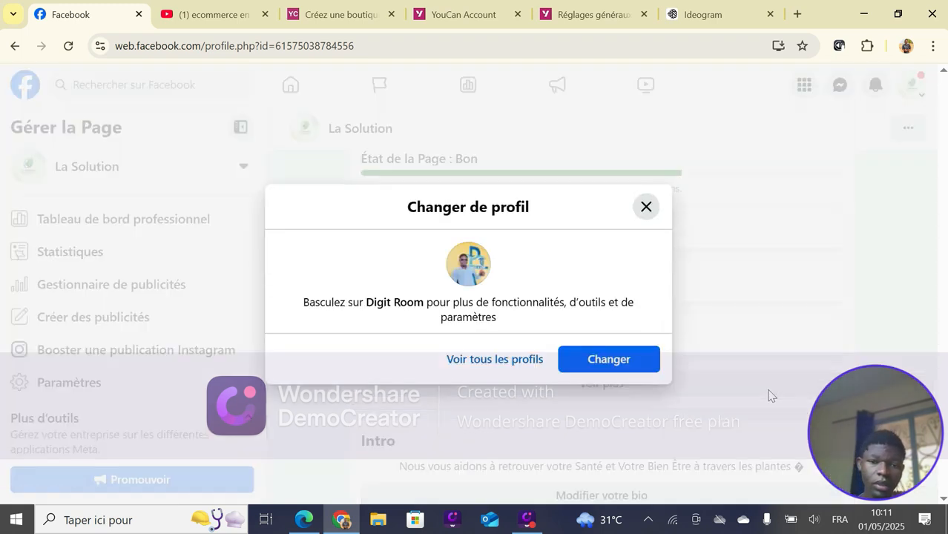
click(646, 208)
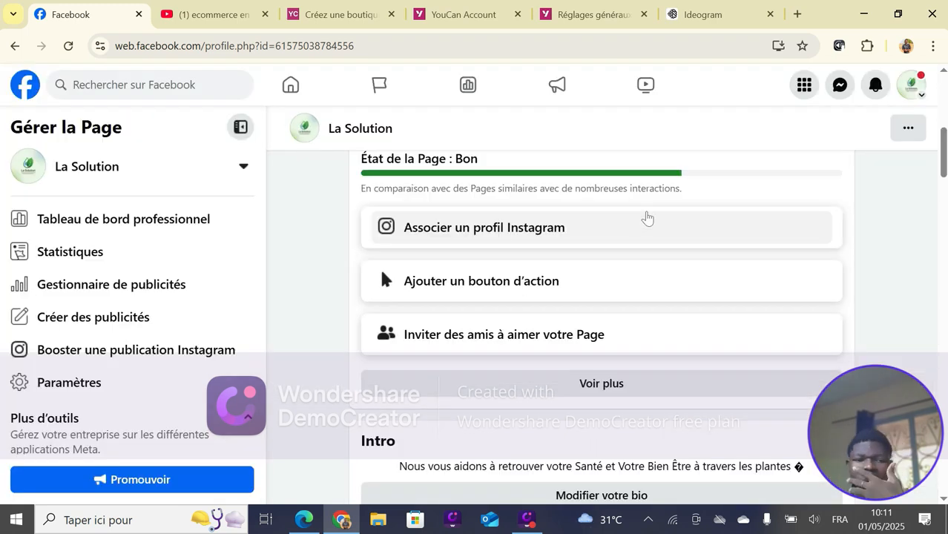
scroll(668, 230, up, 2)
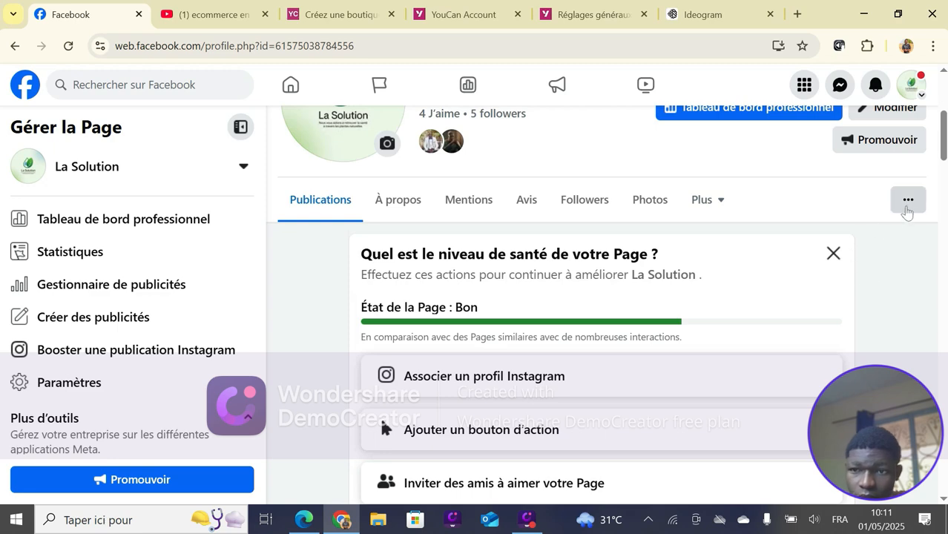
- Reopen the page's ⋯ options menu, scroll through it, then close it
click(908, 201)
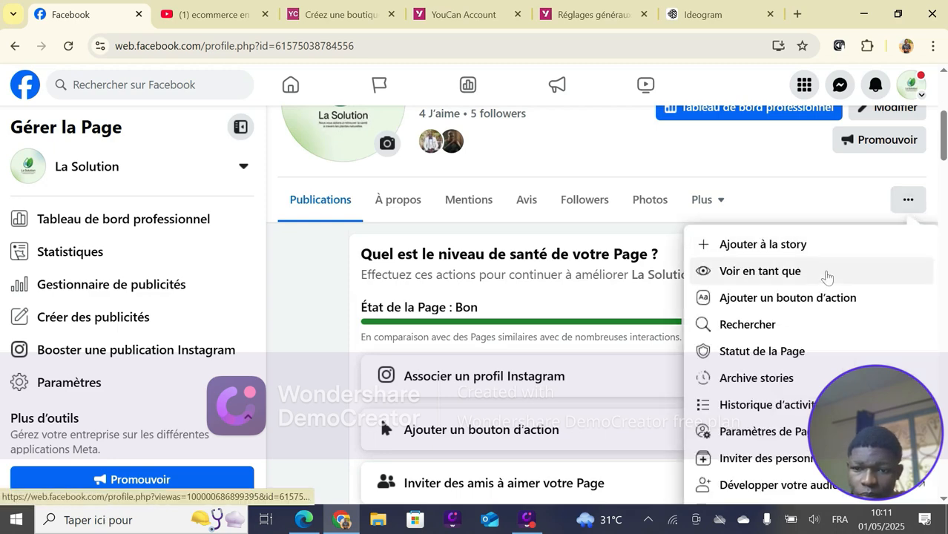
scroll(827, 276, down, 2)
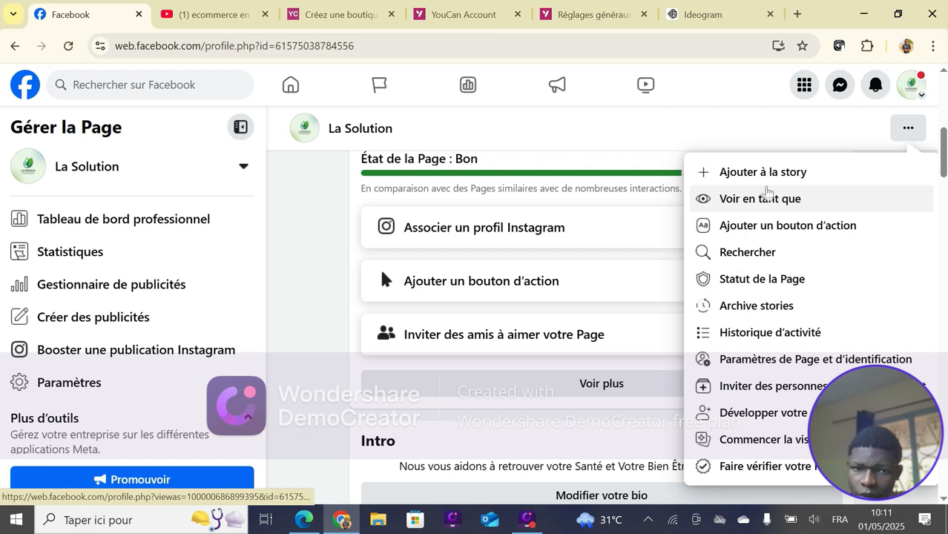
scroll(119, 324, down, 2)
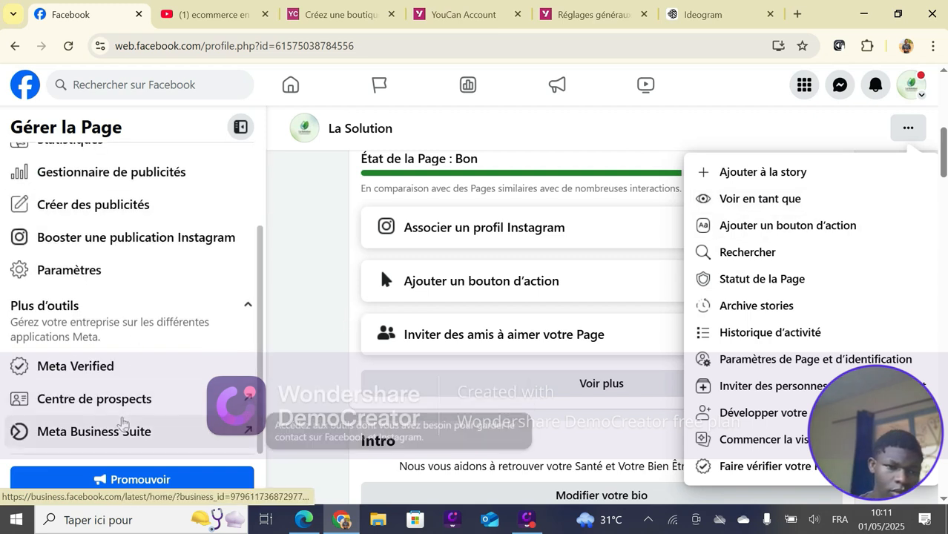
scroll(124, 408, up, 1)
scroll(371, 193, up, 3)
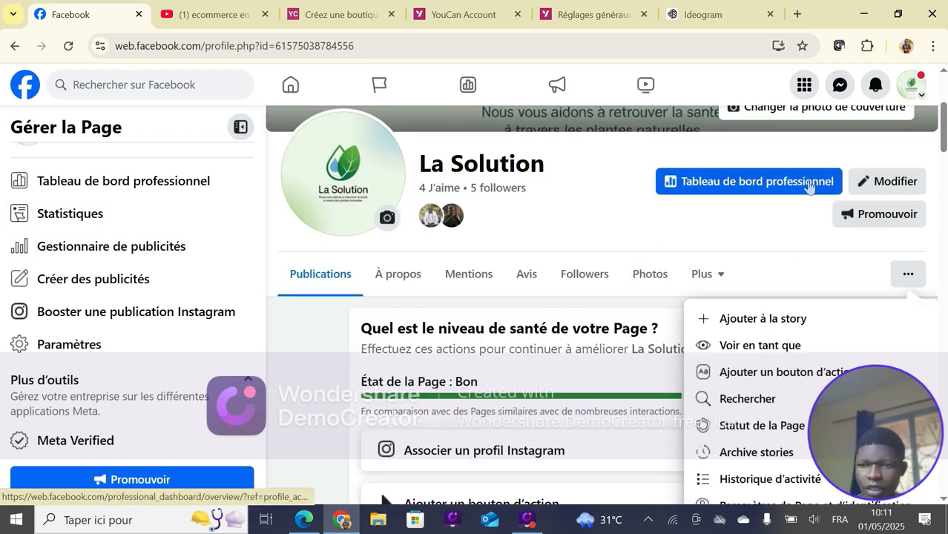
scroll(811, 252, down, 1)
scroll(786, 332, down, 2)
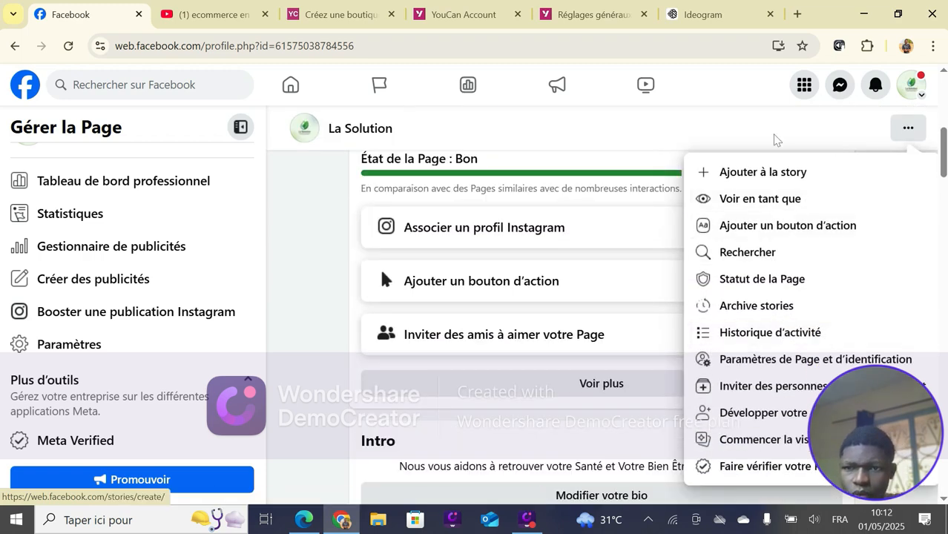
click(814, 143)
scroll(814, 143, up, 1)
scroll(814, 143, up, 2)
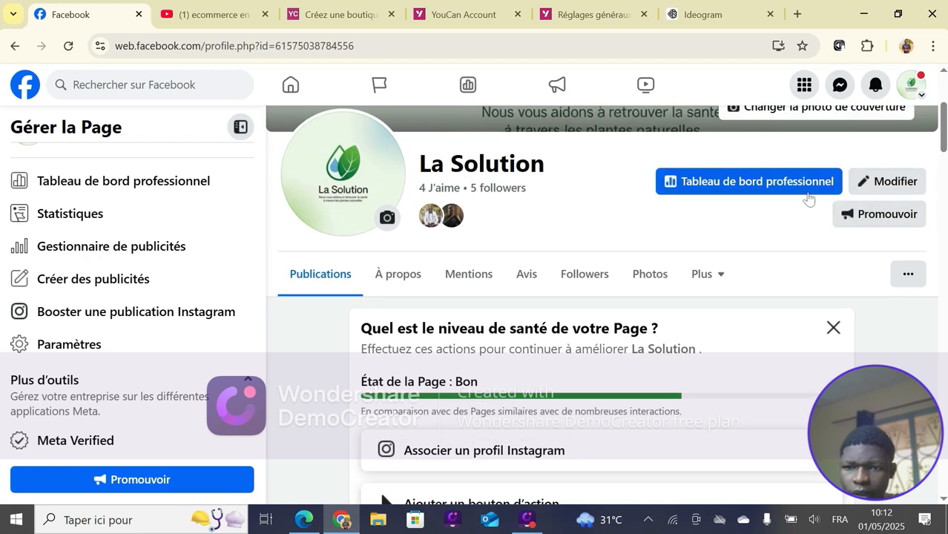
- Open La Solution's professional dashboard and scroll through its views, reach and follower figures
click(802, 195)
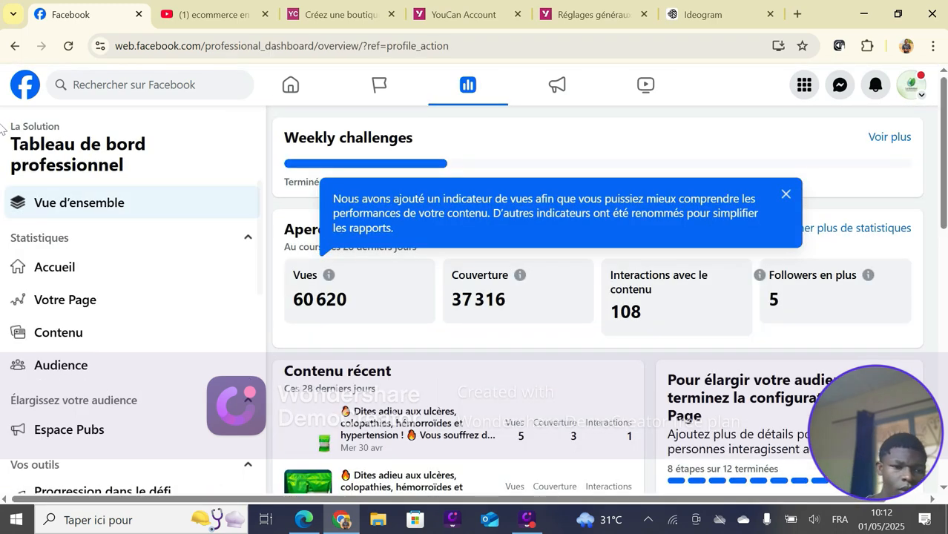
scroll(144, 223, down, 5)
scroll(135, 258, down, 1)
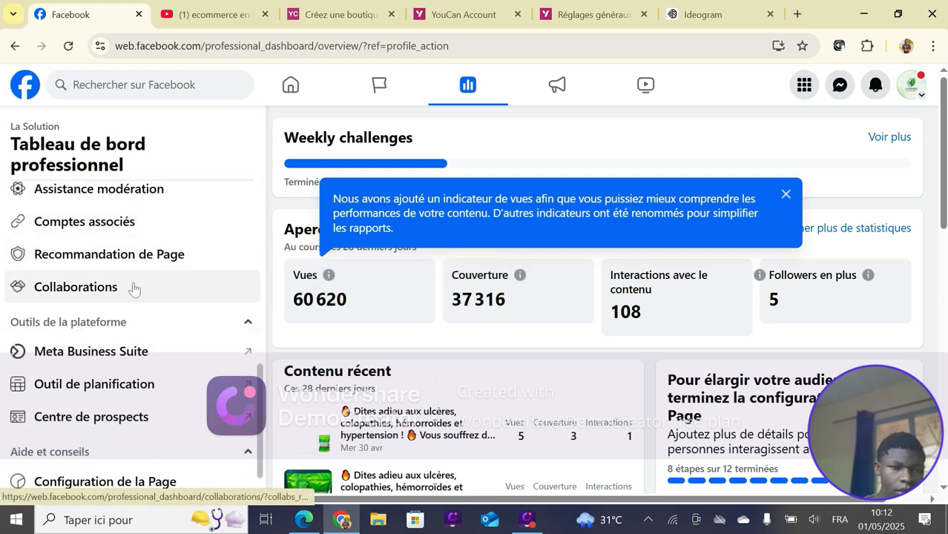
scroll(134, 281, down, 1)
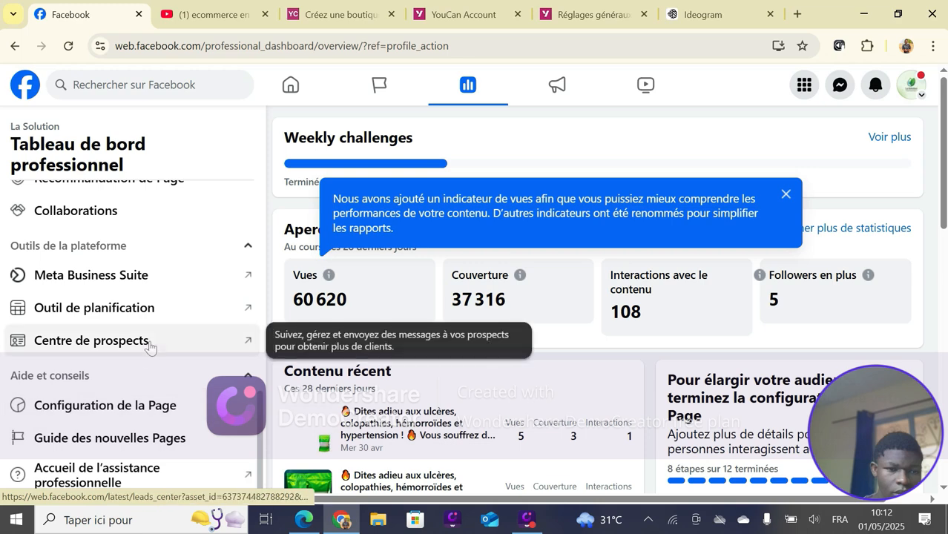
scroll(152, 342, up, 4)
scroll(153, 342, up, 4)
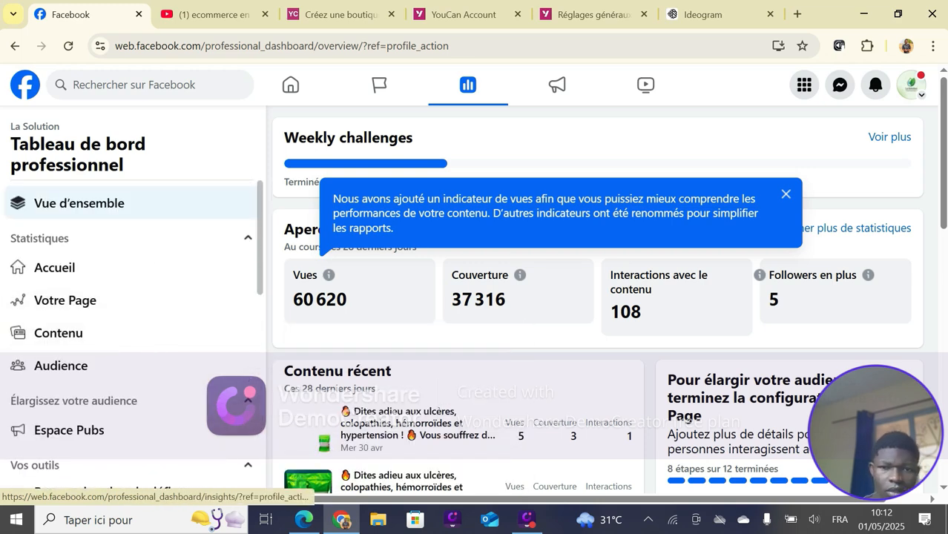
scroll(127, 380, down, 2)
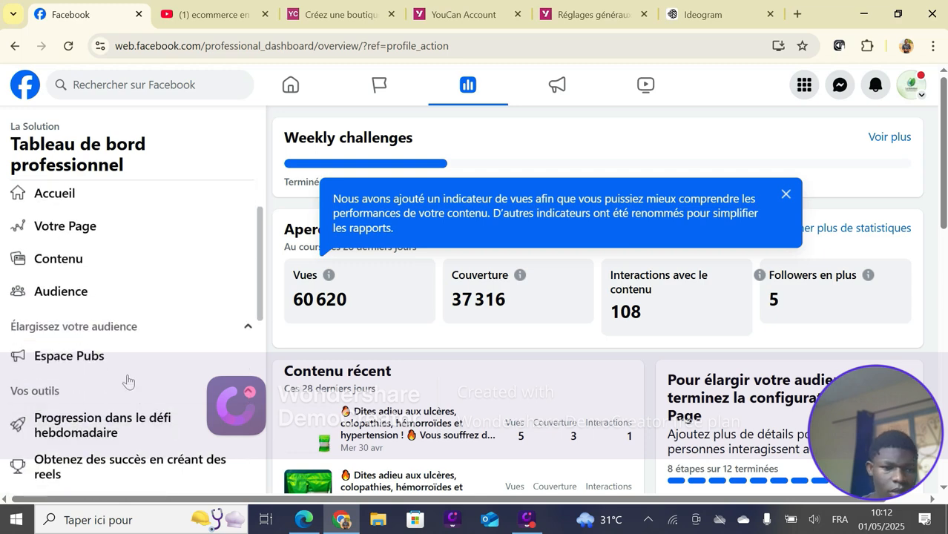
scroll(122, 369, down, 2)
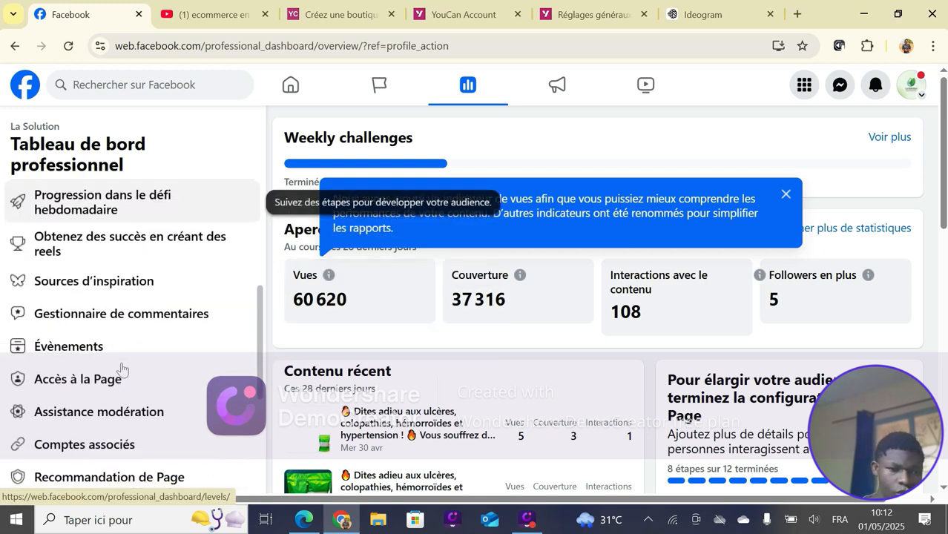
scroll(113, 280, down, 2)
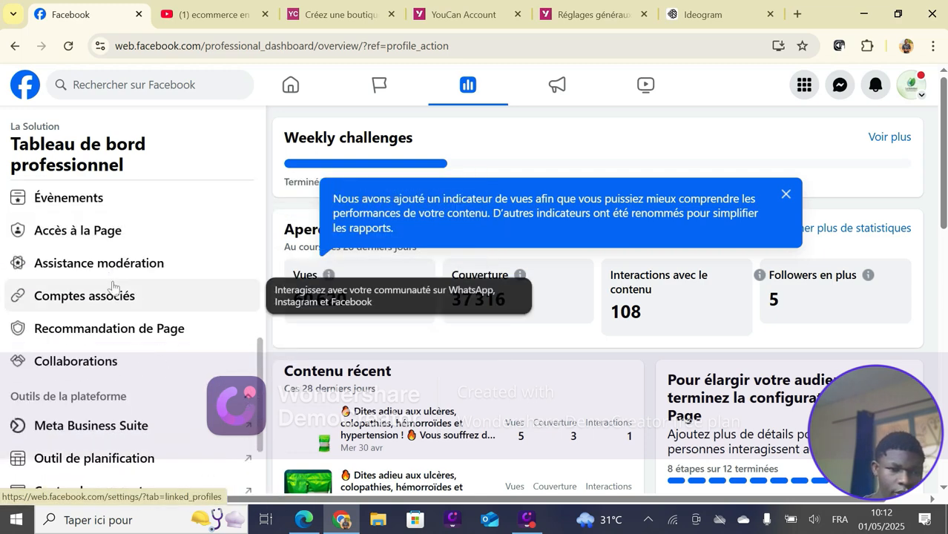
scroll(113, 282, down, 2)
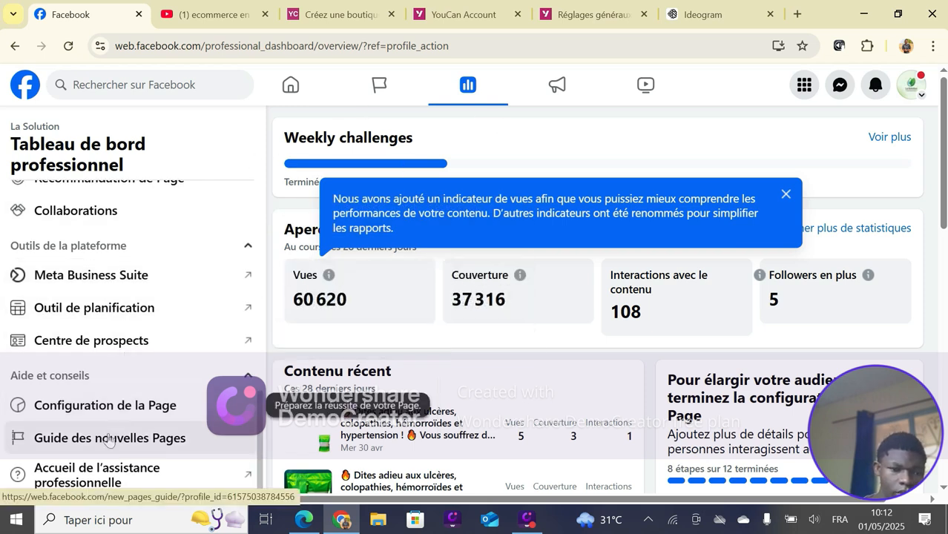
scroll(97, 369, up, 1)
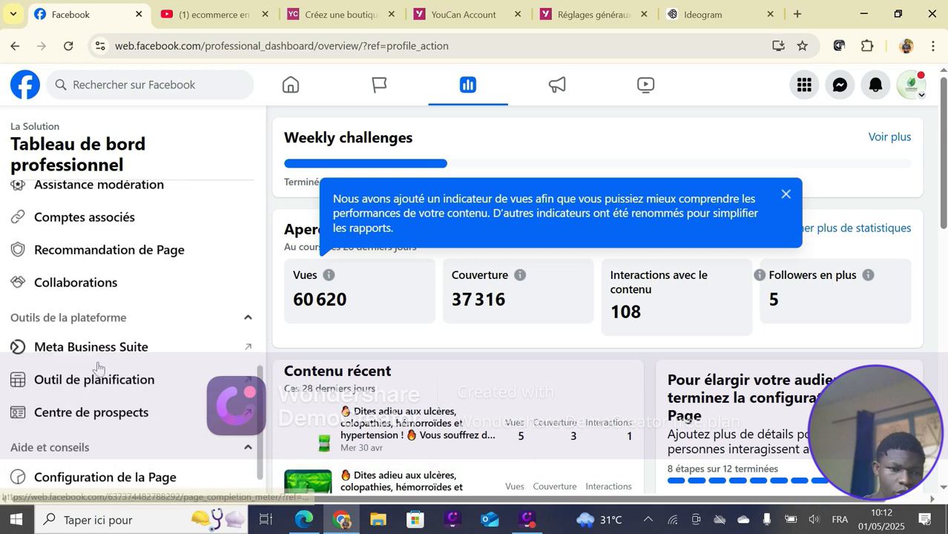
- Open Meta Business Suite for La Solution and glance at the Plus content creation options
click(115, 352)
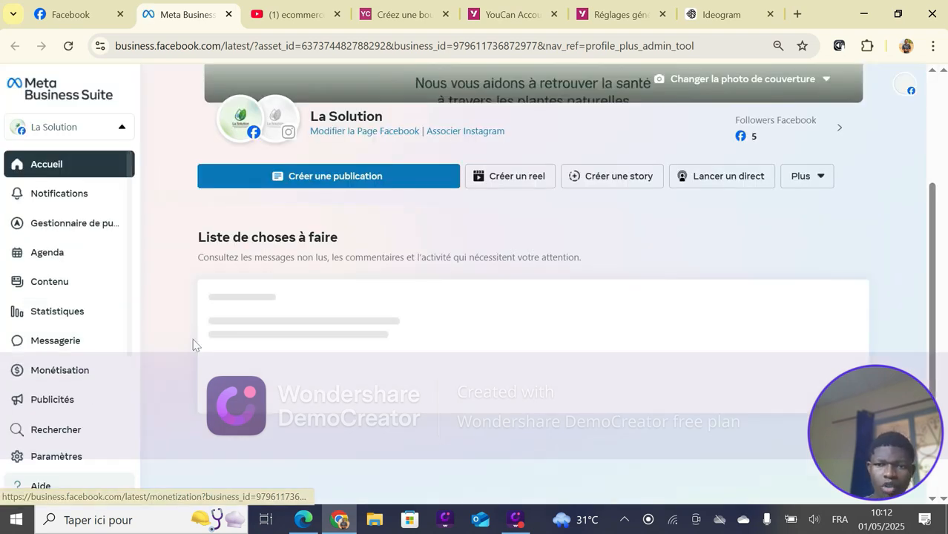
scroll(78, 210, down, 1)
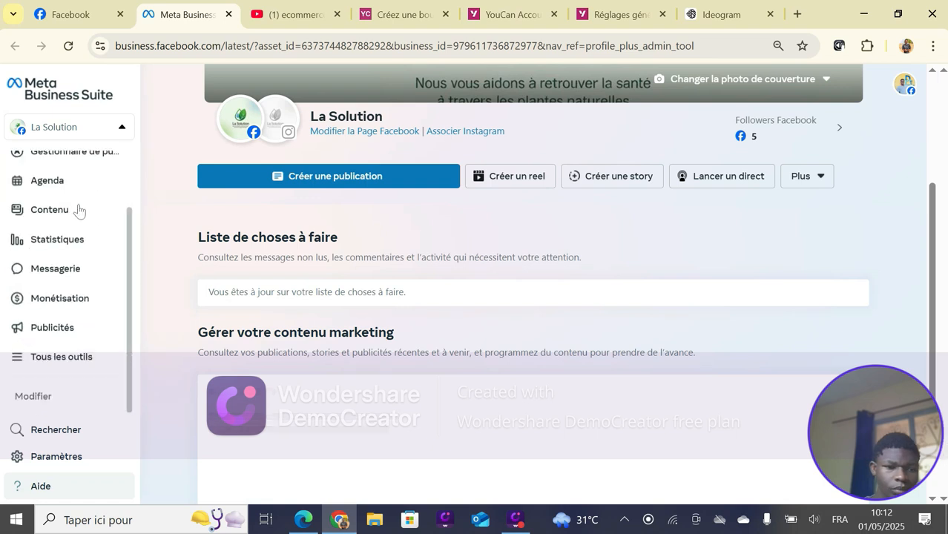
scroll(80, 300, up, 1)
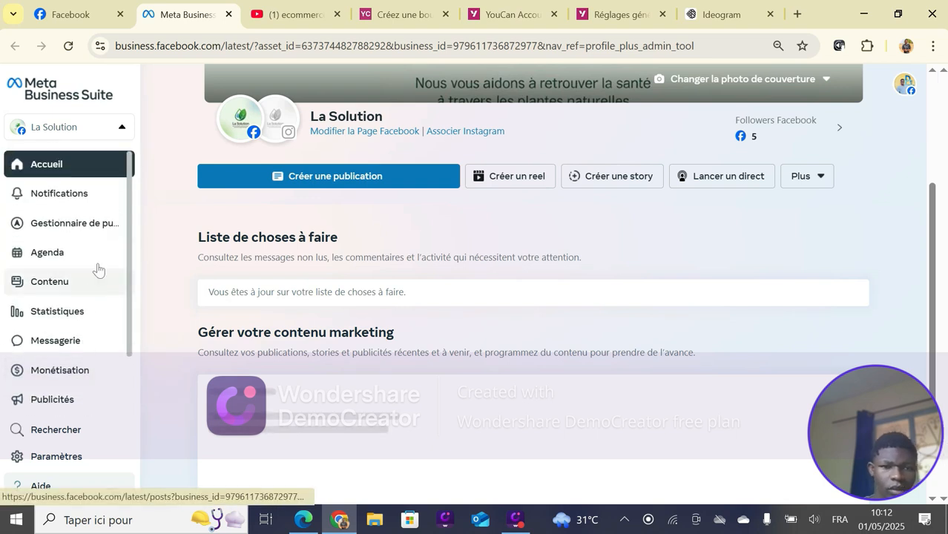
click(810, 181)
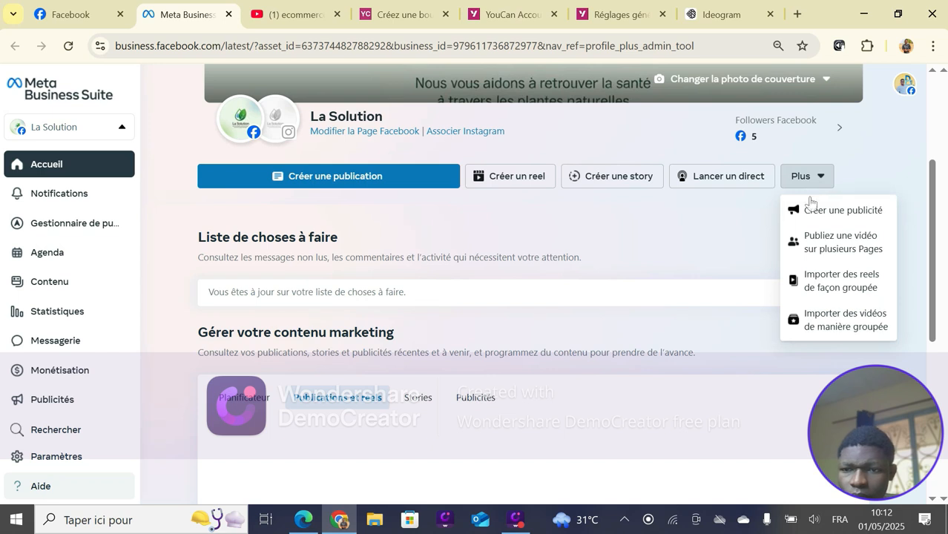
click(660, 243)
scroll(452, 197, up, 2)
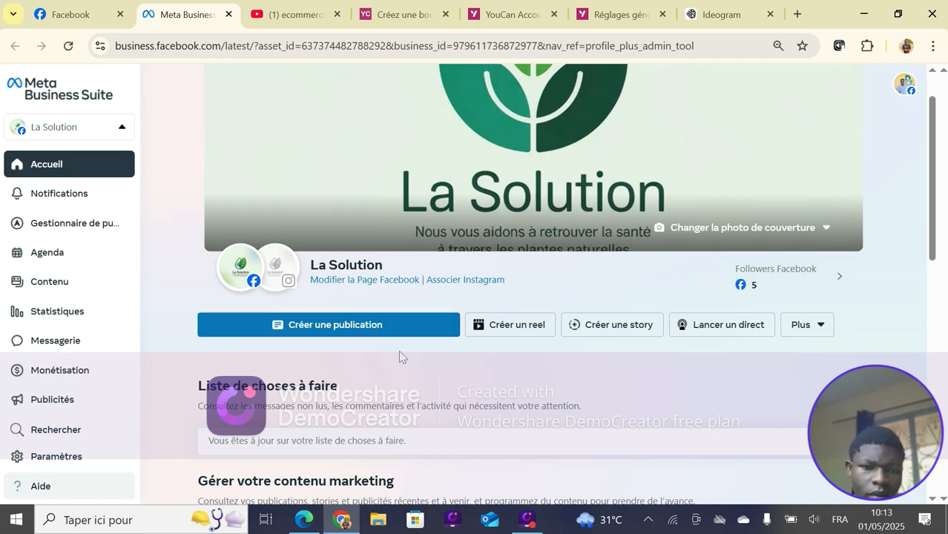
- Open La Solution's page details via Modifier la Page and scroll through them
click(384, 283)
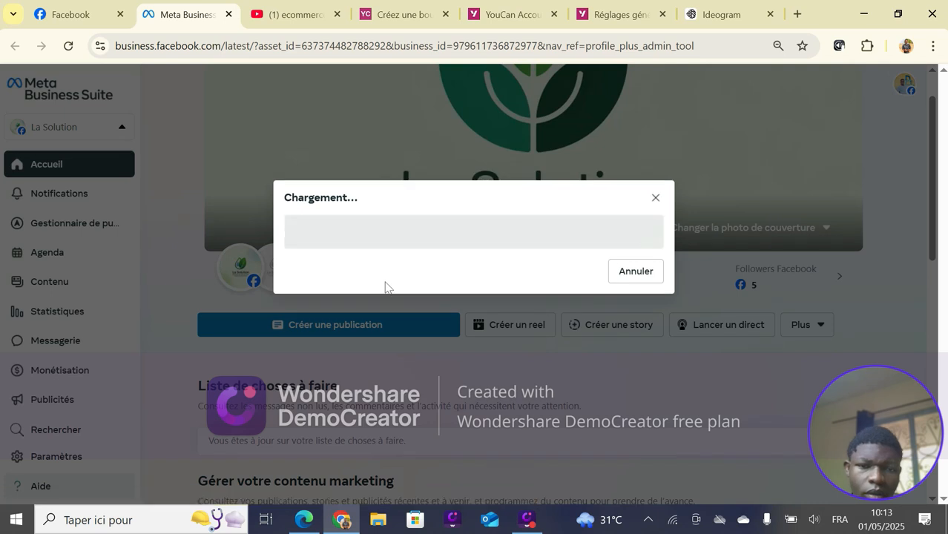
scroll(432, 275, down, 4)
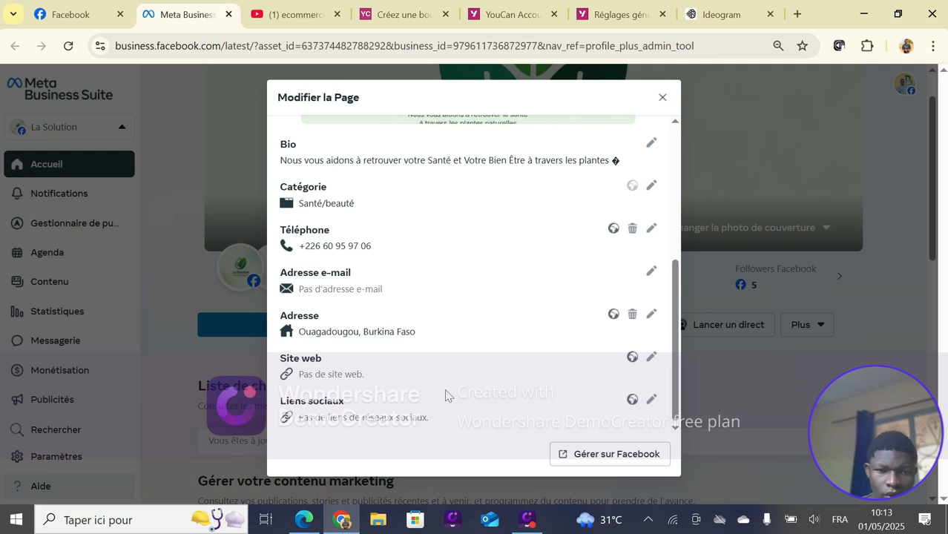
scroll(608, 291, up, 3)
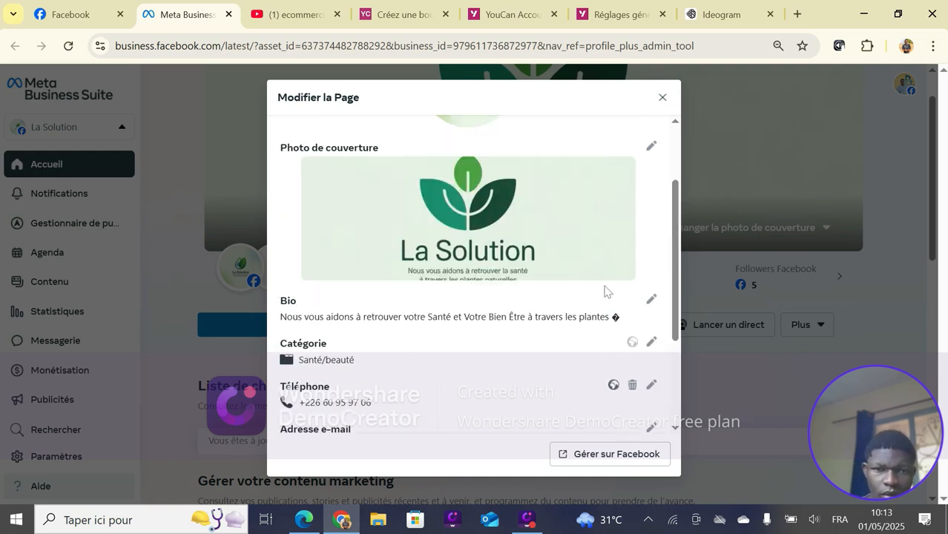
scroll(624, 288, up, 1)
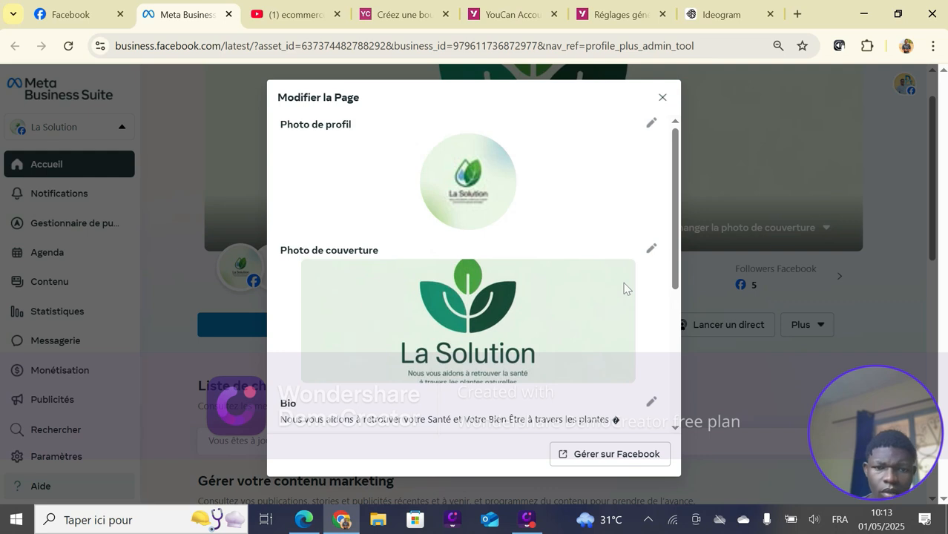
- Open the page on Facebook with Gérer sur Facebook and view all remaining setup steps
click(613, 454)
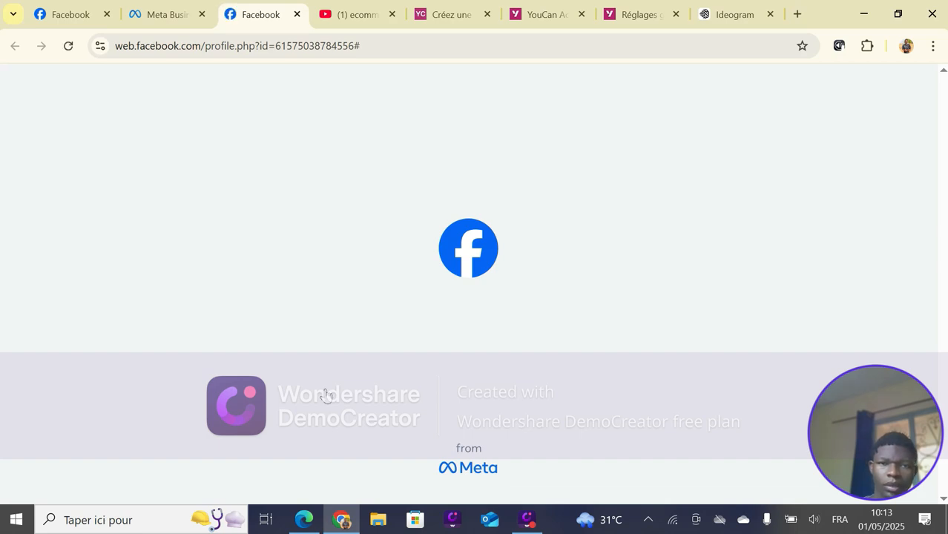
scroll(601, 297, down, 2)
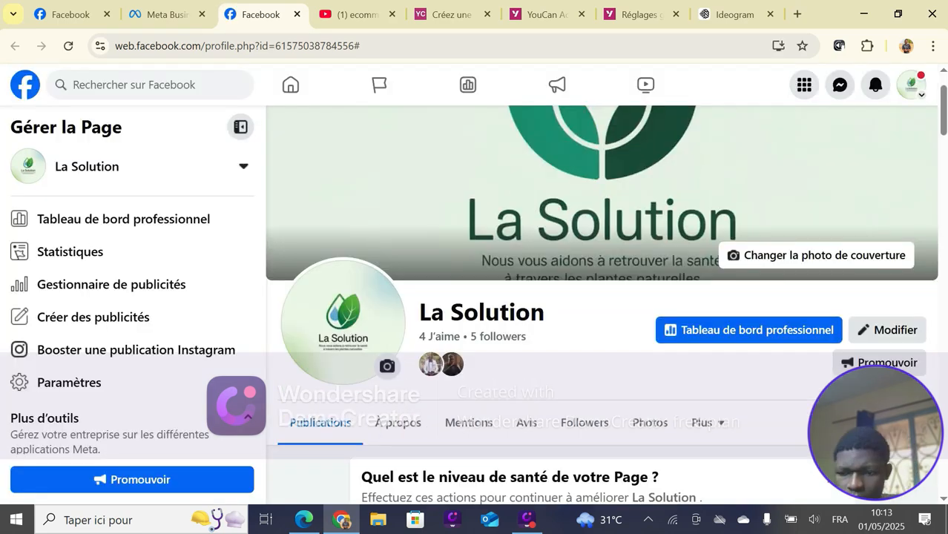
scroll(793, 377, down, 4)
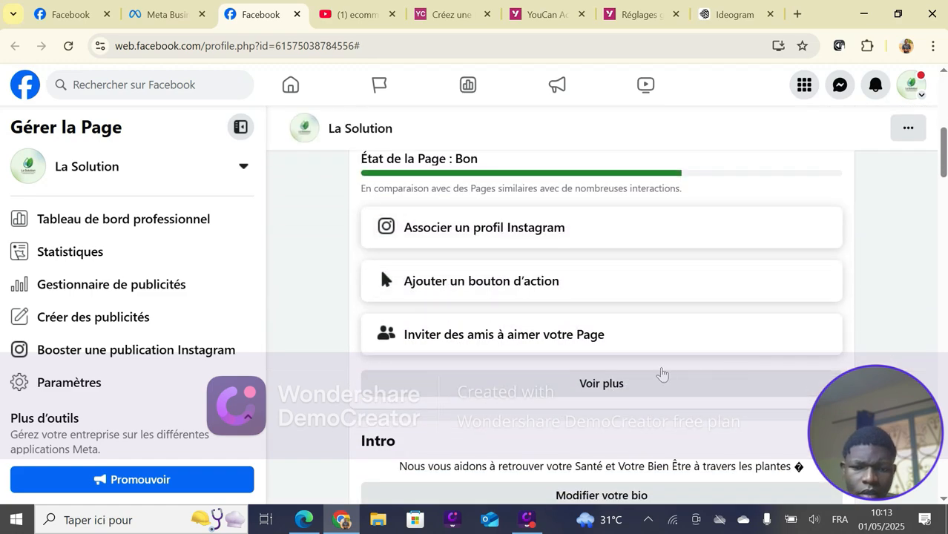
click(650, 374)
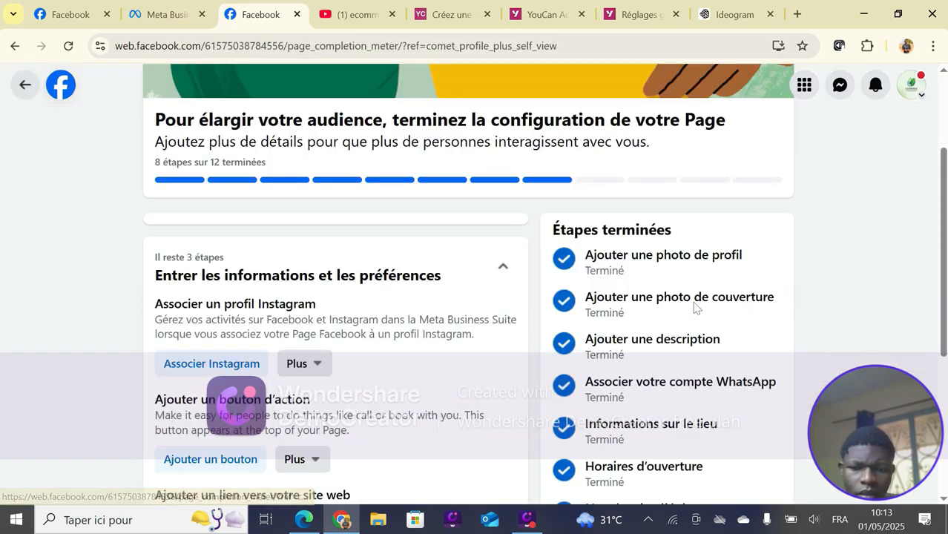
scroll(694, 302, down, 4)
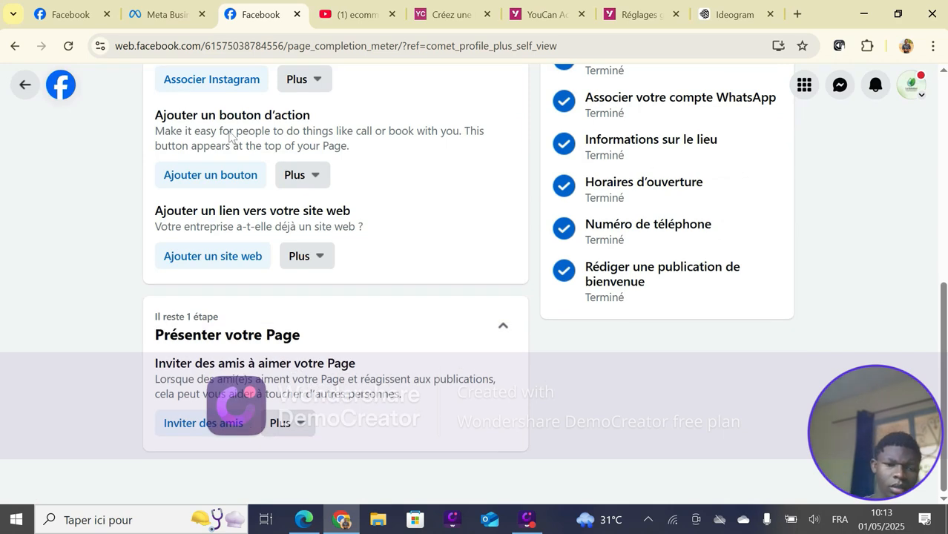
scroll(363, 200, up, 6)
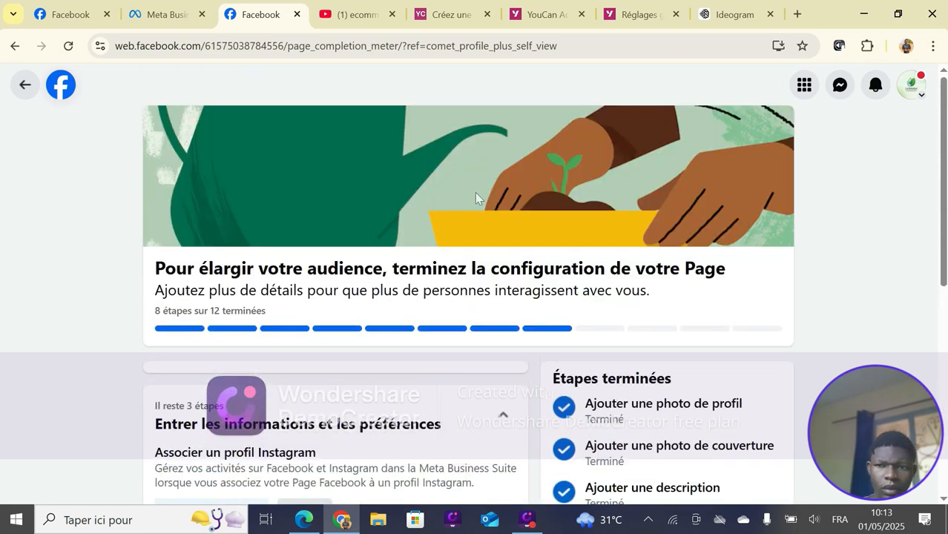
- Return to the La Solution page, check the page switcher list and its extra actions
click(25, 85)
scroll(482, 216, down, 5)
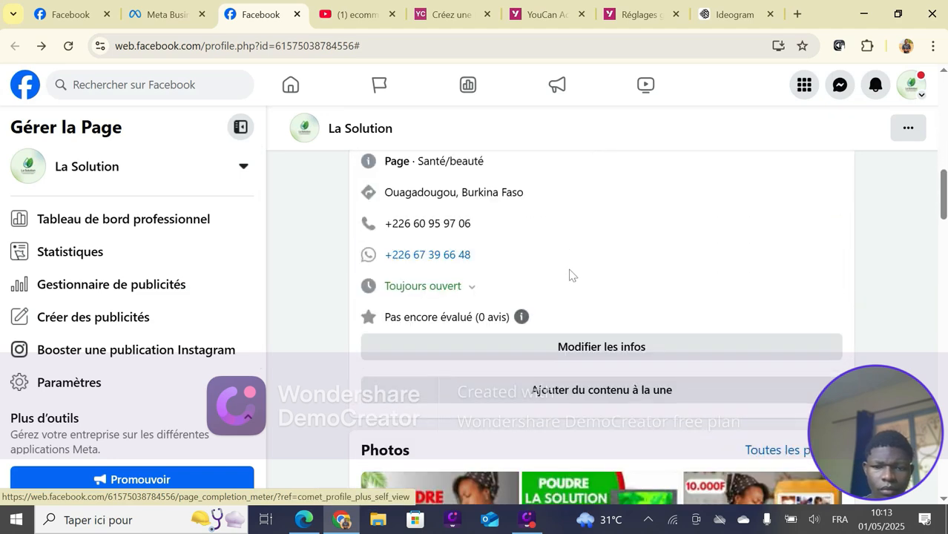
scroll(569, 276, down, 10)
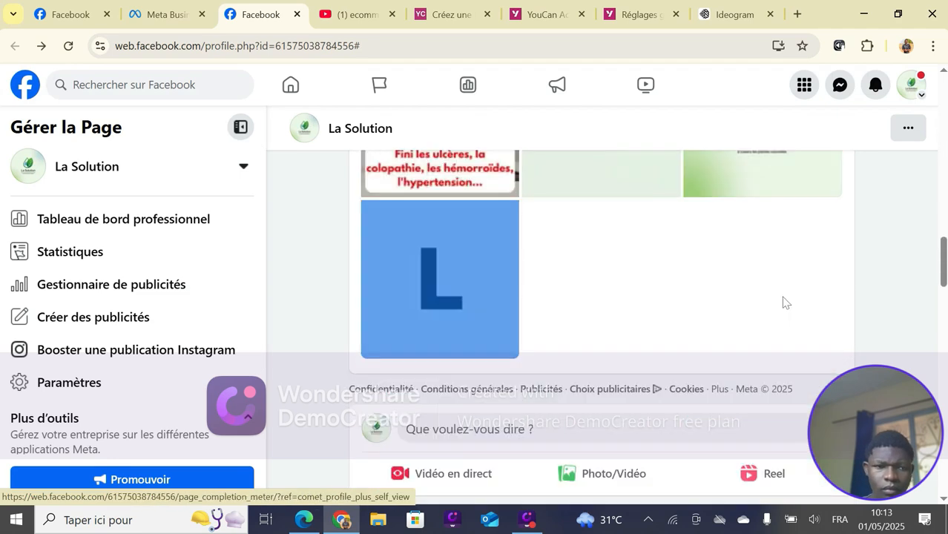
scroll(785, 301, up, 10)
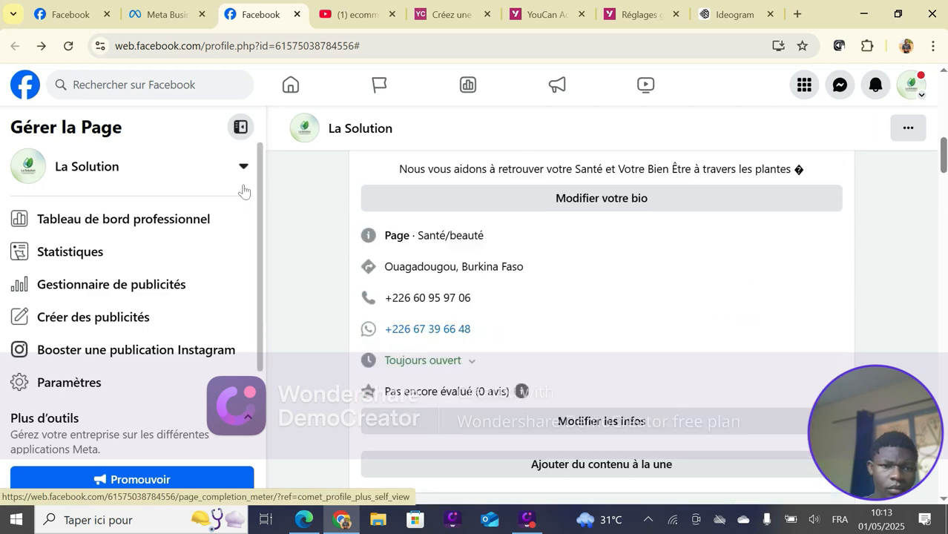
click(240, 186)
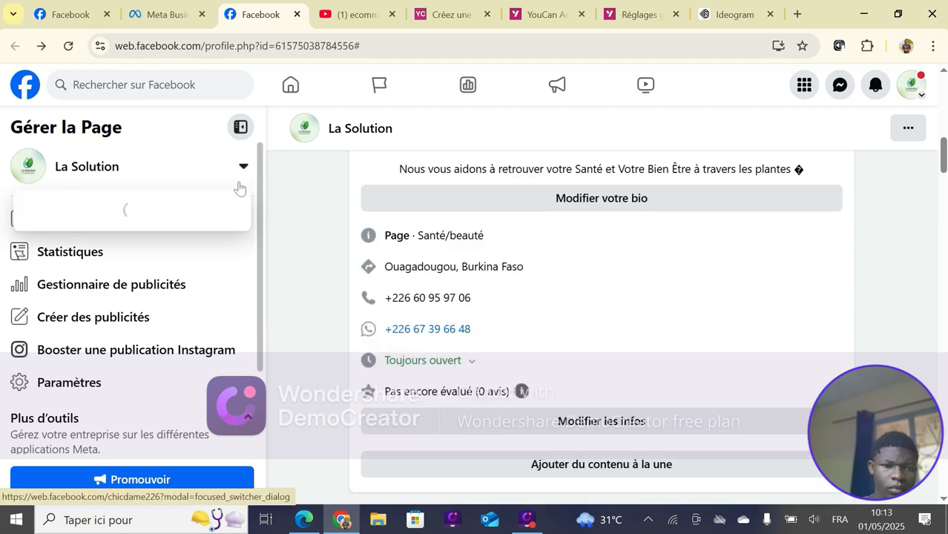
click(315, 204)
scroll(656, 211, up, 6)
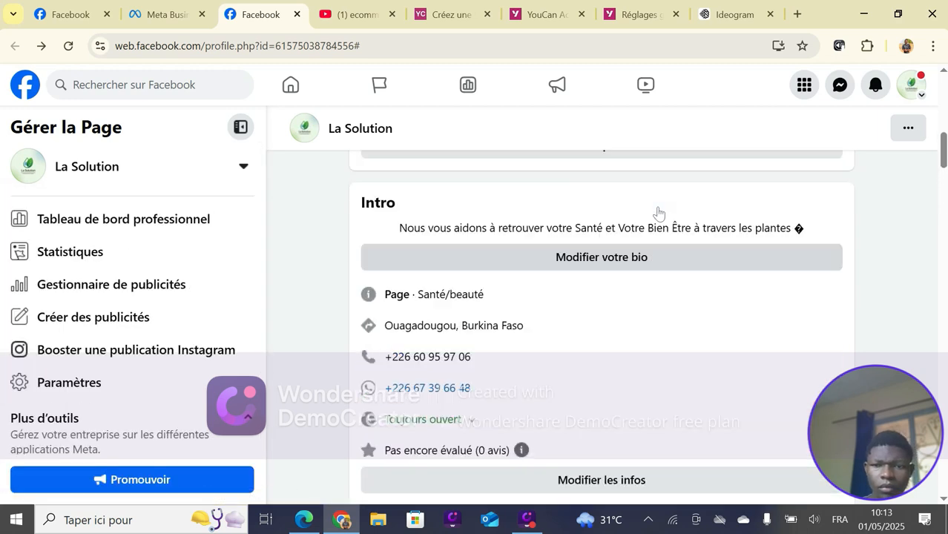
scroll(876, 230, down, 1)
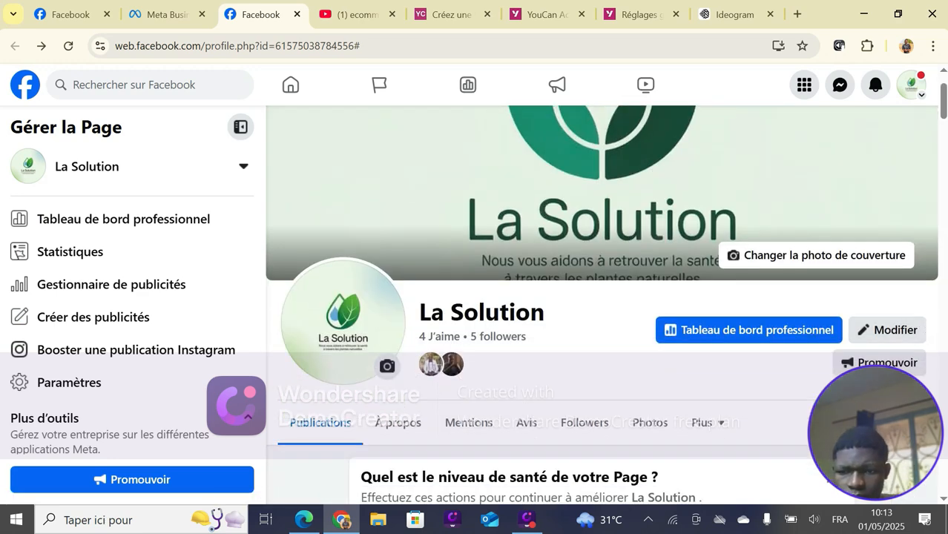
click(909, 422)
scroll(788, 413, down, 3)
- Scroll the La Solution page, then go back to the Facebook home feed
scroll(788, 422, down, 1)
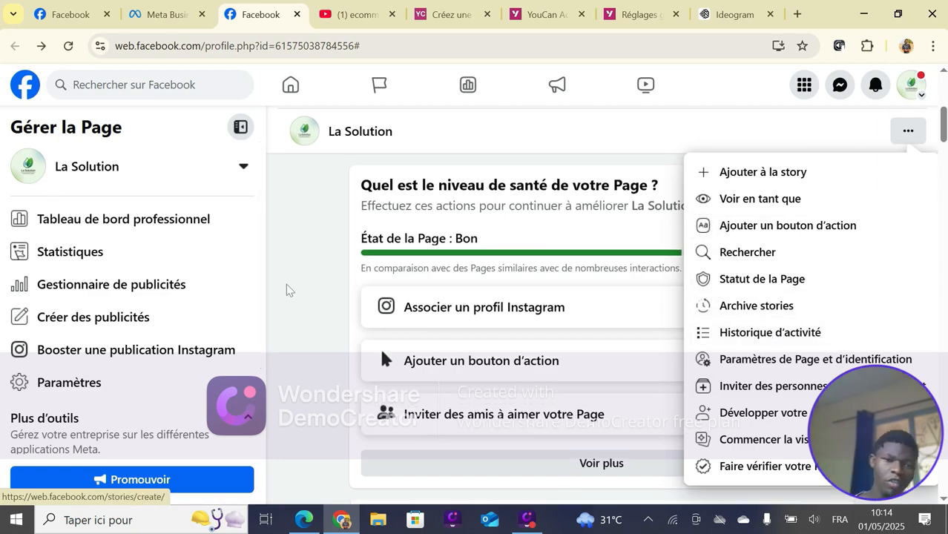
scroll(286, 284, up, 3)
scroll(326, 347, down, 4)
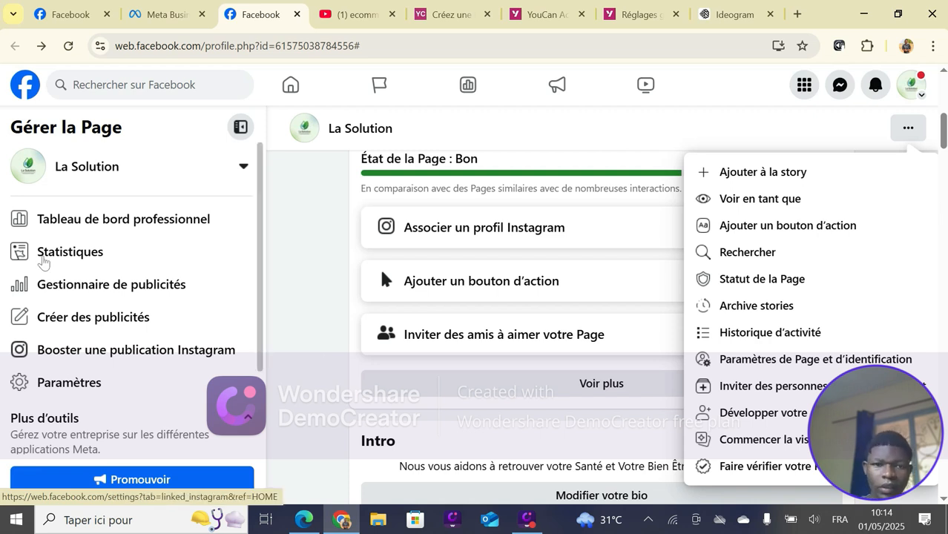
click(290, 85)
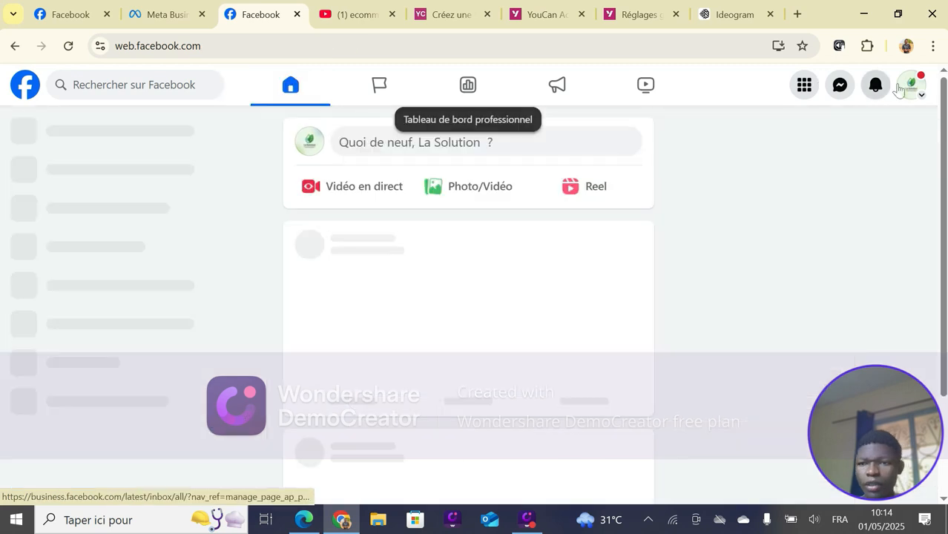
- Switch profile, open the managed Pages list and view the La Solution page's actions
click(911, 85)
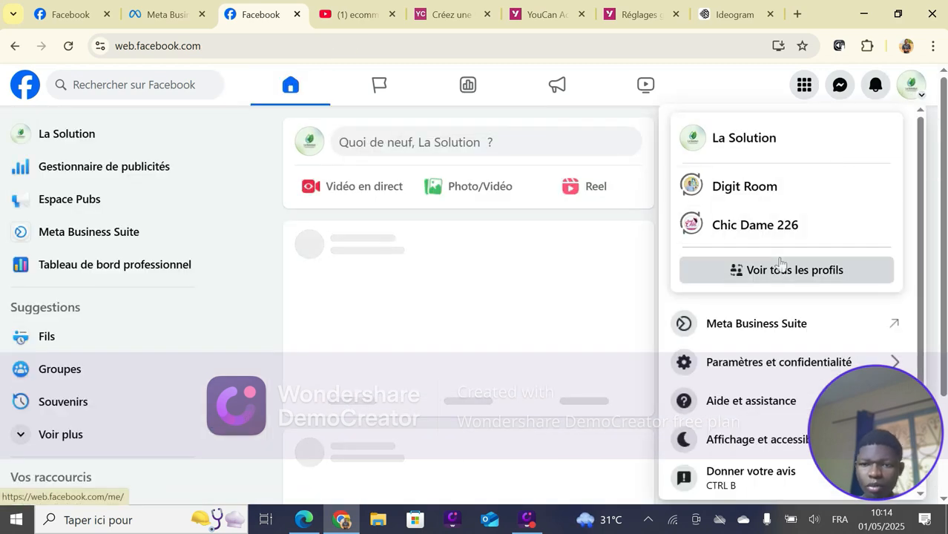
click(755, 192)
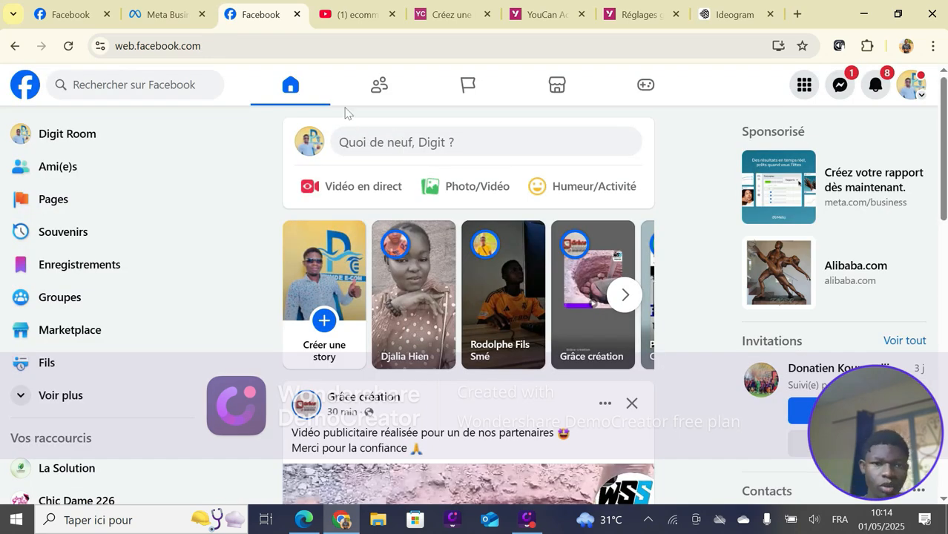
click(488, 79)
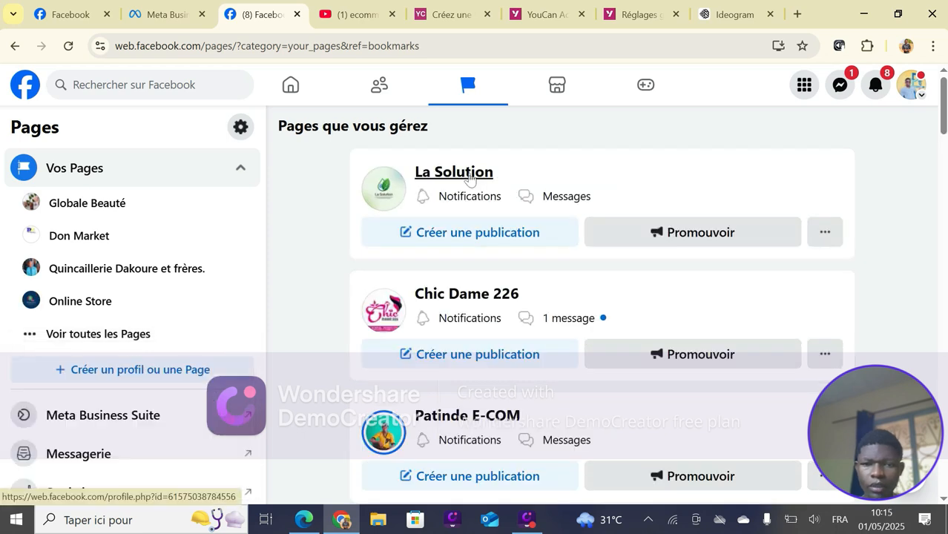
click(469, 177)
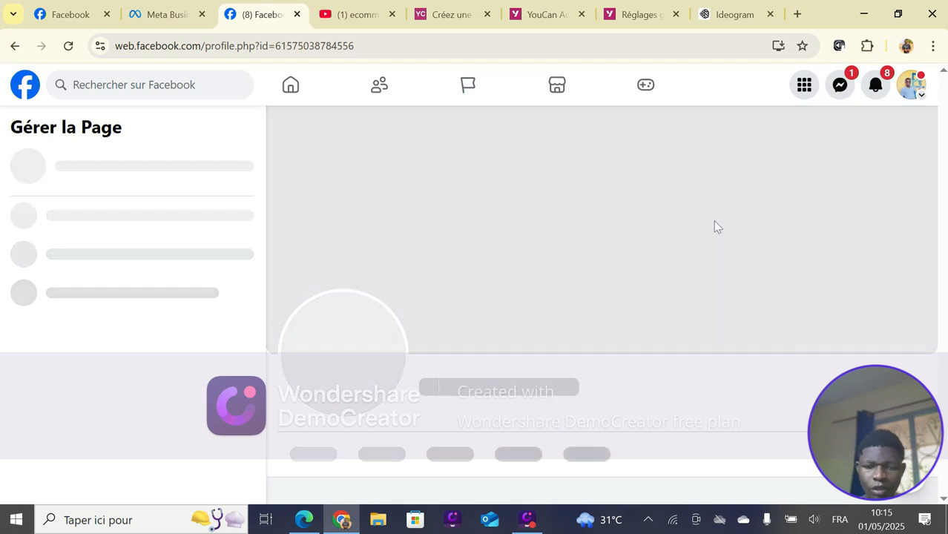
scroll(734, 245, down, 3)
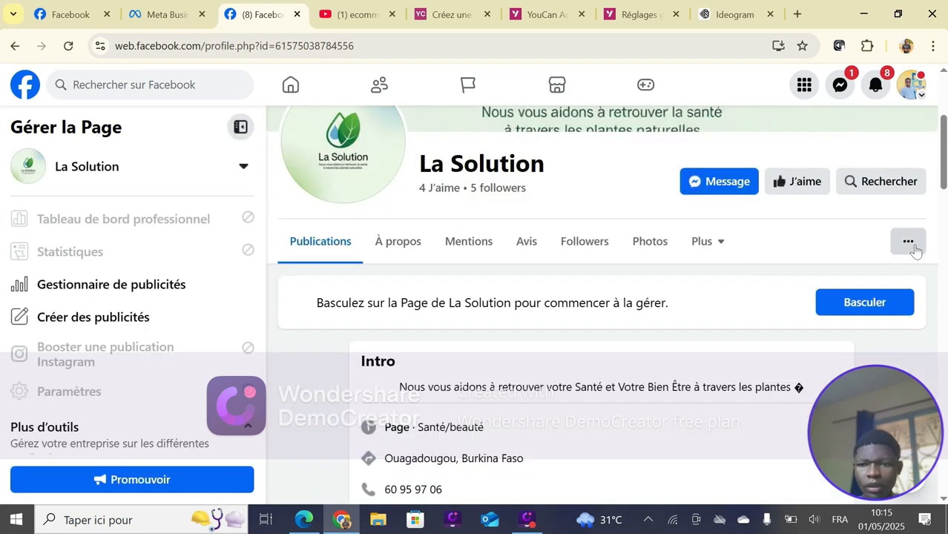
click(912, 247)
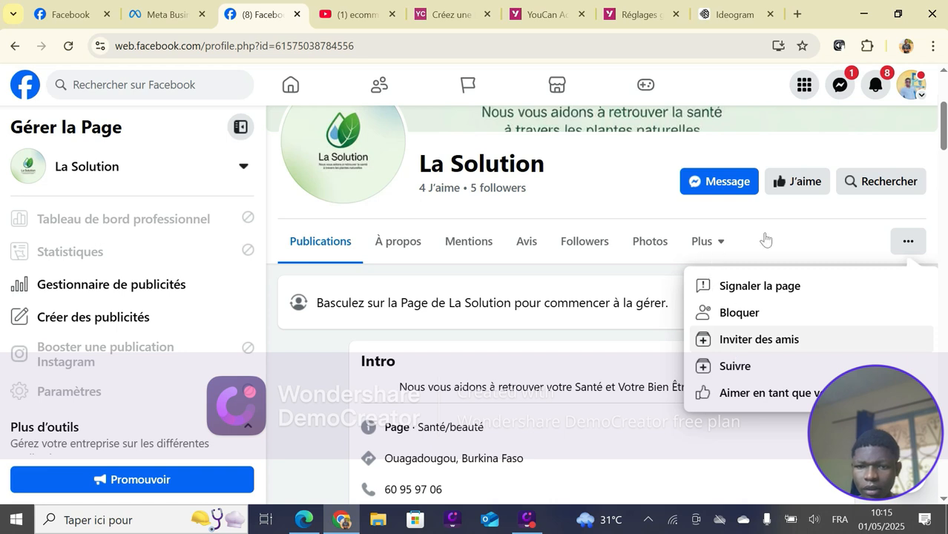
click(814, 230)
scroll(273, 211, up, 3)
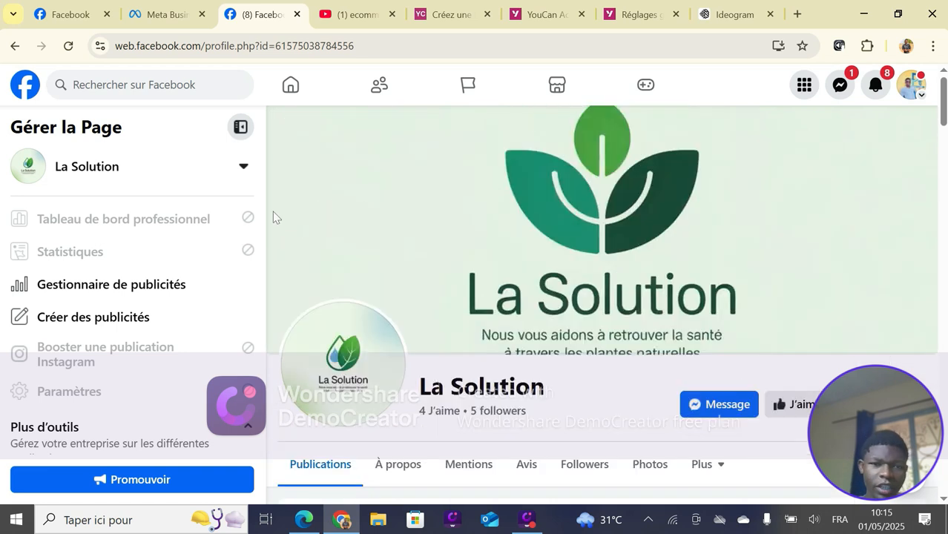
- Copy the La Solution page link from the Pages list and return to YouCan's settings
click(11, 45)
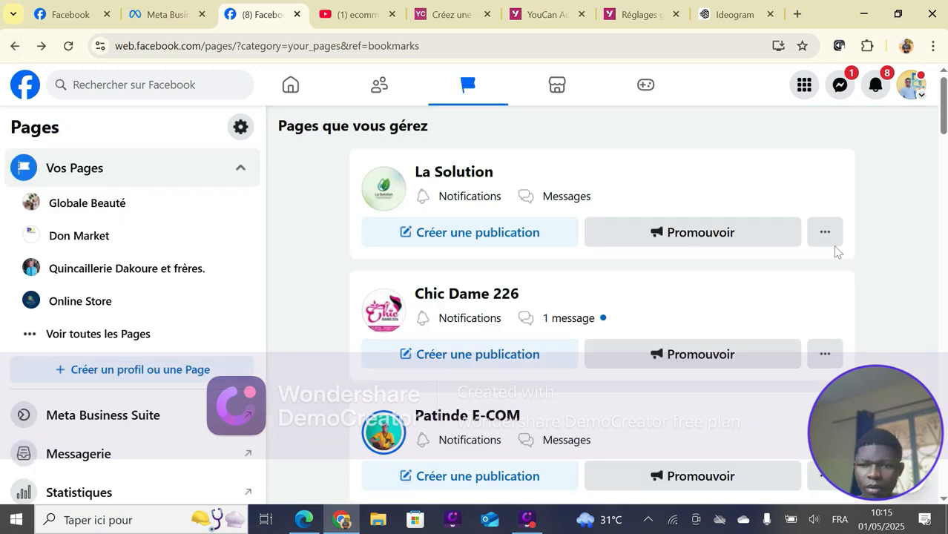
click(833, 240)
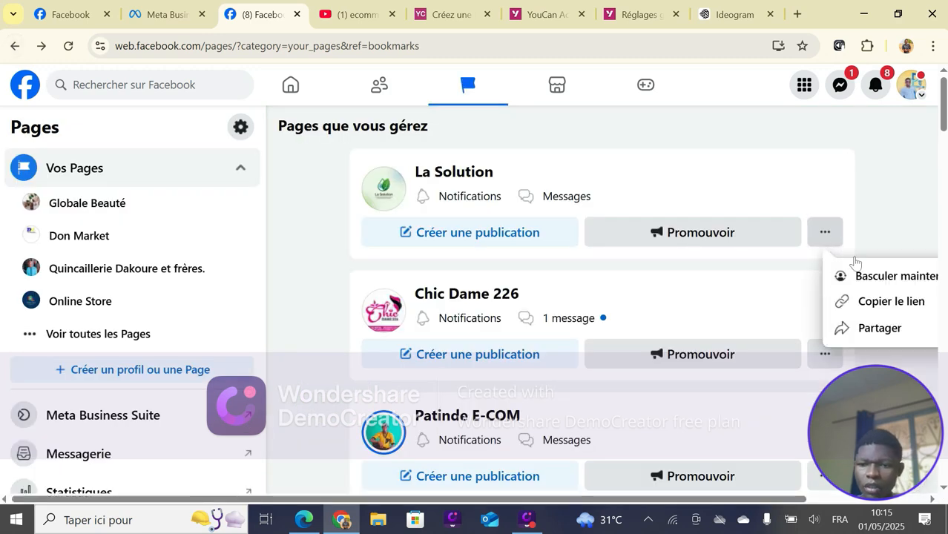
click(887, 303)
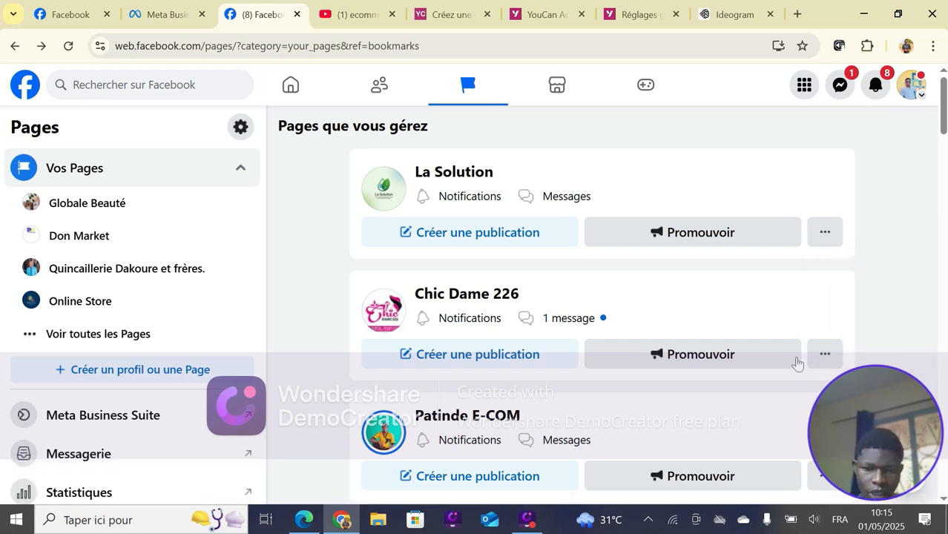
click(636, 9)
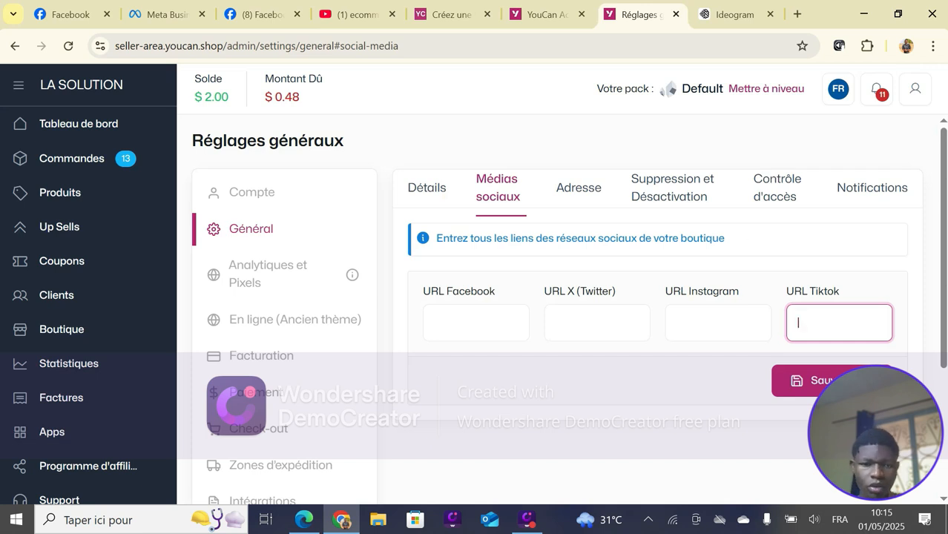
- Paste the La Solution page link into URL Facebook and save the social media settings
click(438, 322)
right_click(484, 320)
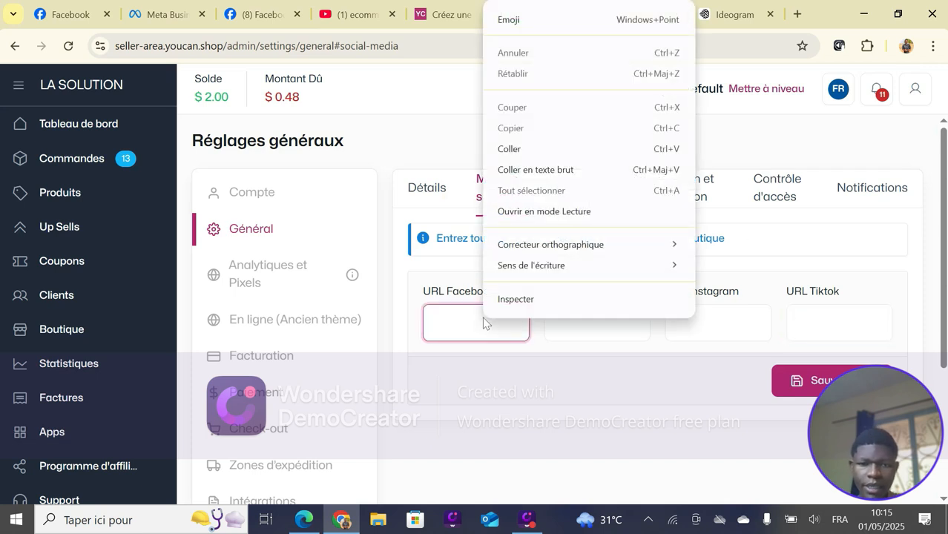
click(511, 149)
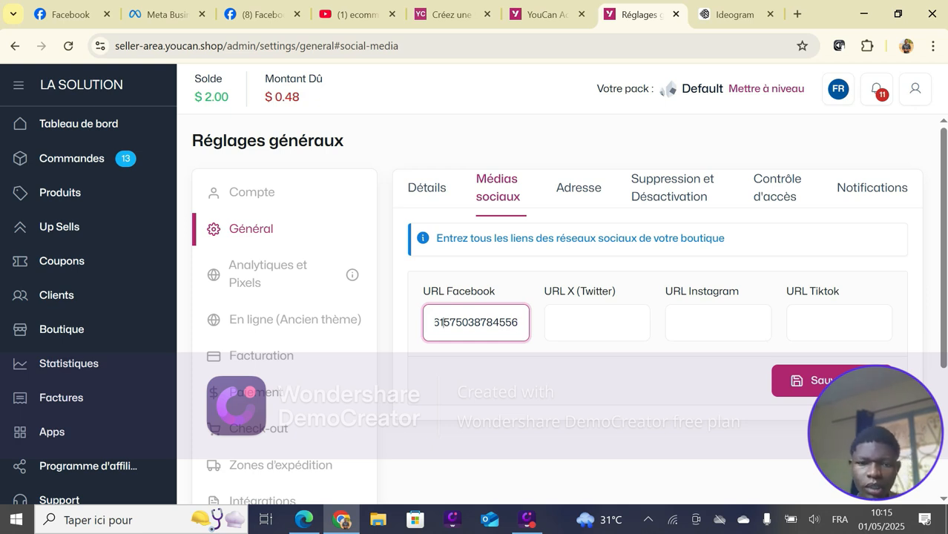
key(Left)
key(Left)
key(Left)
key(Left)
key(Left)
key(Left)
key(Left)
key(Left)
key(Left)
key(Left)
key(Left)
key(Left)
key(Left)
key(Left)
key(Left)
key(Left)
key(Left)
key(Left)
key(Left)
key(Left)
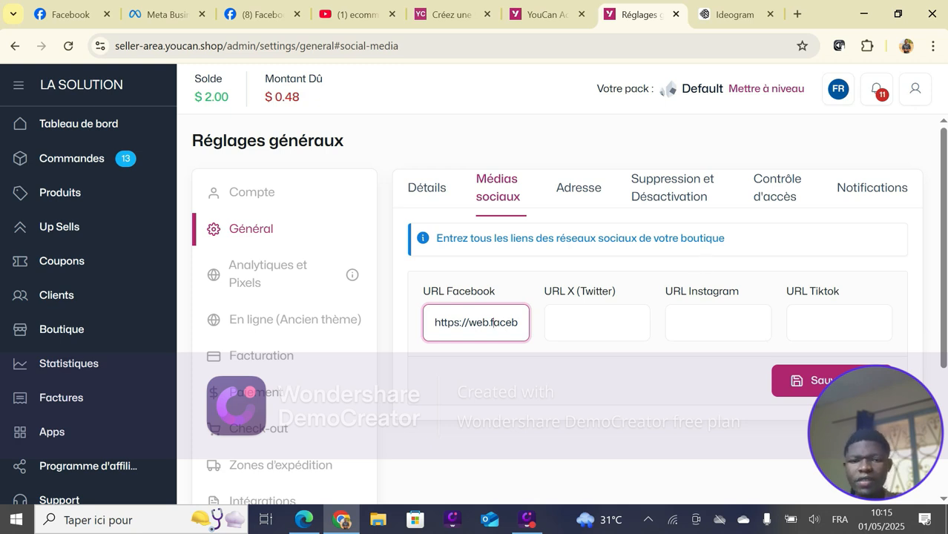
click(846, 375)
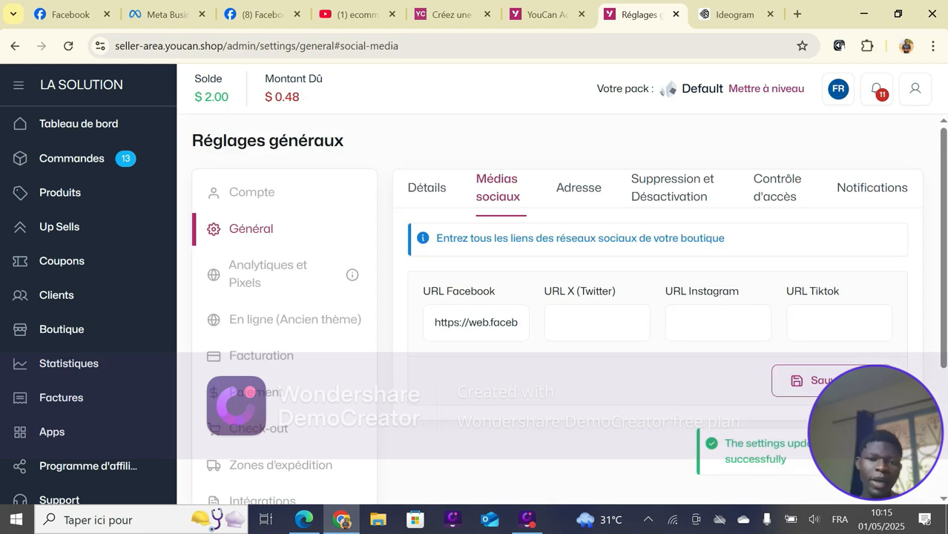
- Review the store's address, deactivation/deletion and country access control settings
click(587, 194)
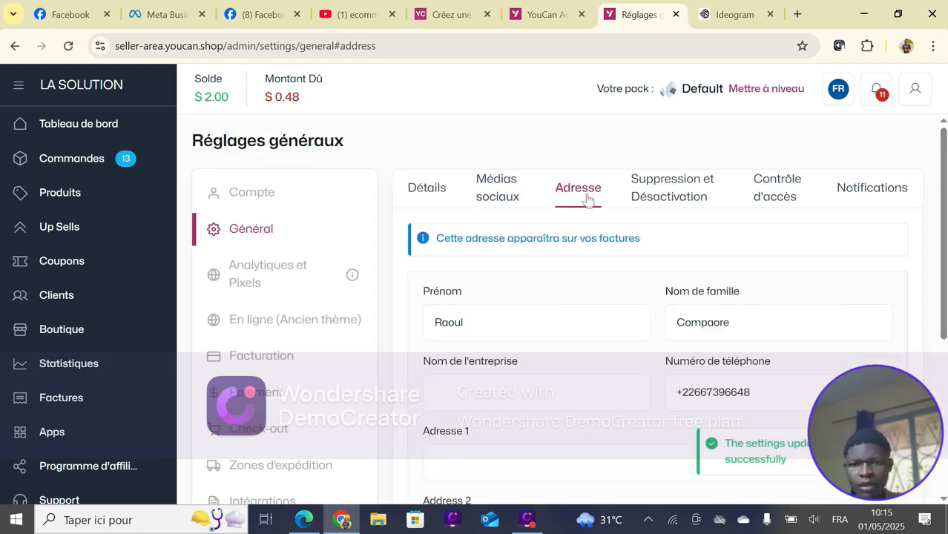
scroll(726, 286, down, 2)
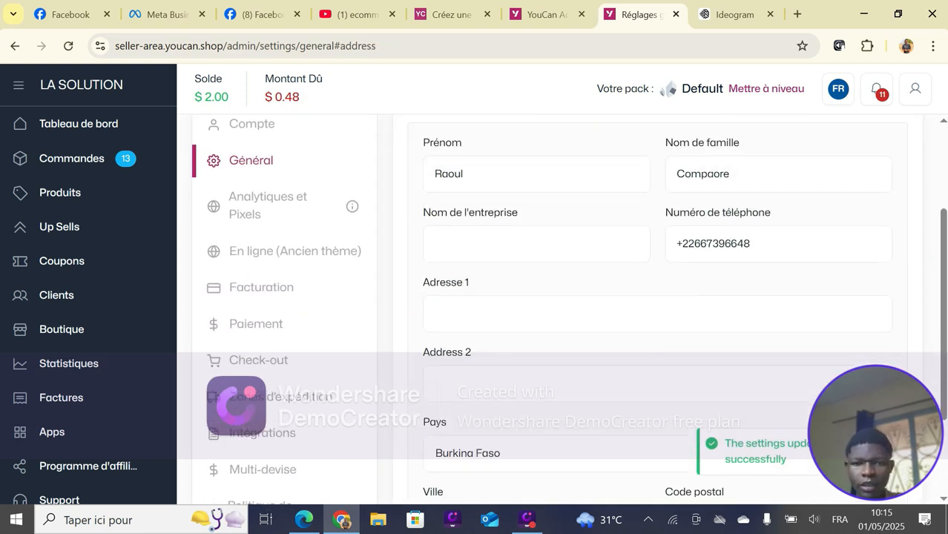
scroll(666, 191, down, 2)
scroll(631, 343, up, 4)
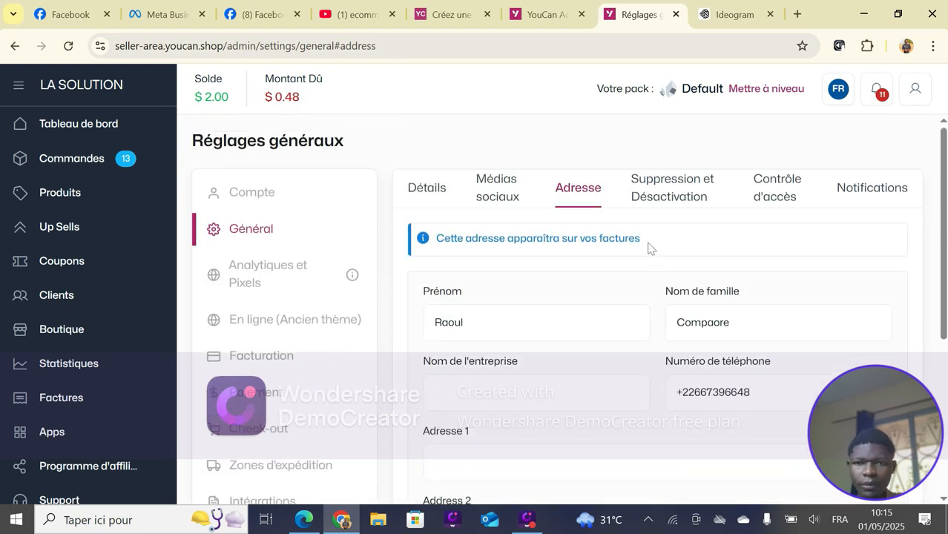
click(653, 193)
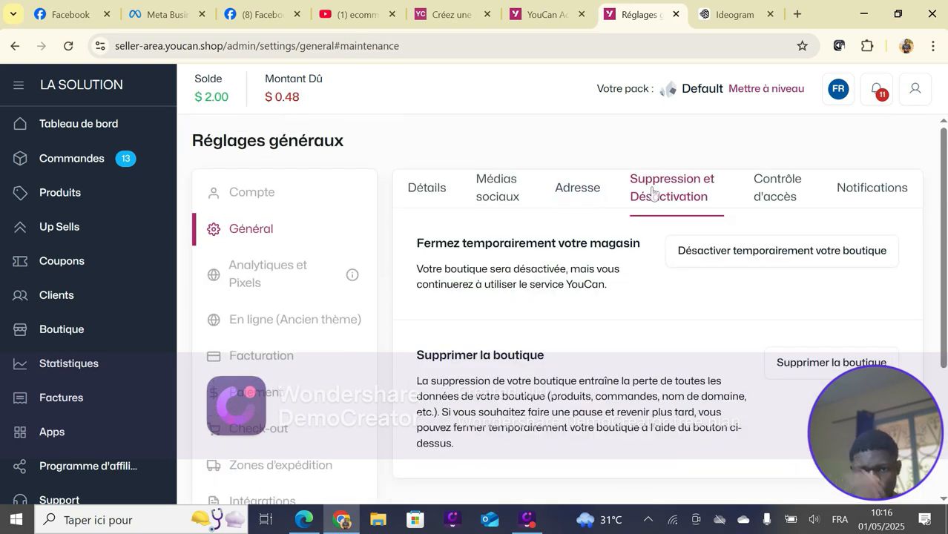
scroll(709, 237, down, 3)
scroll(720, 281, up, 3)
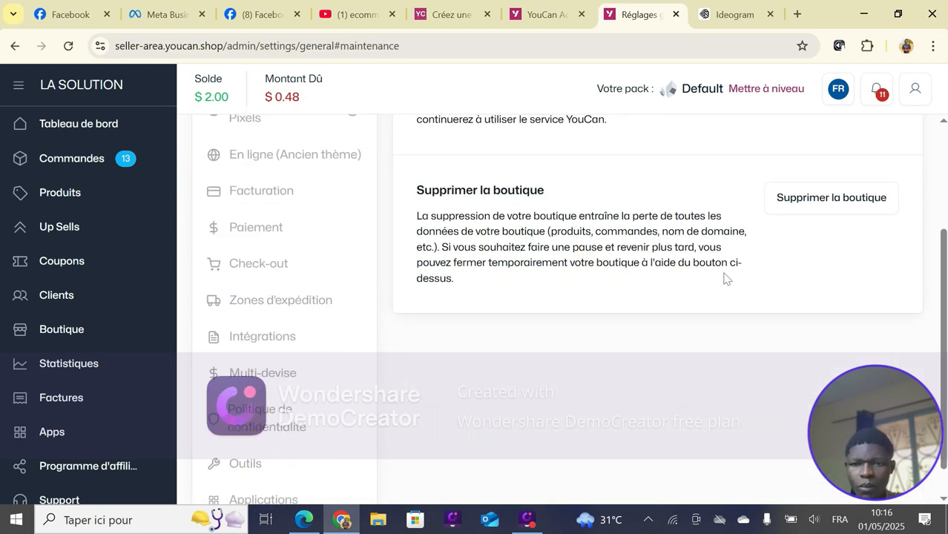
click(767, 204)
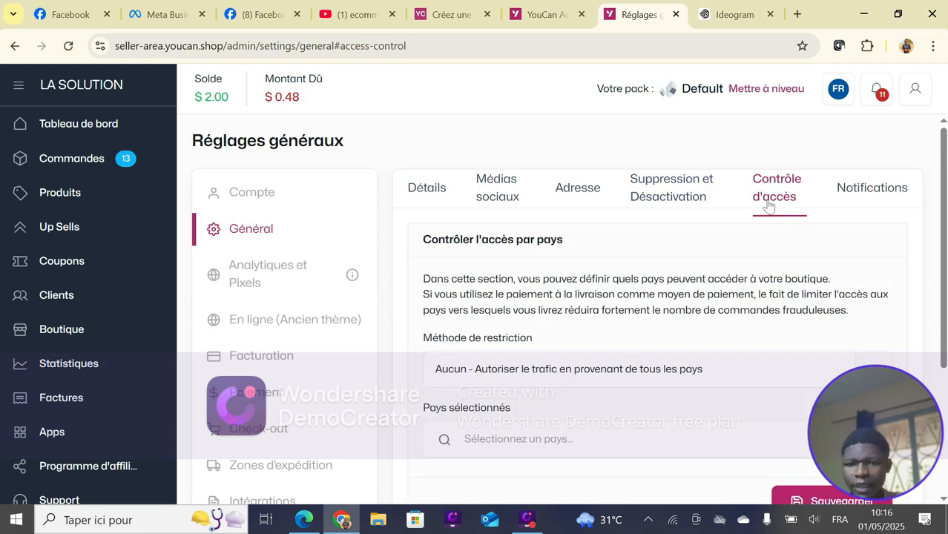
scroll(779, 245, down, 3)
scroll(816, 230, up, 3)
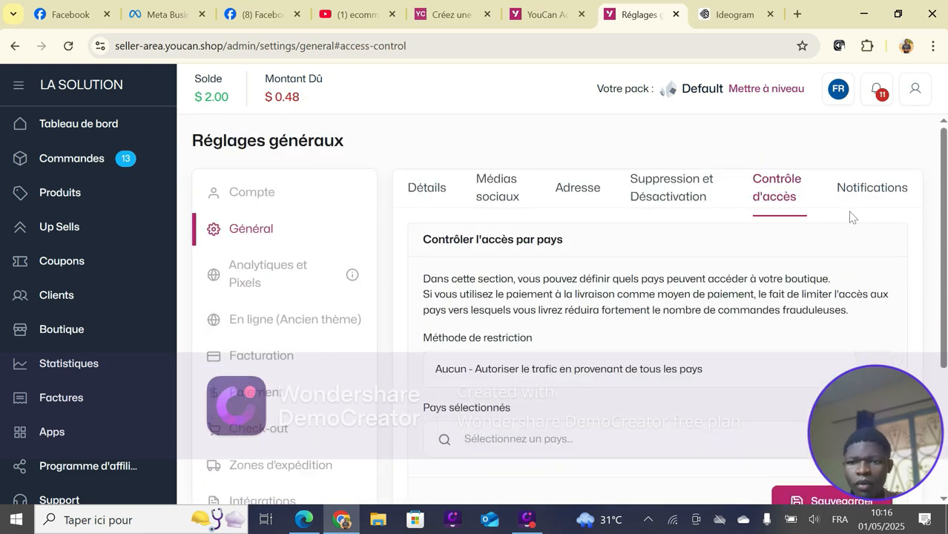
- Save the Notifications tab with all six invoice, store-update, order and promotion alerts enabled
click(855, 195)
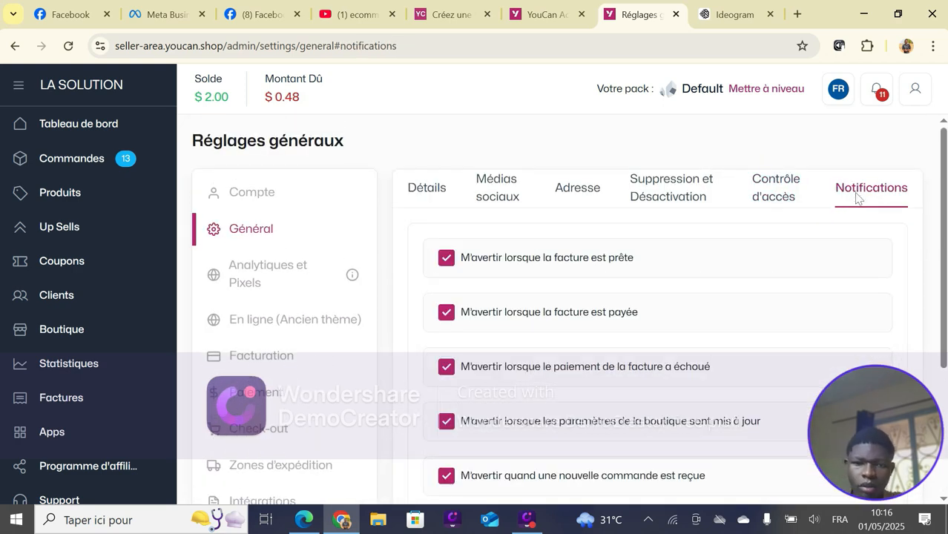
scroll(716, 225, down, 1)
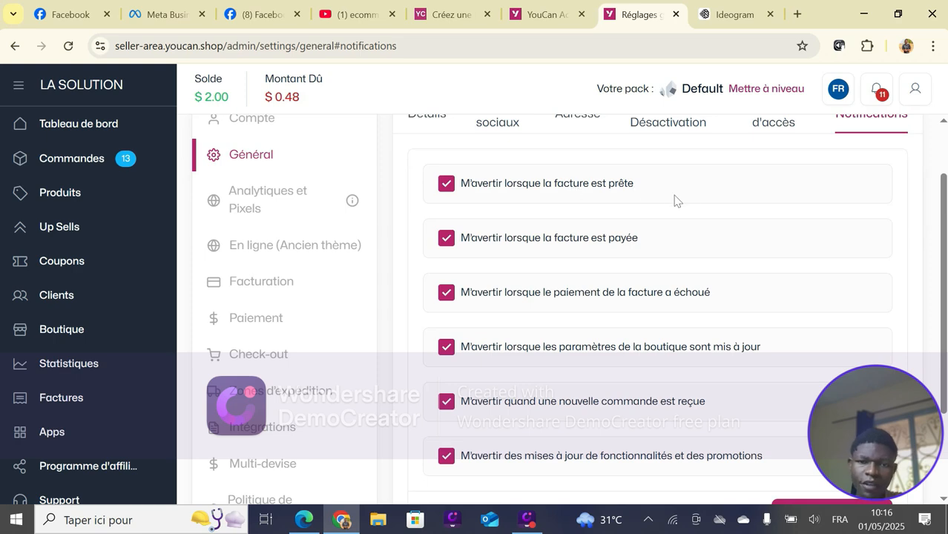
scroll(709, 202, down, 2)
scroll(723, 261, up, 3)
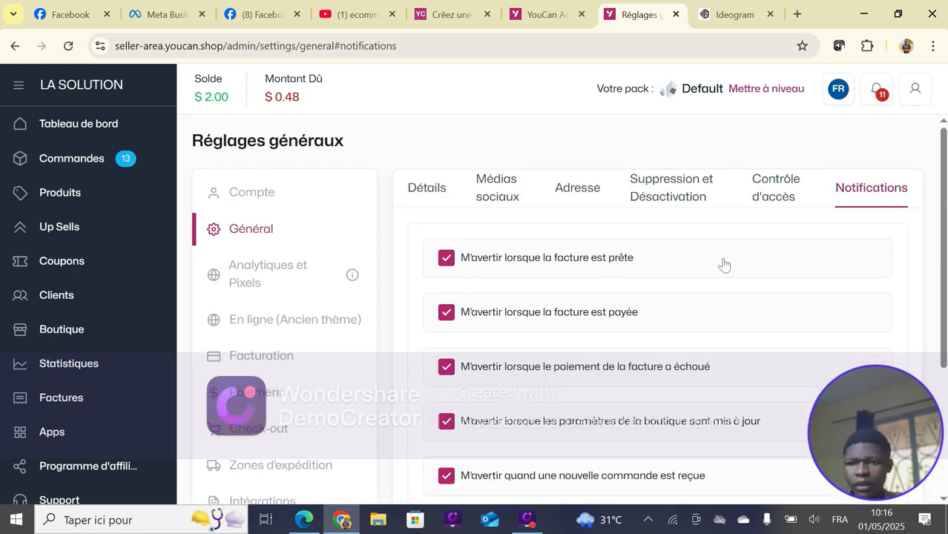
scroll(864, 222, down, 3)
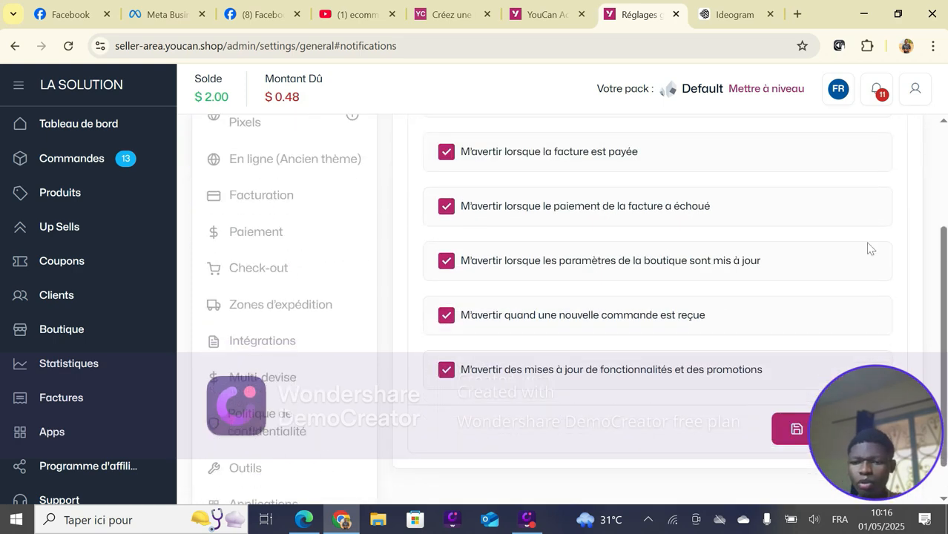
scroll(831, 223, up, 3)
scroll(846, 204, down, 2)
scroll(802, 308, down, 1)
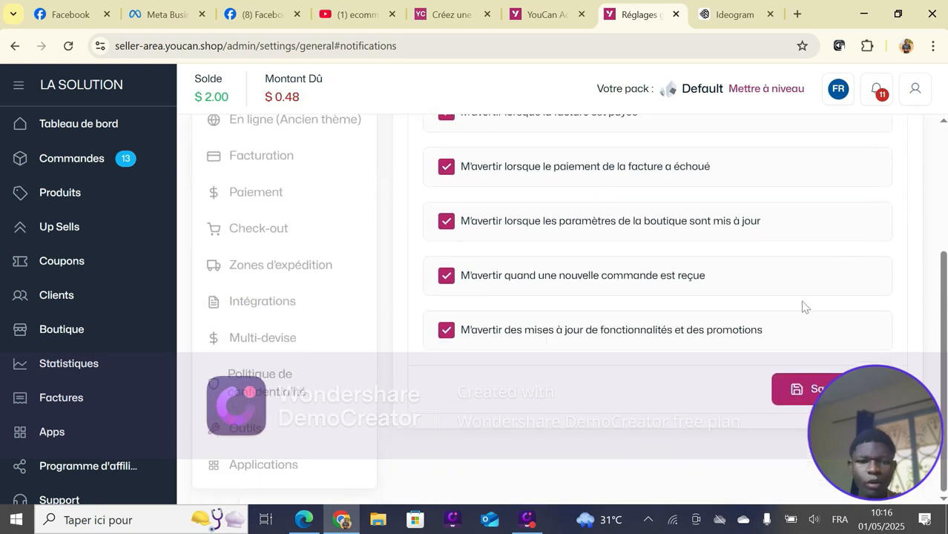
scroll(710, 286, up, 3)
scroll(798, 281, down, 2)
click(796, 441)
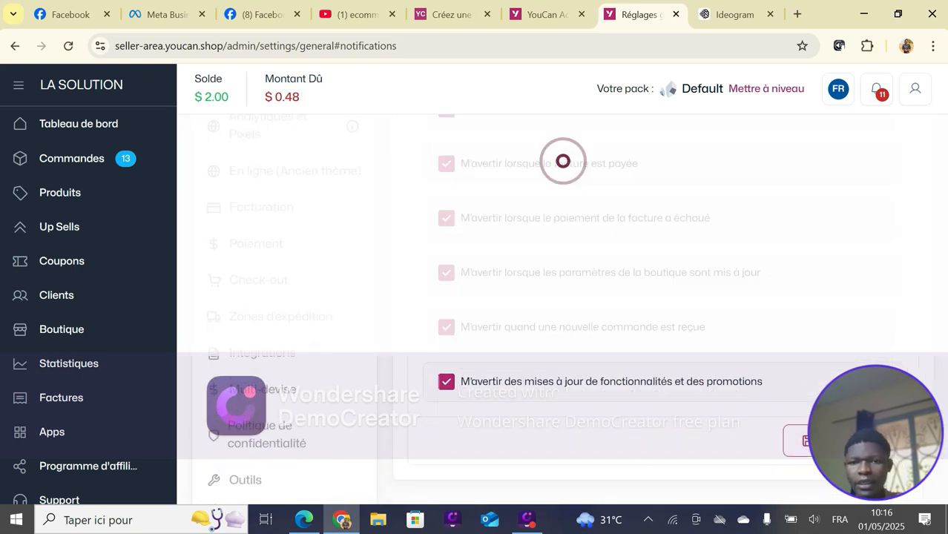
scroll(290, 193, up, 1)
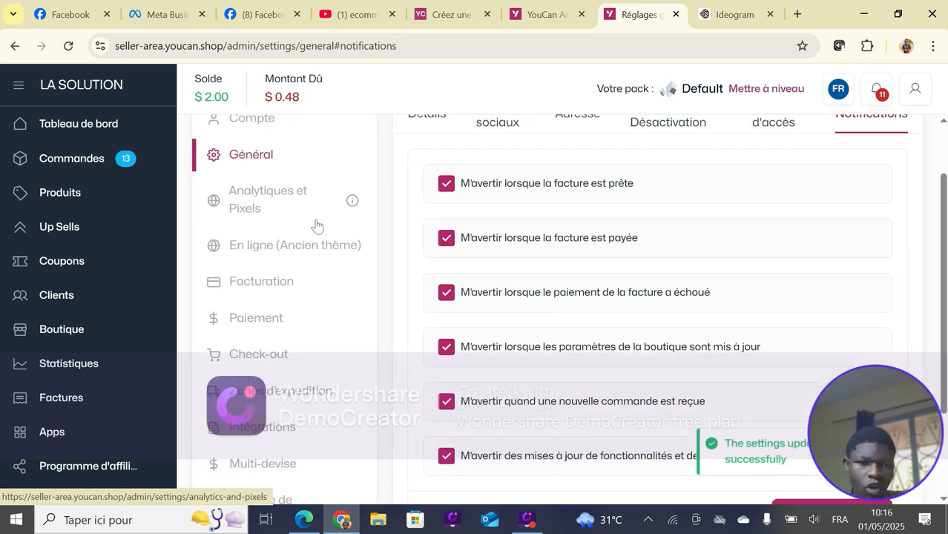
- Go to Facturation, which offers Bictorys local payment of 2885 CFA for $5 credit
click(281, 256)
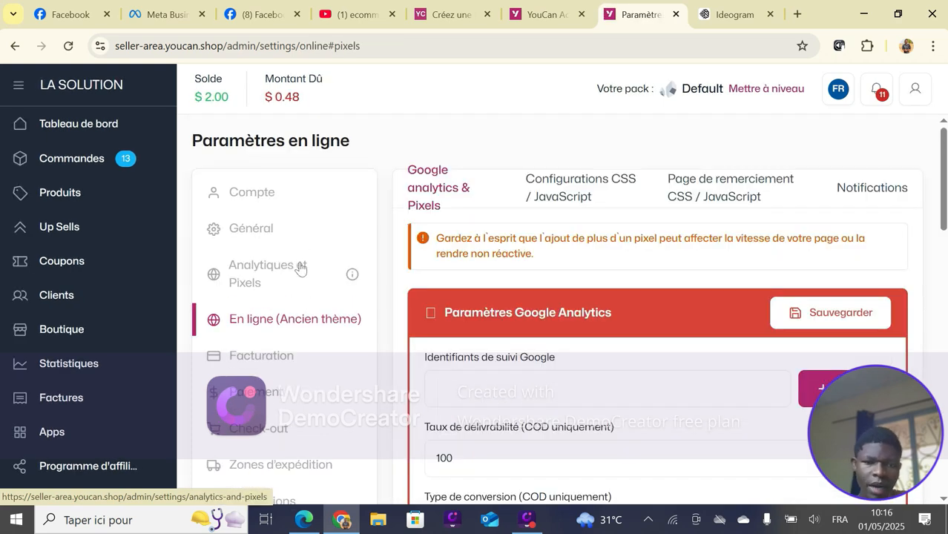
scroll(286, 275, down, 1)
click(271, 318)
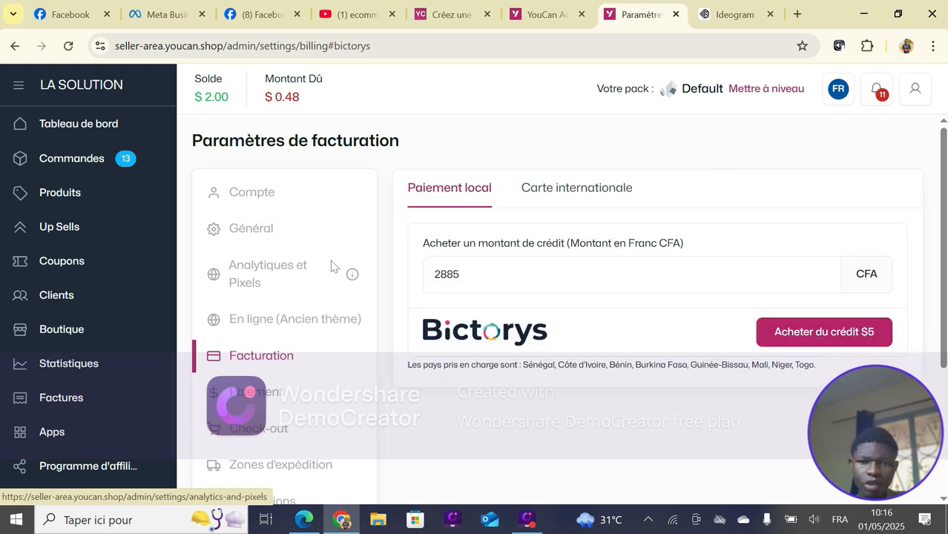
scroll(349, 252, down, 1)
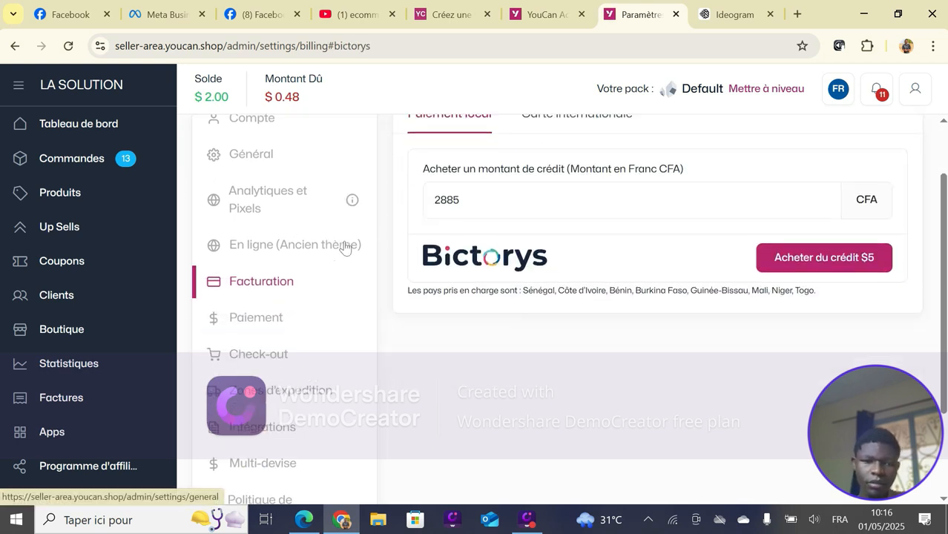
scroll(337, 275, up, 1)
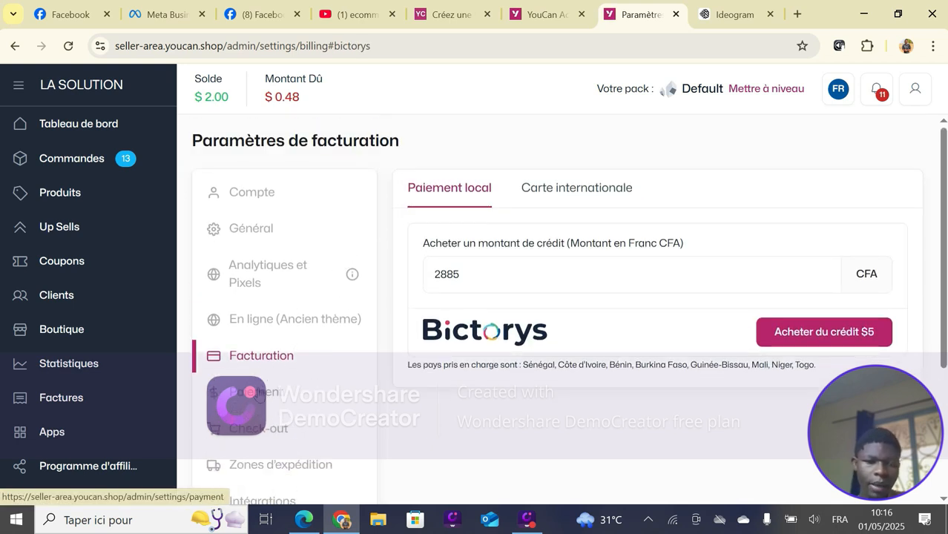
- In Paiement, switch cash on delivery off and back on, then edit its checkout form fields
click(259, 394)
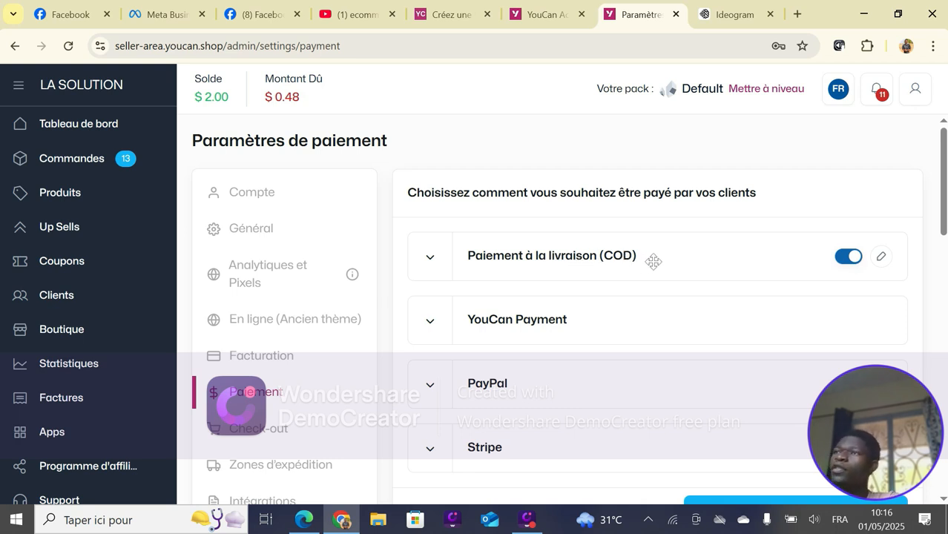
scroll(525, 250, down, 1)
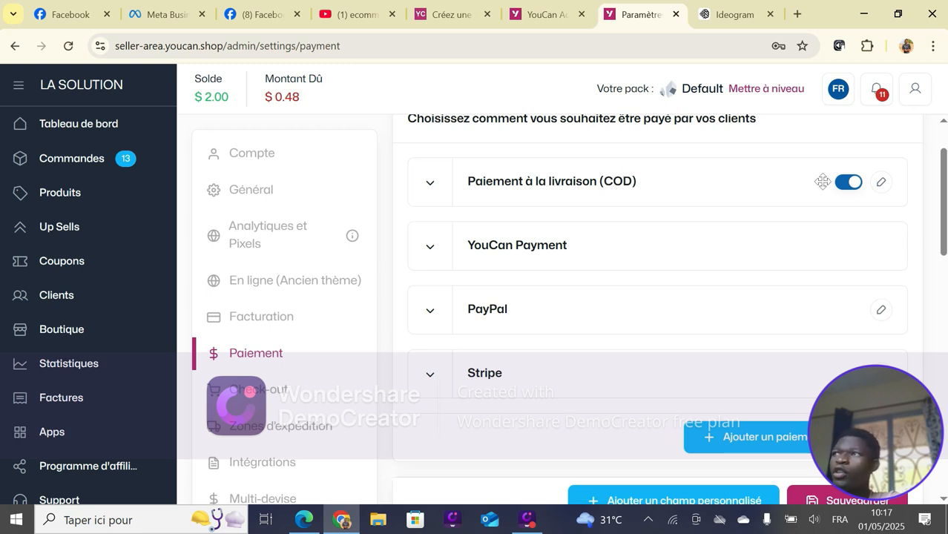
click(850, 186)
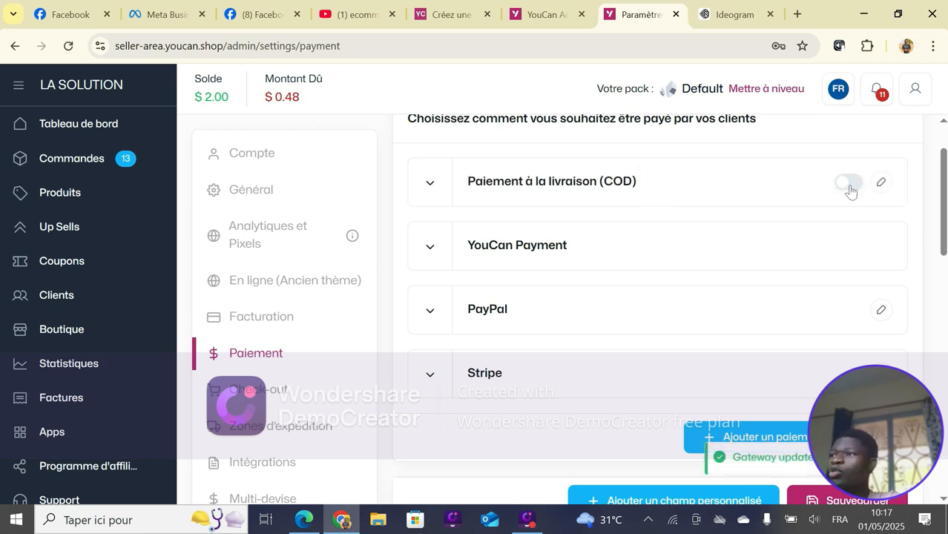
click(850, 184)
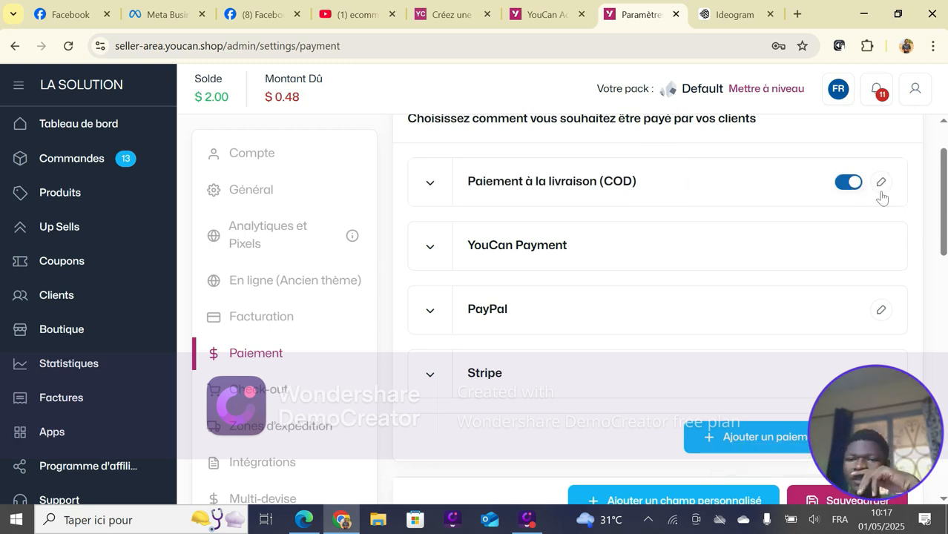
click(882, 175)
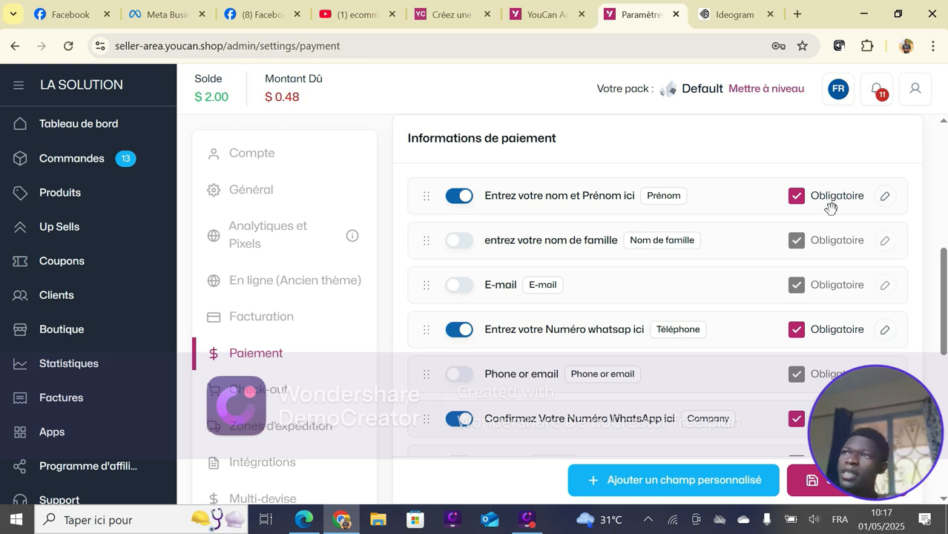
scroll(721, 222, down, 1)
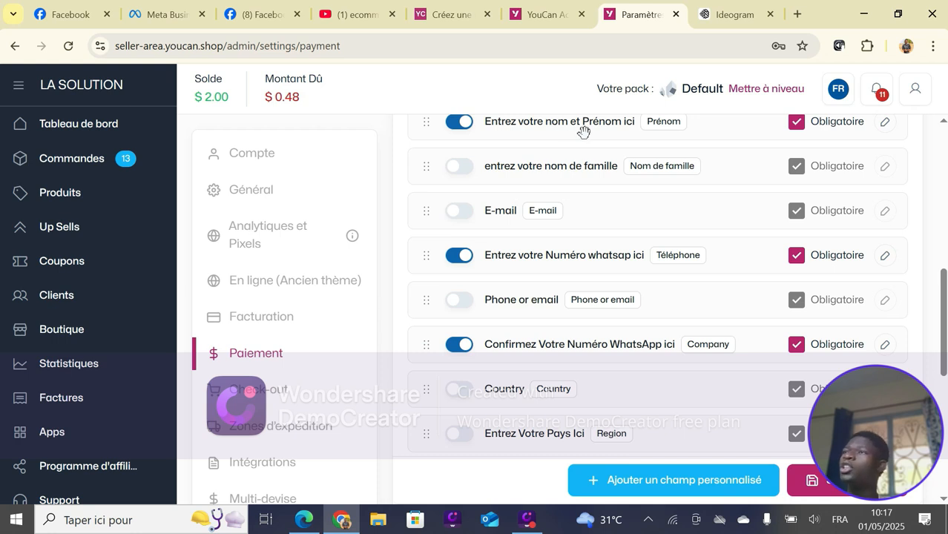
- Clear the Prénom field's display name, then close its editor without saving
click(887, 124)
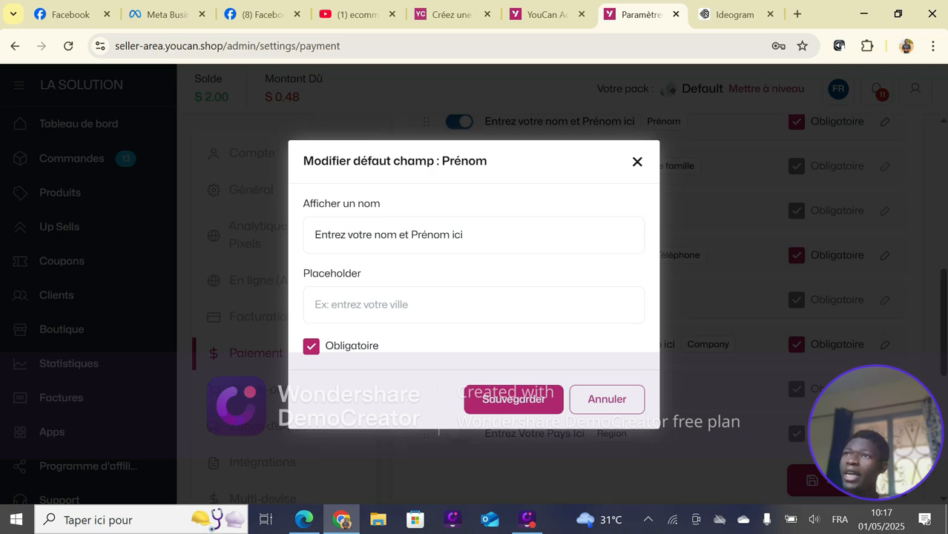
drag(314, 236, 466, 236)
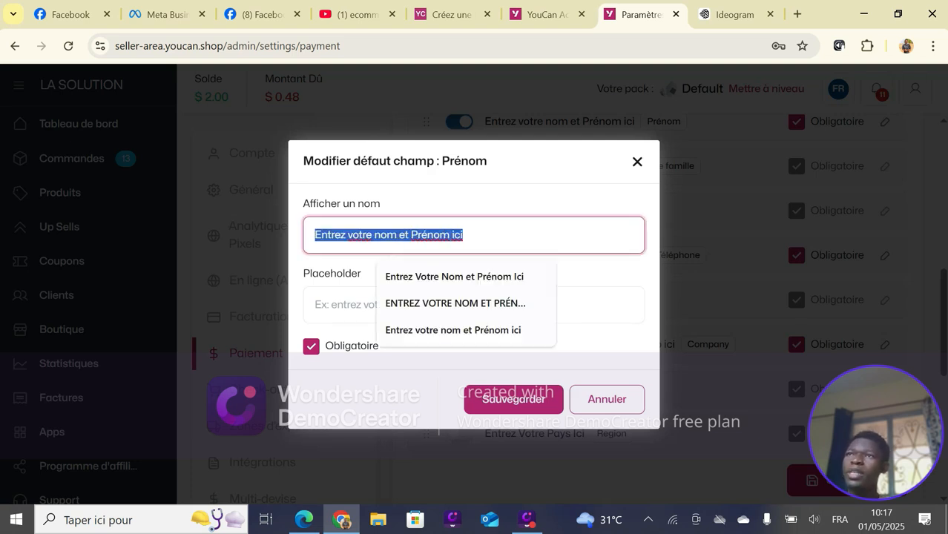
key(BackSpace)
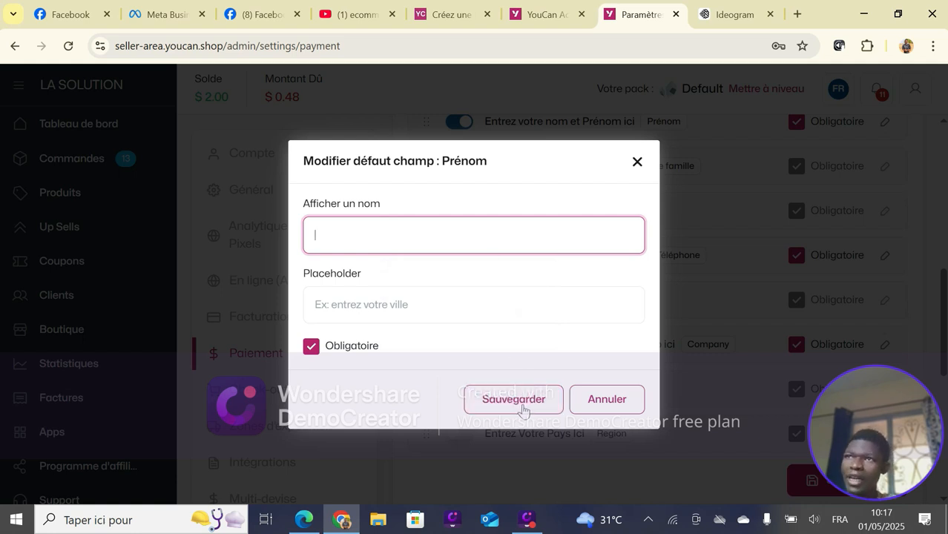
click(632, 163)
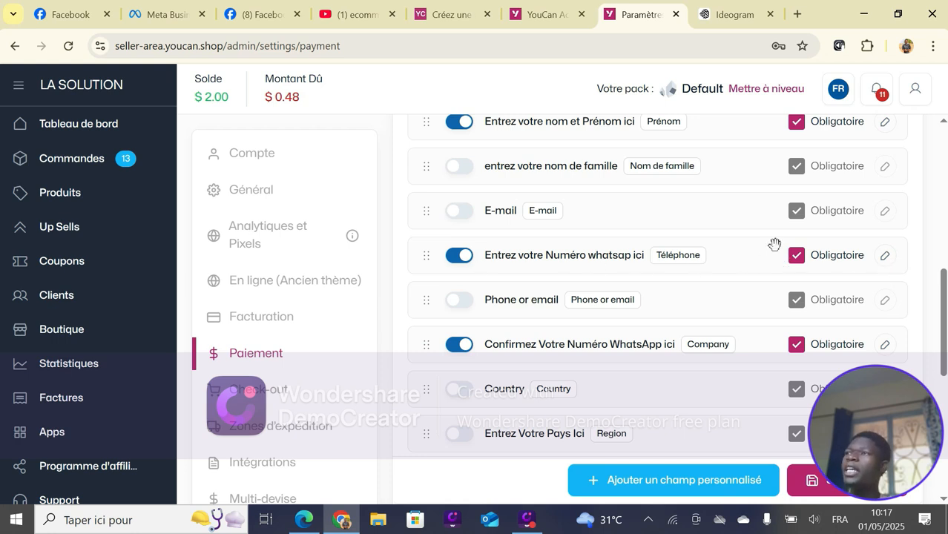
- Clear the WhatsApp field's display name, attempt to save, then close the Téléphone dialog
click(886, 257)
drag(314, 234, 473, 235)
key(BackSpace)
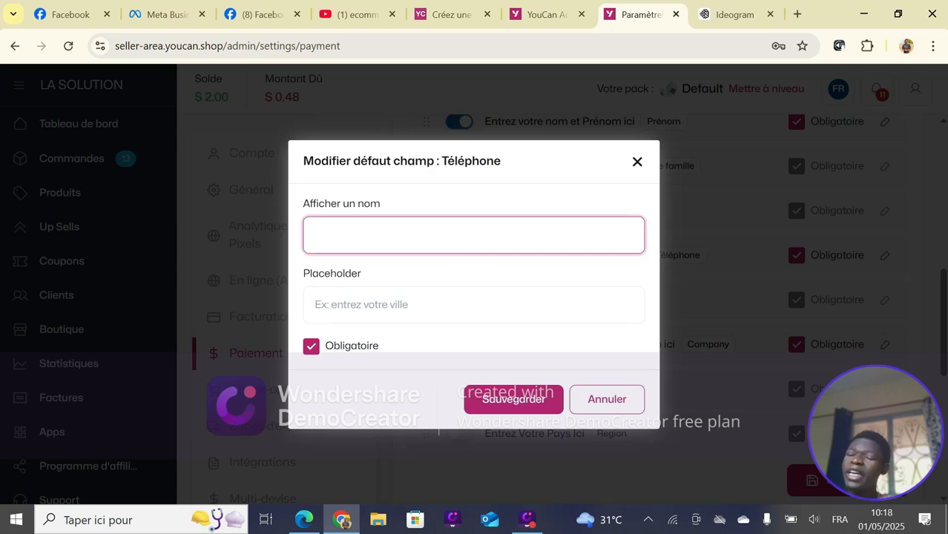
click(537, 409)
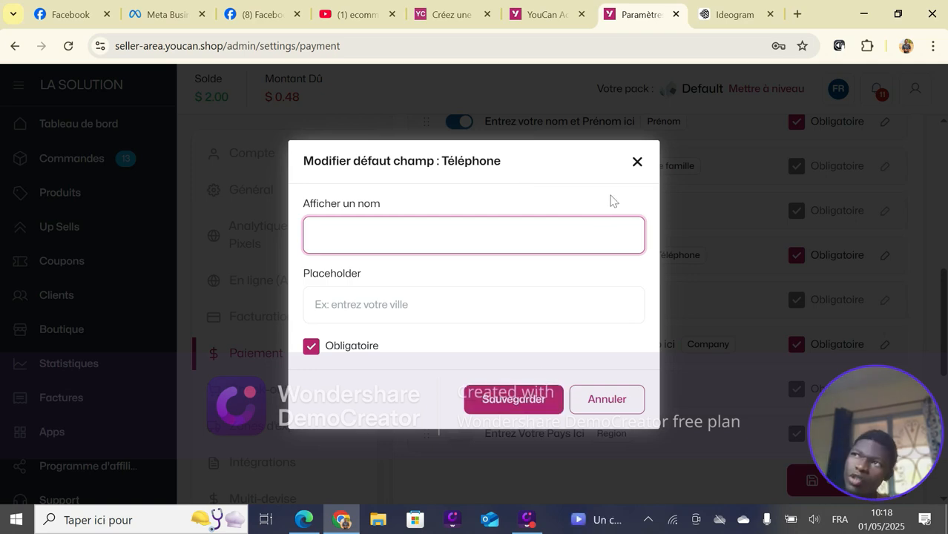
click(637, 163)
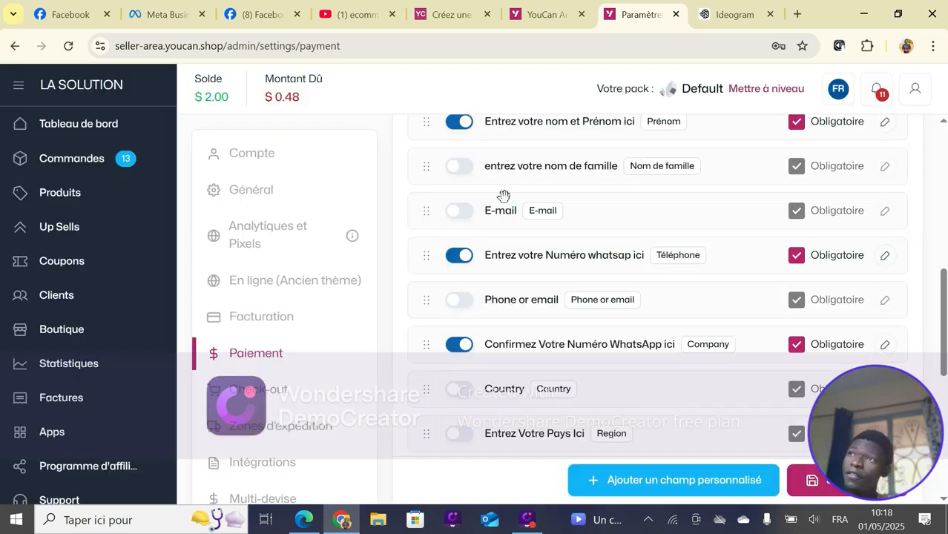
- Choose Livraison gratuite as the shipping option and save the form, with WhatsApp and city fields mandatory
scroll(504, 189, up, 1)
scroll(474, 299, down, 3)
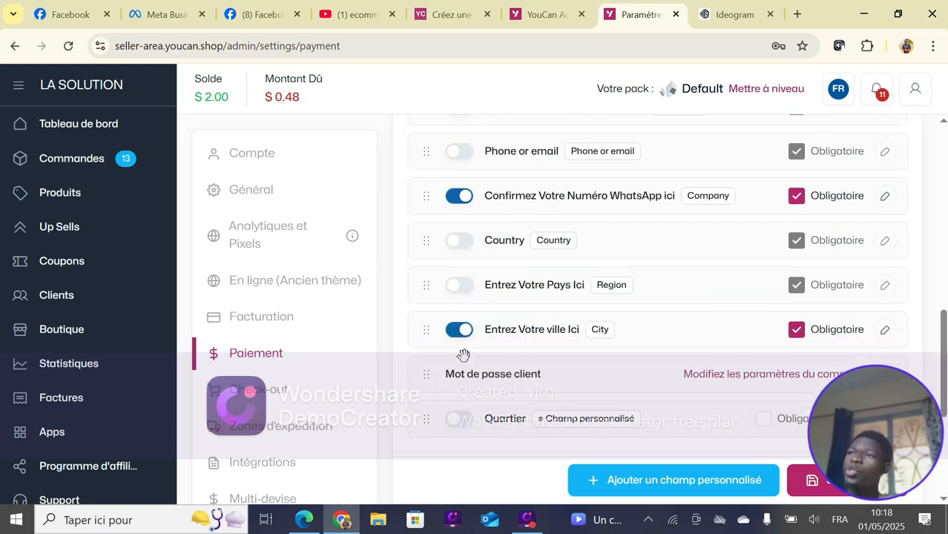
scroll(527, 335, up, 2)
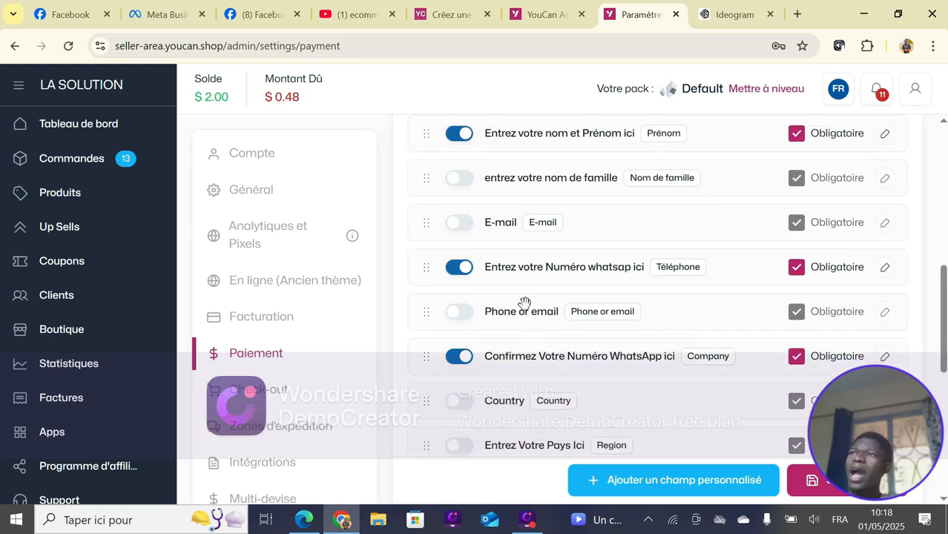
scroll(519, 282, up, 1)
scroll(509, 239, down, 1)
scroll(510, 245, down, 2)
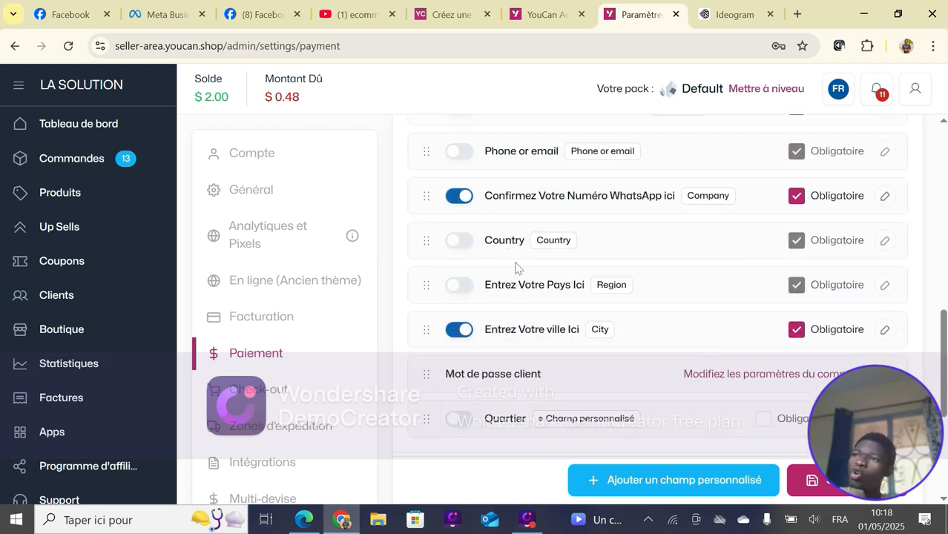
scroll(516, 267, up, 2)
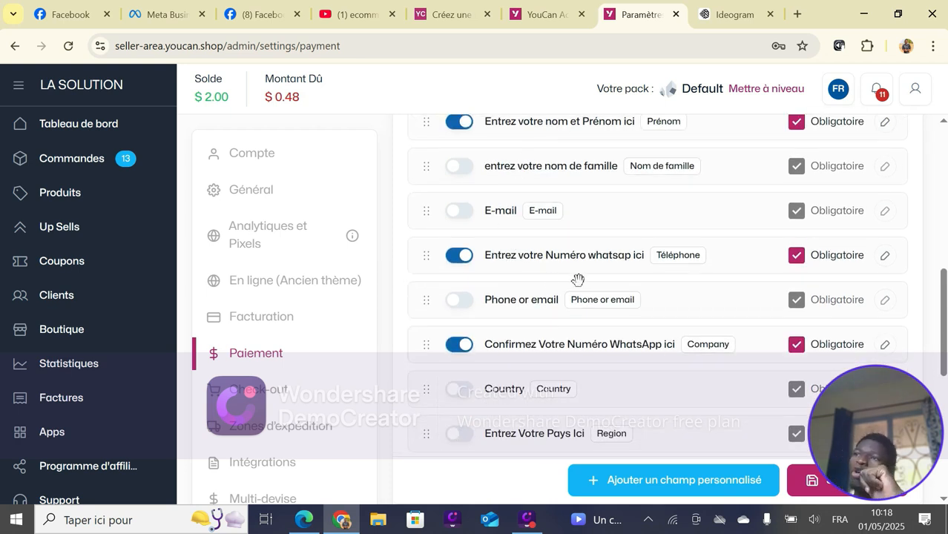
scroll(583, 352, down, 2)
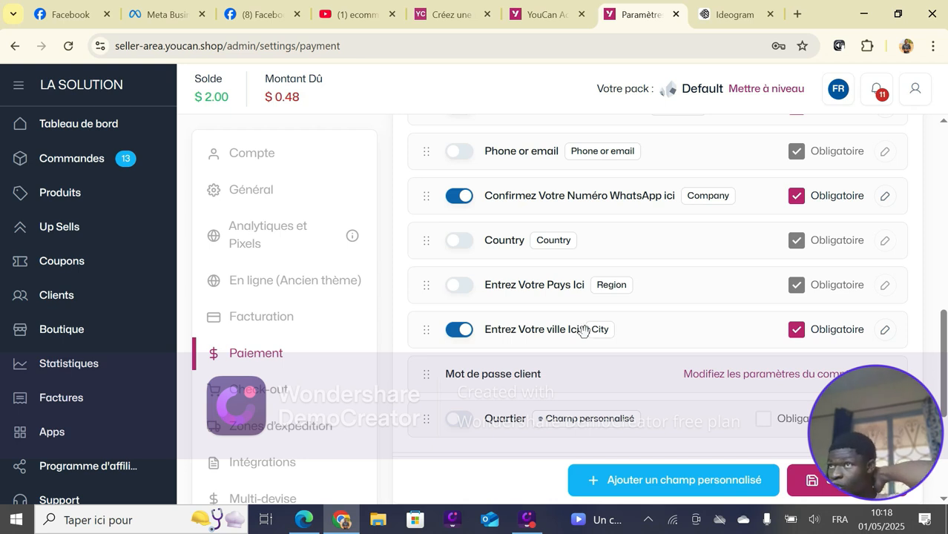
scroll(582, 330, up, 2)
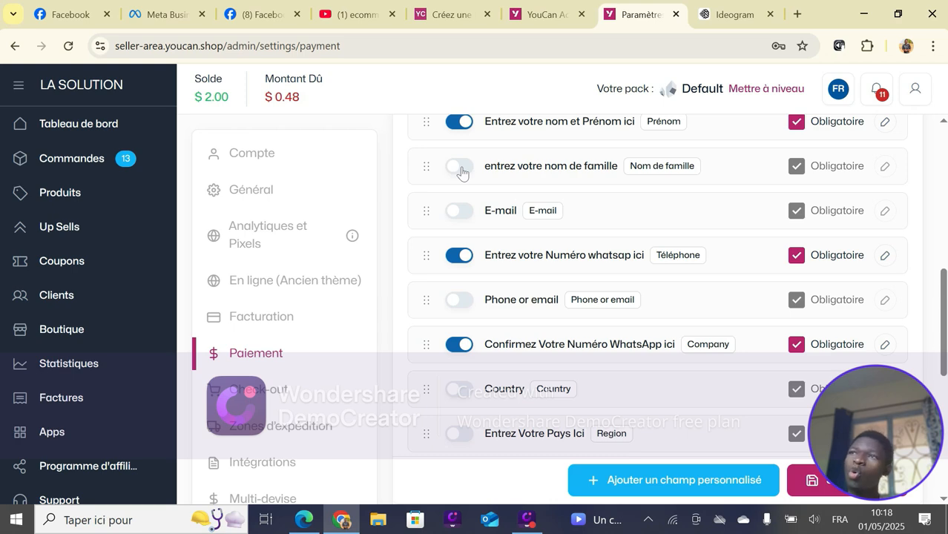
scroll(461, 173, down, 5)
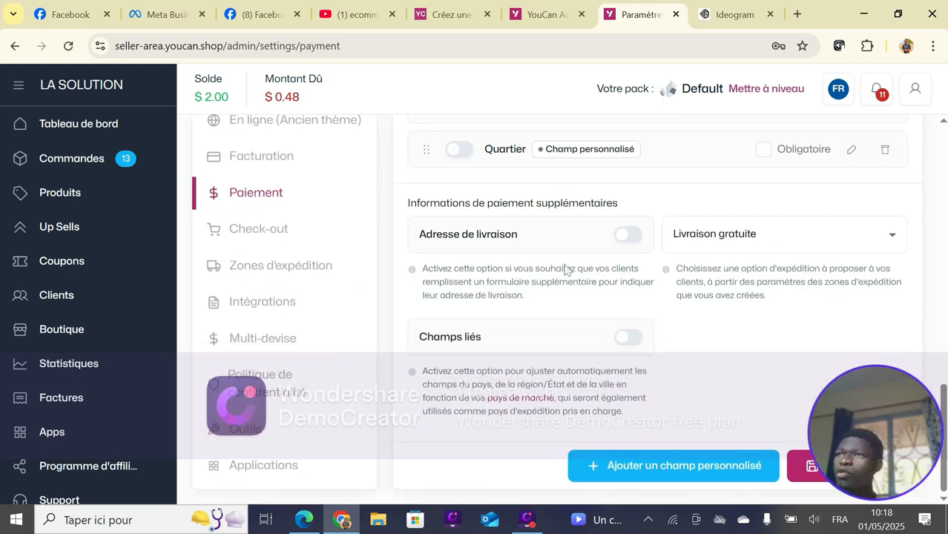
scroll(519, 252, up, 1)
scroll(482, 223, down, 2)
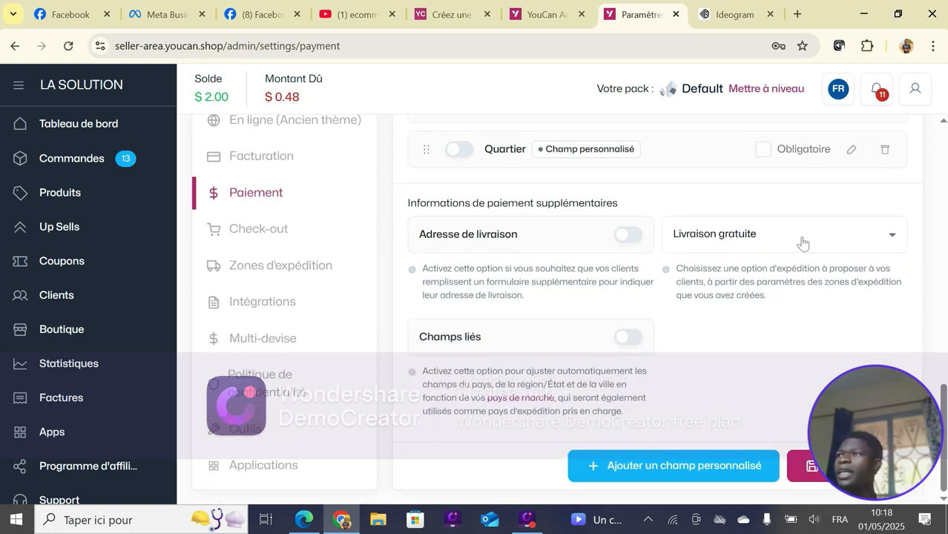
click(850, 241)
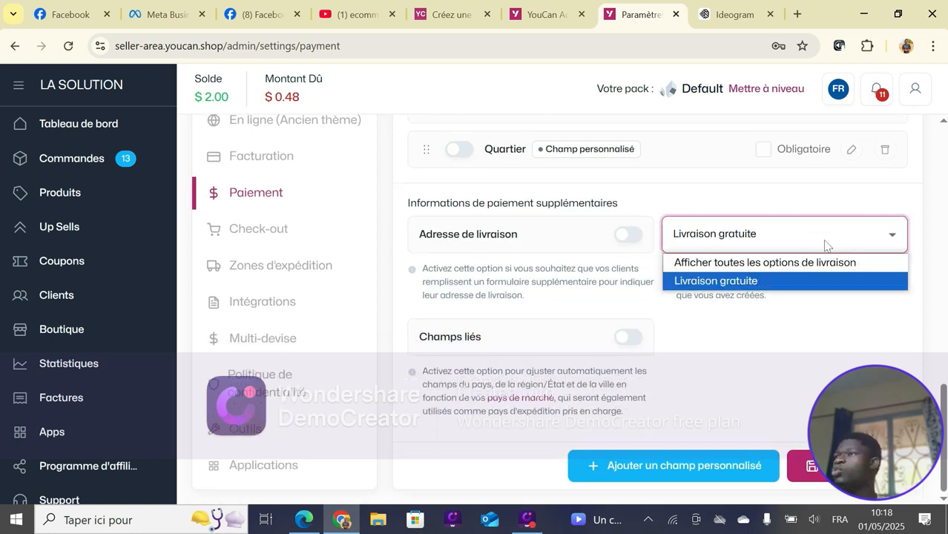
click(760, 283)
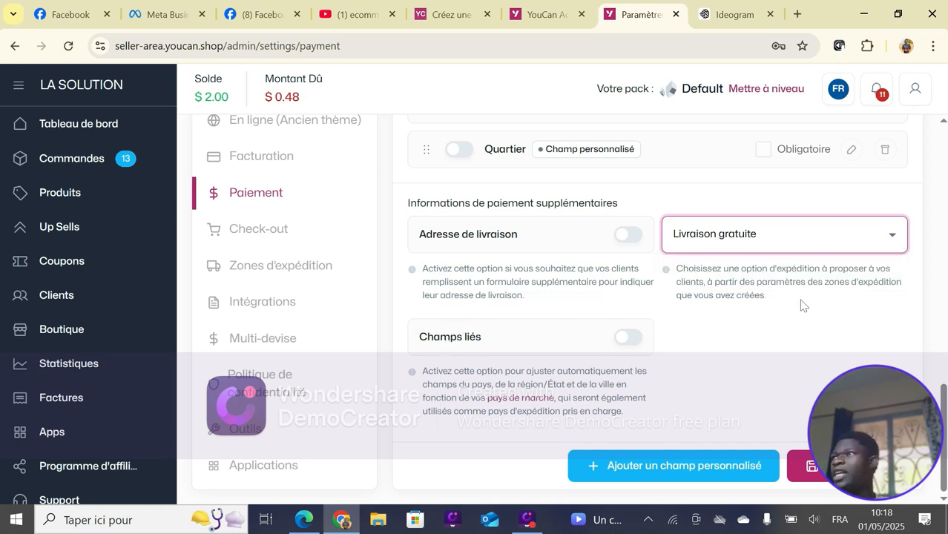
scroll(803, 305, up, 5)
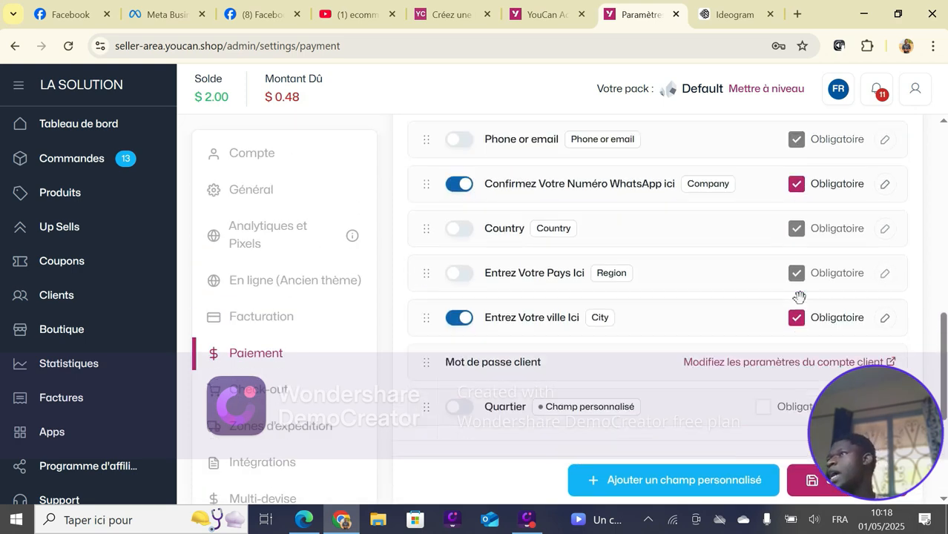
click(843, 495)
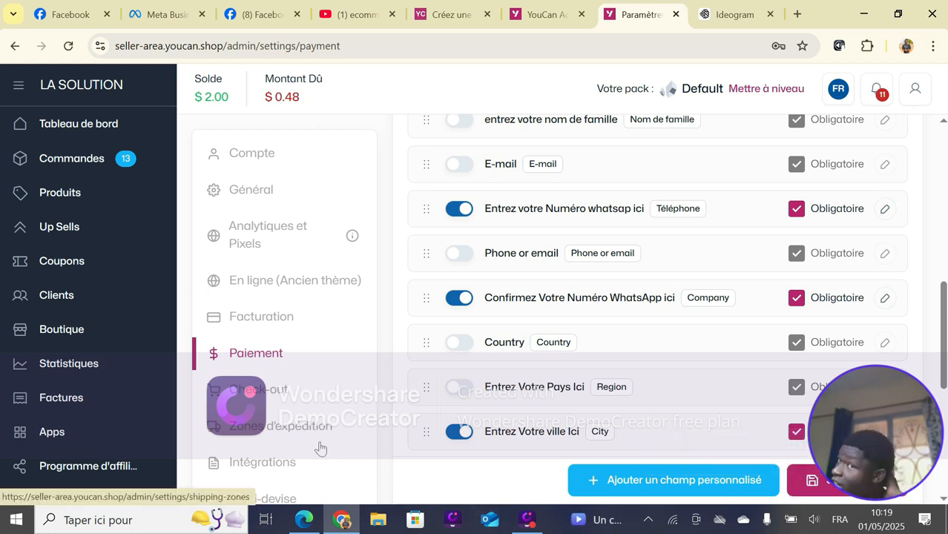
scroll(268, 401, down, 1)
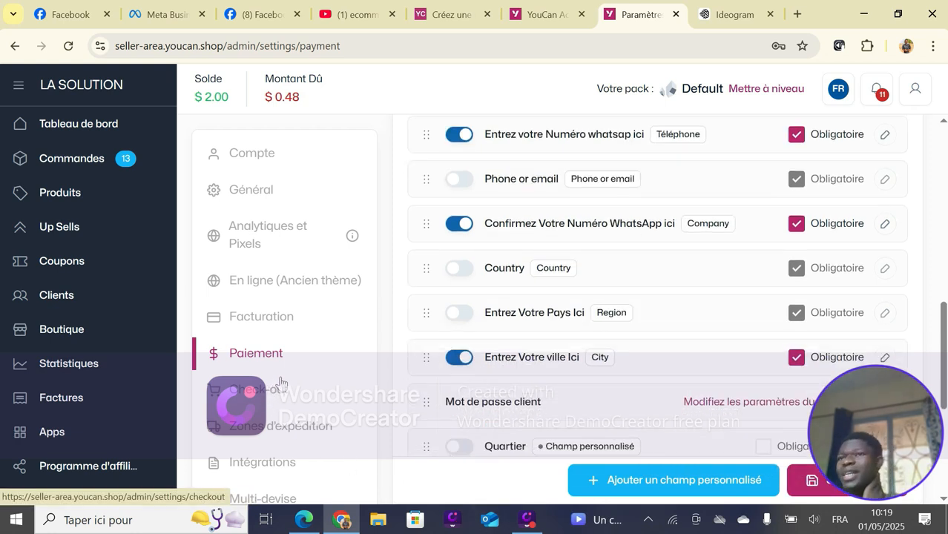
- Open the Check-out settings page from the settings sidebar
click(273, 402)
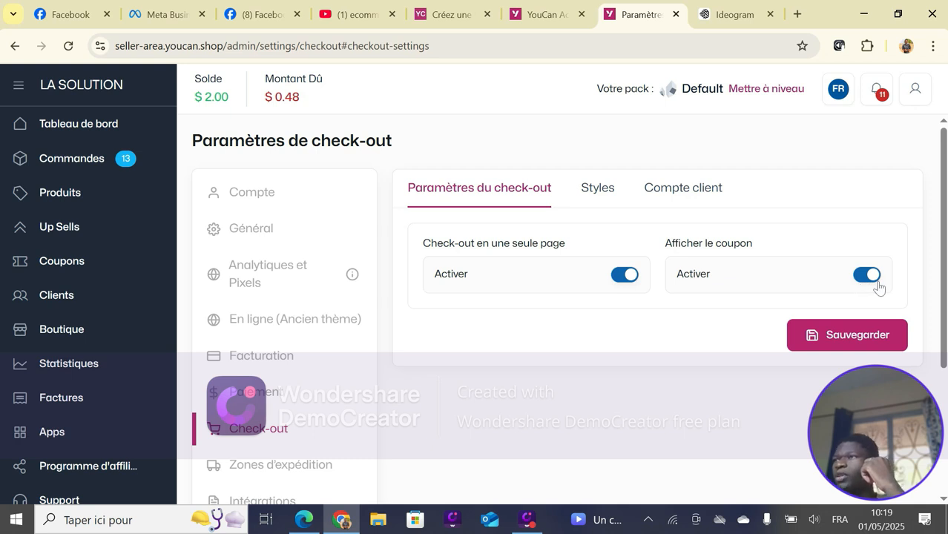
- Save the Styles tab unchanged, keeping the Abel menu font and #9013FEFF primary colour
click(594, 193)
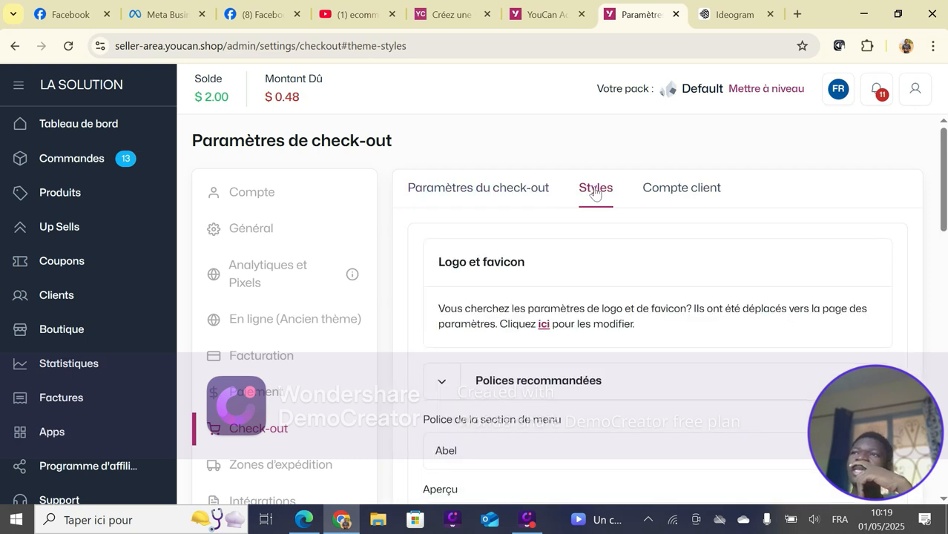
scroll(590, 223, down, 3)
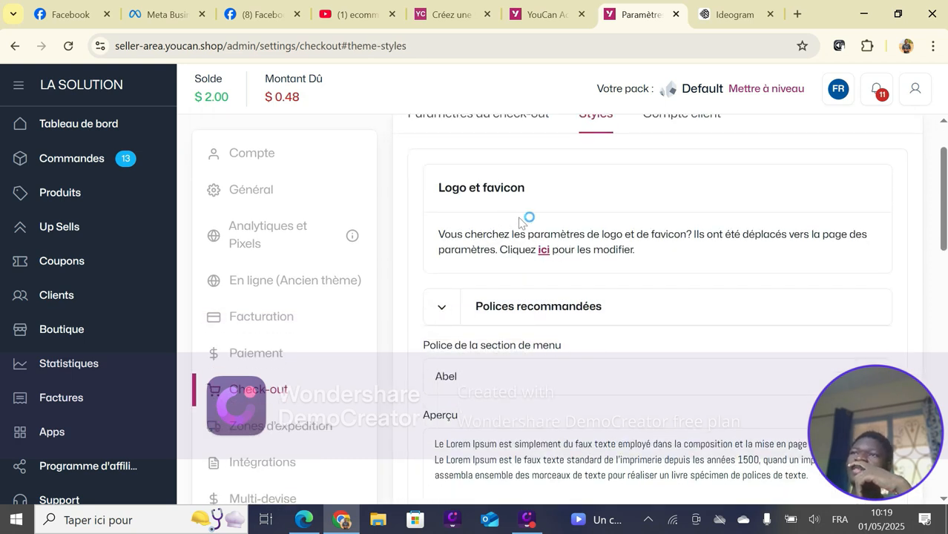
scroll(523, 266, down, 5)
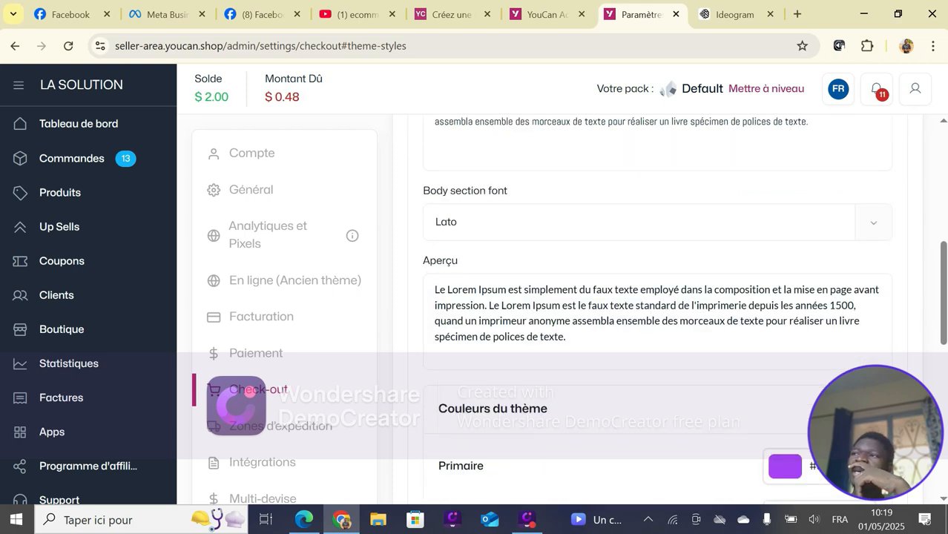
scroll(520, 276, down, 2)
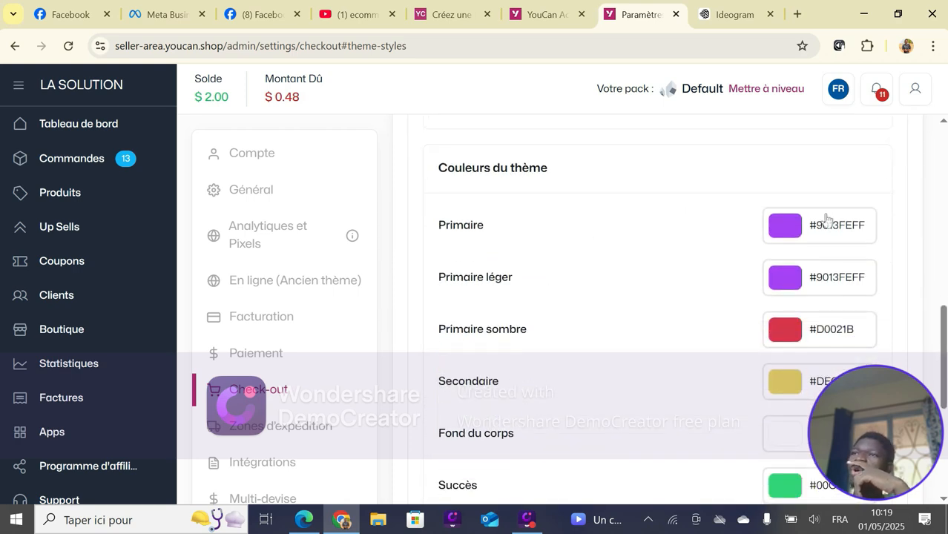
scroll(827, 223, down, 2)
scroll(829, 248, down, 3)
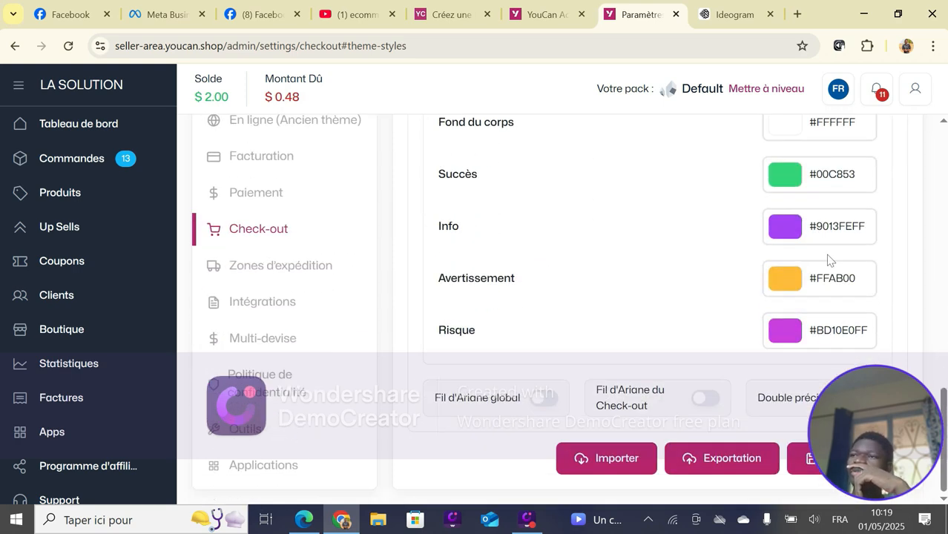
scroll(829, 315, up, 6)
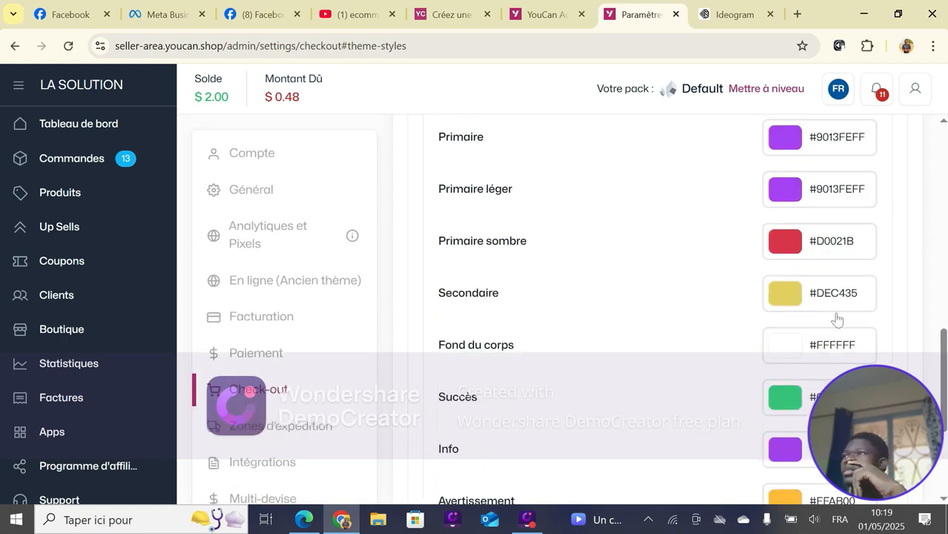
scroll(828, 303, up, 3)
scroll(681, 297, up, 4)
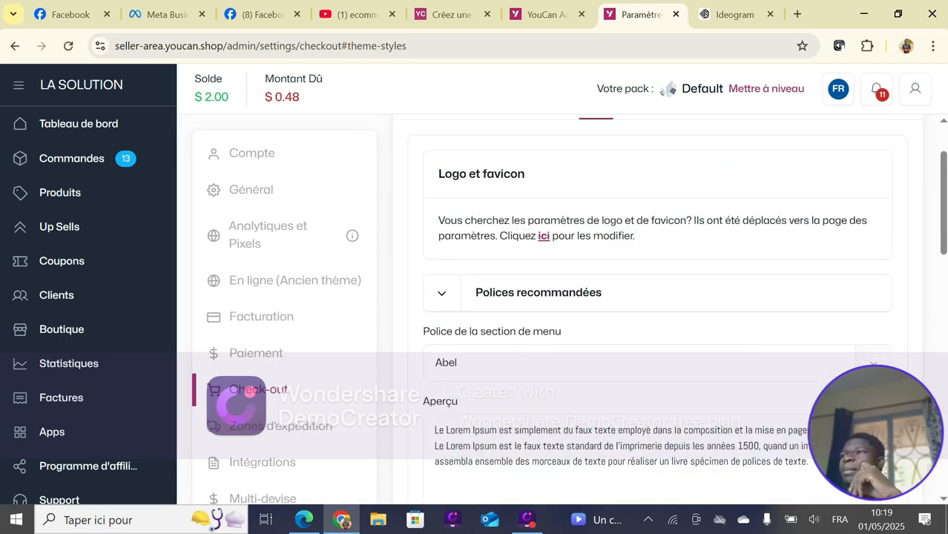
scroll(811, 313, down, 15)
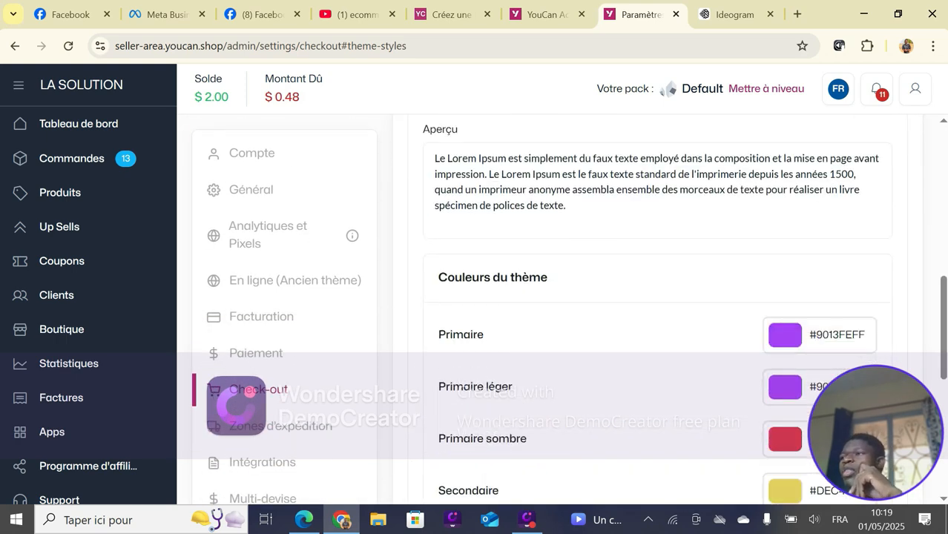
click(842, 458)
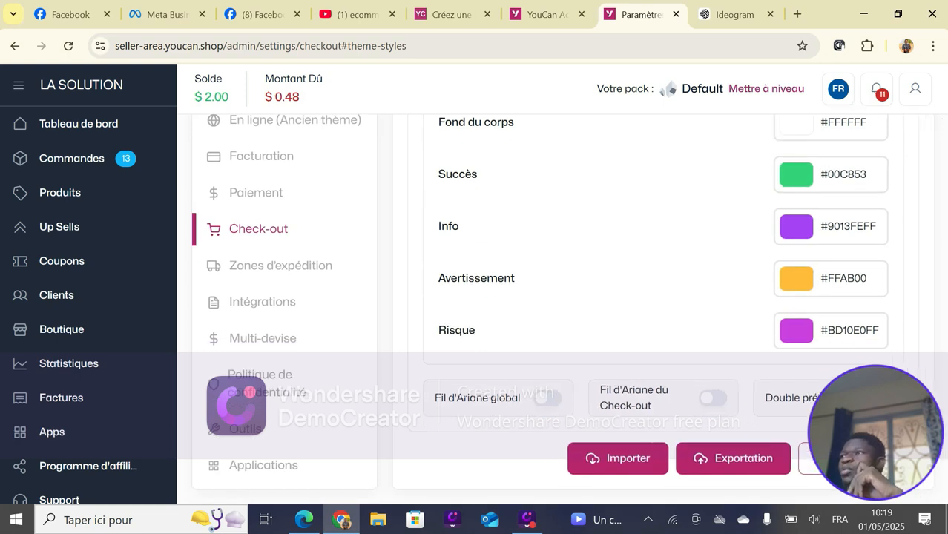
scroll(757, 373, up, 15)
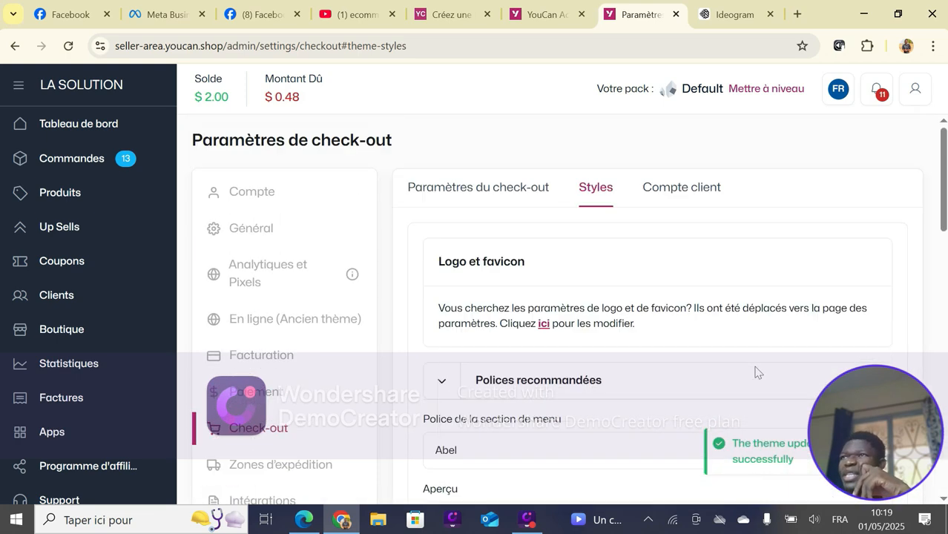
- Keep 'Les comptes sont désactivés' selected under Compte client and save it
click(672, 187)
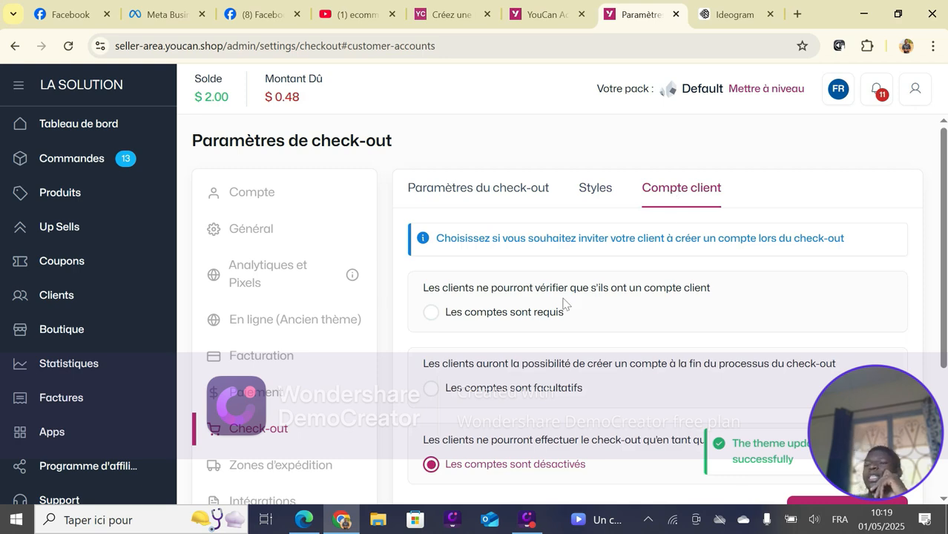
scroll(561, 306, down, 3)
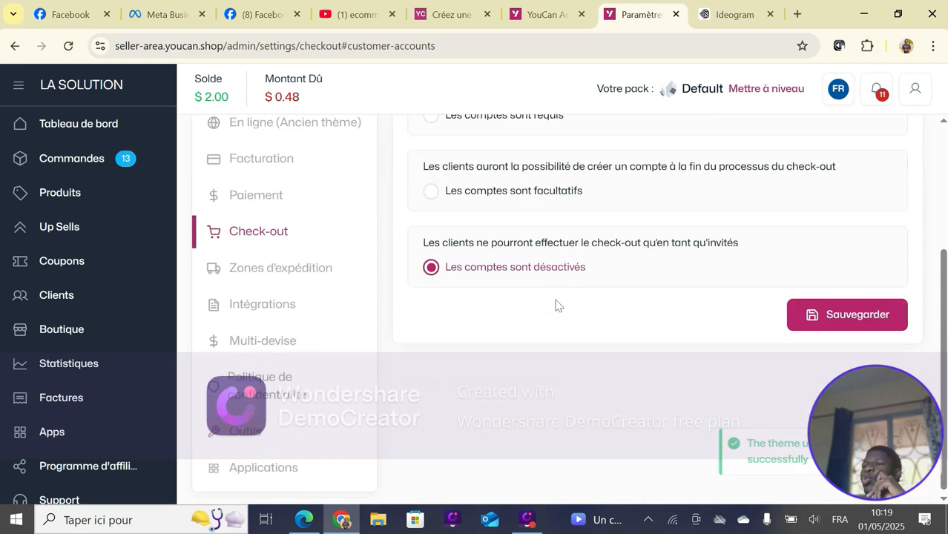
click(824, 319)
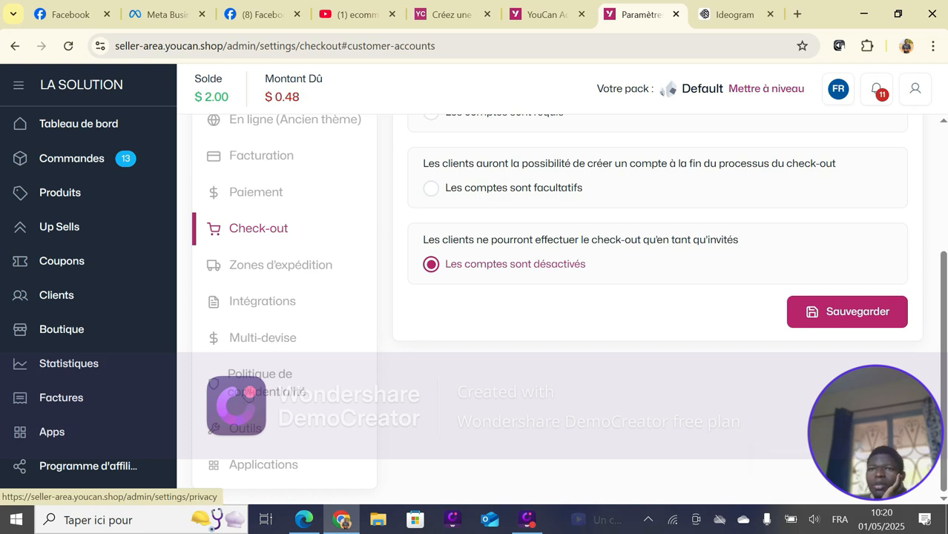
- Go to Applications in Réglages and review the empty Applications installées card
click(237, 435)
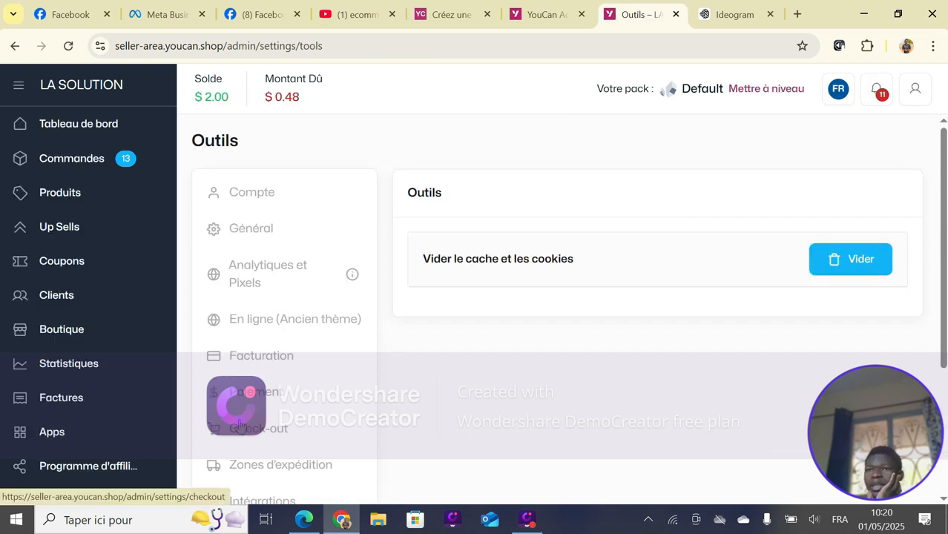
scroll(239, 425, down, 3)
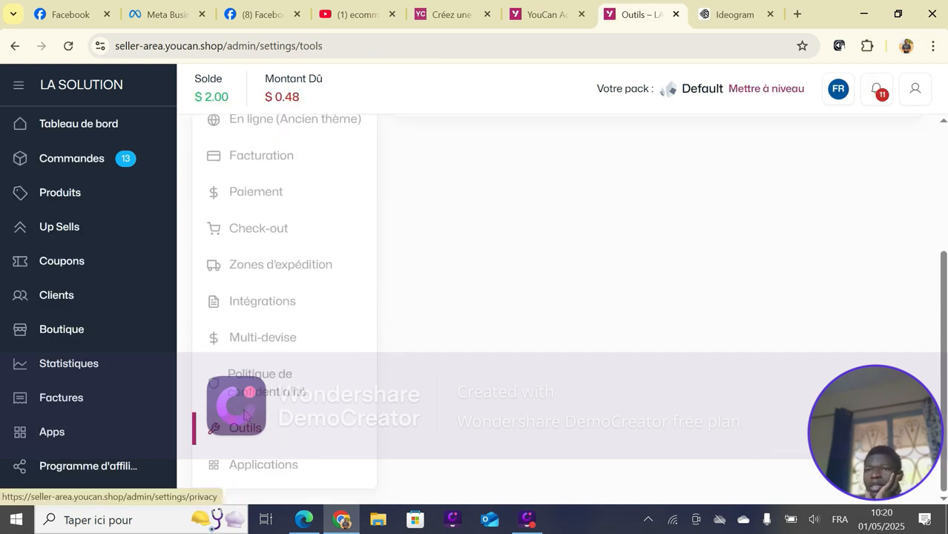
click(258, 467)
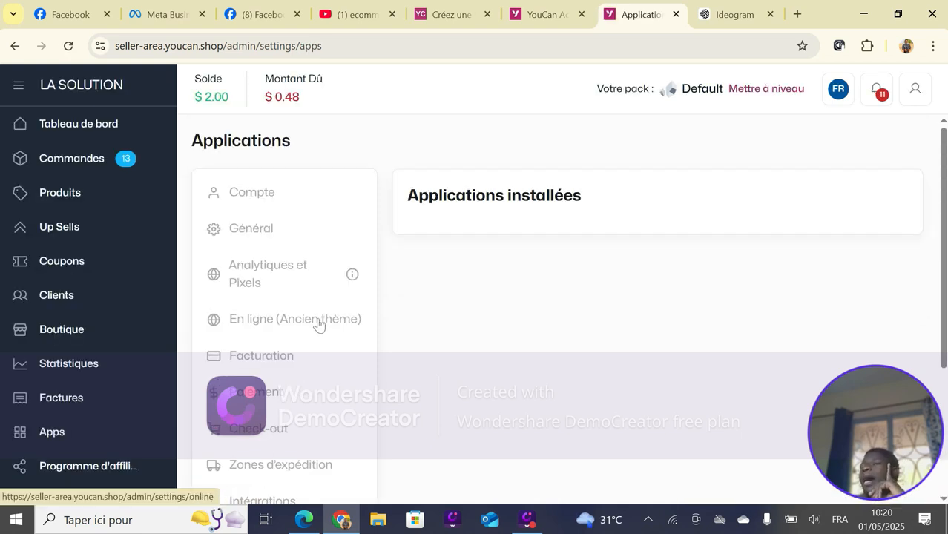
scroll(334, 319, down, 3)
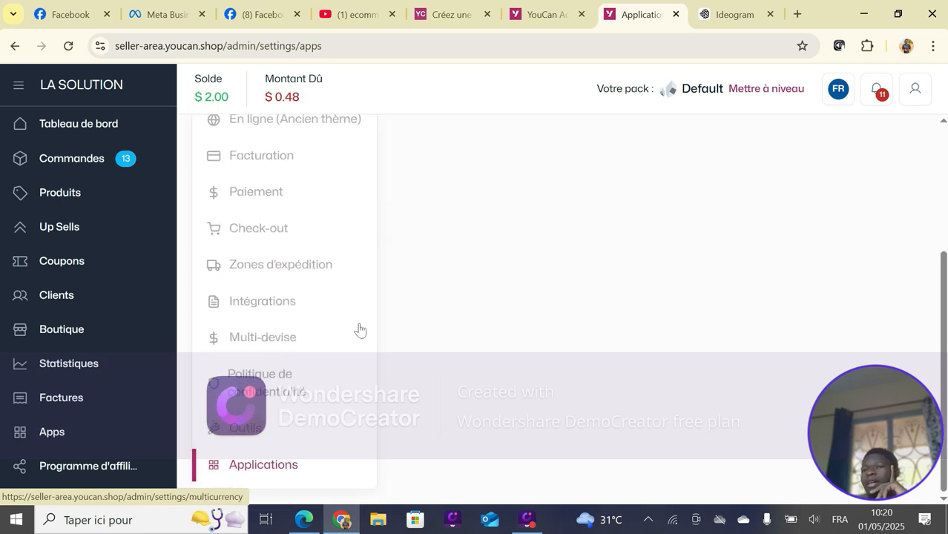
scroll(423, 253, up, 3)
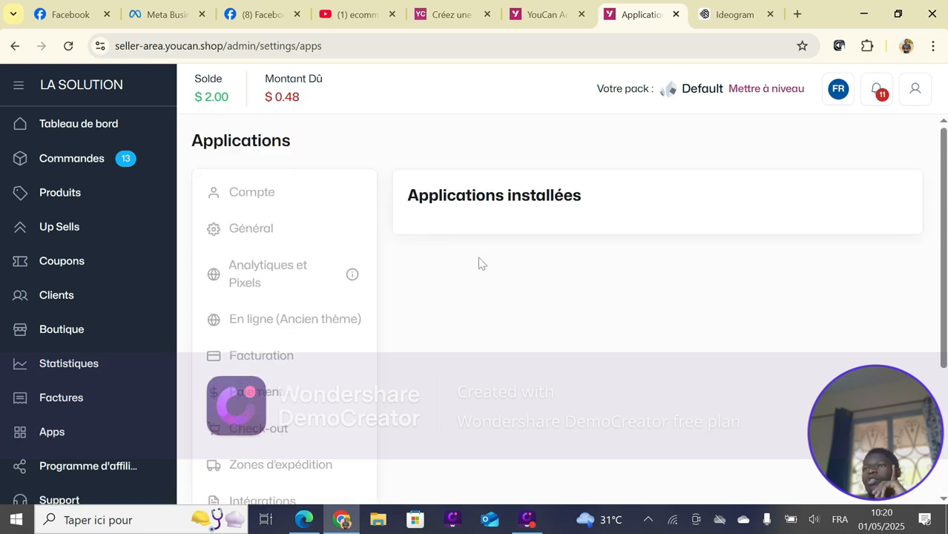
scroll(479, 263, down, 3)
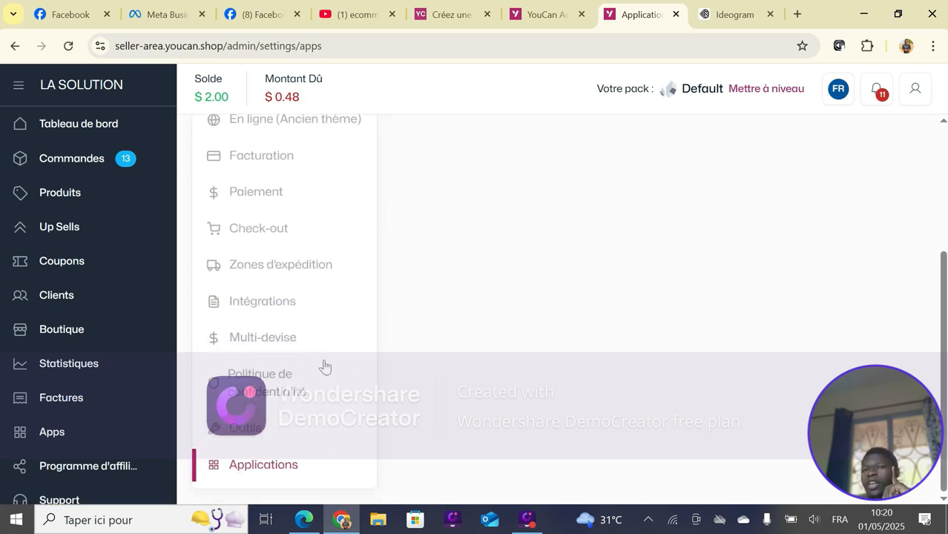
scroll(260, 357, up, 3)
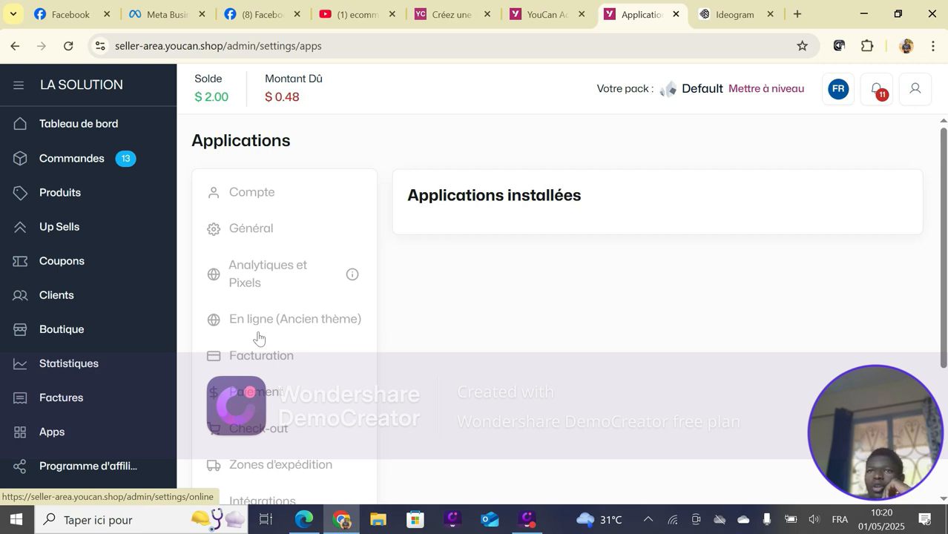
scroll(104, 254, down, 2)
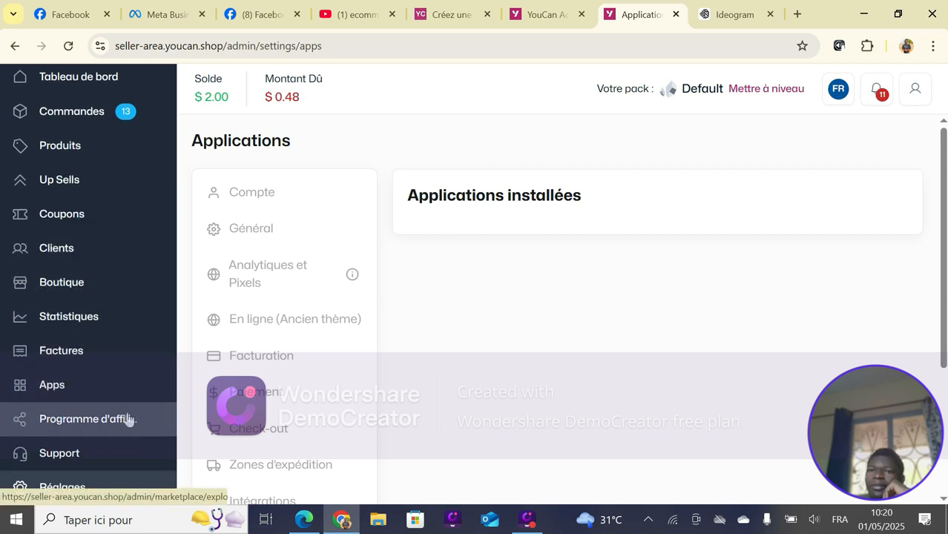
scroll(216, 484, down, 3)
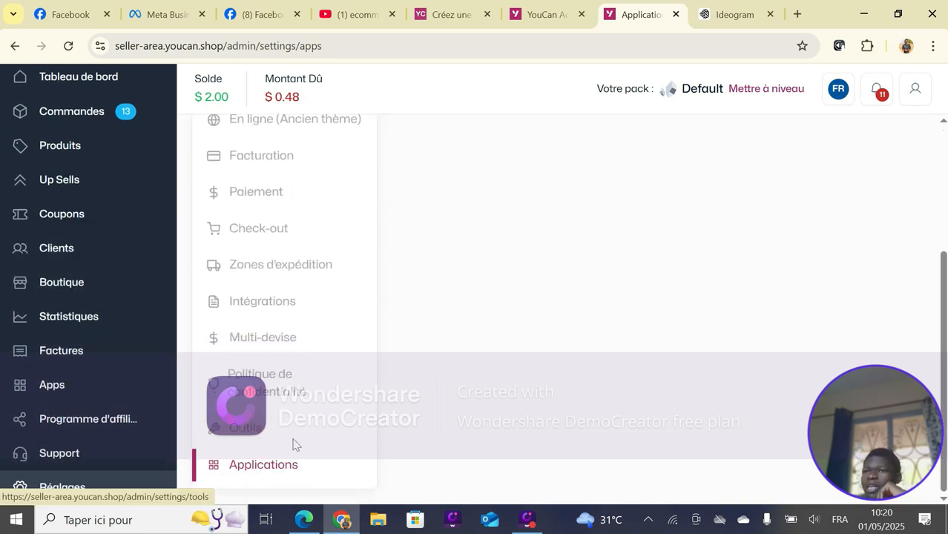
scroll(320, 436, up, 3)
scroll(334, 222, down, 3)
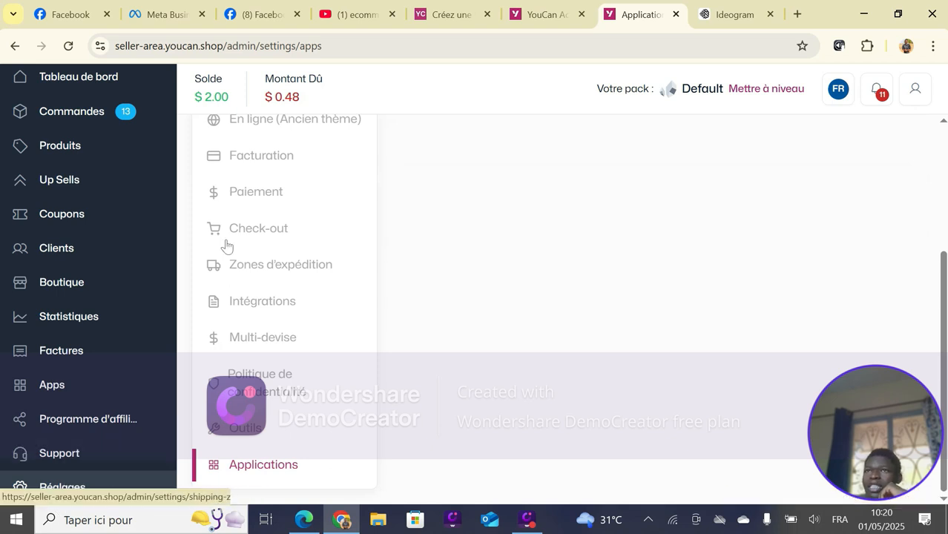
scroll(237, 248, up, 3)
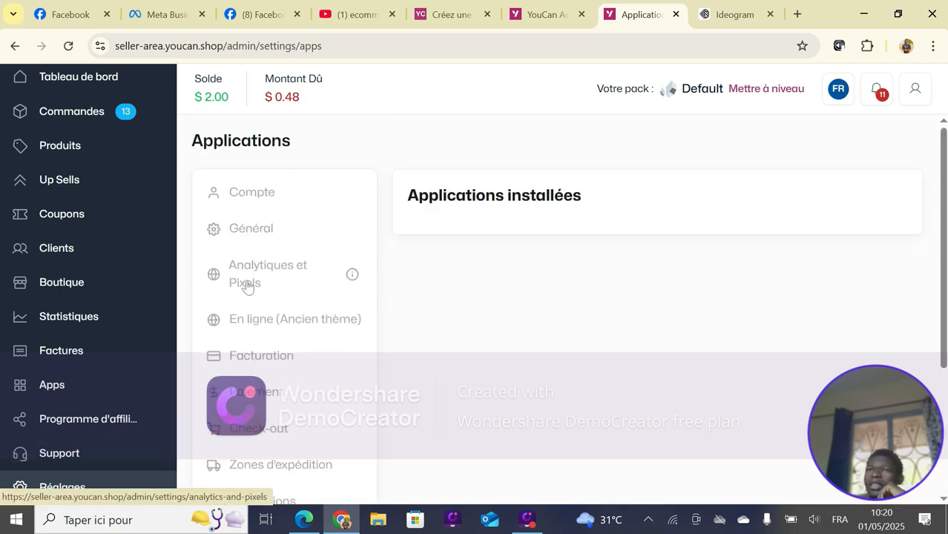
scroll(331, 344, down, 2)
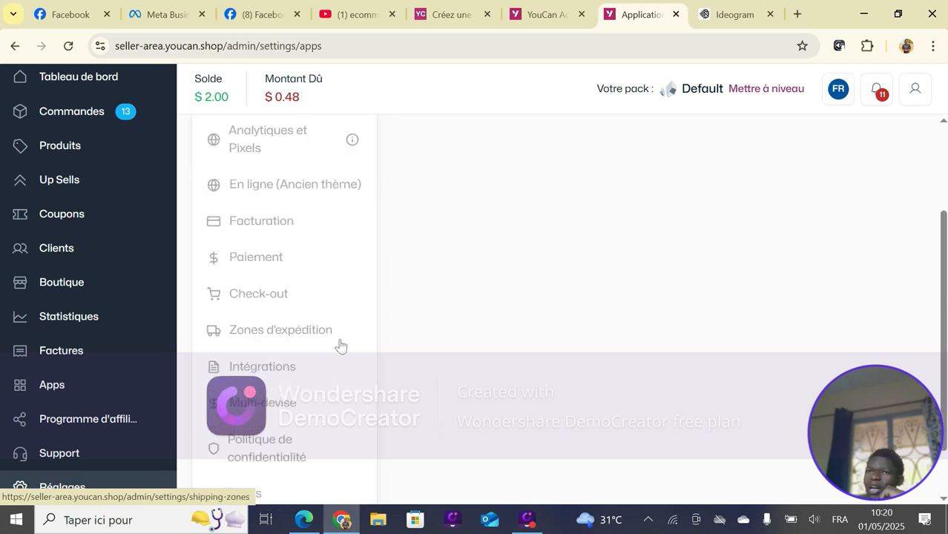
scroll(304, 343, down, 1)
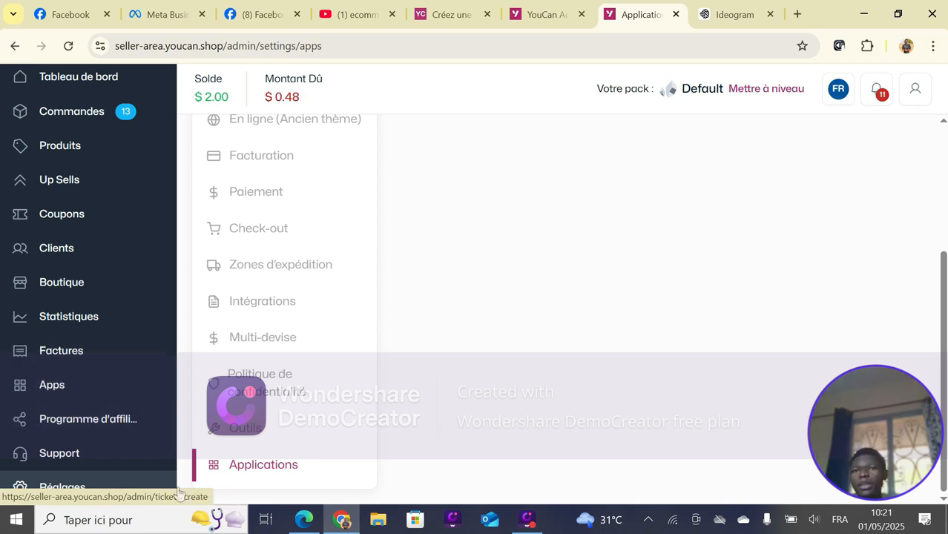
- Open Boutique > Thème and review the Abel menu font, Lato body font and theme colours
click(53, 294)
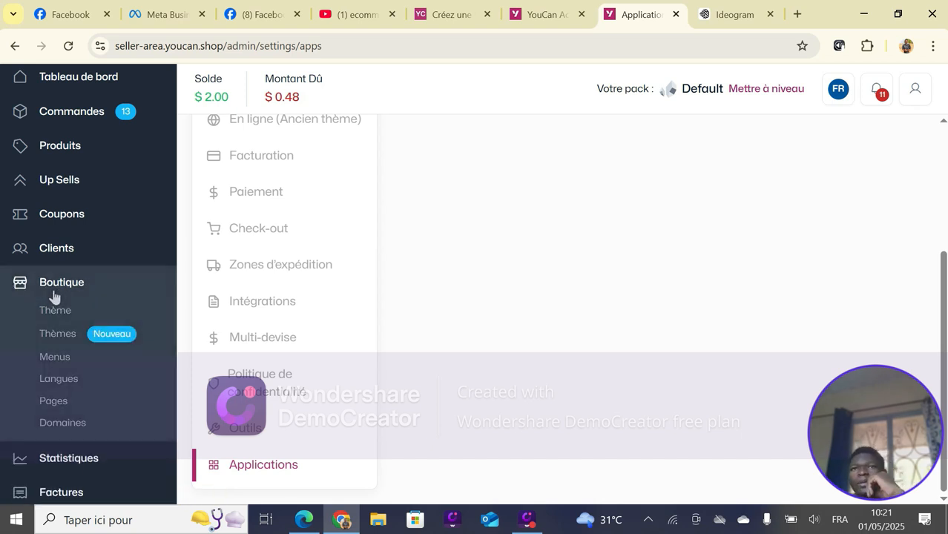
click(54, 312)
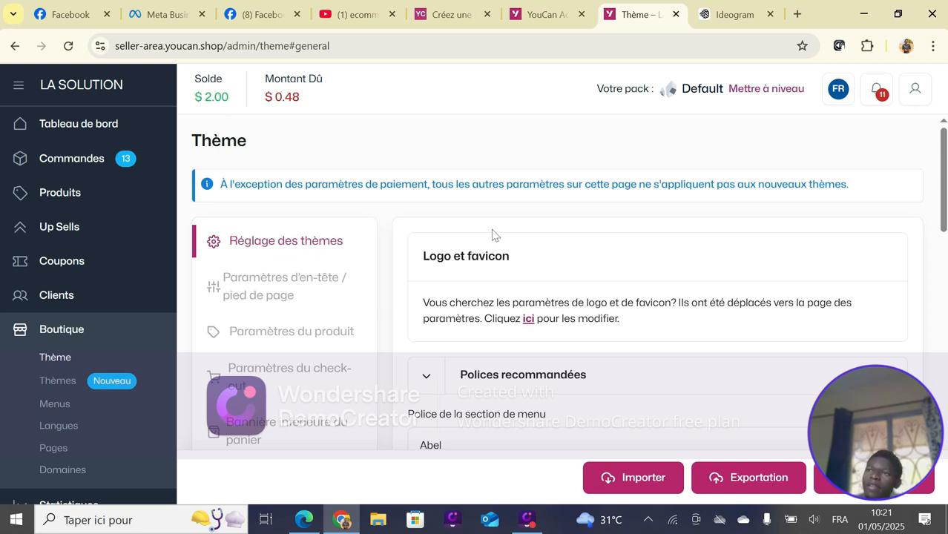
scroll(494, 238, down, 3)
scroll(486, 259, down, 7)
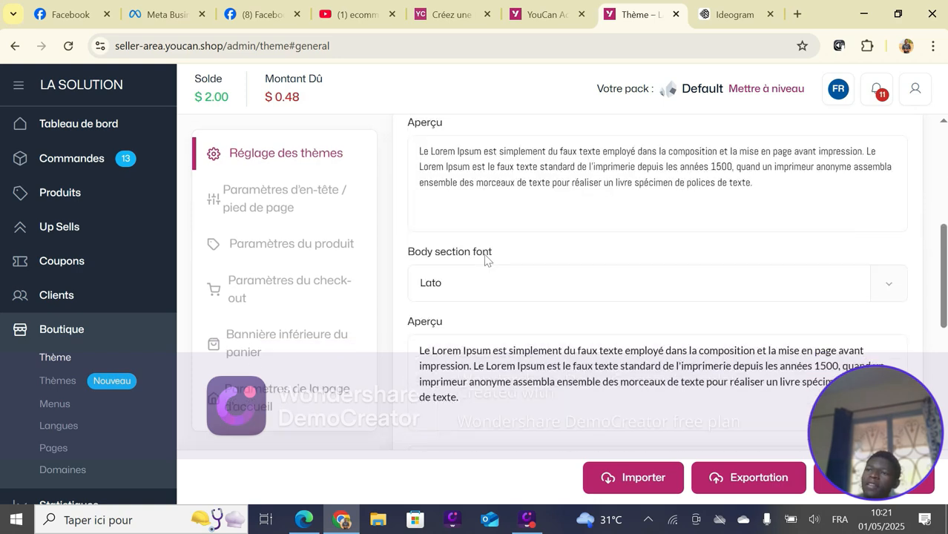
scroll(541, 281, down, 3)
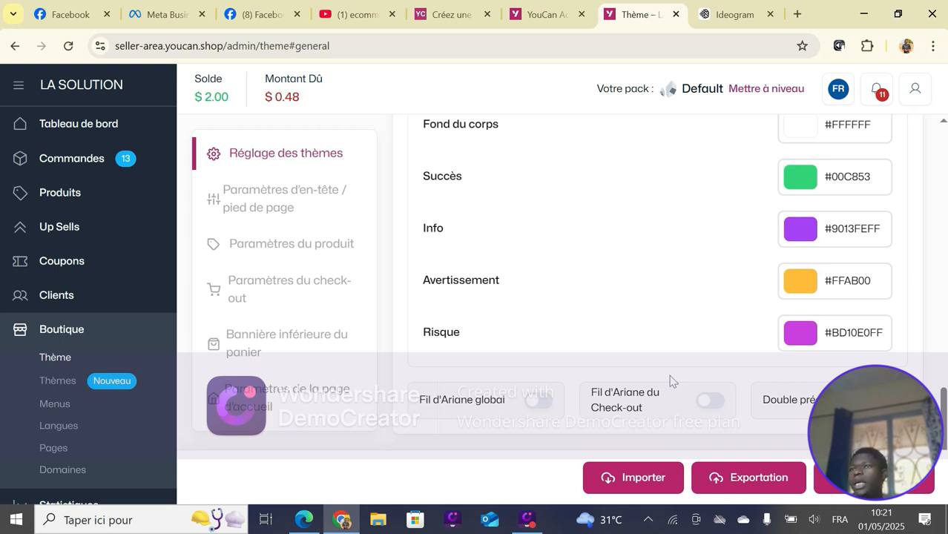
scroll(771, 365, up, 1)
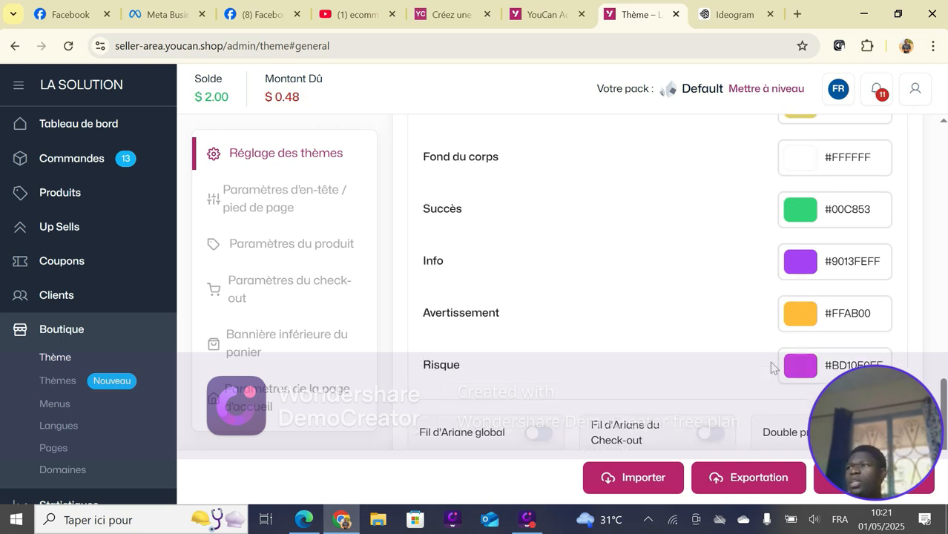
scroll(770, 361, up, 4)
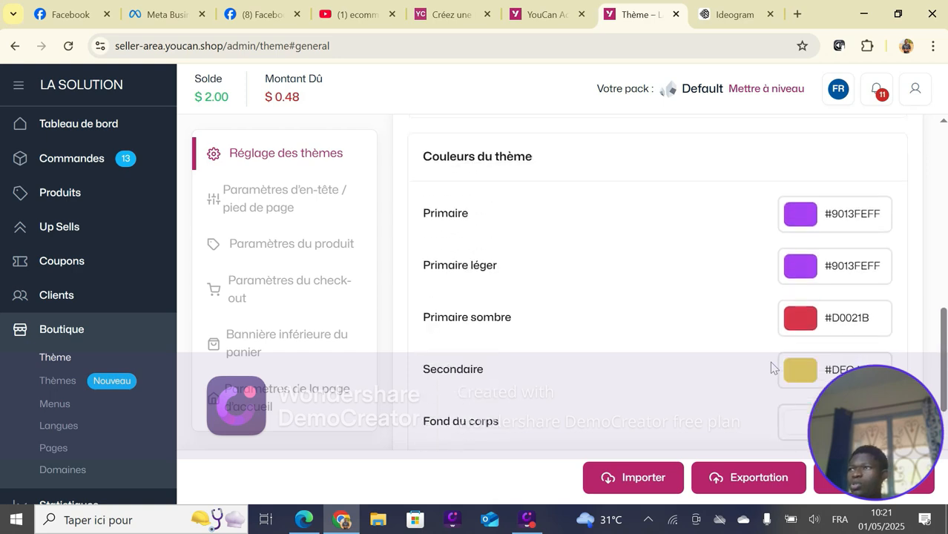
scroll(770, 361, up, 8)
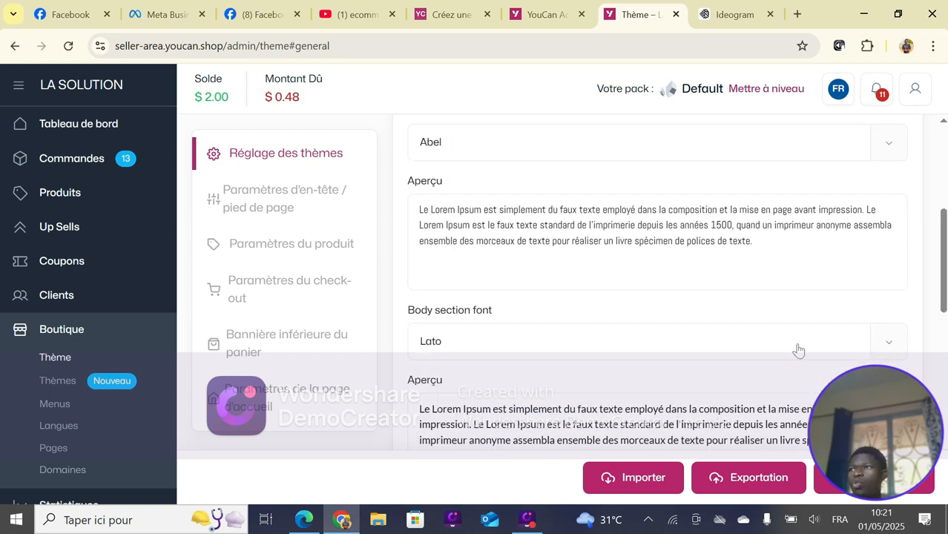
scroll(798, 350, up, 2)
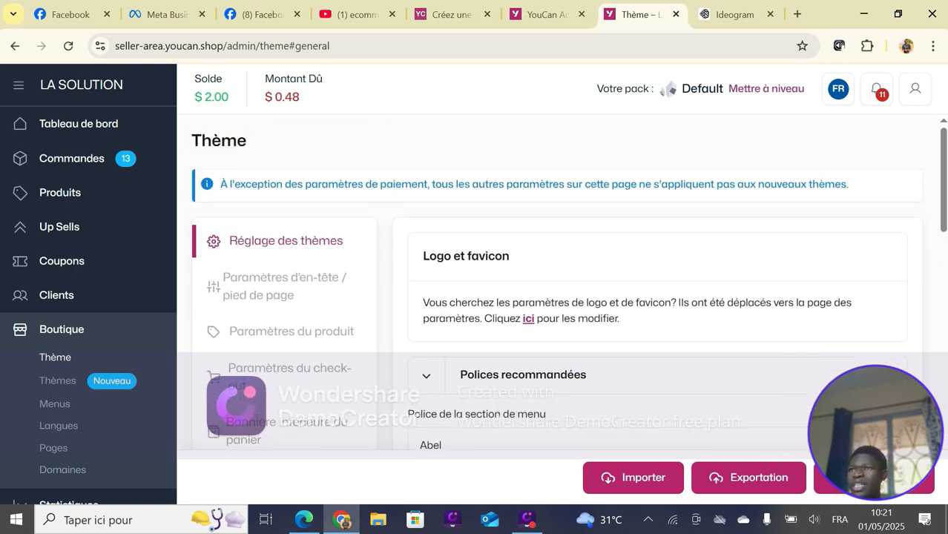
scroll(608, 300, down, 6)
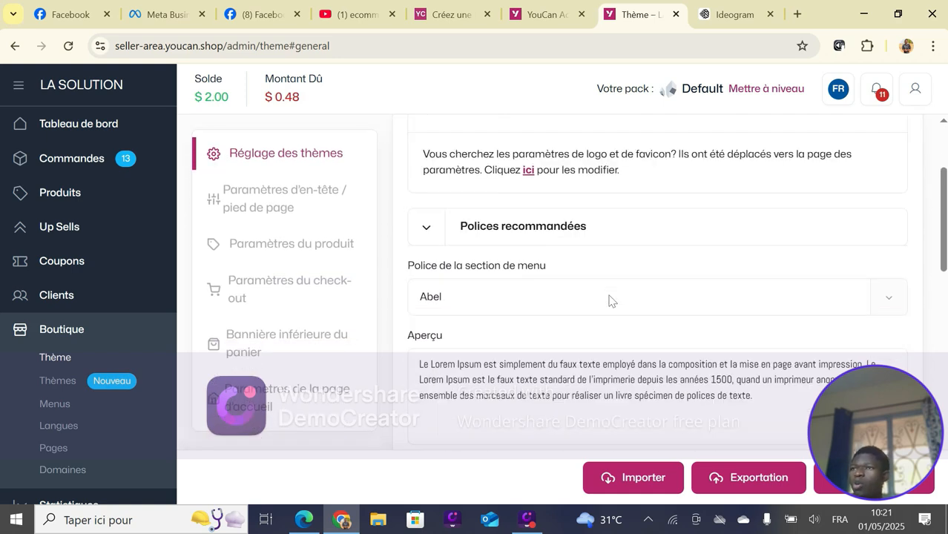
scroll(716, 282, down, 7)
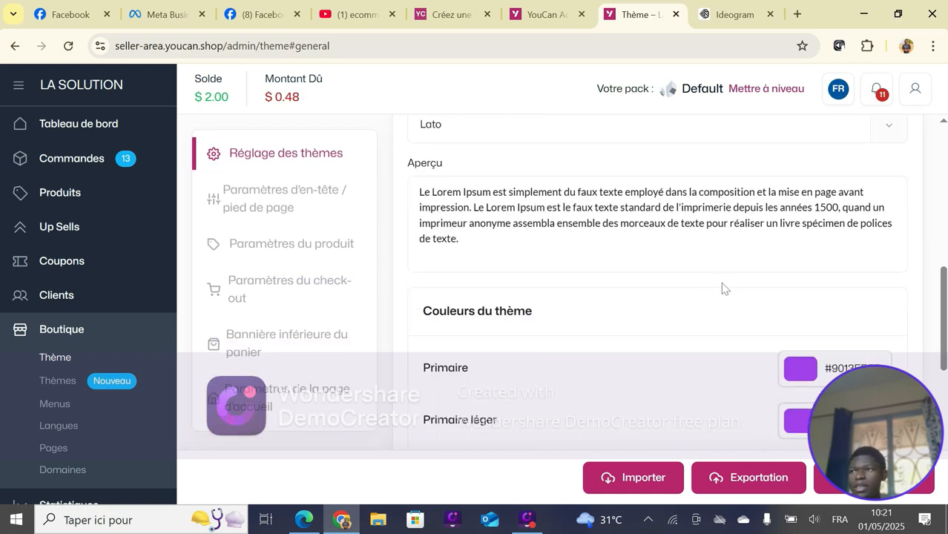
scroll(739, 270, down, 3)
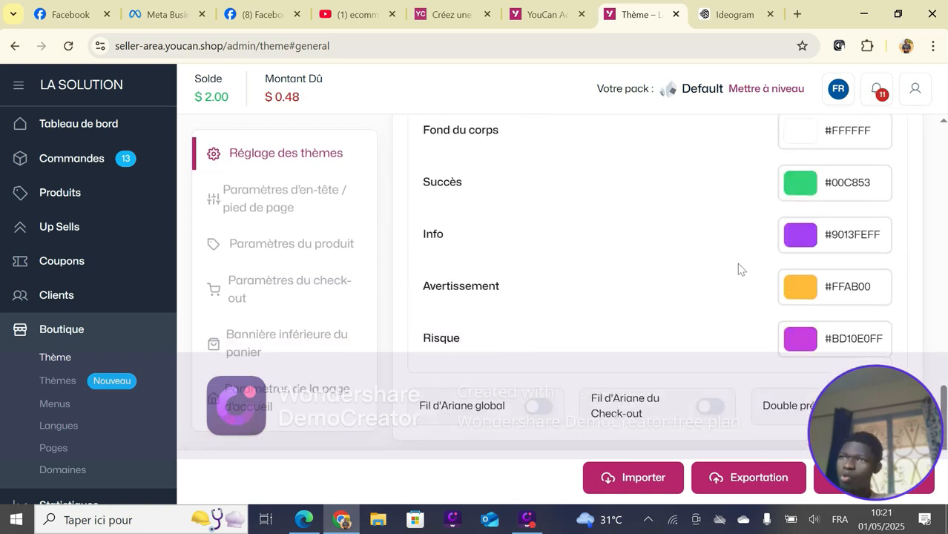
scroll(753, 258, down, 1)
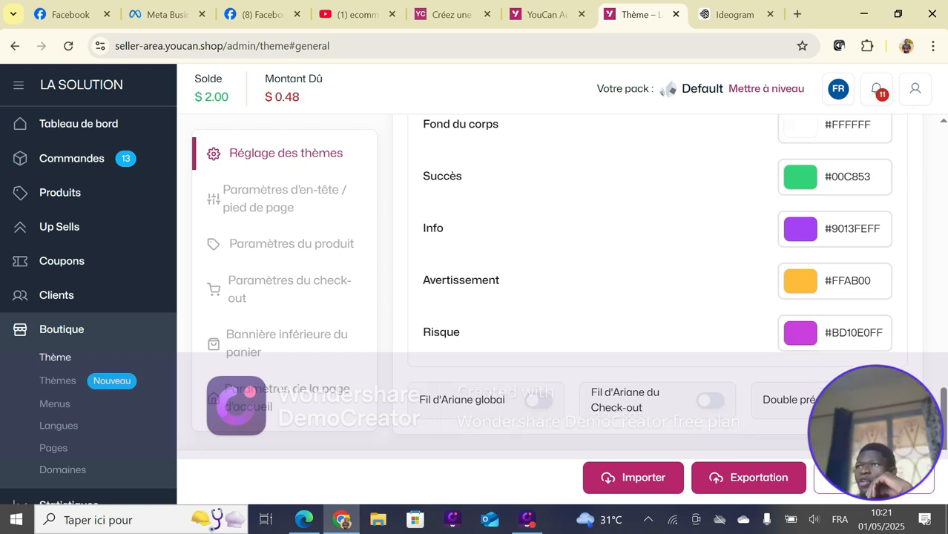
scroll(636, 367, up, 7)
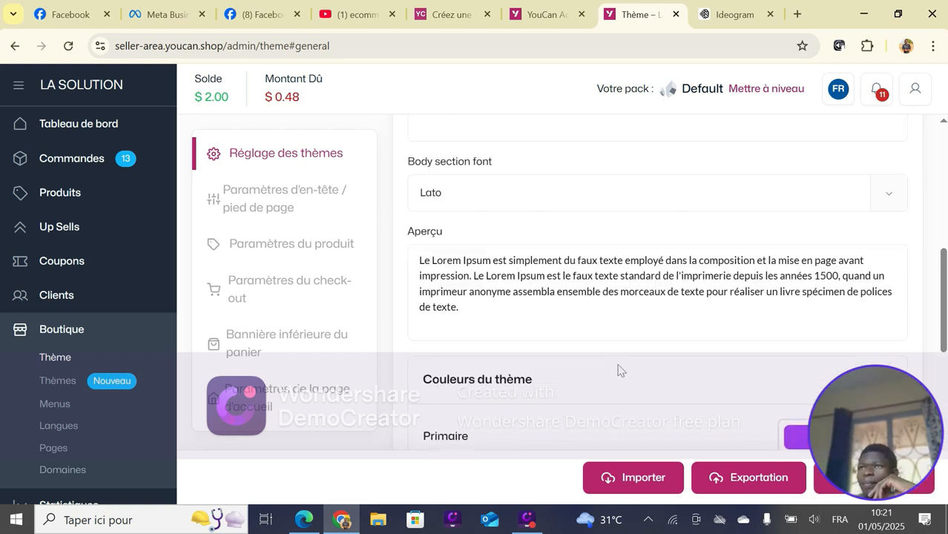
scroll(621, 369, up, 6)
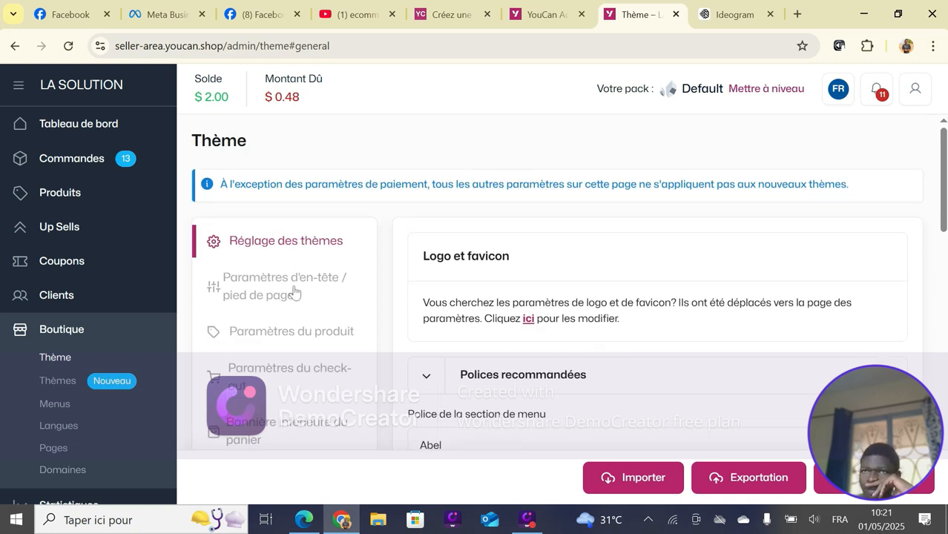
- Show the Paramètres d'en-tête / pied de page section down to the mobile header's #FFFFFFFF background and #000000FF button colour
click(294, 291)
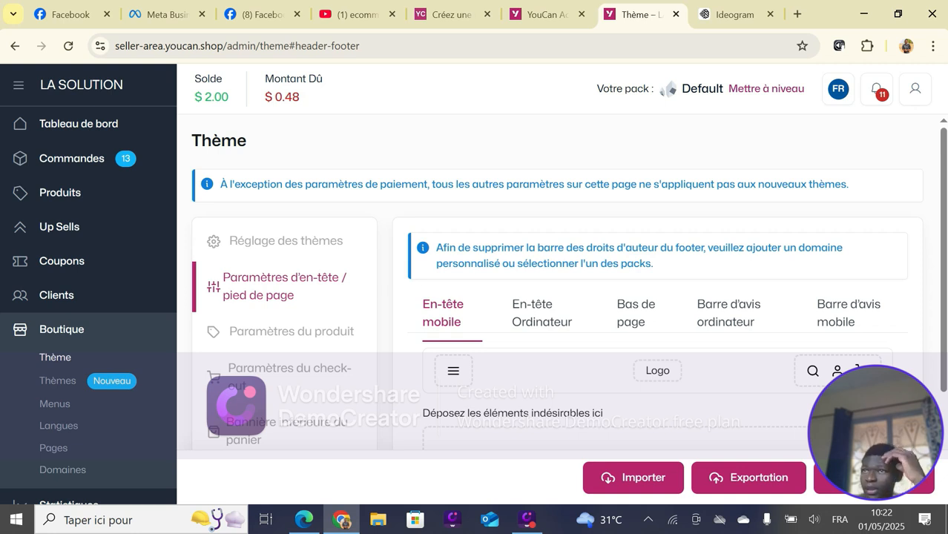
scroll(474, 258, down, 1)
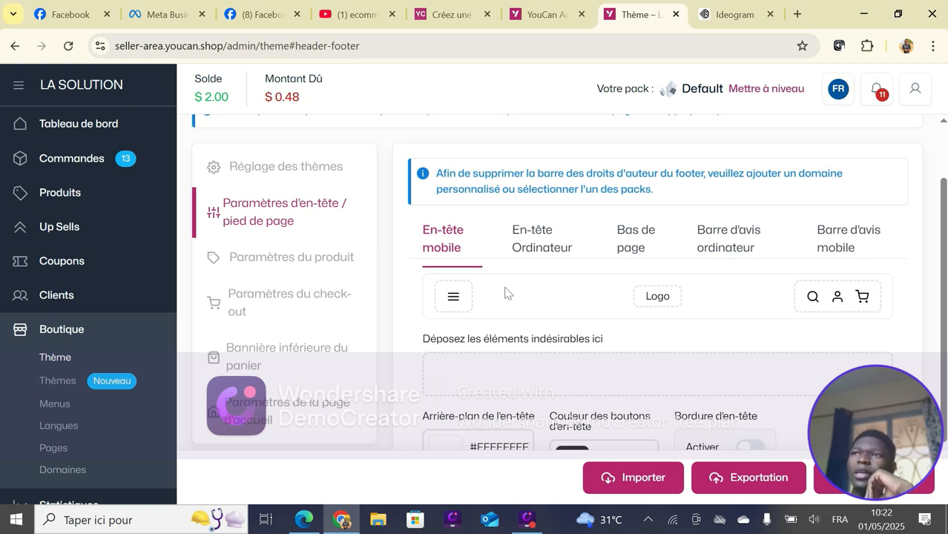
scroll(447, 248, down, 2)
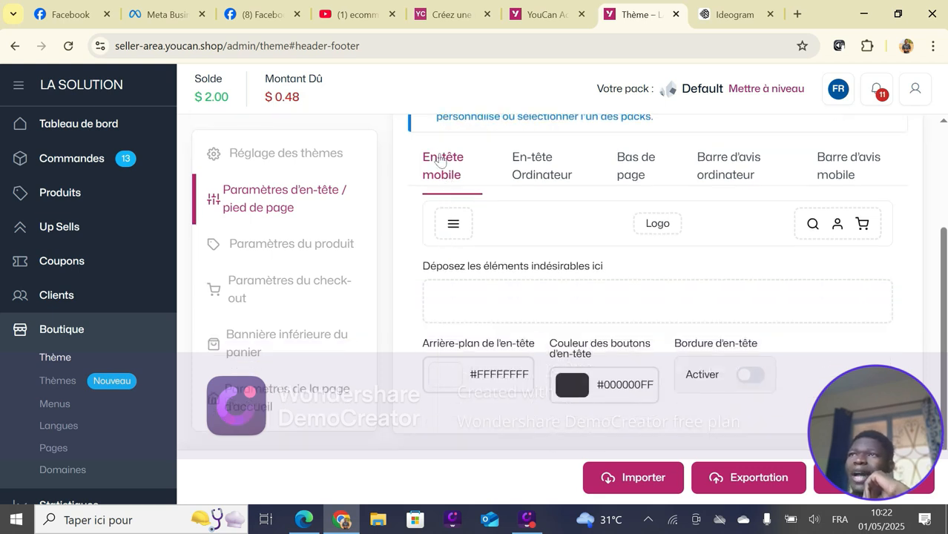
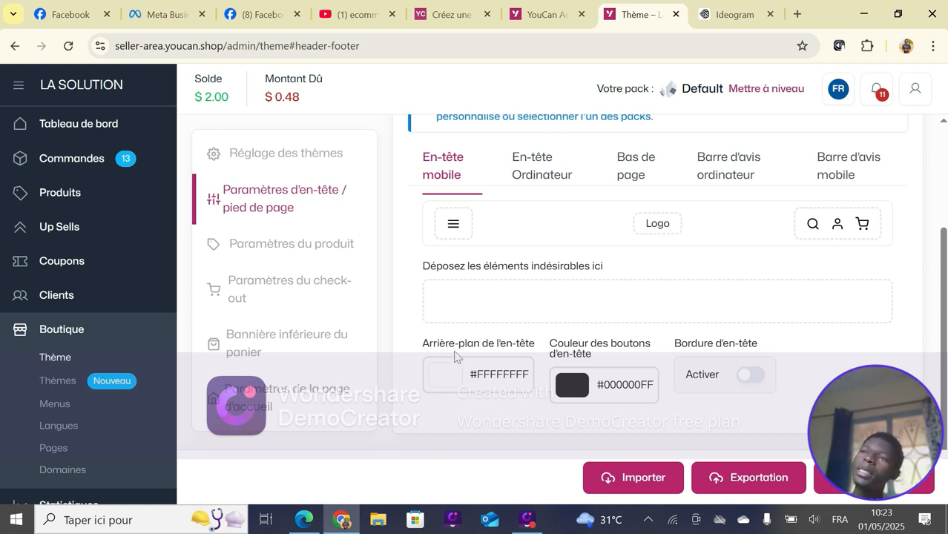
- Try a black mobile header background, then set it back to white
click(444, 376)
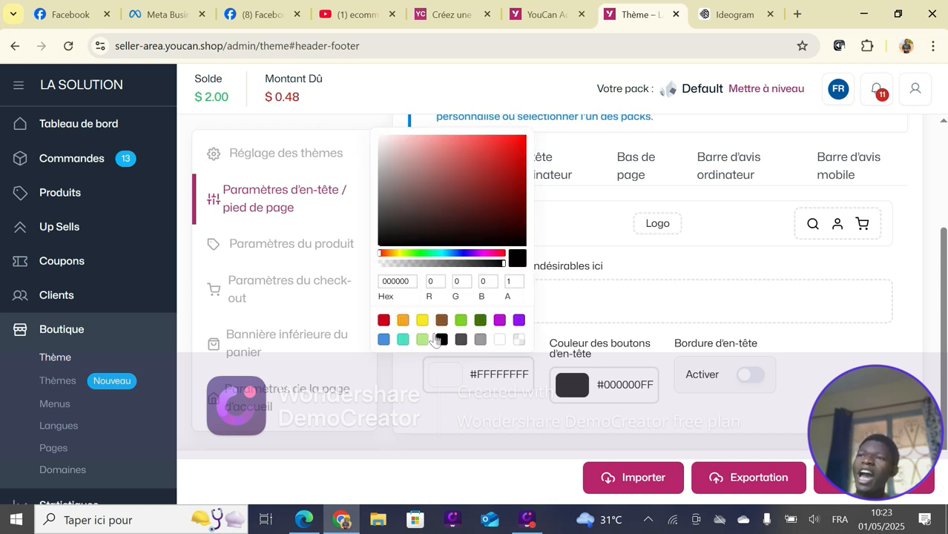
click(442, 342)
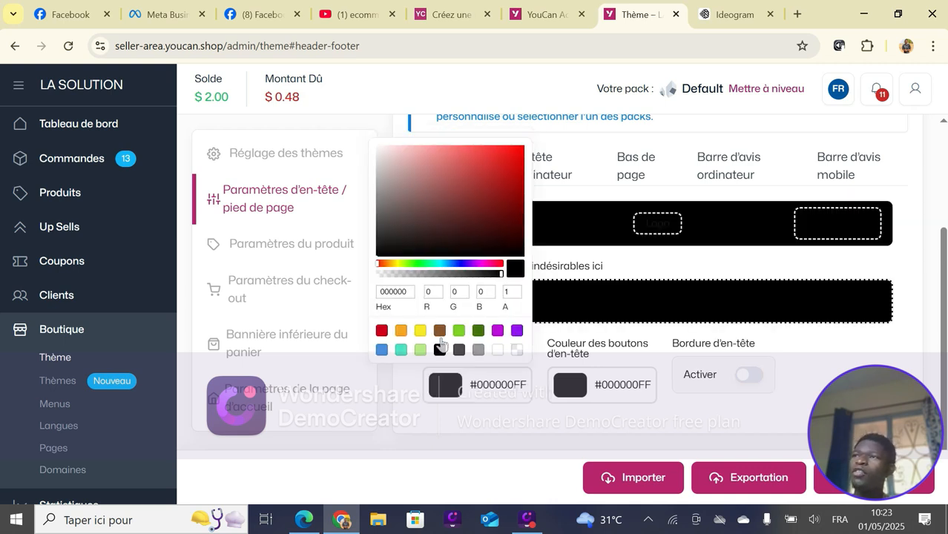
click(436, 420)
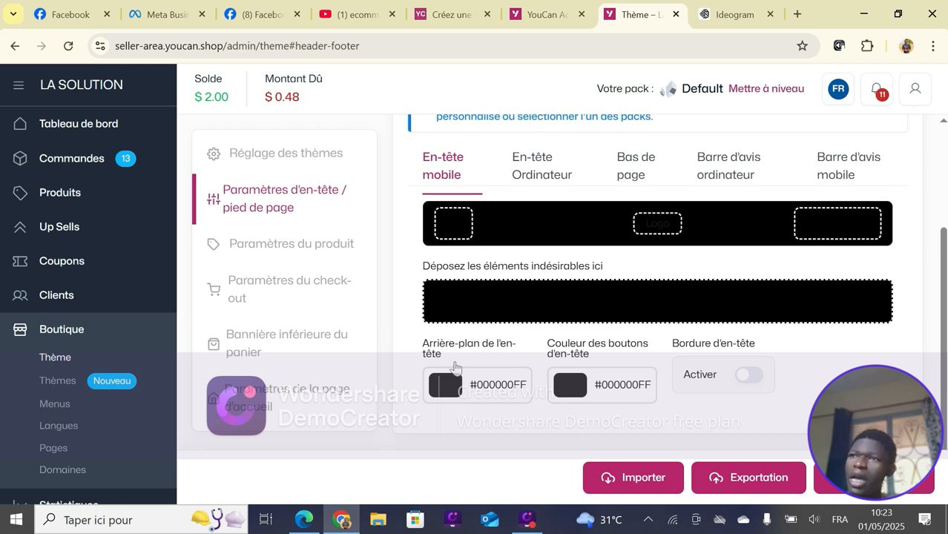
click(446, 385)
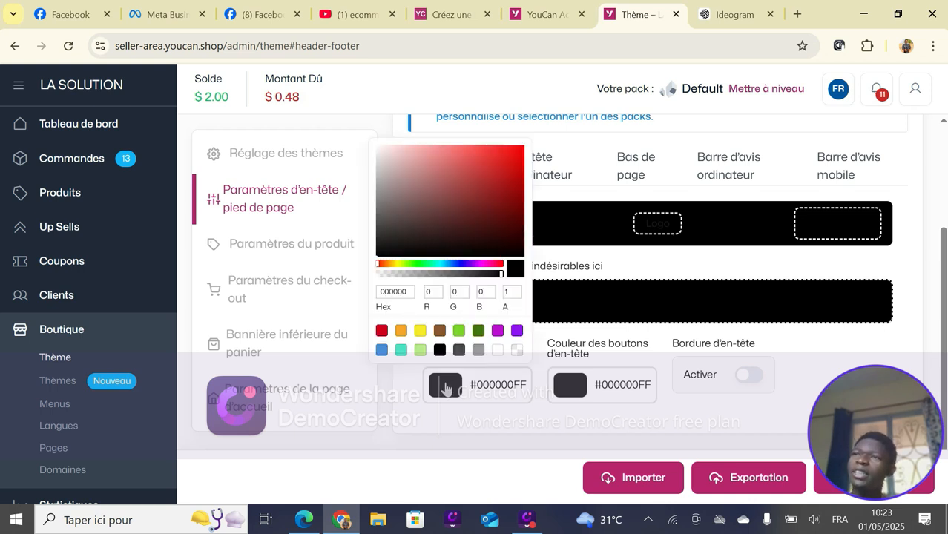
click(498, 349)
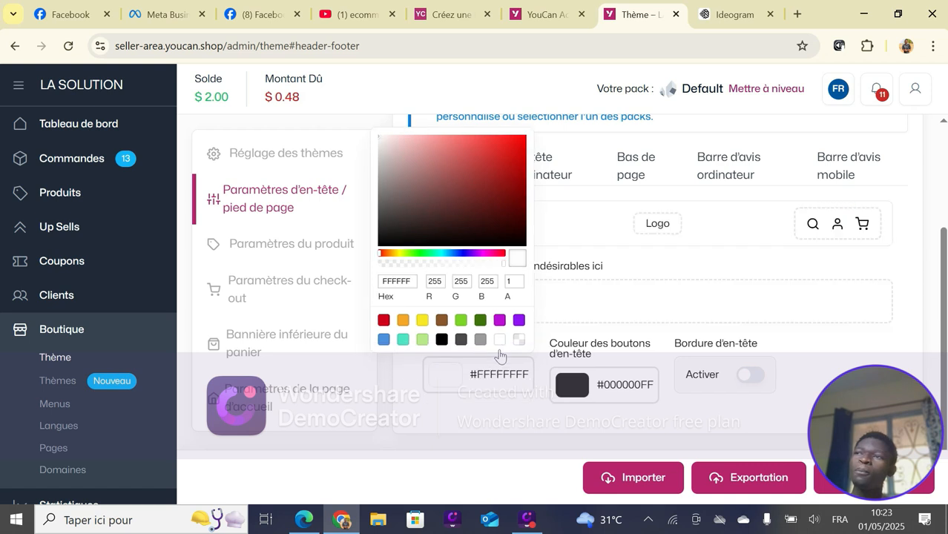
click(610, 356)
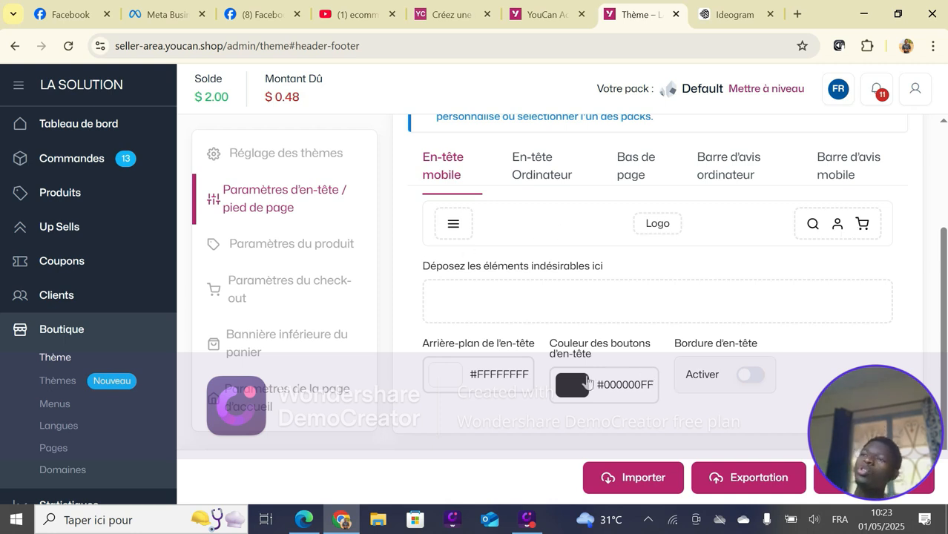
- Preview red, purple, dark grey, white, black, green, yellow and blue on the header buttons
click(558, 389)
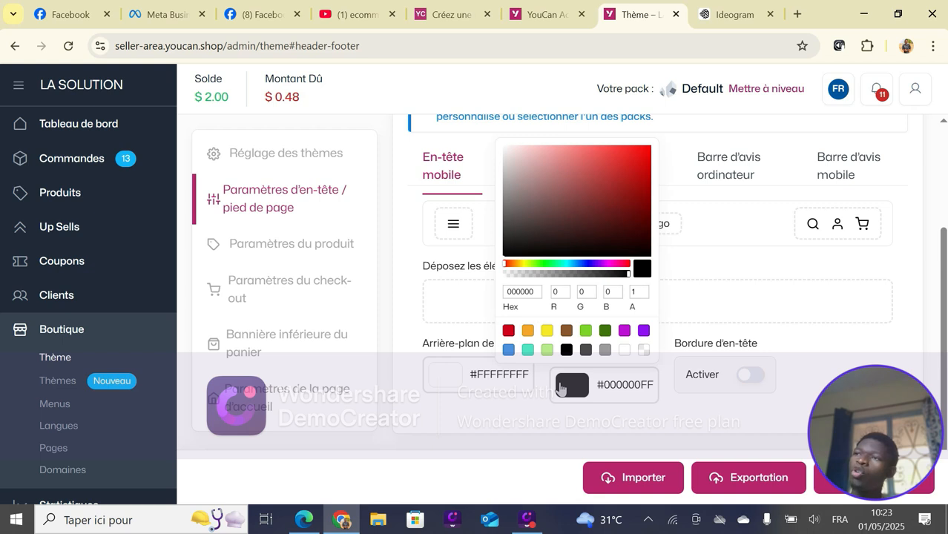
click(509, 330)
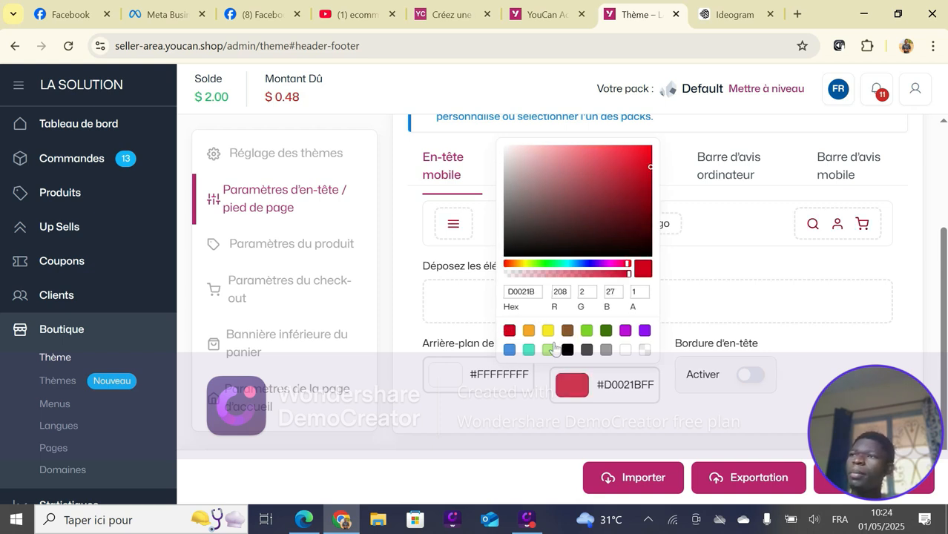
click(644, 330)
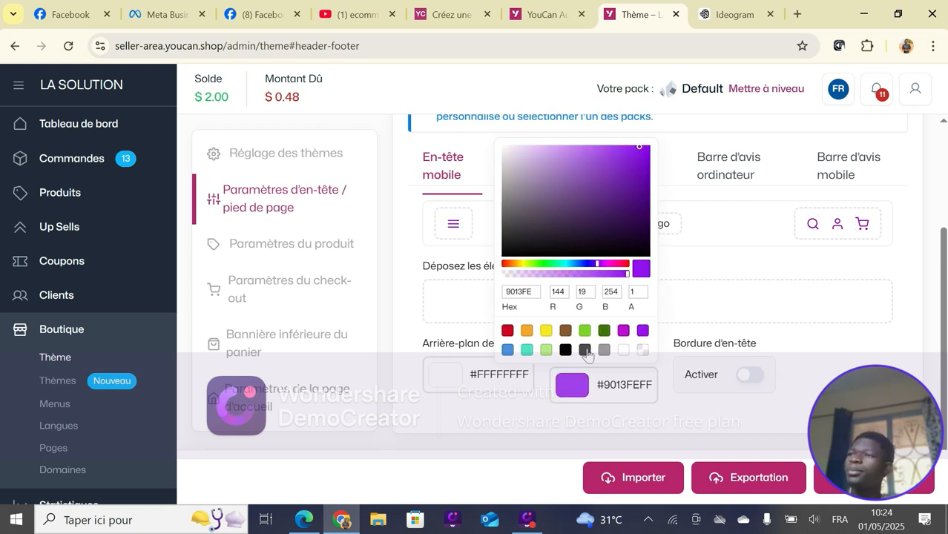
click(585, 350)
click(626, 350)
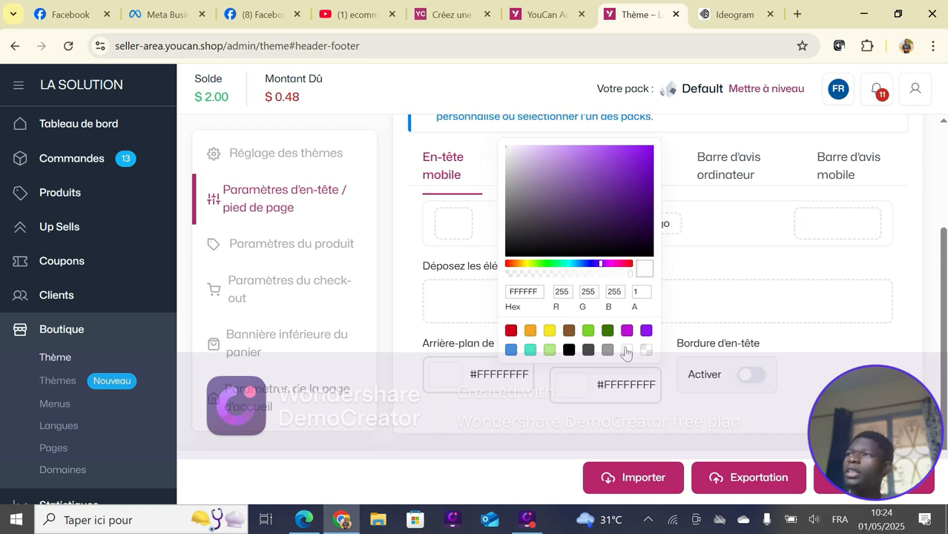
click(569, 351)
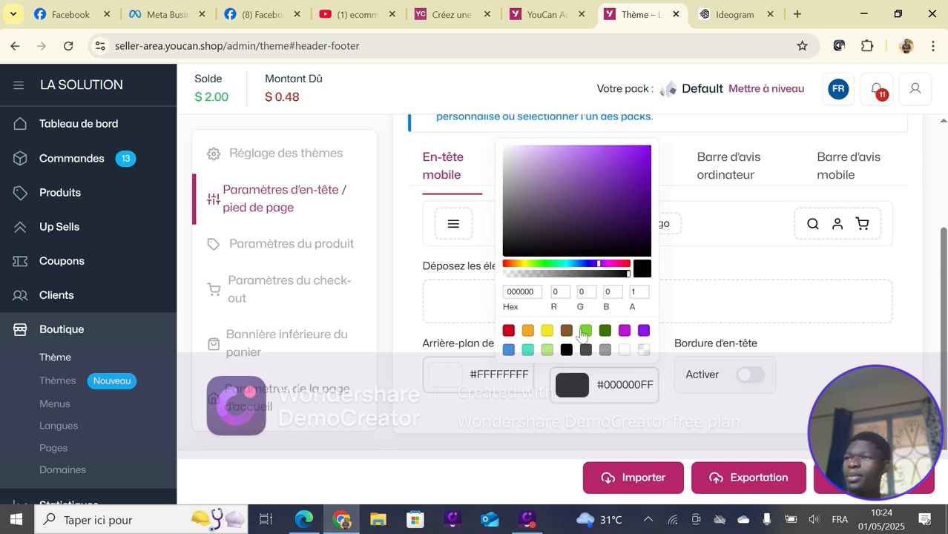
click(590, 332)
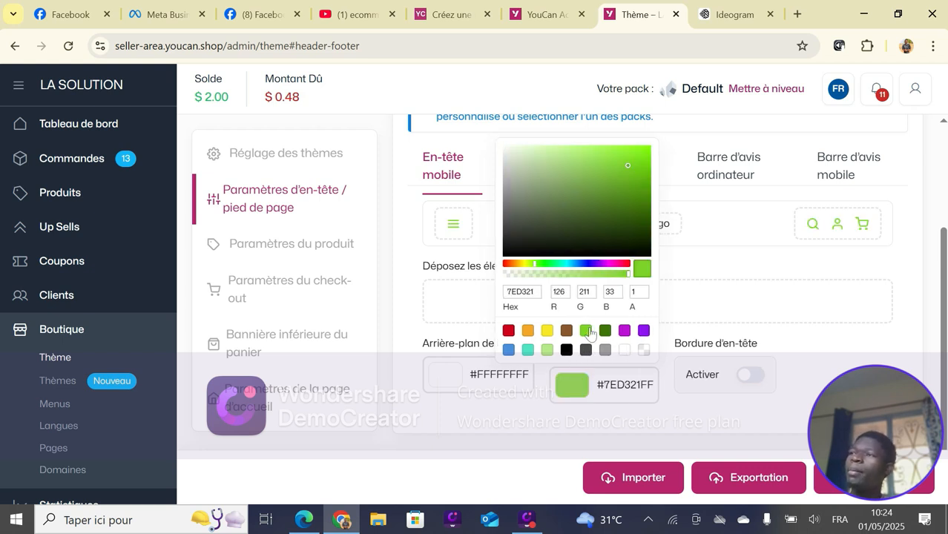
click(548, 332)
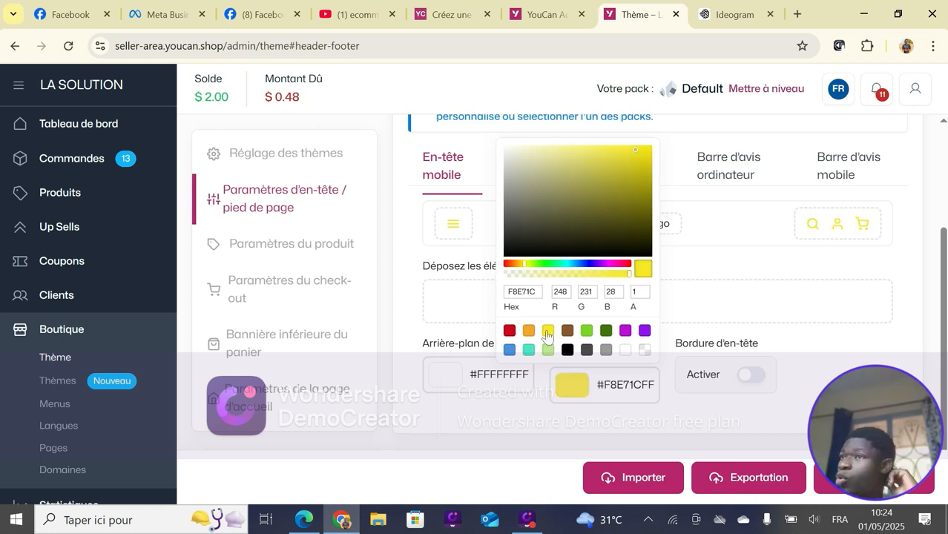
click(509, 350)
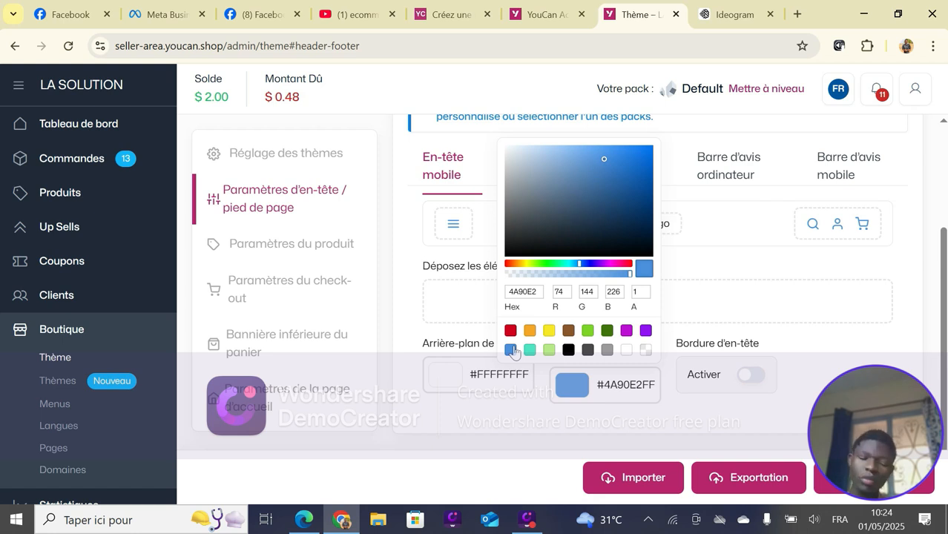
click(805, 335)
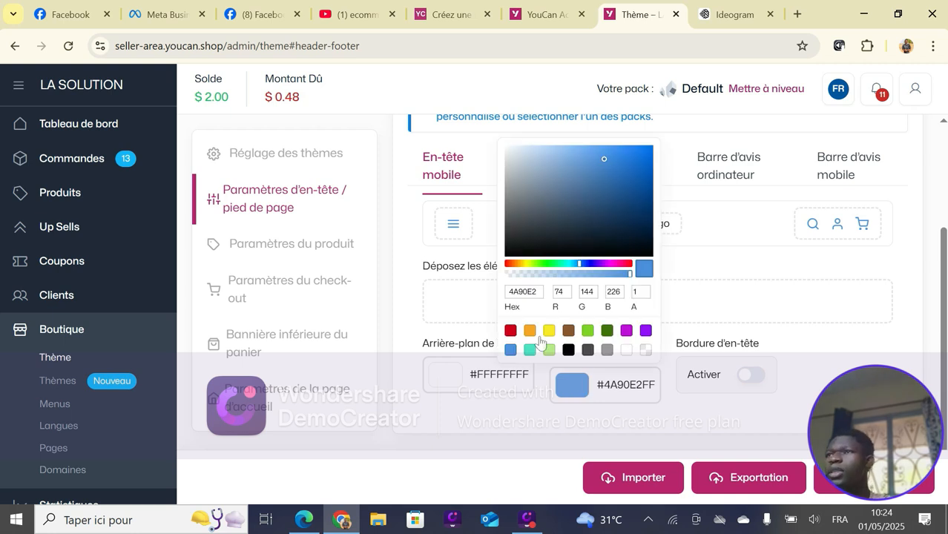
- Set the mobile header button colour to red (#D0021B), briefly rechecking black
click(512, 331)
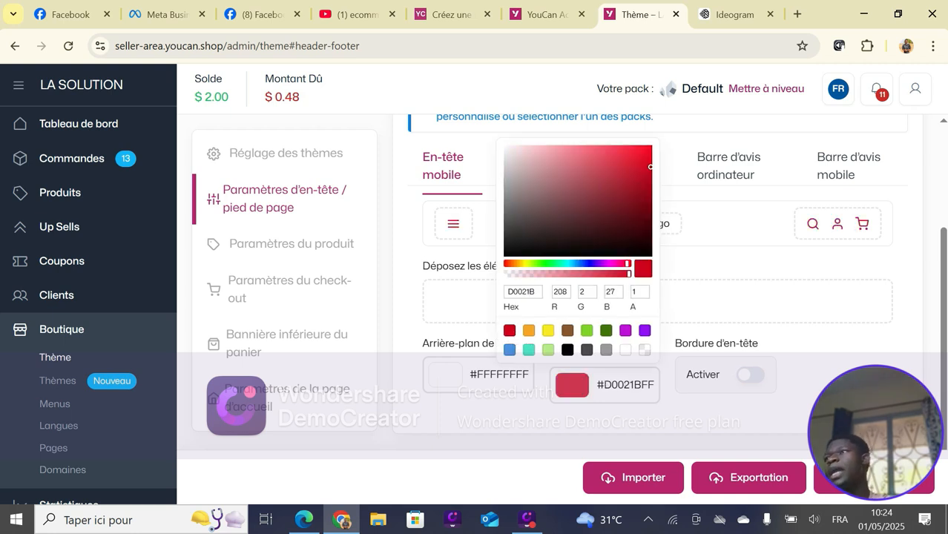
click(839, 407)
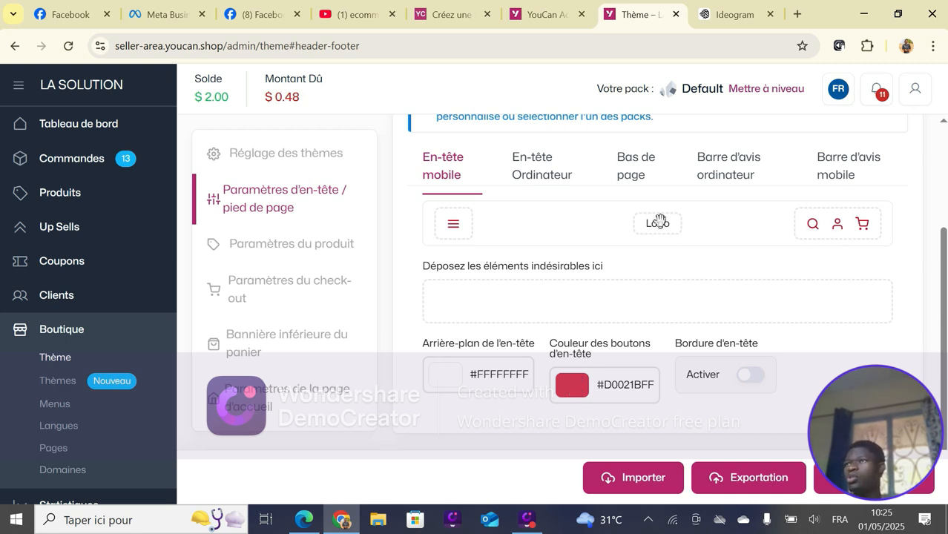
click(572, 385)
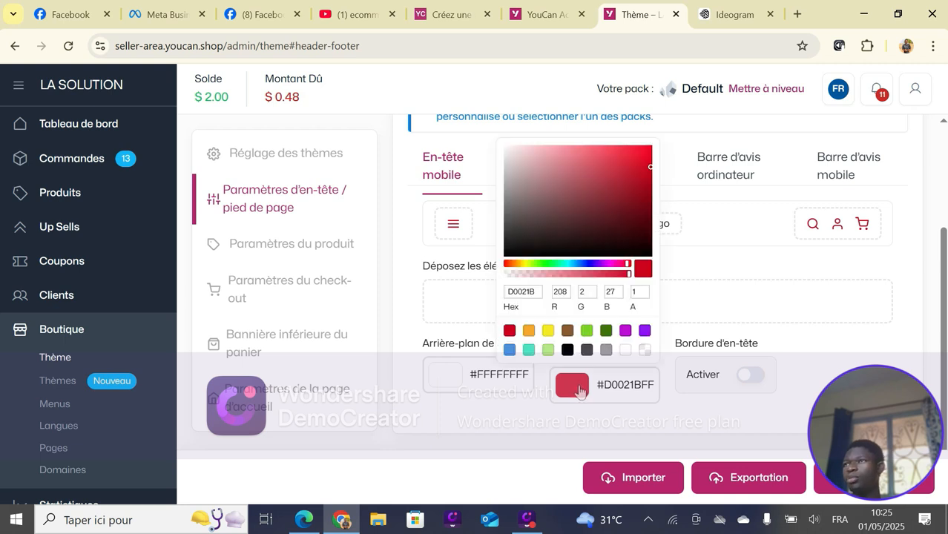
click(566, 349)
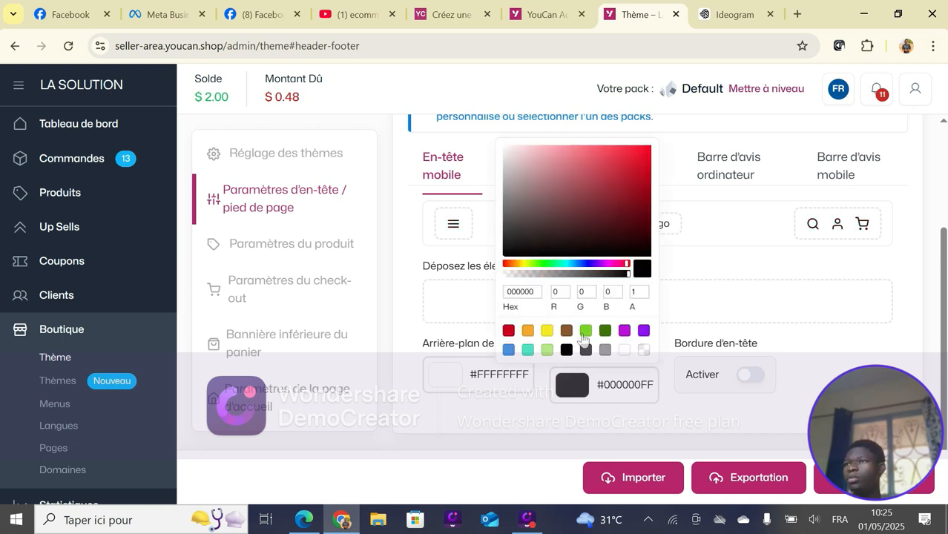
click(509, 331)
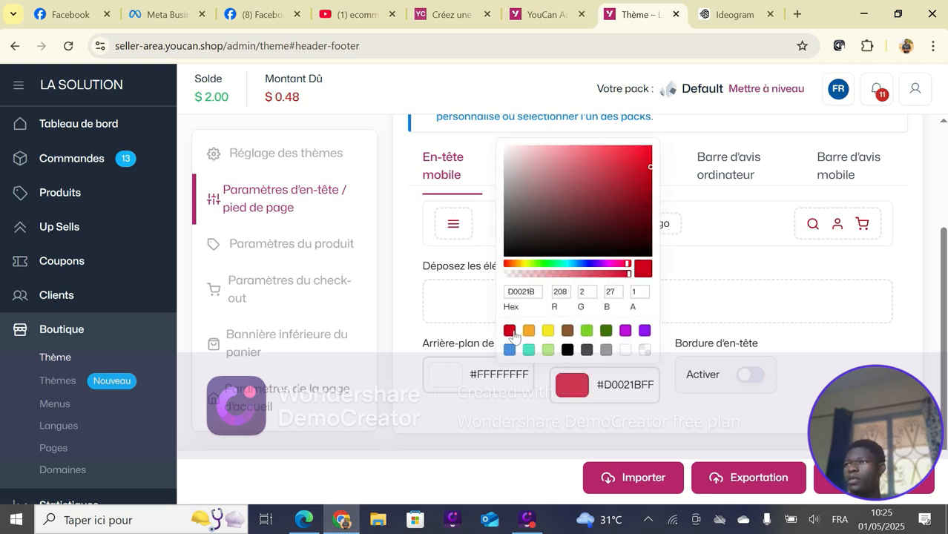
click(712, 408)
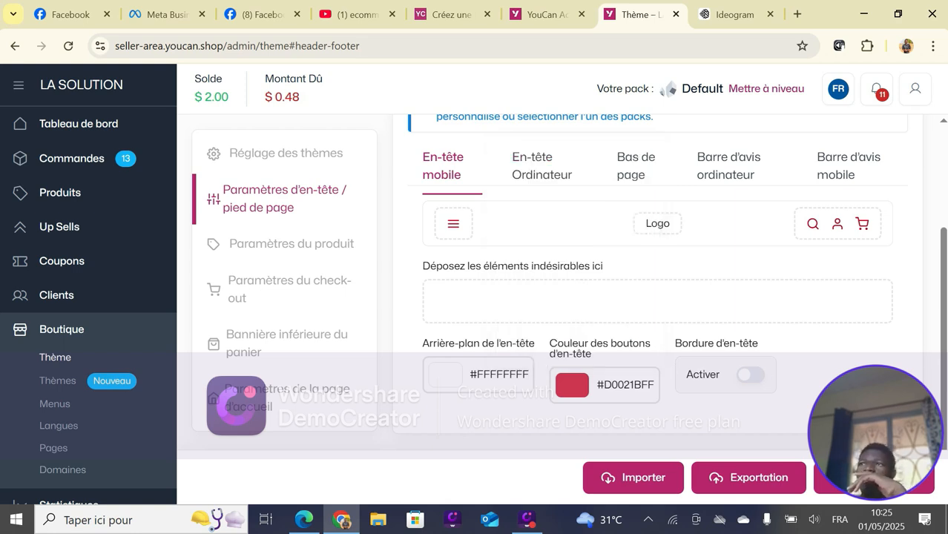
- Scroll the header settings and switch to the desktop header (En-tête Ordinateur) section
scroll(568, 355, up, 3)
scroll(568, 355, down, 3)
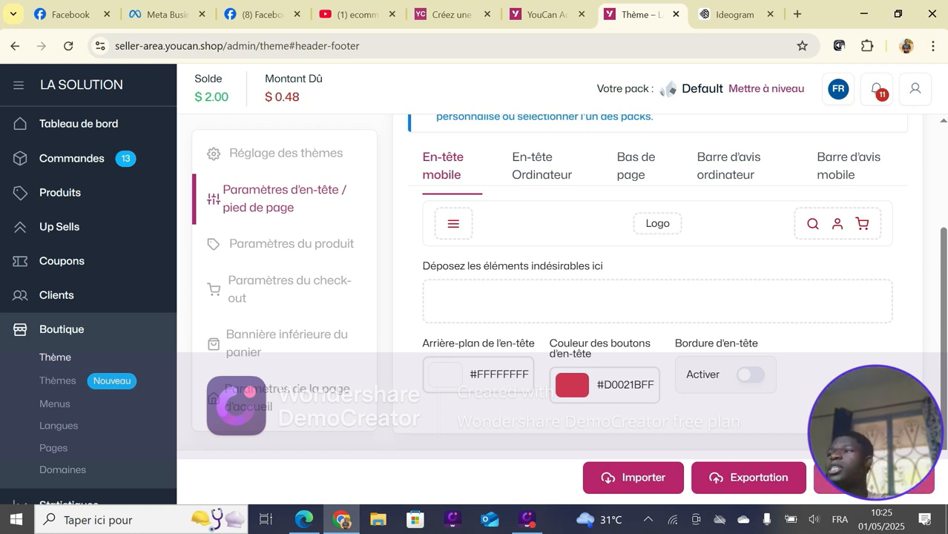
click(562, 161)
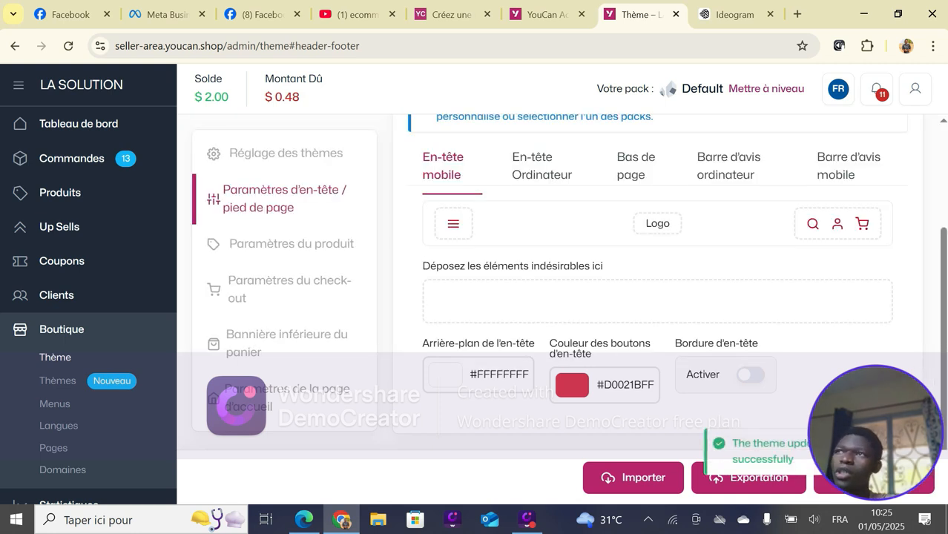
- Try green for the desktop header background, then set it to white
click(533, 178)
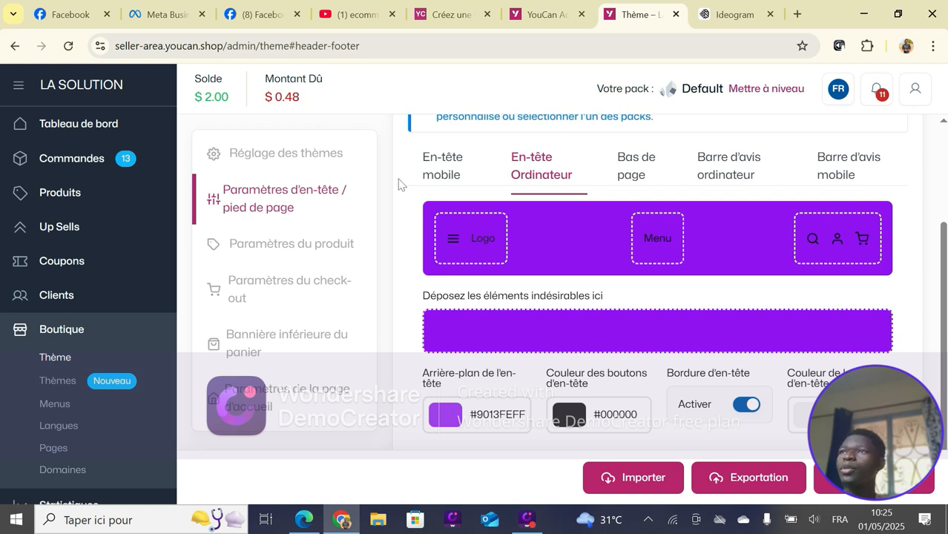
scroll(549, 219, down, 1)
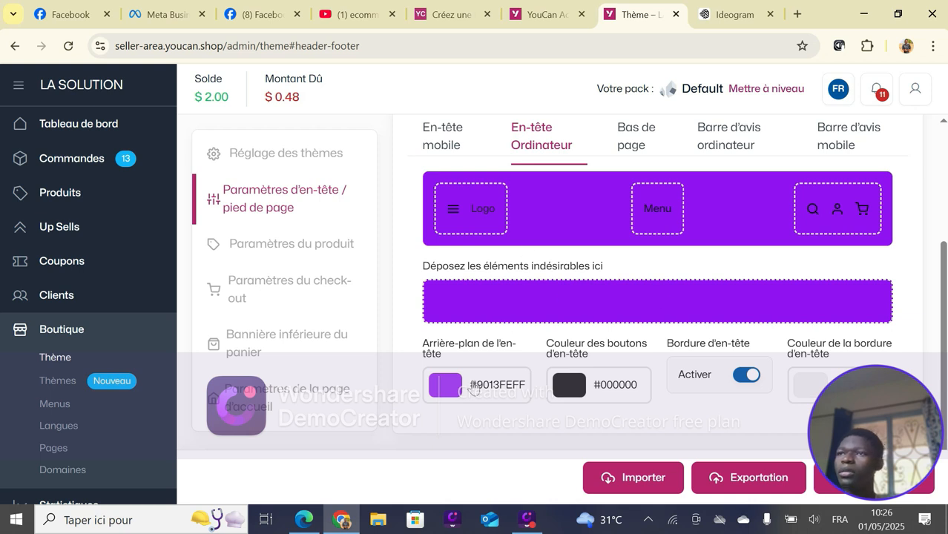
click(447, 385)
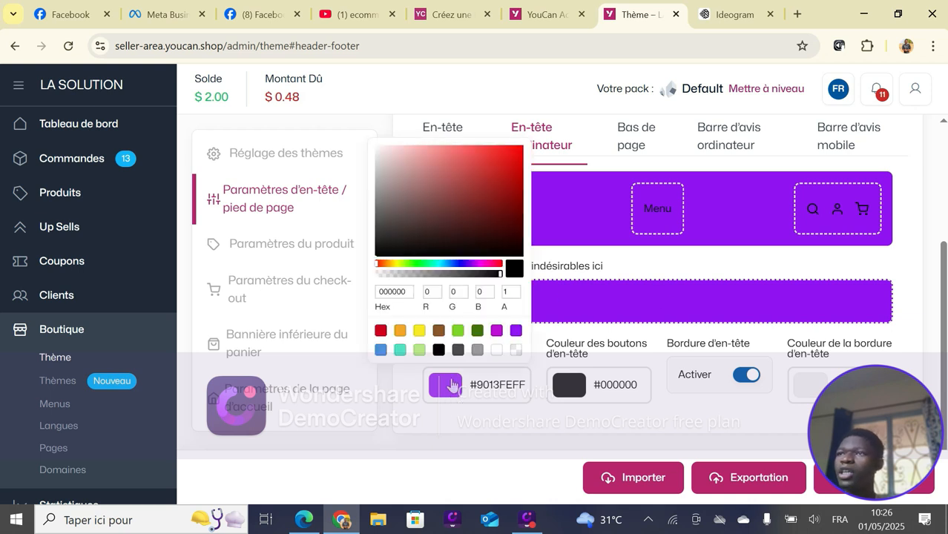
click(459, 331)
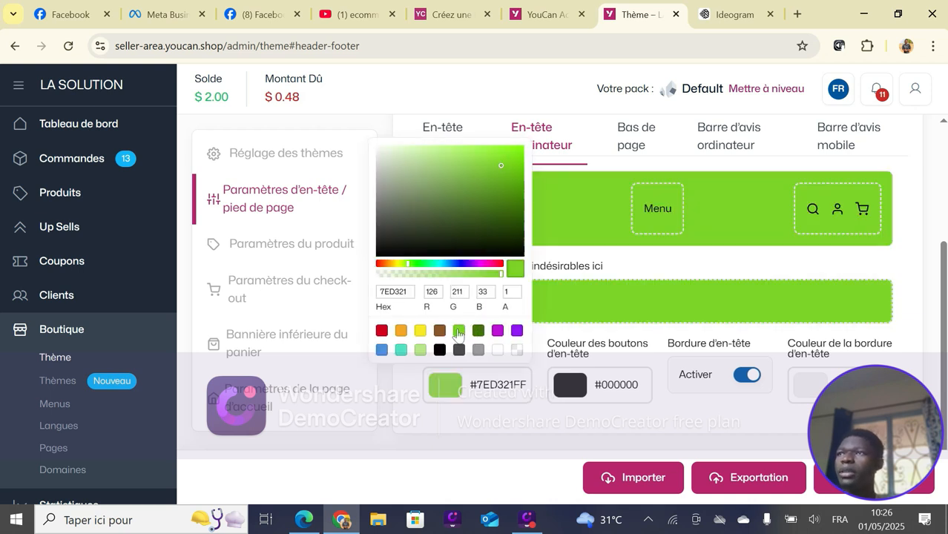
click(497, 350)
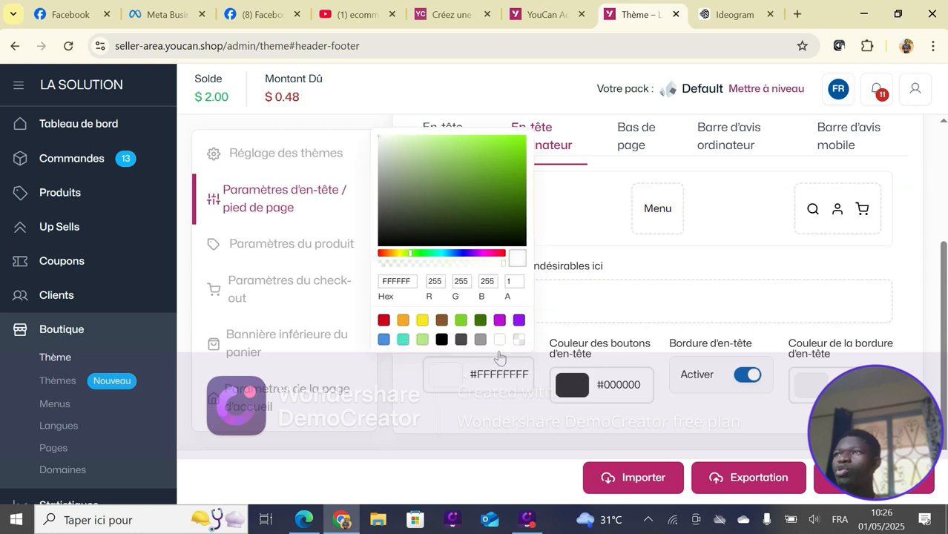
- Set the desktop header buttons to purple after trying red and black
click(564, 395)
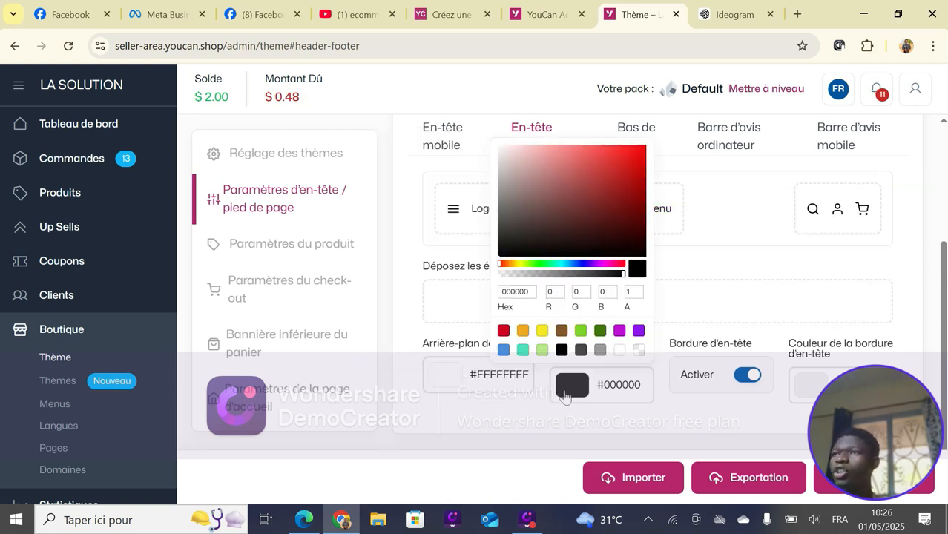
click(503, 331)
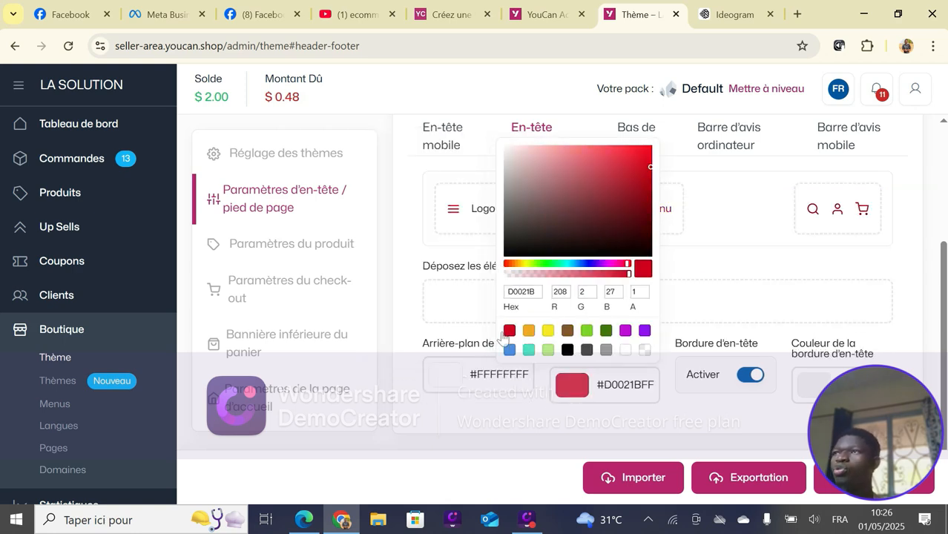
click(567, 350)
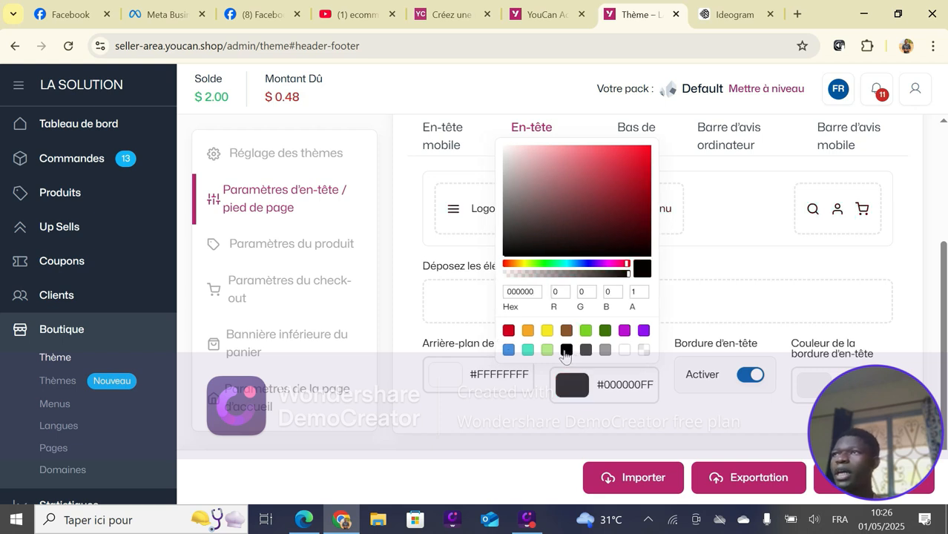
click(643, 331)
click(678, 416)
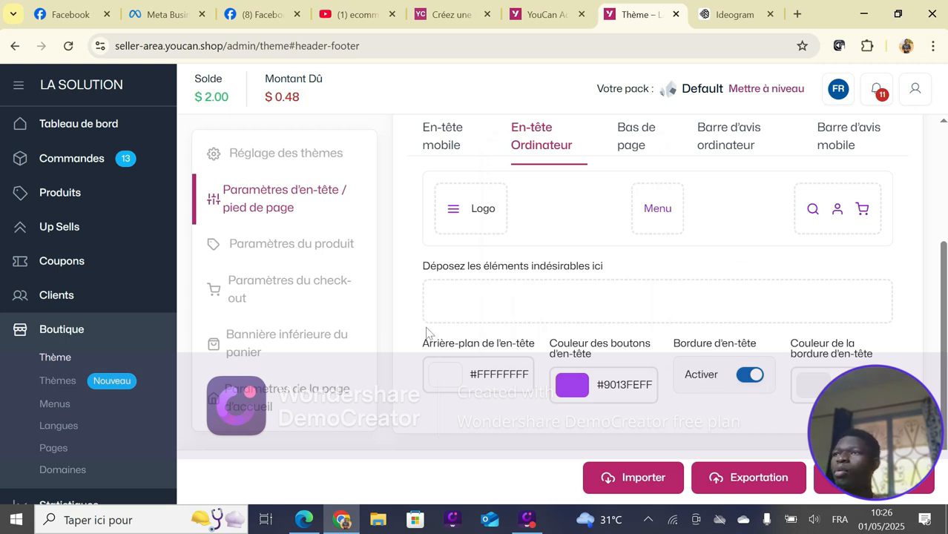
- Try blue, purple and white for the header border, then switch the border off
click(750, 380)
click(751, 377)
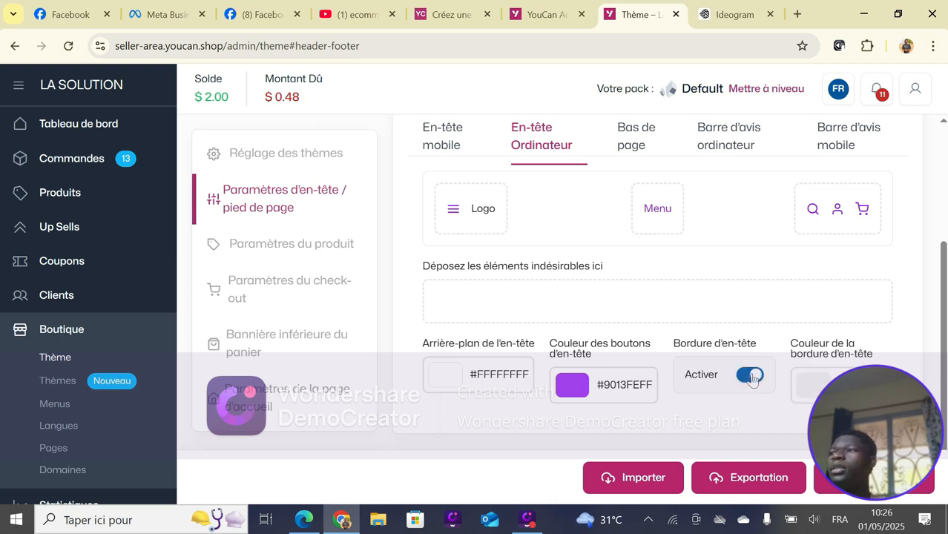
click(755, 379)
click(755, 378)
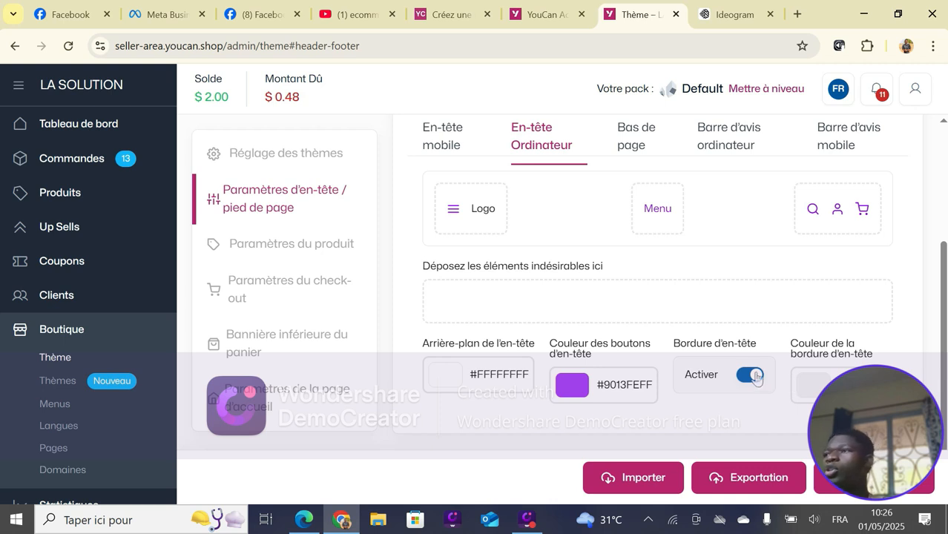
click(757, 378)
click(756, 379)
click(813, 393)
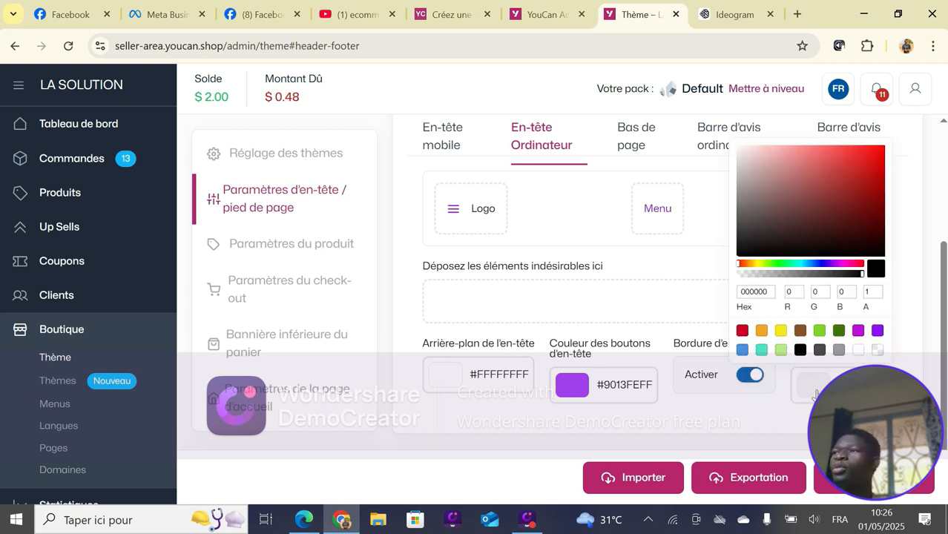
click(743, 350)
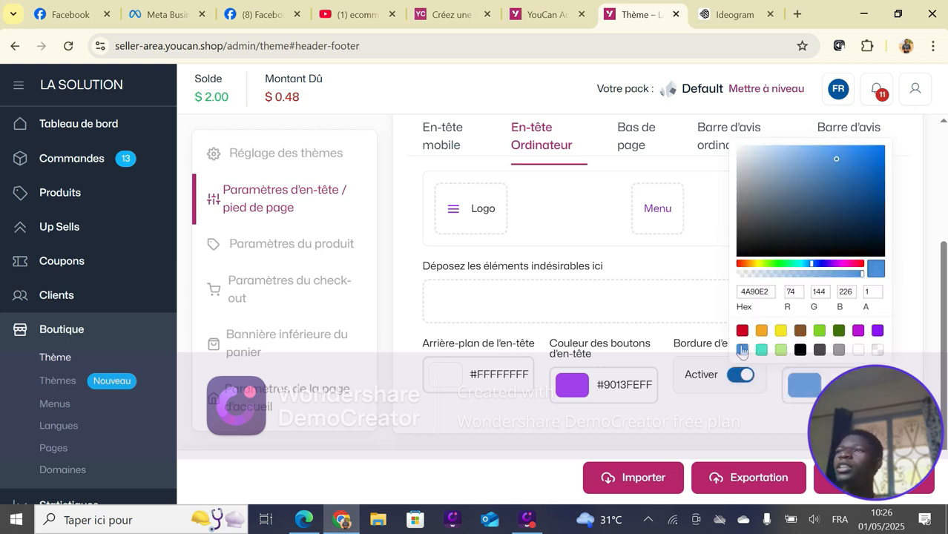
click(878, 331)
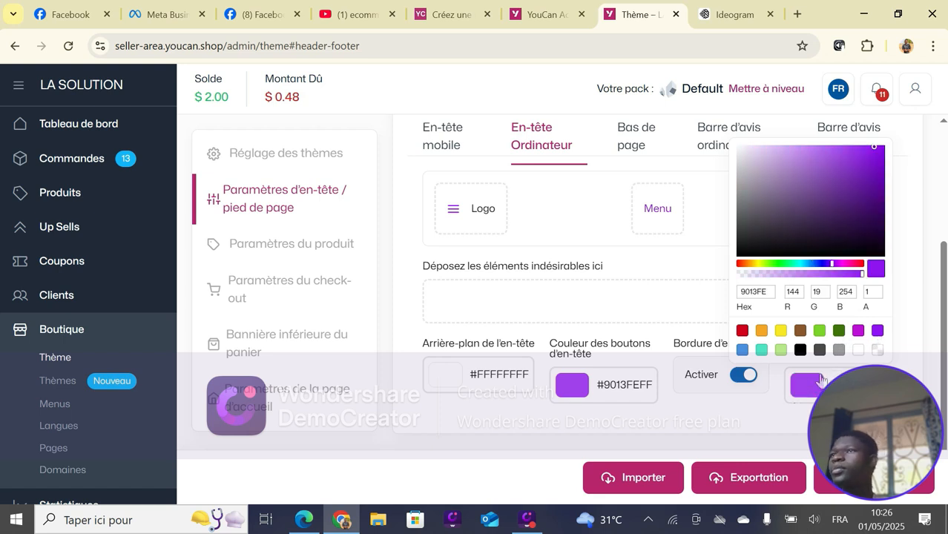
click(858, 350)
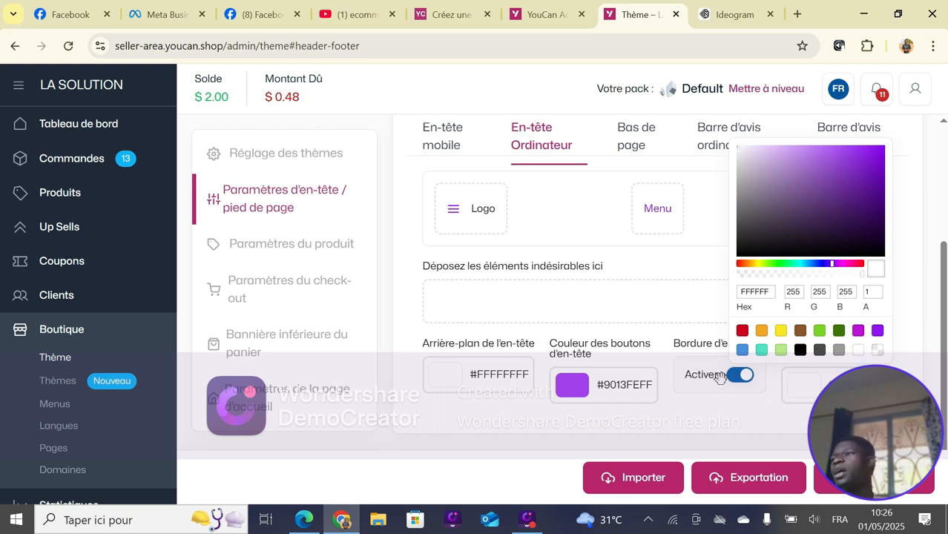
click(745, 381)
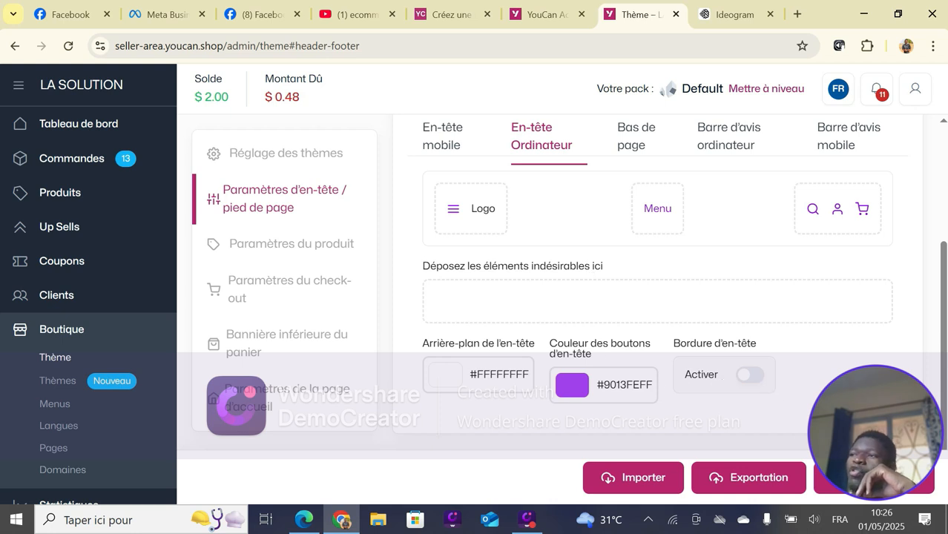
- Save the theme, then review the footer, desktop and mobile announcement bar settings
click(874, 478)
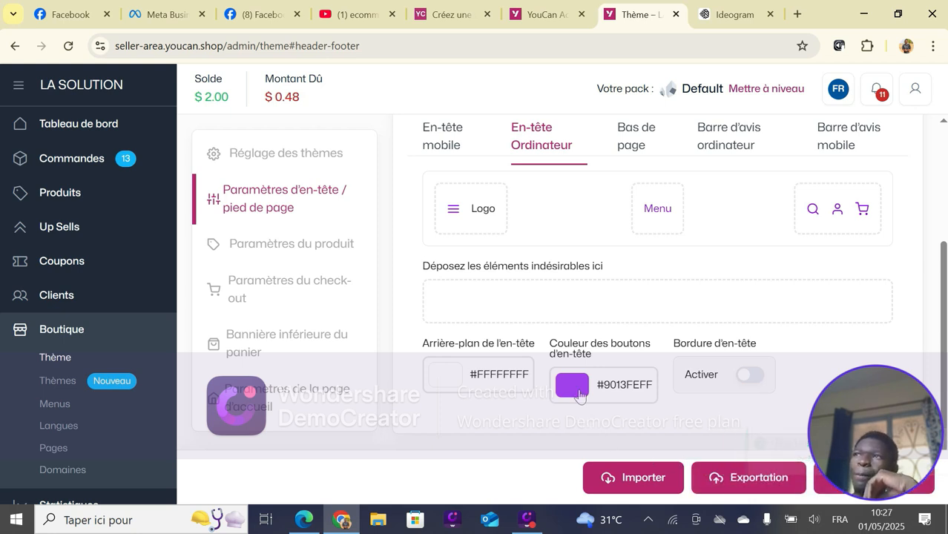
click(631, 132)
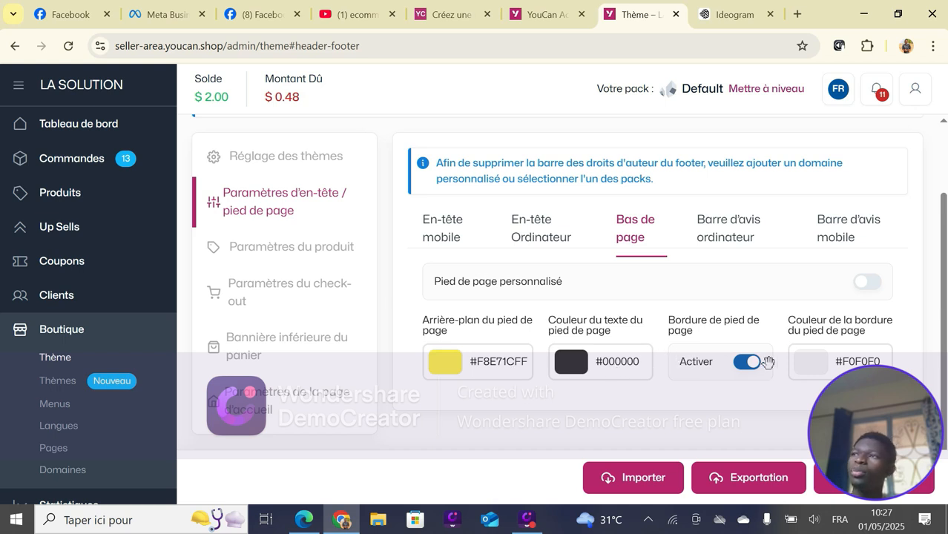
click(726, 237)
scroll(727, 239, down, 1)
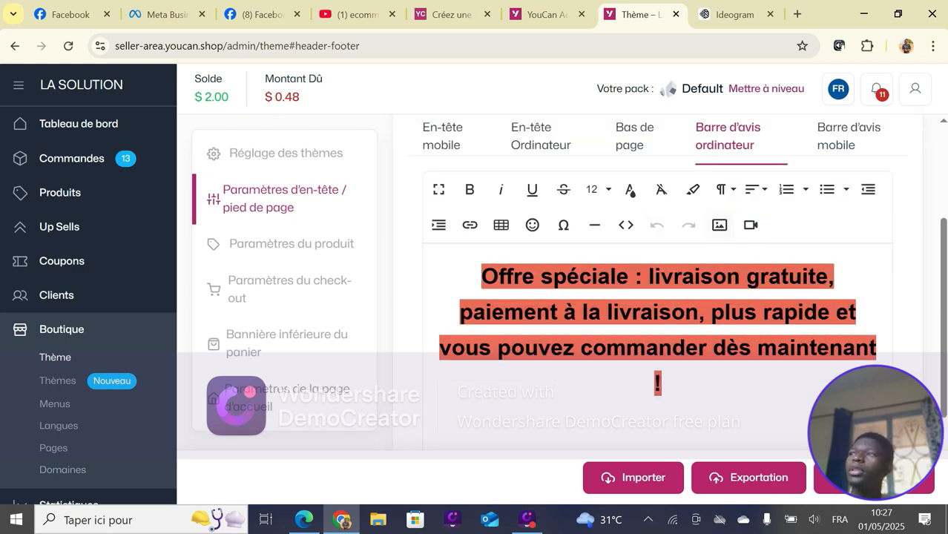
click(834, 128)
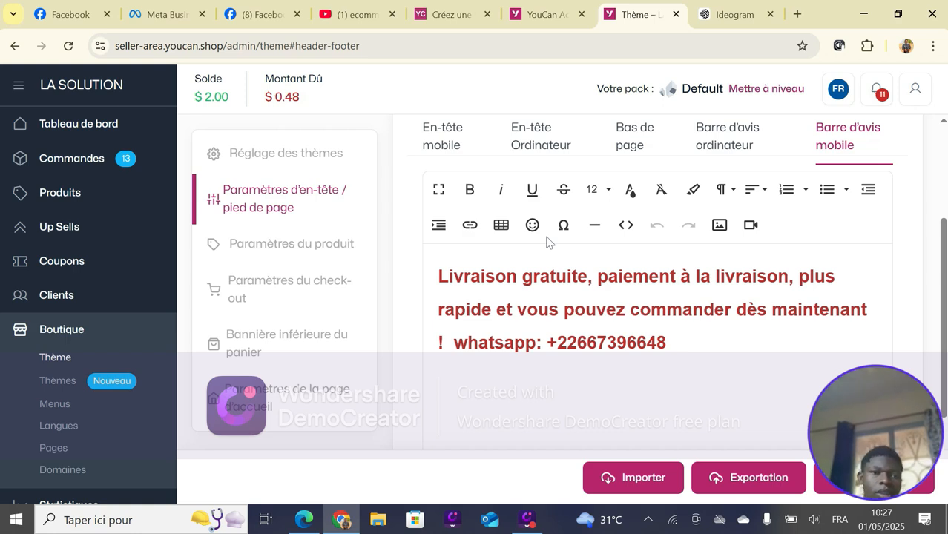
- Log in to YouCan and open the LA SOLUTION store's admin
click(479, 10)
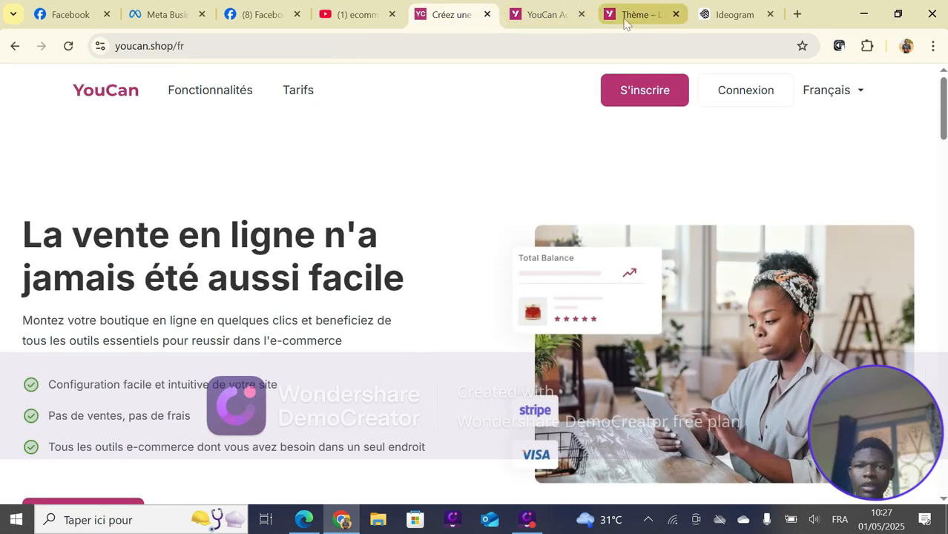
click(546, 15)
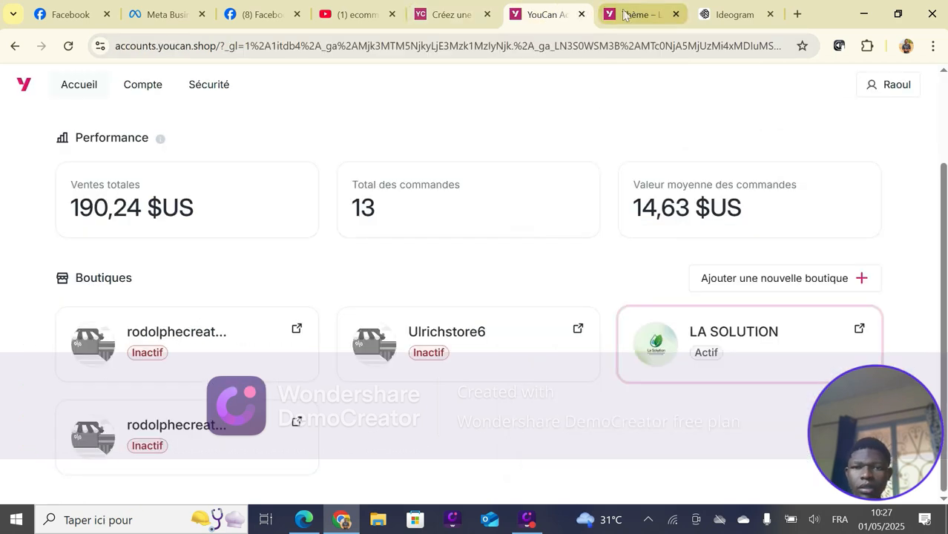
click(631, 13)
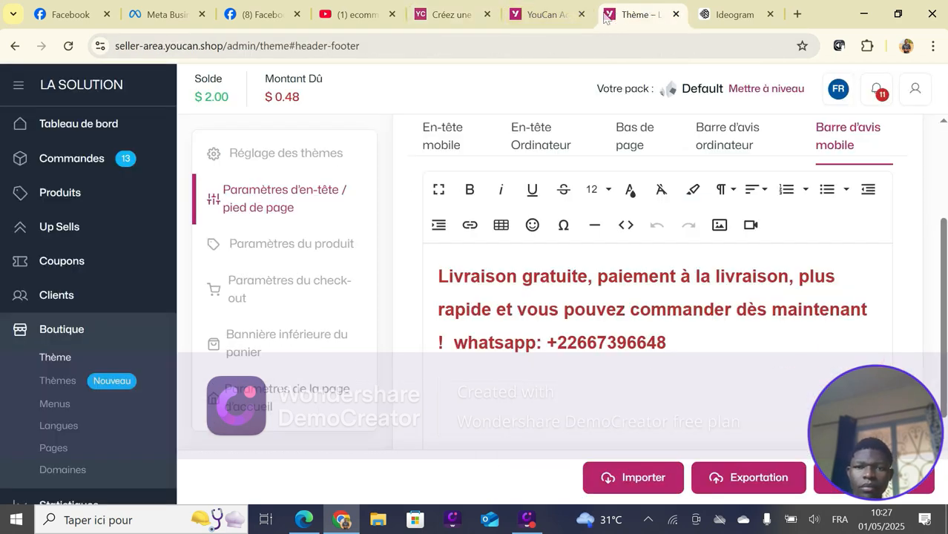
click(446, 15)
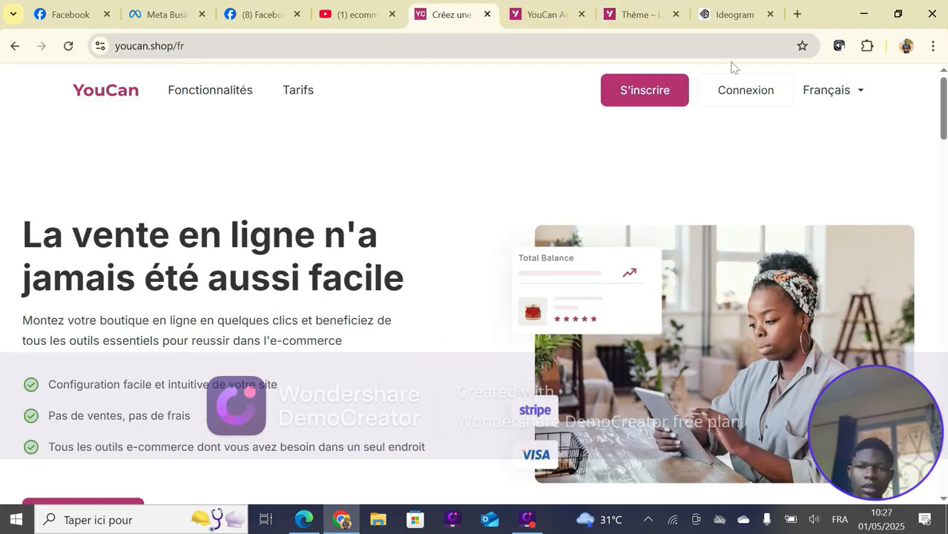
click(740, 92)
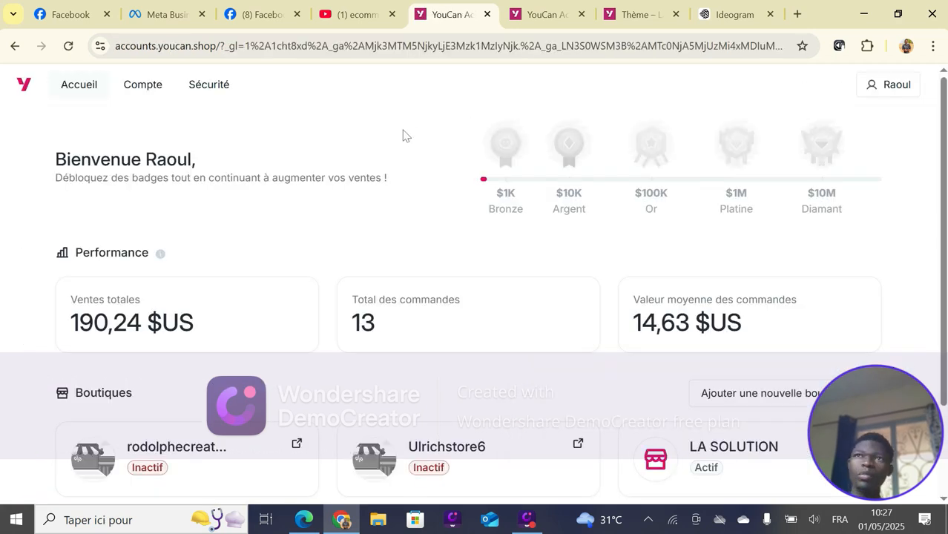
scroll(750, 312, down, 1)
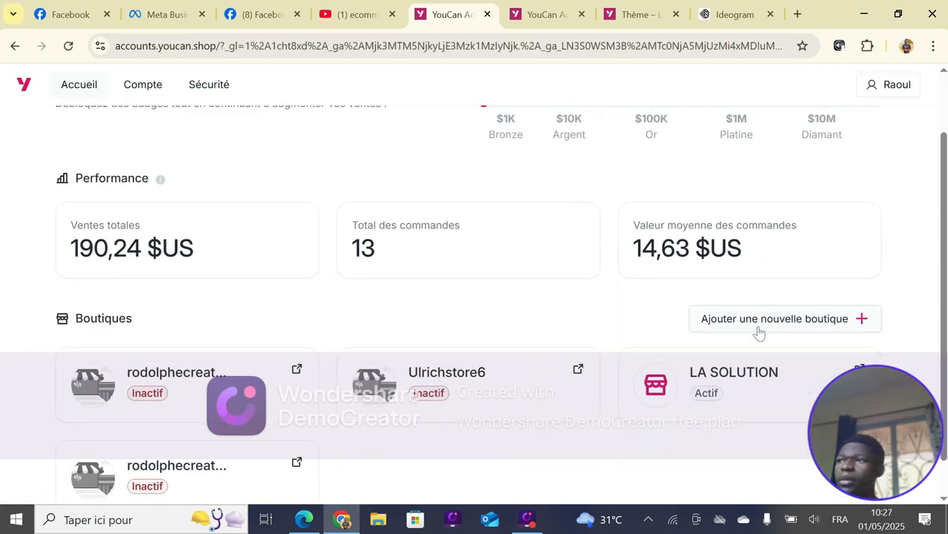
click(751, 399)
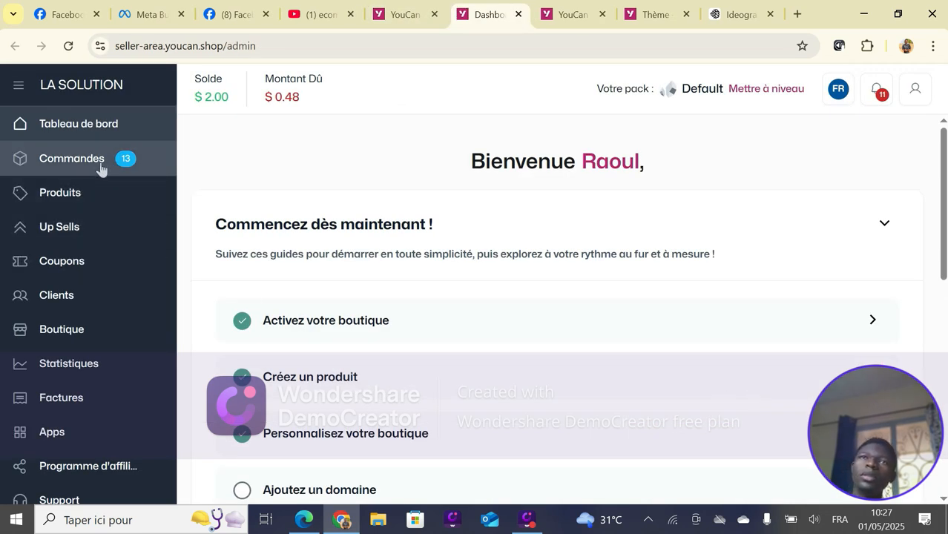
- Go to Produits > Tous les produits and view POUDRE LA SOLUTION's live page
click(92, 196)
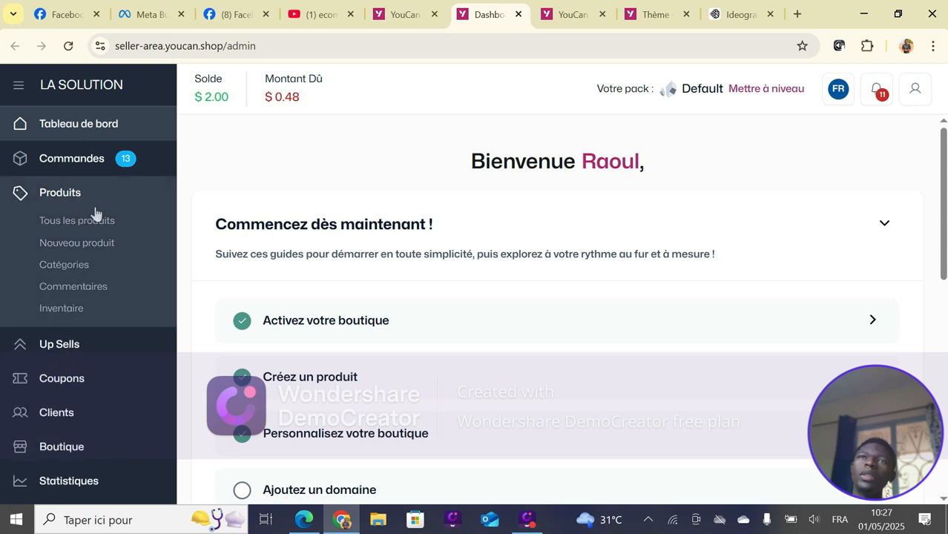
click(95, 228)
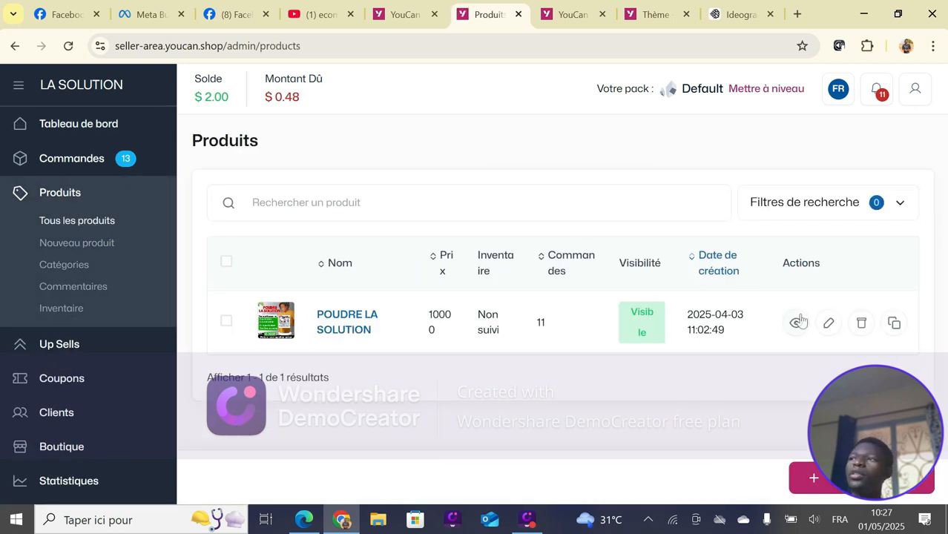
click(797, 324)
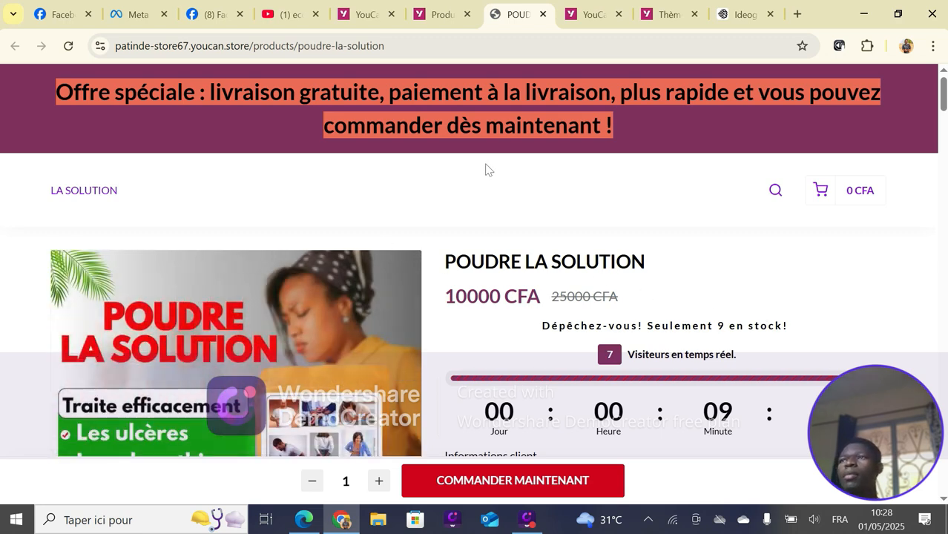
- Scroll the live product page, check the other browser tabs, and return to Thème settings
scroll(485, 169, down, 2)
scroll(495, 166, up, 2)
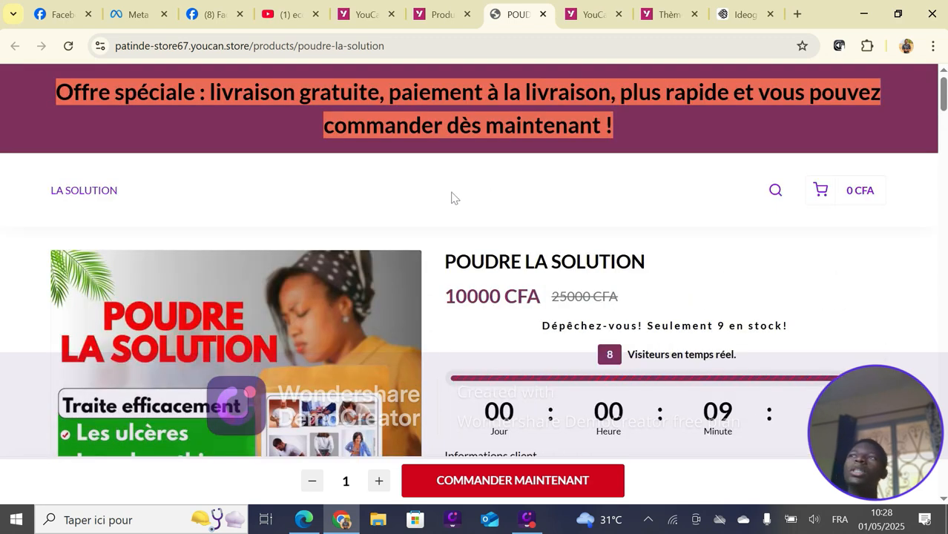
click(672, 13)
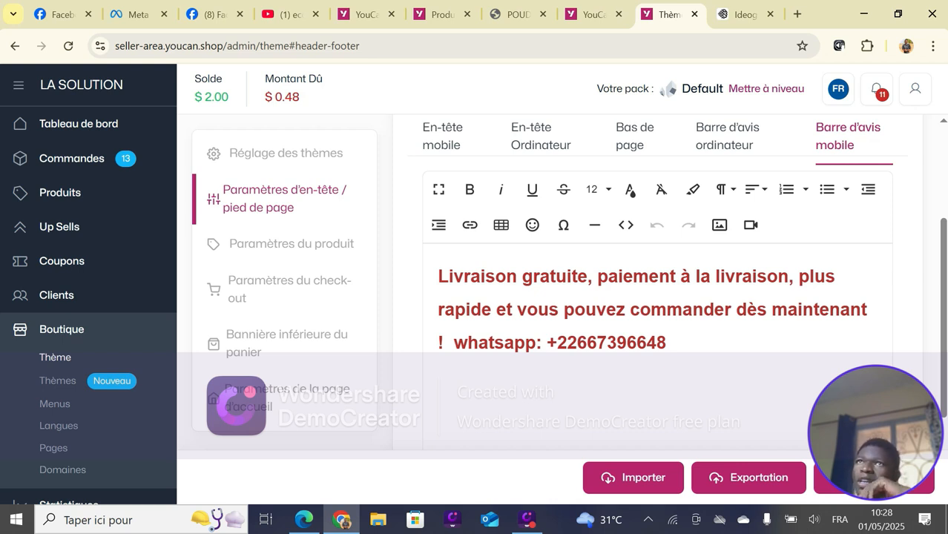
click(590, 12)
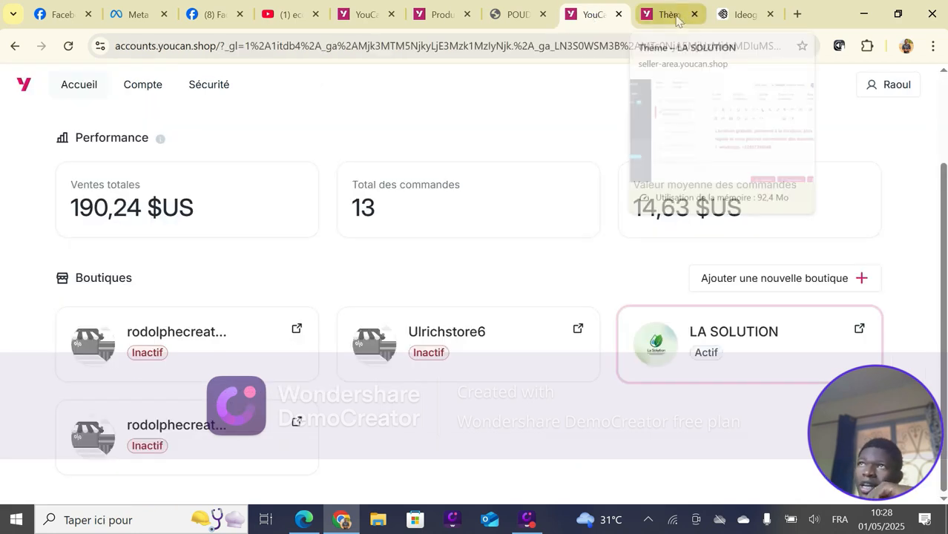
click(431, 16)
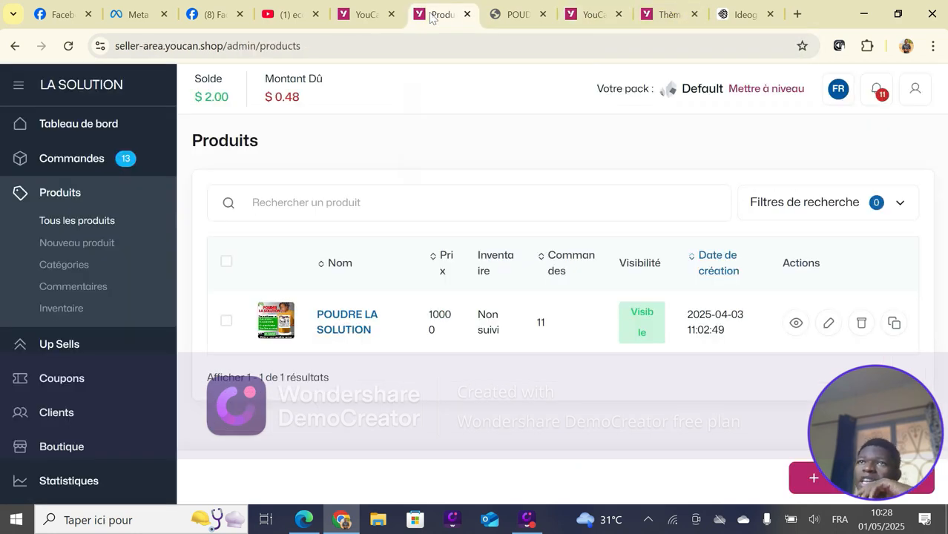
click(517, 14)
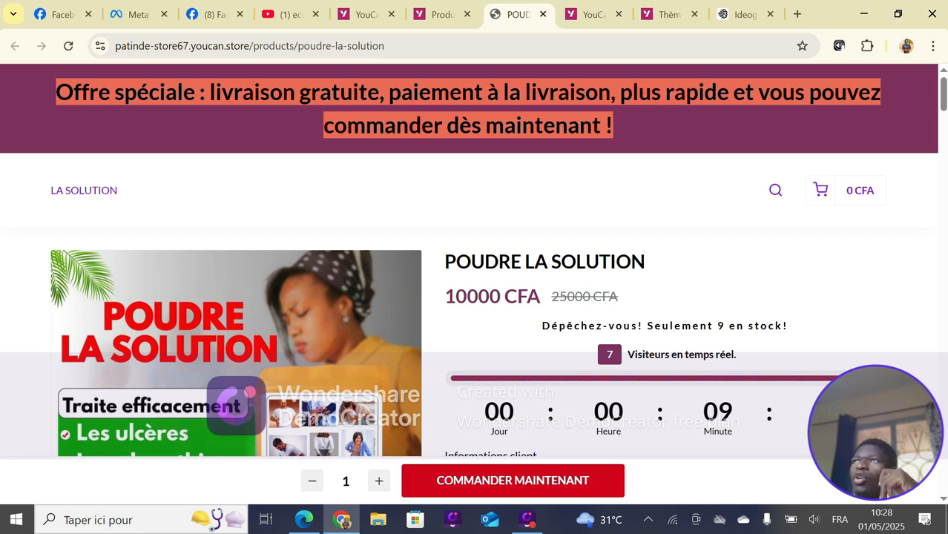
click(667, 13)
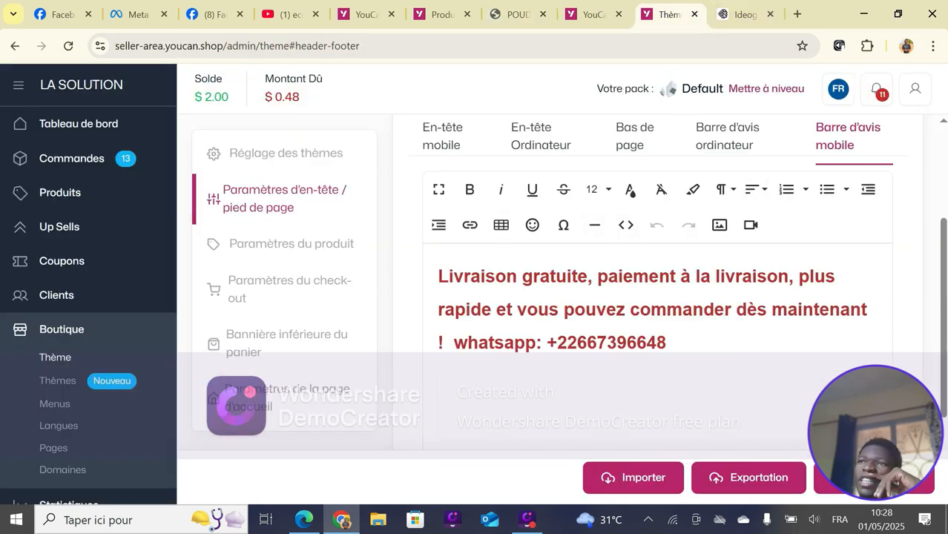
- Select the mobile notice text and compare it with the live product page
drag(438, 276, 668, 343)
click(667, 343)
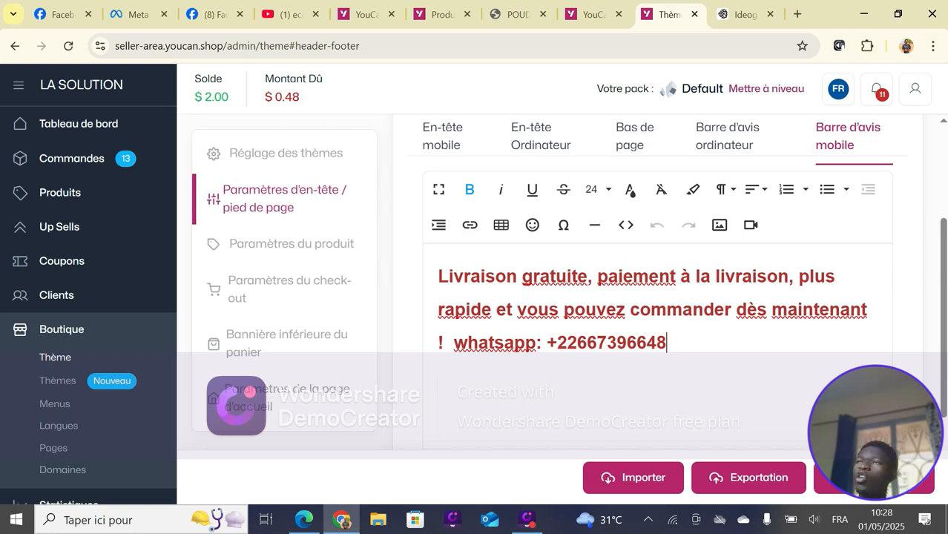
click(520, 17)
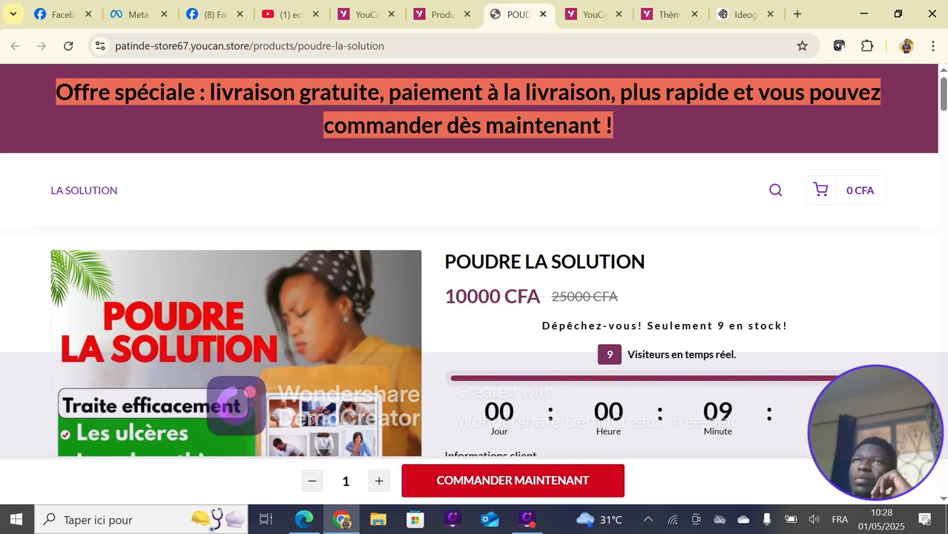
click(661, 15)
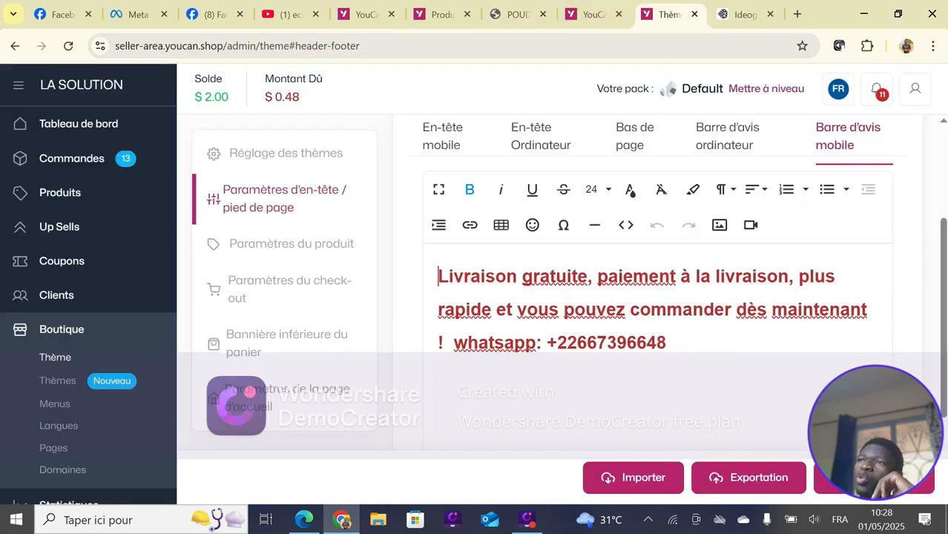
- Copy the mobile notice text, delete it, and paste it back as plain text
drag(439, 276, 666, 342)
key(ctrl+c)
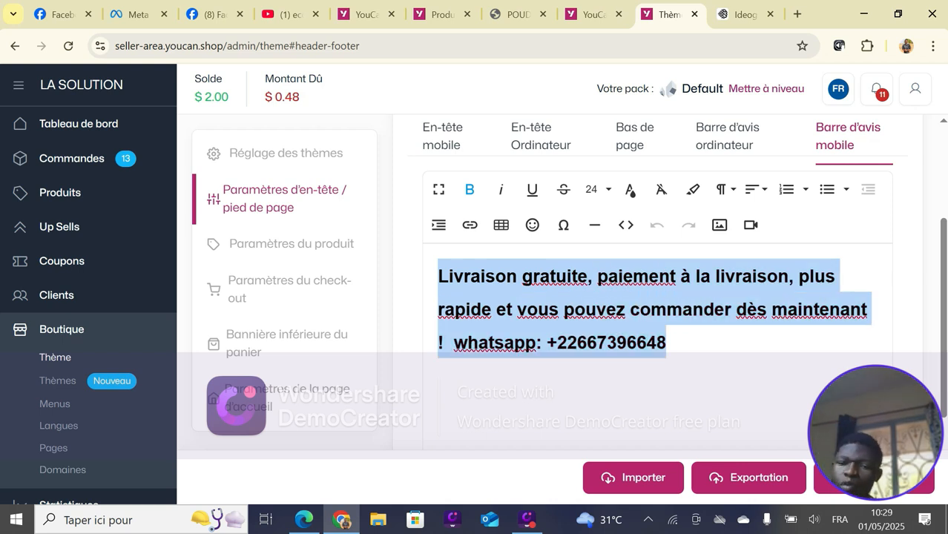
right_click(657, 319)
click(341, 219)
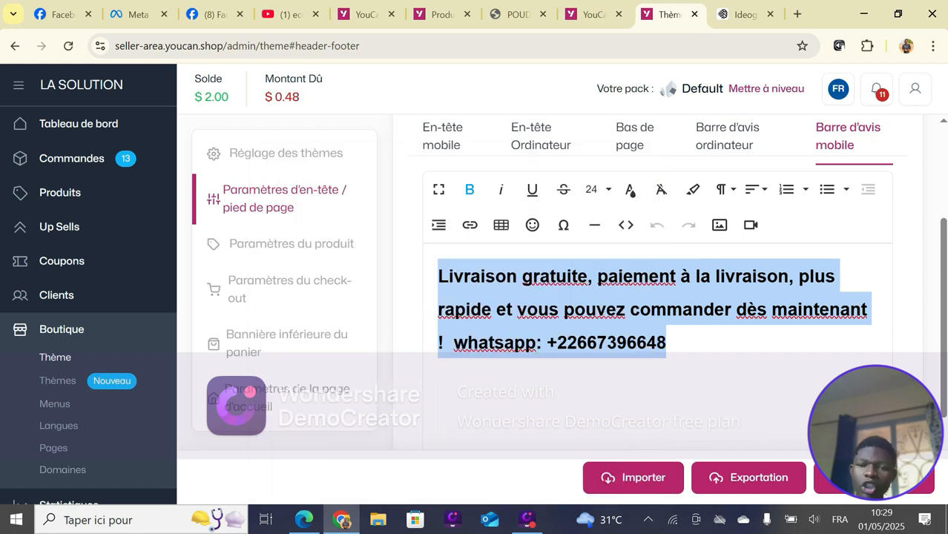
key(BackSpace)
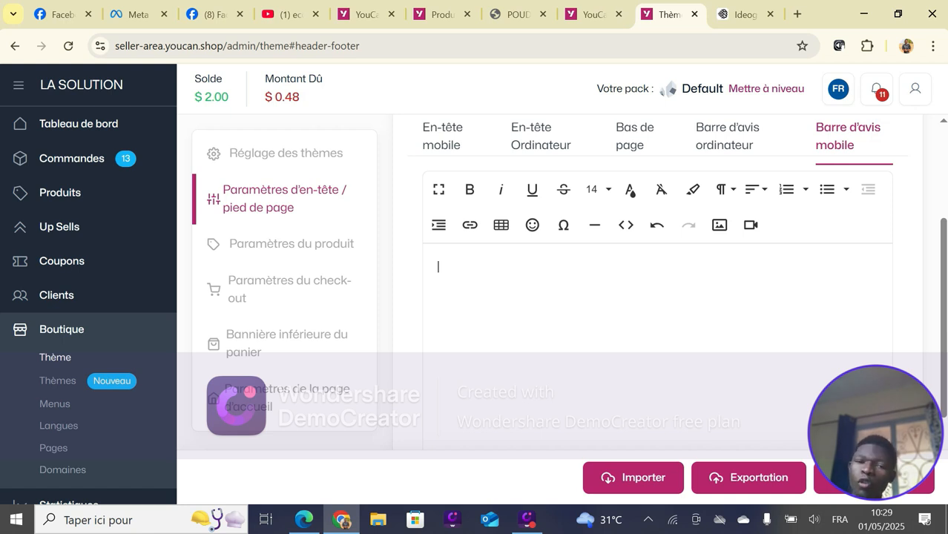
right_click(453, 264)
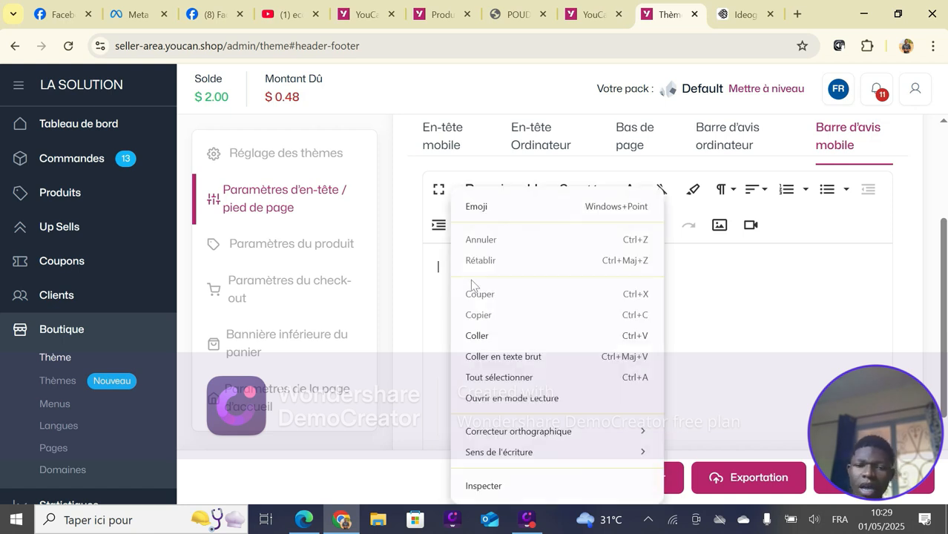
click(483, 335)
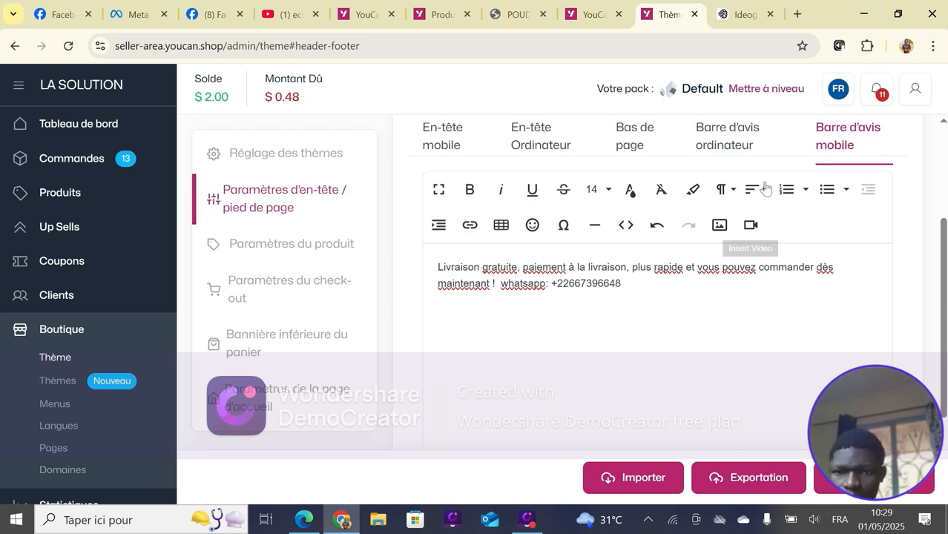
click(746, 131)
click(822, 142)
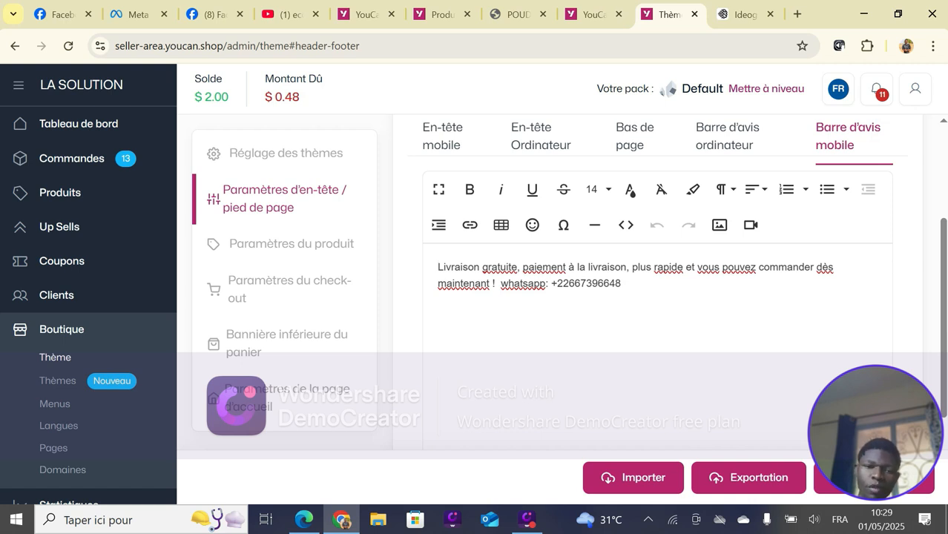
- Make the whole notice message bold at font size 24
drag(438, 267, 623, 284)
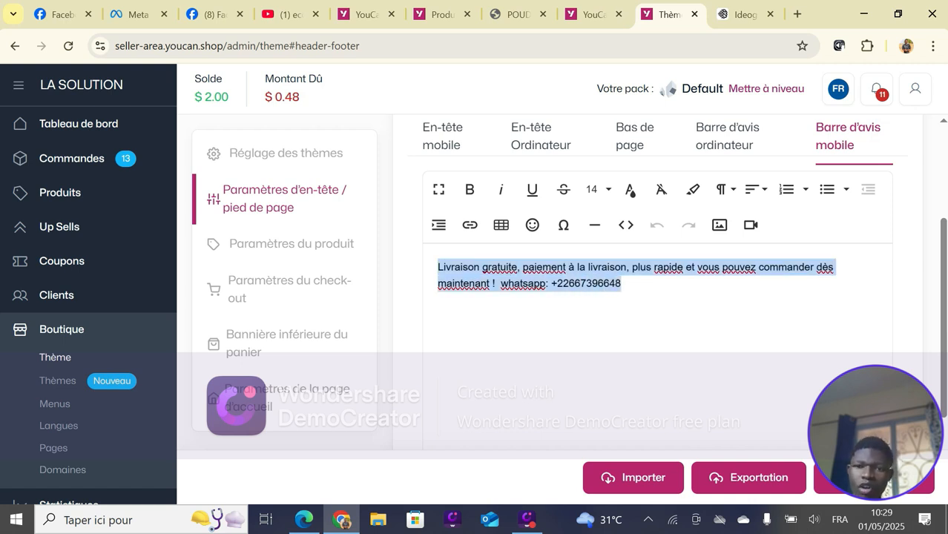
click(470, 195)
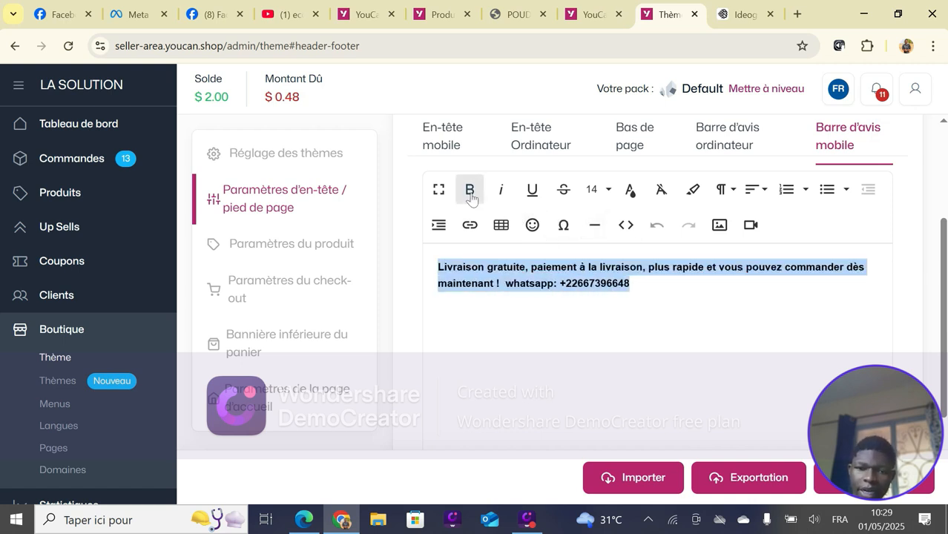
click(596, 190)
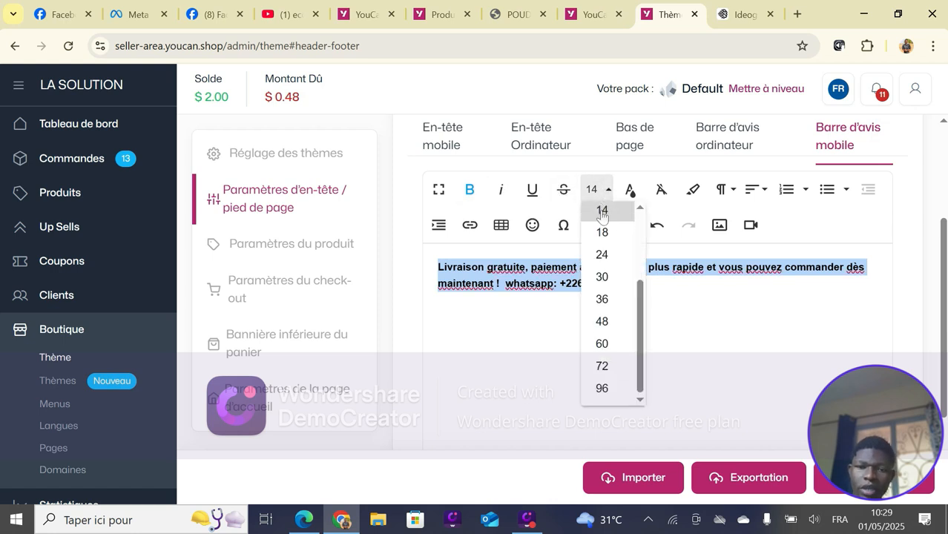
click(602, 254)
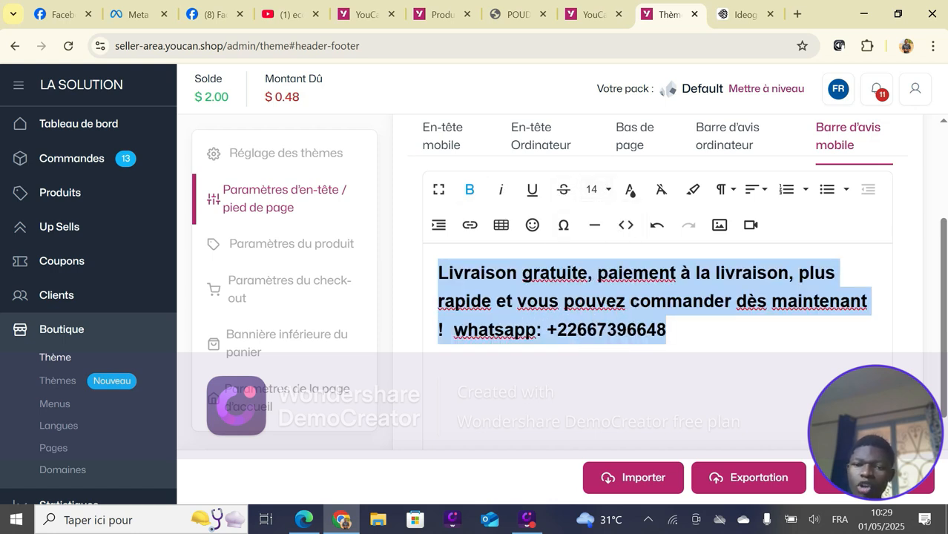
click(667, 331)
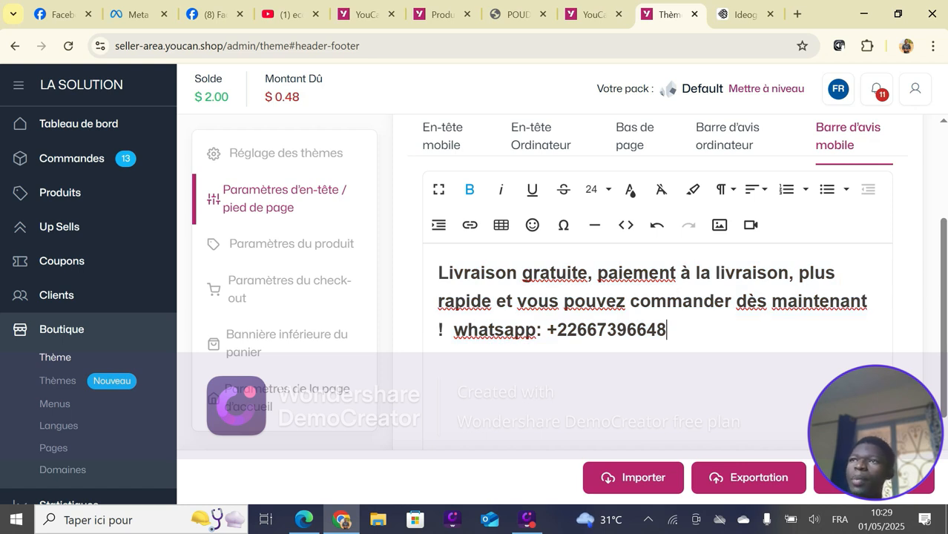
- Colour the notice message red
drag(439, 273, 668, 330)
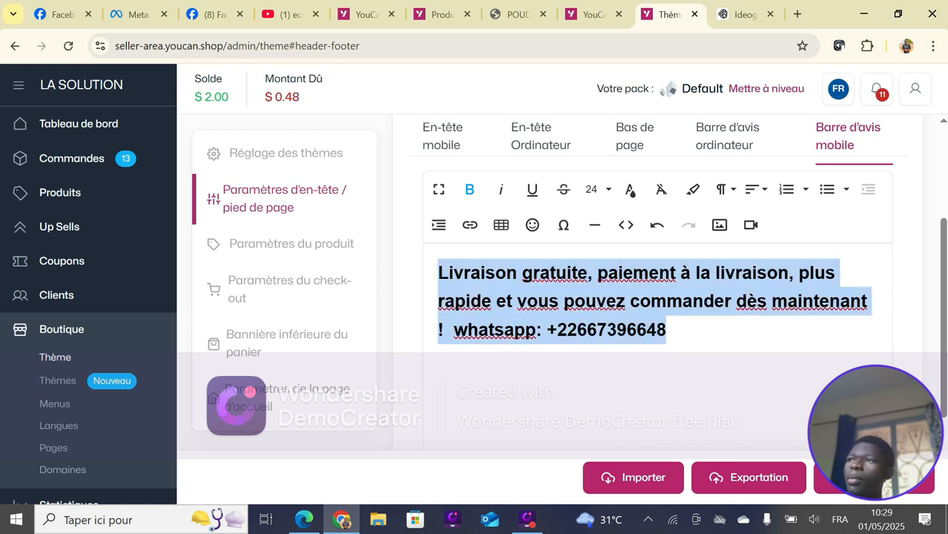
click(640, 198)
click(722, 304)
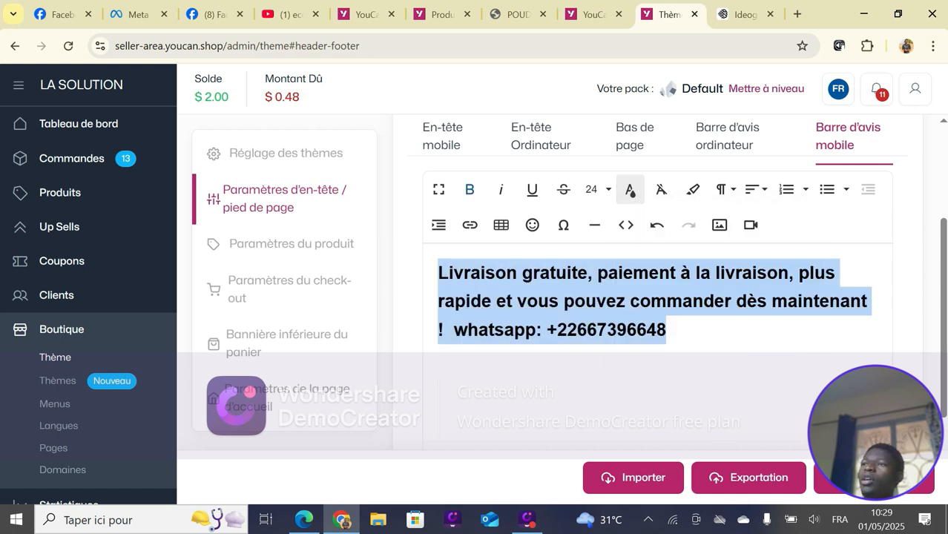
click(668, 331)
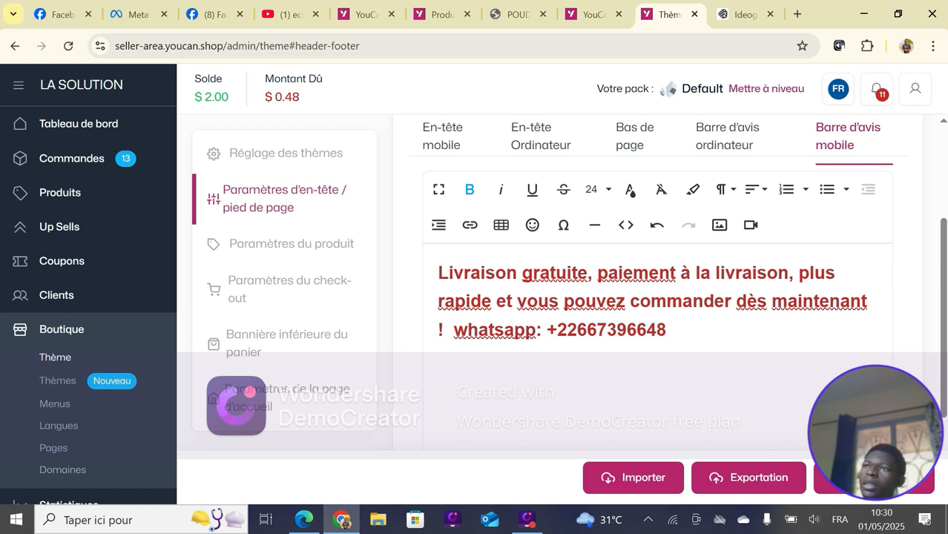
- Try font size 30 on the message, then return it to size 24
drag(438, 273, 656, 329)
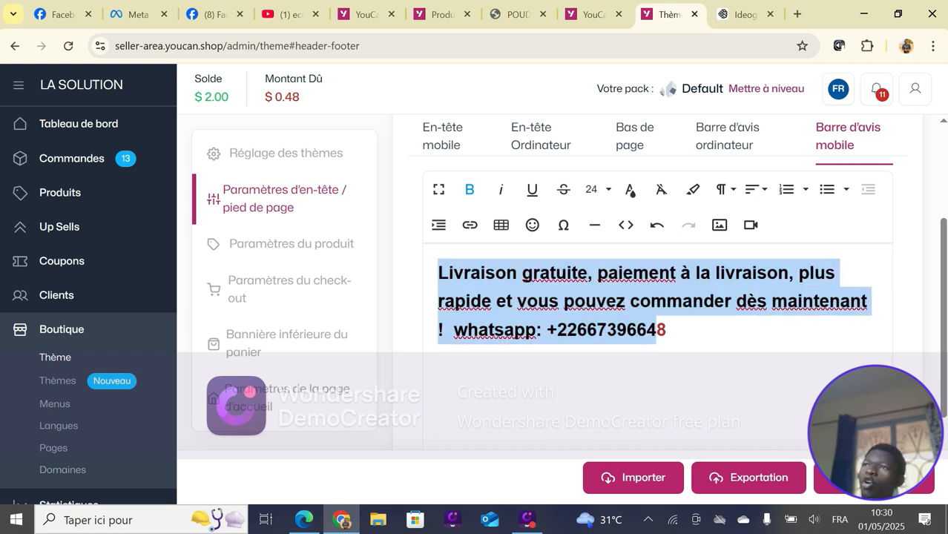
click(667, 330)
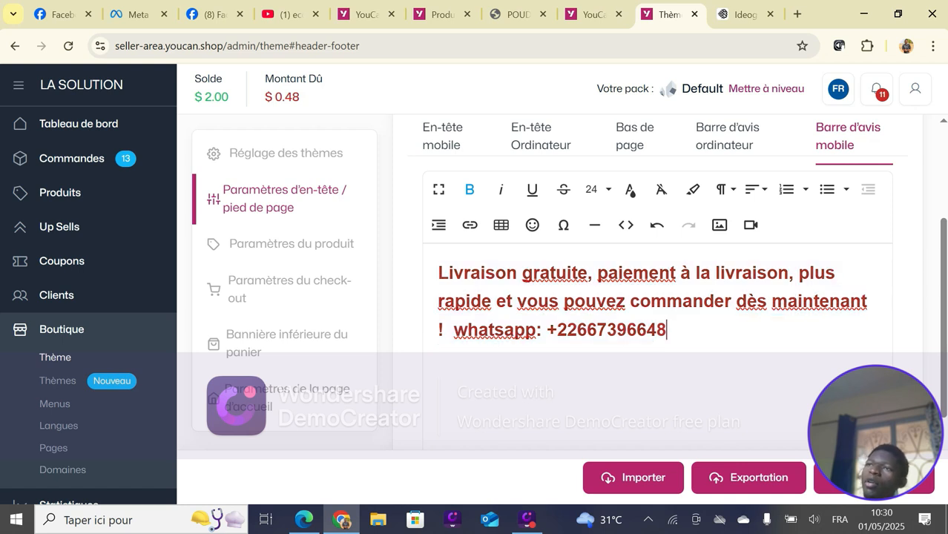
click(439, 272)
drag(438, 272, 667, 329)
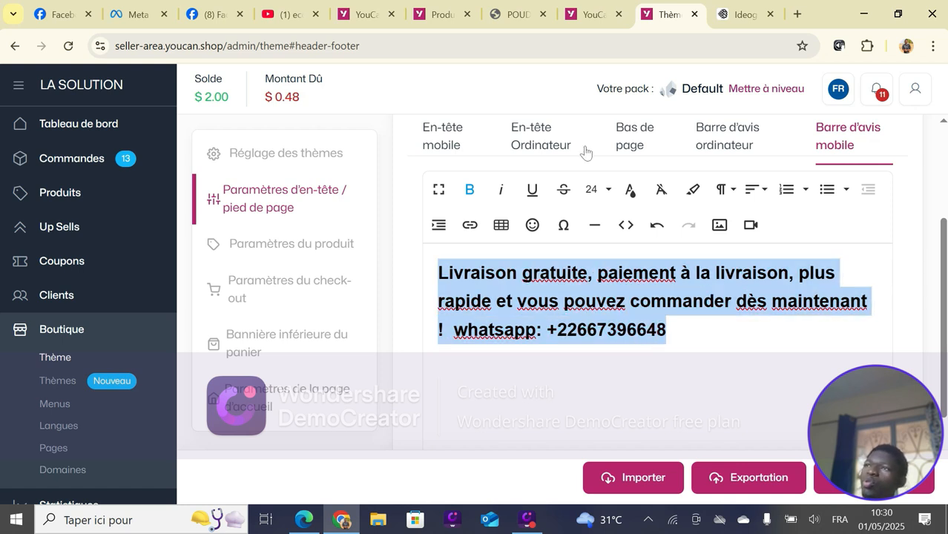
click(608, 191)
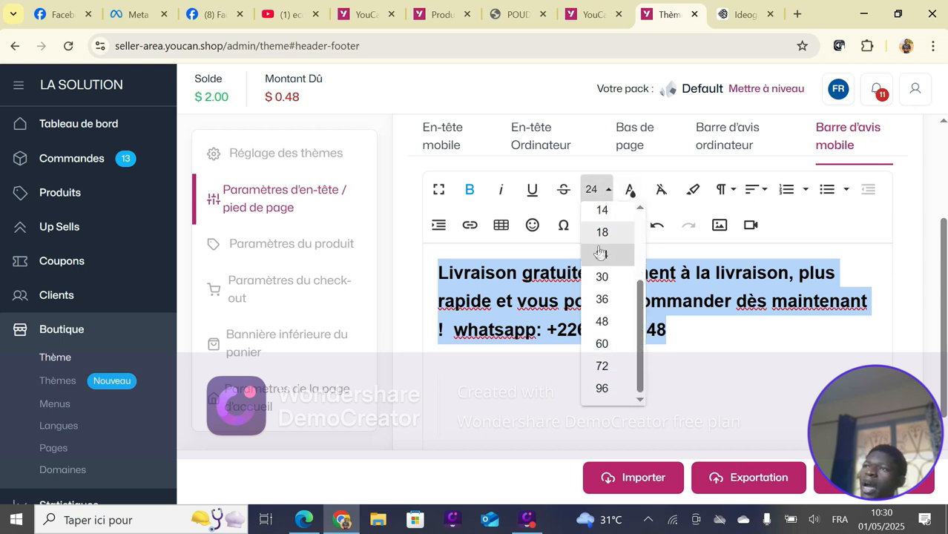
click(602, 275)
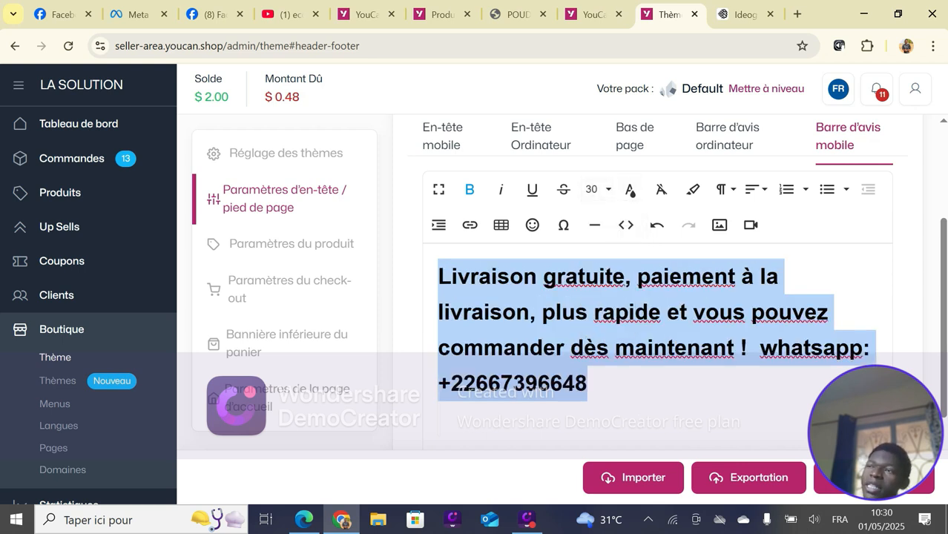
click(598, 189)
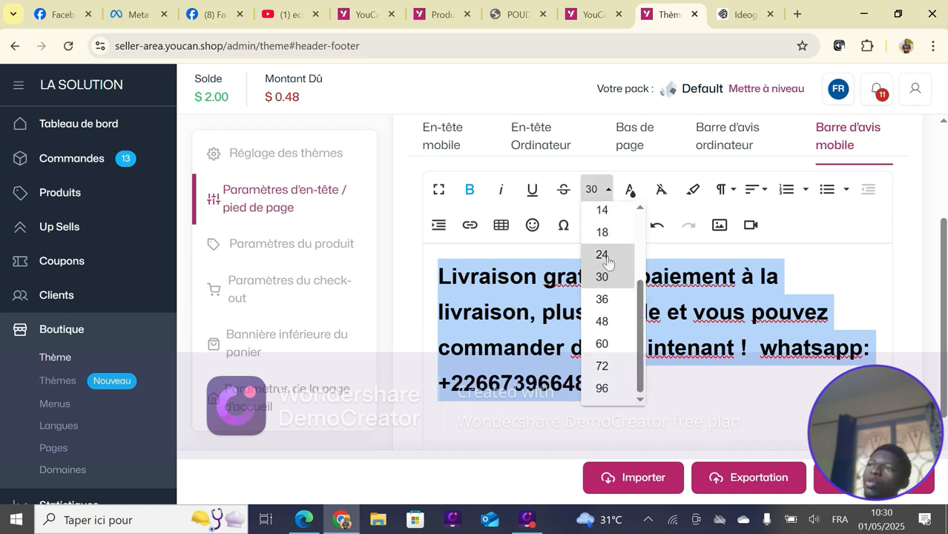
click(603, 254)
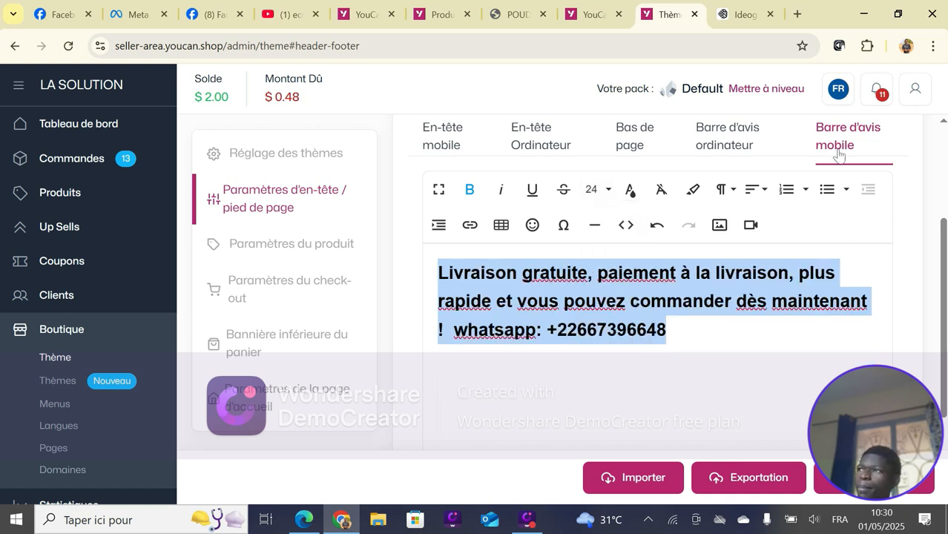
click(517, 14)
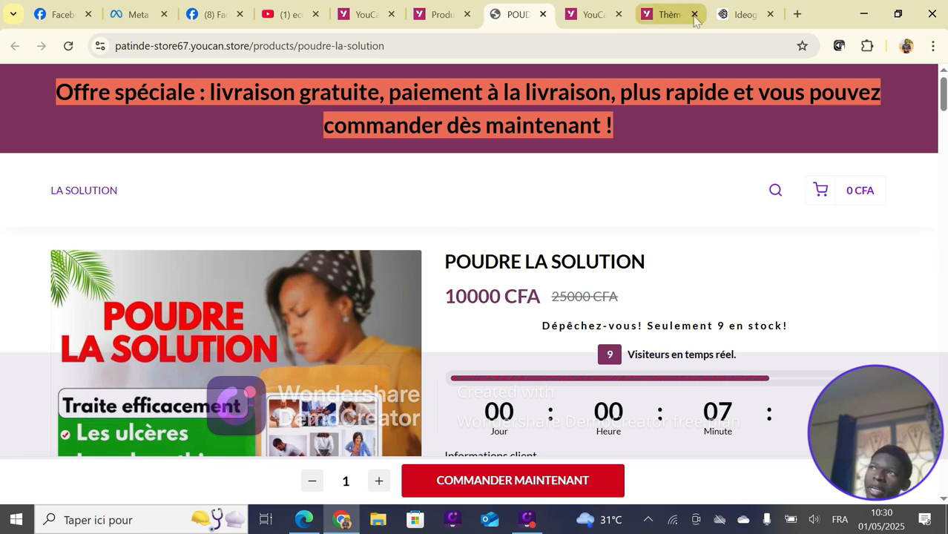
click(670, 15)
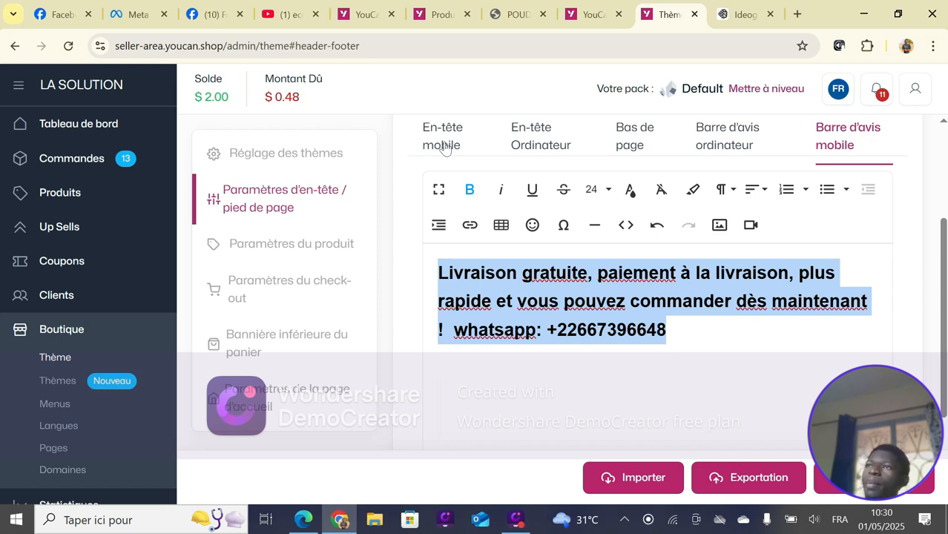
click(627, 144)
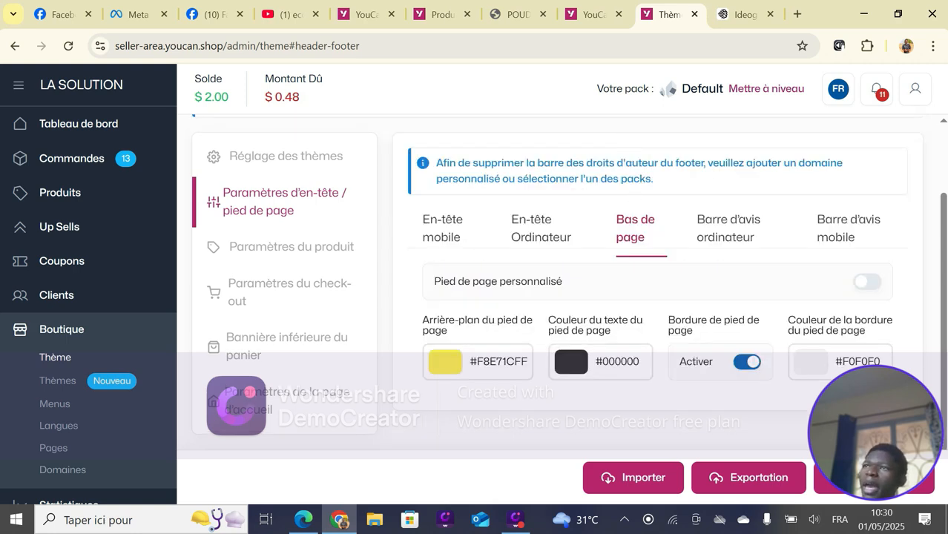
scroll(636, 185, up, 1)
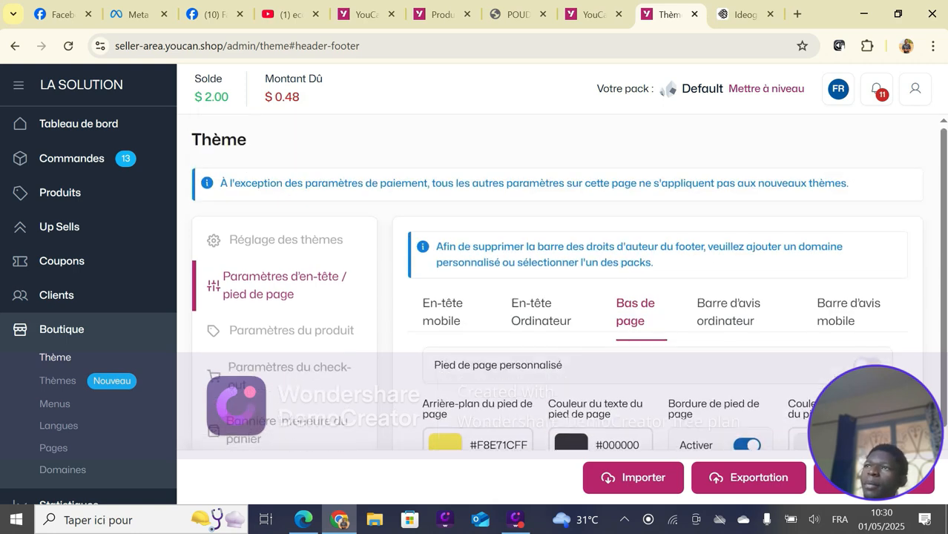
click(449, 323)
scroll(466, 321, down, 2)
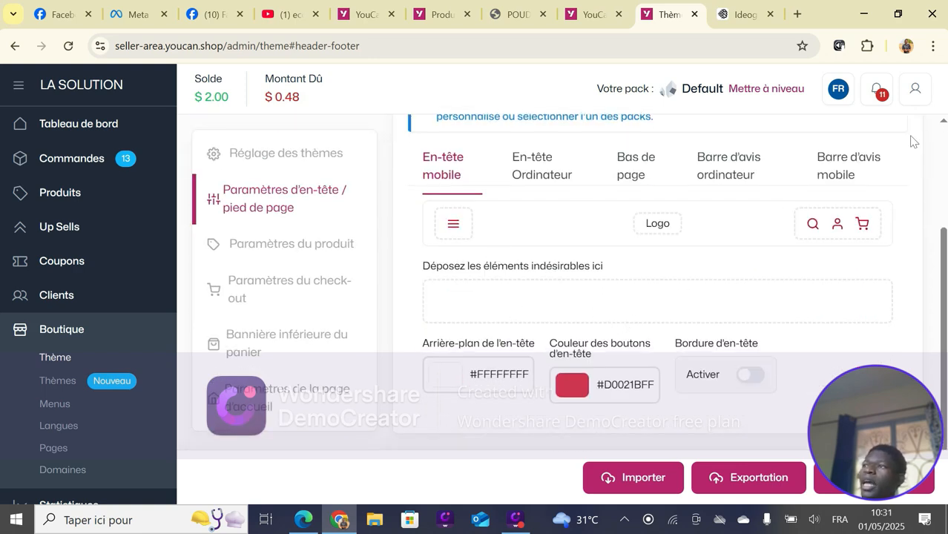
click(857, 166)
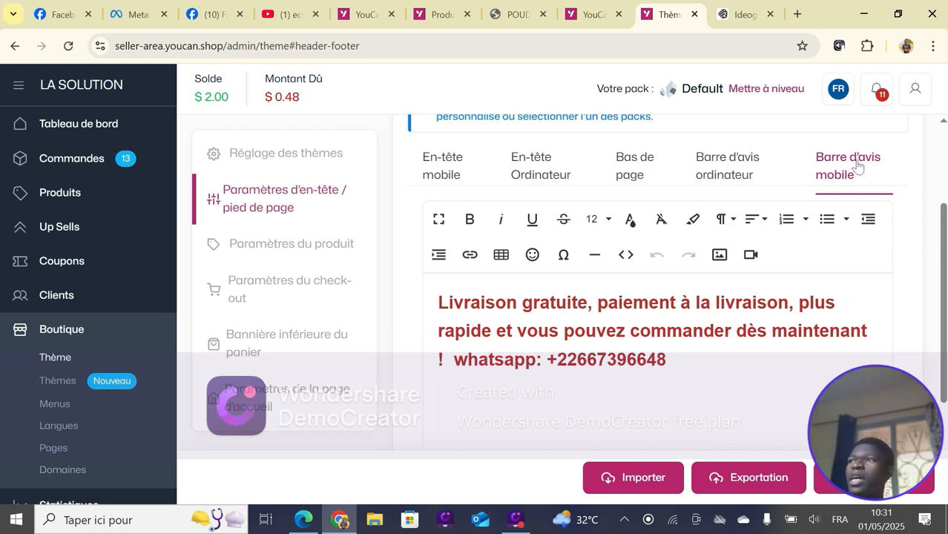
- Add an empty line after the notice message and glance at the image insertion panel
scroll(857, 166, down, 2)
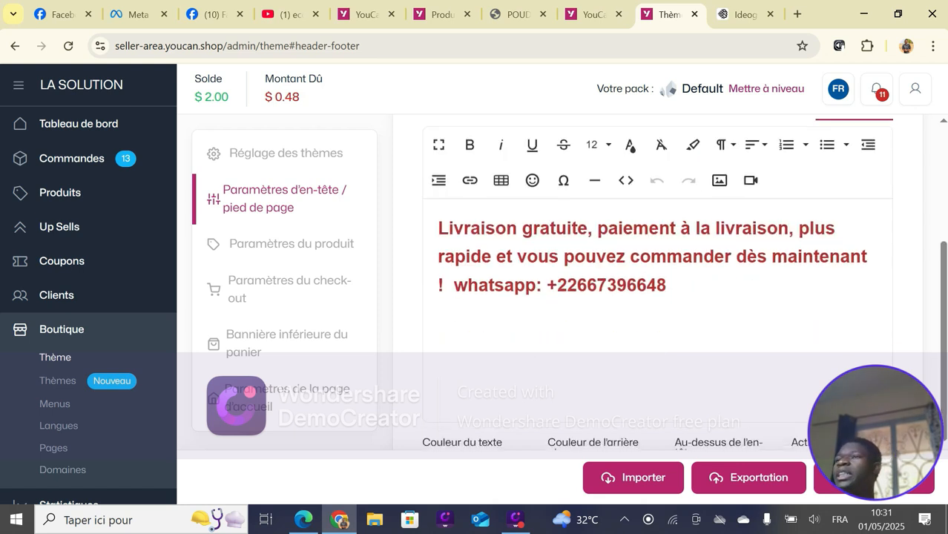
scroll(857, 166, up, 1)
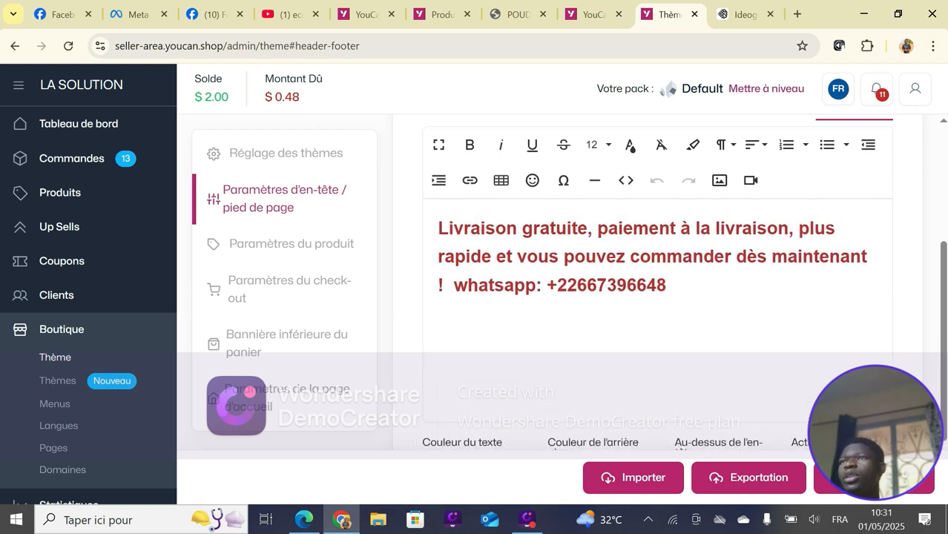
click(656, 285)
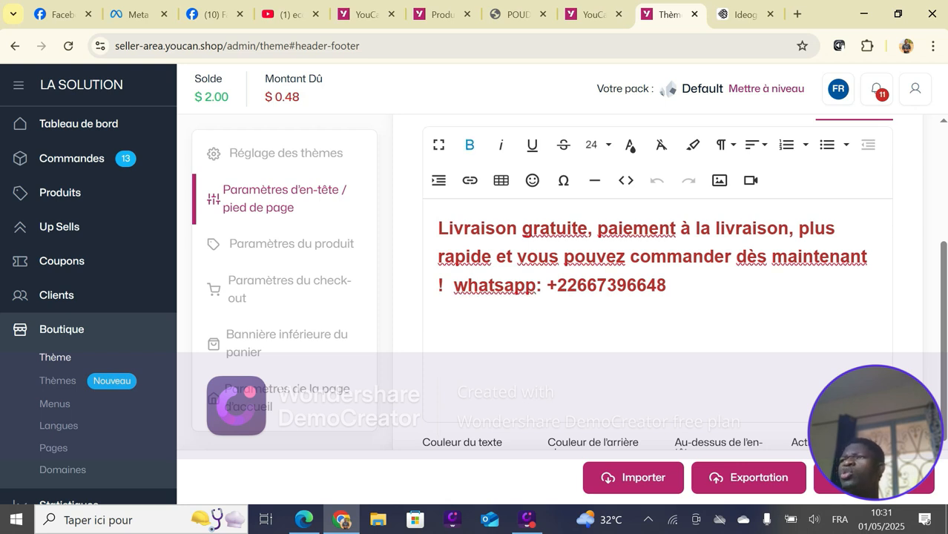
click(667, 285)
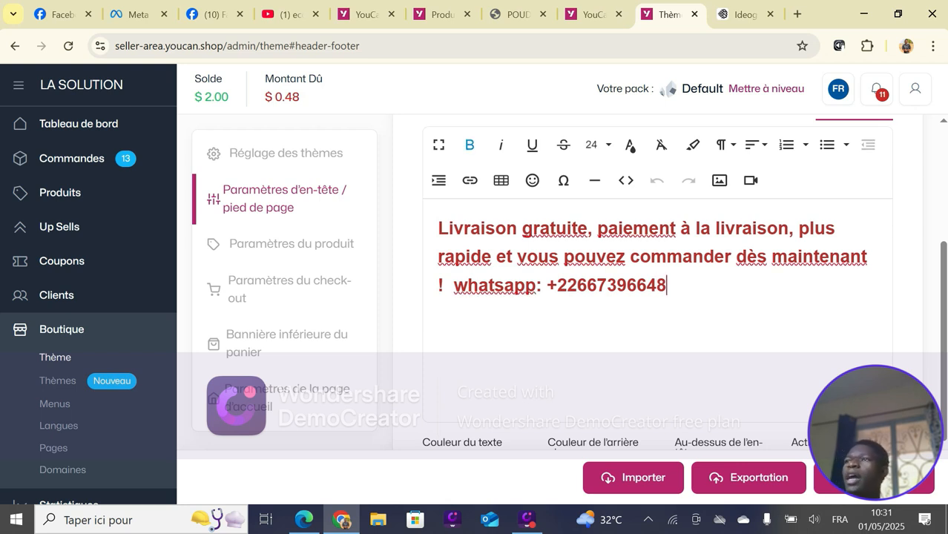
key(Return)
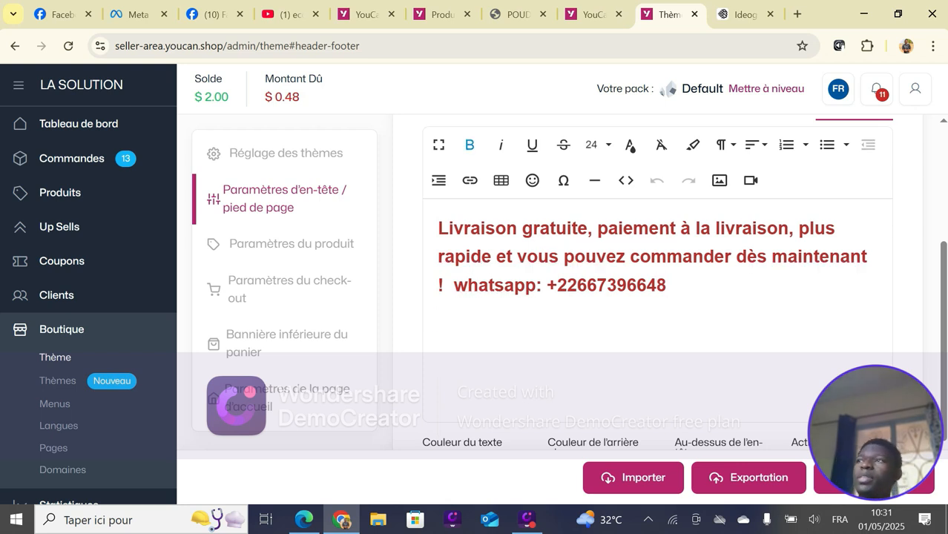
click(720, 181)
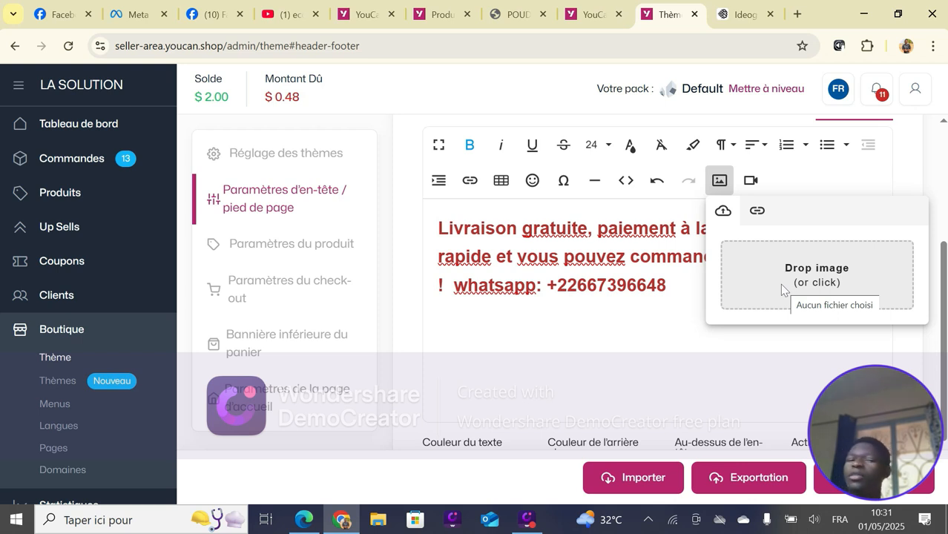
click(638, 326)
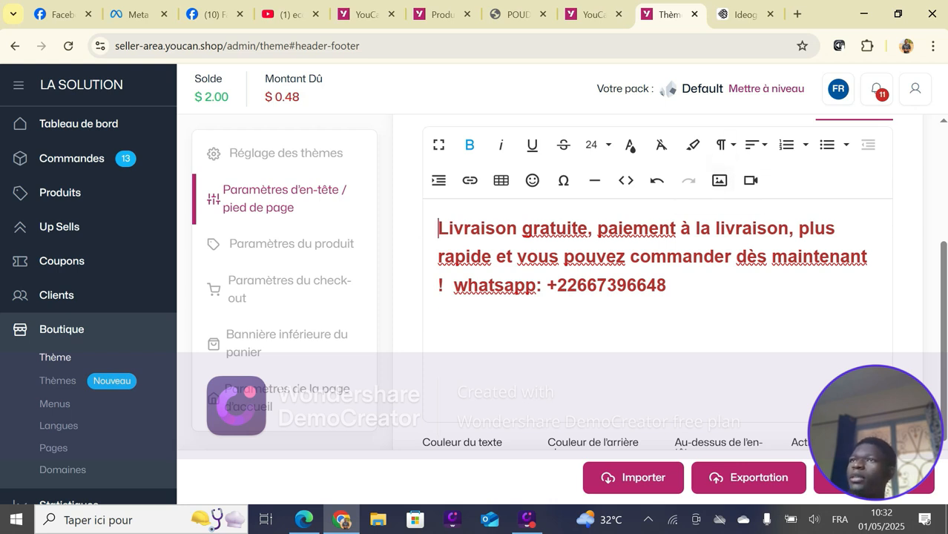
- Select all notice text, check alignment options, save the theme, and open Paramètres du produit
key(ctrl+a)
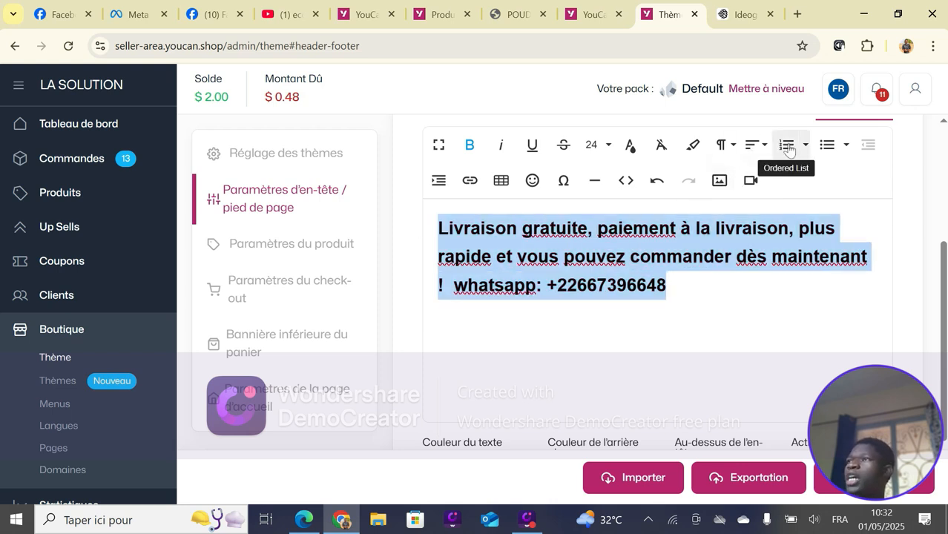
click(754, 146)
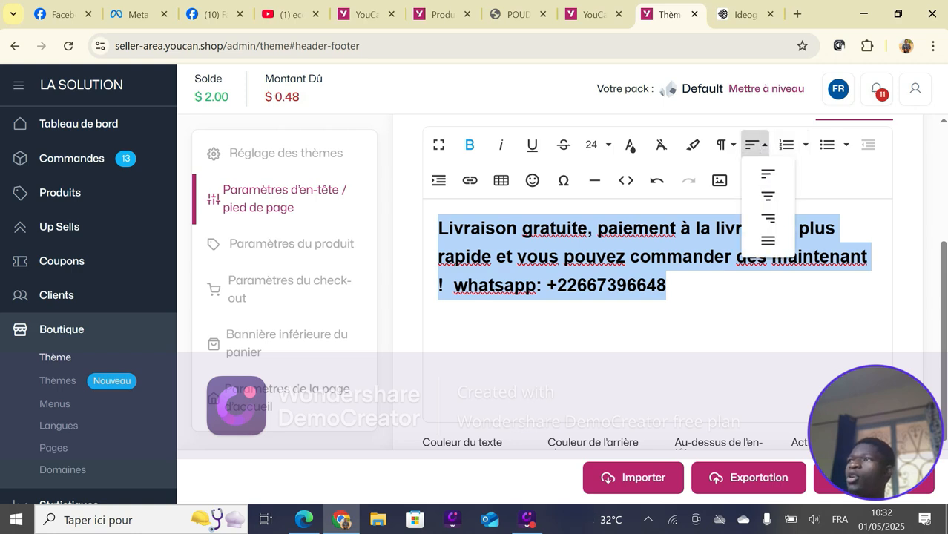
click(439, 314)
scroll(653, 314, up, 3)
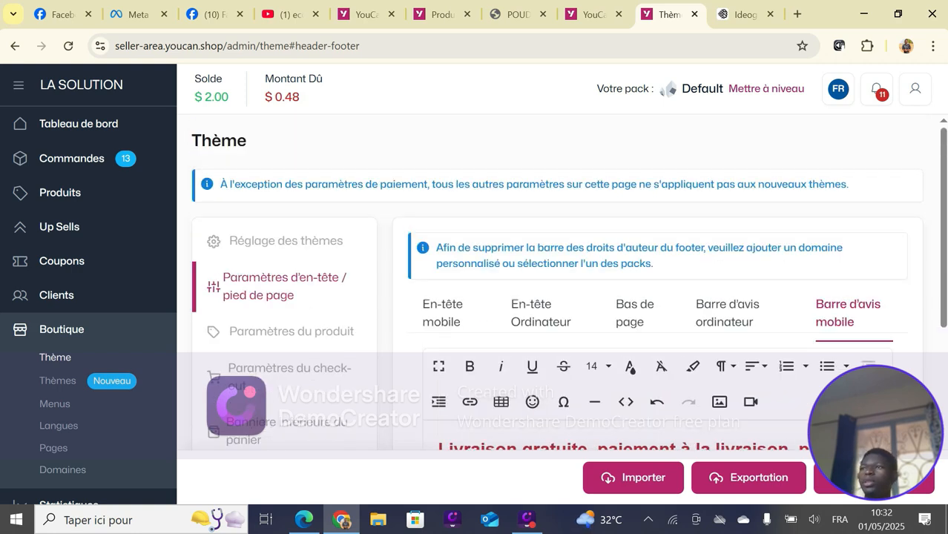
scroll(684, 300, down, 3)
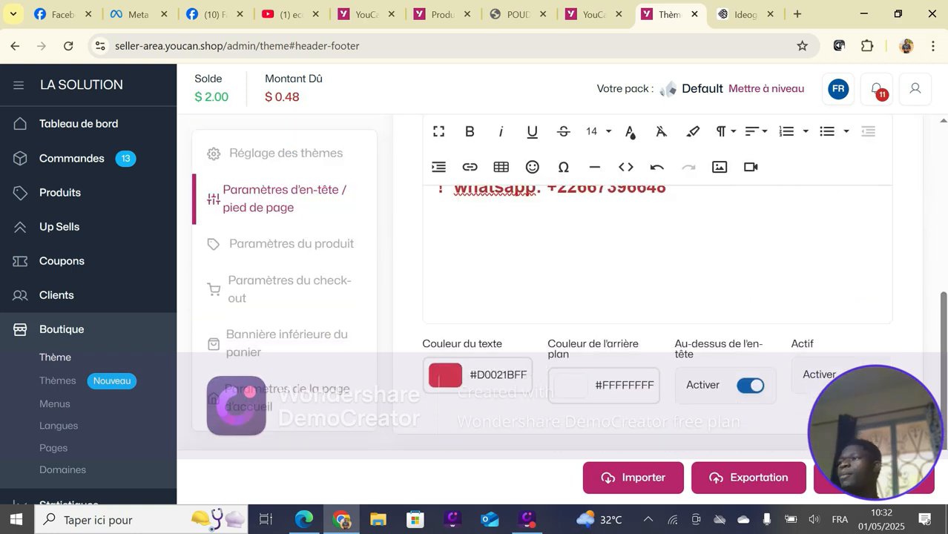
scroll(685, 301, up, 3)
click(874, 477)
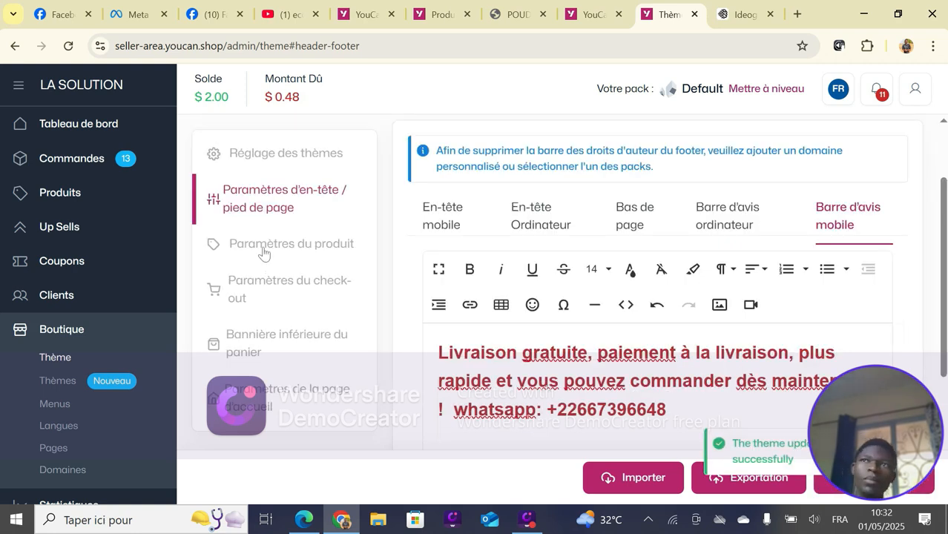
click(263, 254)
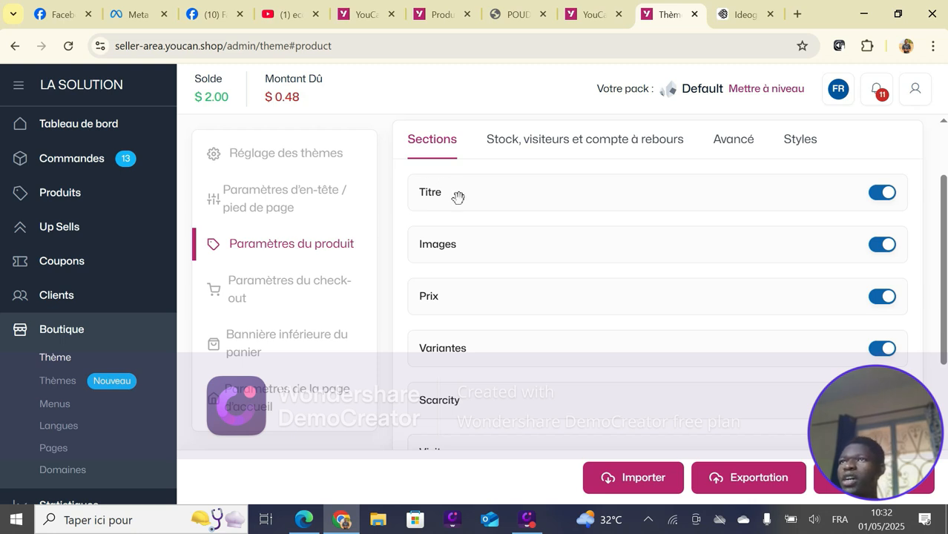
- Scroll through the product page section toggles, then switch to the live POUDRE LA SOLUTION page
scroll(451, 252, down, 1)
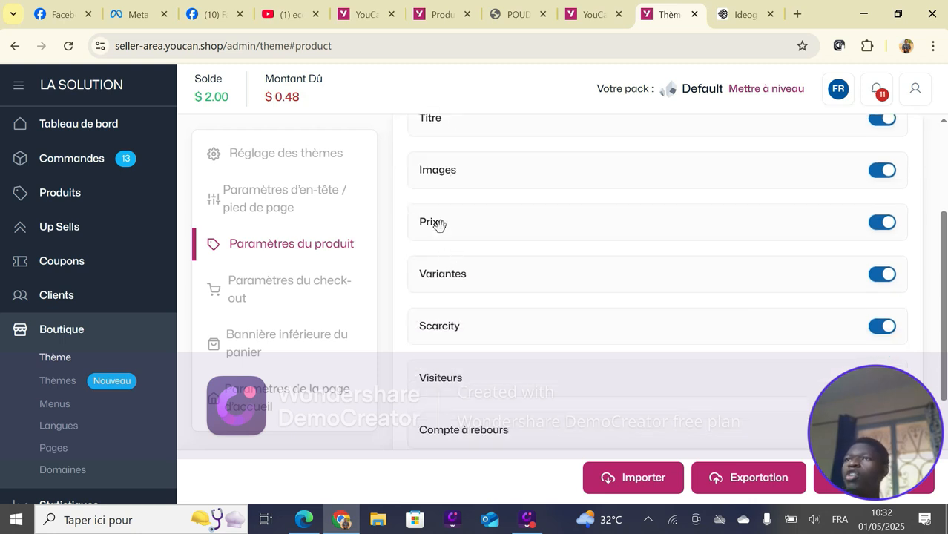
scroll(439, 297, down, 1)
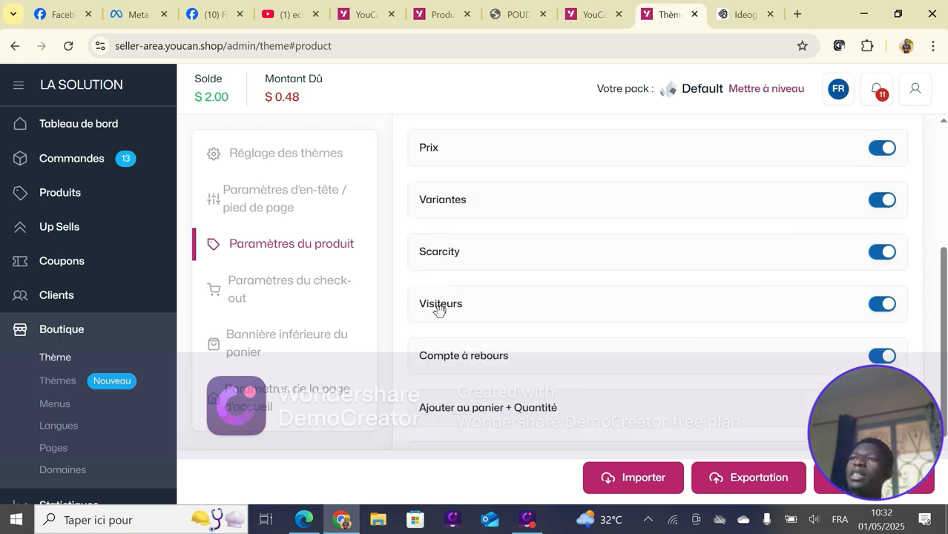
scroll(451, 312, down, 1)
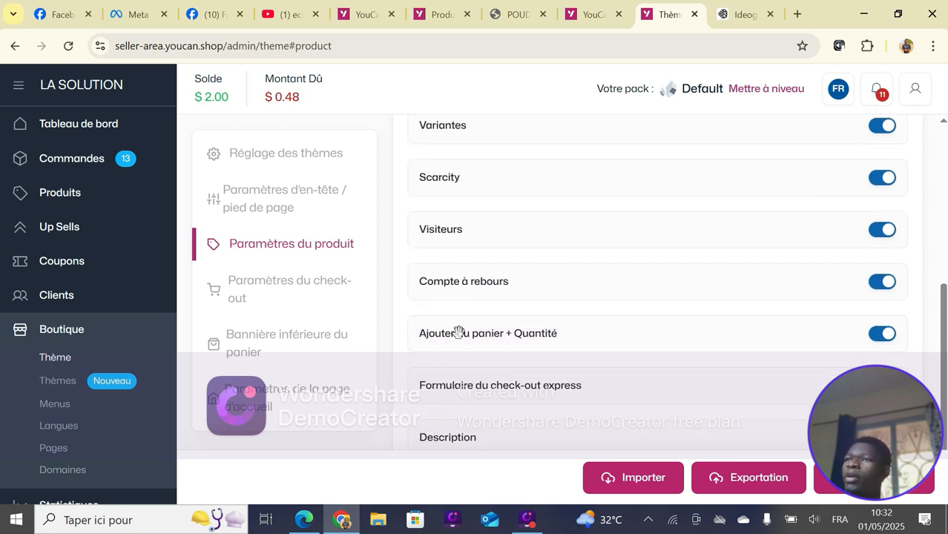
scroll(475, 334, down, 1)
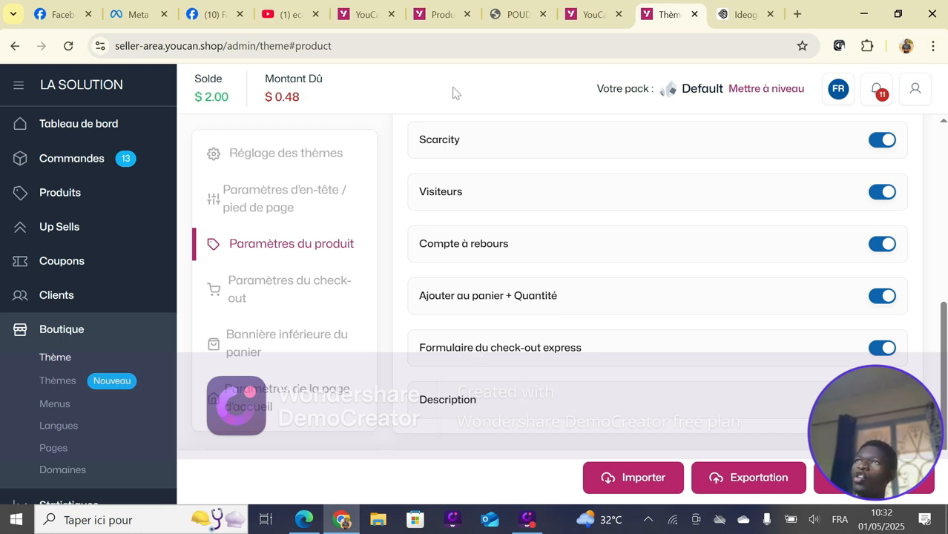
click(510, 14)
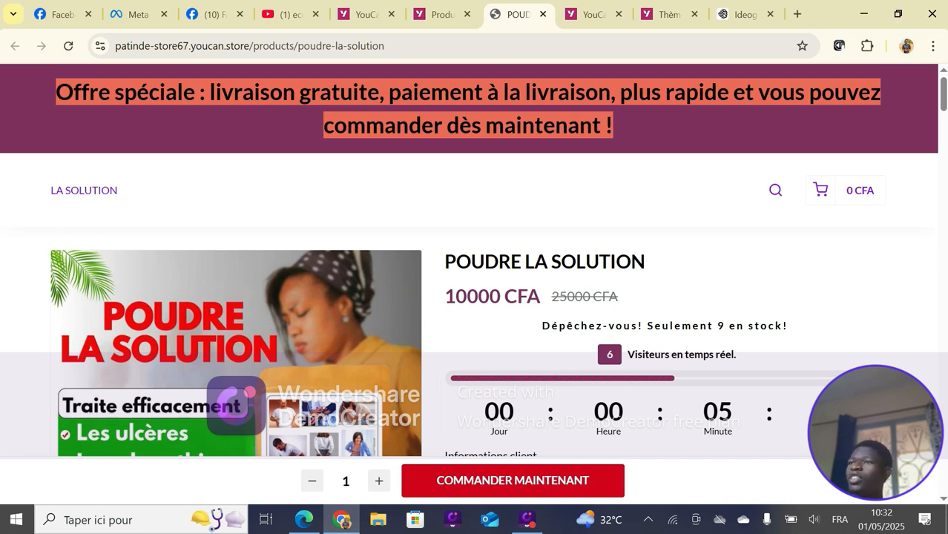
- Scroll the live product page, then return to the theme's product settings in the admin
scroll(586, 313, down, 1)
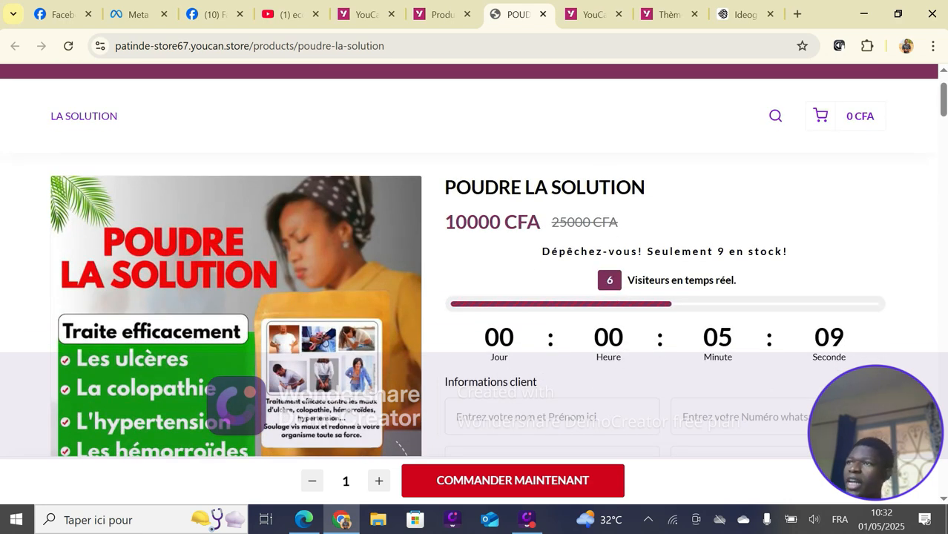
scroll(546, 316, down, 1)
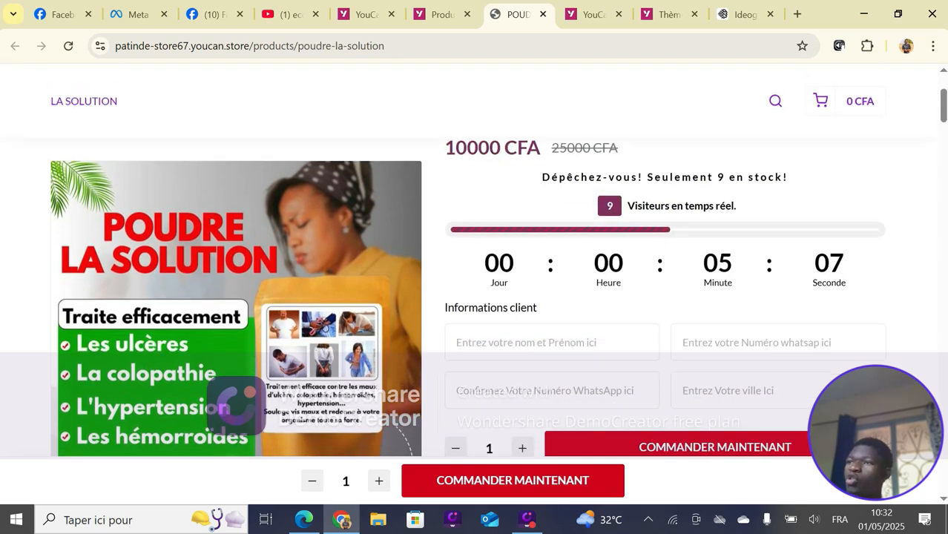
scroll(618, 326, down, 4)
scroll(602, 299, up, 4)
scroll(602, 299, up, 2)
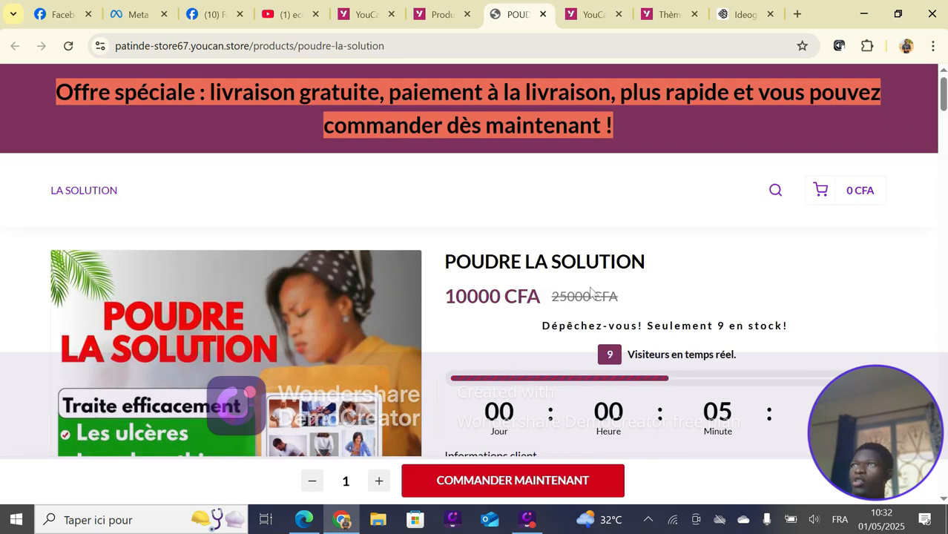
click(684, 16)
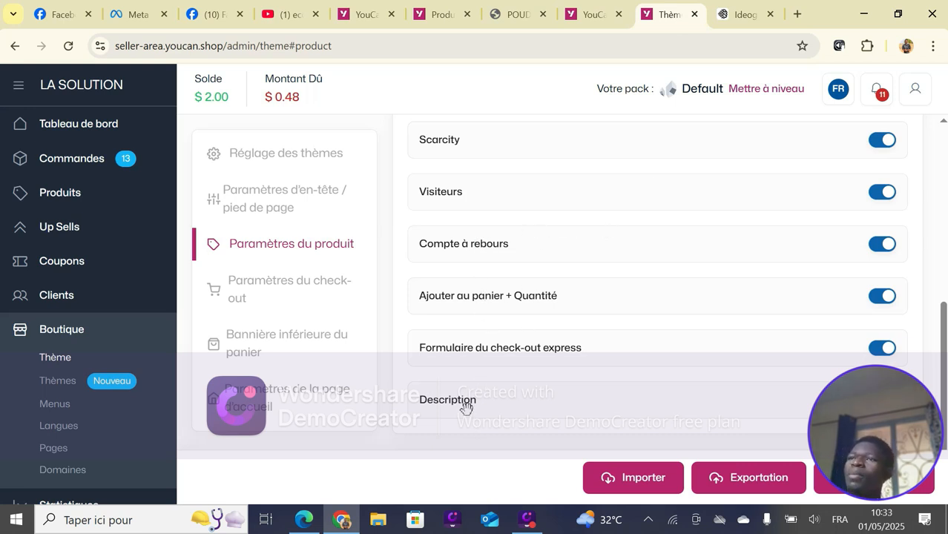
drag(465, 407, 428, 293)
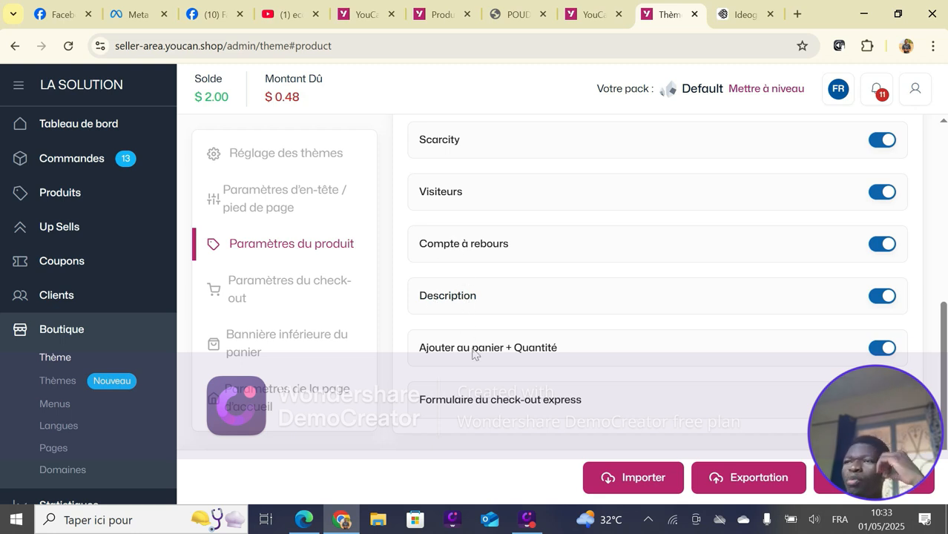
drag(453, 298, 472, 410)
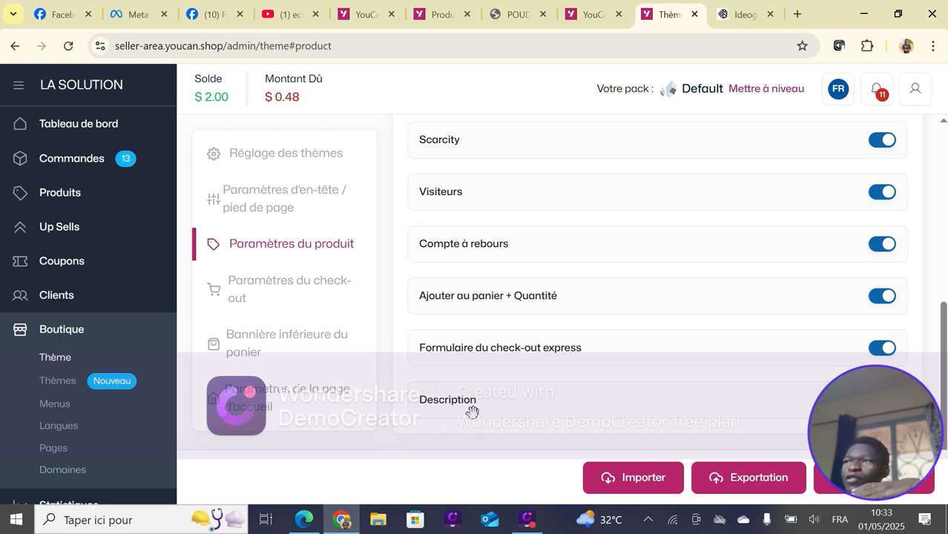
scroll(472, 411, up, 10)
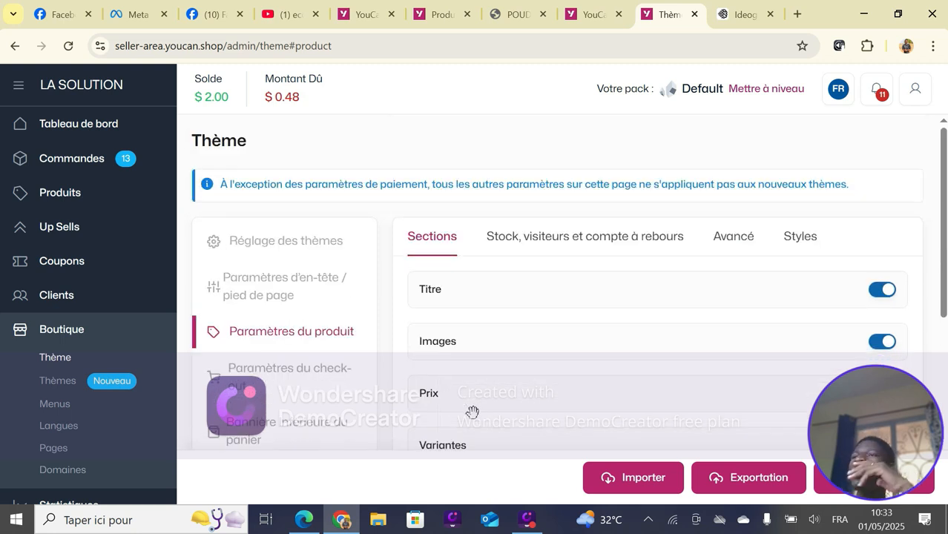
scroll(458, 353, down, 2)
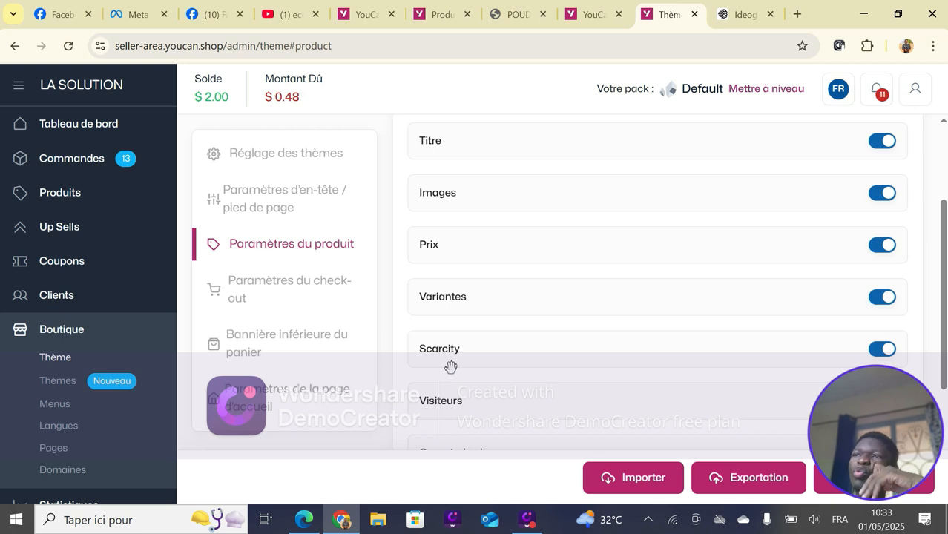
scroll(451, 366, down, 3)
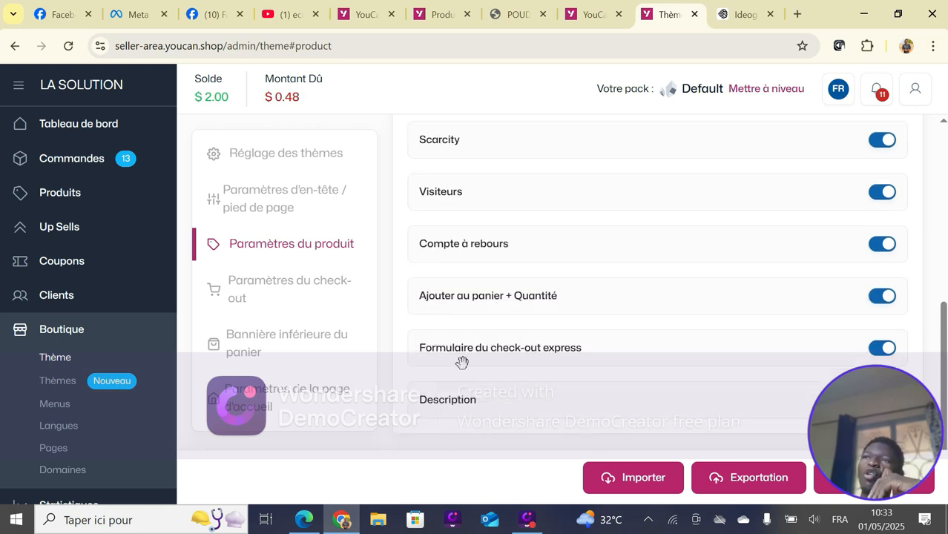
scroll(472, 340, up, 1)
scroll(475, 343, up, 4)
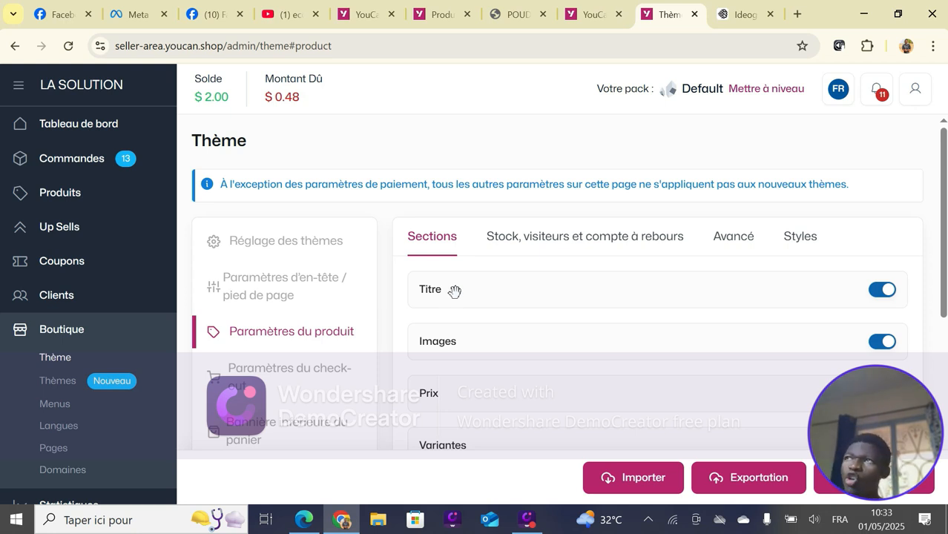
scroll(454, 292, down, 1)
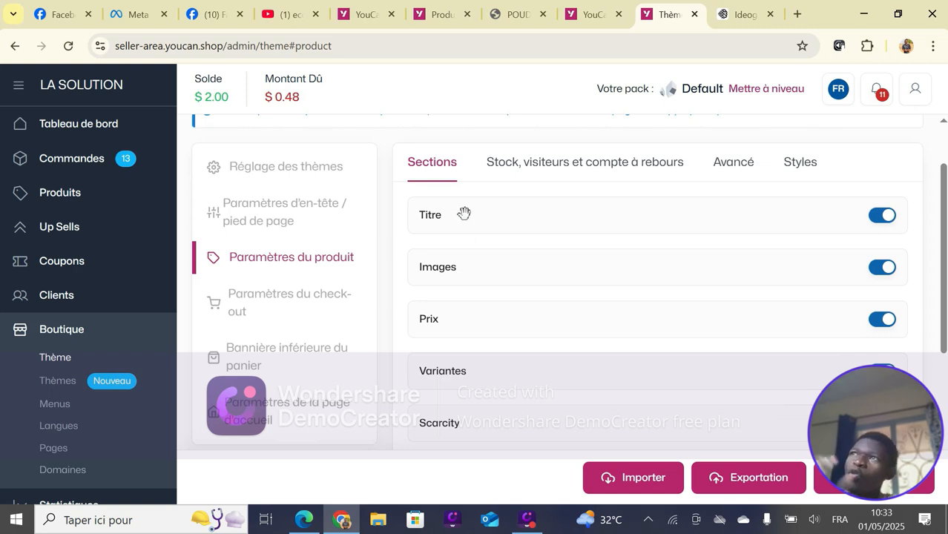
click(519, 14)
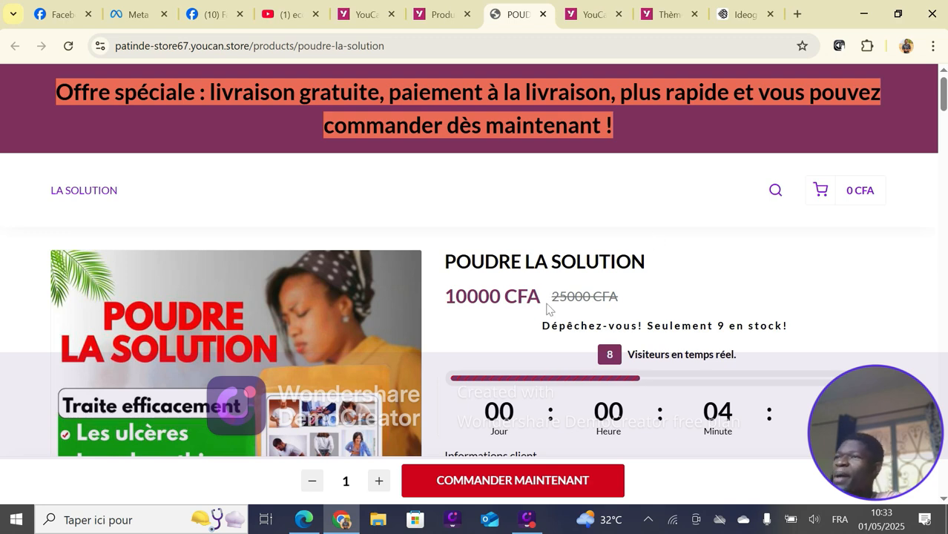
scroll(549, 308, down, 3)
scroll(552, 310, up, 3)
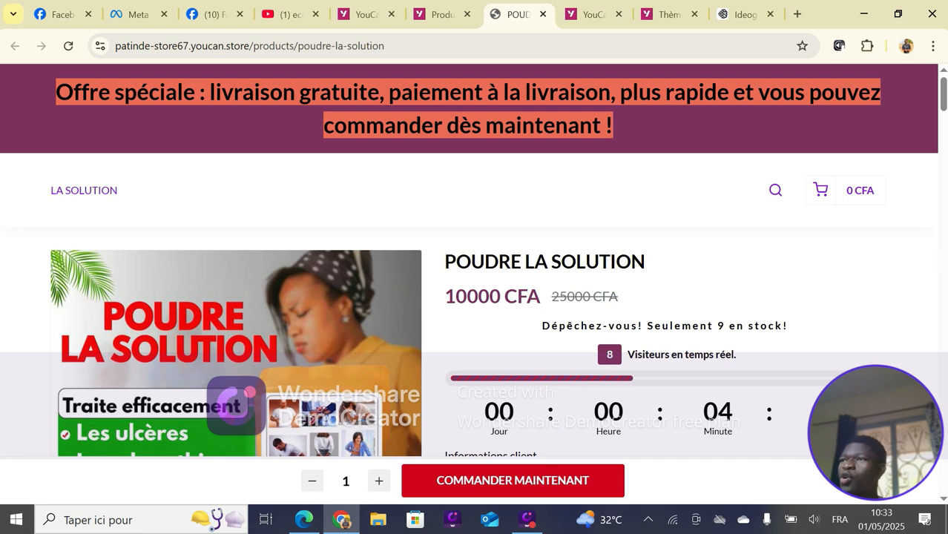
scroll(475, 297, down, 1)
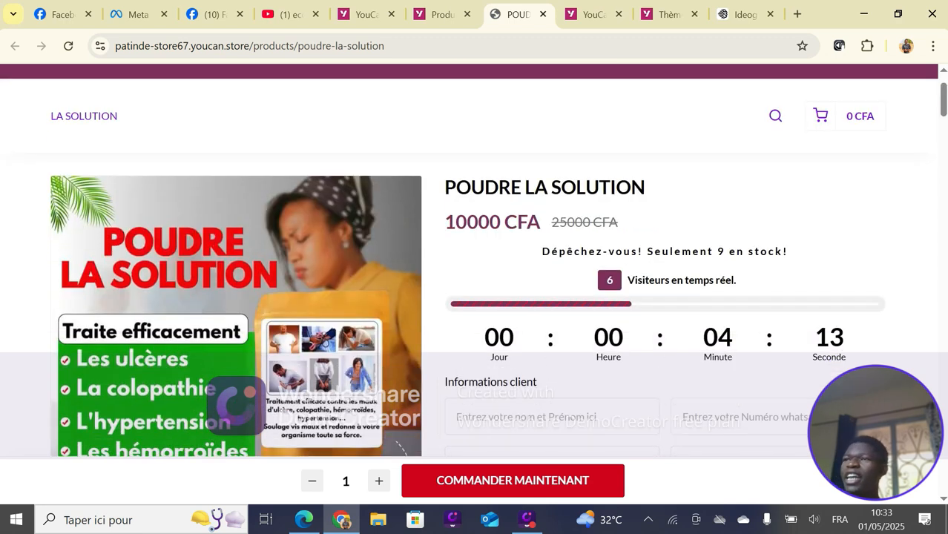
scroll(475, 297, down, 1)
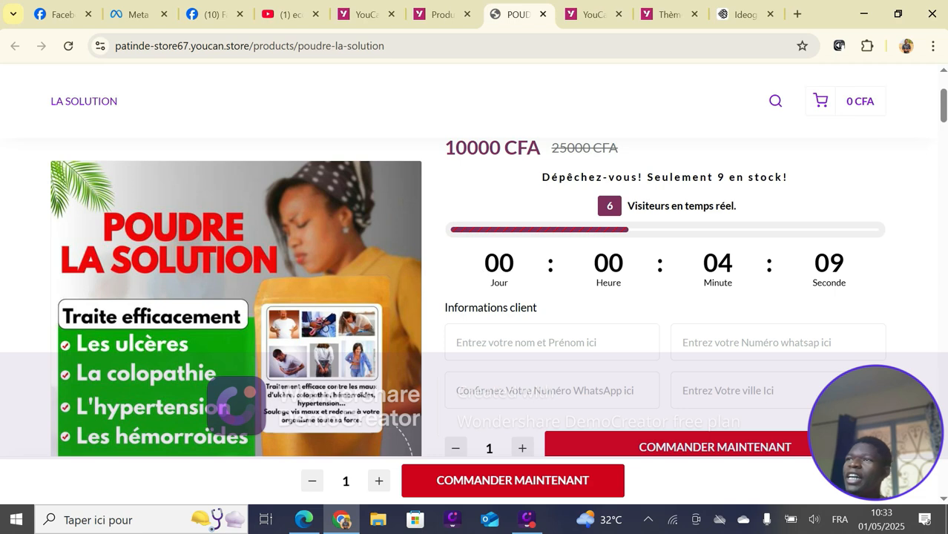
scroll(496, 223, down, 1)
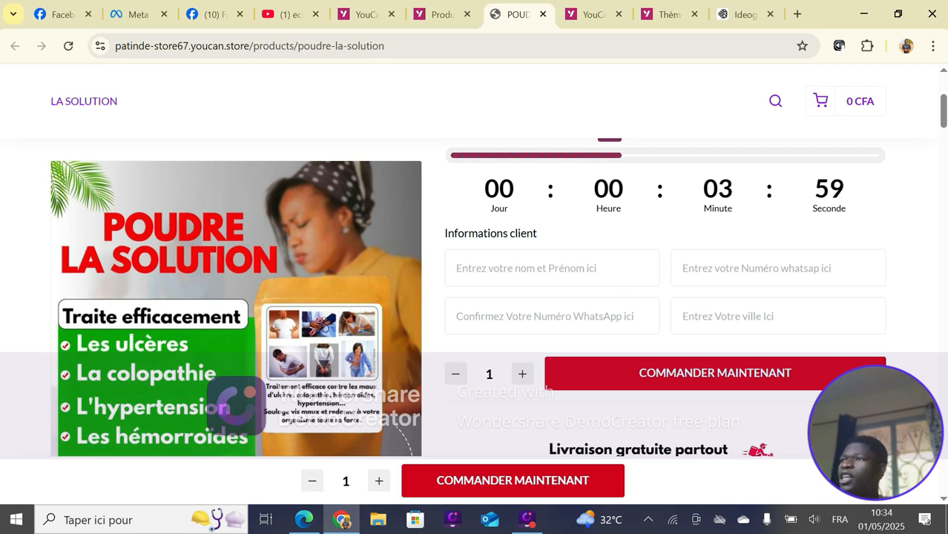
click(523, 375)
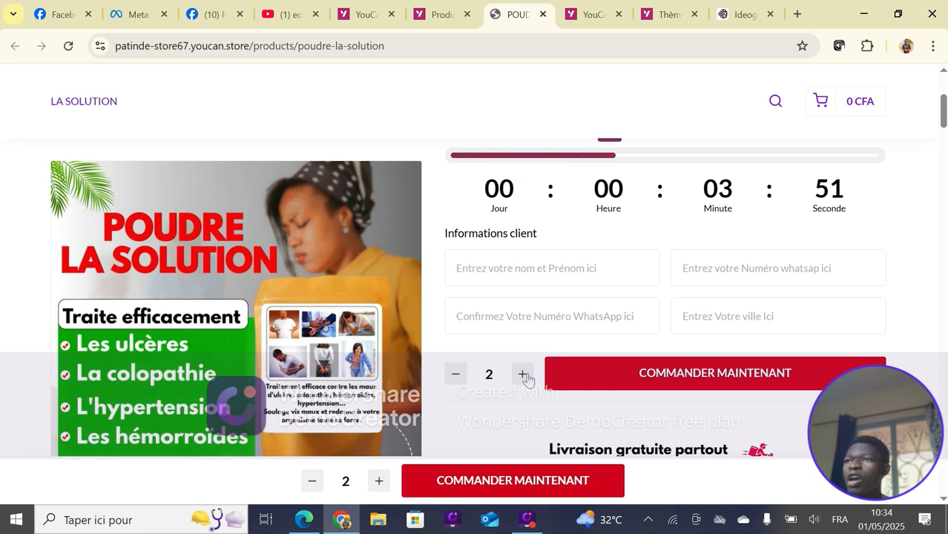
click(523, 375)
double_click(489, 374)
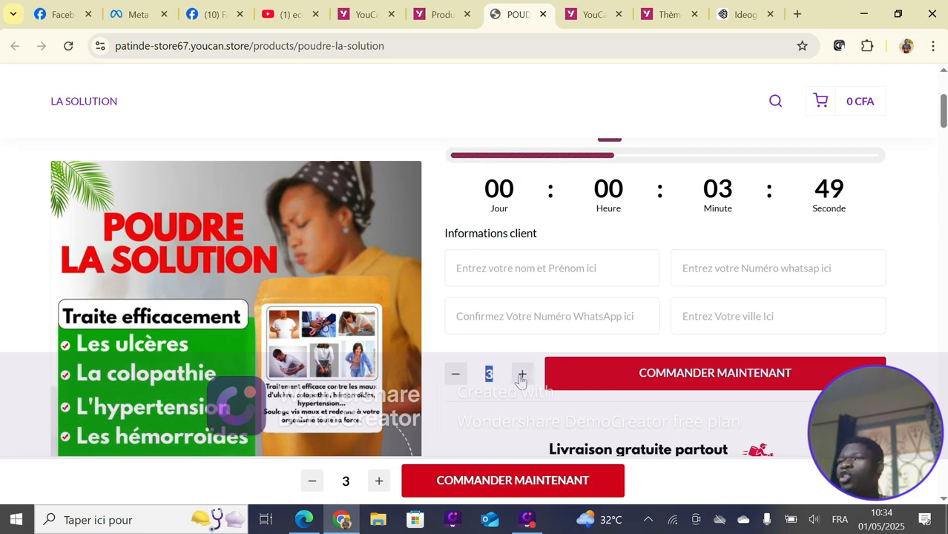
click(457, 375)
click(458, 375)
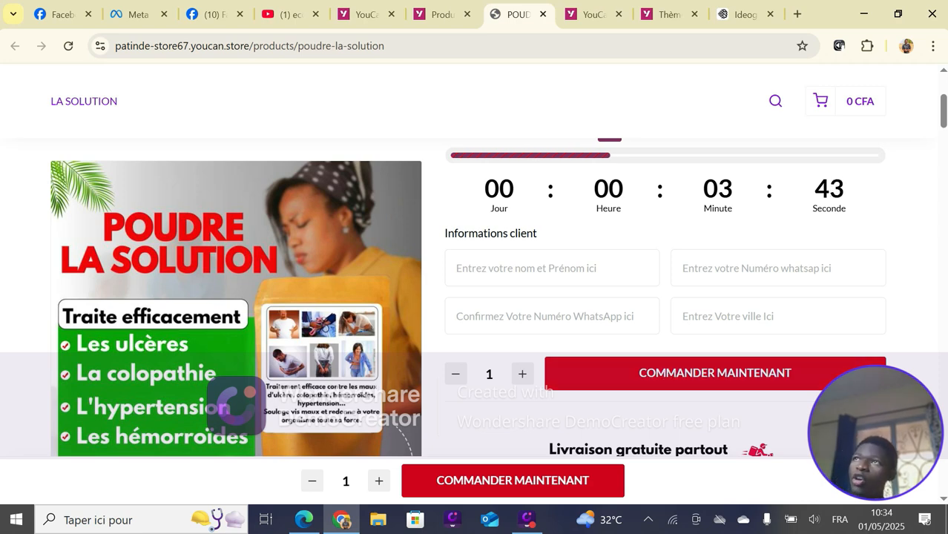
- Review the Sections toggles, from Titre to Formulaire du check-out express, in Paramètres du produit
click(656, 19)
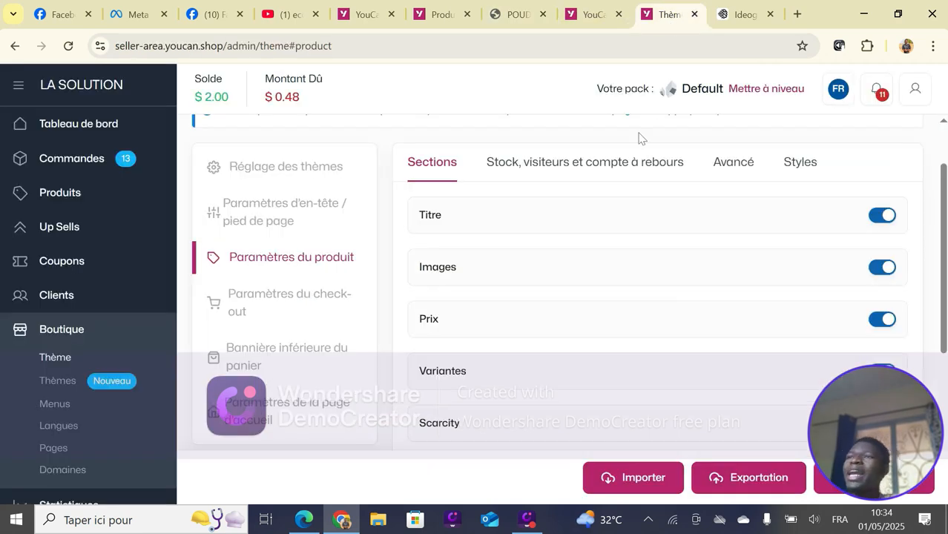
scroll(563, 238, down, 3)
scroll(553, 224, down, 3)
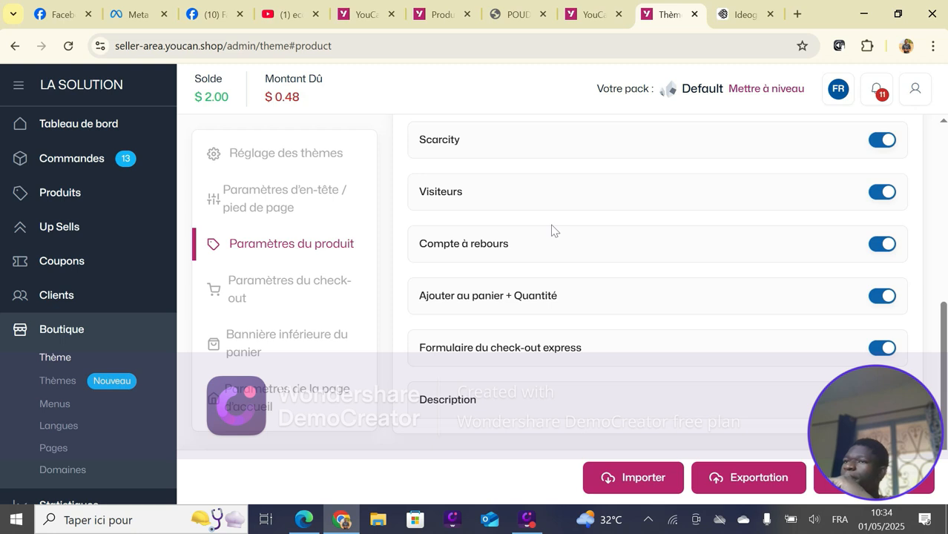
scroll(553, 239, up, 3)
scroll(530, 223, up, 1)
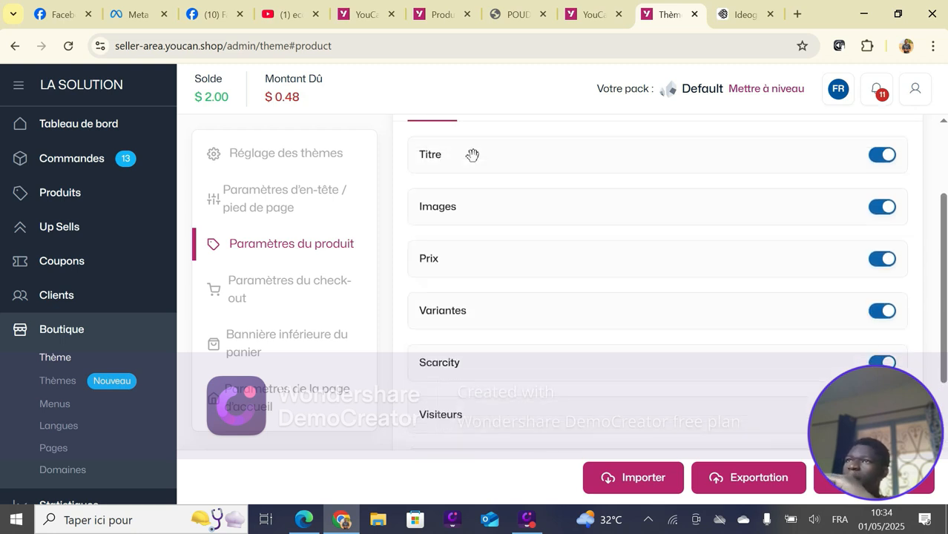
scroll(466, 216, down, 1)
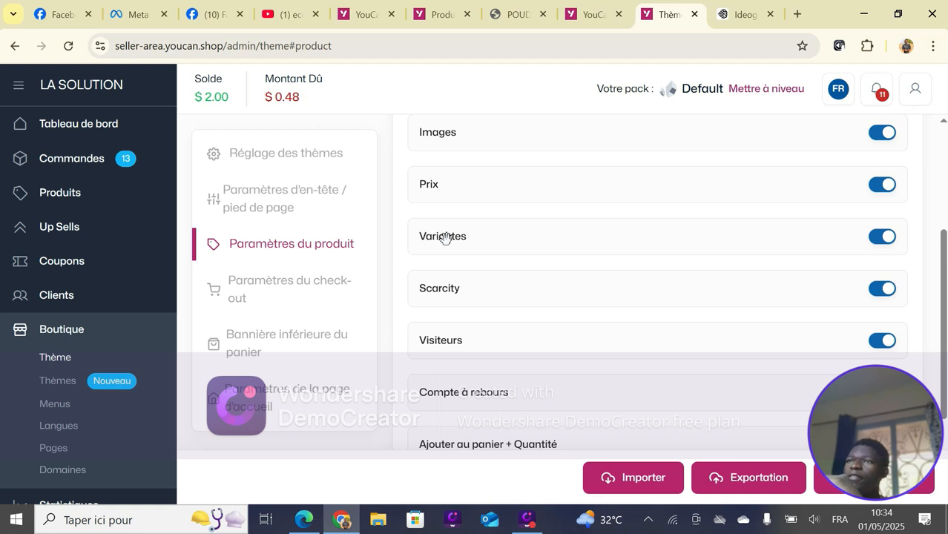
scroll(447, 238, down, 1)
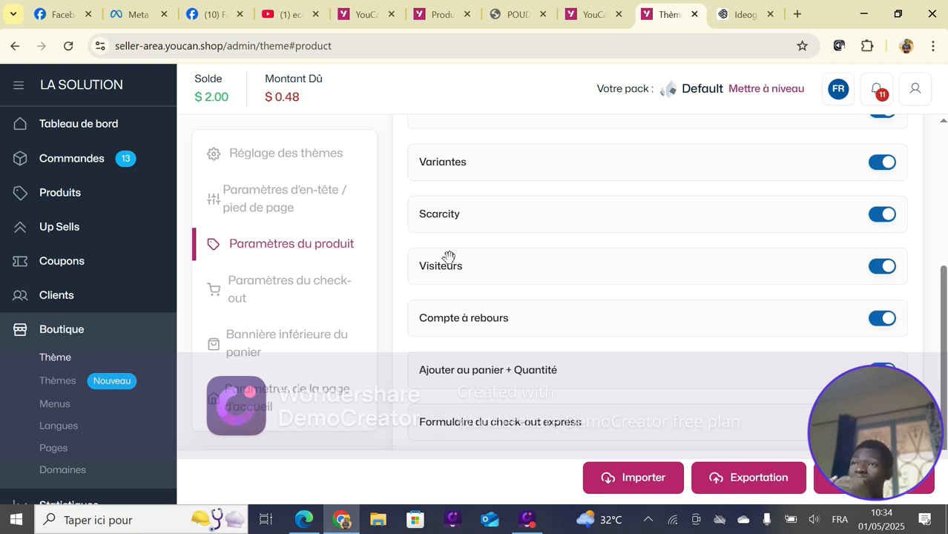
scroll(449, 257, up, 2)
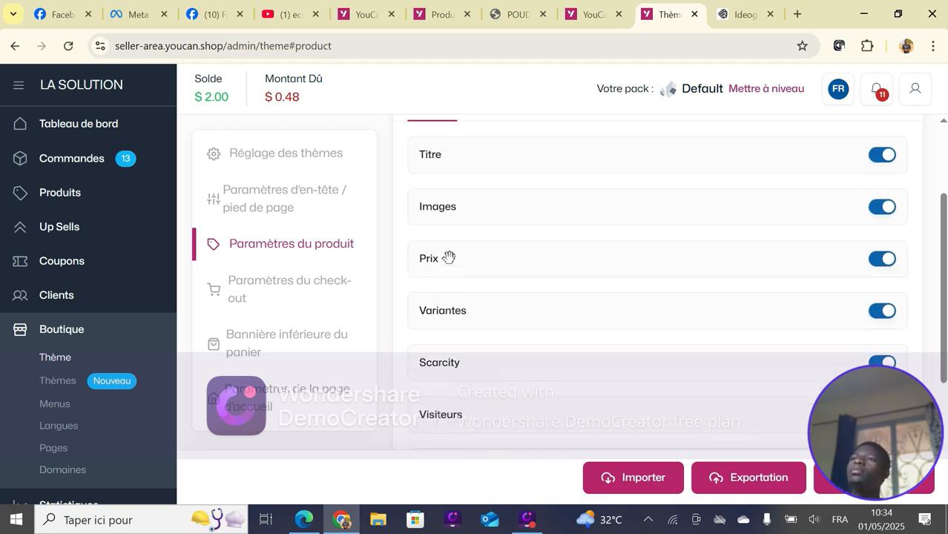
scroll(459, 244, up, 2)
- Save the product page sections with every section left enabled
scroll(461, 293, down, 1)
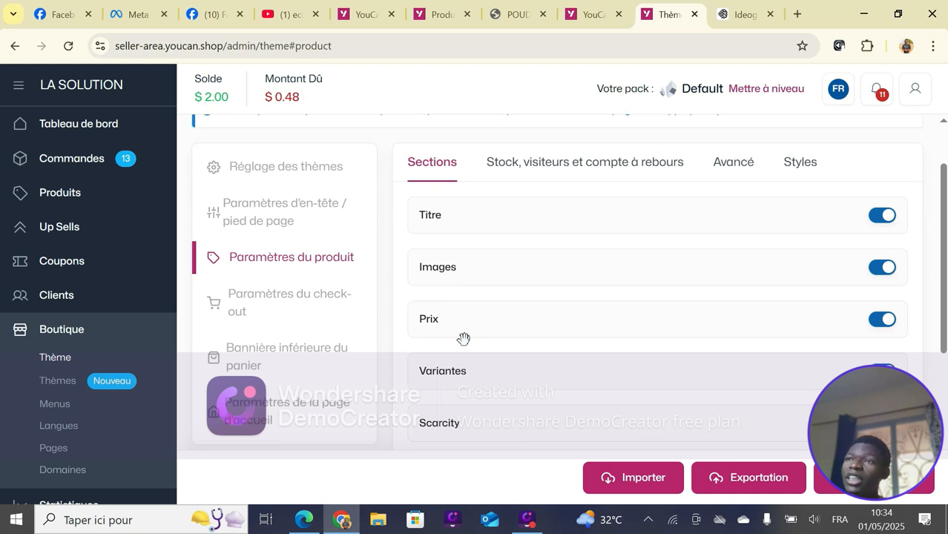
scroll(431, 313, down, 1)
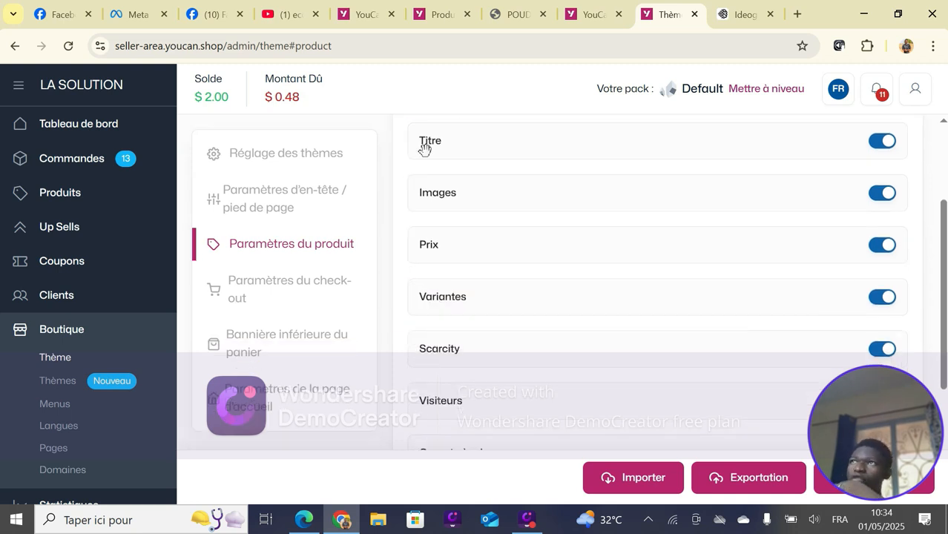
scroll(489, 383, down, 3)
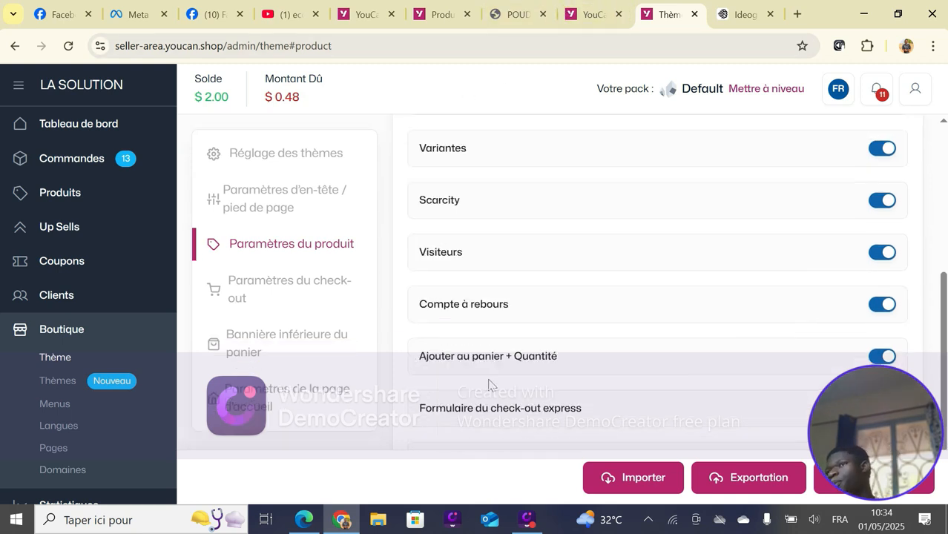
scroll(489, 382, up, 5)
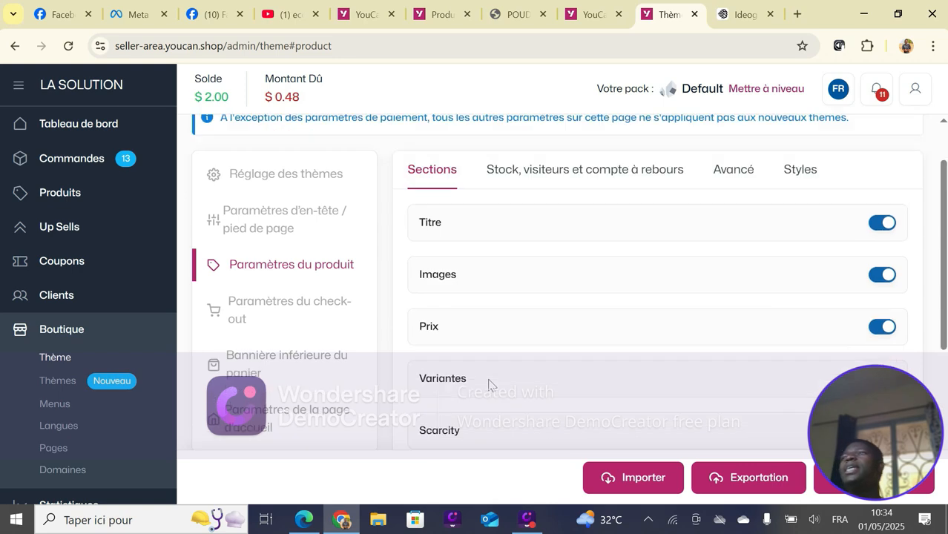
scroll(634, 386, down, 2)
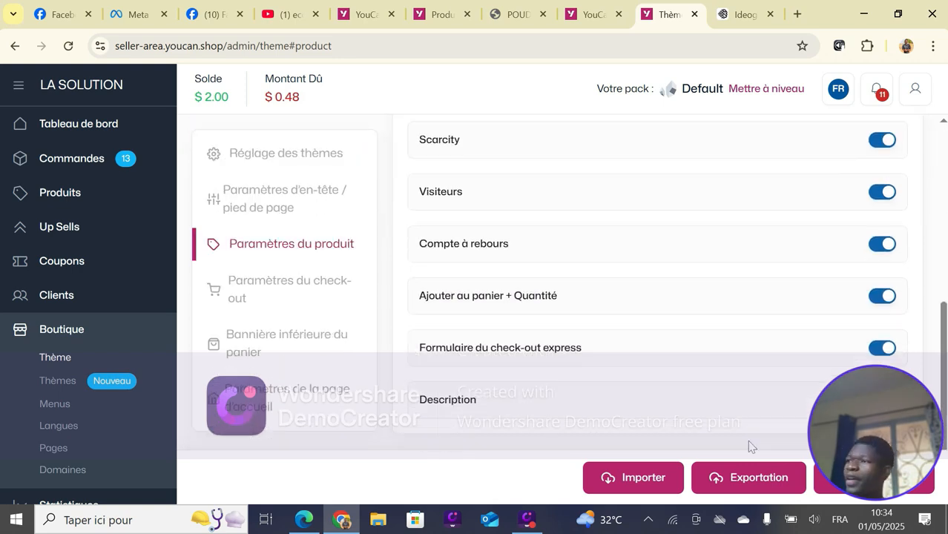
click(874, 478)
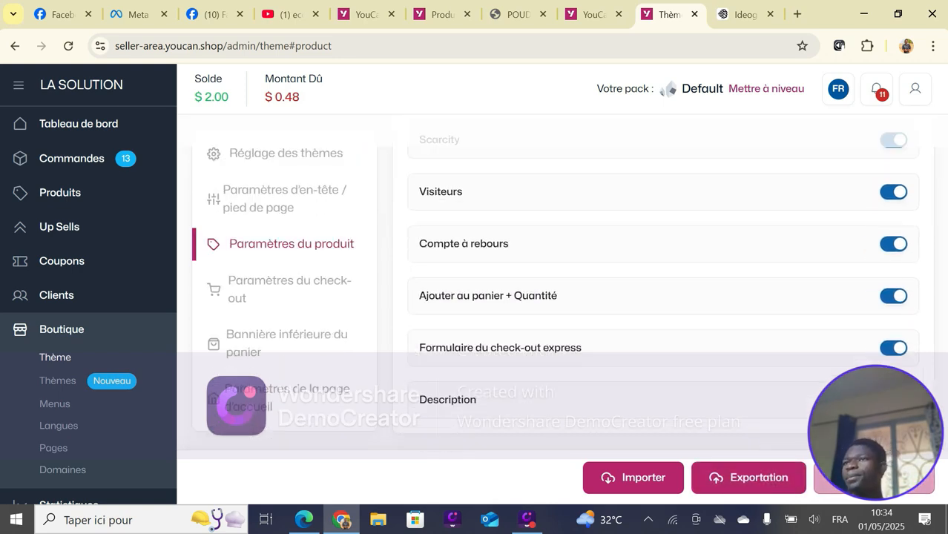
scroll(674, 327, up, 1)
scroll(674, 326, up, 5)
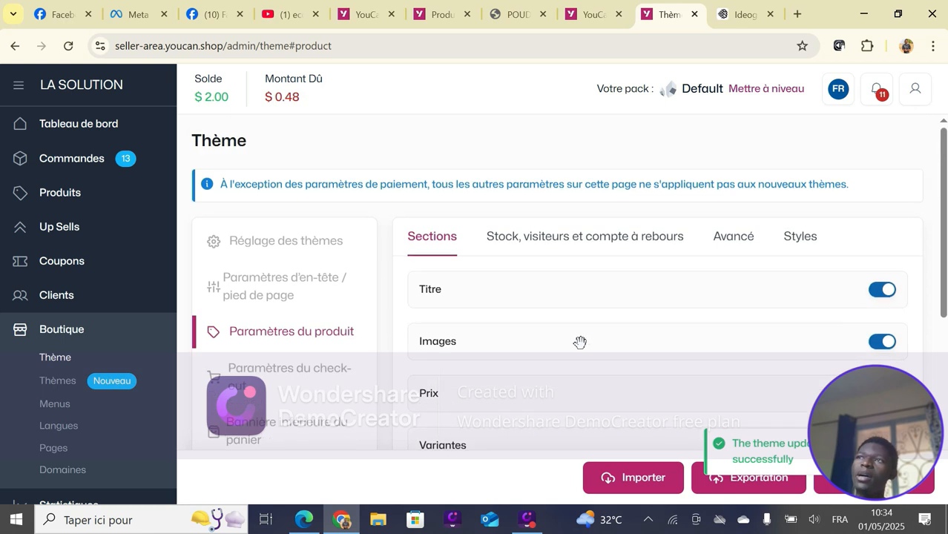
- Open the 'Stock, visiteurs et compte à rebours' settings, then view the live product page
click(543, 247)
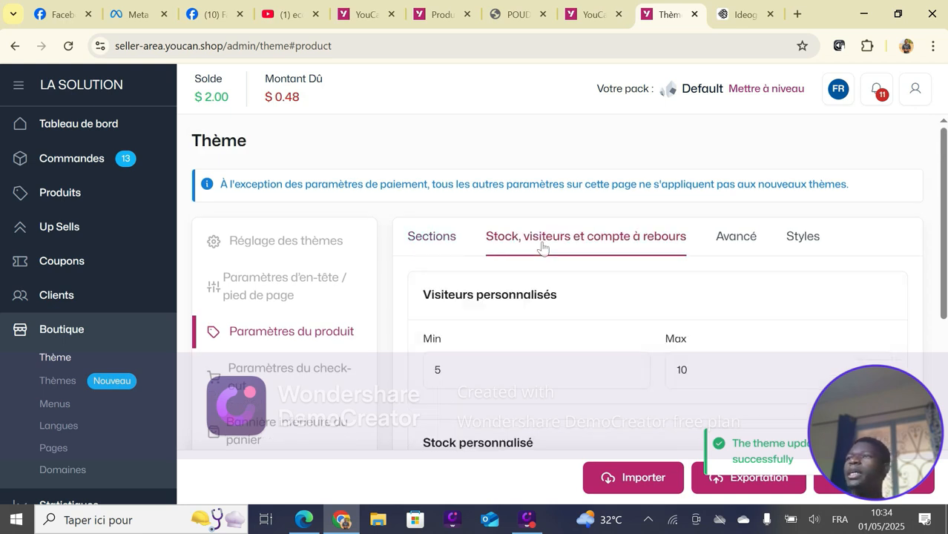
scroll(642, 253, down, 1)
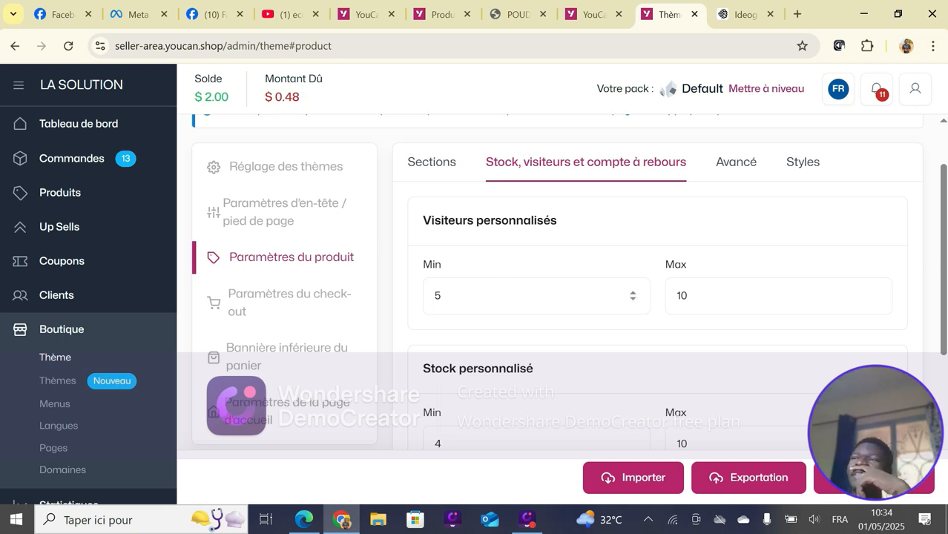
click(515, 13)
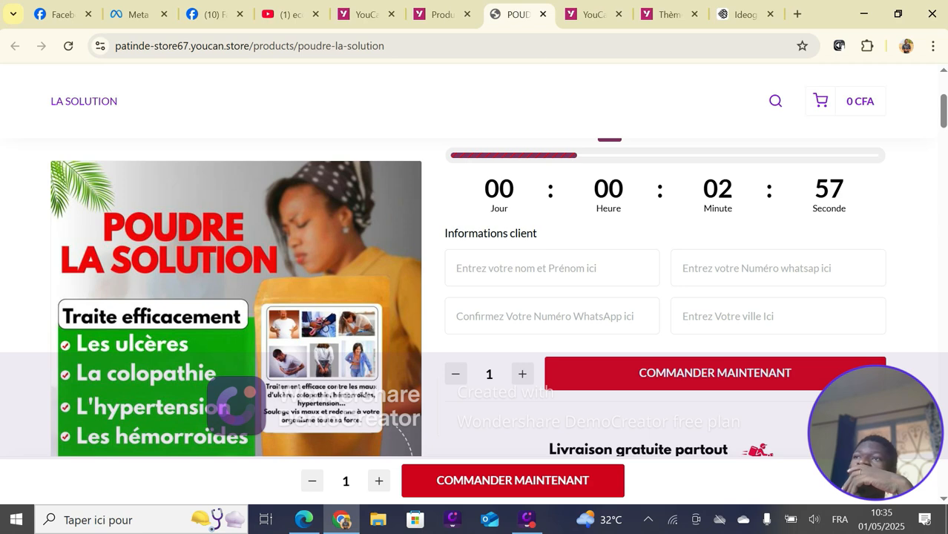
scroll(598, 313, up, 3)
scroll(601, 310, down, 1)
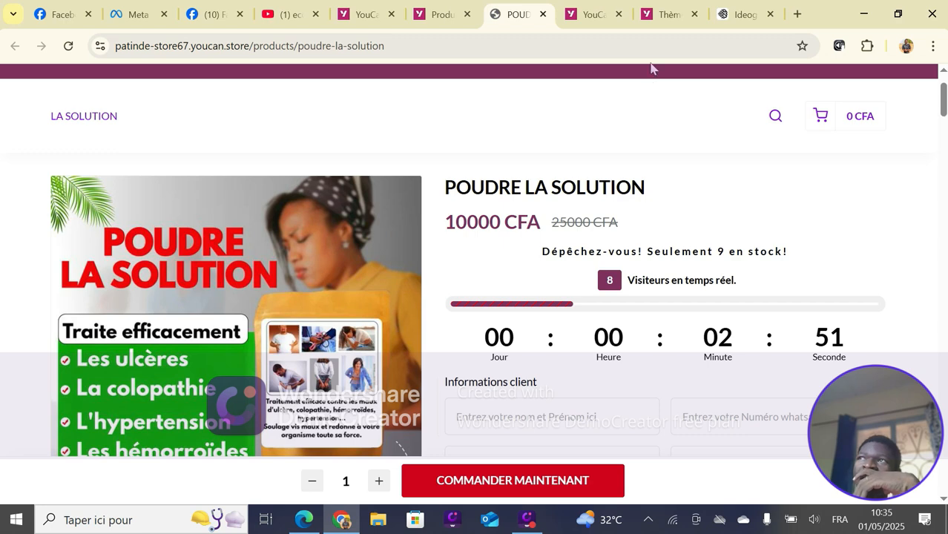
click(666, 13)
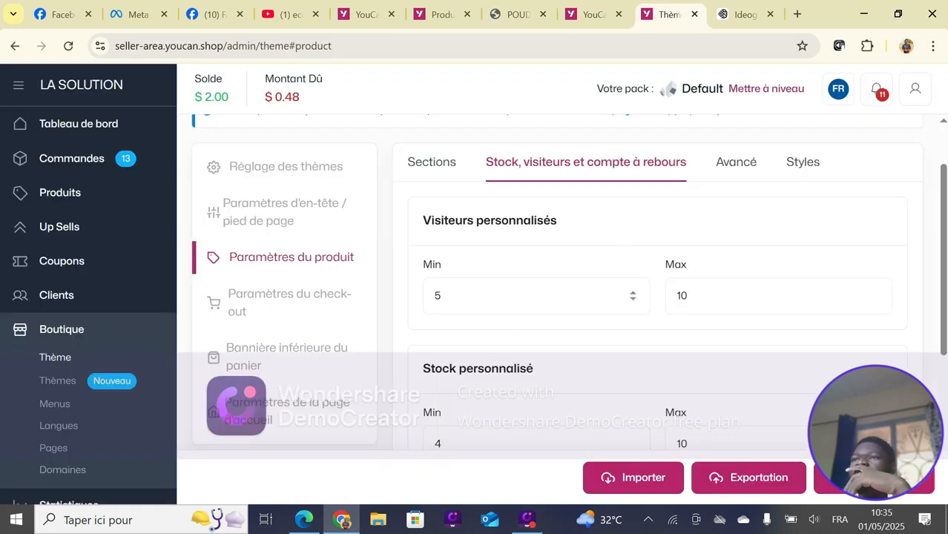
- Set the Visiteurs personnalisés minimum to 10
double_click(634, 293)
click(633, 293)
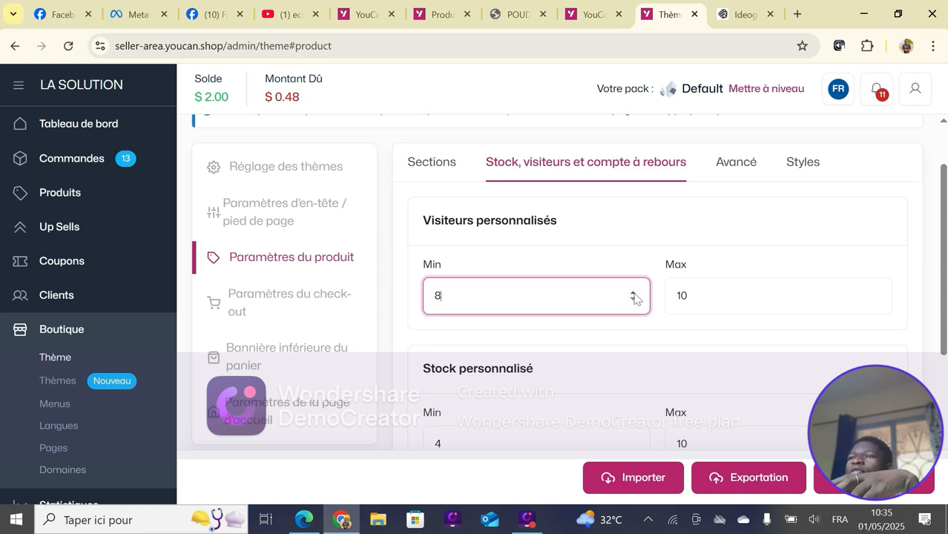
double_click(633, 293)
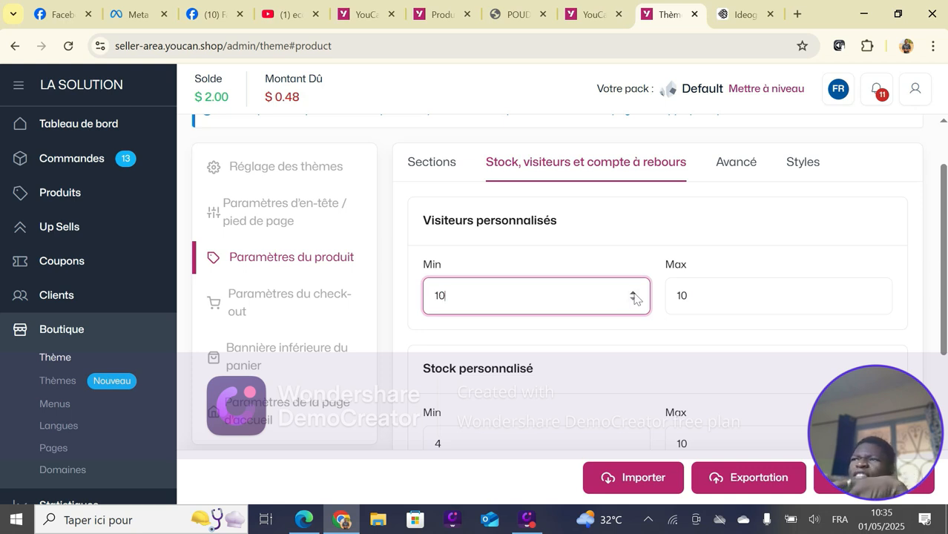
click(634, 293)
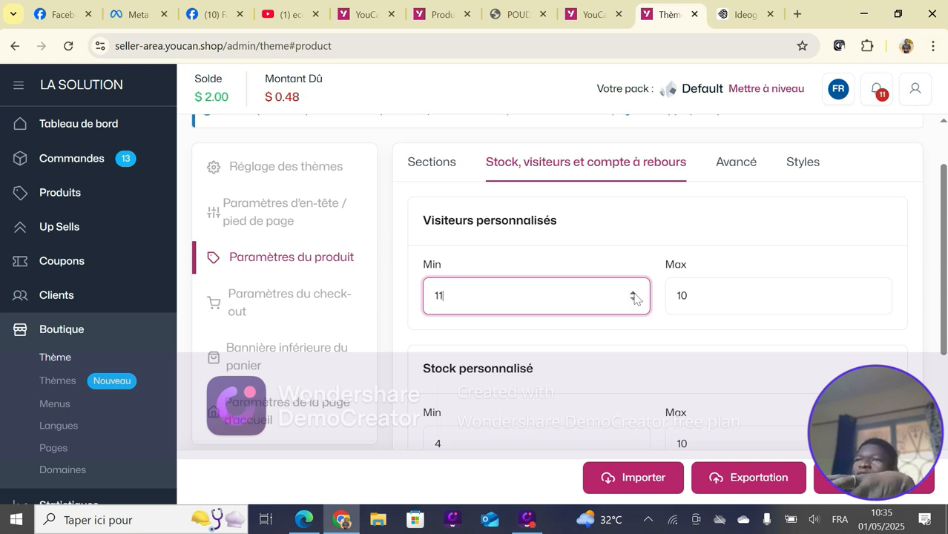
click(634, 294)
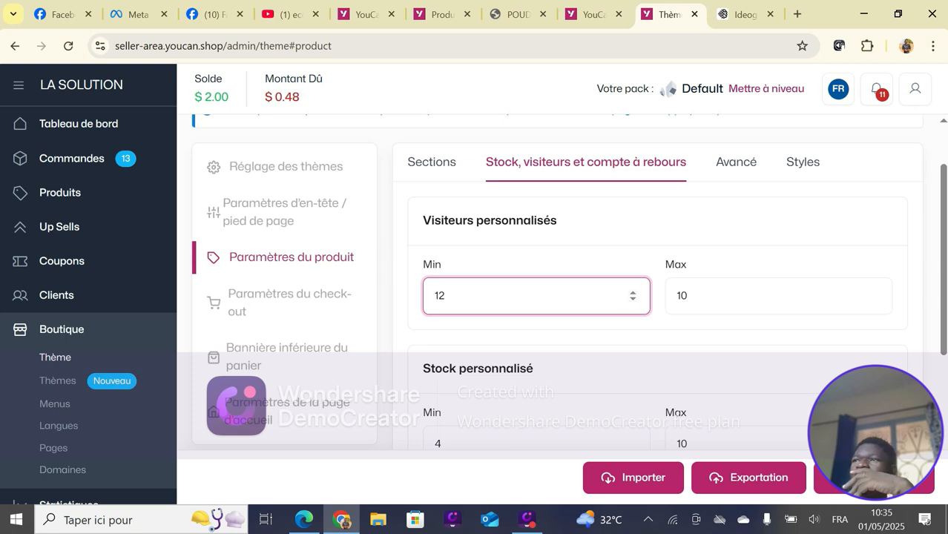
click(634, 299)
click(633, 299)
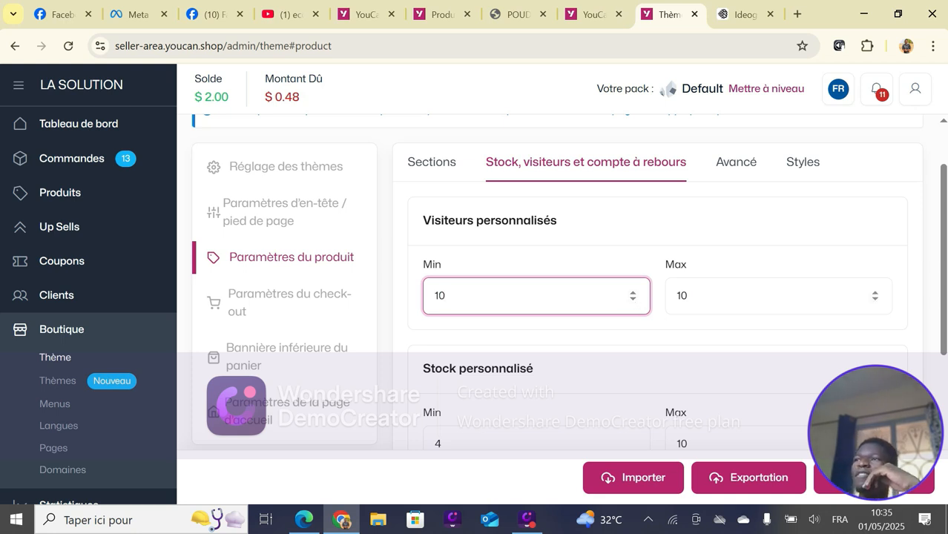
- Raise the Visiteurs personnalisés maximum to 20 and check the live product page
click(874, 293)
click(875, 293)
click(875, 293)
click(875, 293)
click(875, 294)
click(875, 293)
click(874, 293)
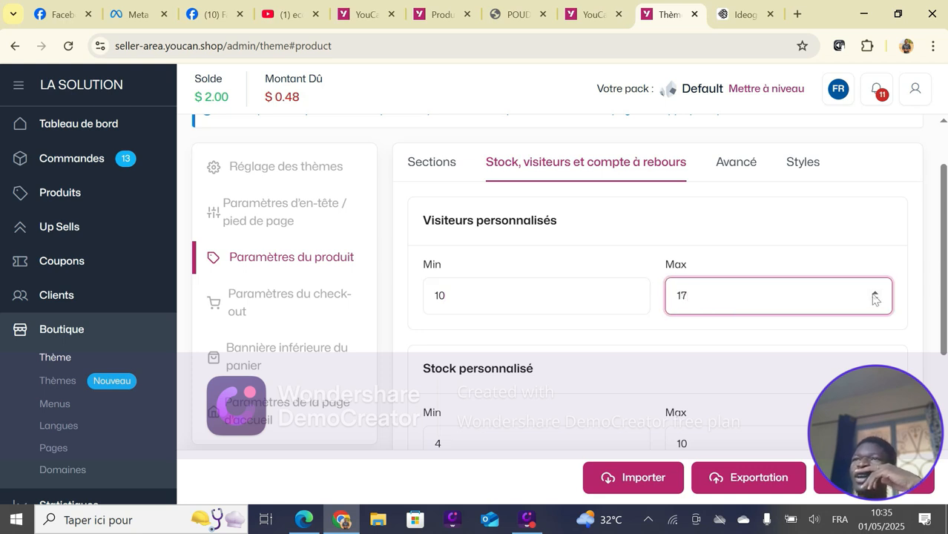
click(875, 293)
click(875, 293)
click(875, 294)
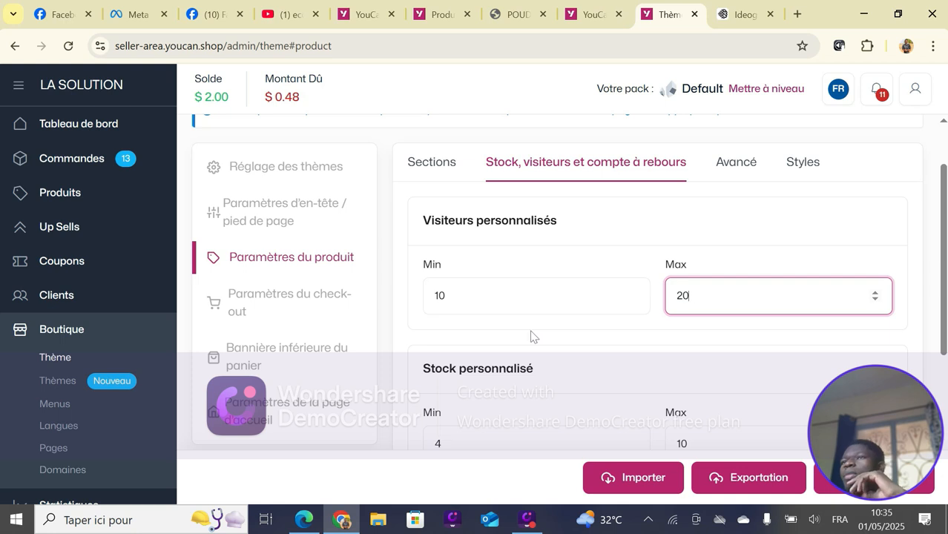
click(516, 15)
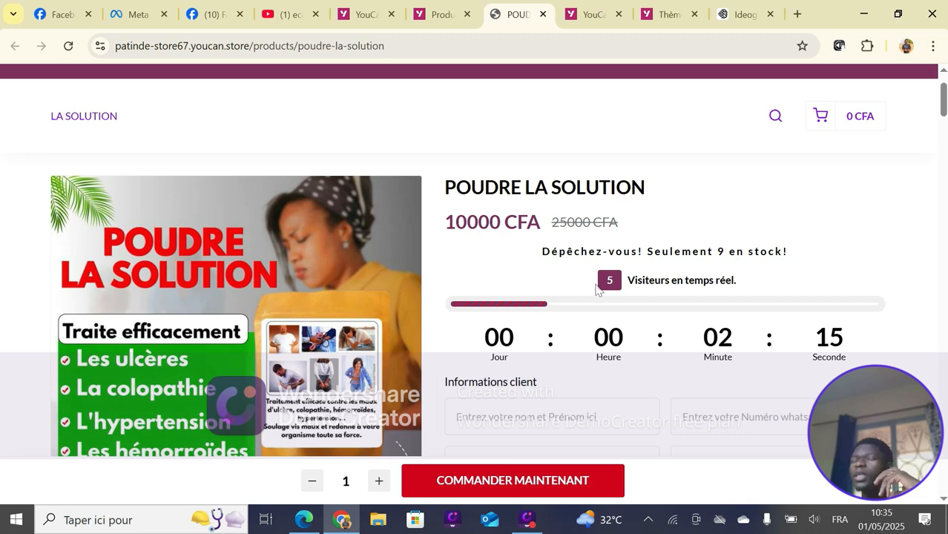
- After comparing with the live page, raise the Stock personnalisé minimum from 4 to 5
click(663, 15)
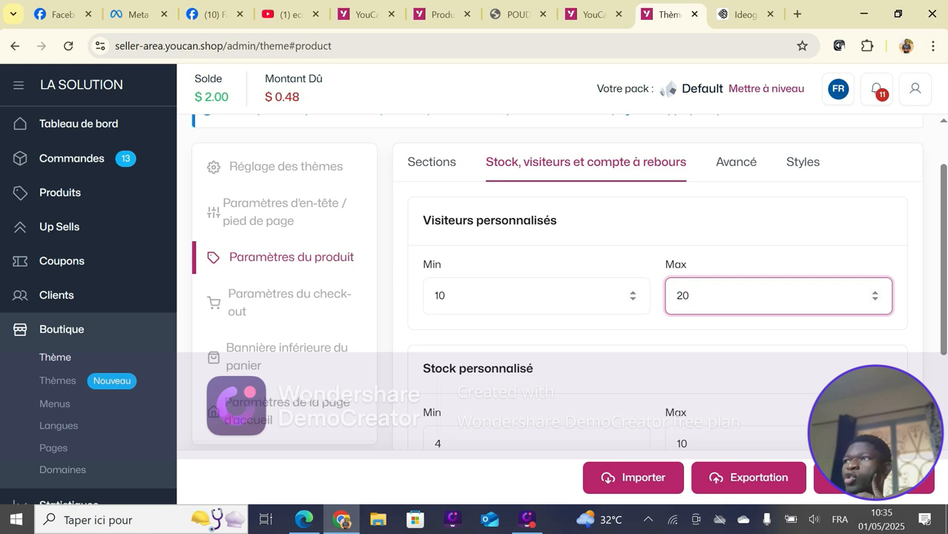
scroll(656, 301, down, 1)
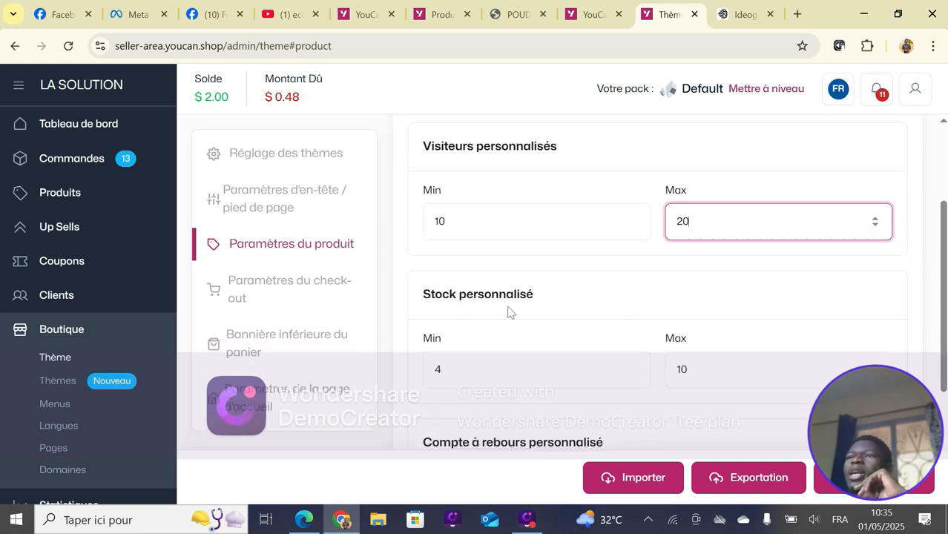
scroll(509, 312, down, 1)
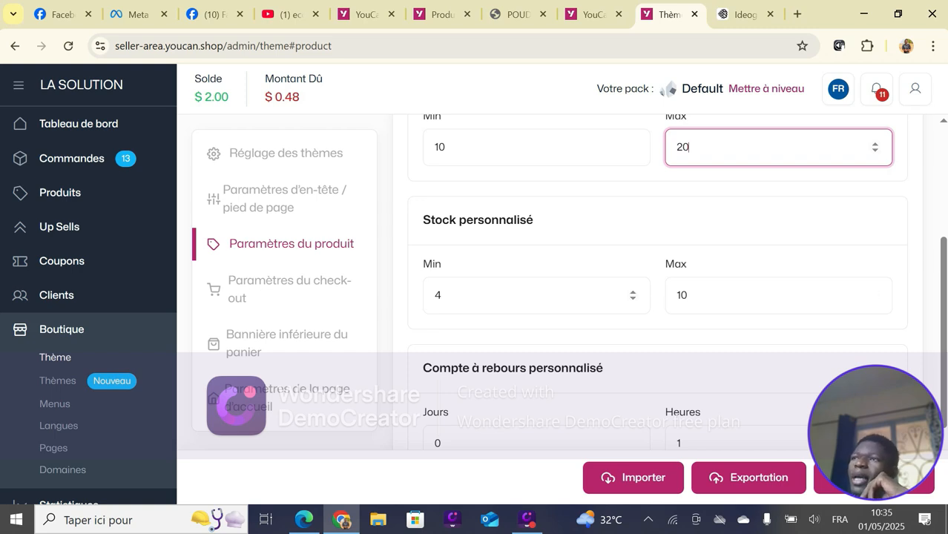
click(517, 17)
scroll(643, 319, down, 1)
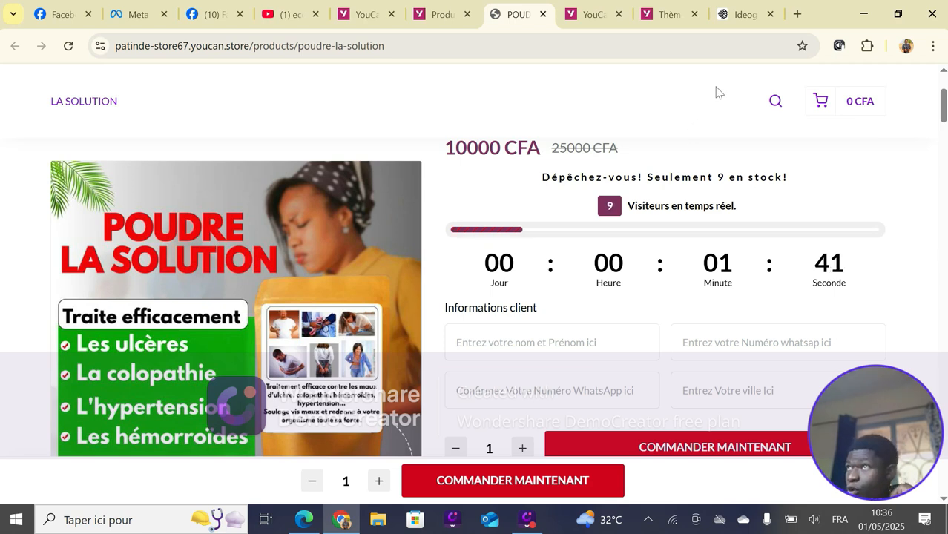
click(667, 16)
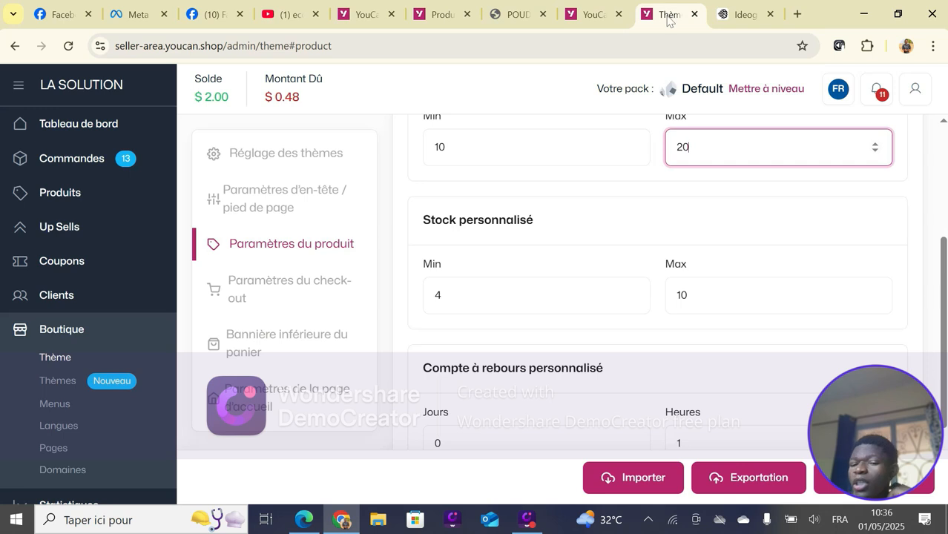
scroll(627, 287, down, 2)
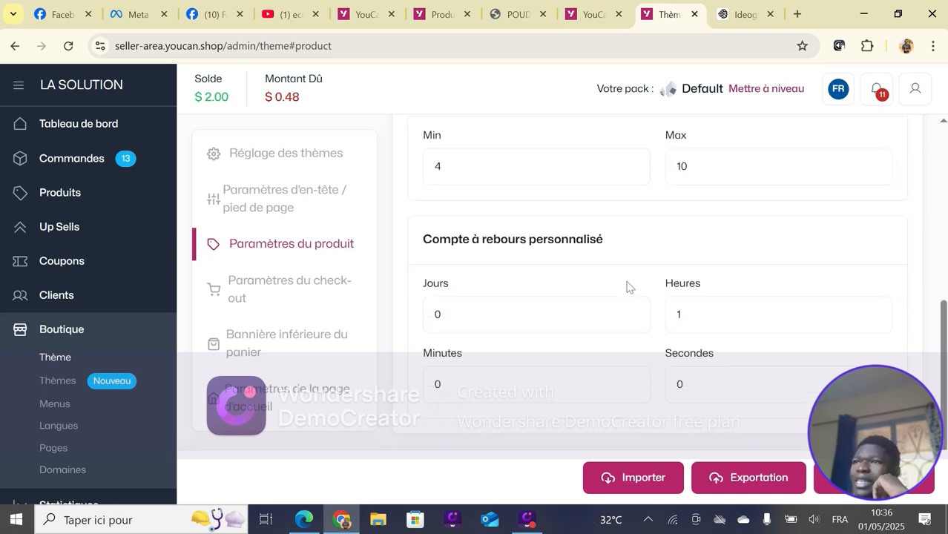
scroll(627, 275, up, 2)
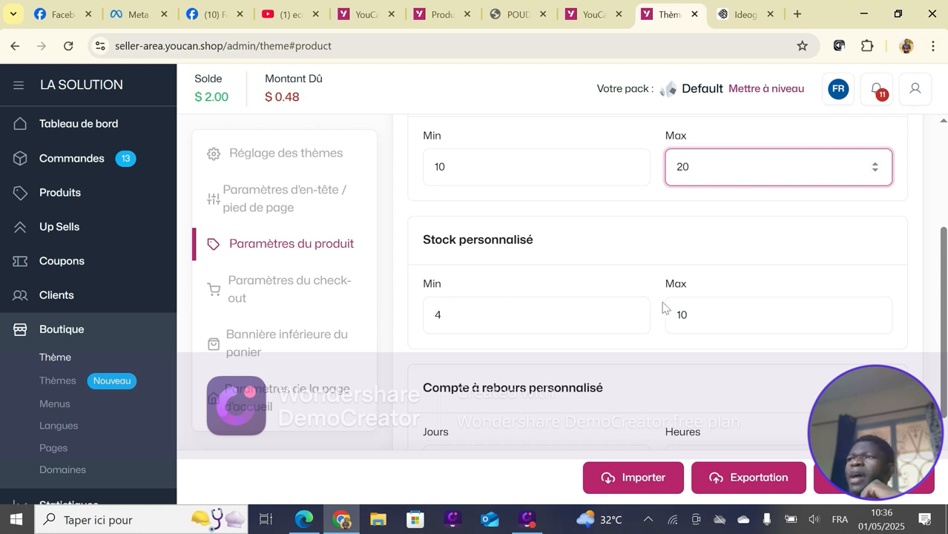
click(634, 312)
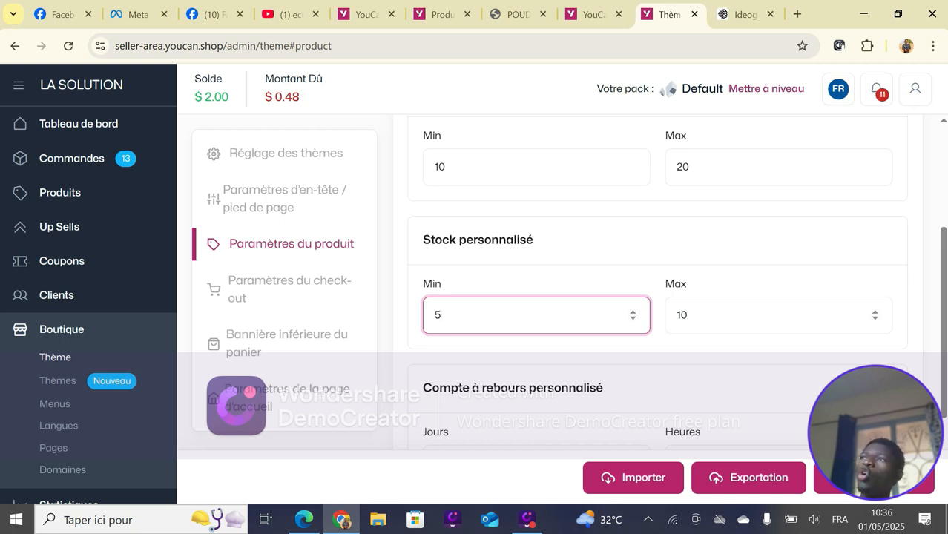
- Recheck the live product page, then save the custom stock range of 5 to 10
click(517, 15)
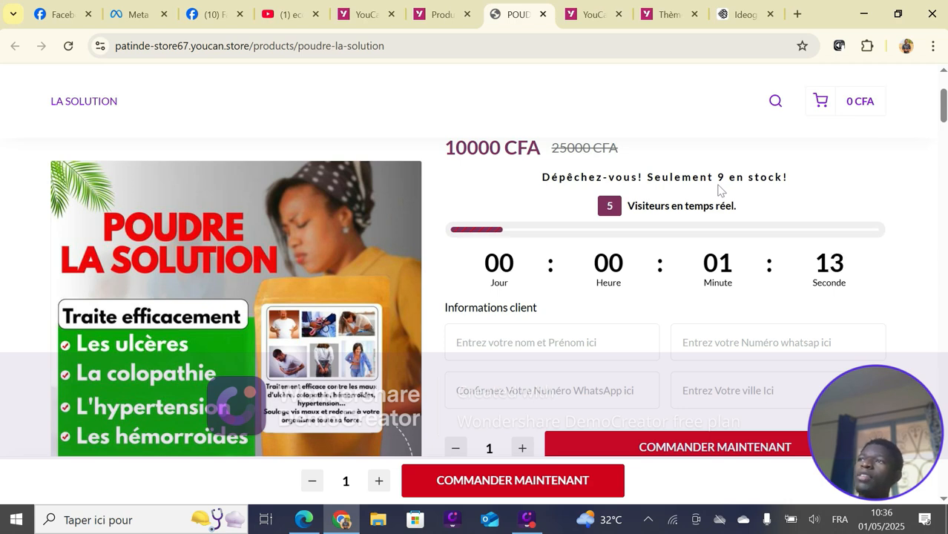
click(674, 21)
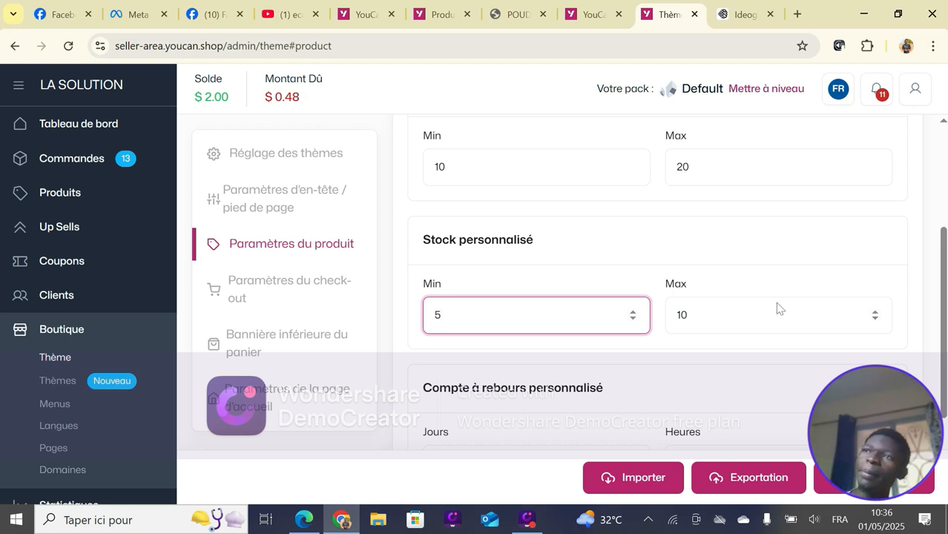
scroll(777, 307, down, 1)
scroll(777, 307, down, 1)
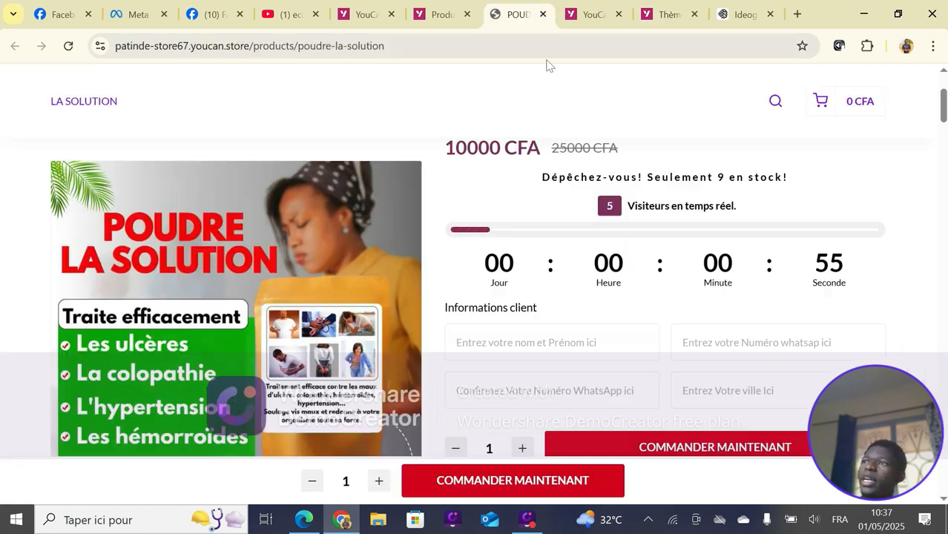
click(520, 14)
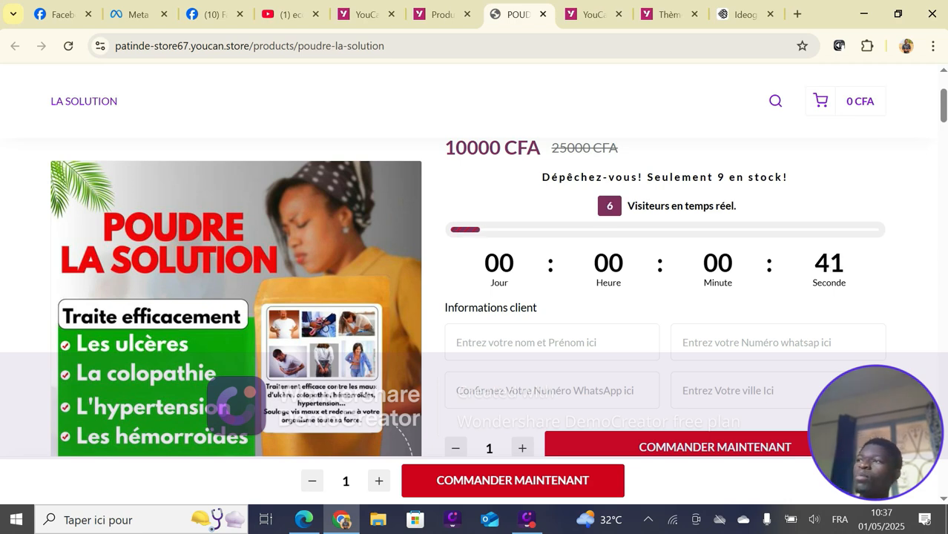
scroll(665, 298, down, 1)
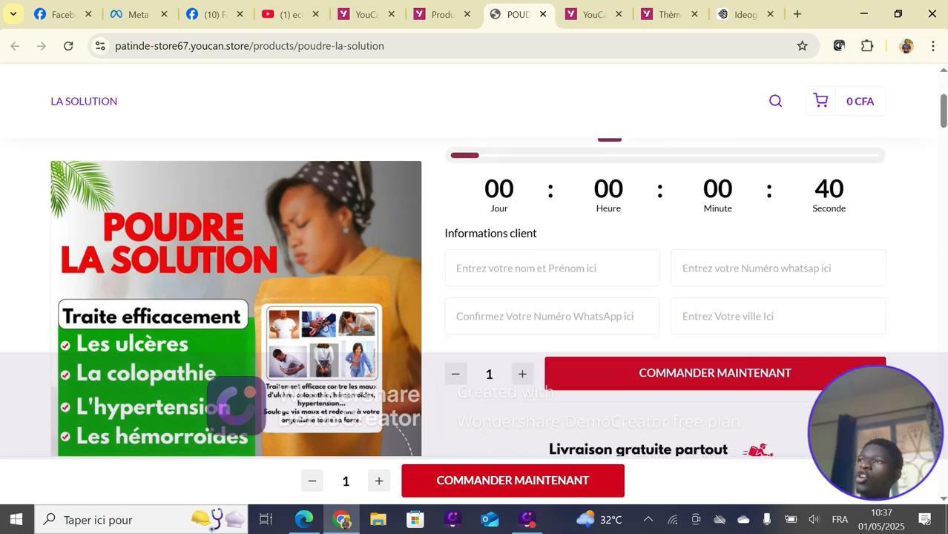
click(667, 16)
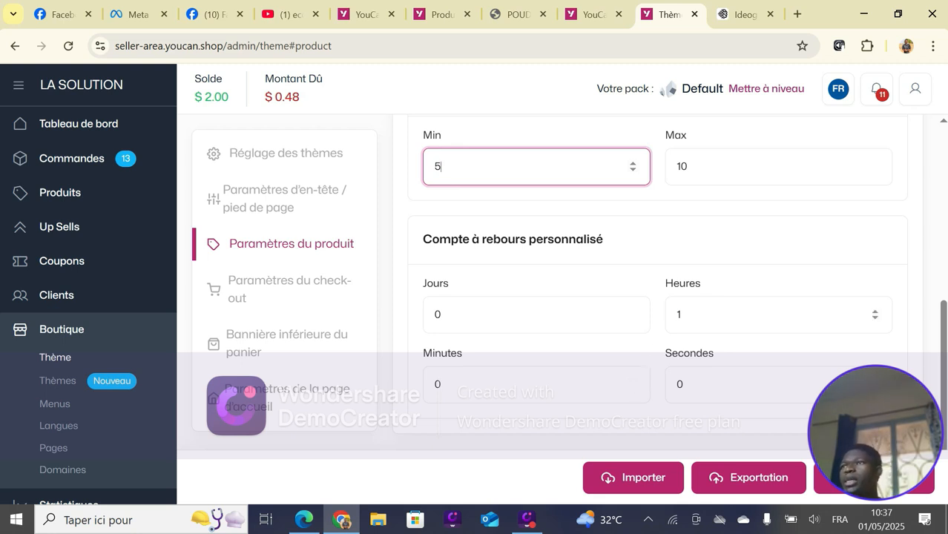
scroll(650, 270, up, 5)
scroll(631, 152, down, 2)
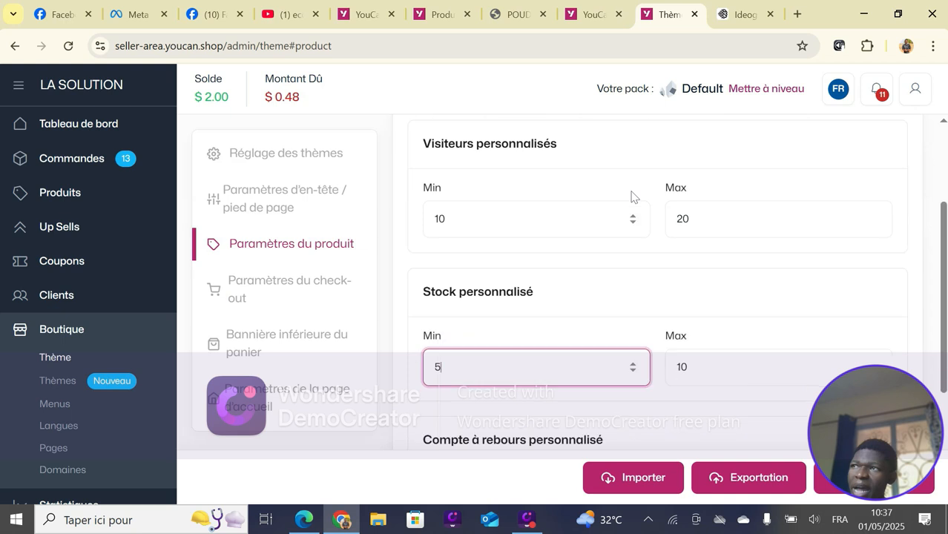
scroll(632, 197, down, 3)
click(874, 478)
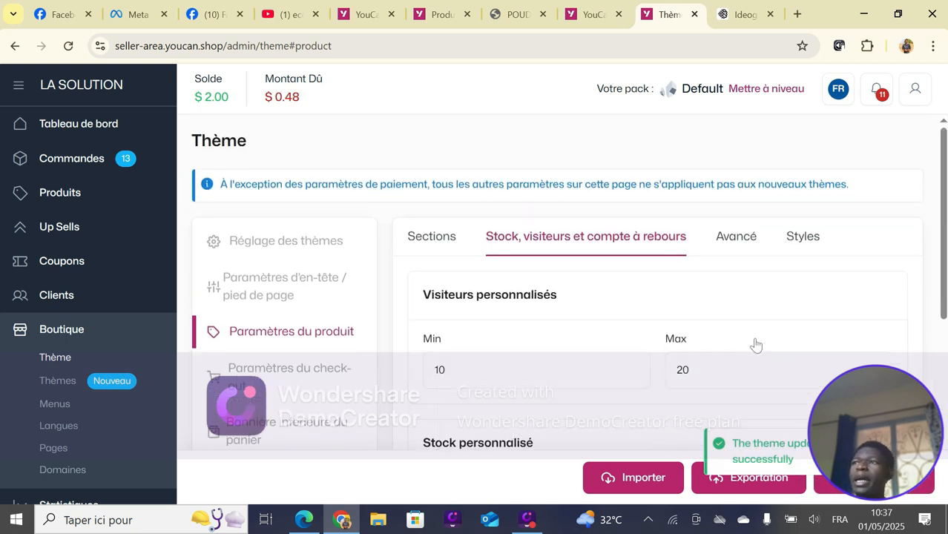
click(736, 249)
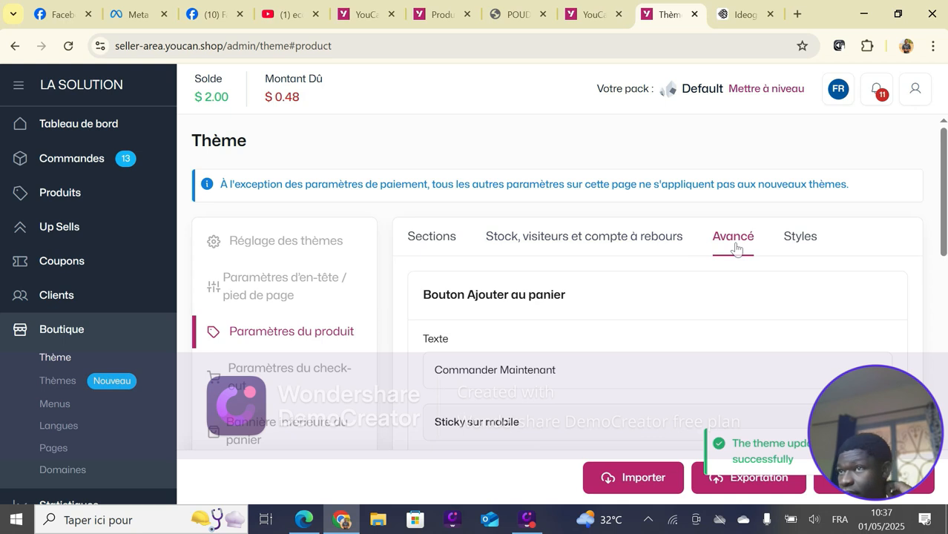
scroll(705, 259, down, 1)
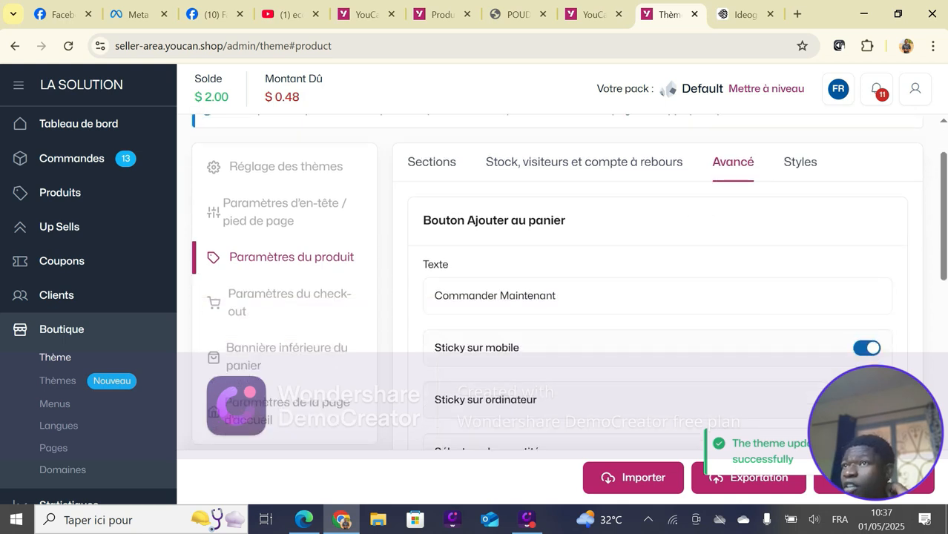
click(517, 14)
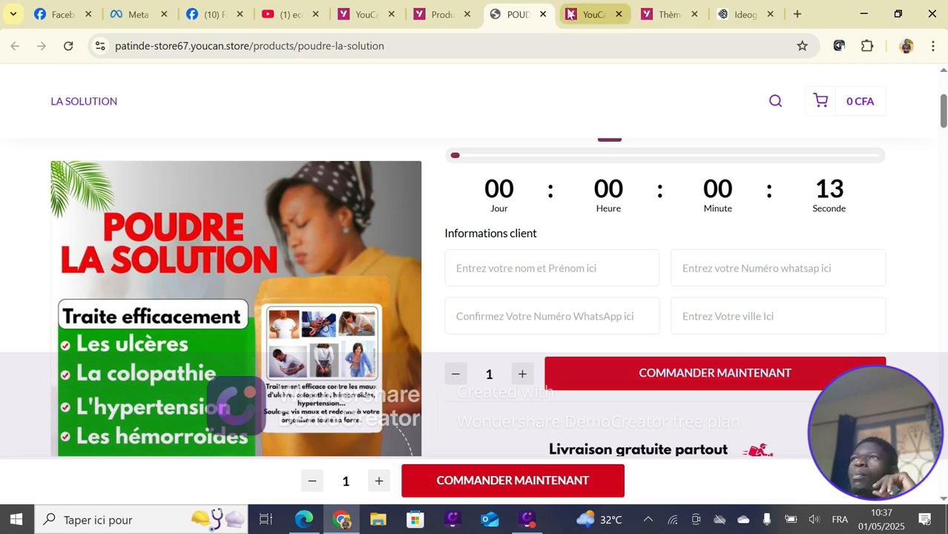
click(672, 14)
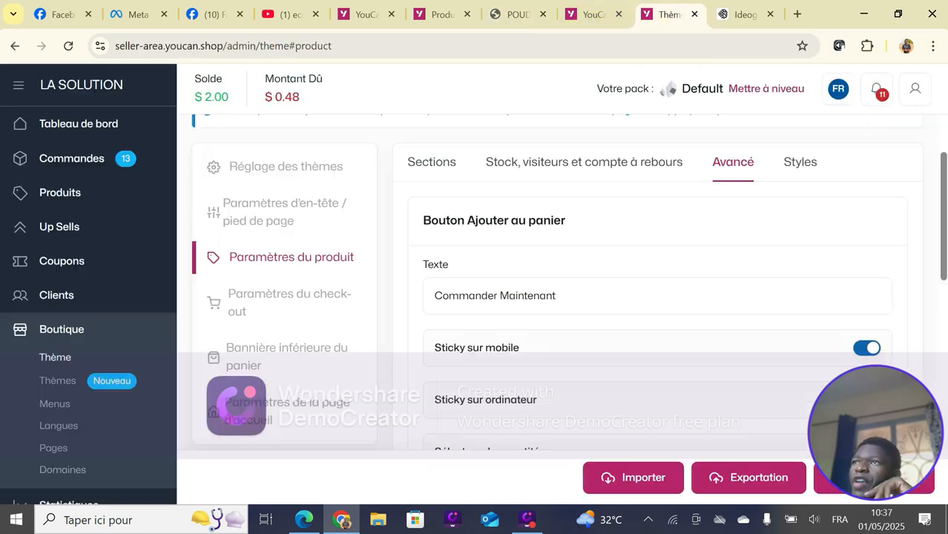
scroll(538, 312, down, 2)
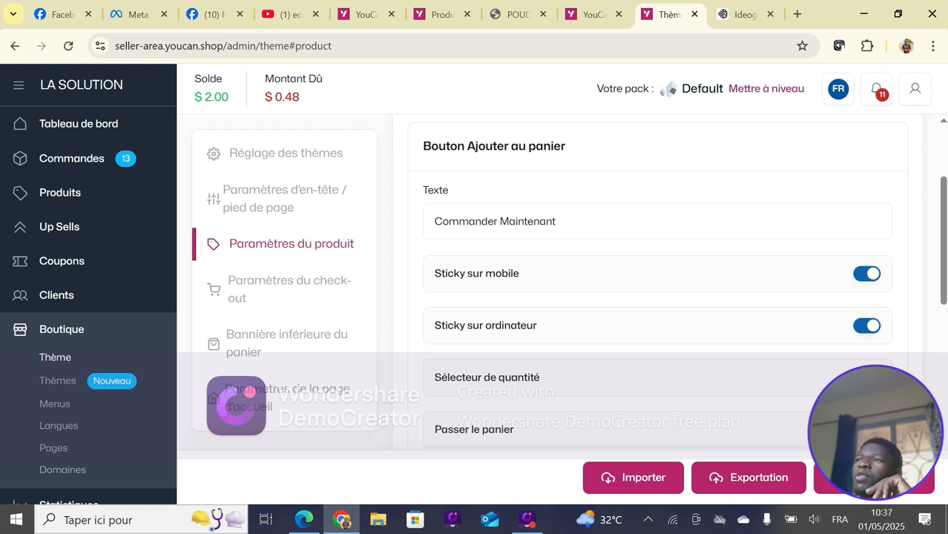
click(560, 222)
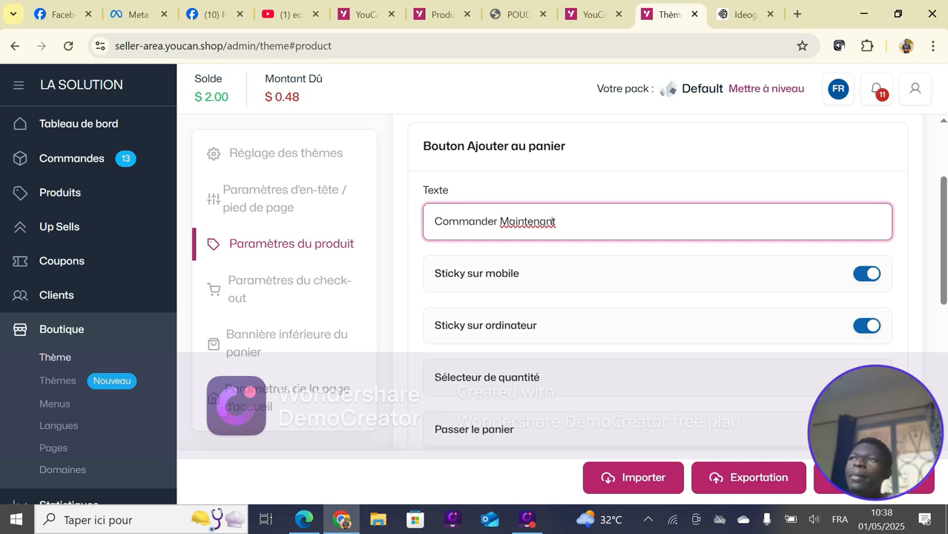
- Change the add-to-cart button text to 'COMMANDER MAINTENANT' and save the theme
key(ctrl+shift+Left)
key(ctrl+shift+Left)
key(BackSpace)
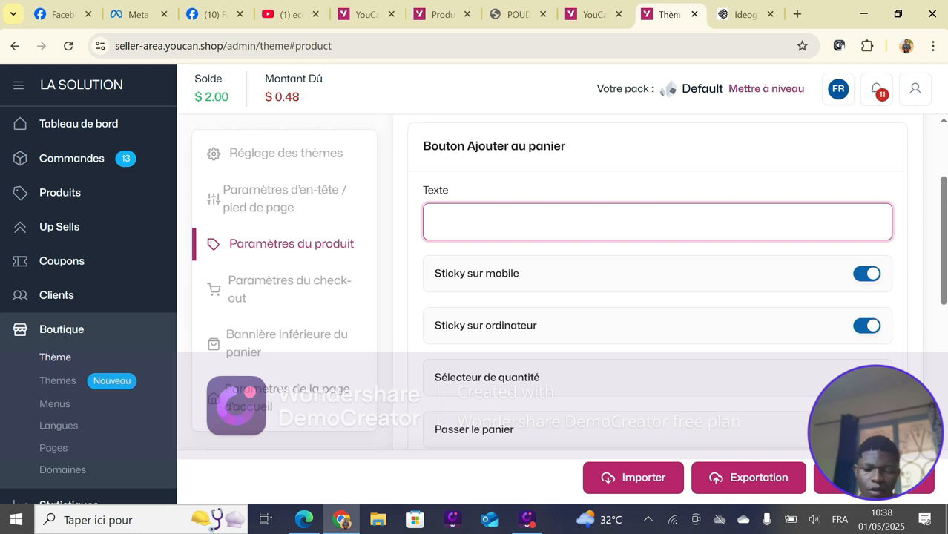
text(COMMAN)
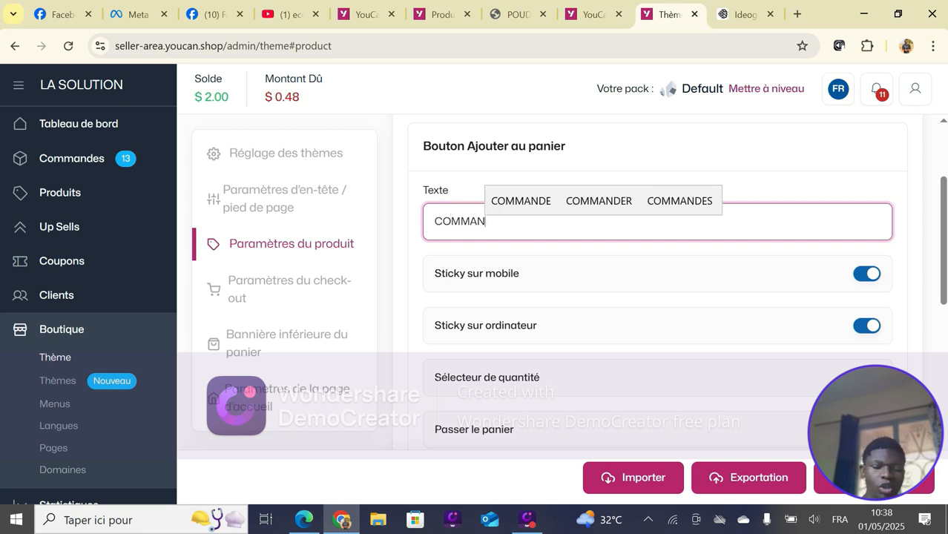
text(DER MAI)
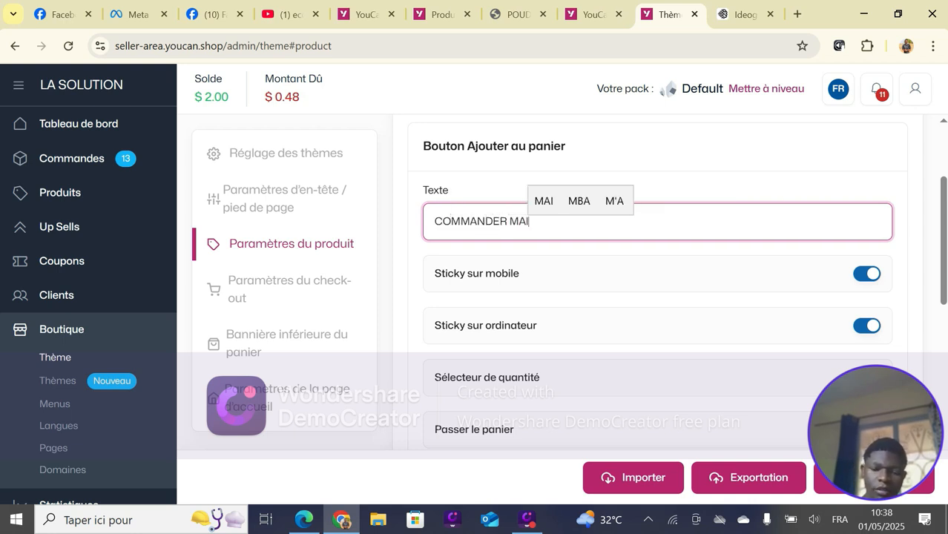
text(NTENNAT)
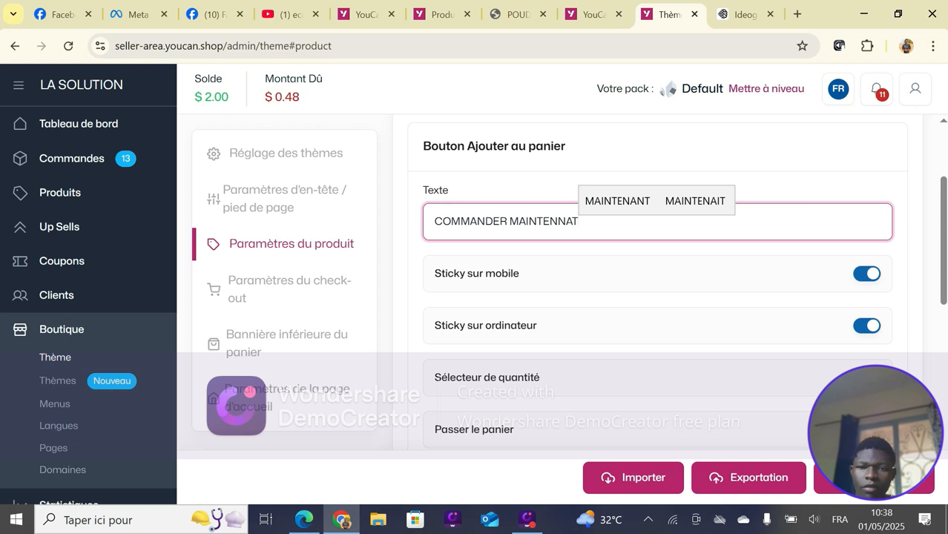
click(618, 200)
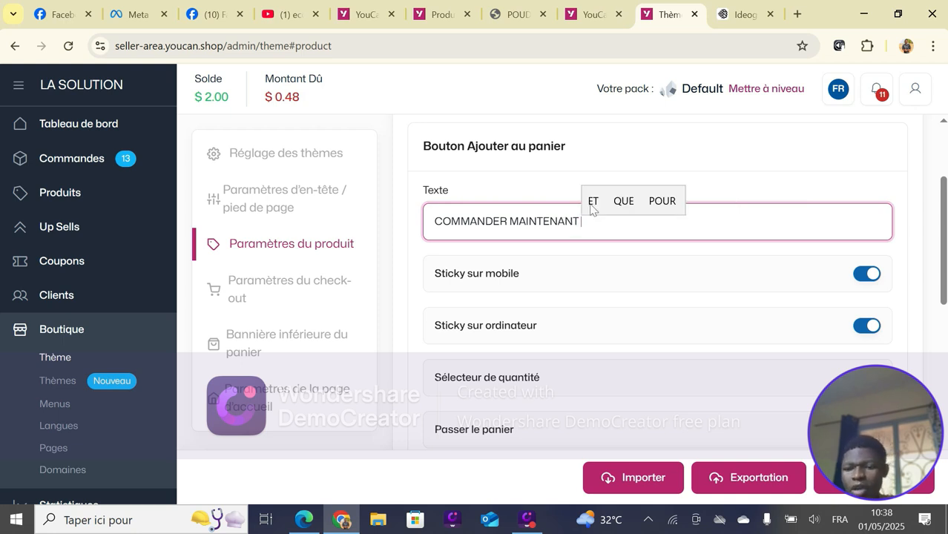
click(874, 477)
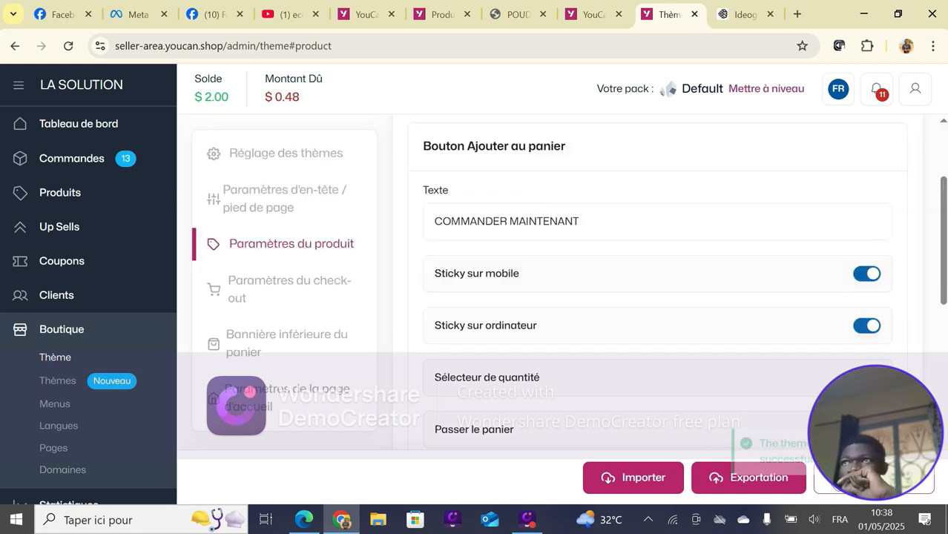
- Reload the live product page to see the new button, then revisit the theme settings
click(514, 14)
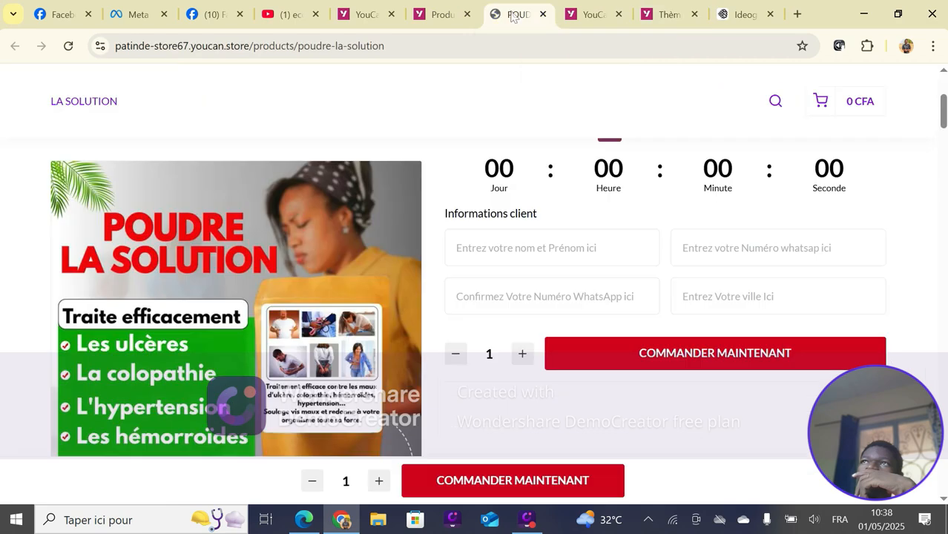
click(69, 46)
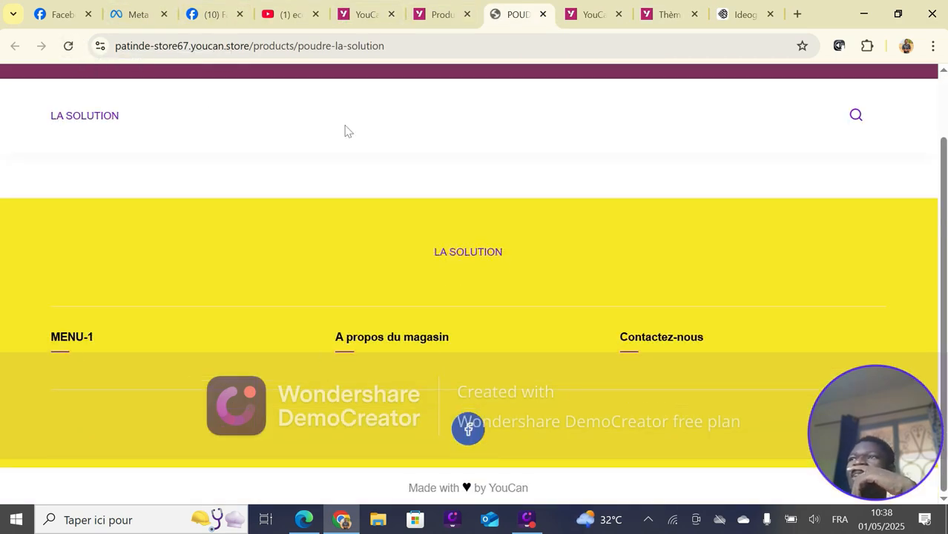
scroll(753, 319, down, 4)
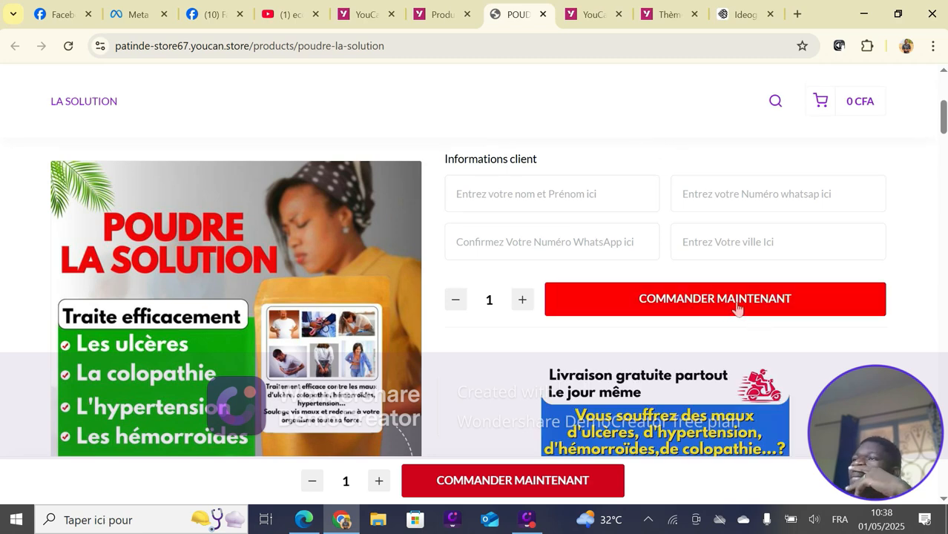
click(671, 14)
scroll(538, 228, down, 2)
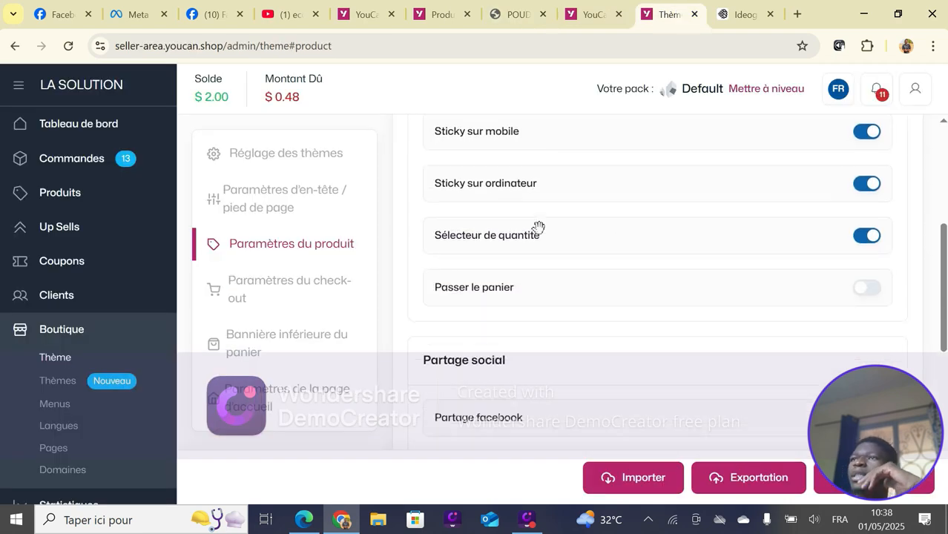
scroll(512, 186, up, 1)
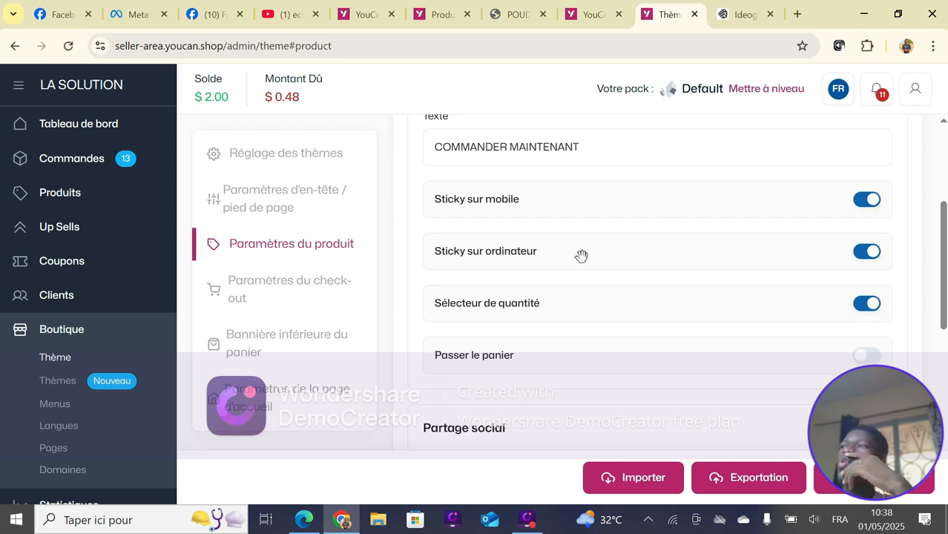
- Use COMMANDER MAINTENANT on the product page to jump to the order form, then return to the admin
click(518, 8)
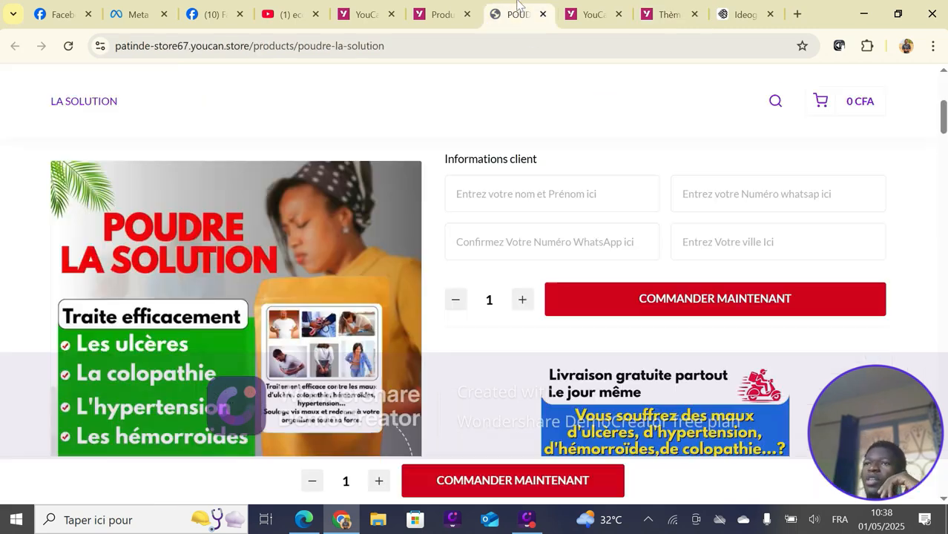
scroll(519, 271, down, 1)
scroll(519, 271, up, 3)
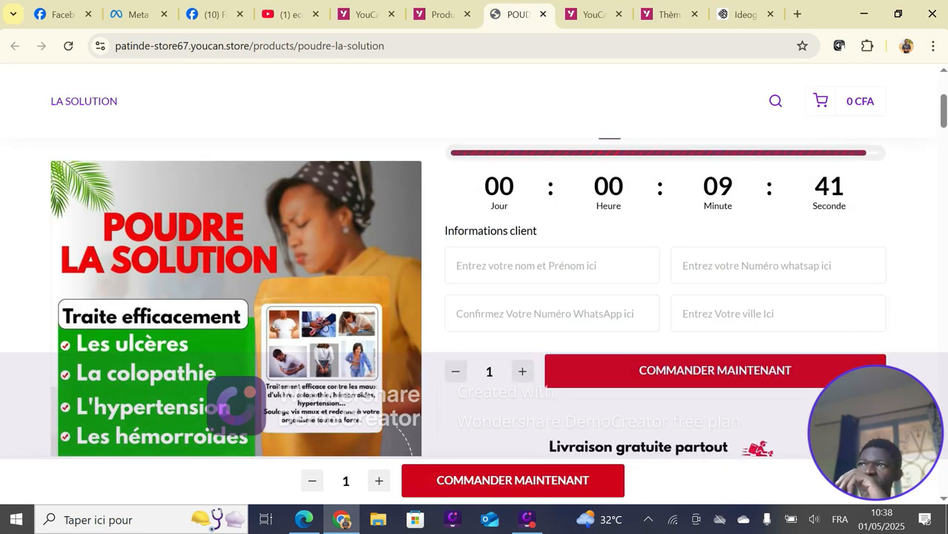
scroll(553, 275, up, 2)
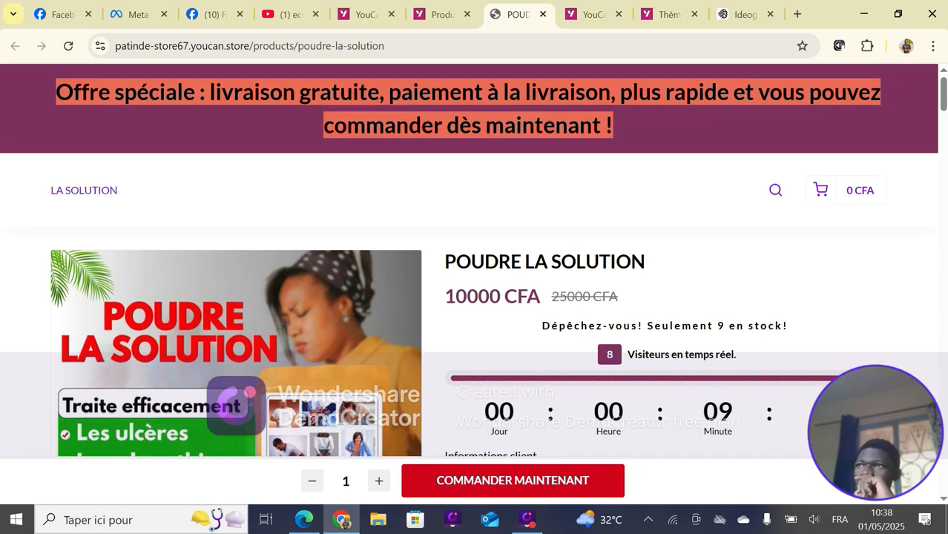
scroll(553, 275, down, 4)
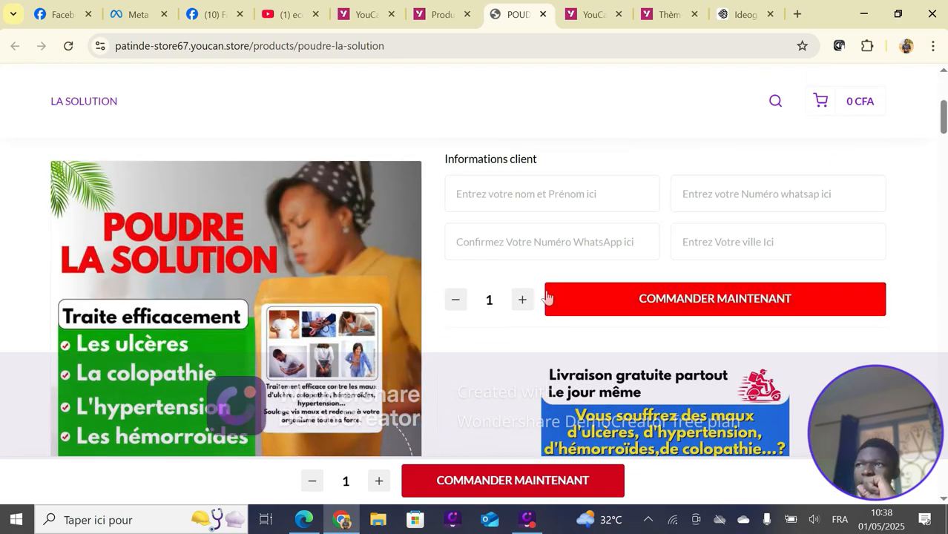
scroll(546, 222, down, 1)
scroll(549, 231, down, 3)
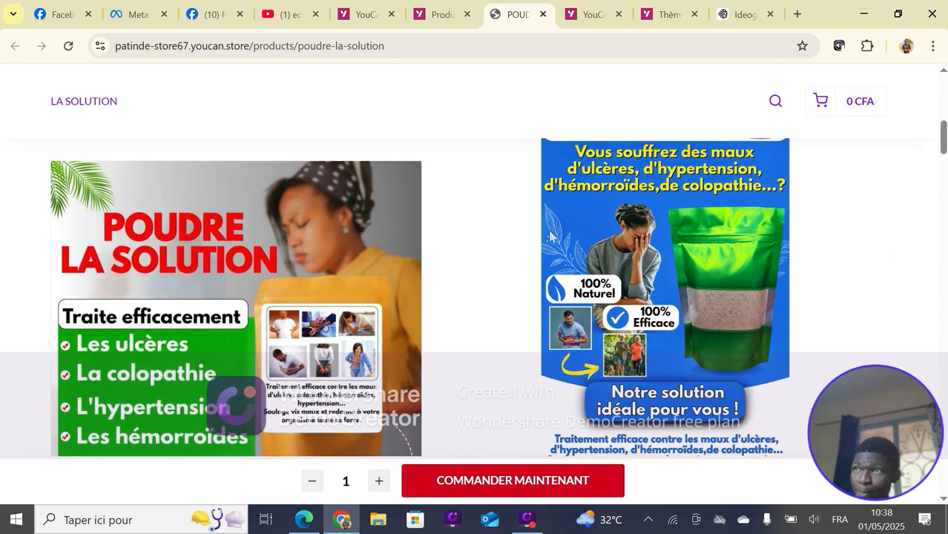
scroll(550, 236, down, 10)
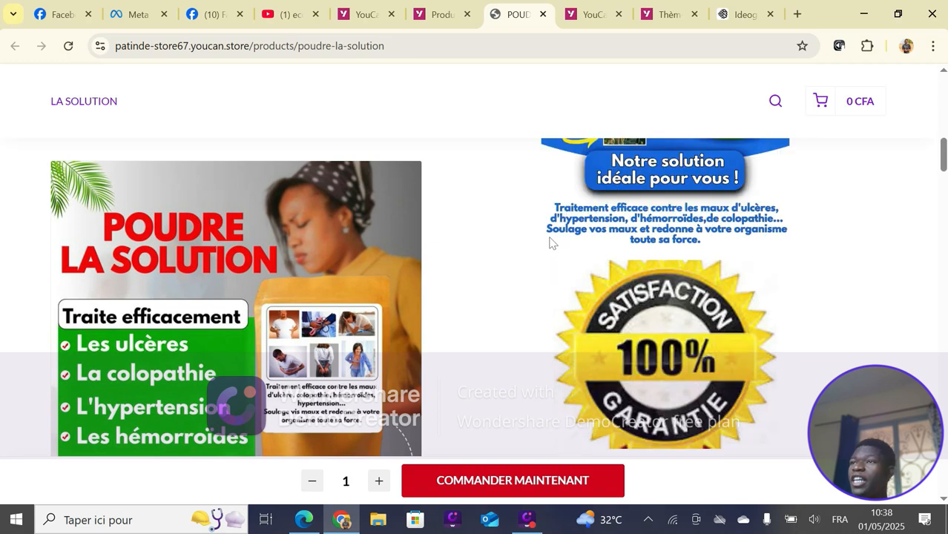
scroll(576, 283, down, 15)
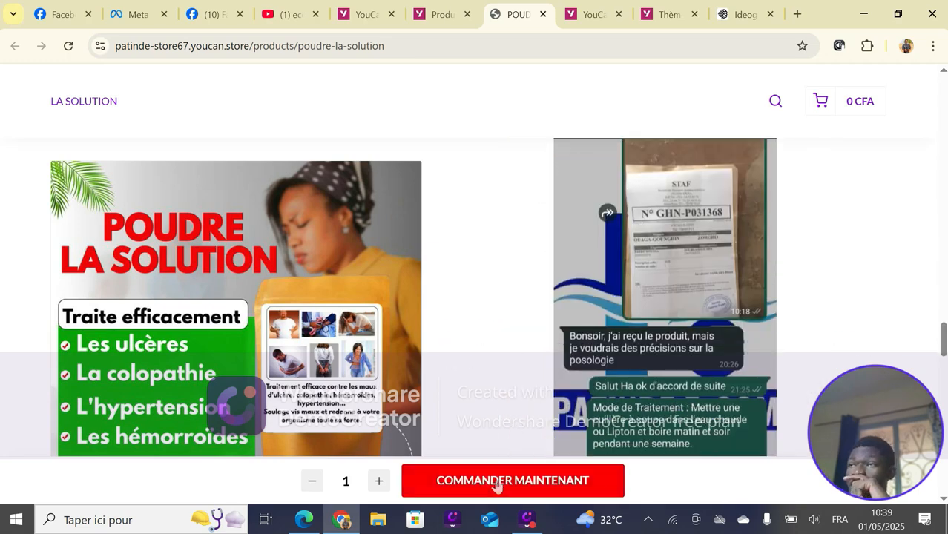
click(497, 482)
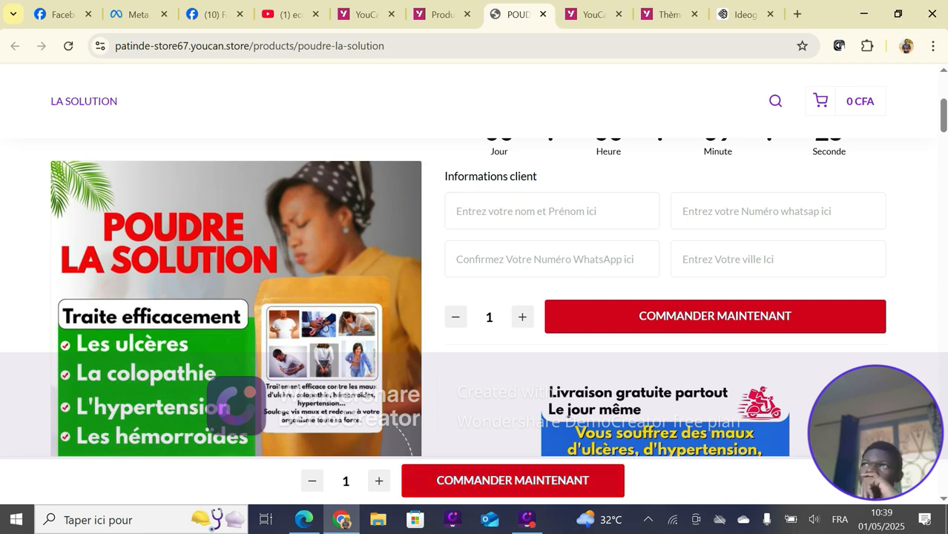
click(658, 17)
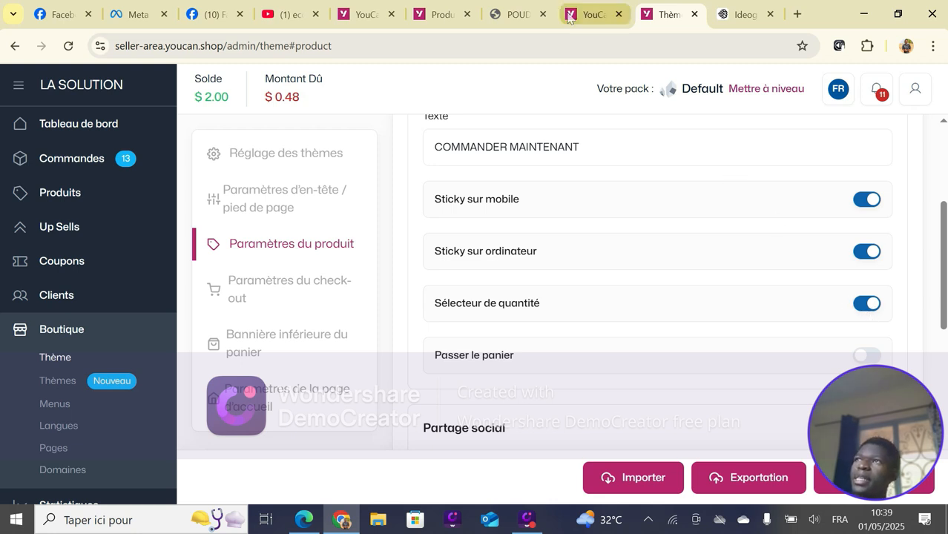
- Open Paramètres du check-out and its Bannière inférieure du panier, showing the PATINDE E-COM image
click(517, 14)
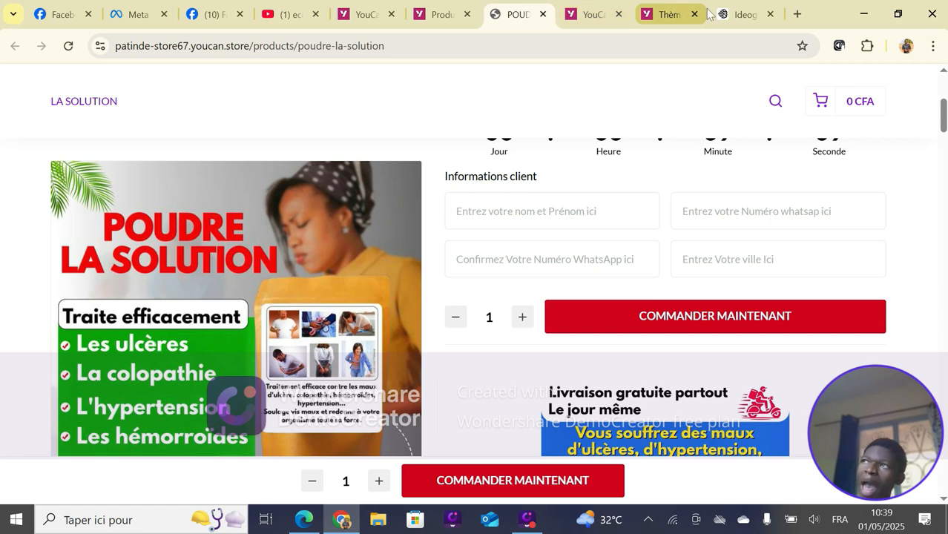
click(665, 13)
scroll(561, 297, down, 1)
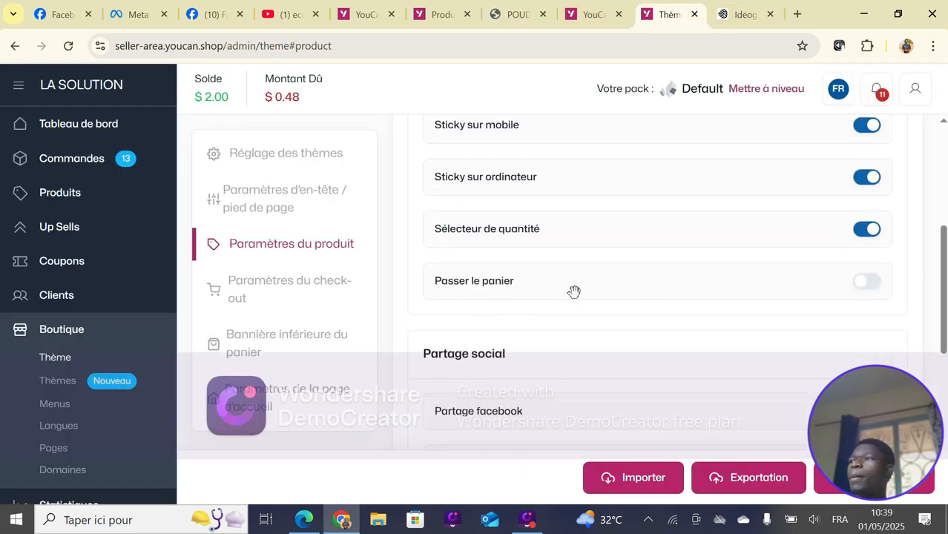
scroll(683, 305, down, 1)
scroll(512, 310, down, 1)
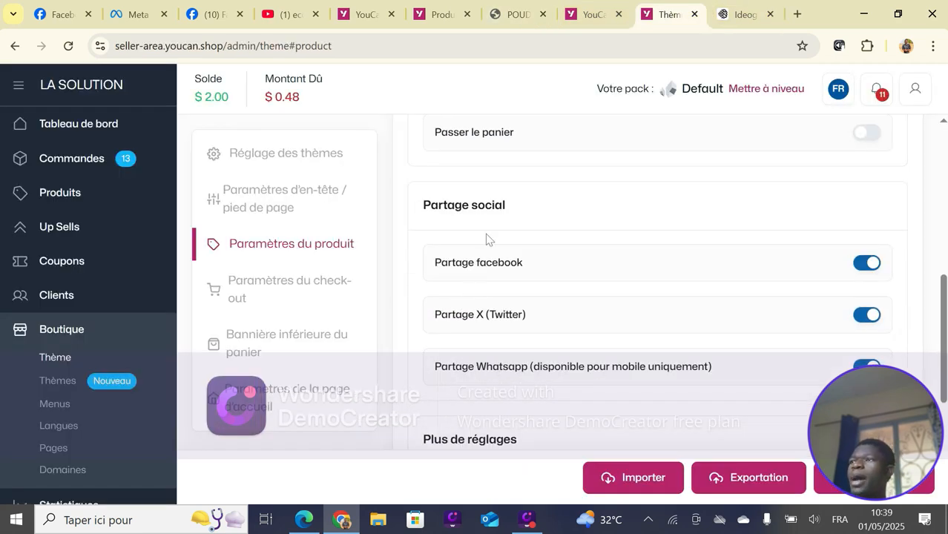
scroll(575, 260, down, 4)
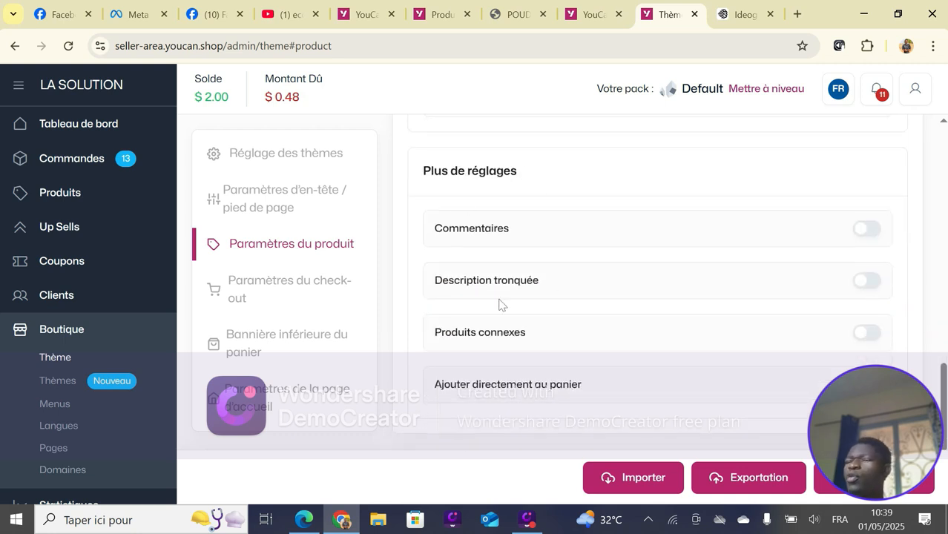
click(276, 288)
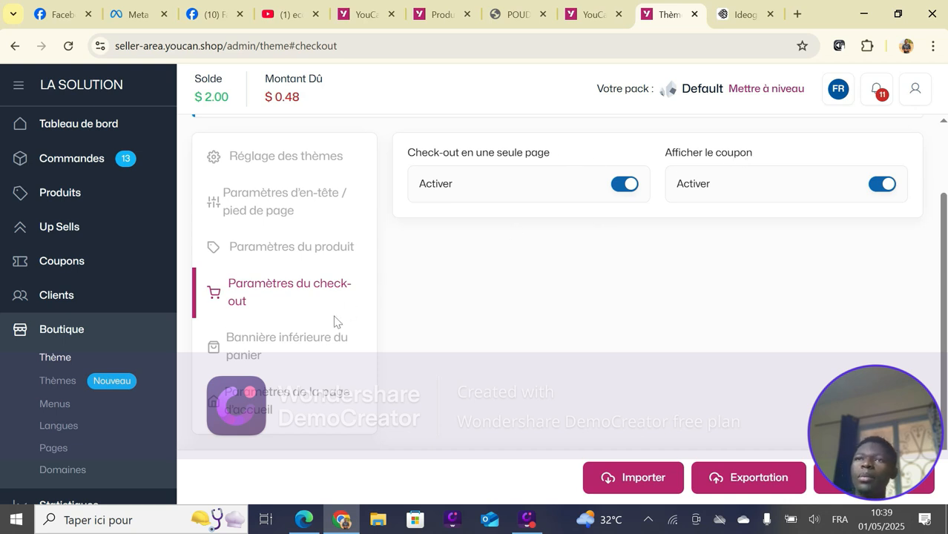
click(315, 342)
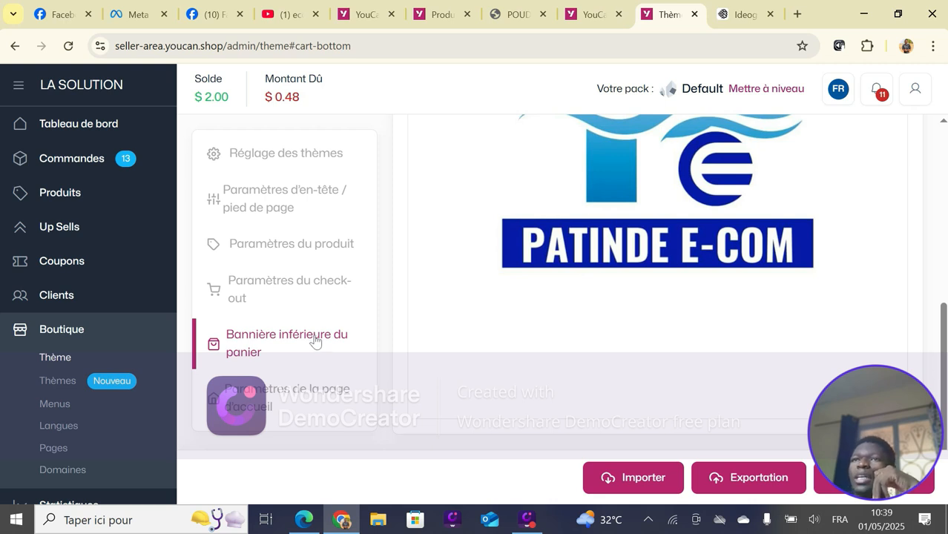
- Delete the current PATINDE E-COM cart banner image
scroll(596, 282, up, 2)
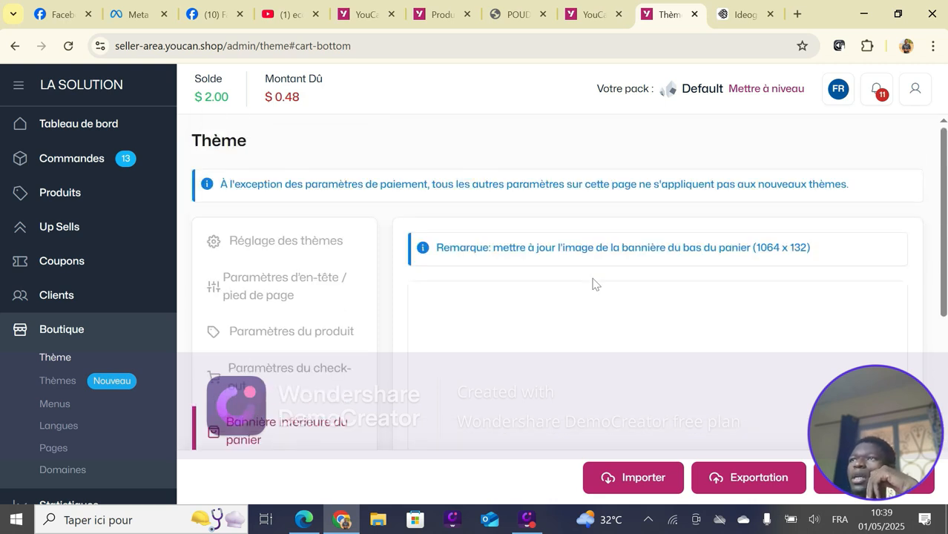
scroll(592, 290, down, 2)
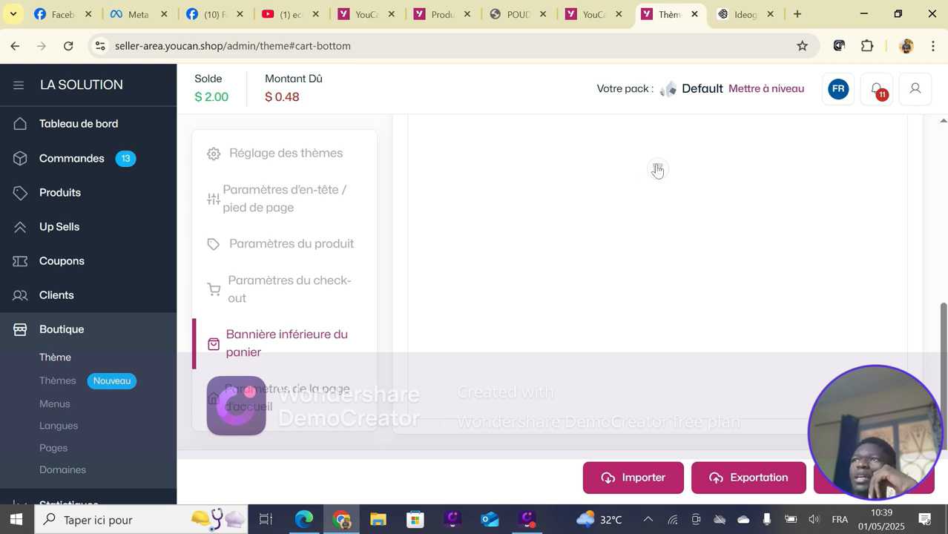
click(656, 170)
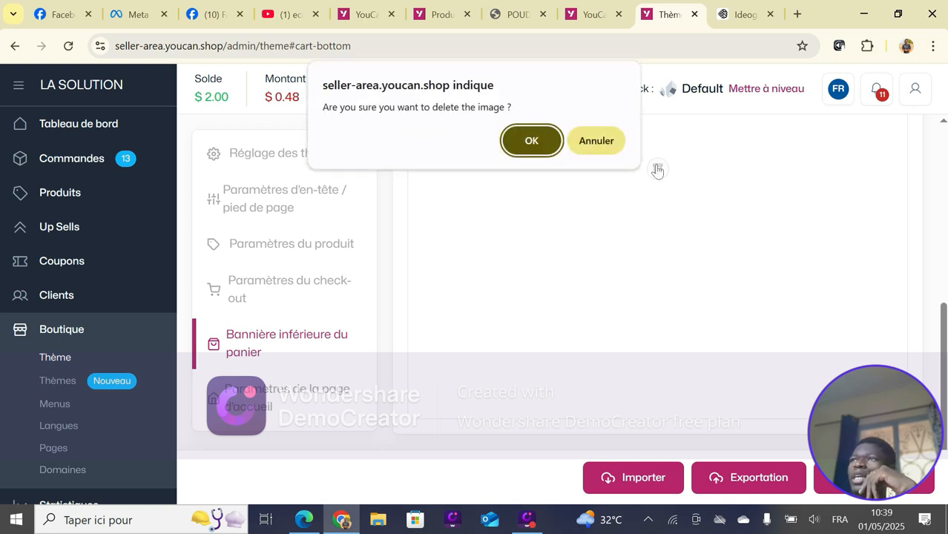
click(522, 152)
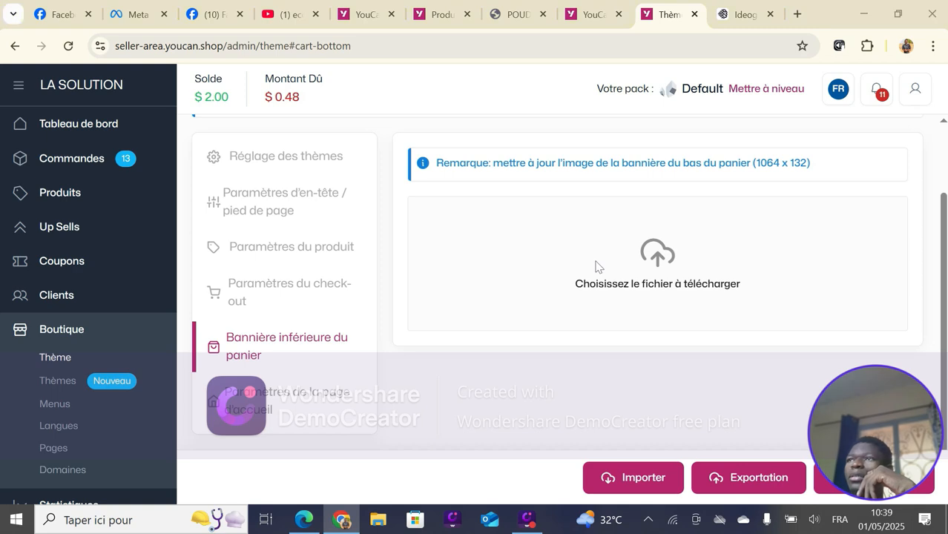
- Upload the La Solution image as the new cart banner and save the theme
click(705, 265)
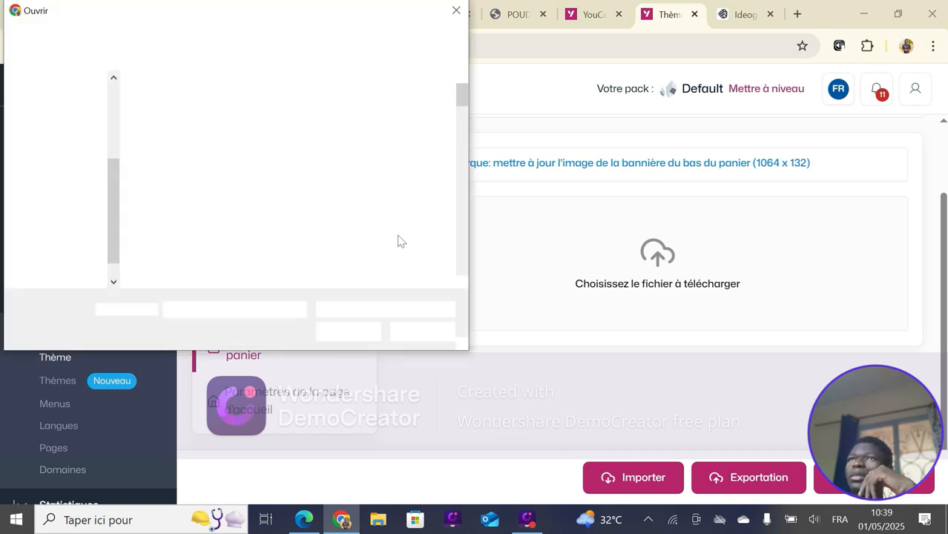
scroll(230, 161, down, 10)
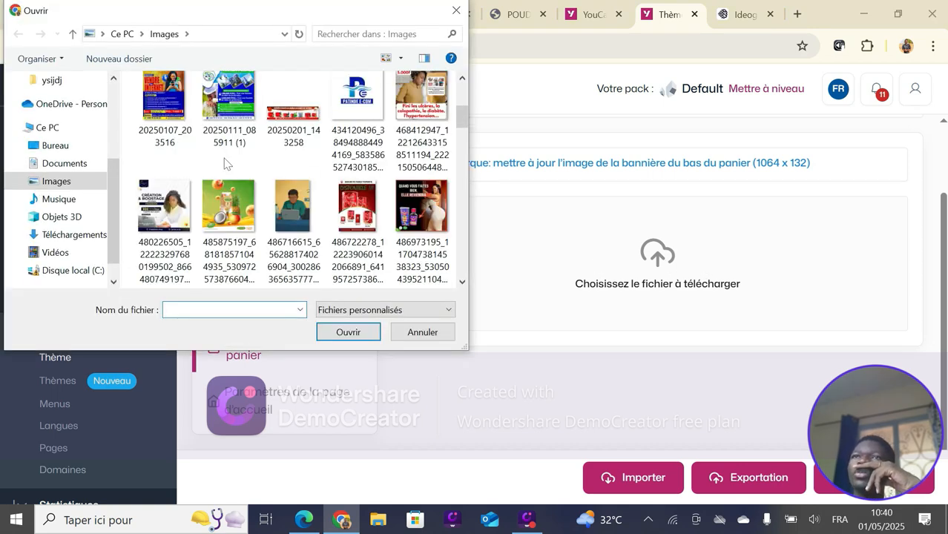
scroll(284, 210, down, 10)
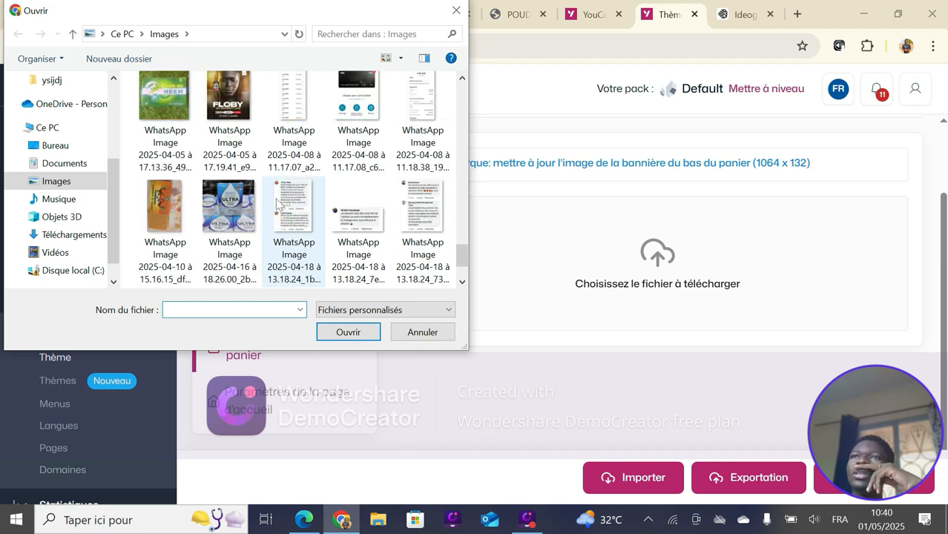
scroll(277, 202, up, 5)
scroll(278, 202, up, 1)
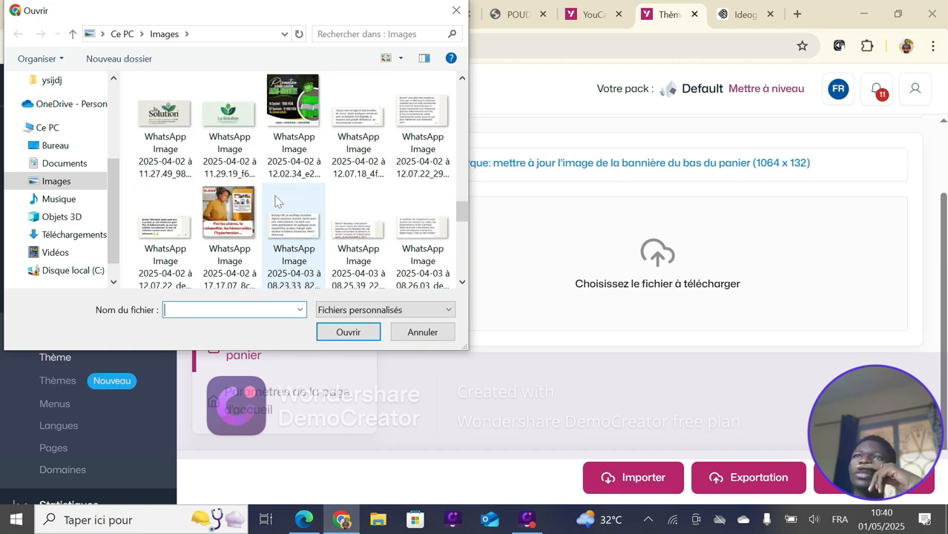
scroll(277, 202, up, 1)
scroll(277, 202, up, 1)
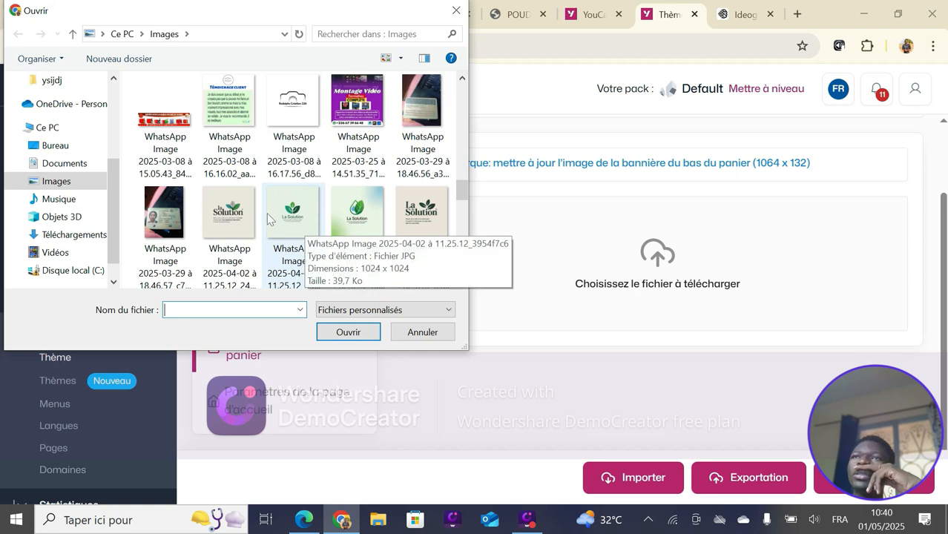
click(370, 206)
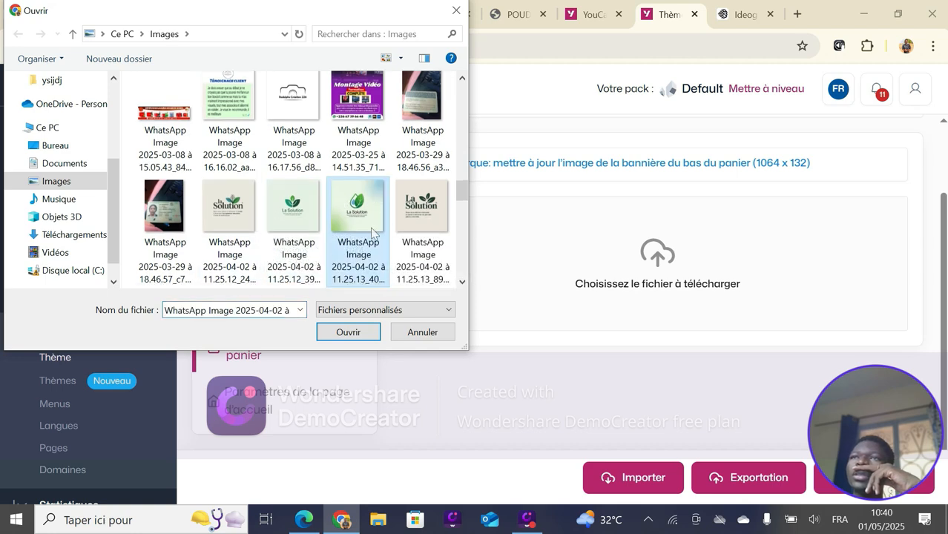
click(350, 333)
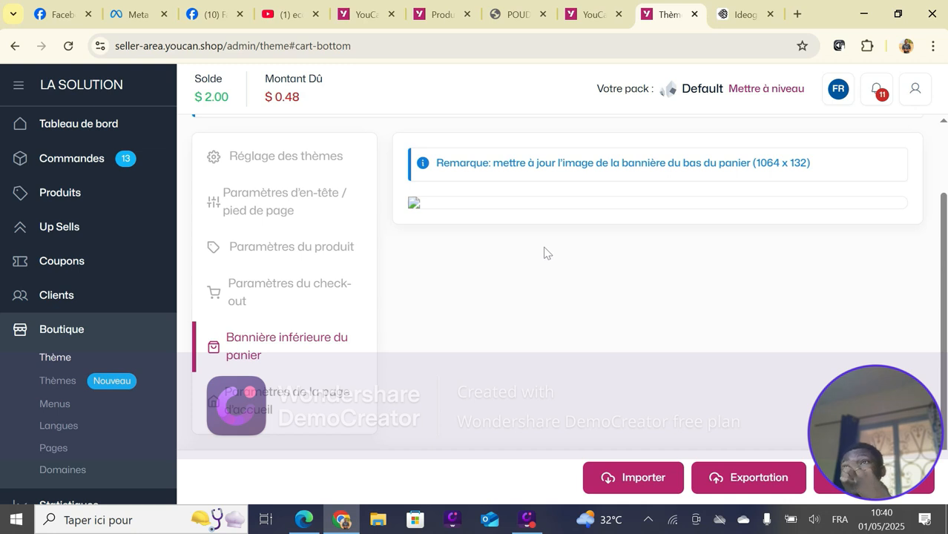
scroll(719, 276, up, 2)
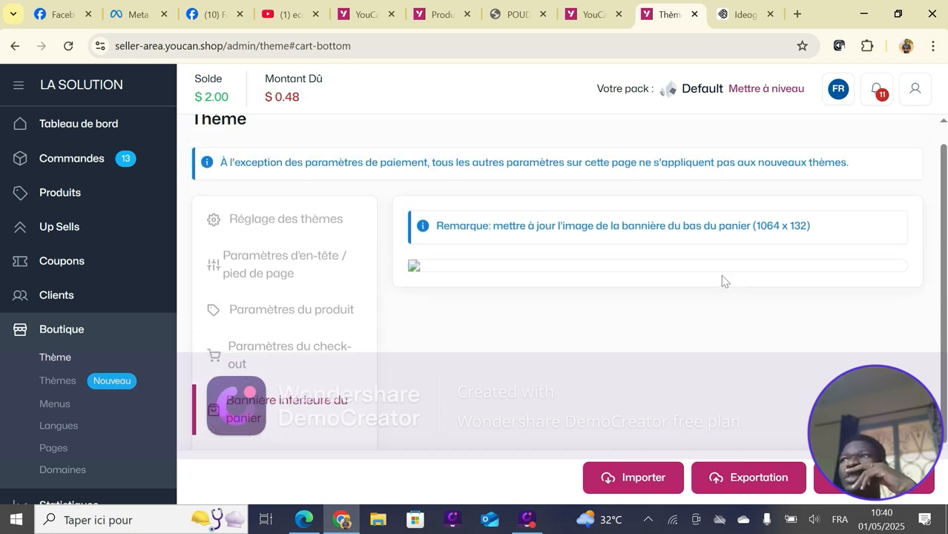
scroll(713, 266, down, 2)
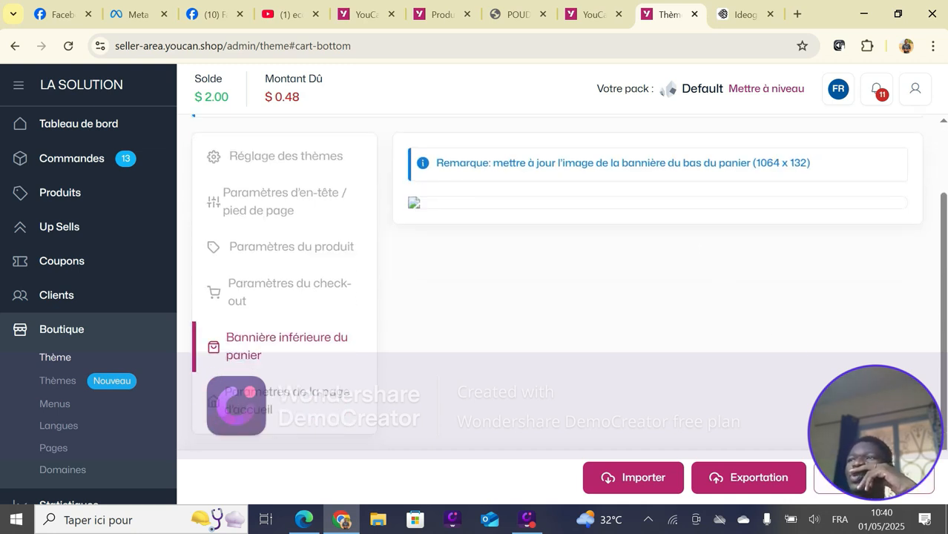
click(874, 478)
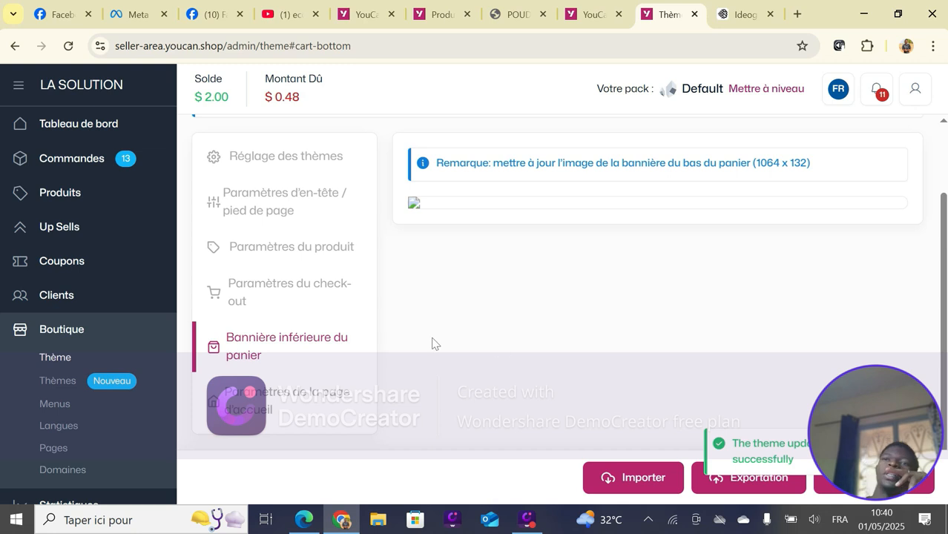
- Open the homepage settings and browse the section types available to add, adding none
click(313, 401)
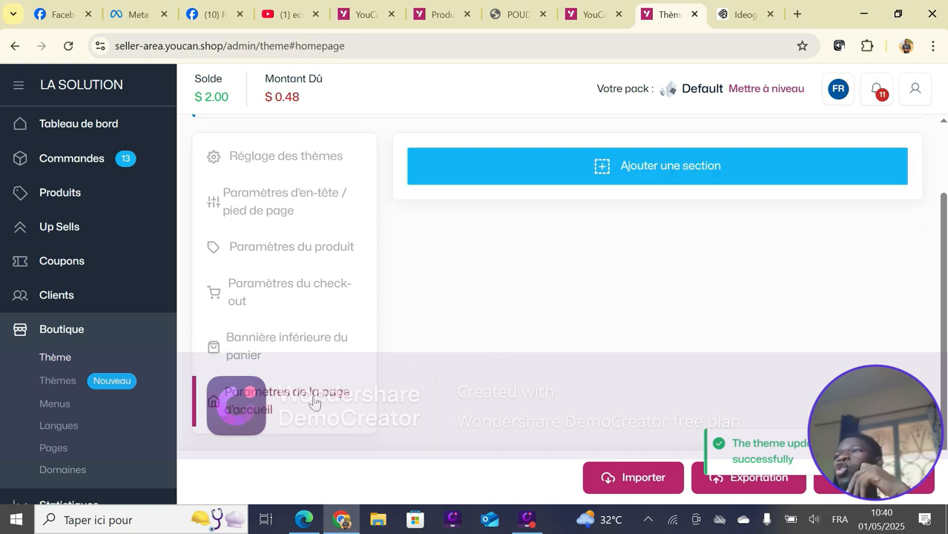
scroll(549, 258, up, 1)
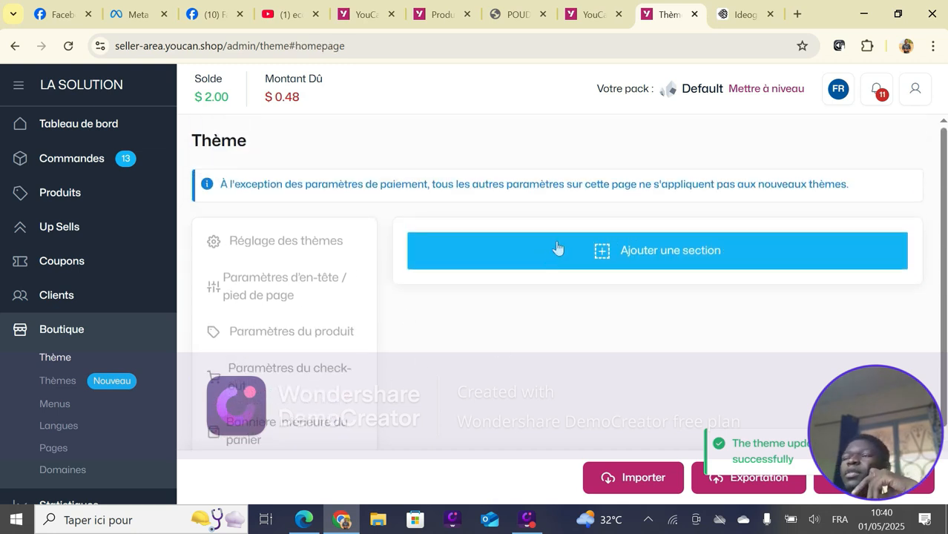
scroll(586, 267, down, 1)
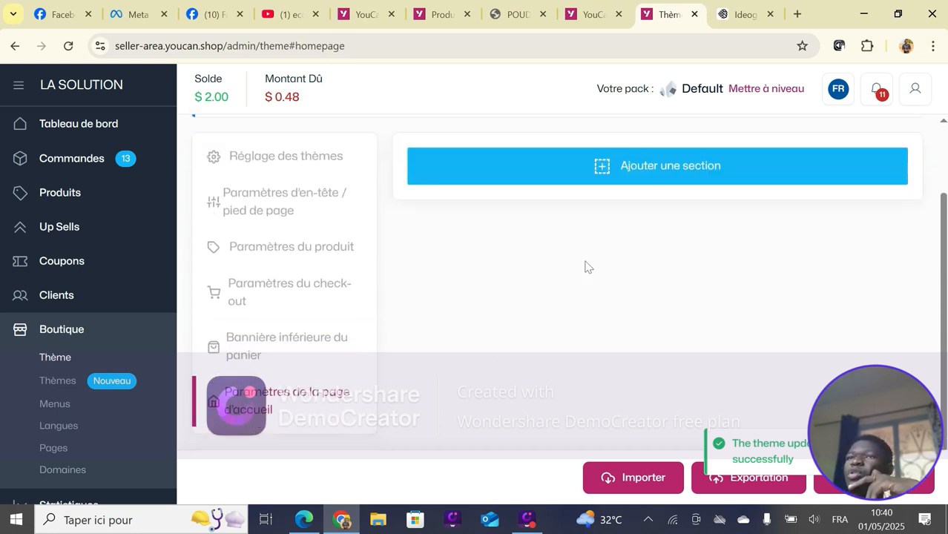
click(602, 164)
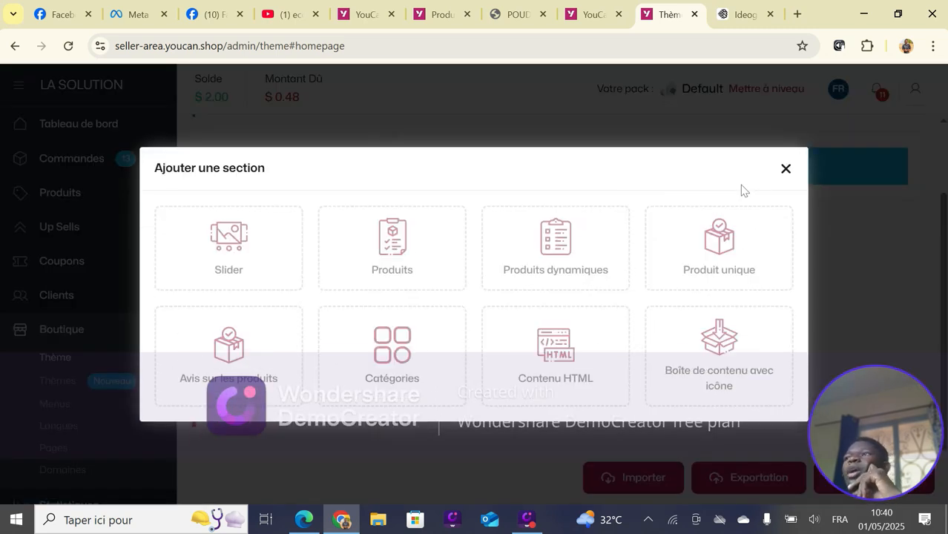
click(785, 169)
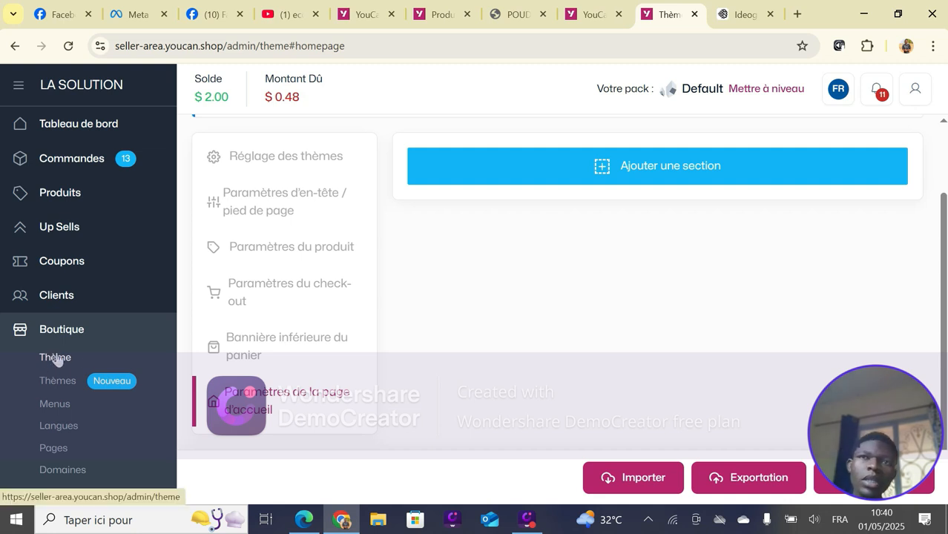
- Go to the store's themes list, where Classic theme is active
scroll(156, 312, down, 1)
scroll(156, 312, down, 1)
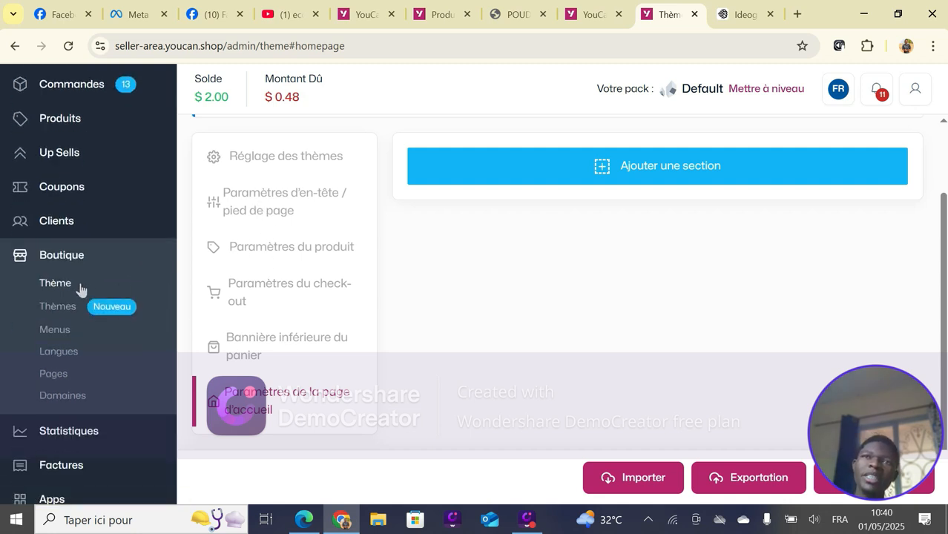
click(49, 307)
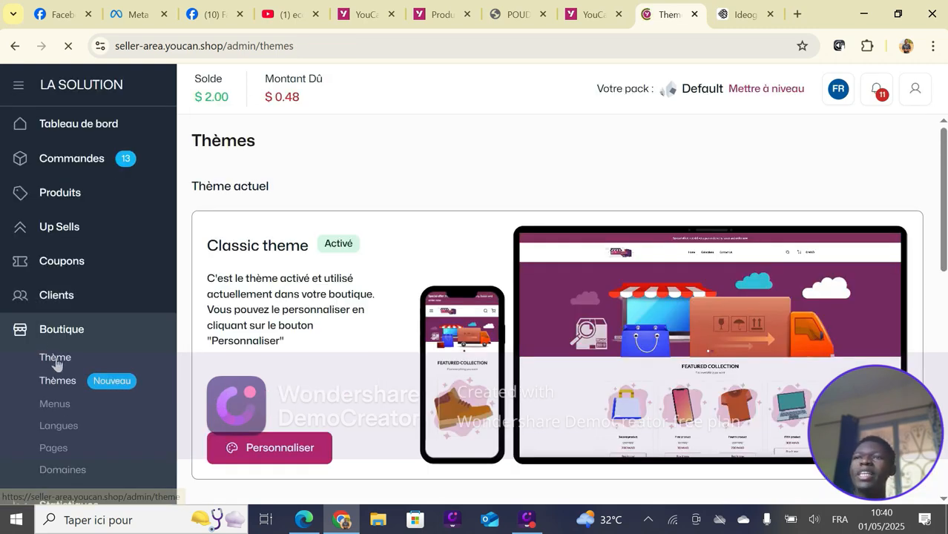
- Visit the store's navigation menus page, then its languages list
scroll(377, 282, down, 5)
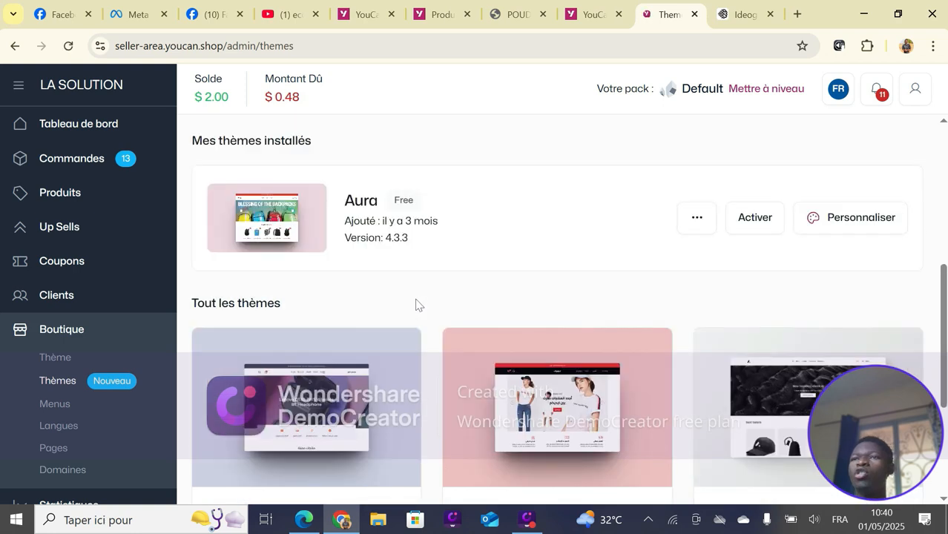
scroll(317, 258, down, 3)
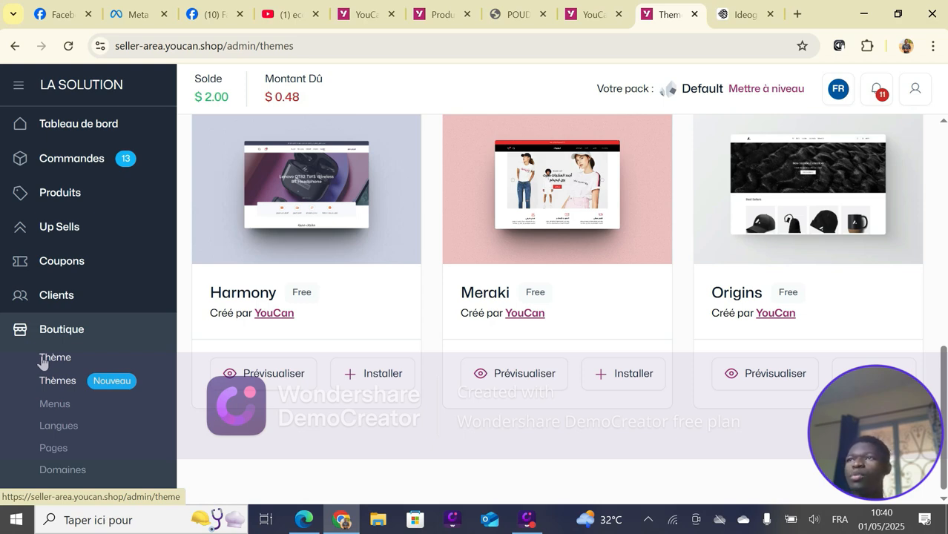
click(66, 411)
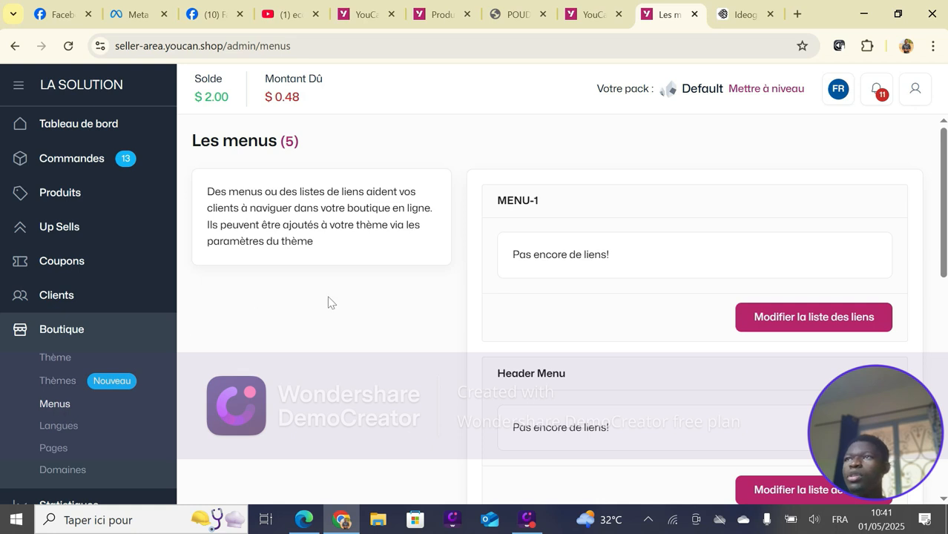
scroll(446, 289, down, 7)
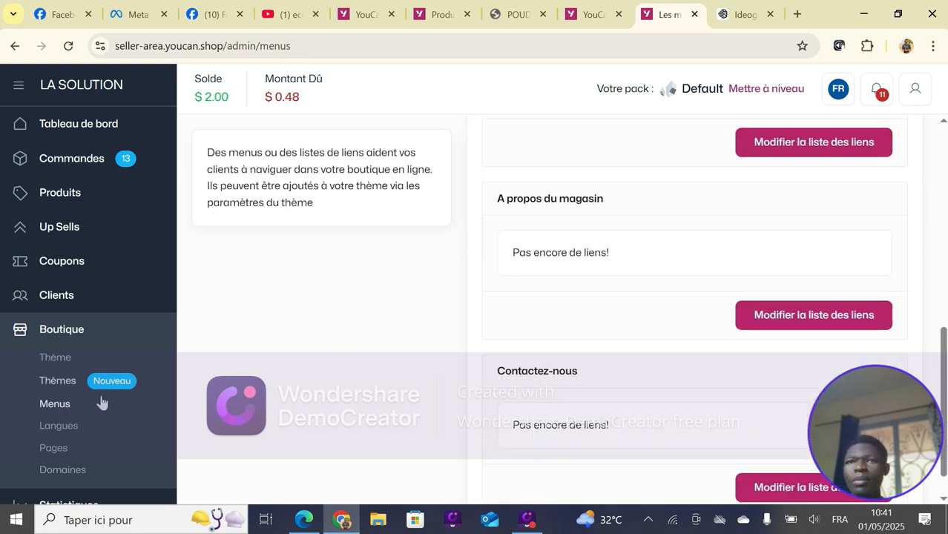
click(75, 427)
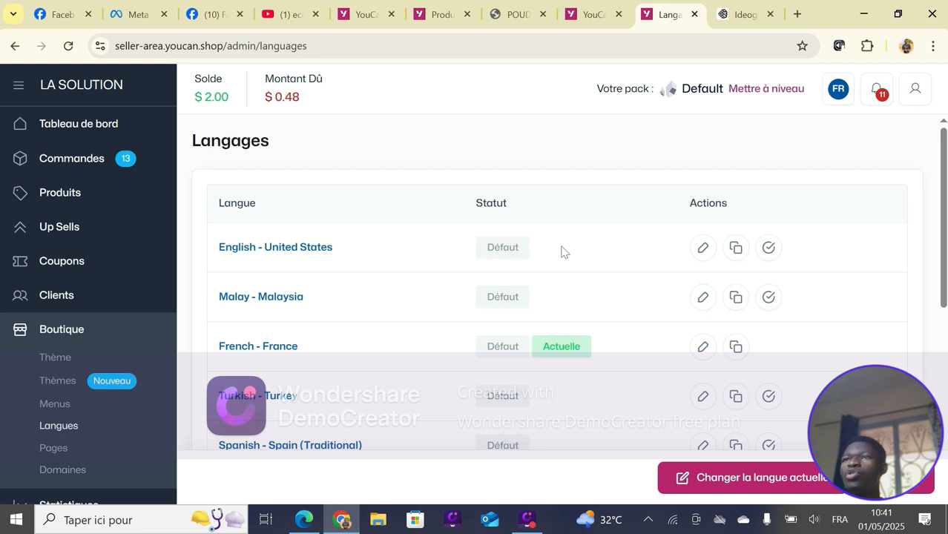
- Open the store's Pages list with its 6 pages, such as Retours & échanges
scroll(404, 321, down, 1)
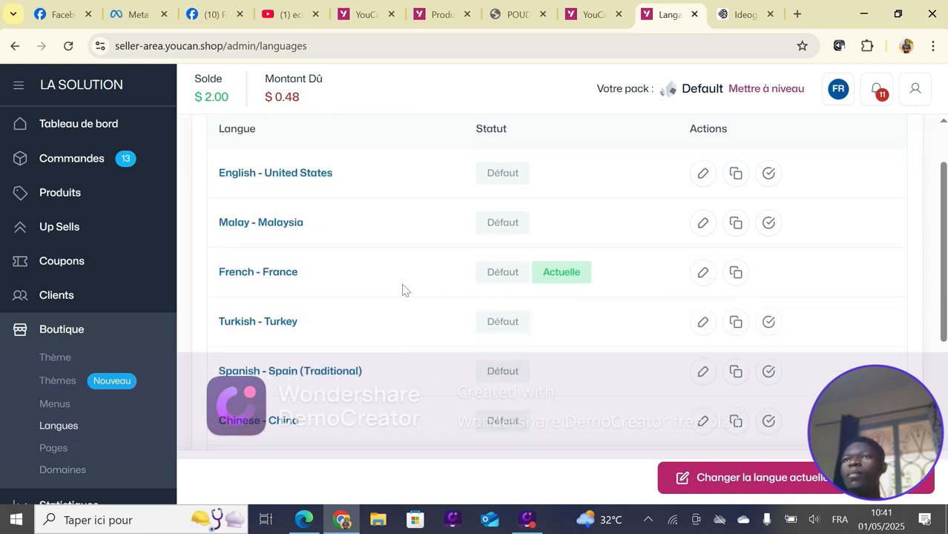
scroll(342, 249, down, 4)
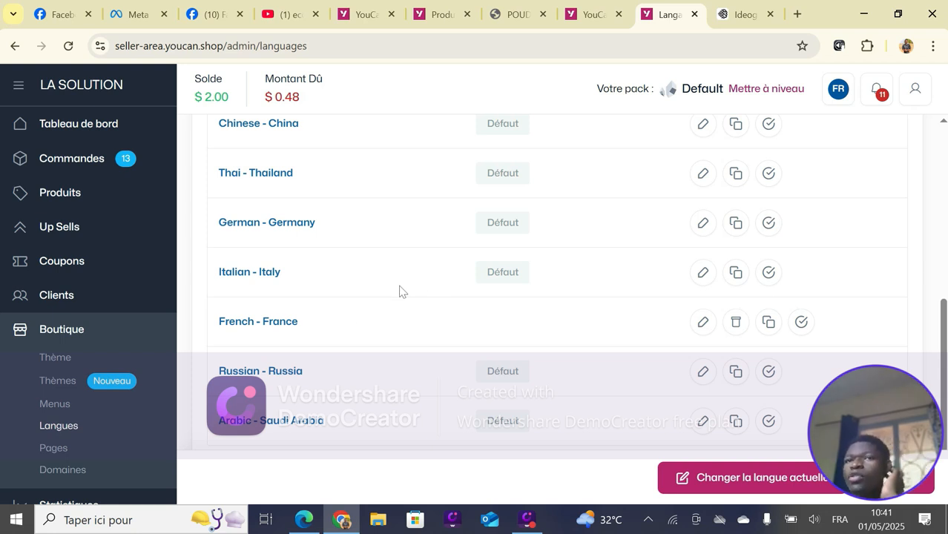
scroll(153, 339, down, 1)
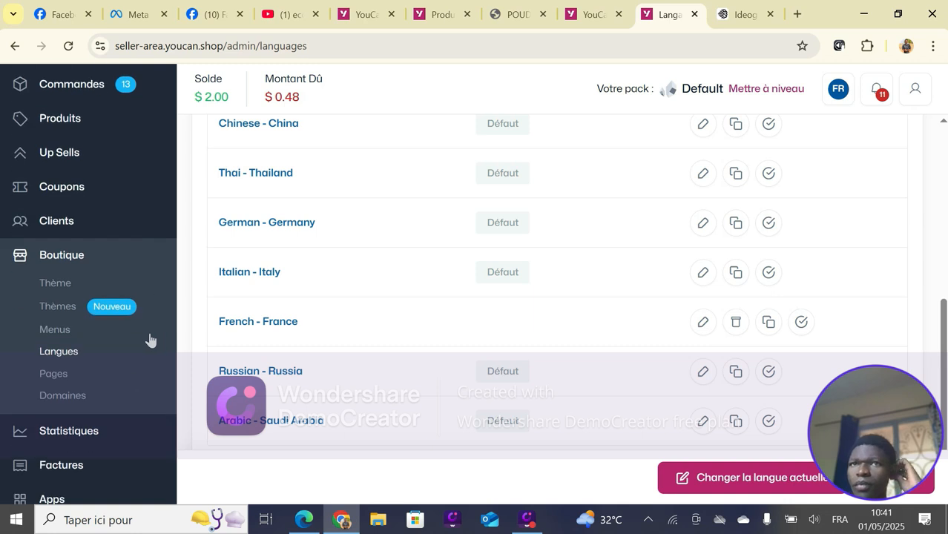
click(65, 378)
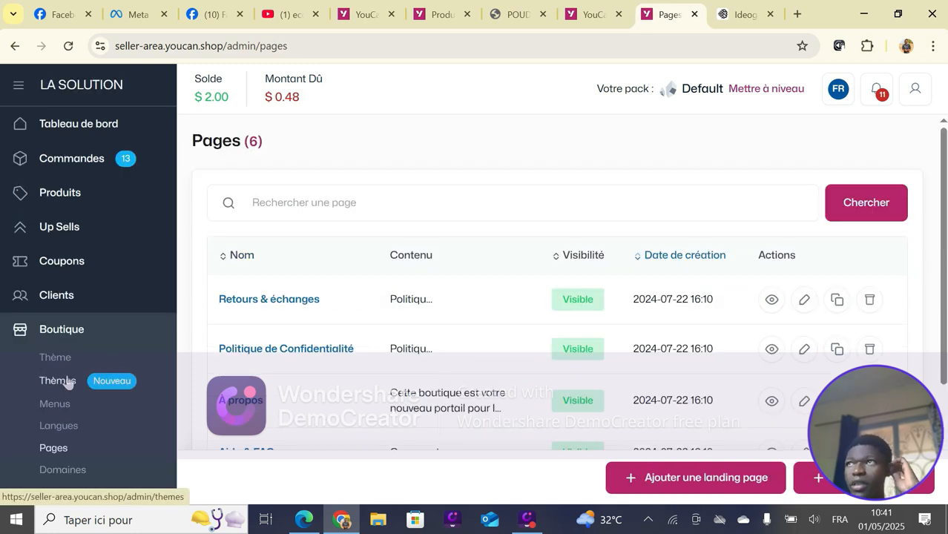
click(61, 472)
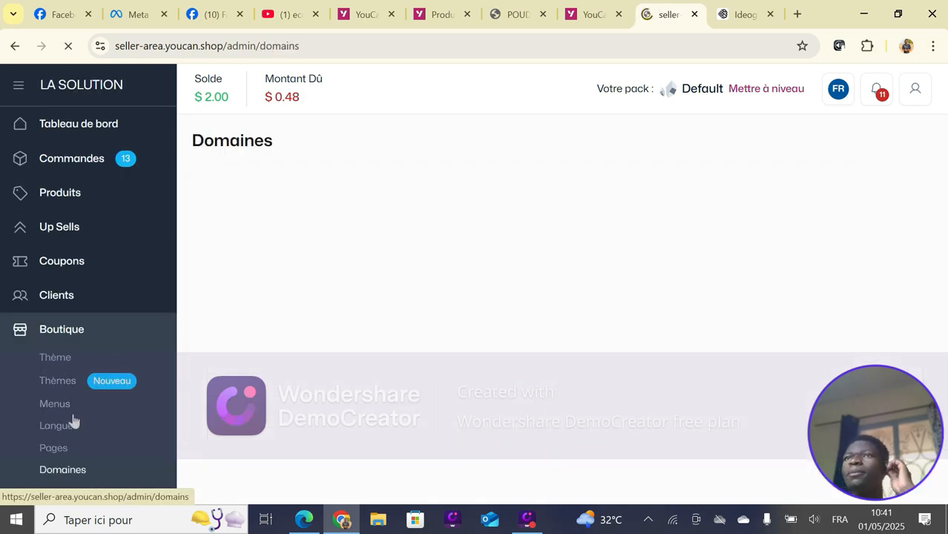
scroll(95, 369, down, 2)
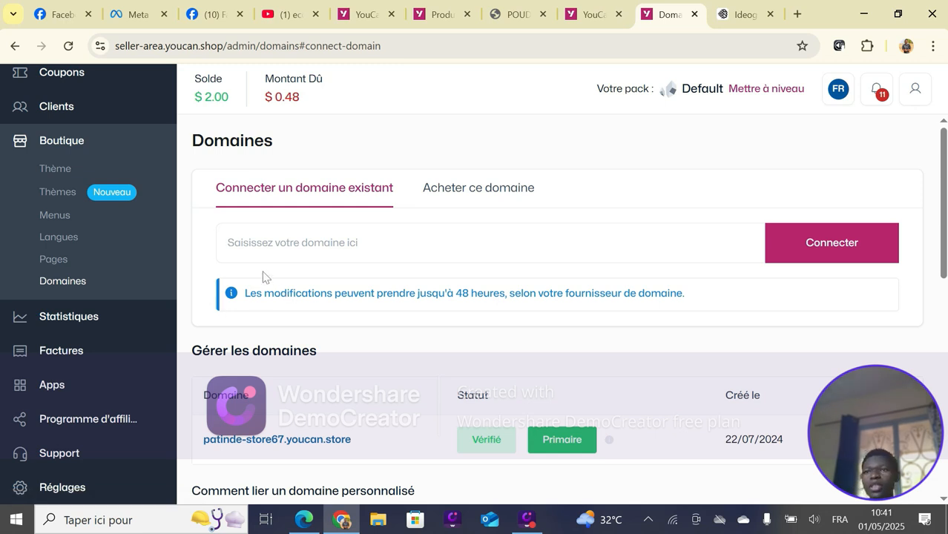
scroll(271, 308, down, 1)
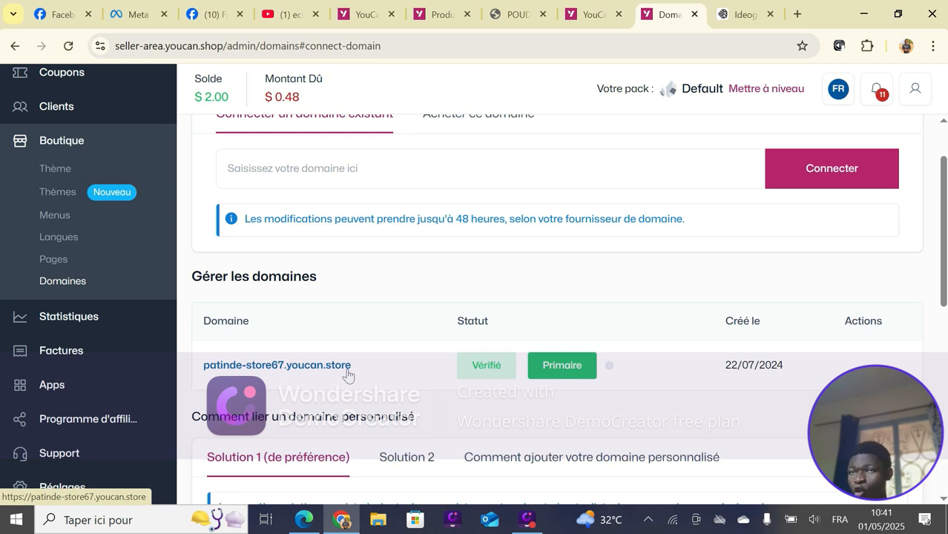
drag(206, 367, 312, 371)
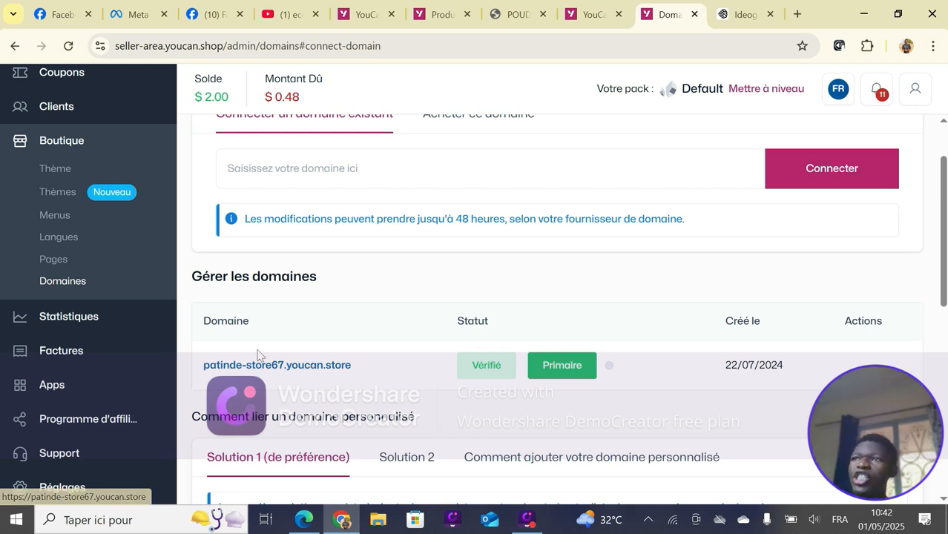
scroll(628, 334, up, 1)
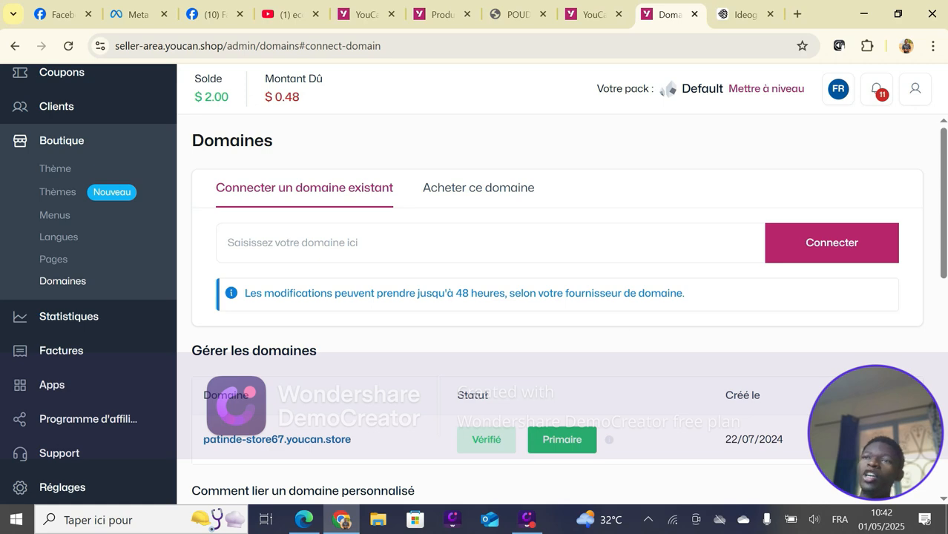
scroll(404, 339, down, 3)
scroll(404, 339, down, 1)
scroll(223, 178, up, 1)
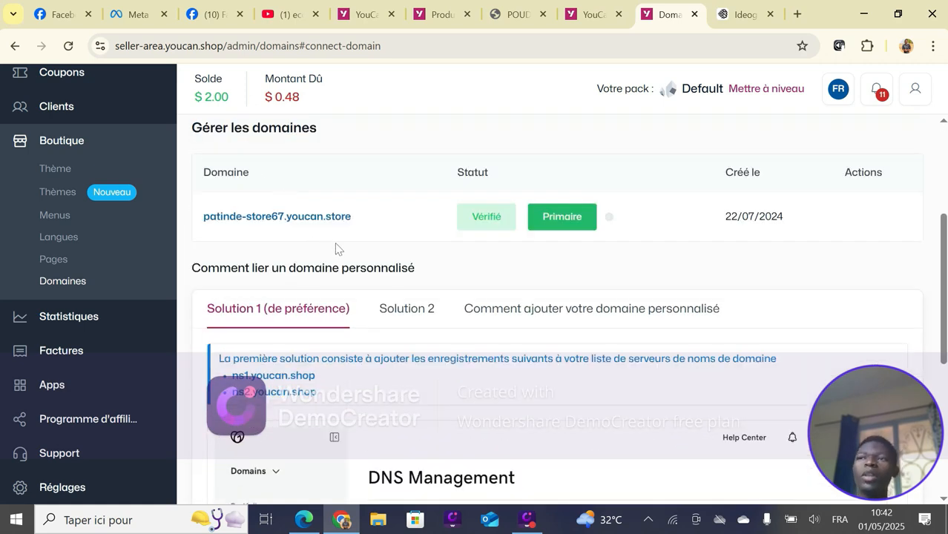
scroll(344, 247, down, 3)
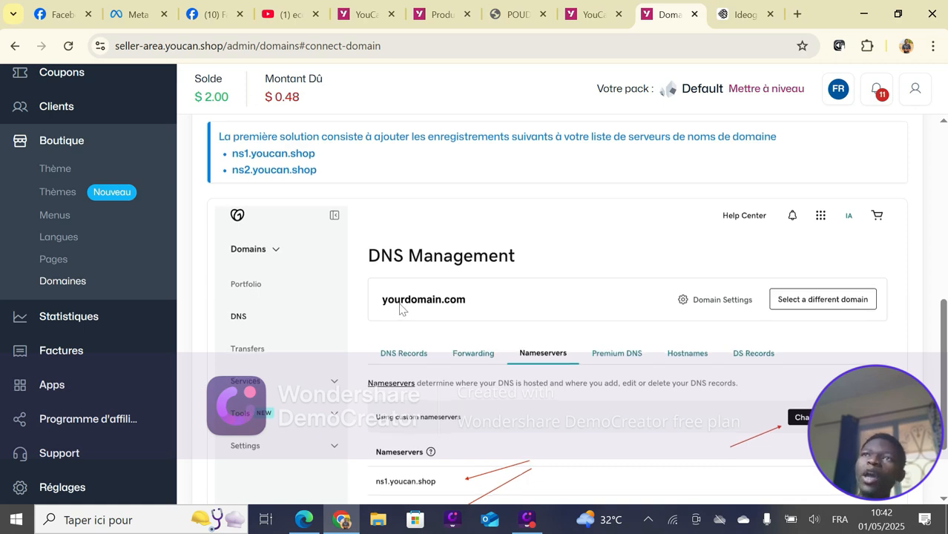
scroll(401, 312, up, 2)
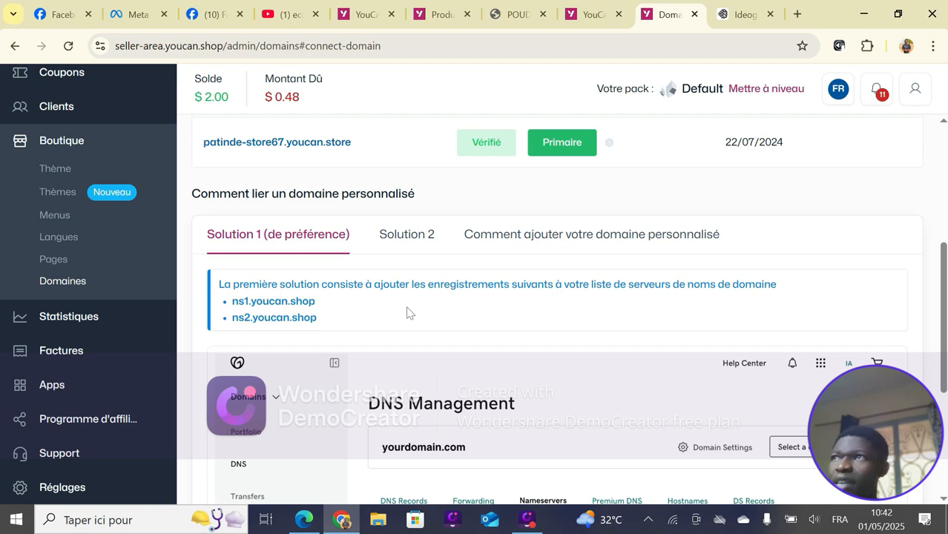
scroll(445, 304, up, 4)
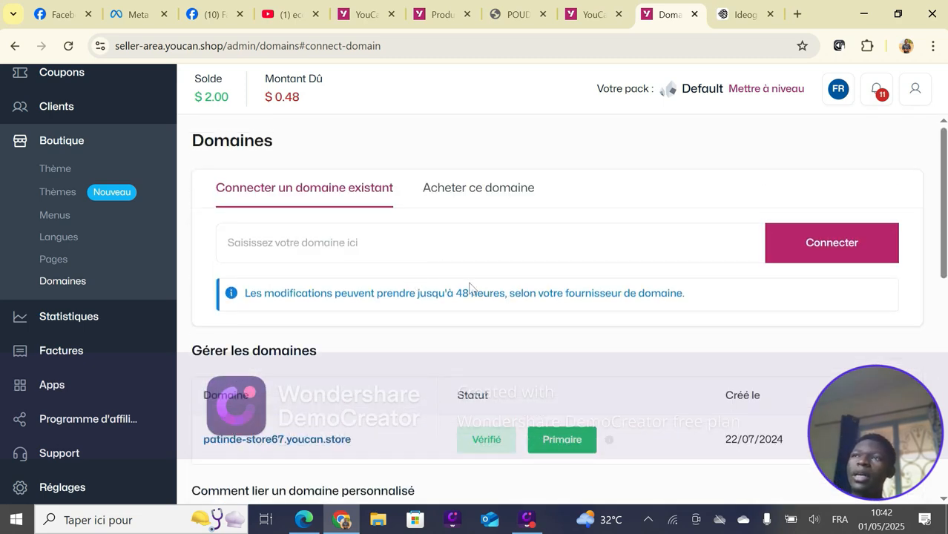
scroll(460, 291, down, 7)
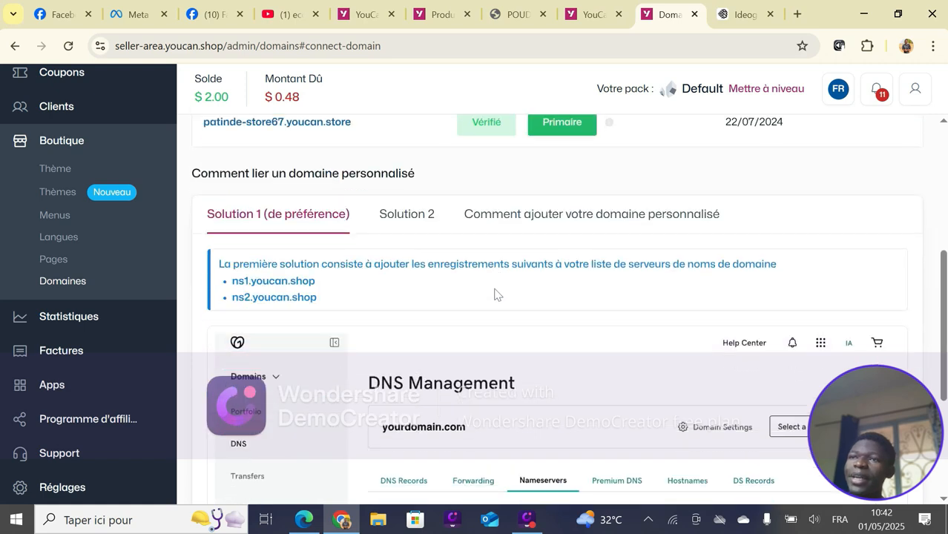
scroll(494, 288, down, 1)
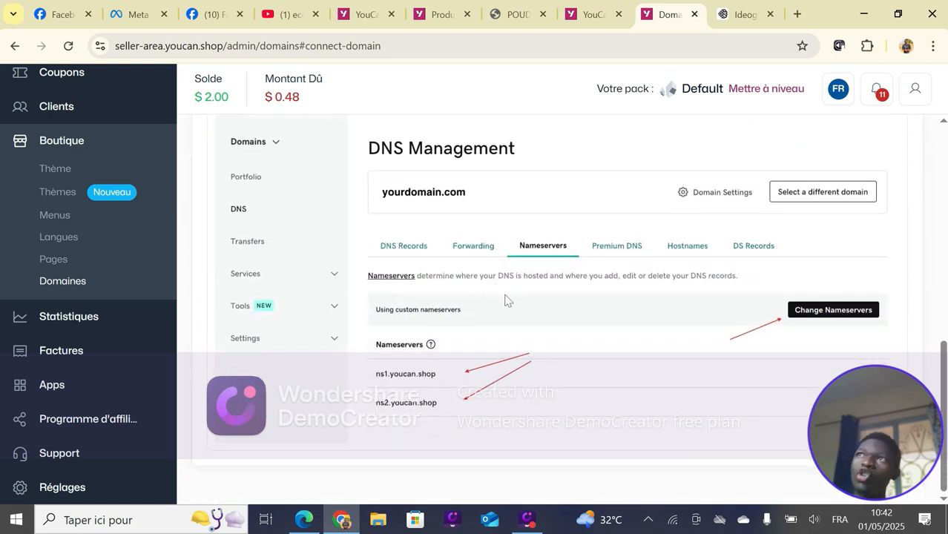
scroll(721, 119, up, 1)
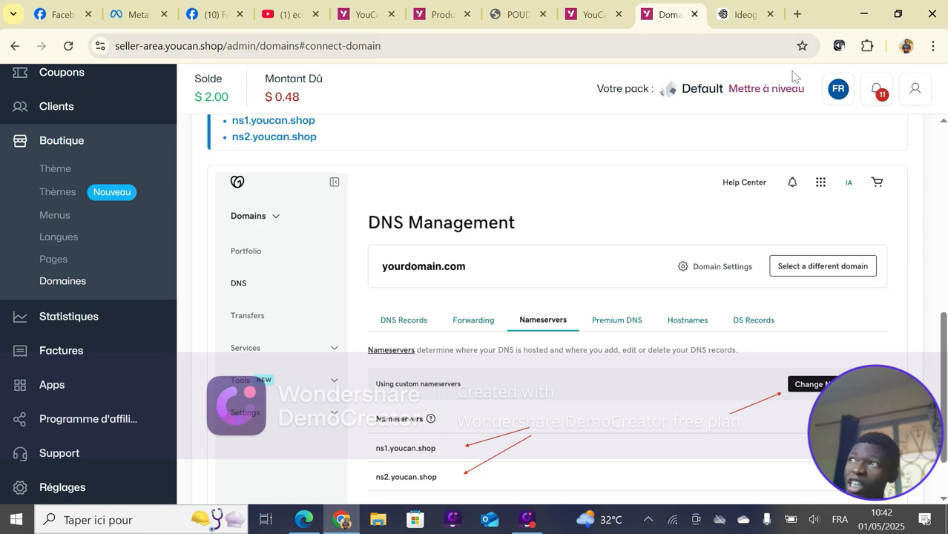
- Search Google in a new tab for 'acheter un nom de domaine'
click(796, 14)
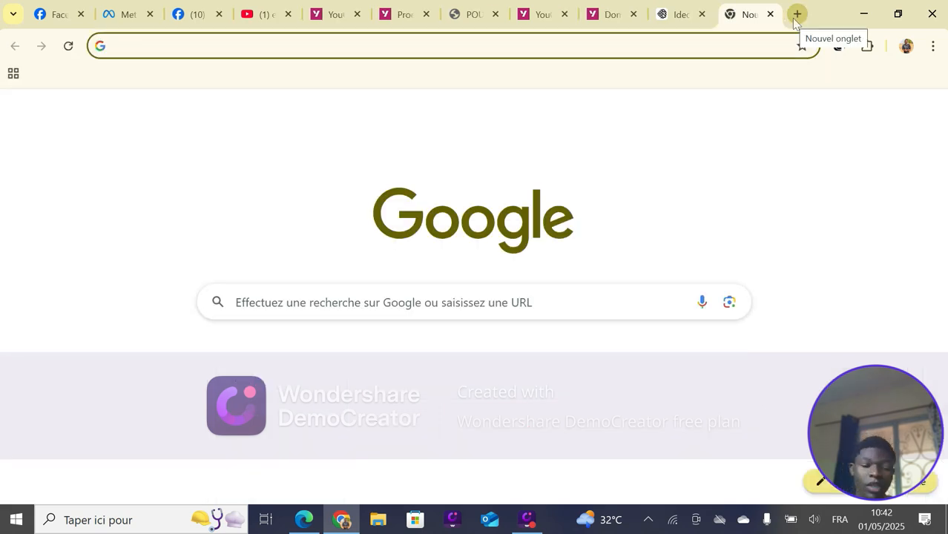
text(ACHETER)
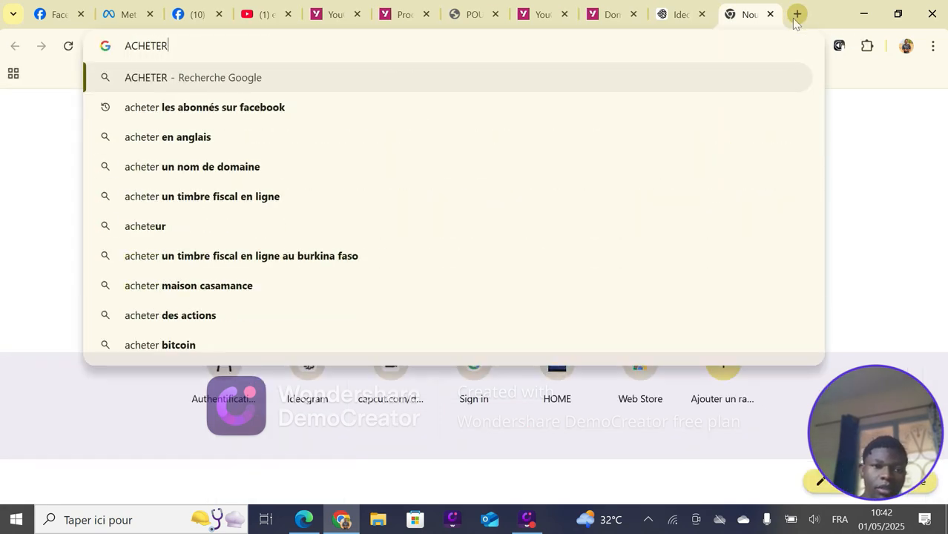
text( UN N)
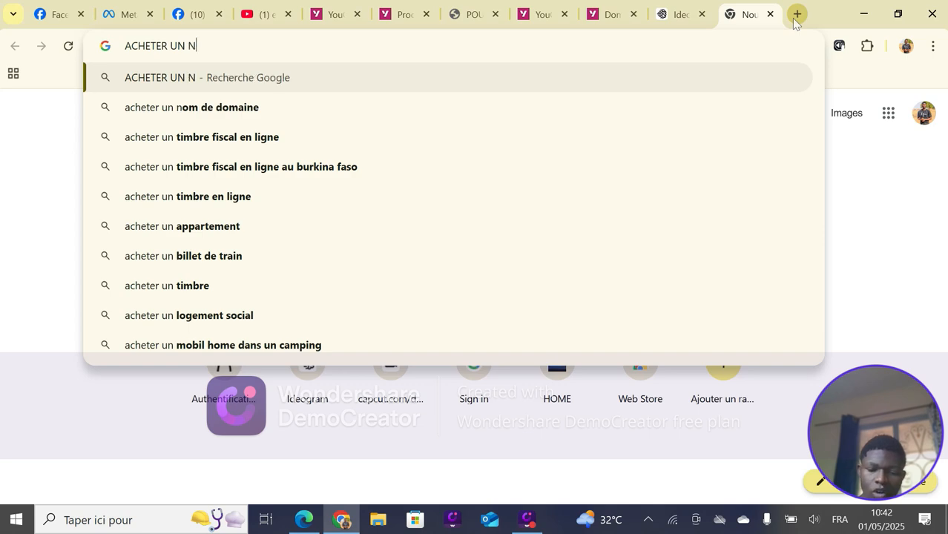
text(OM DE)
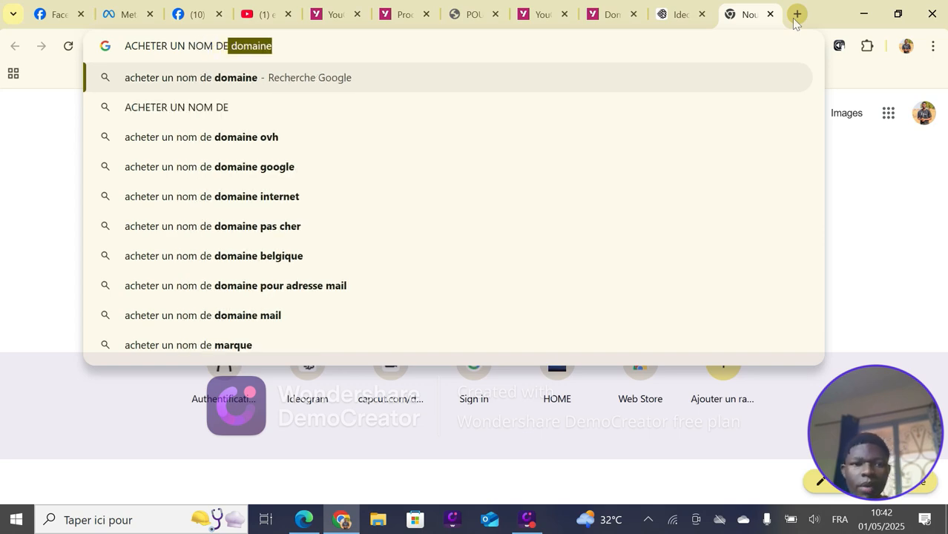
click(710, 80)
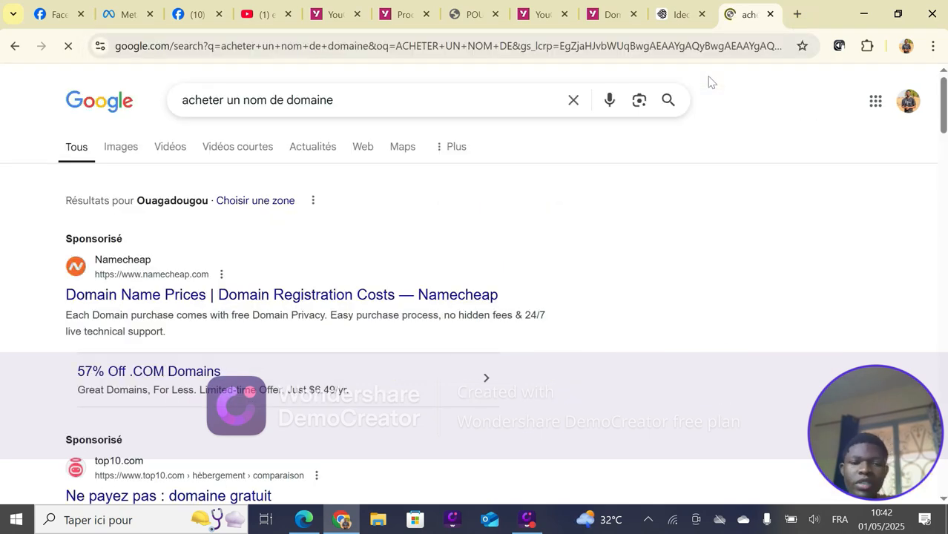
- Review registrar results like Namecheap, LWS and OVHcloud, then return to the Domaines tab
scroll(453, 136, down, 5)
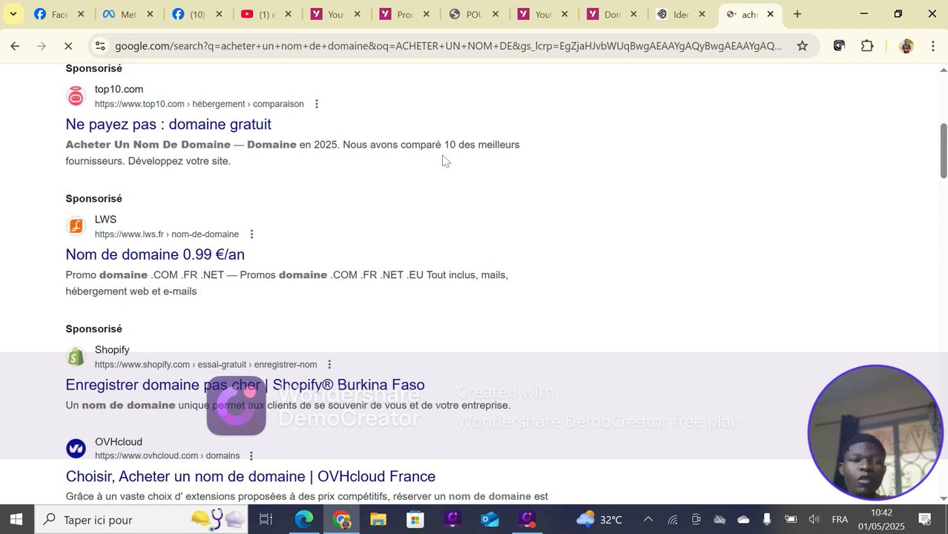
scroll(443, 160, down, 10)
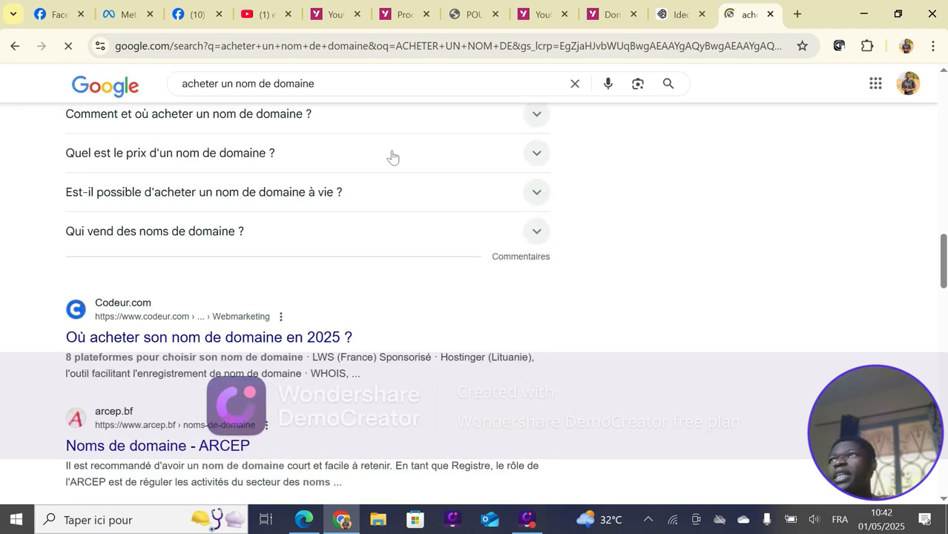
scroll(392, 156, down, 2)
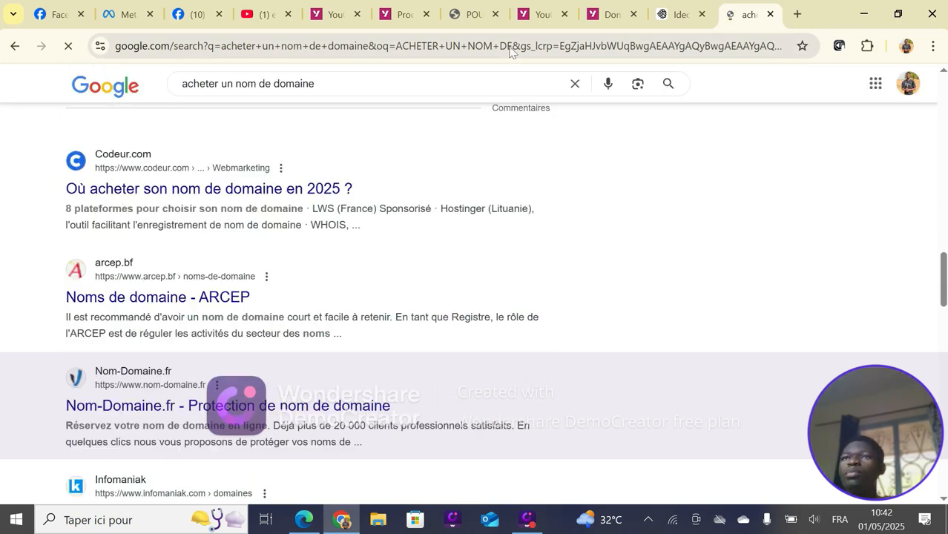
click(613, 15)
scroll(578, 197, down, 1)
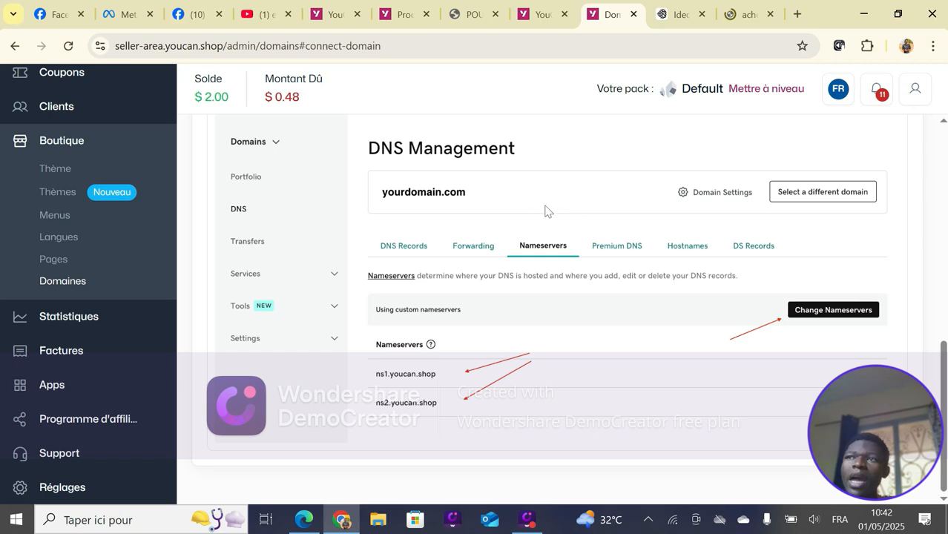
- Look at the buy-a-domain option, then switch back to connecting an existing domain
scroll(418, 282, up, 8)
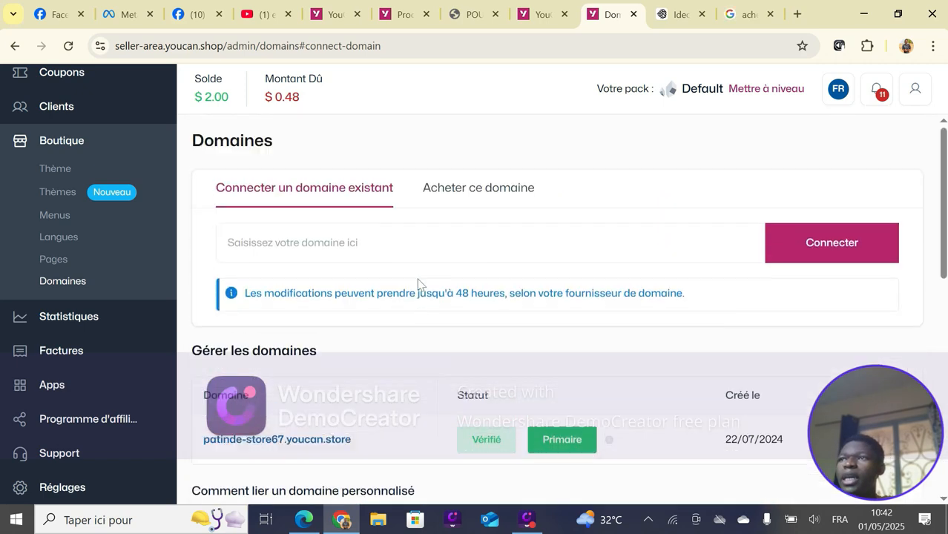
click(466, 191)
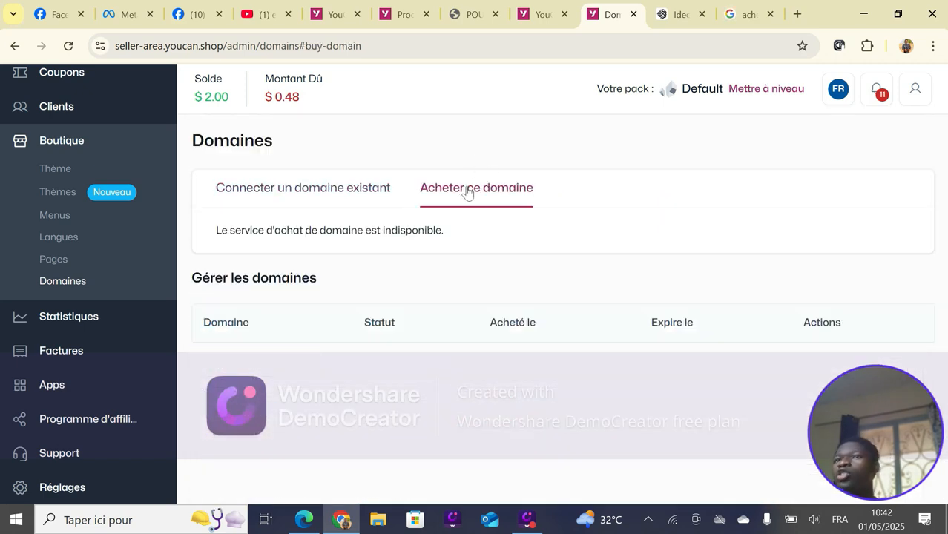
click(371, 192)
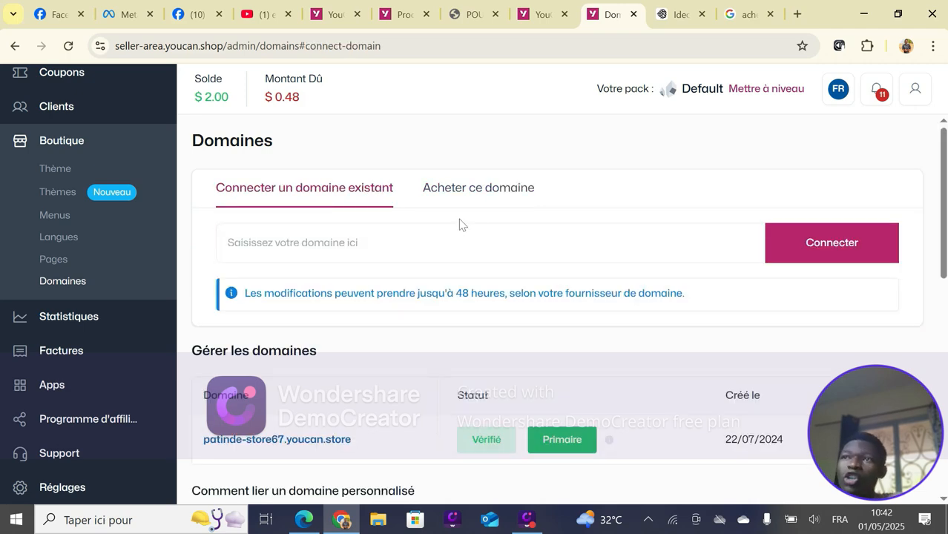
- Read through the DNS Management guide, then open the Statistiques page
scroll(475, 230, down, 1)
scroll(496, 250, down, 3)
scroll(495, 251, up, 4)
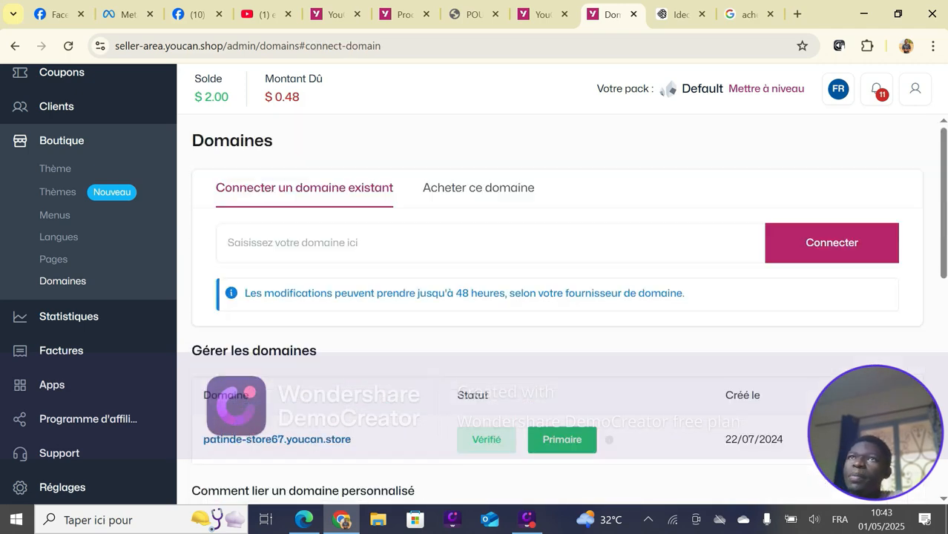
scroll(139, 154, up, 3)
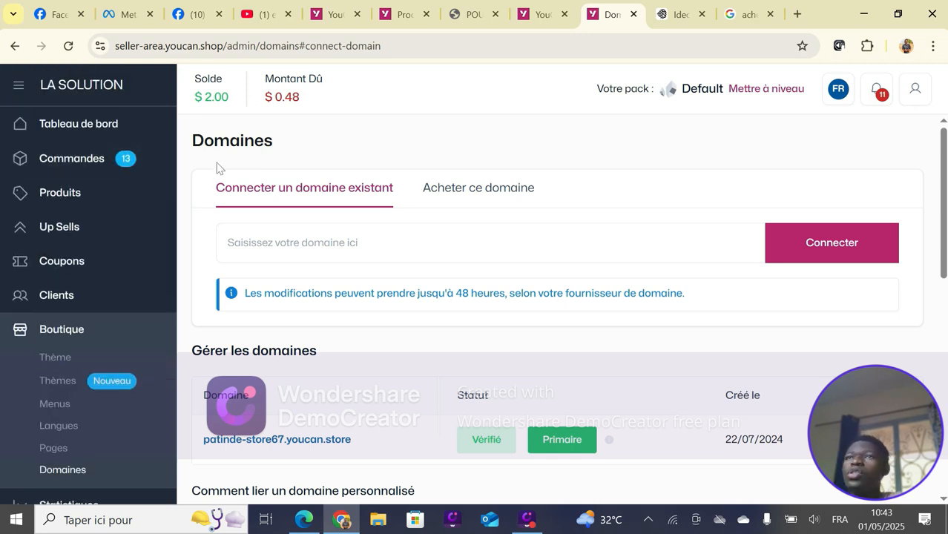
scroll(252, 172, down, 2)
scroll(375, 193, down, 5)
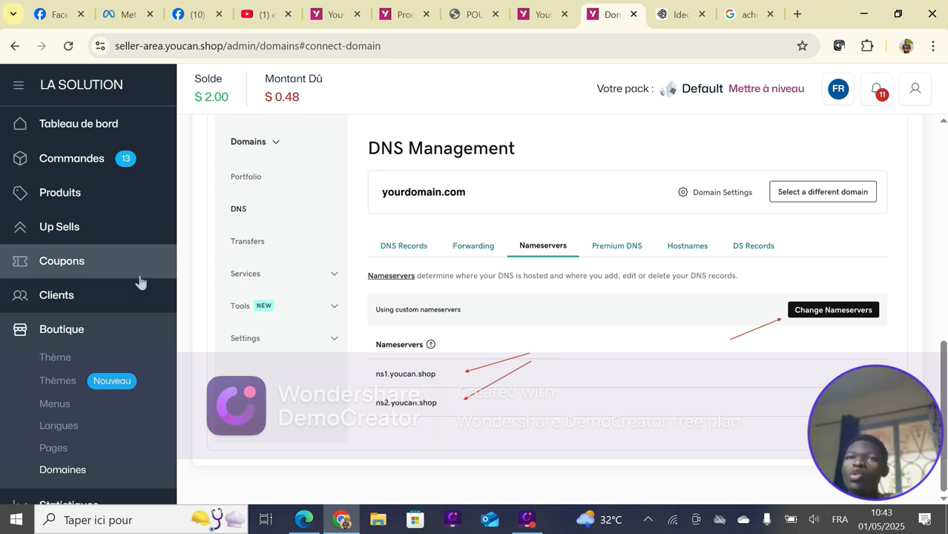
scroll(65, 305, down, 2)
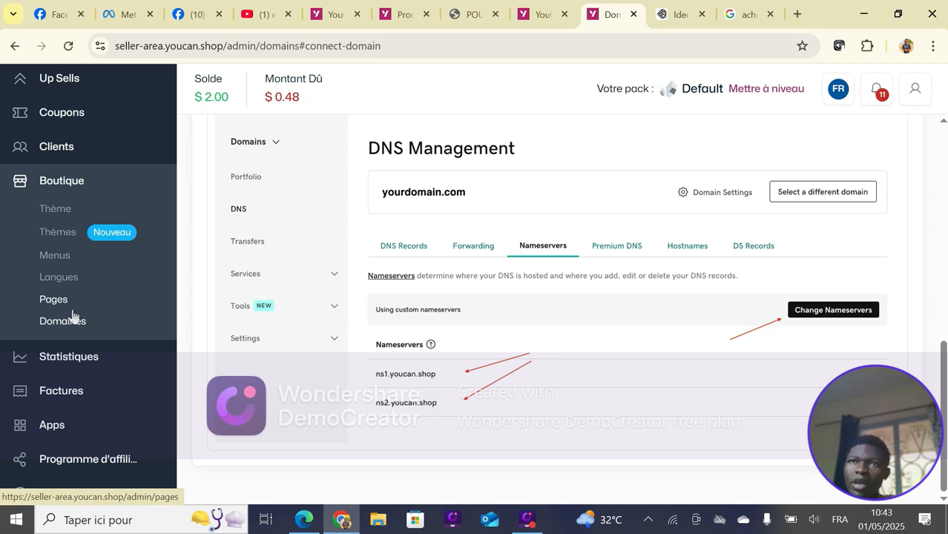
click(58, 371)
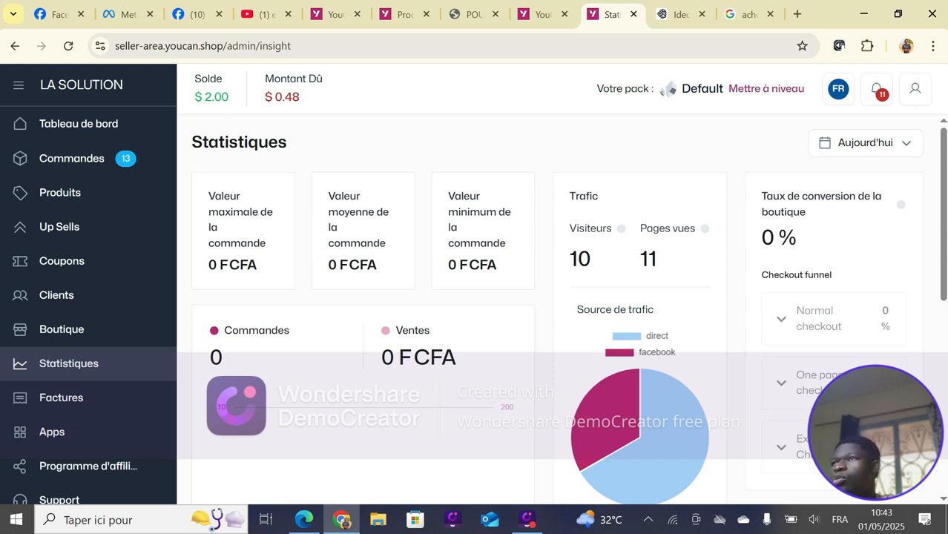
- Review today's traffic: 2 desktop, 8 mobile, 0 tablet visits, 0 clients and no top products
scroll(660, 215, down, 1)
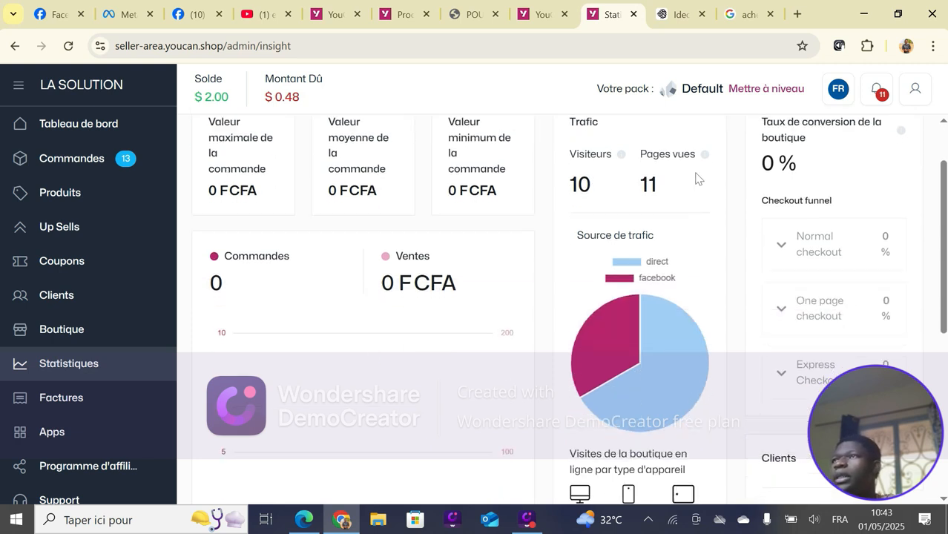
scroll(705, 177, up, 1)
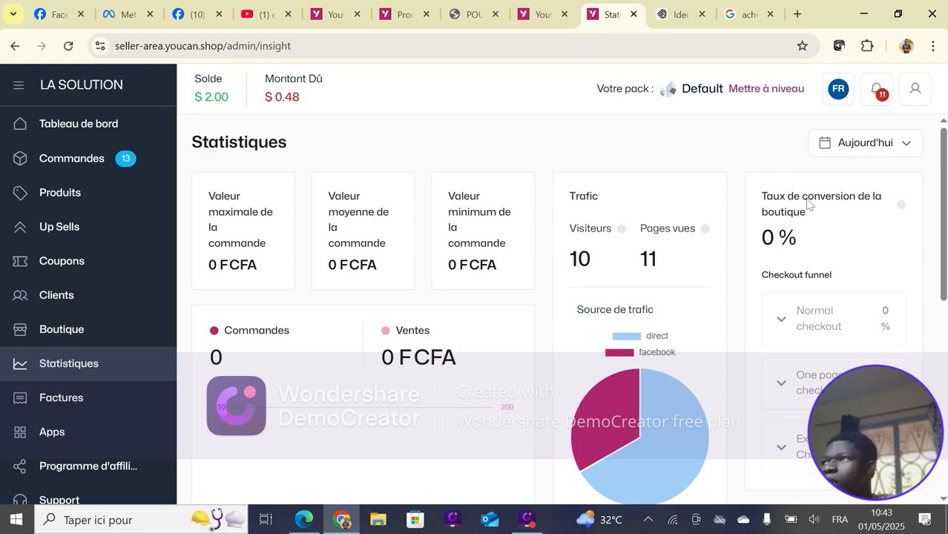
scroll(744, 274, down, 5)
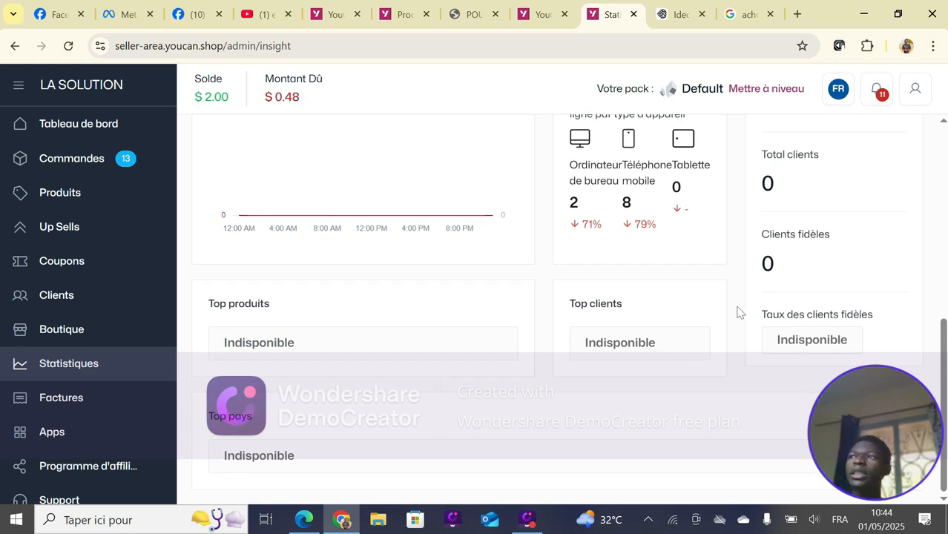
scroll(738, 304, up, 3)
scroll(738, 312, up, 3)
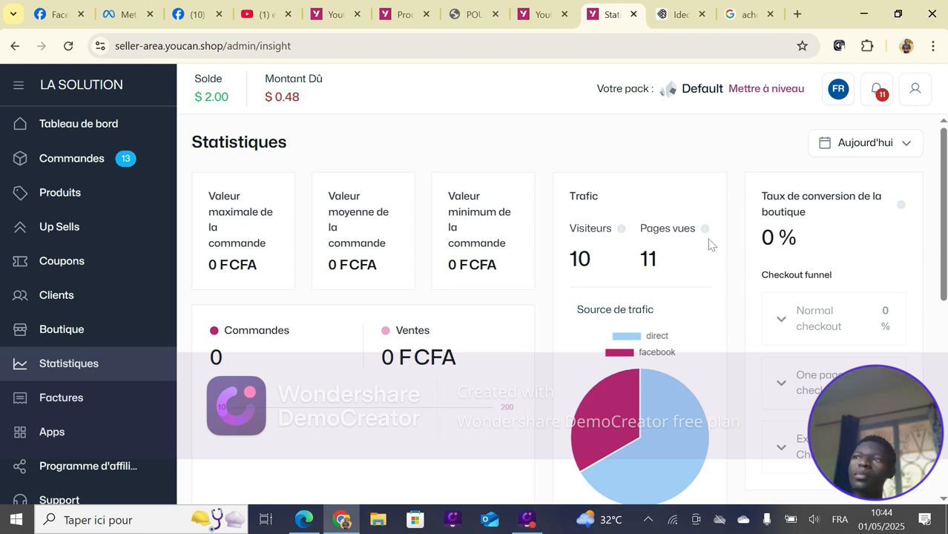
scroll(663, 272, down, 4)
scroll(662, 273, down, 1)
scroll(682, 288, up, 2)
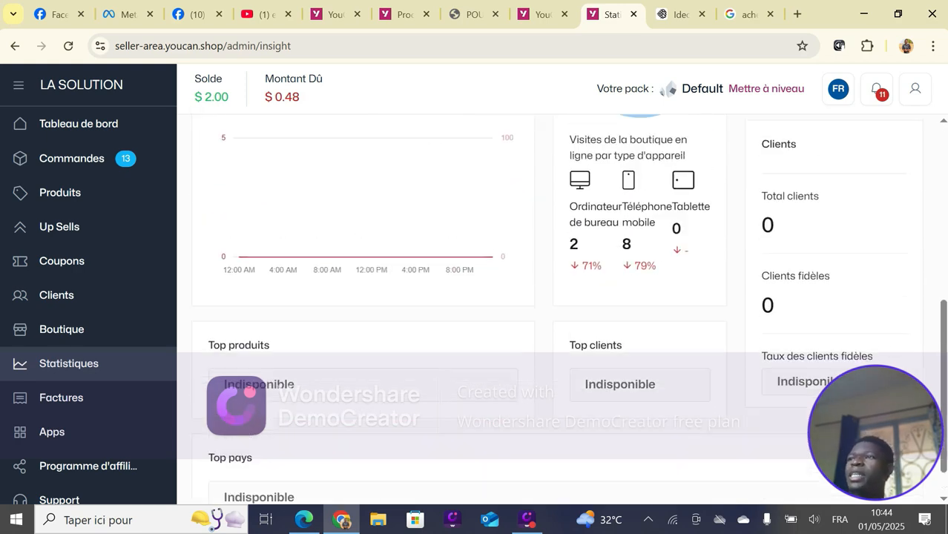
scroll(643, 290, up, 3)
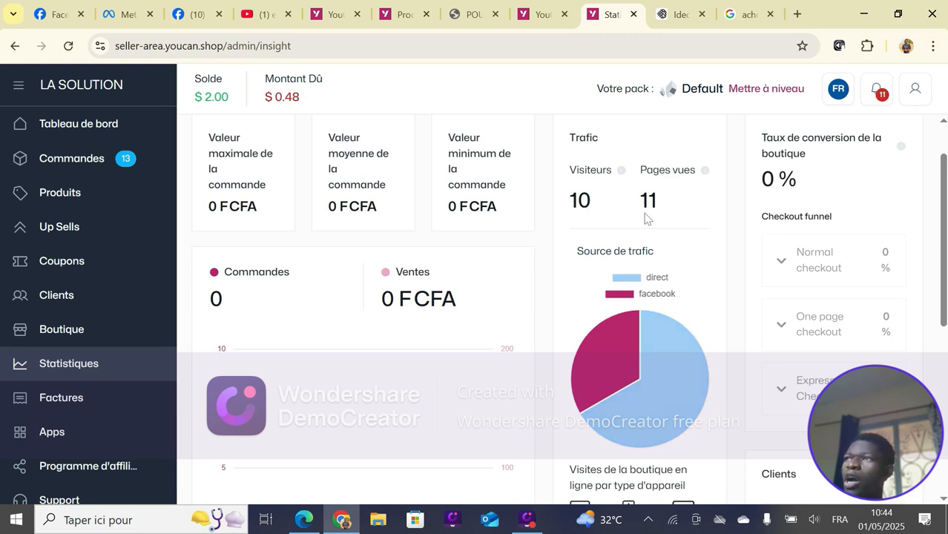
scroll(656, 216, down, 2)
scroll(654, 212, up, 2)
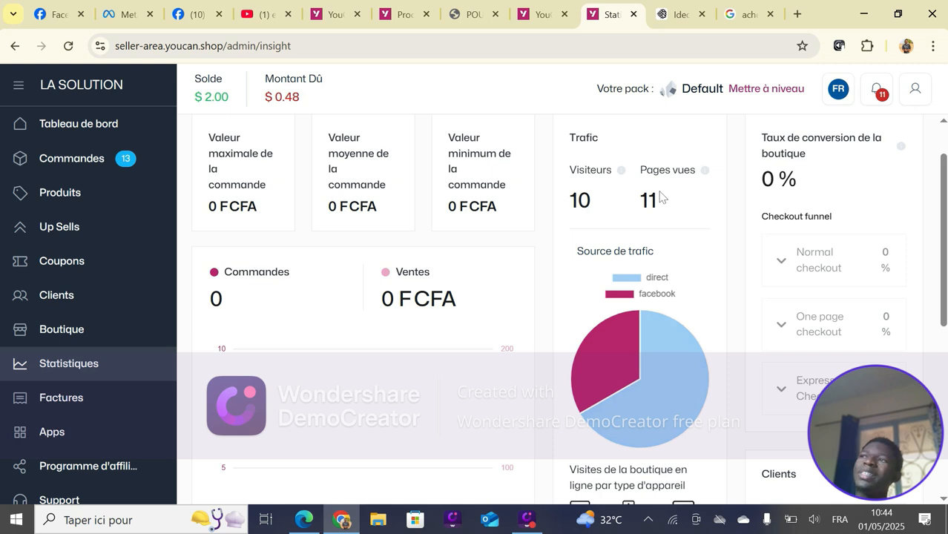
scroll(687, 211, down, 1)
scroll(682, 221, down, 2)
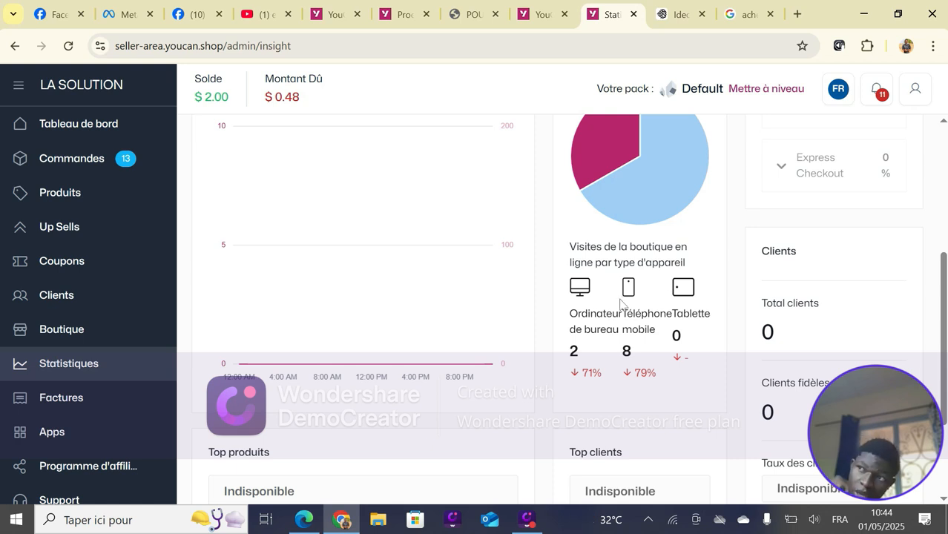
scroll(623, 311, down, 2)
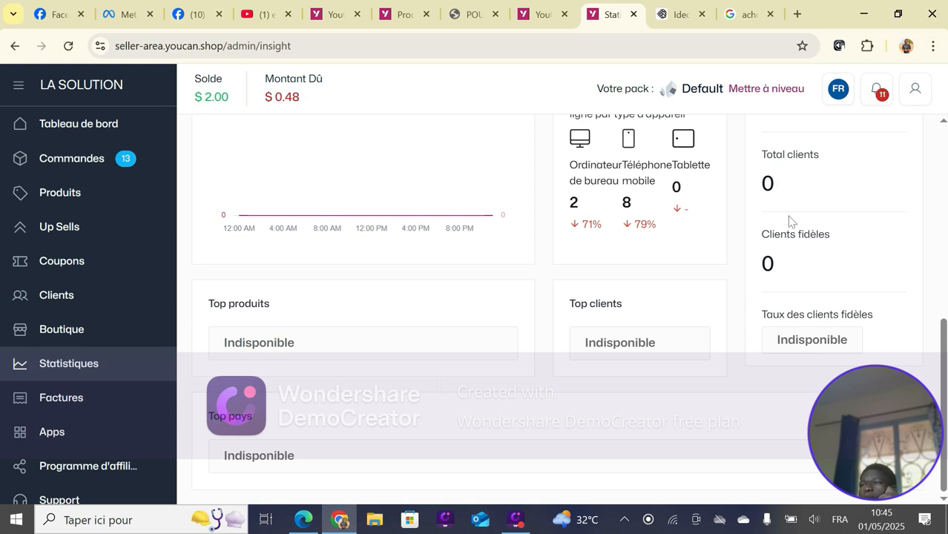
scroll(791, 222, up, 2)
scroll(791, 221, up, 4)
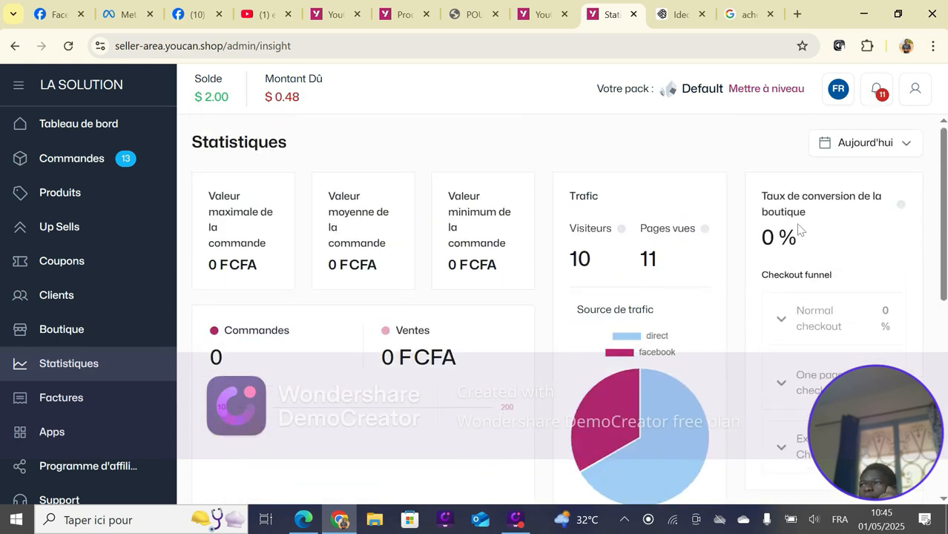
scroll(558, 258, down, 7)
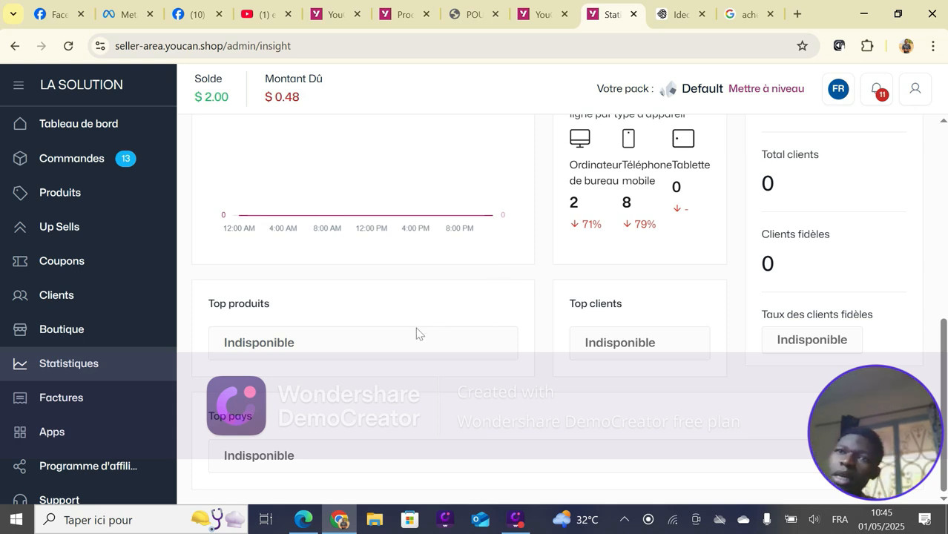
scroll(416, 333, up, 2)
scroll(95, 365, down, 1)
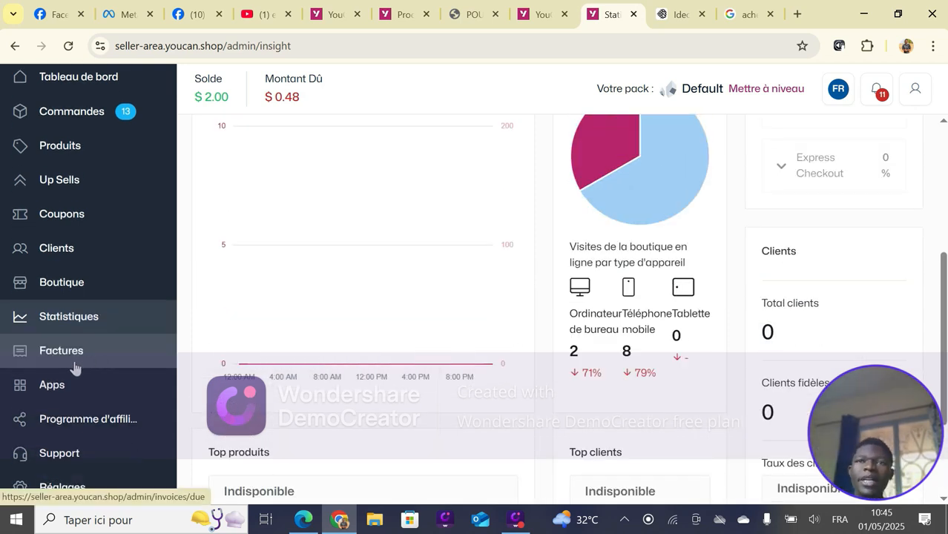
- Open Facebook Conversion API from Apps and review its pixel, access token, Purchase event and test mode
click(60, 389)
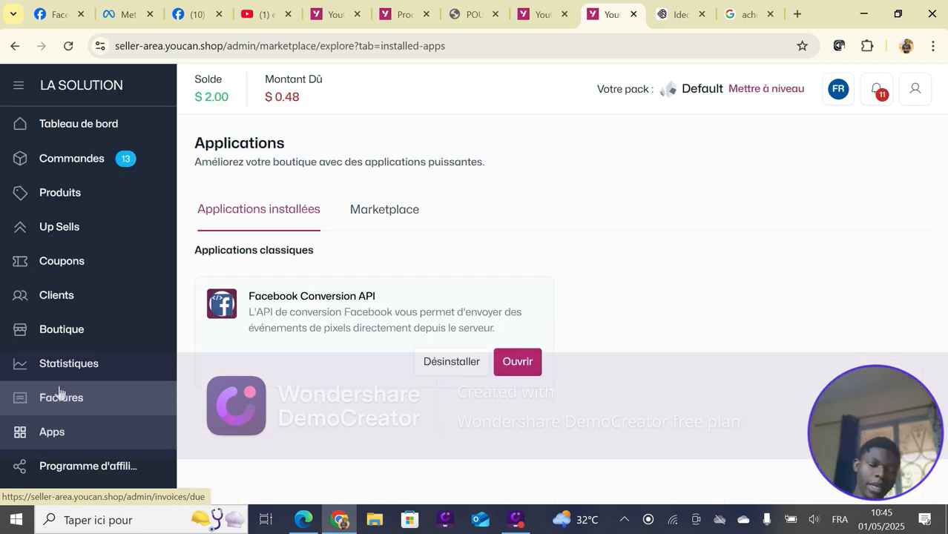
click(302, 331)
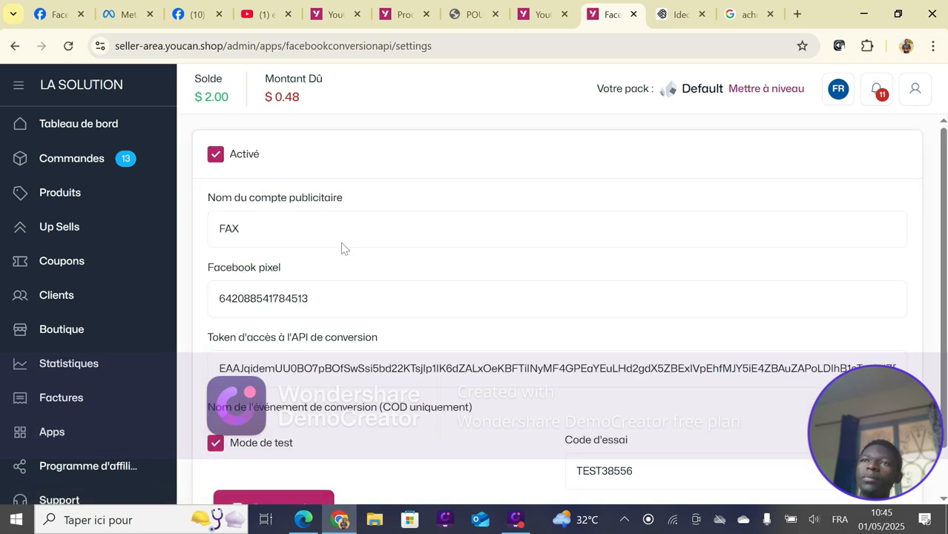
scroll(343, 248, down, 1)
scroll(367, 284, down, 1)
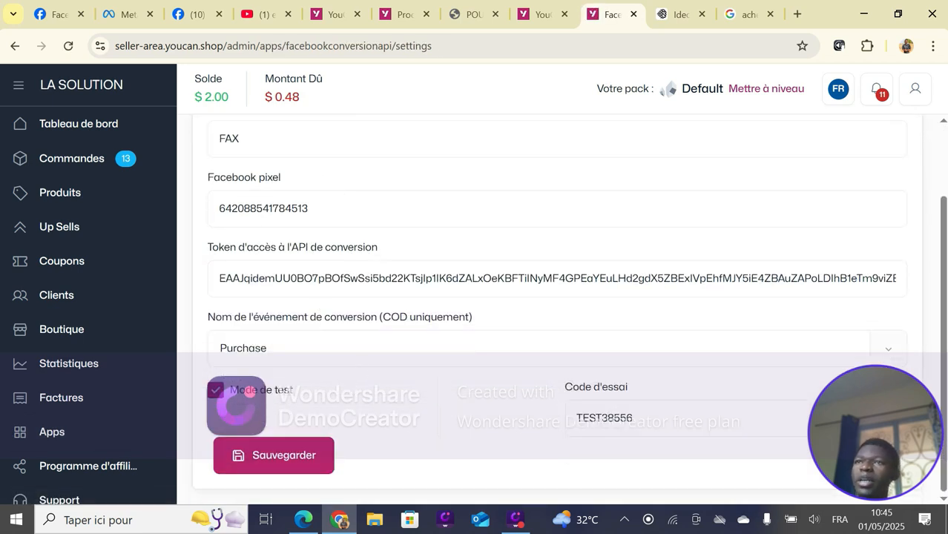
scroll(297, 415, up, 2)
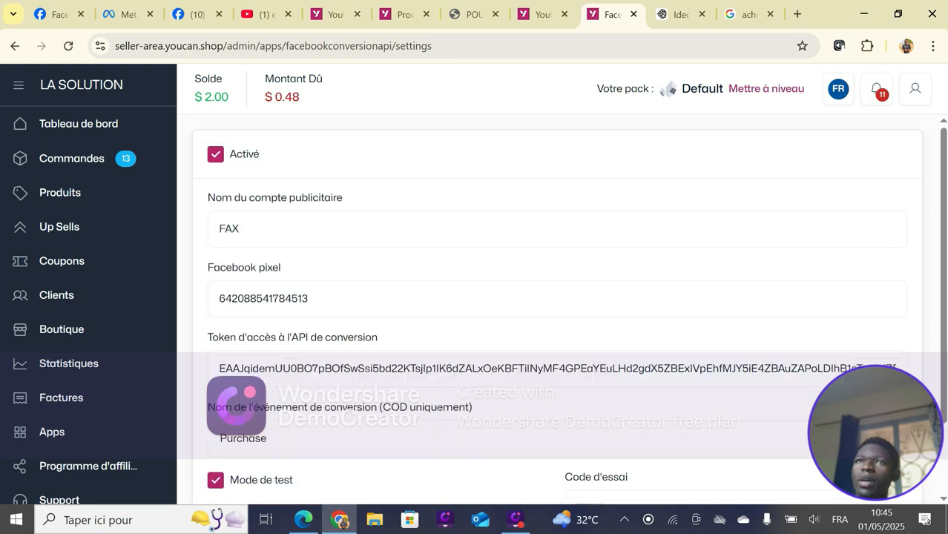
scroll(328, 311, down, 2)
scroll(328, 311, up, 2)
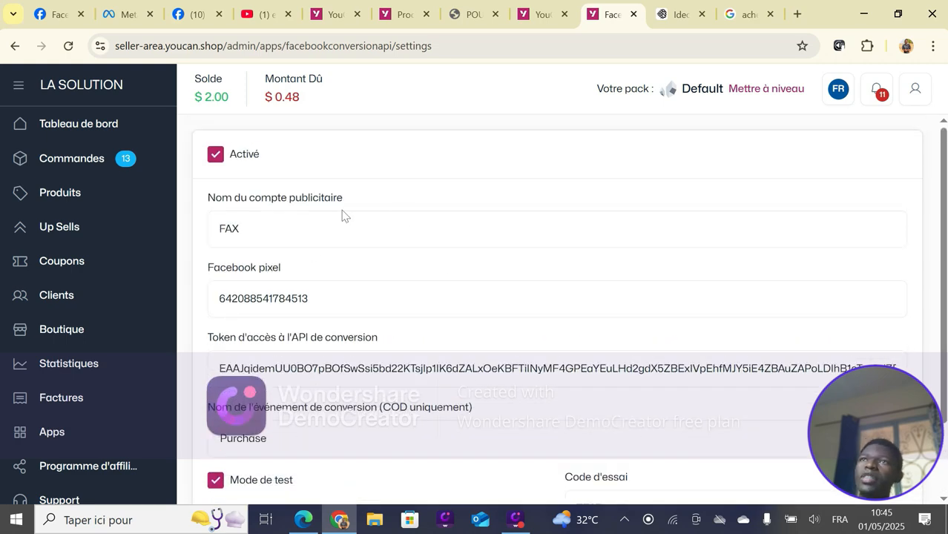
scroll(343, 214, down, 2)
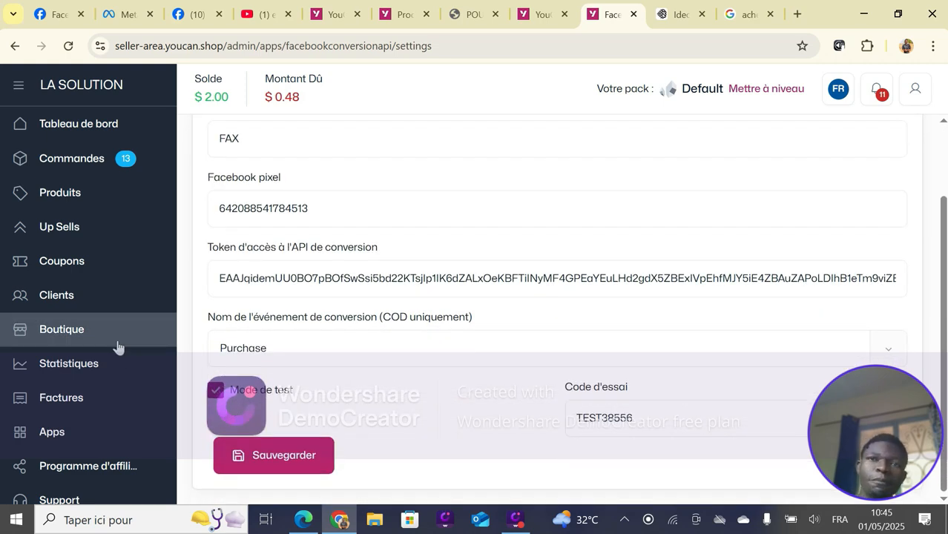
scroll(118, 345, down, 1)
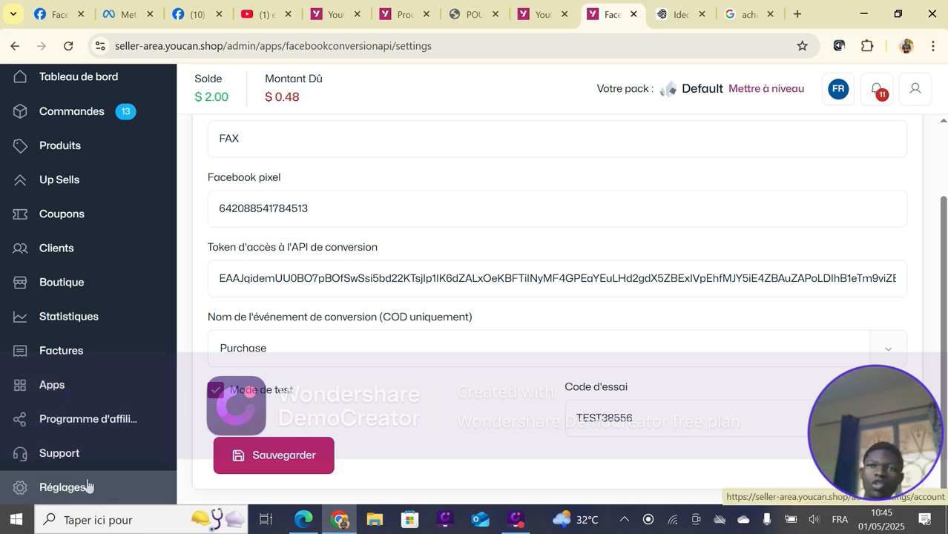
scroll(86, 484, up, 1)
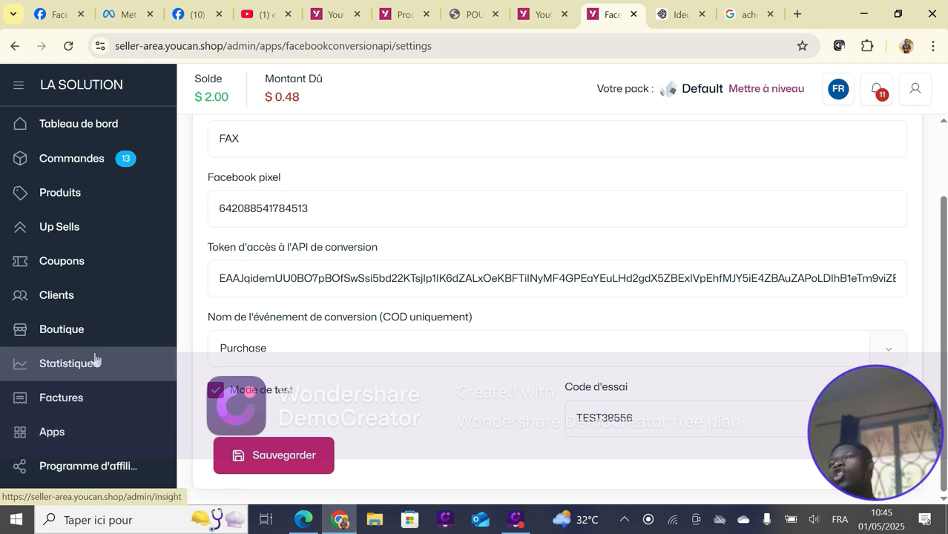
scroll(259, 202, up, 1)
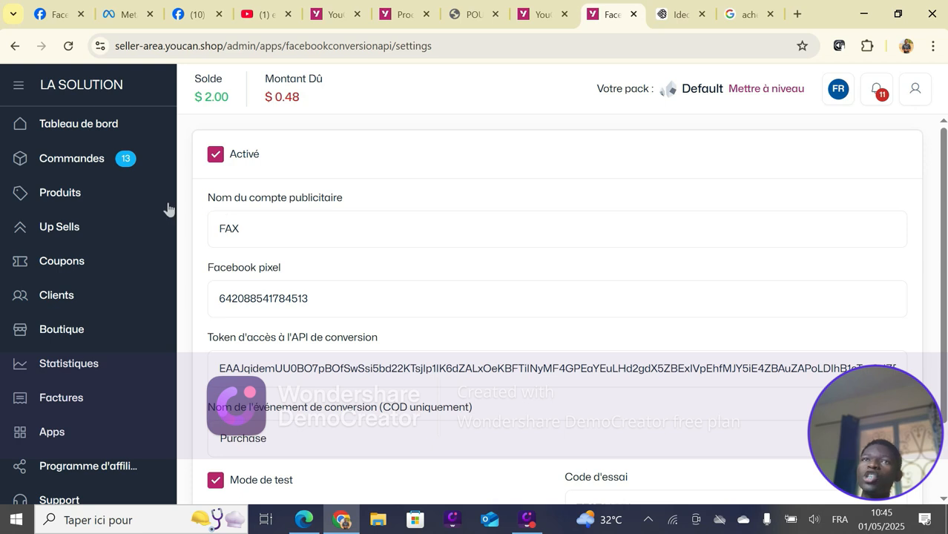
- Abandon an unsaved new product, return to all products, and edit POUDRE LA SOLUTION
click(109, 209)
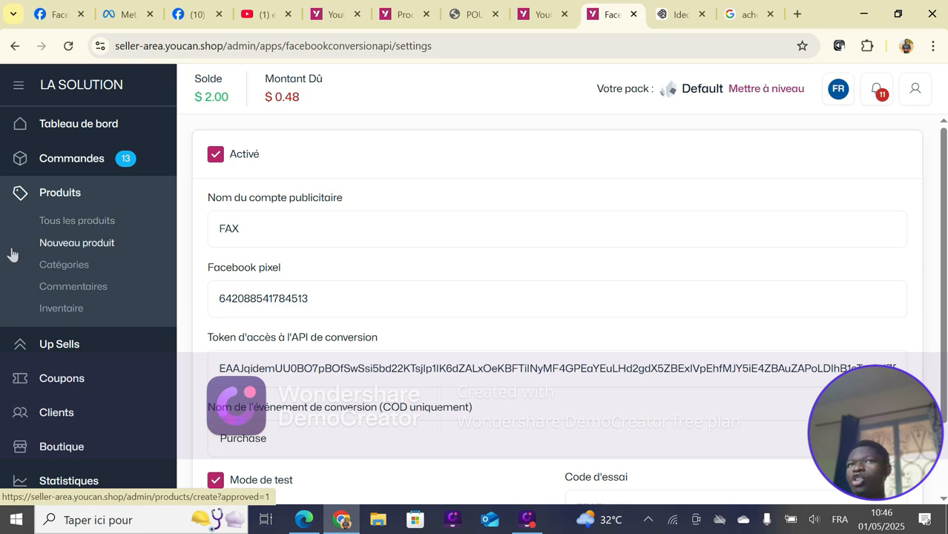
click(66, 251)
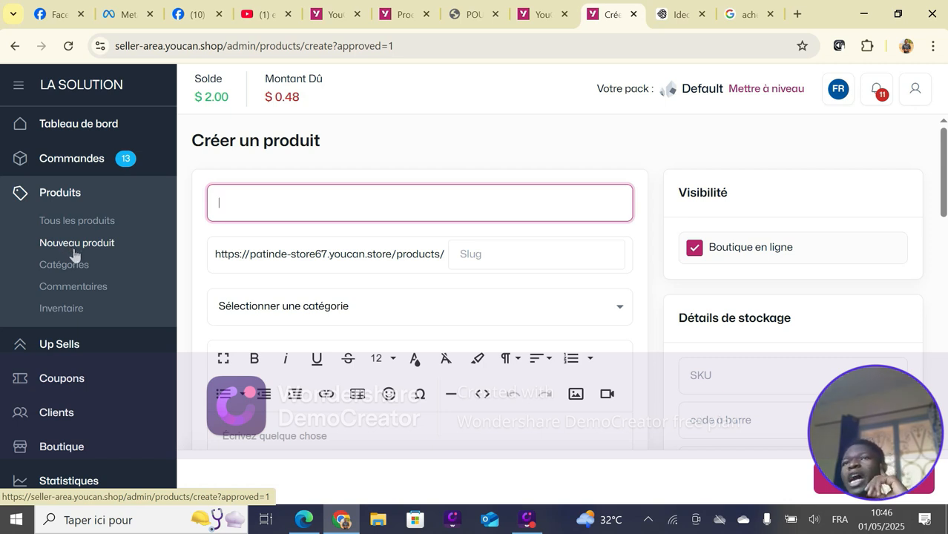
click(76, 219)
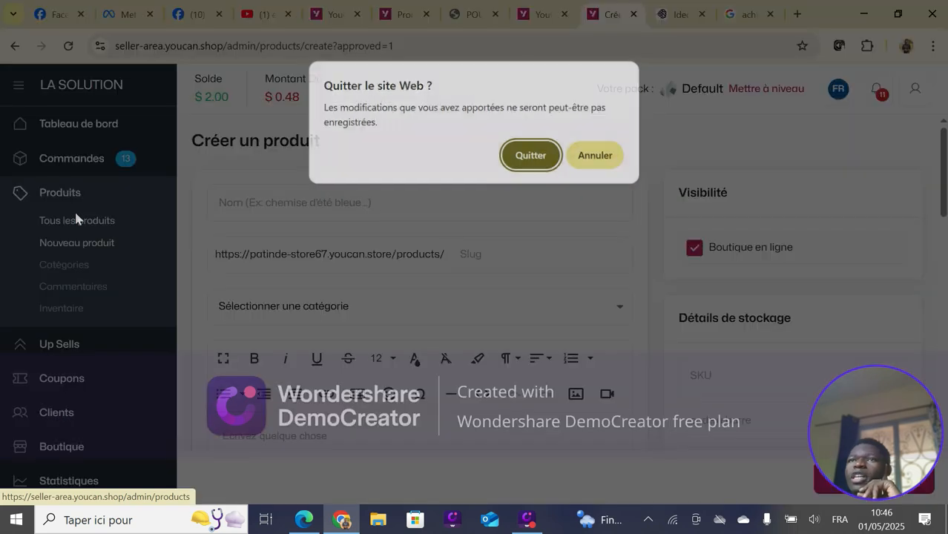
click(539, 158)
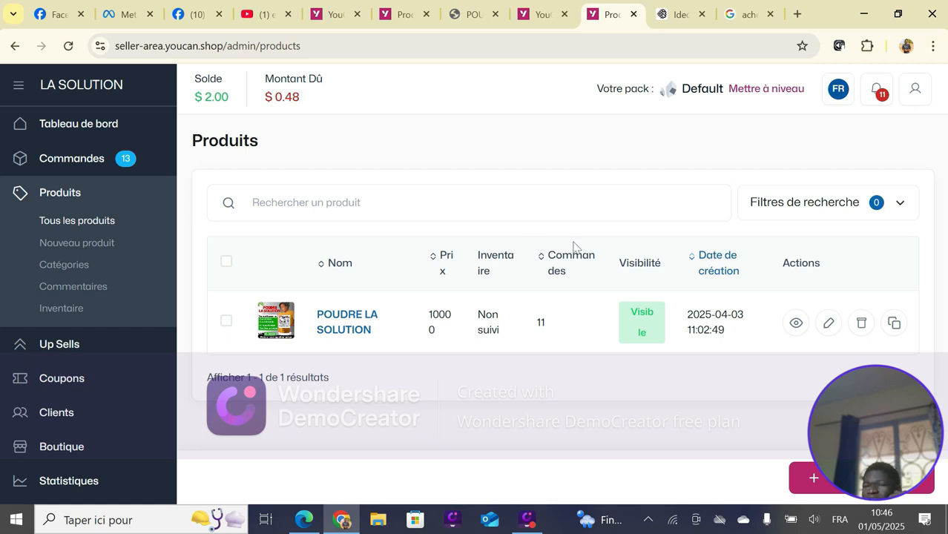
click(830, 331)
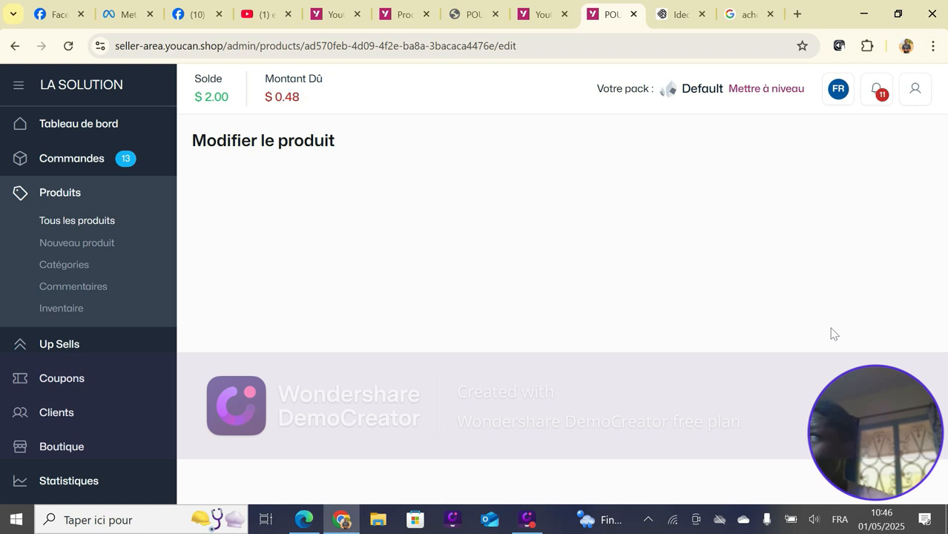
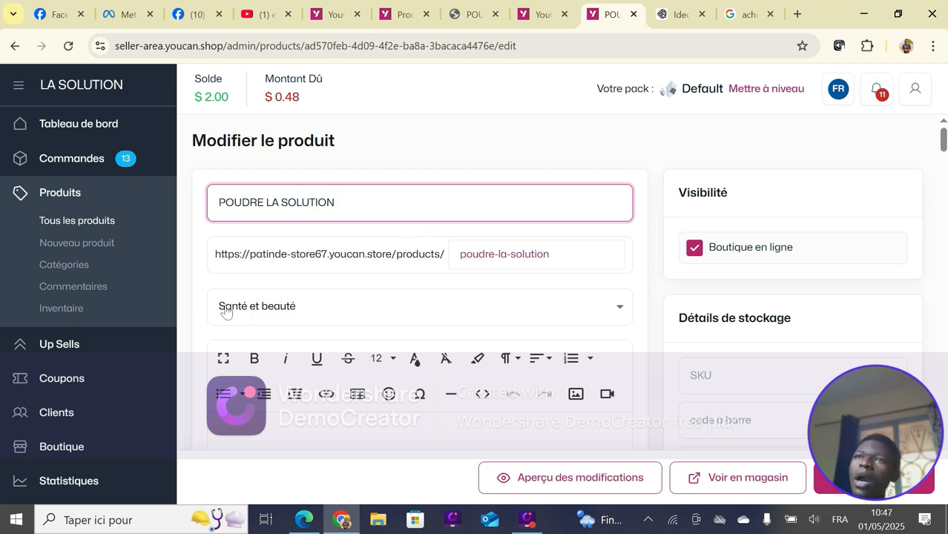
- Check the product category list and keep Santé et beauté selected
click(295, 313)
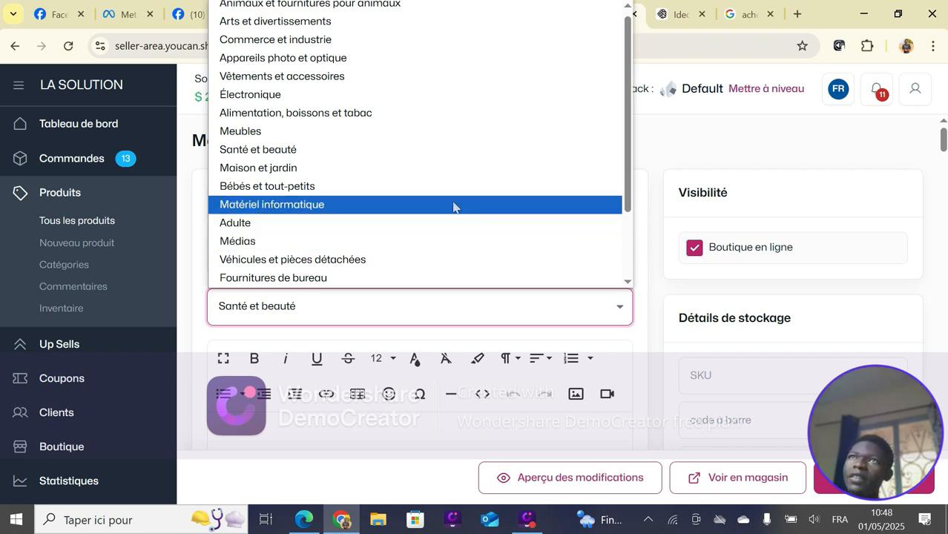
scroll(398, 191, down, 2)
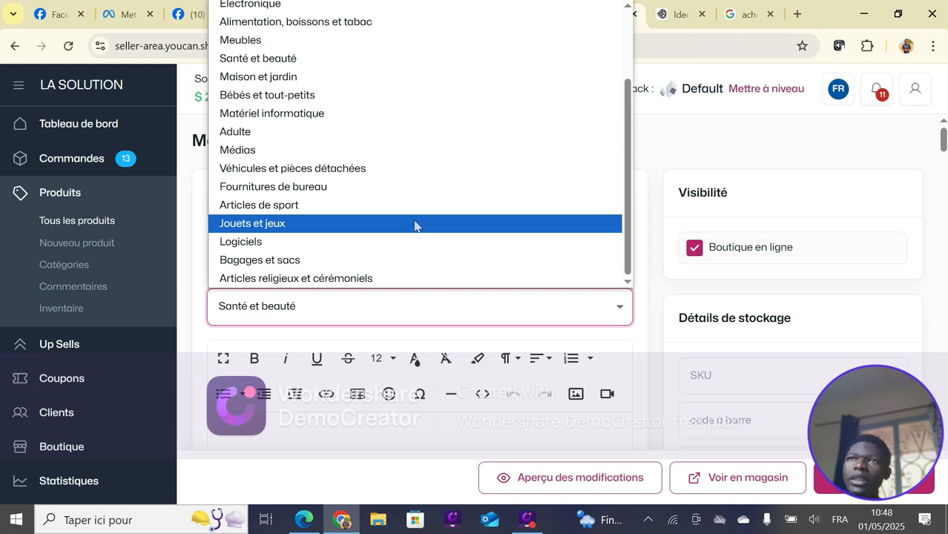
scroll(413, 230, up, 2)
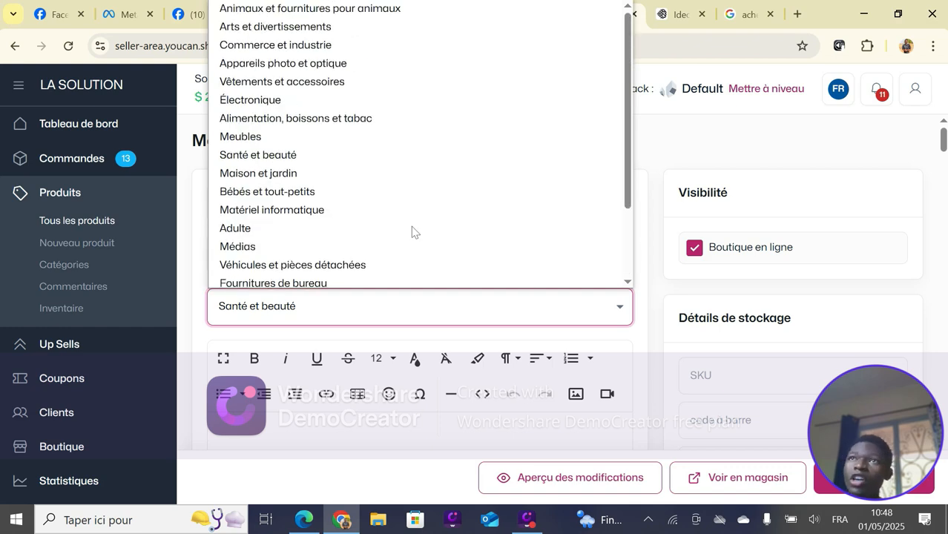
scroll(381, 210, up, 2)
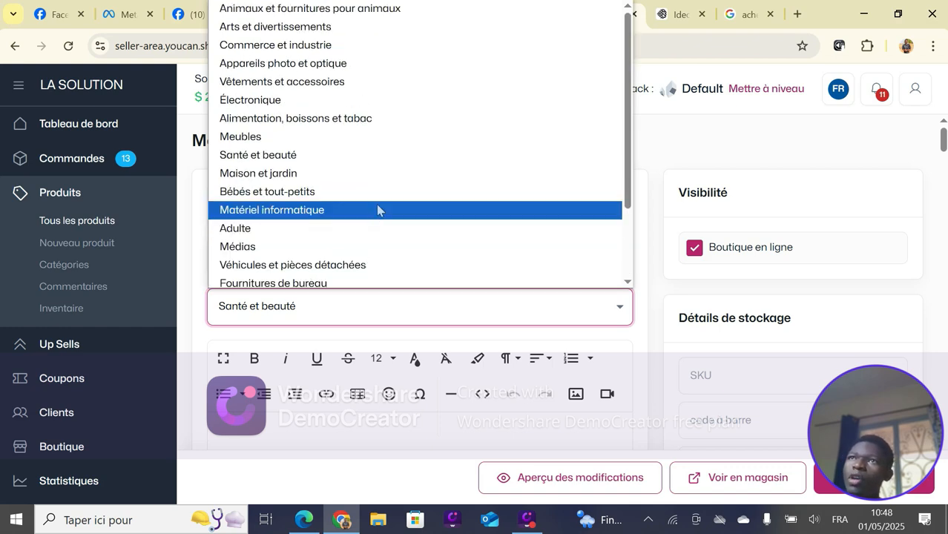
scroll(383, 222, down, 2)
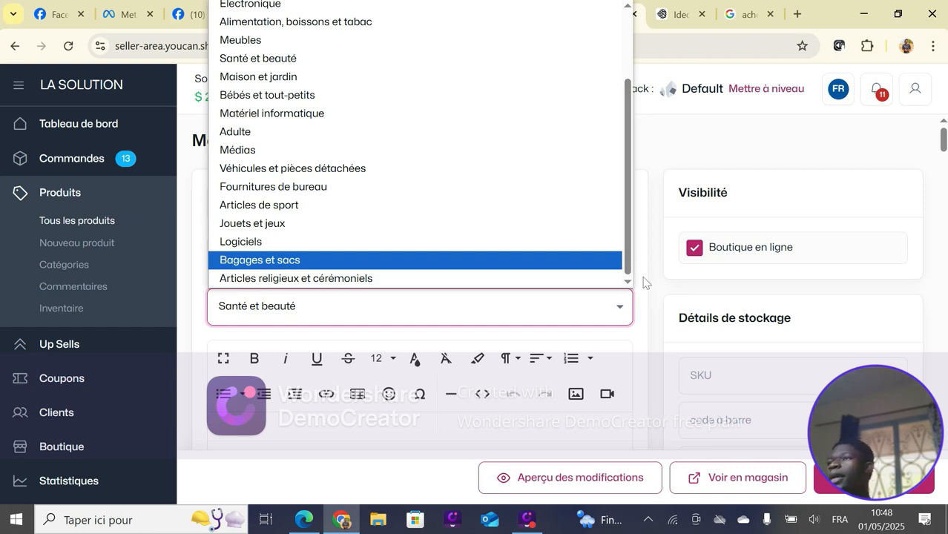
click(642, 279)
scroll(640, 276, down, 4)
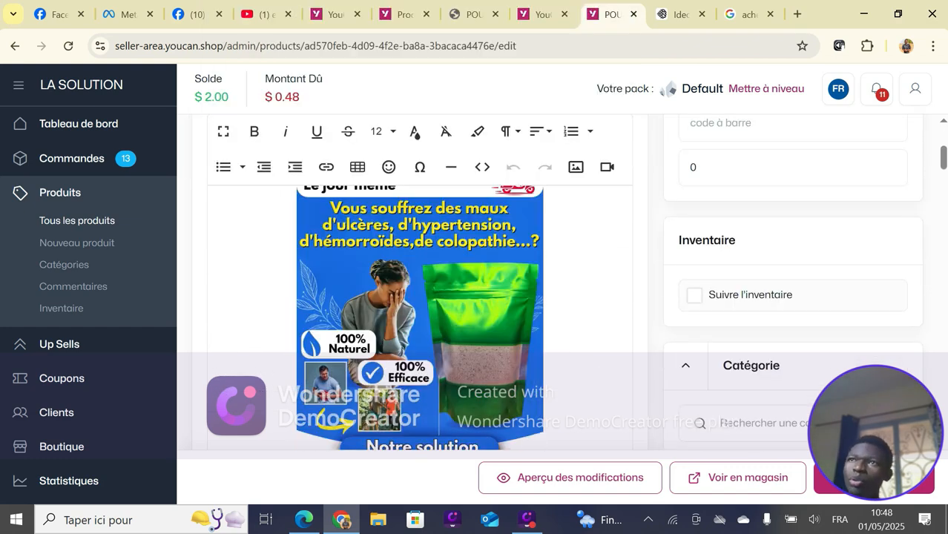
scroll(586, 226, up, 3)
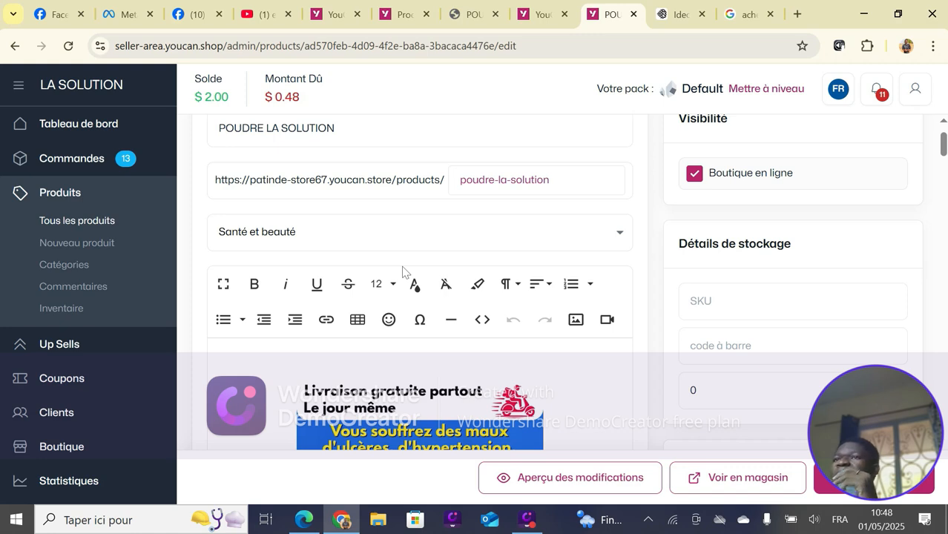
scroll(460, 293, down, 3)
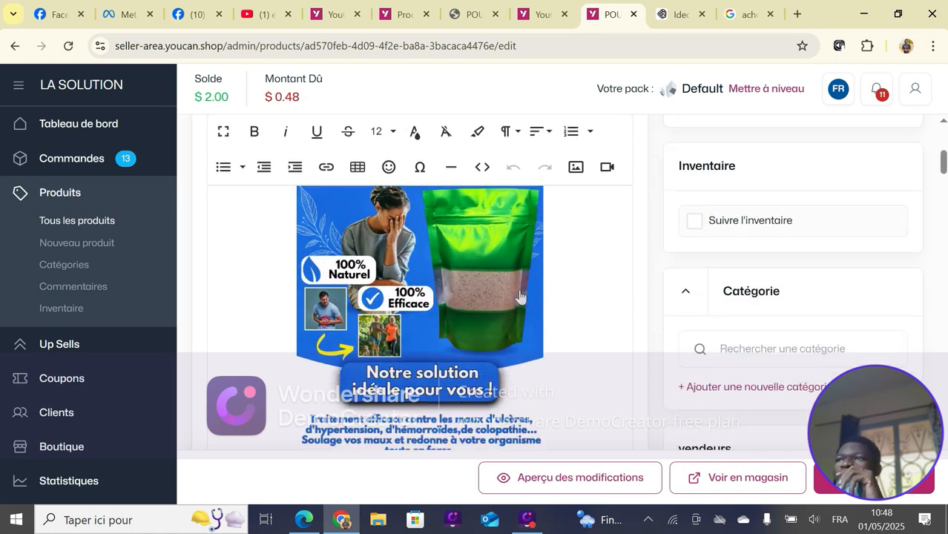
scroll(520, 298, down, 2)
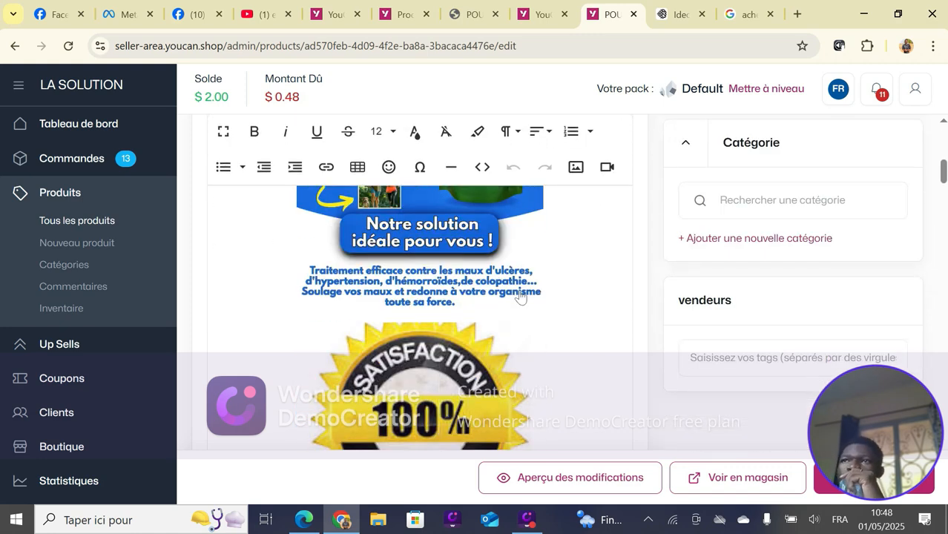
scroll(521, 298, up, 5)
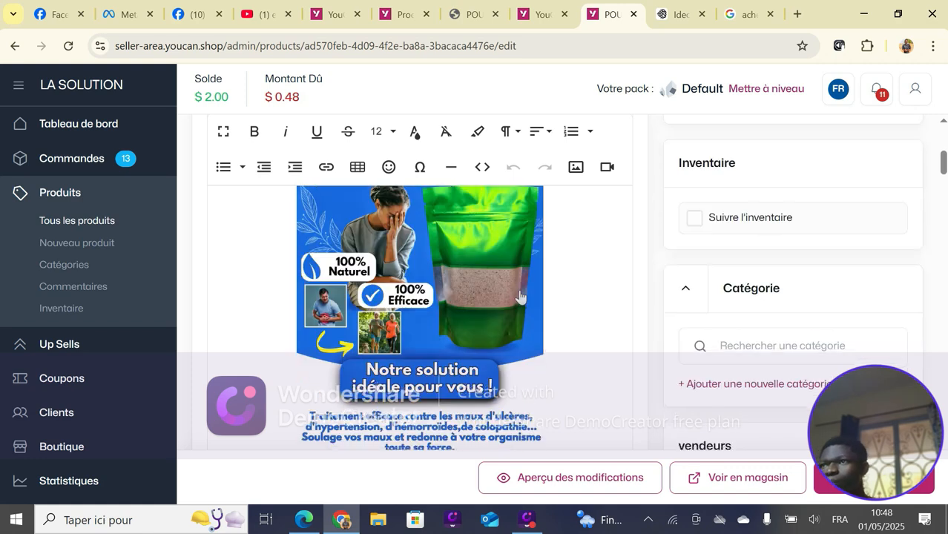
scroll(530, 291, up, 3)
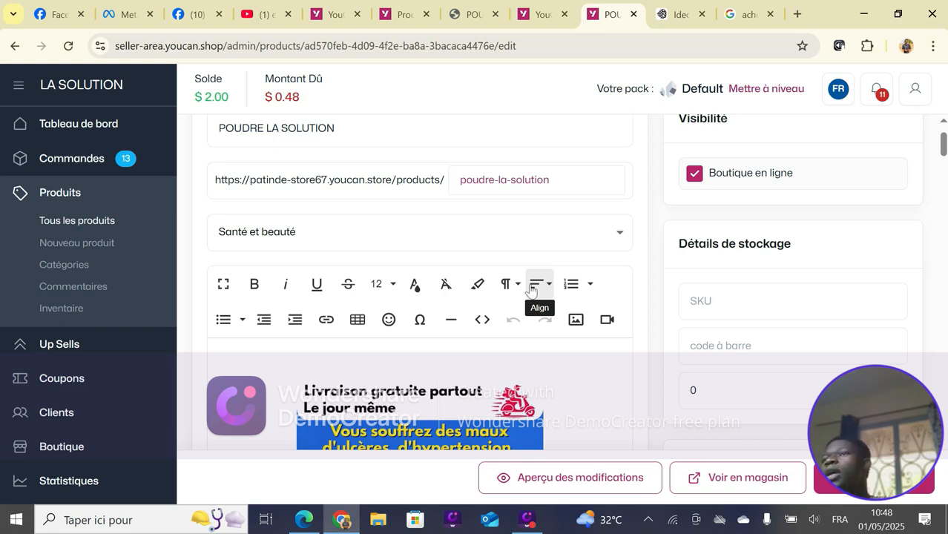
scroll(282, 245, down, 1)
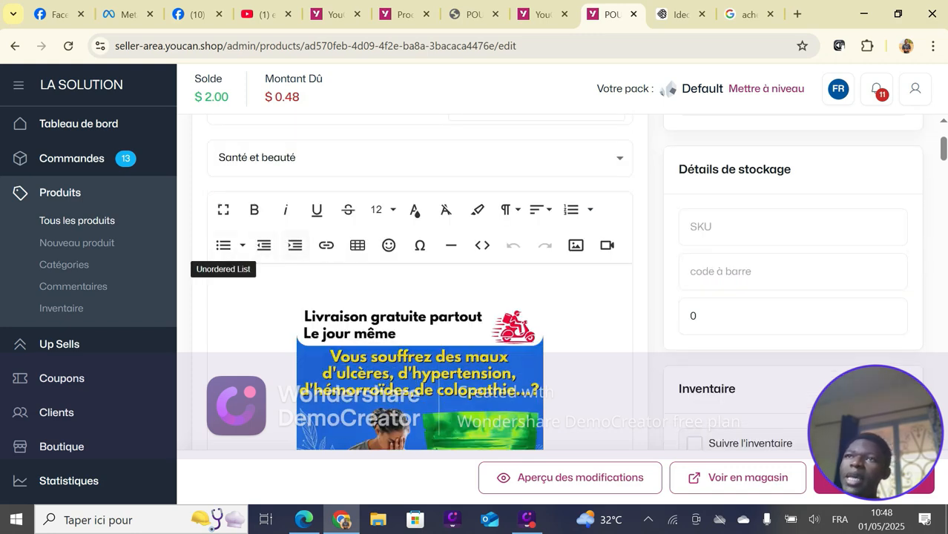
scroll(315, 273, down, 5)
scroll(318, 276, down, 10)
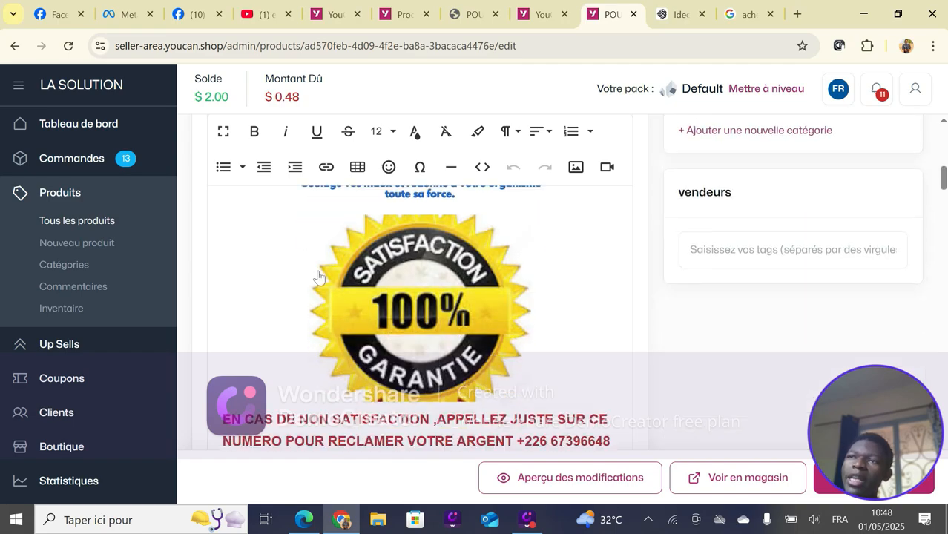
scroll(317, 276, down, 10)
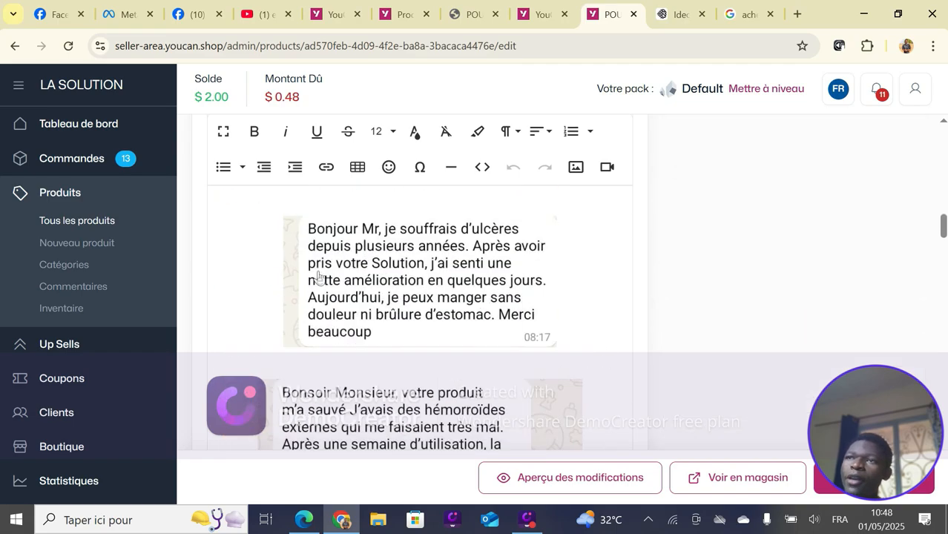
scroll(361, 274, up, 8)
scroll(361, 274, up, 15)
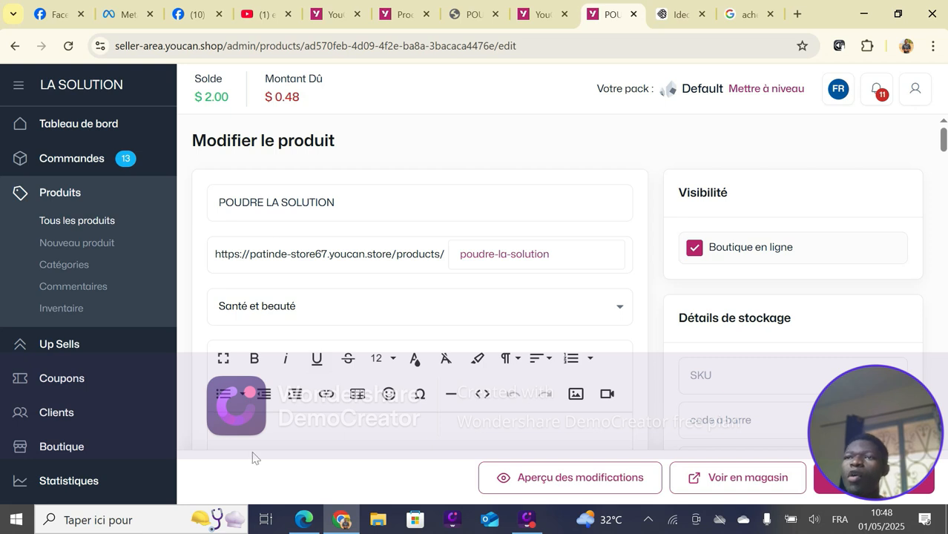
scroll(252, 454, down, 1)
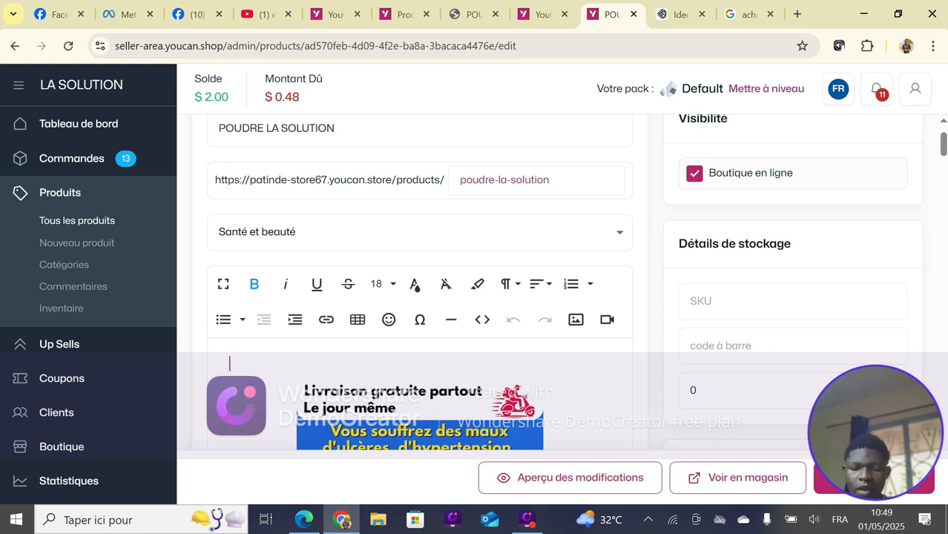
- Type the red heading 'FINI LES ULCÈRES,HÉMORROÏDES,COLOPATHIE, HYPERTENSION', accepting spelling corrections
text(FINI)
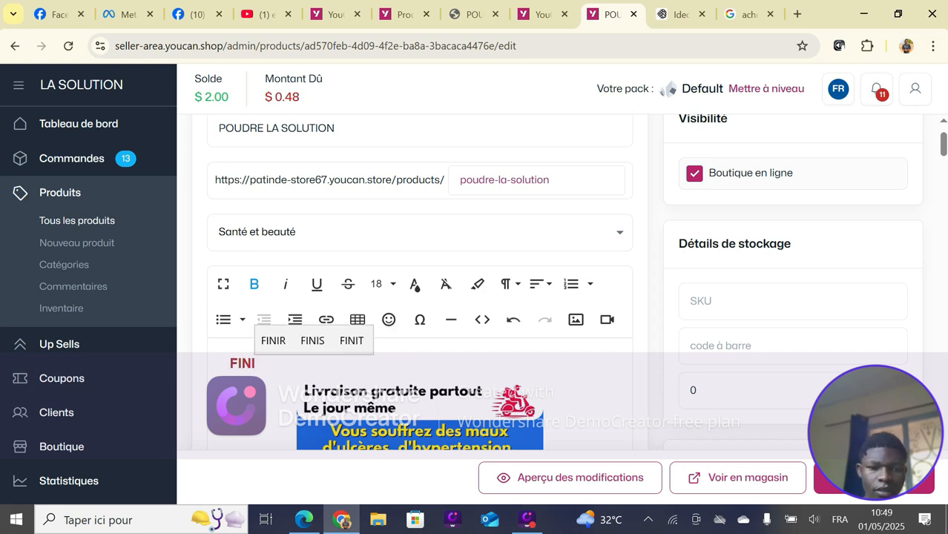
text( LE)
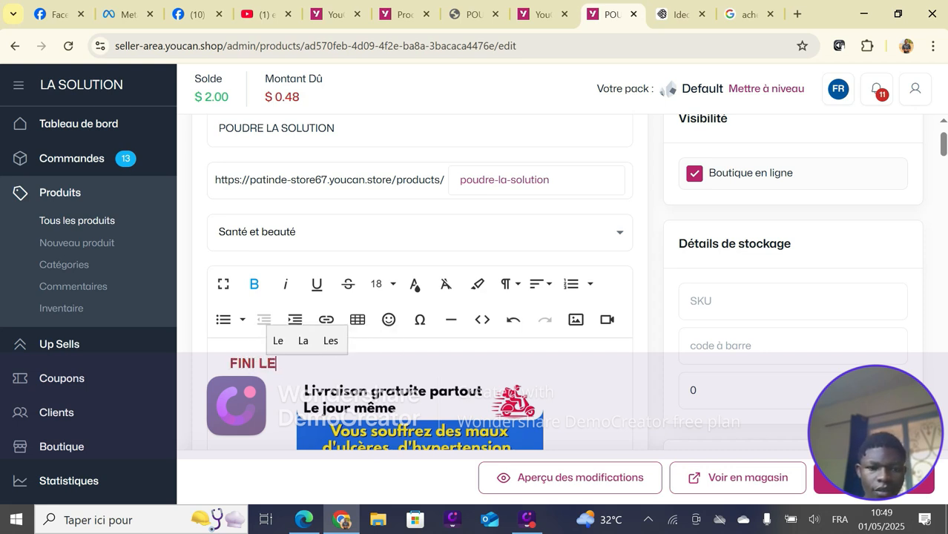
text(S ULCERSES)
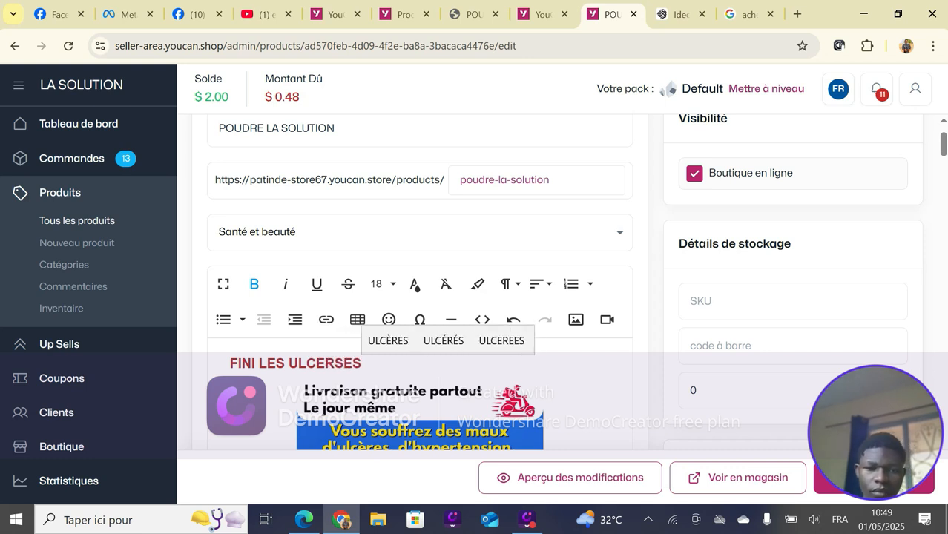
click(388, 341)
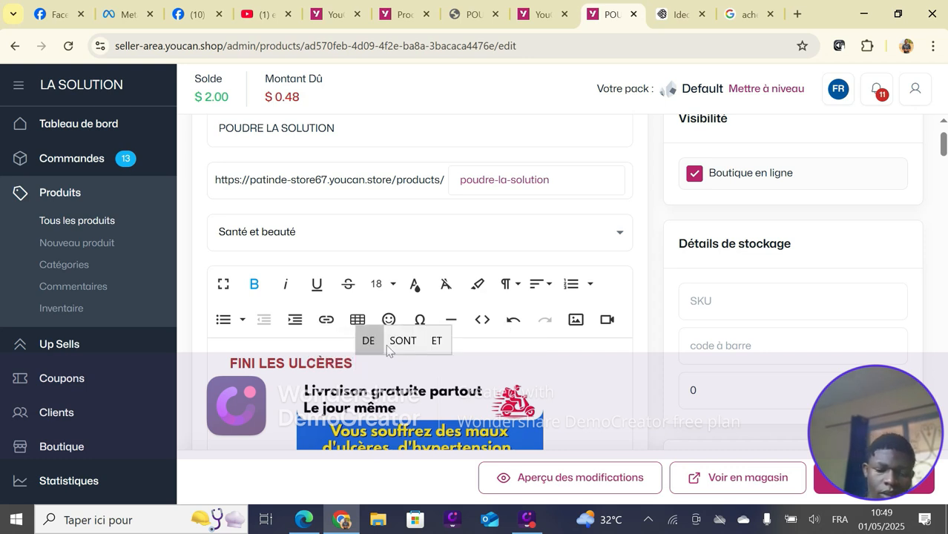
text(,)
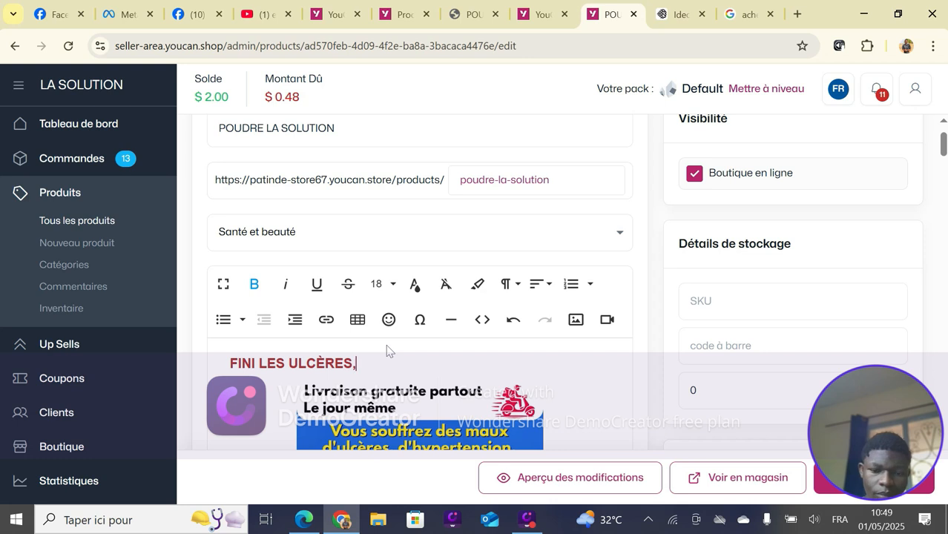
text(HEMMR)
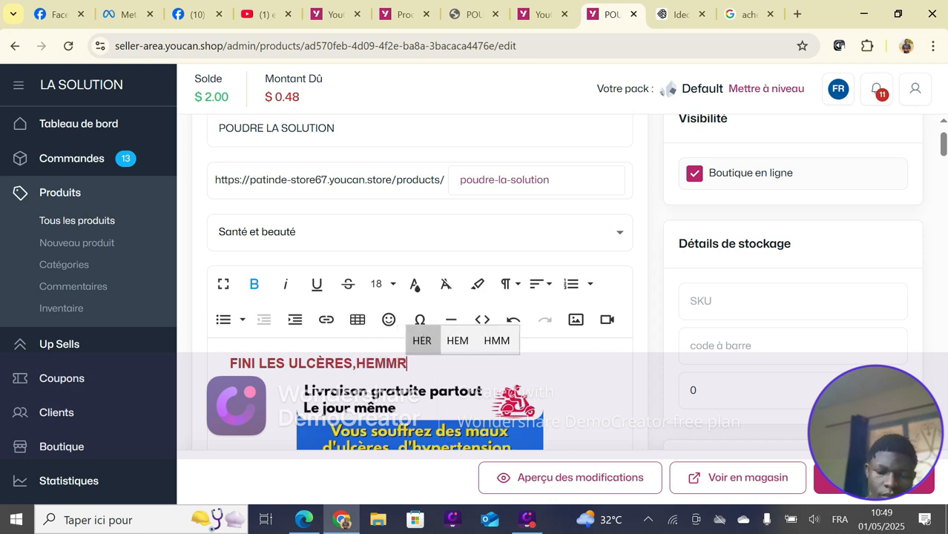
text(OIDES)
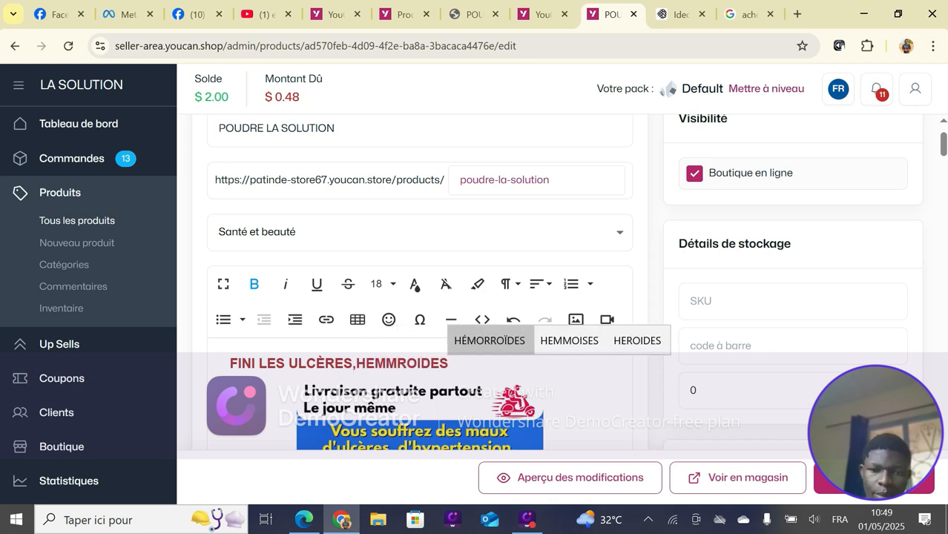
click(508, 344)
text(,)
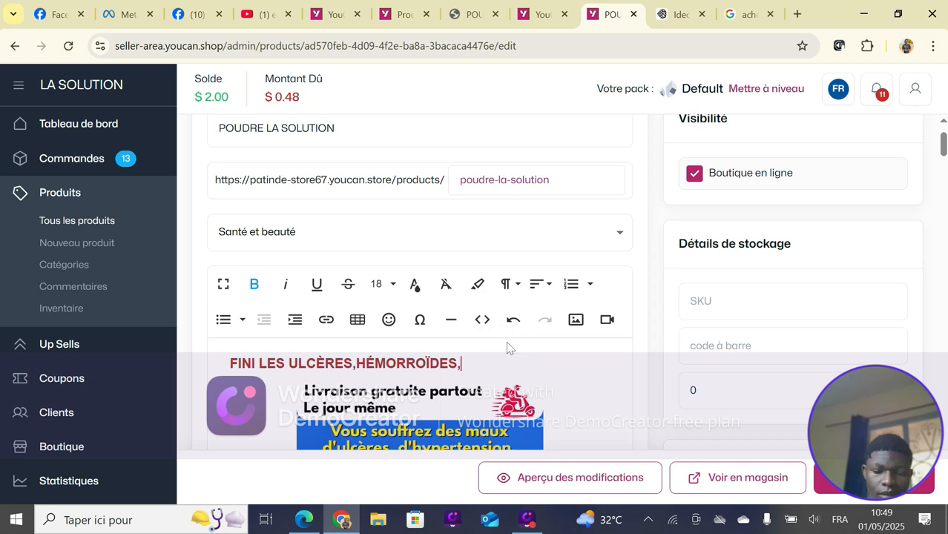
text(COL)
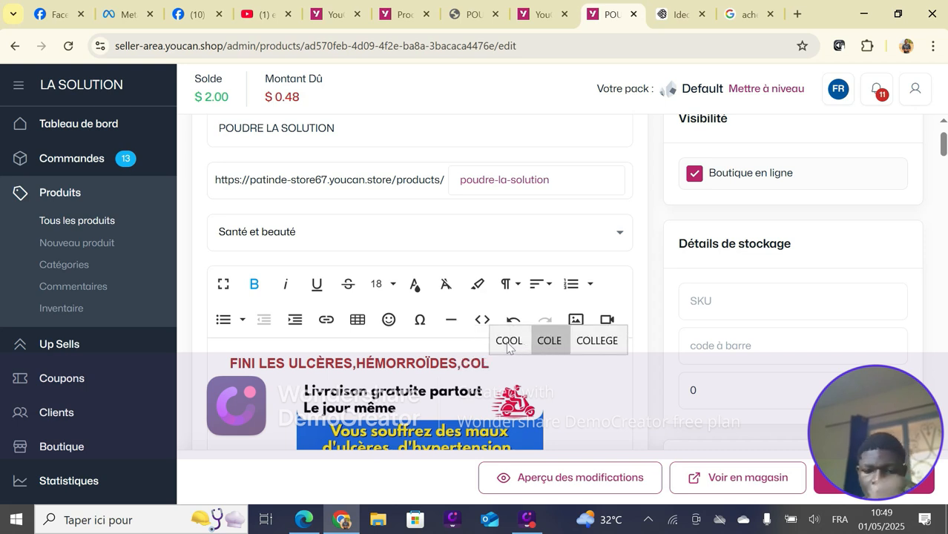
key(BackSpace)
key(BackSpace)
key(BackSpace)
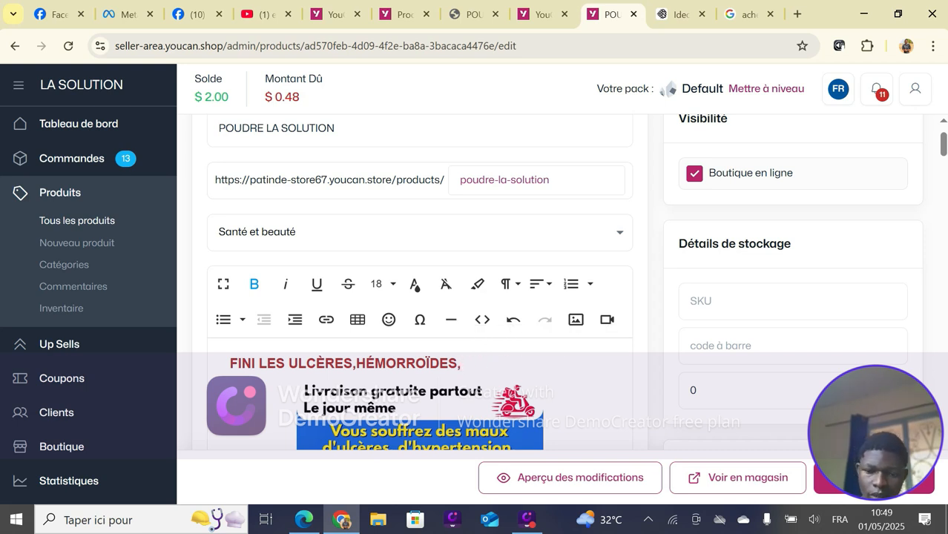
text(COLOPA)
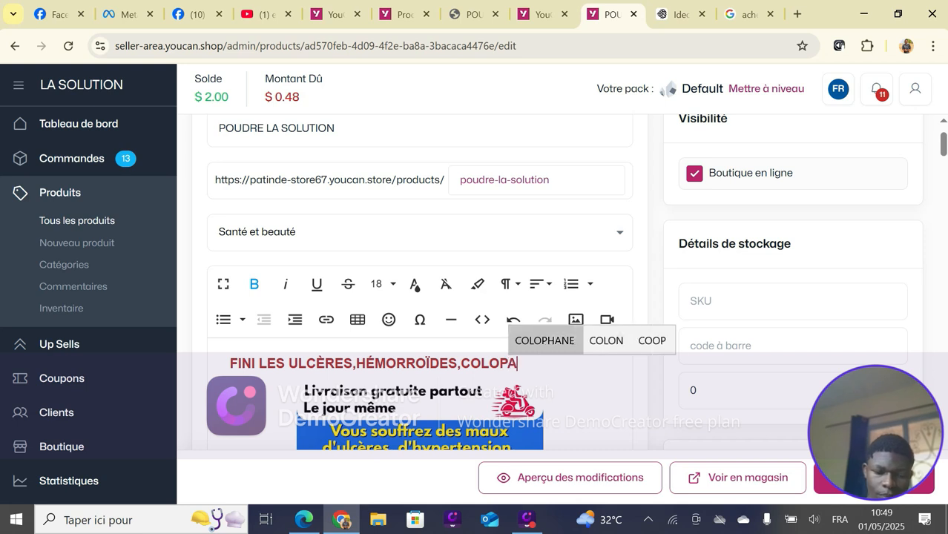
text(THIE)
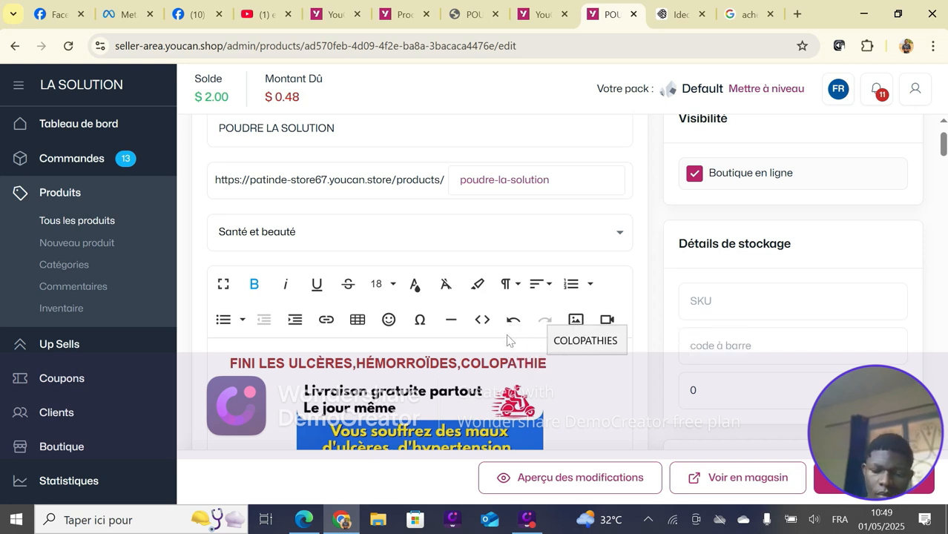
text(, HY)
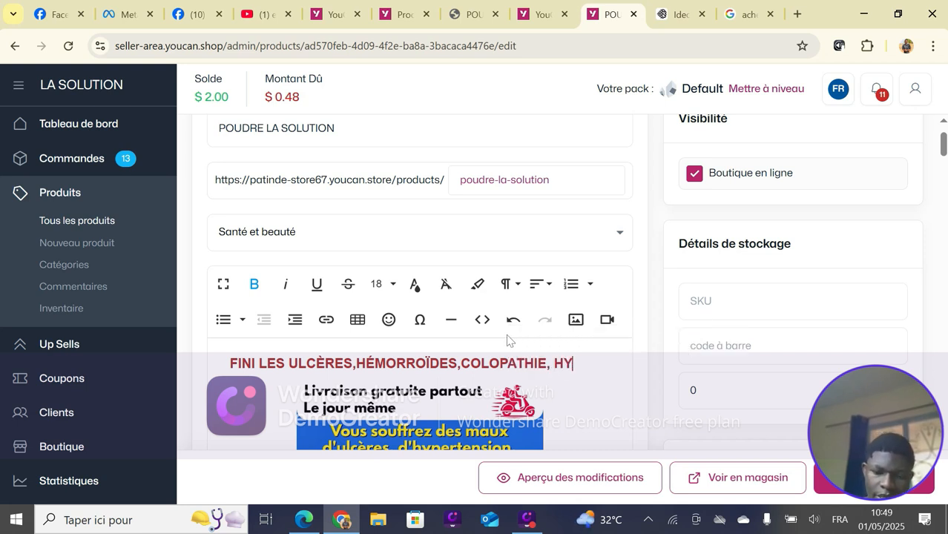
text(PERT)
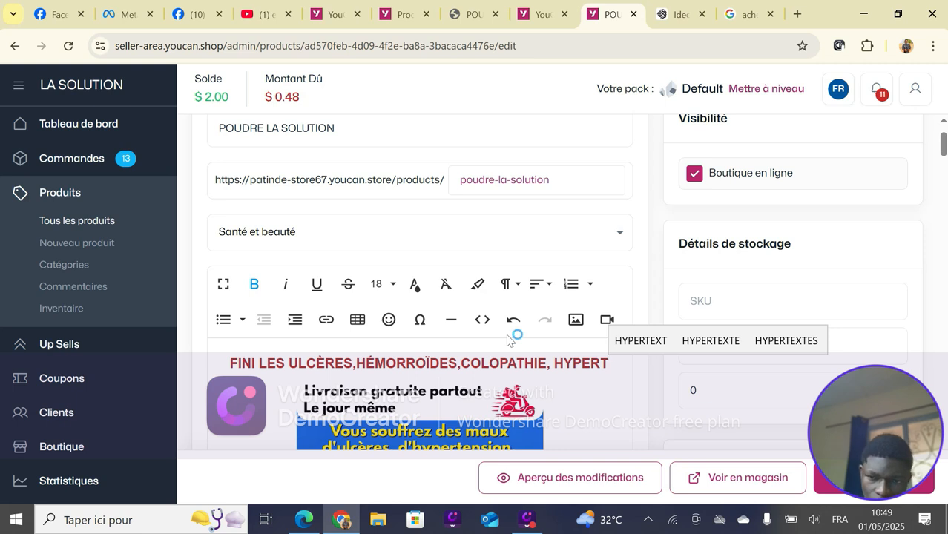
text(E)
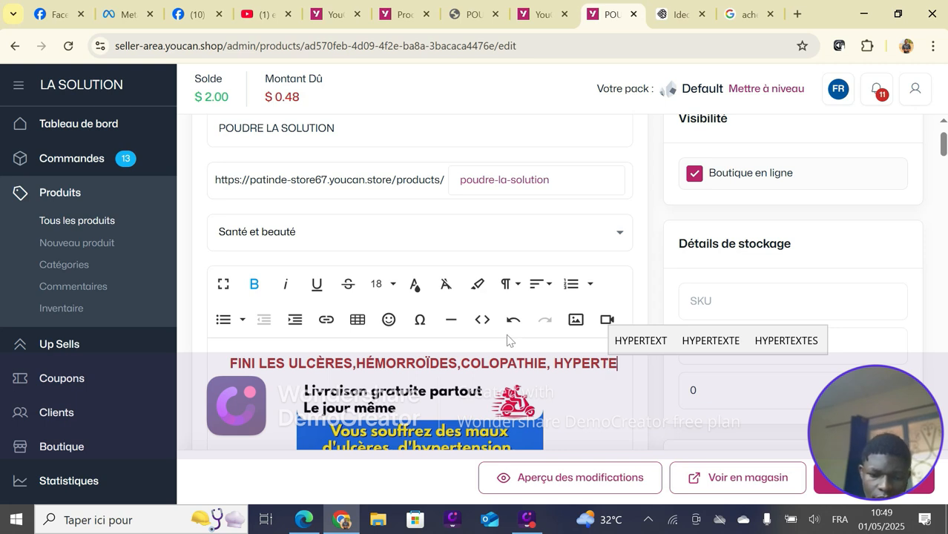
text(NSION)
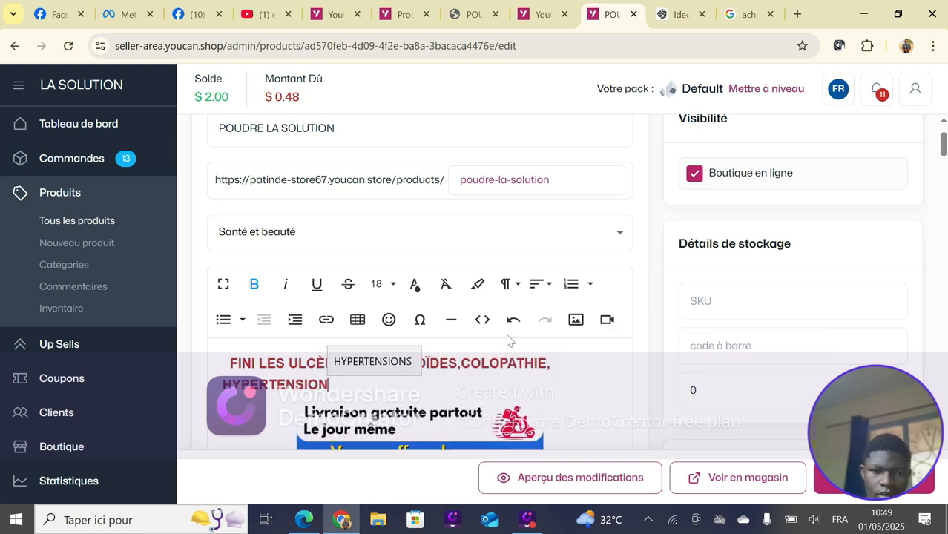
text(S)
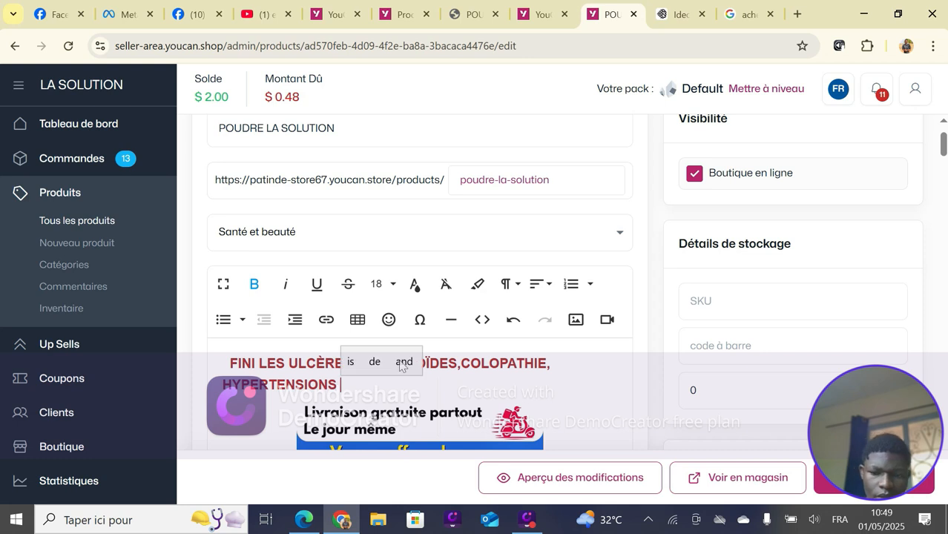
key(BackSpace)
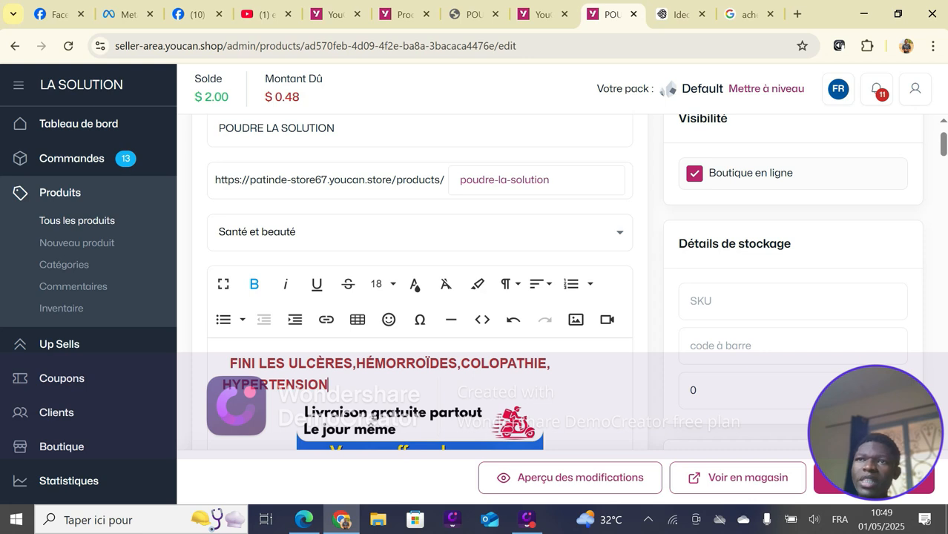
drag(230, 363, 332, 385)
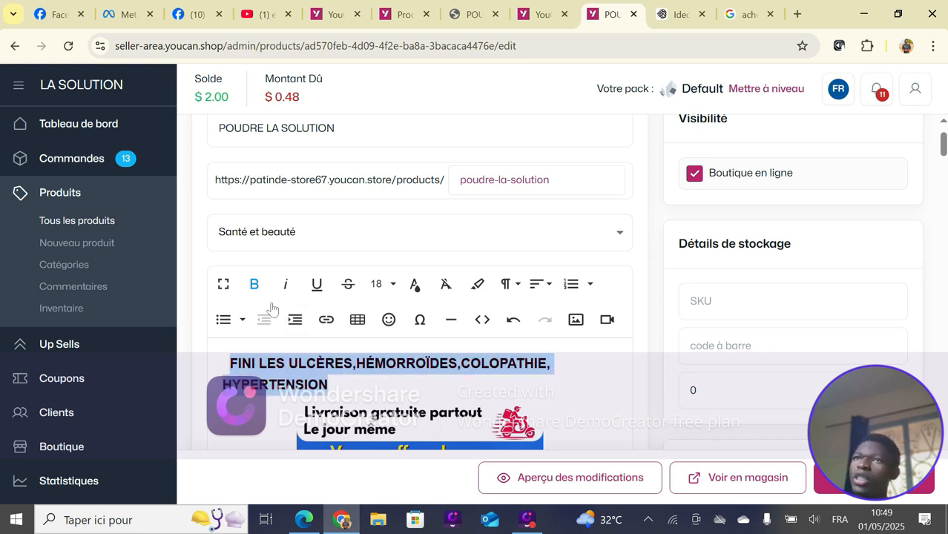
click(255, 288)
click(255, 291)
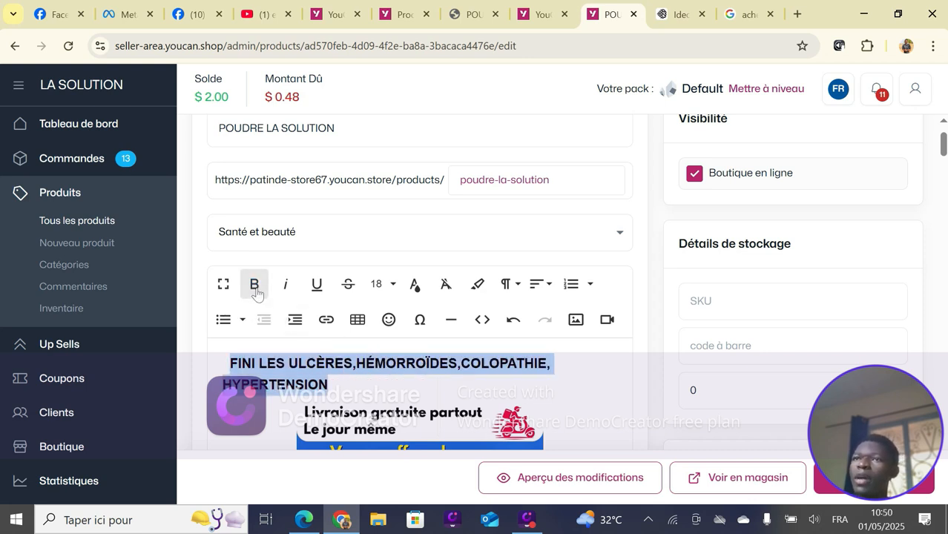
click(383, 288)
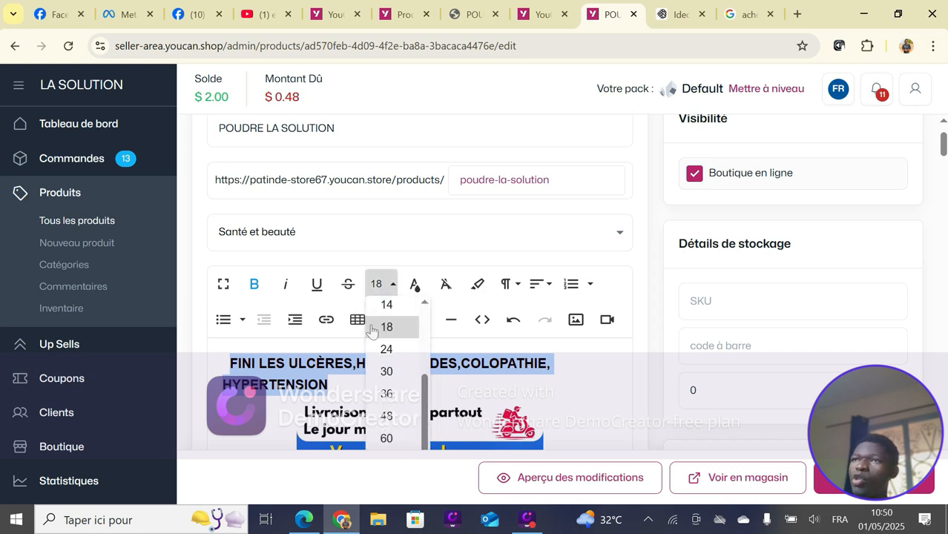
click(416, 285)
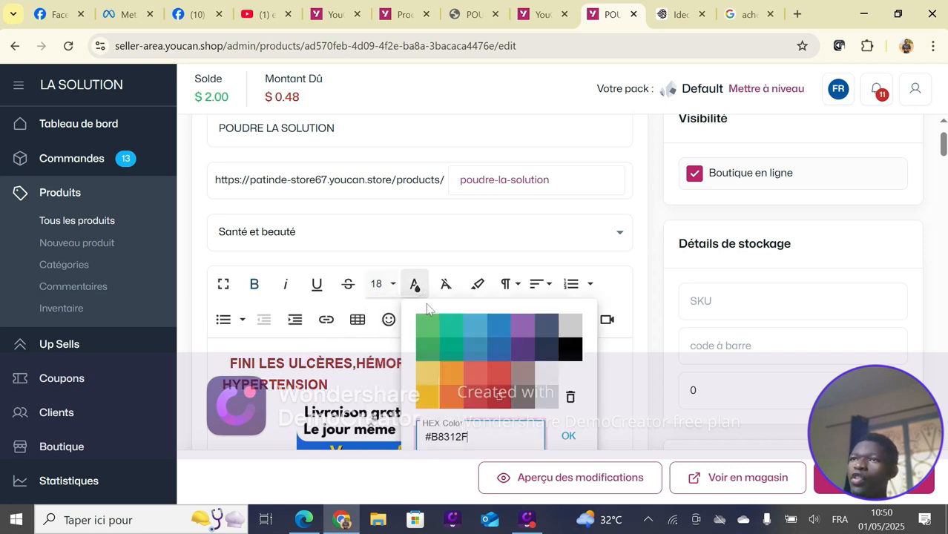
click(574, 442)
click(329, 385)
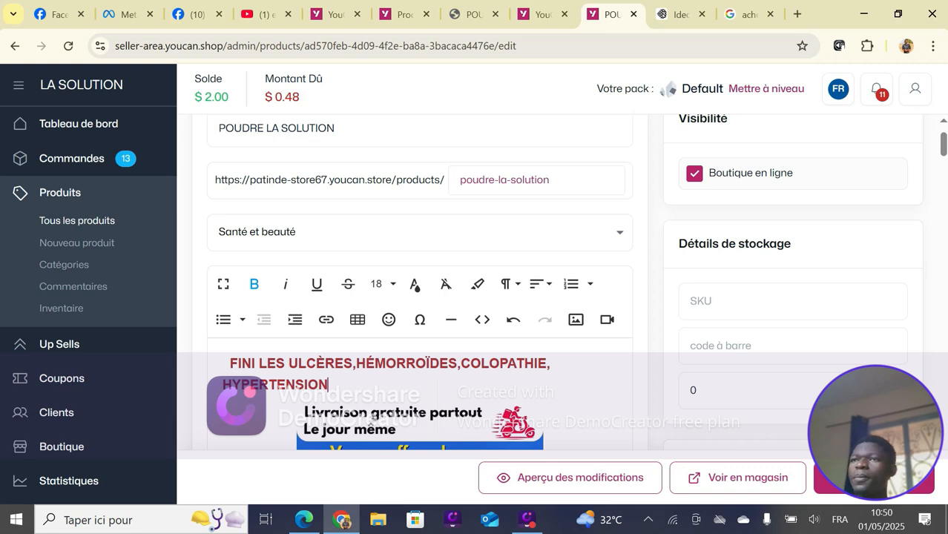
scroll(367, 371, down, 3)
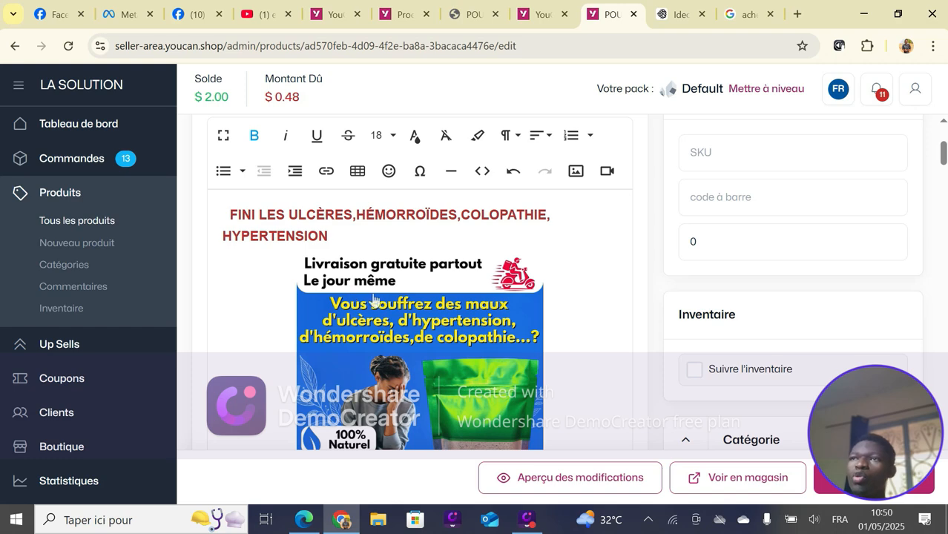
scroll(373, 299, down, 3)
scroll(382, 301, up, 2)
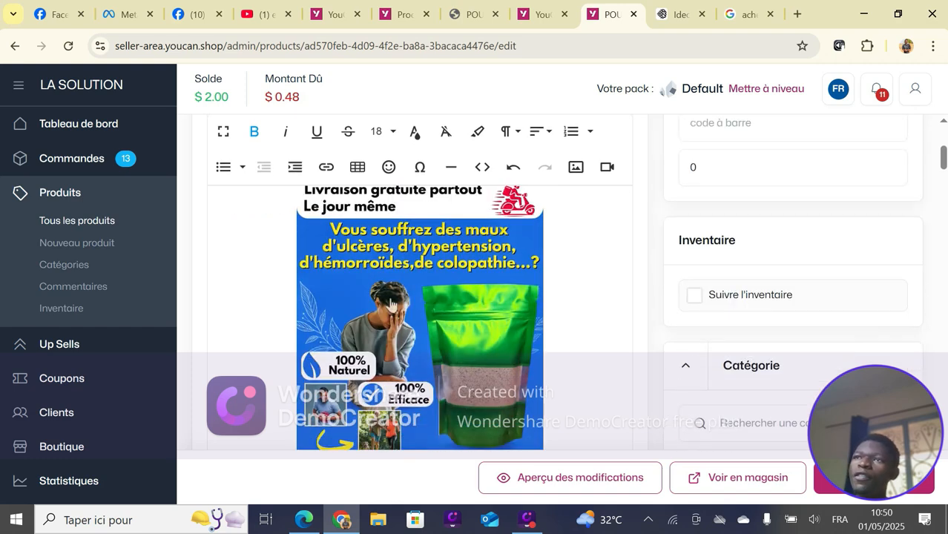
scroll(389, 290, up, 2)
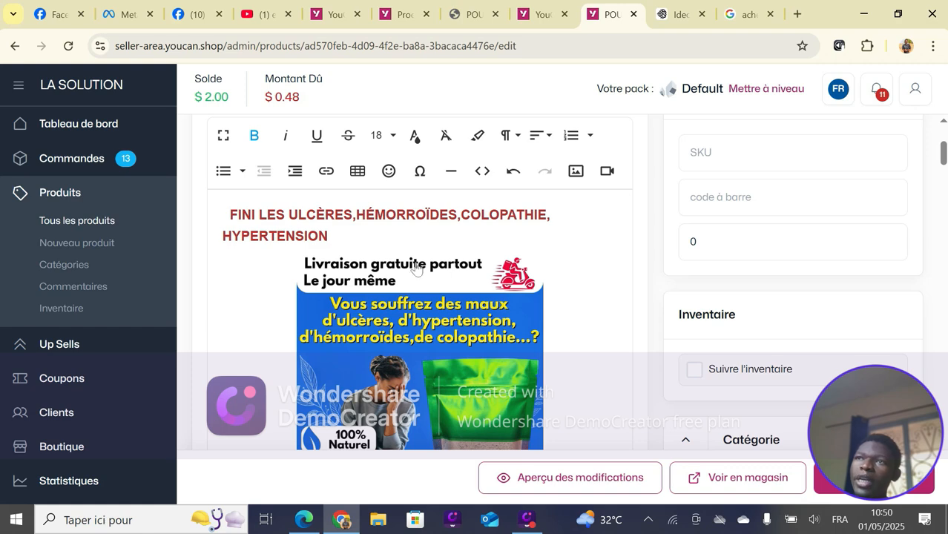
scroll(393, 311, down, 3)
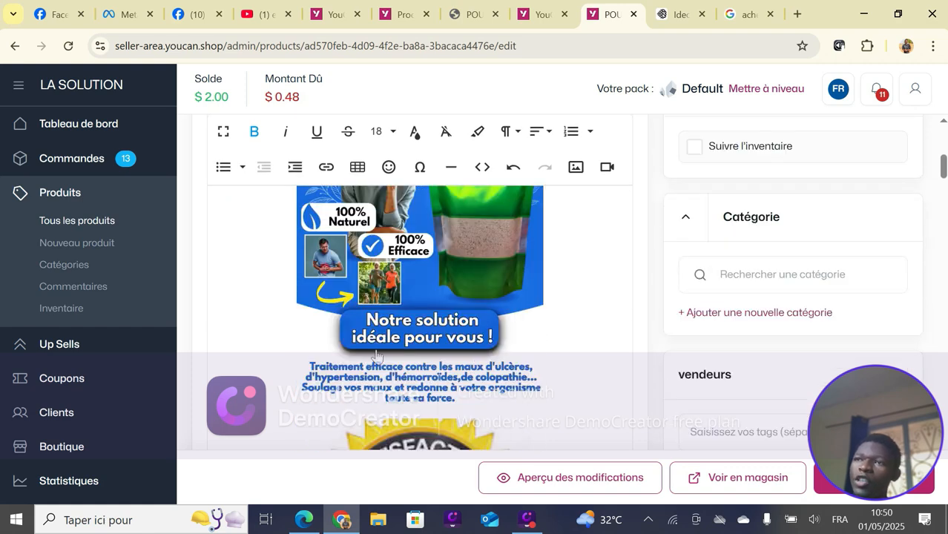
scroll(446, 297, up, 3)
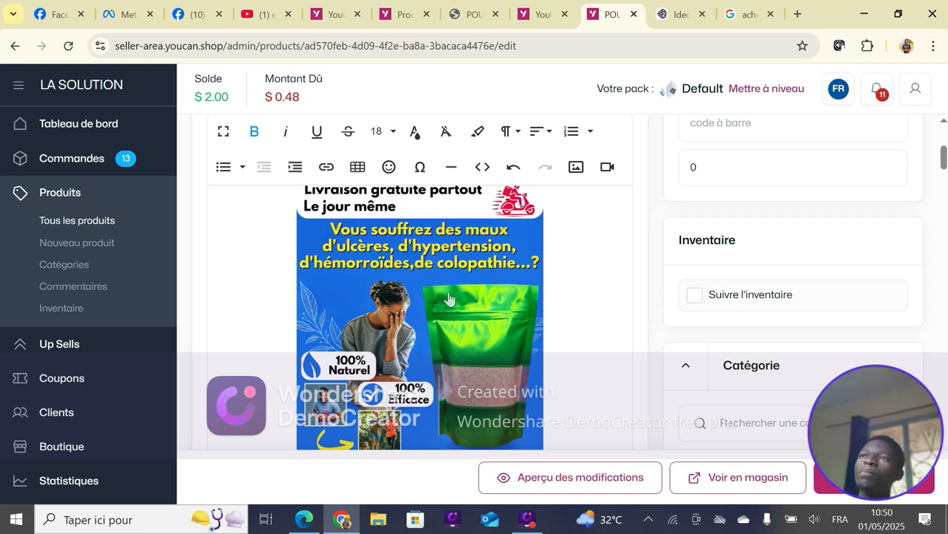
scroll(448, 299, up, 2)
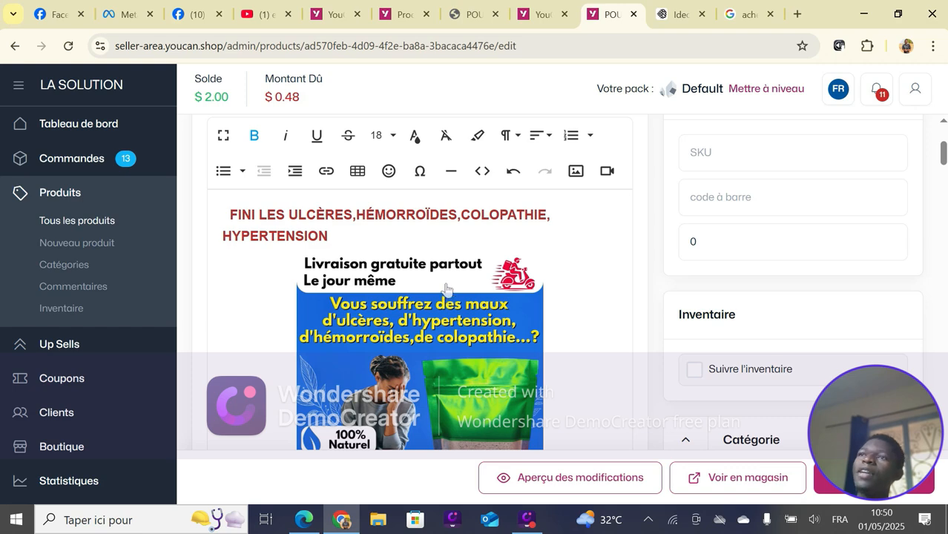
scroll(391, 268, down, 1)
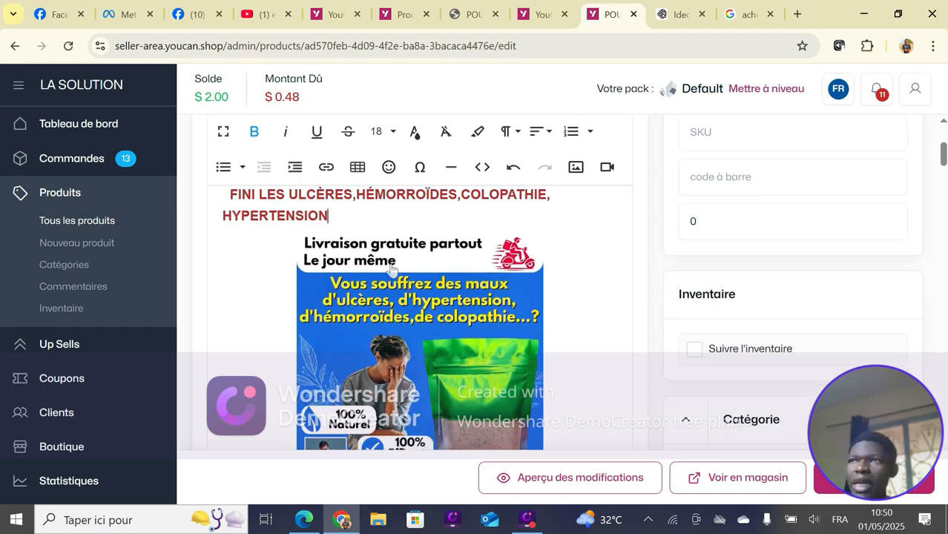
scroll(440, 241, down, 2)
scroll(440, 240, down, 4)
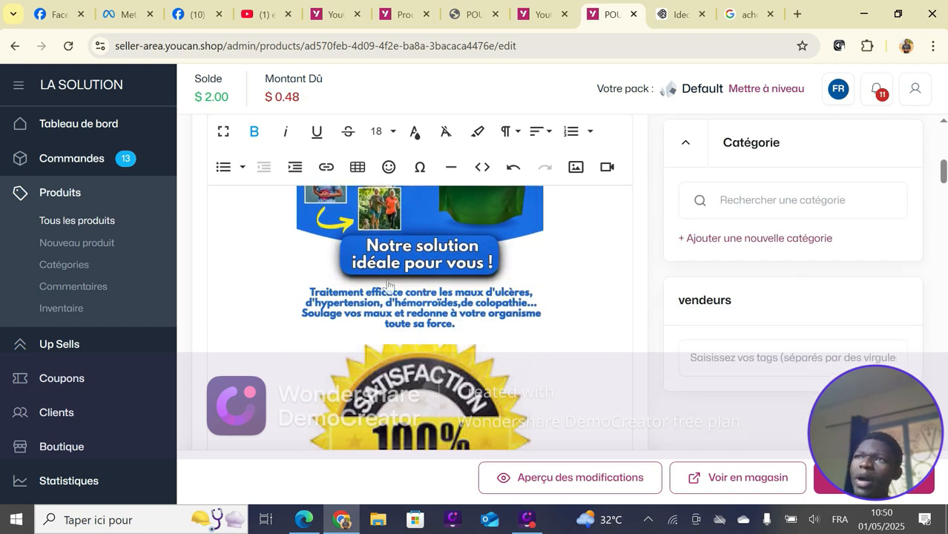
scroll(384, 267, down, 1)
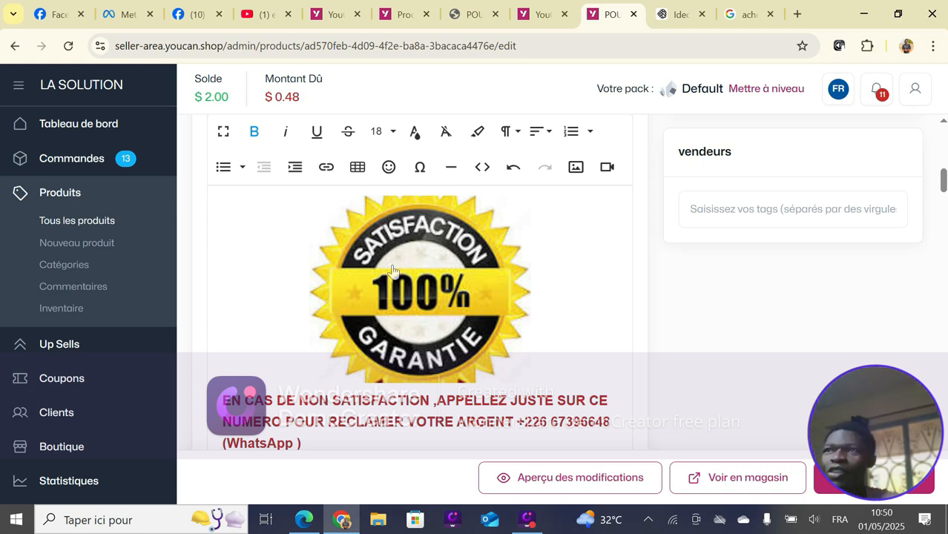
scroll(401, 276, down, 1)
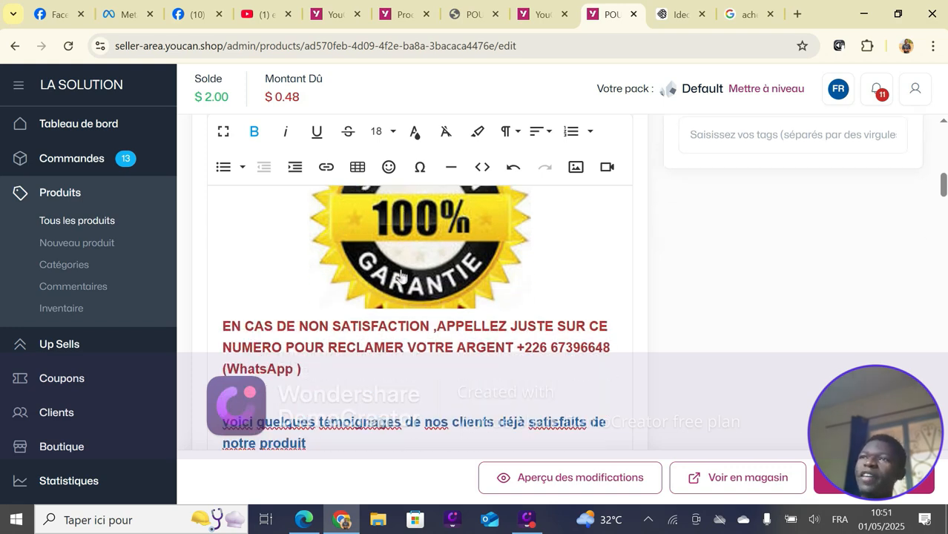
scroll(453, 233, down, 1)
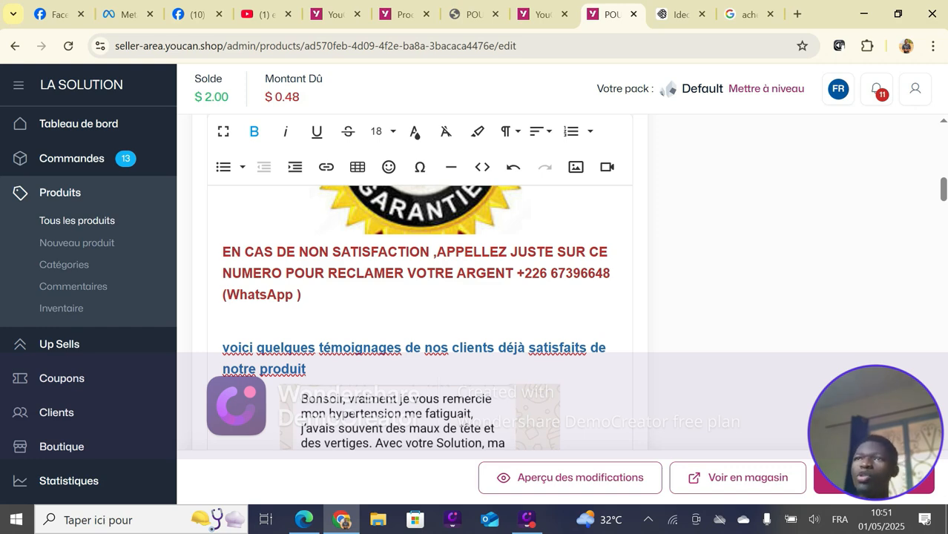
scroll(377, 267, down, 1)
scroll(377, 267, up, 7)
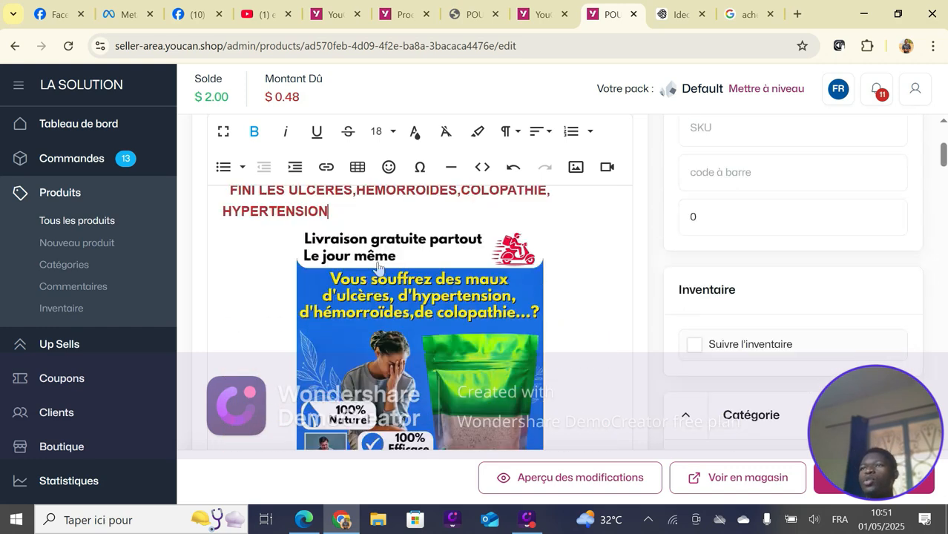
scroll(378, 268, up, 1)
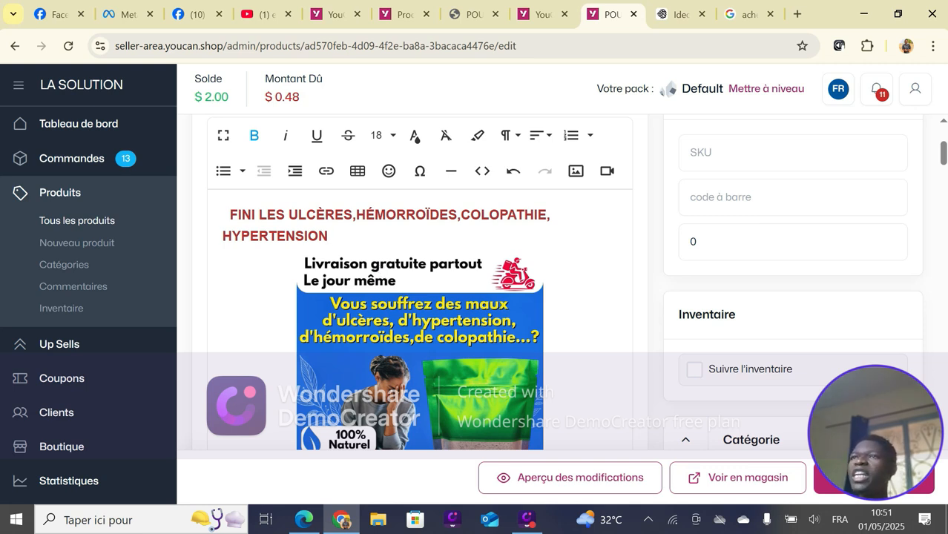
scroll(519, 278, down, 5)
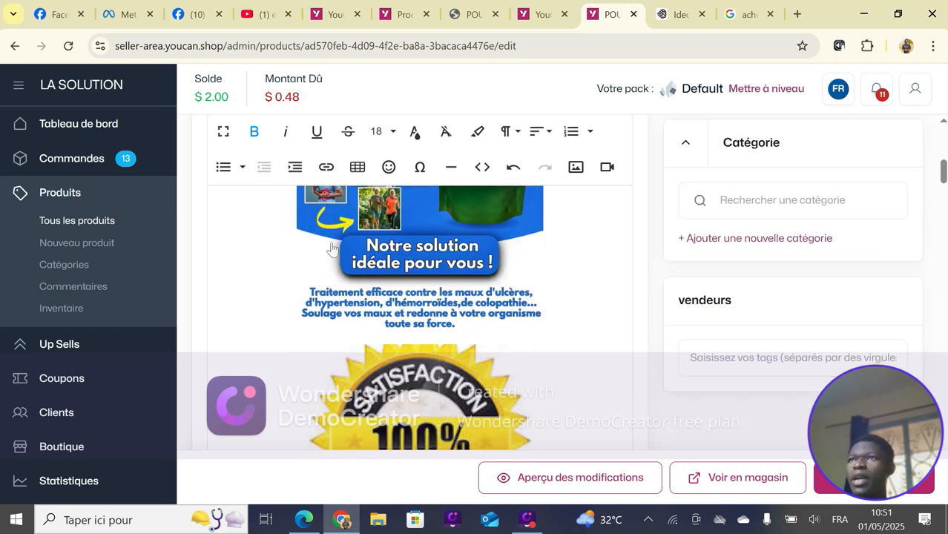
scroll(496, 282, down, 5)
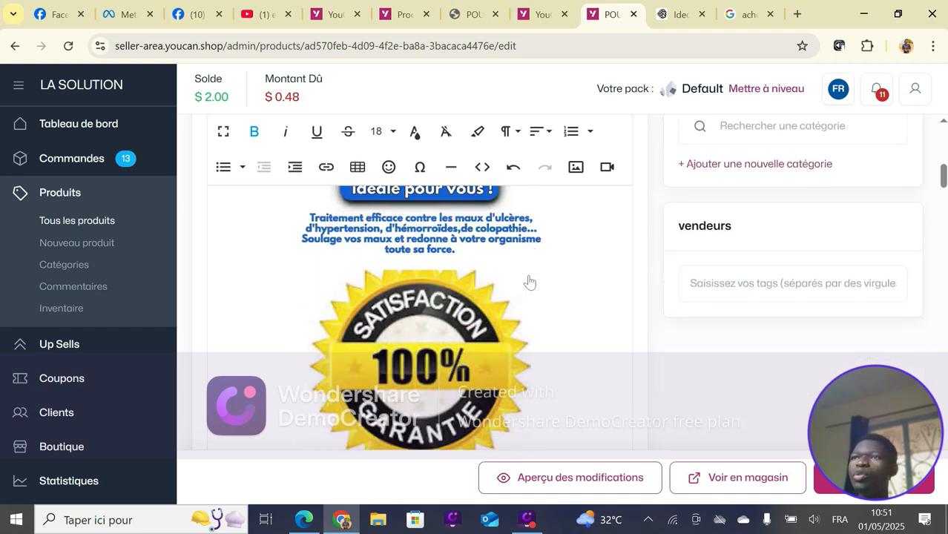
scroll(312, 337, down, 1)
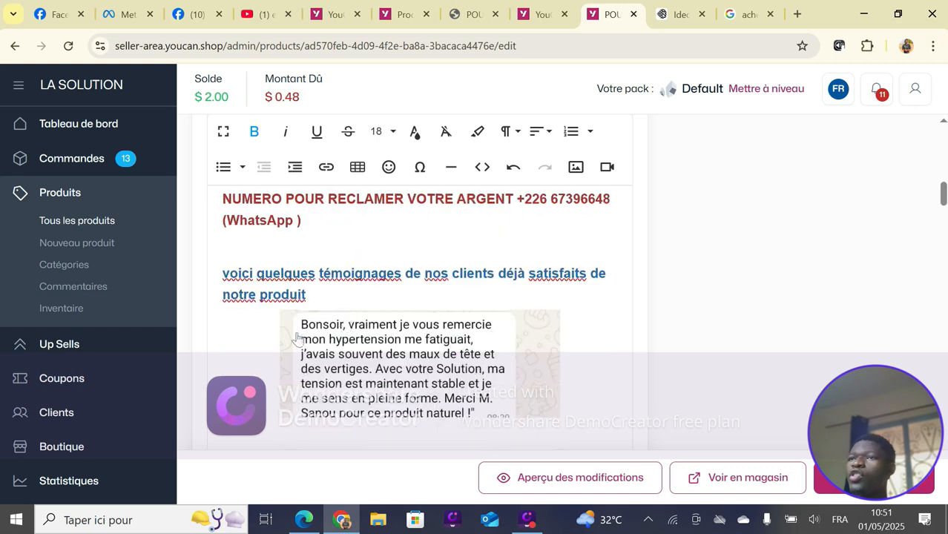
scroll(285, 316, down, 1)
scroll(420, 297, up, 2)
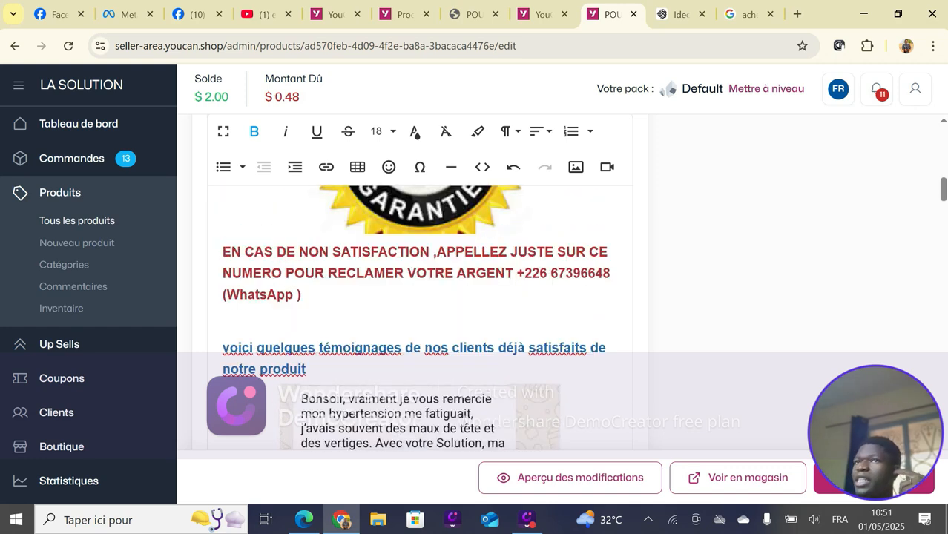
scroll(419, 297, up, 2)
scroll(419, 297, down, 3)
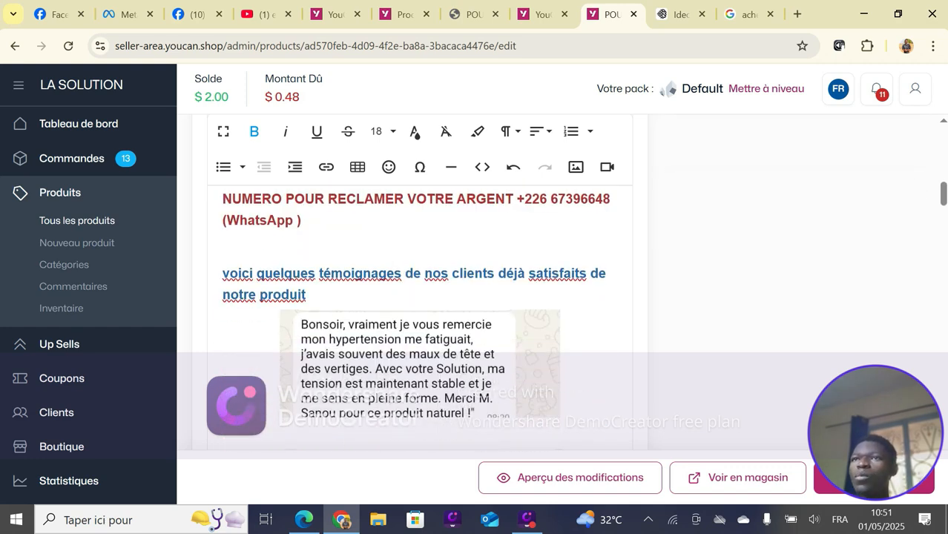
scroll(419, 297, down, 1)
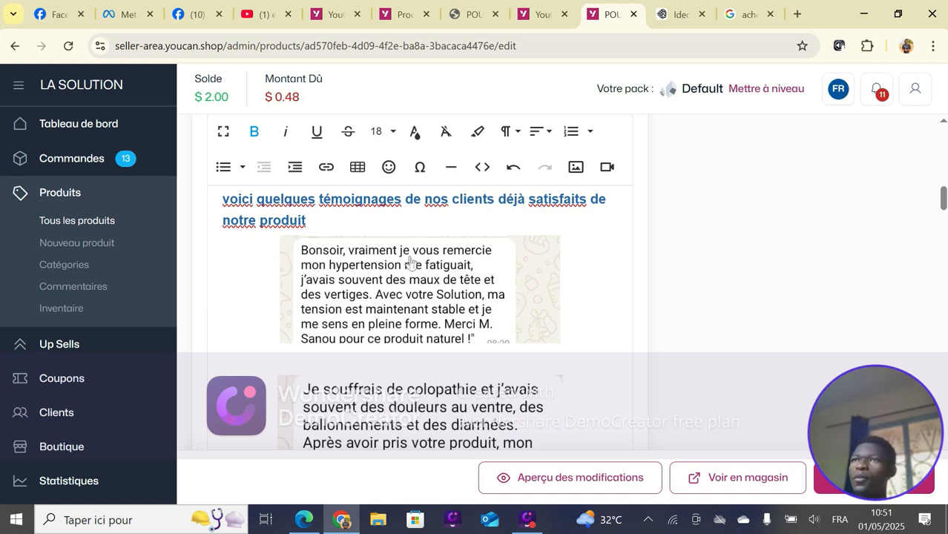
scroll(475, 253, down, 10)
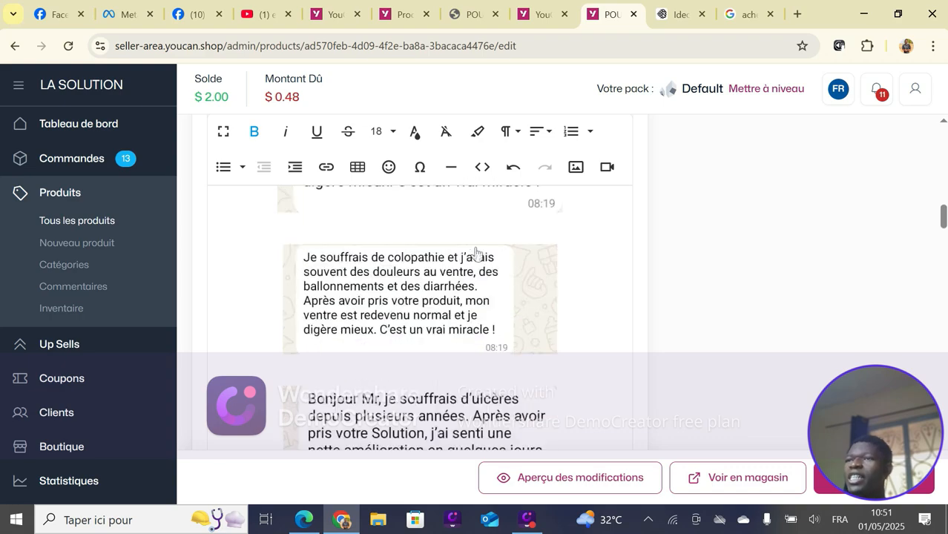
scroll(475, 253, down, 3)
scroll(479, 259, up, 3)
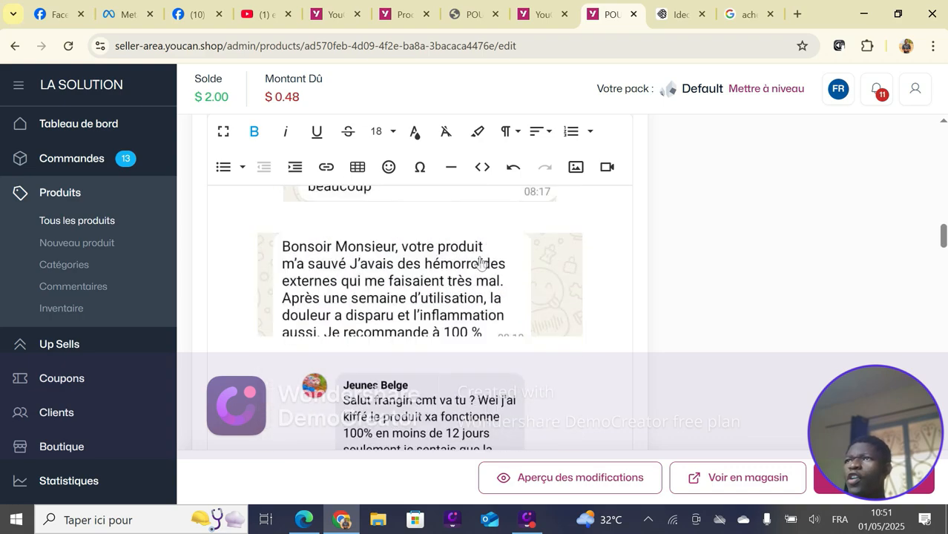
scroll(480, 262, up, 6)
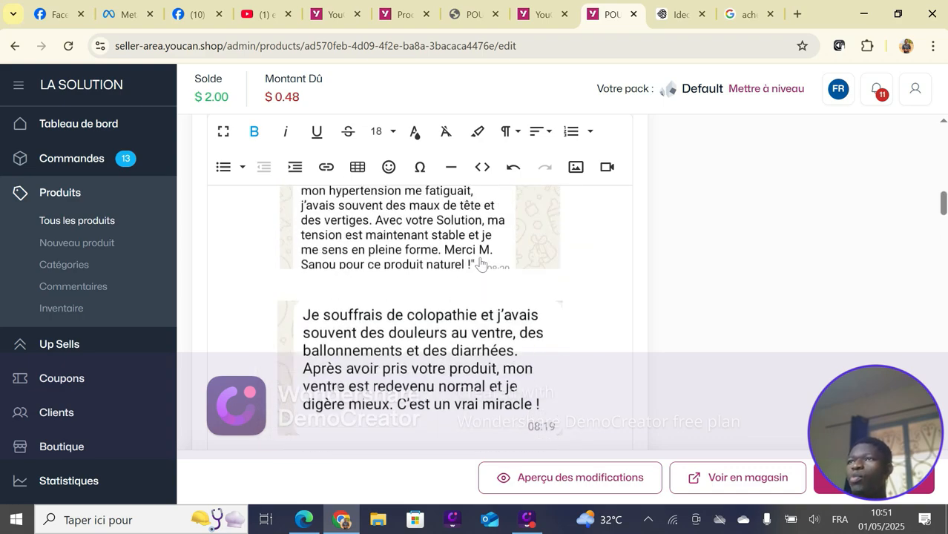
scroll(479, 266, up, 1)
scroll(475, 271, down, 1)
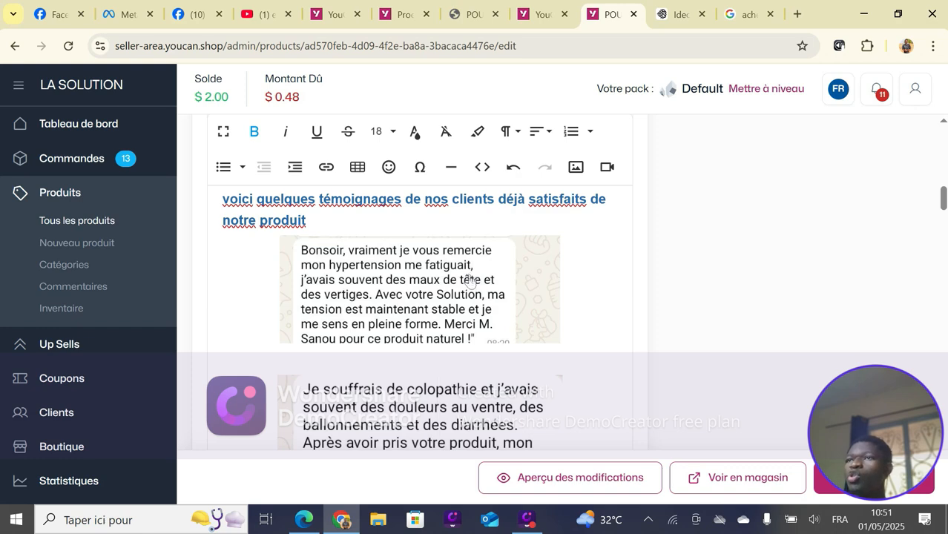
scroll(472, 283, down, 1)
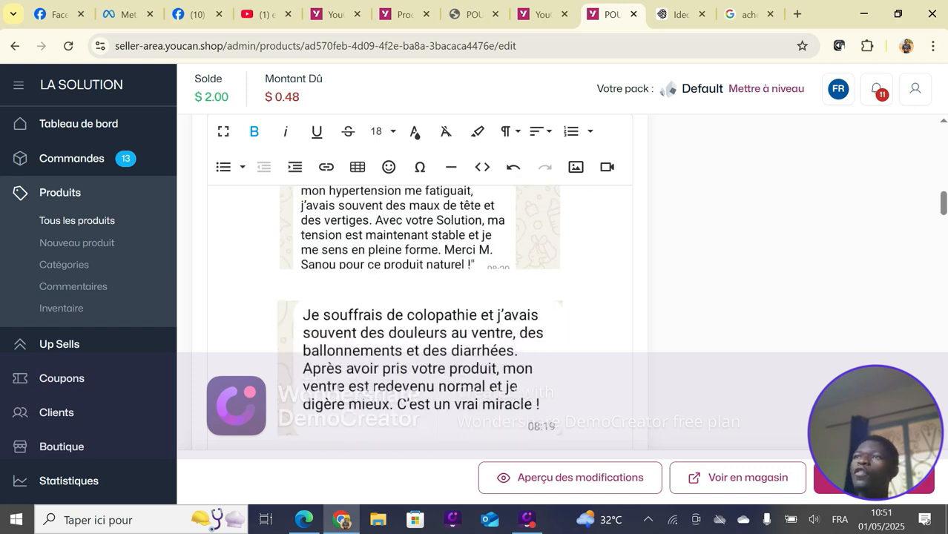
scroll(475, 293, down, 3)
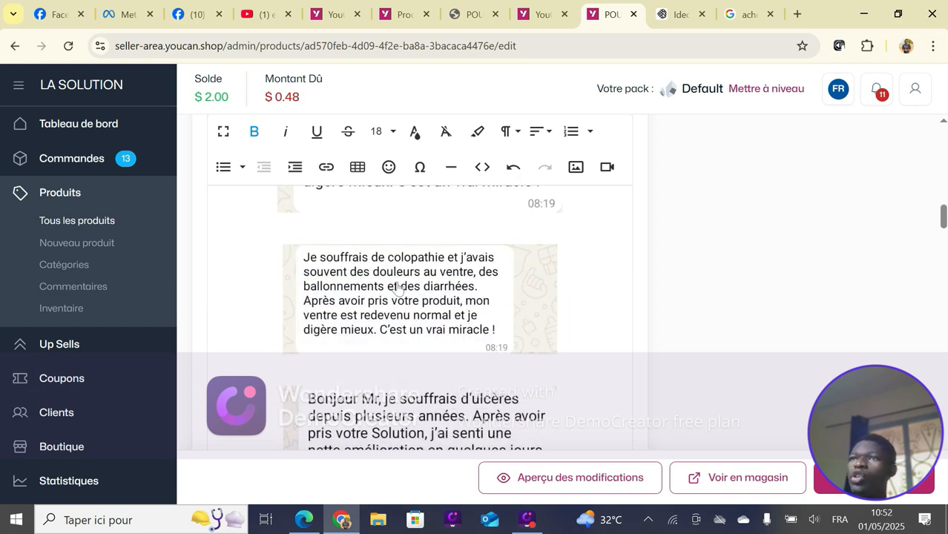
scroll(438, 312, down, 7)
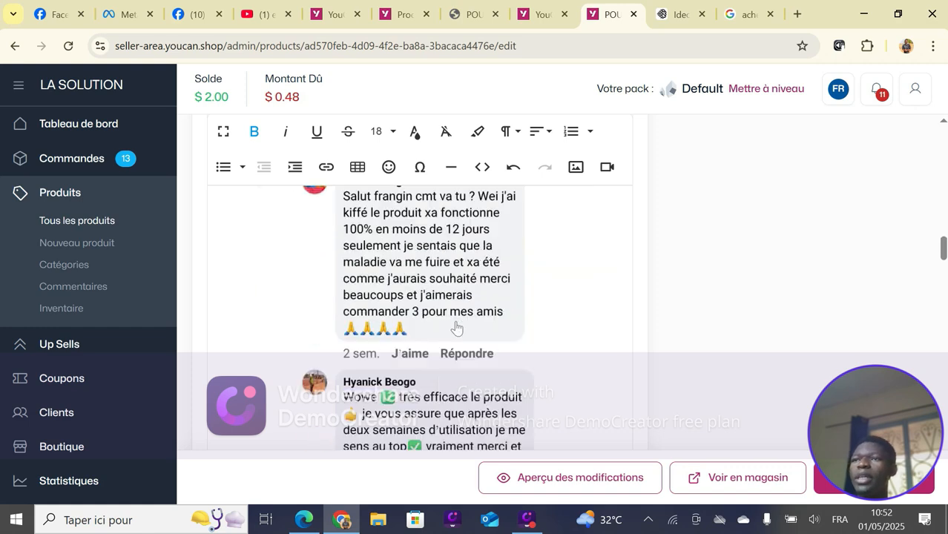
scroll(457, 329, down, 8)
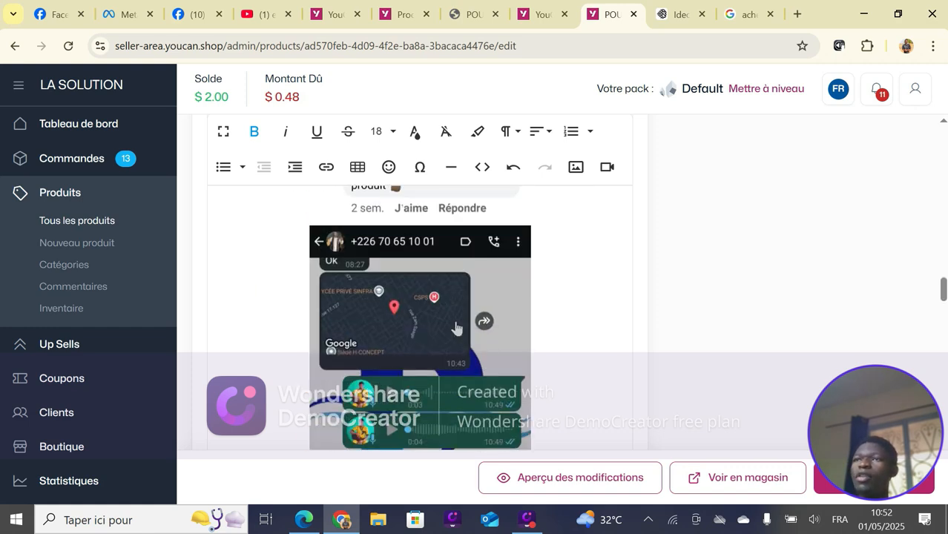
scroll(456, 329, down, 8)
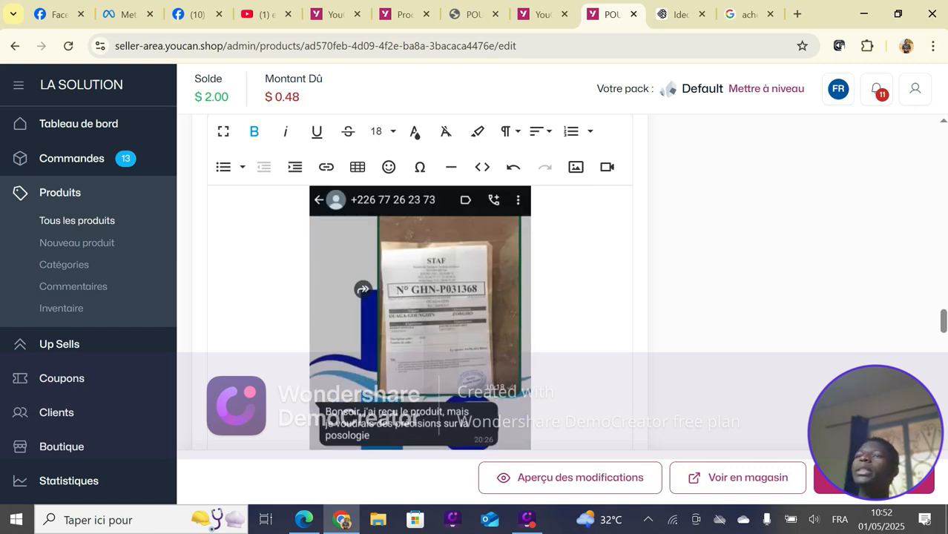
scroll(420, 318, down, 8)
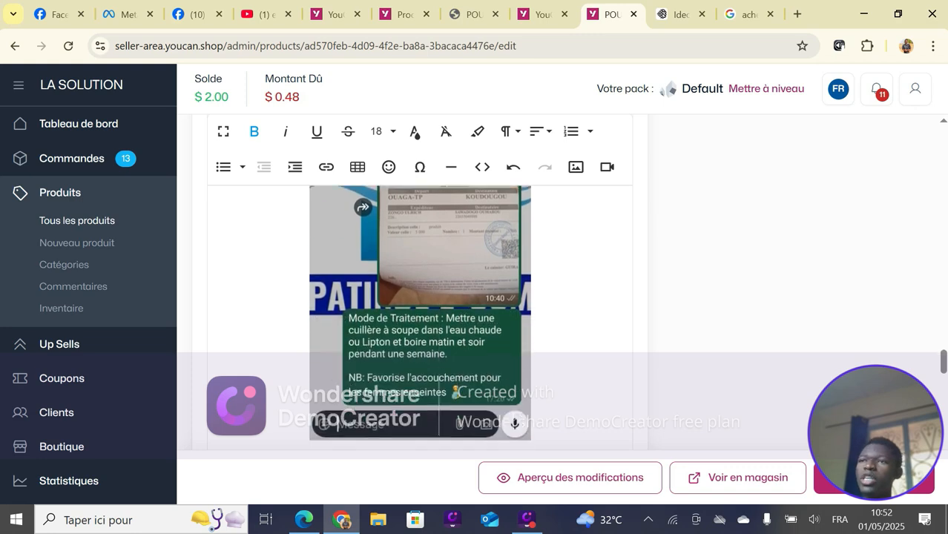
scroll(511, 302, down, 2)
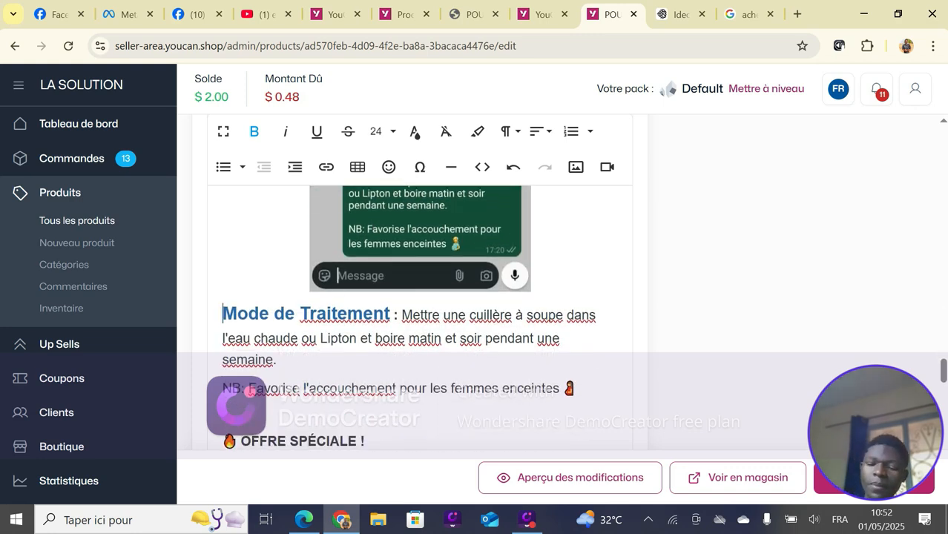
- Insert the 2025-04-03 WhatsApp ulcer testimonial image on a new line above Mode de Traitement
key(Return)
key(Return)
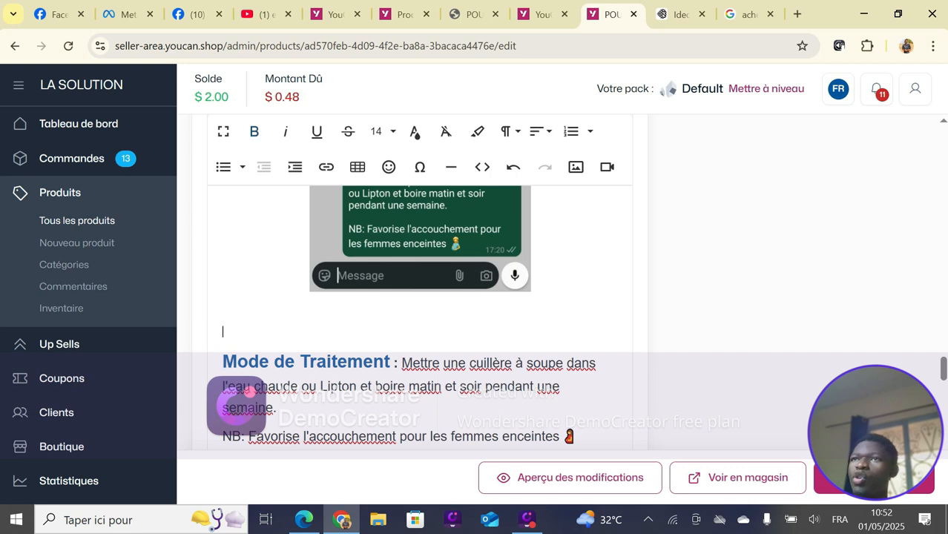
click(576, 167)
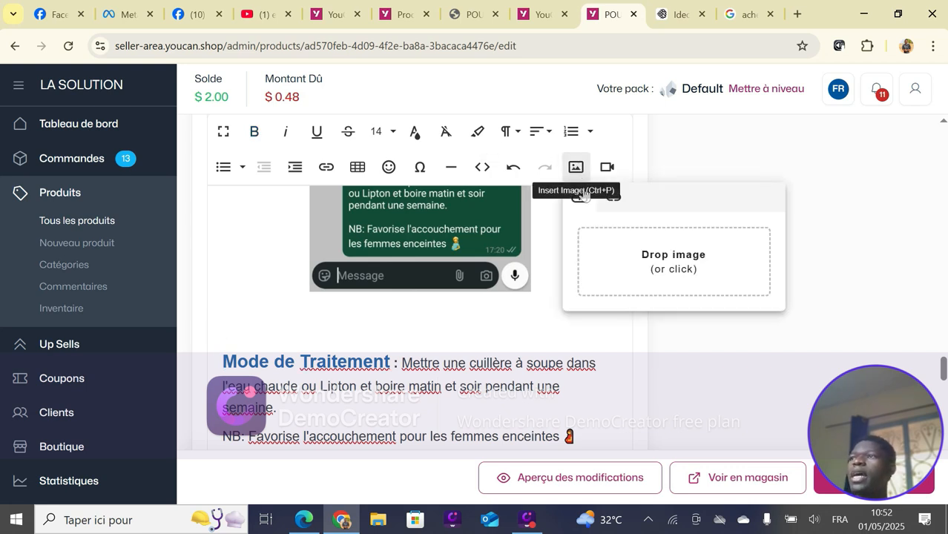
click(627, 256)
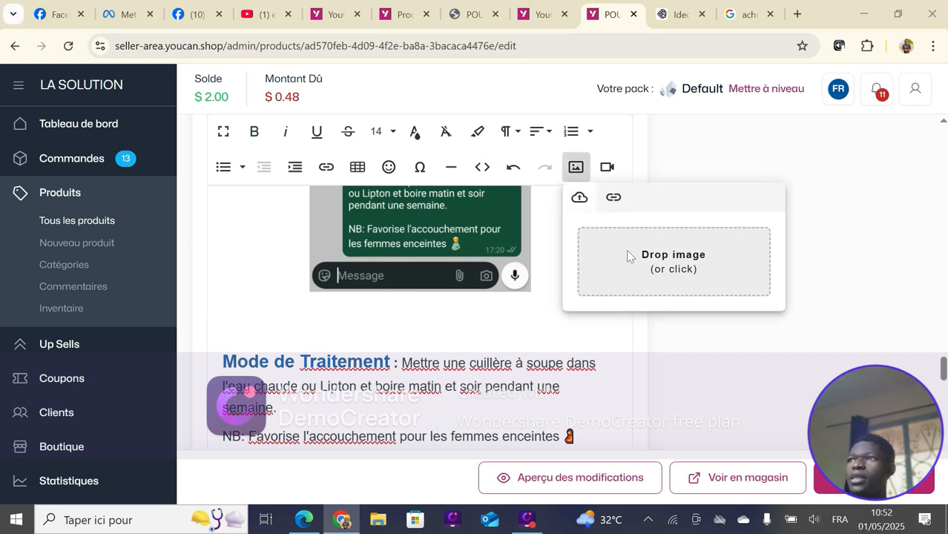
scroll(331, 188, down, 3)
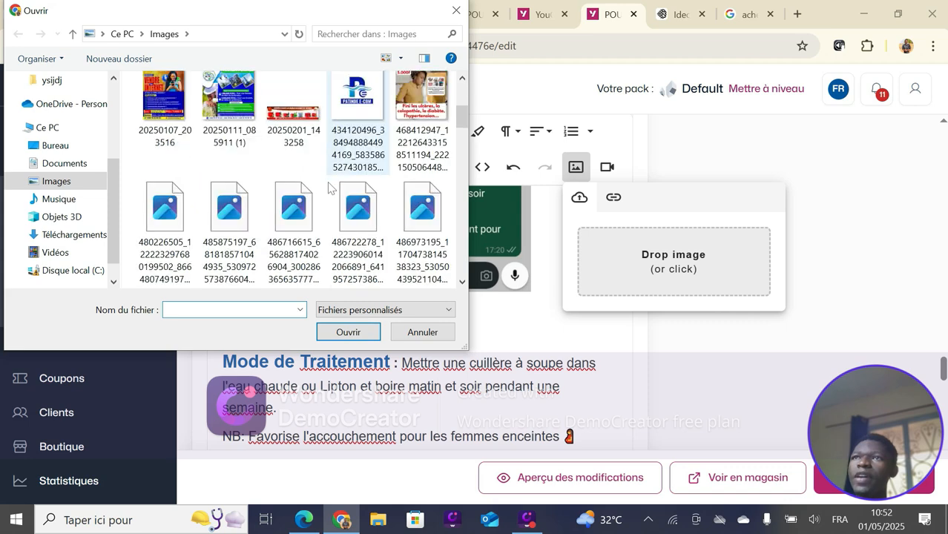
scroll(330, 189, down, 20)
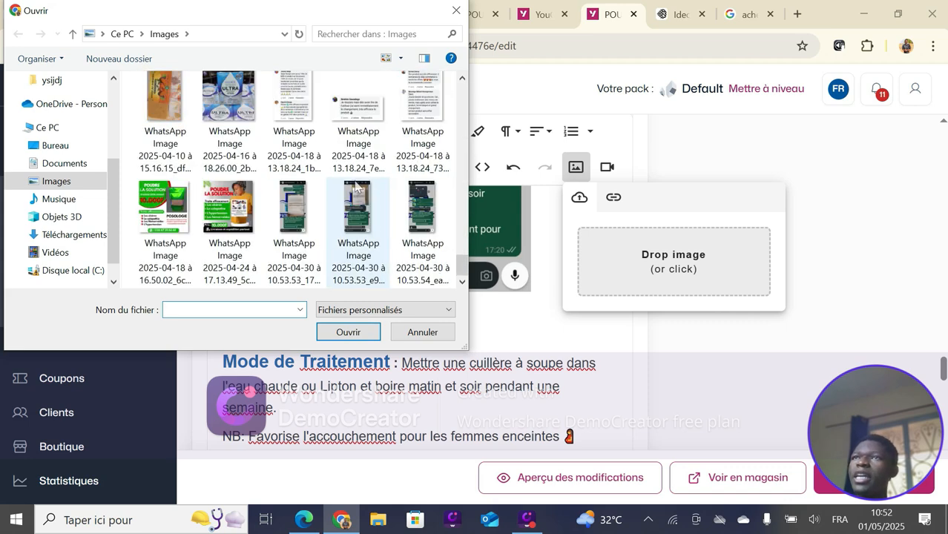
scroll(355, 190, up, 3)
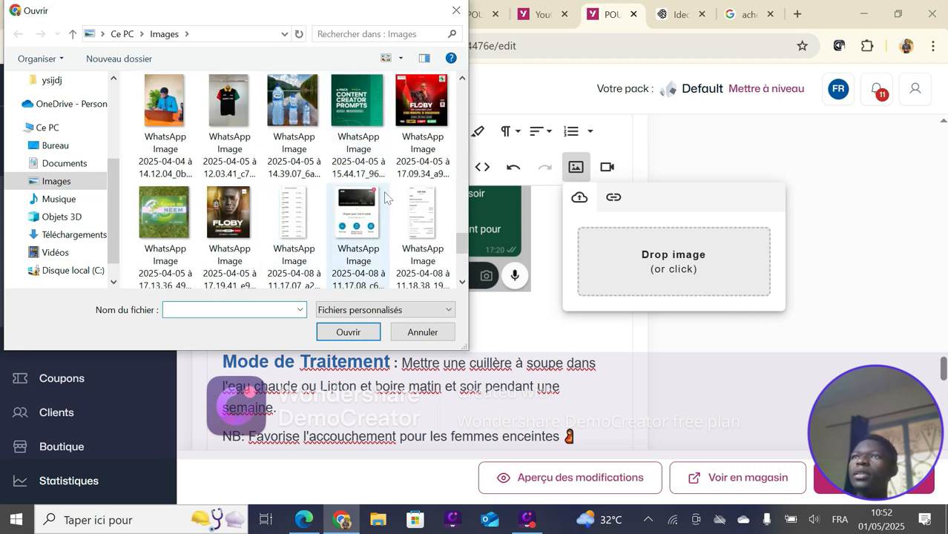
scroll(384, 195, up, 2)
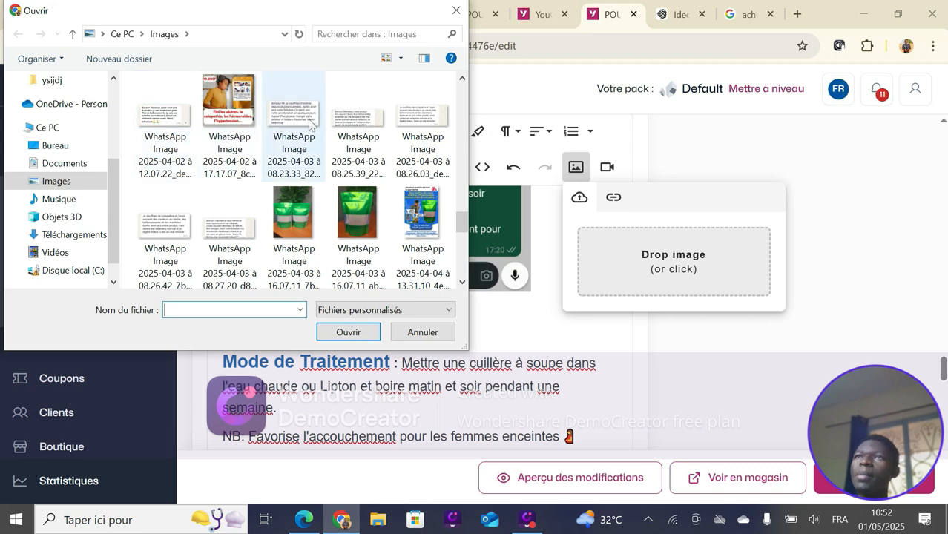
scroll(311, 125, up, 1)
click(318, 252)
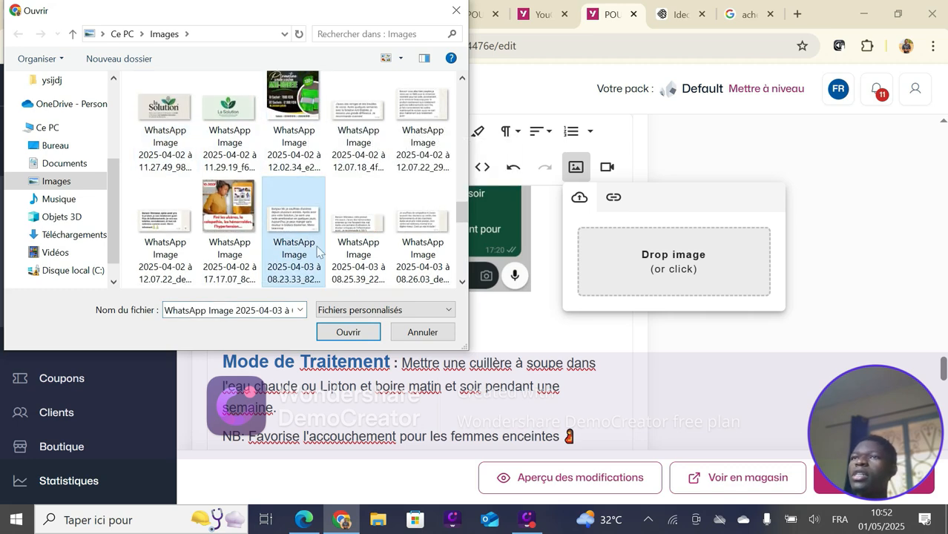
click(363, 332)
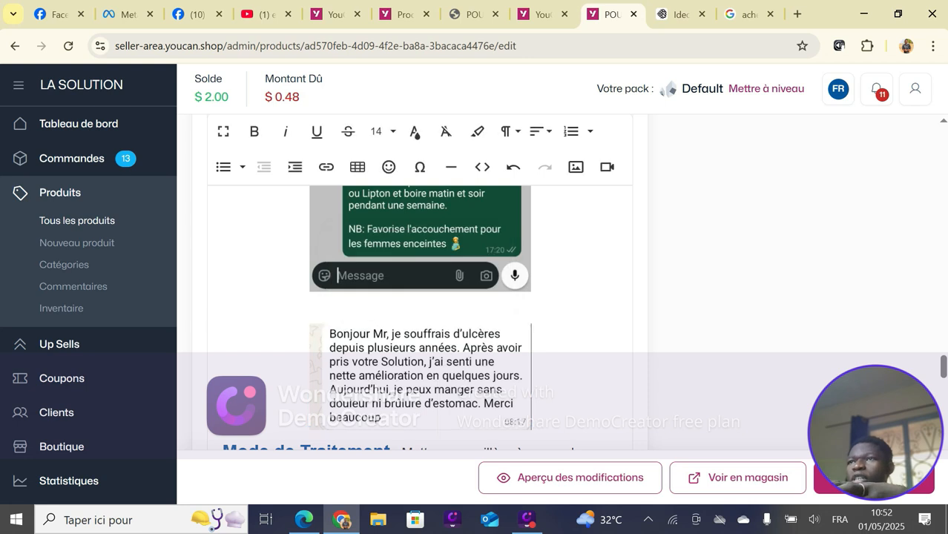
scroll(424, 299, down, 1)
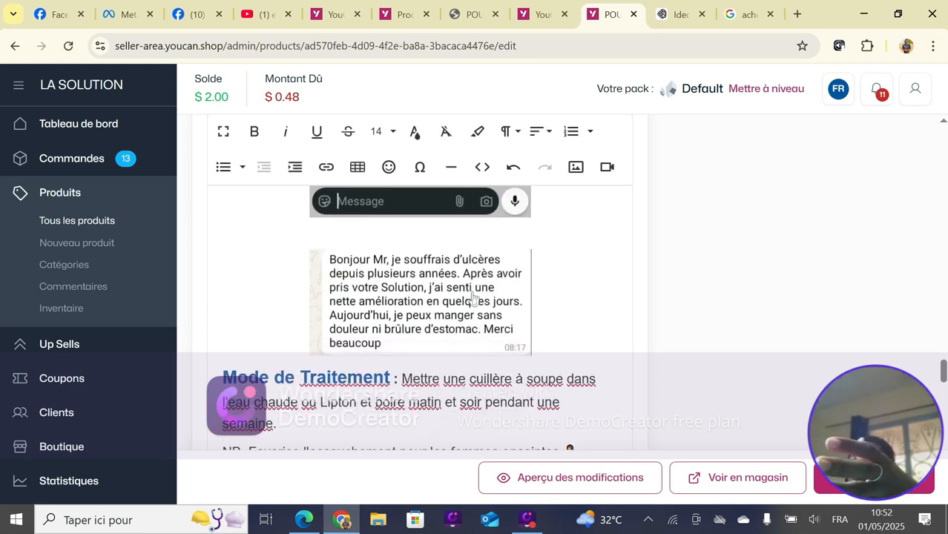
click(442, 309)
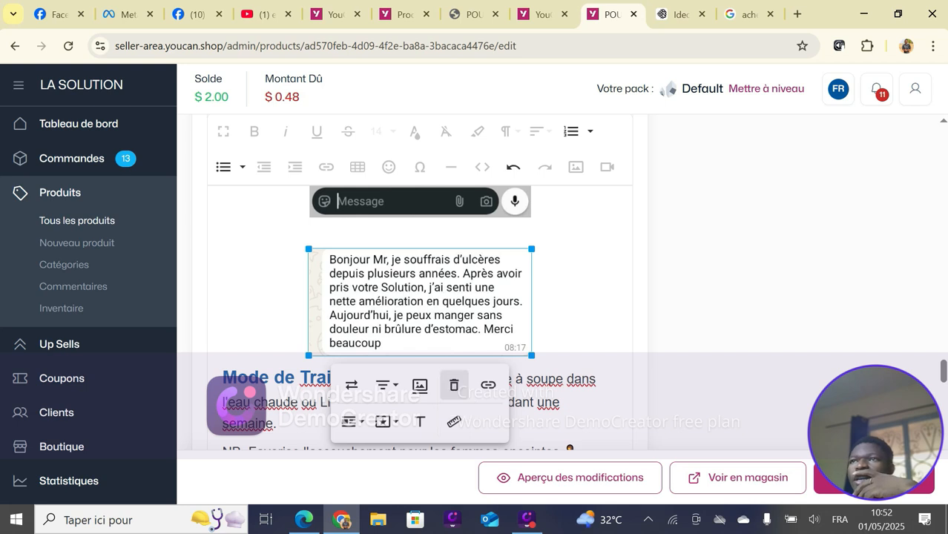
click(454, 385)
key(BackSpace)
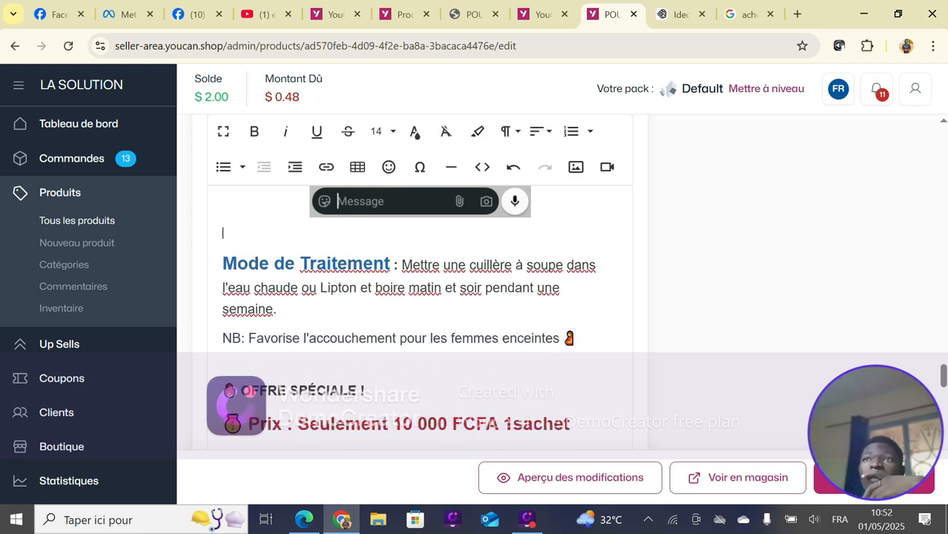
key(BackSpace)
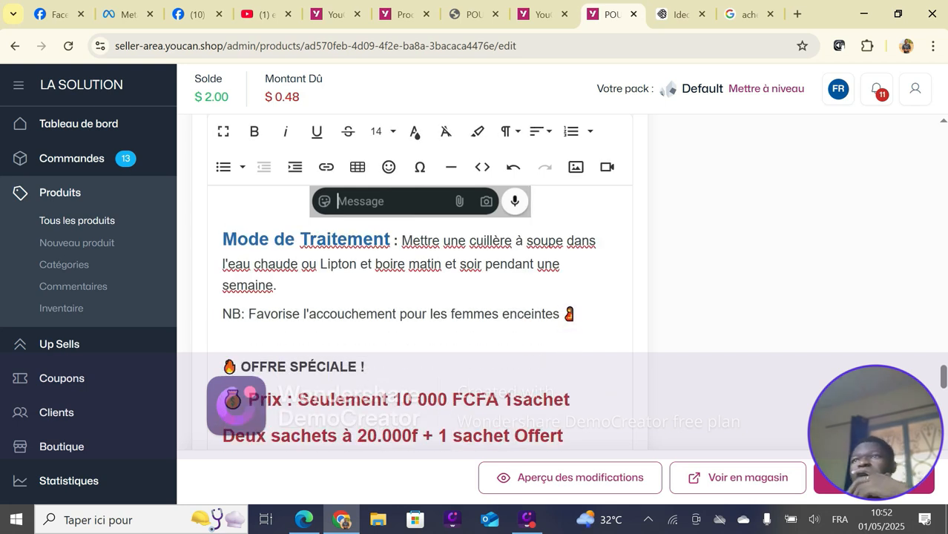
scroll(455, 305, up, 1)
scroll(481, 265, up, 2)
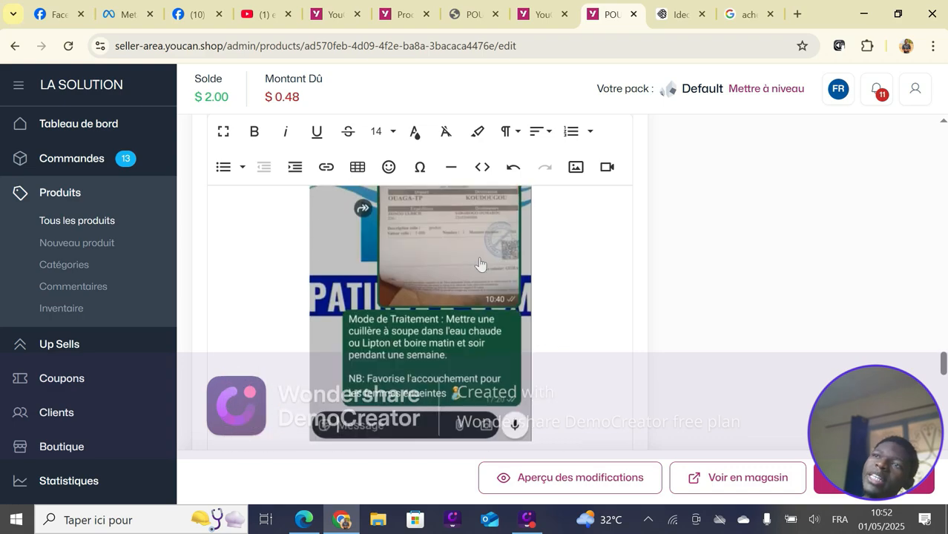
scroll(481, 264, up, 4)
scroll(480, 263, up, 6)
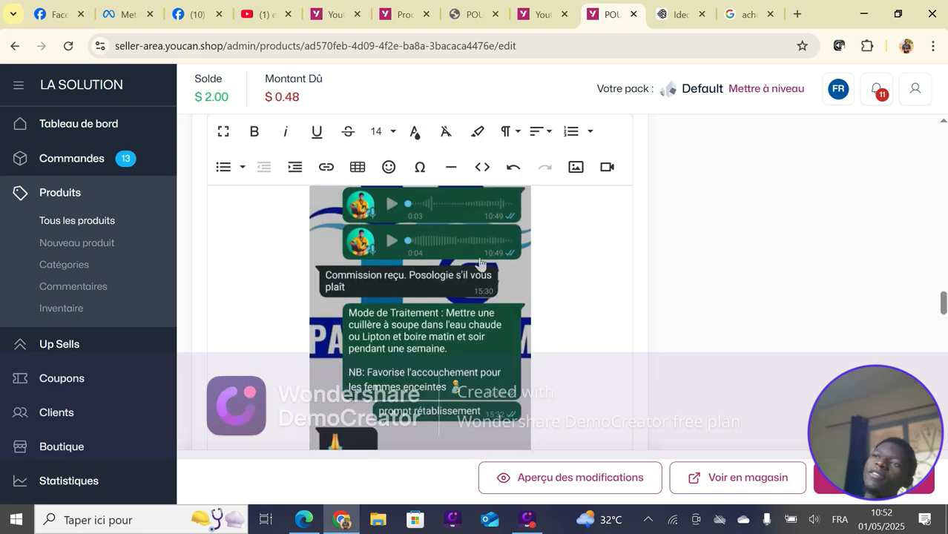
scroll(481, 264, up, 10)
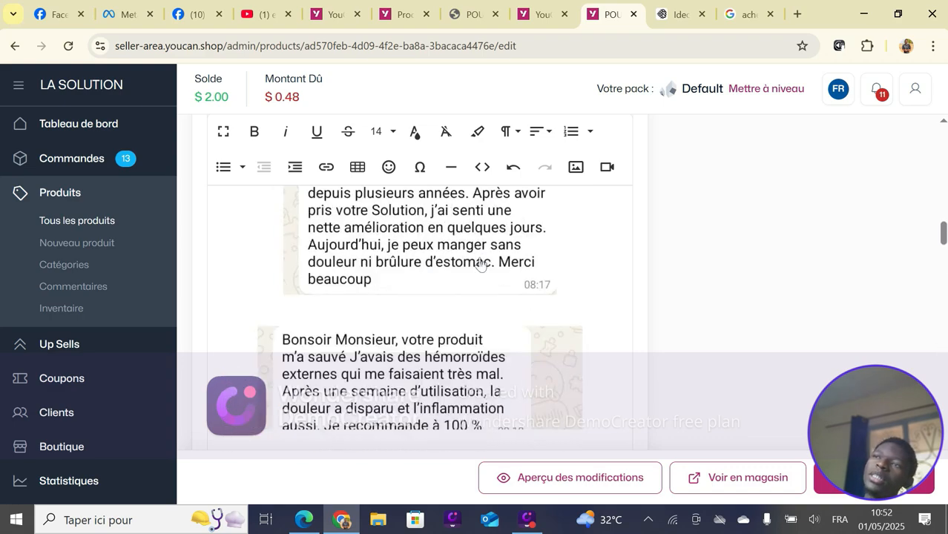
scroll(481, 264, up, 4)
scroll(475, 282, down, 8)
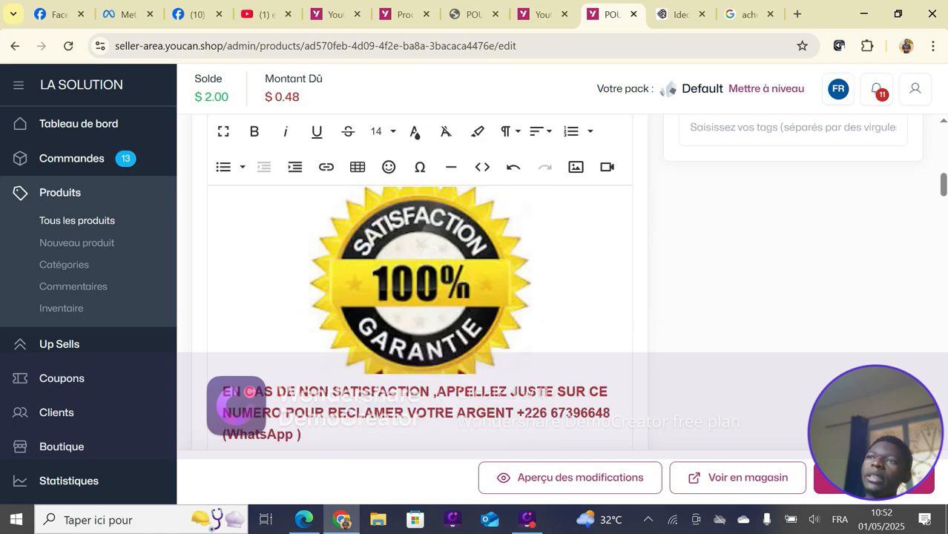
scroll(473, 296, down, 10)
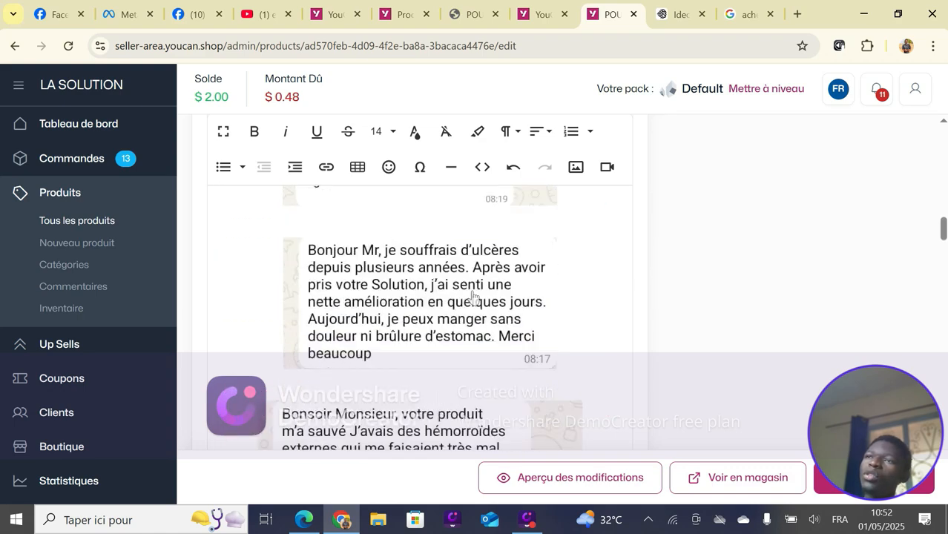
scroll(472, 297, down, 10)
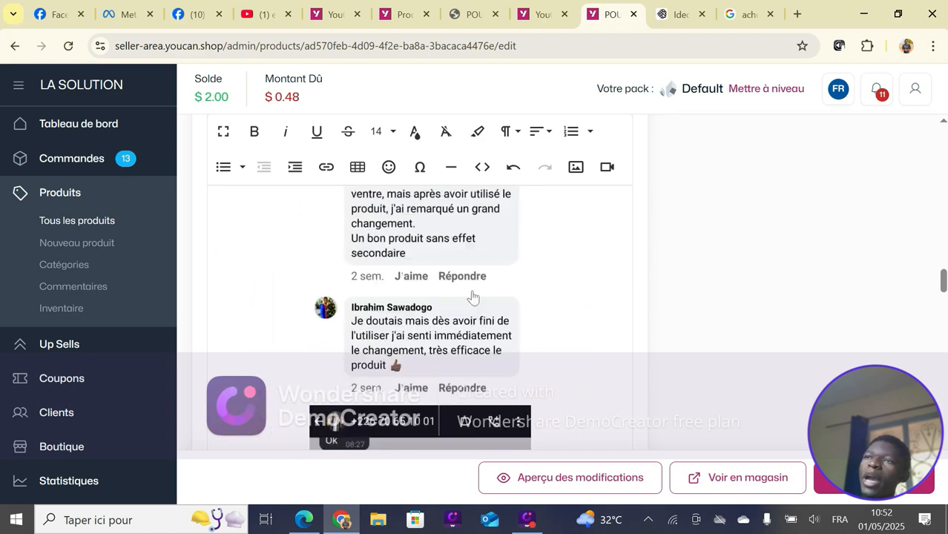
scroll(473, 297, down, 10)
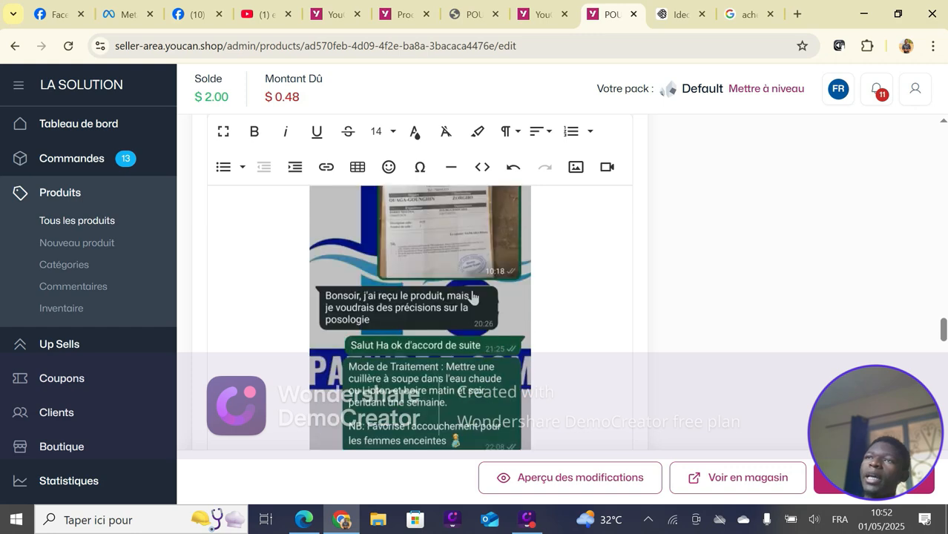
scroll(473, 297, down, 10)
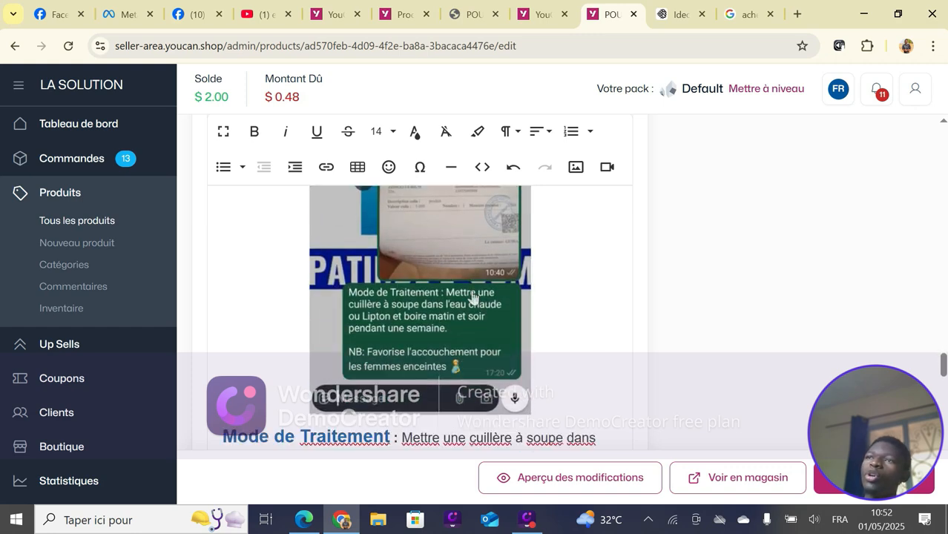
scroll(473, 297, down, 2)
scroll(490, 293, up, 6)
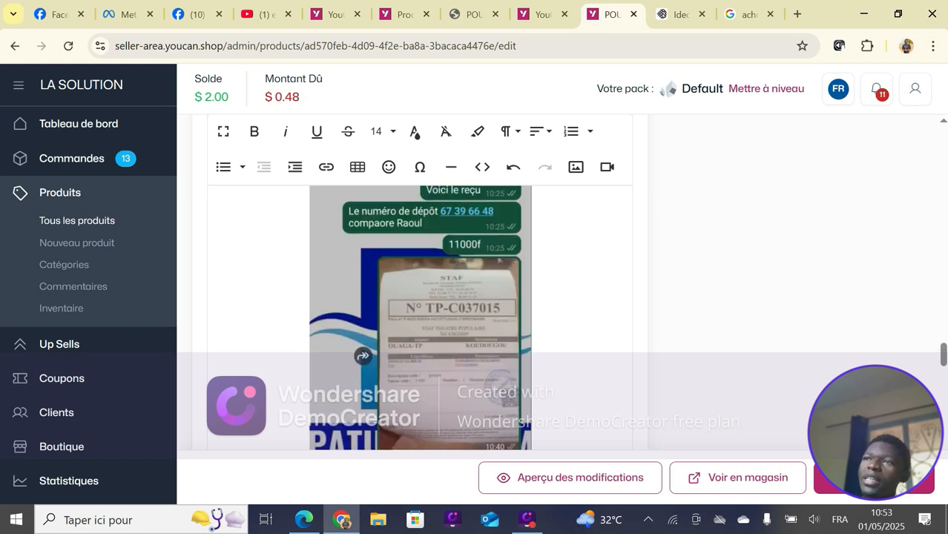
scroll(419, 319, down, 6)
scroll(419, 319, up, 3)
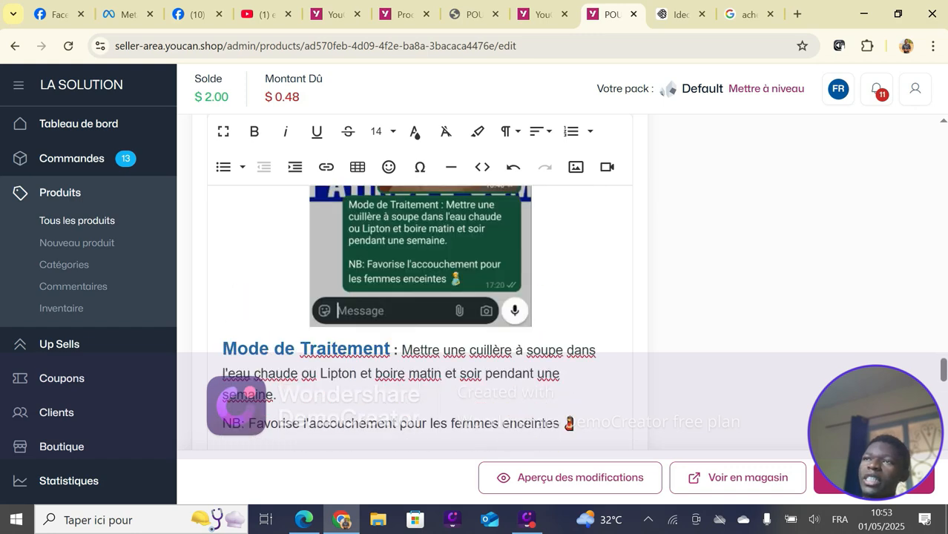
scroll(420, 319, down, 4)
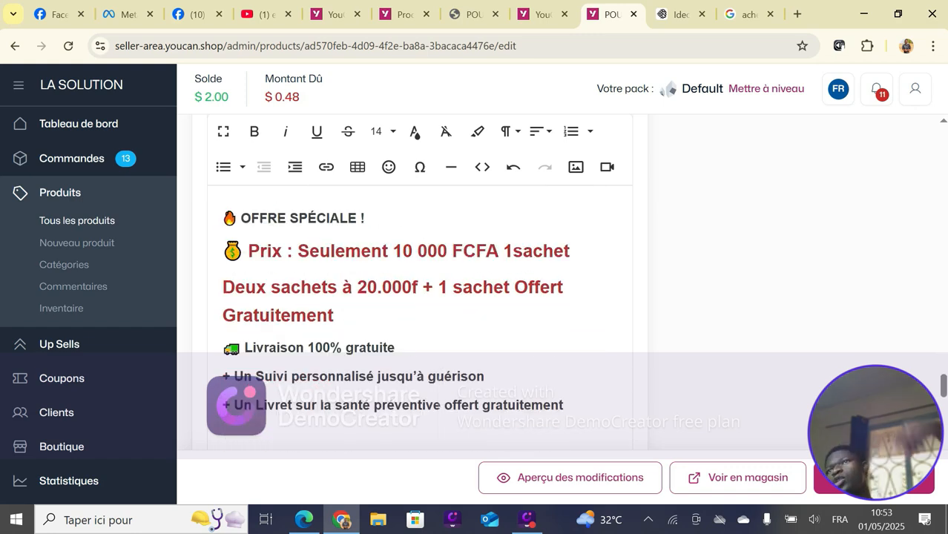
scroll(451, 297, up, 3)
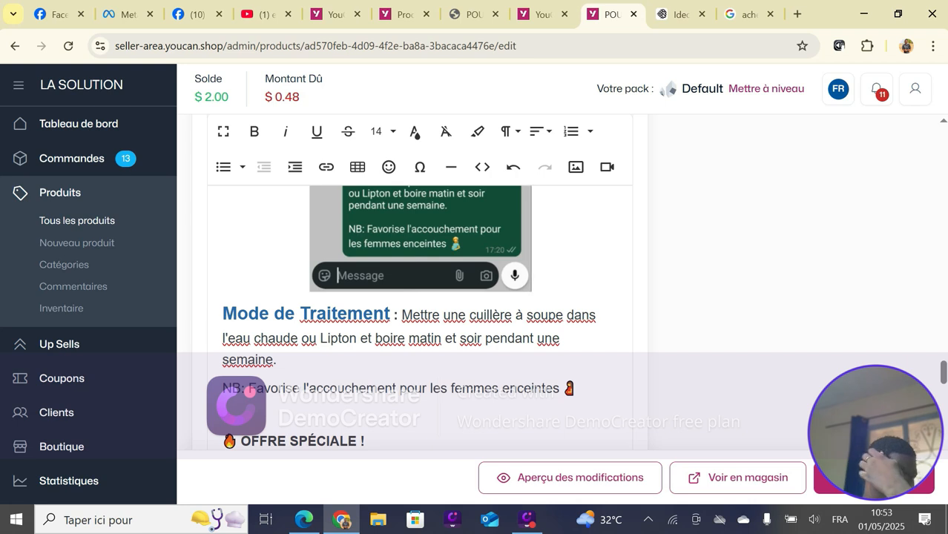
scroll(419, 319, down, 2)
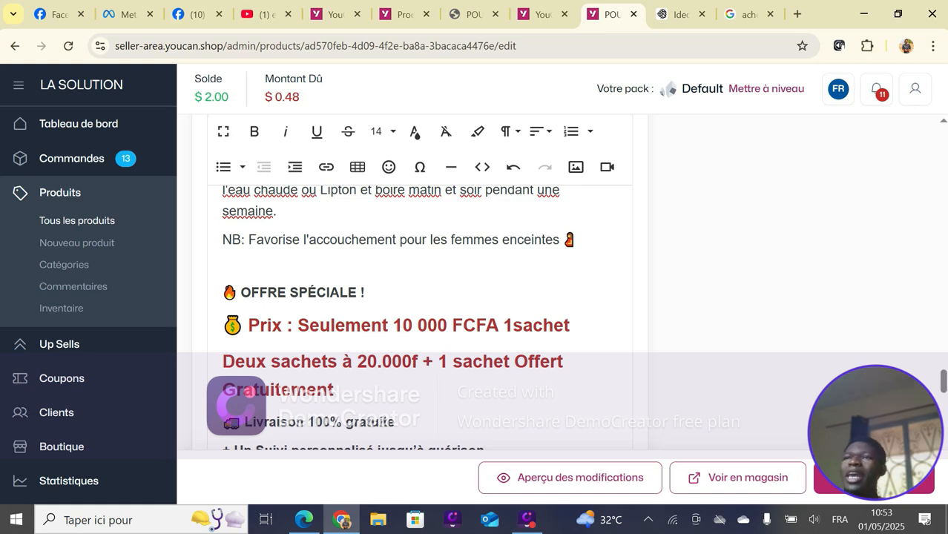
scroll(570, 350, down, 10)
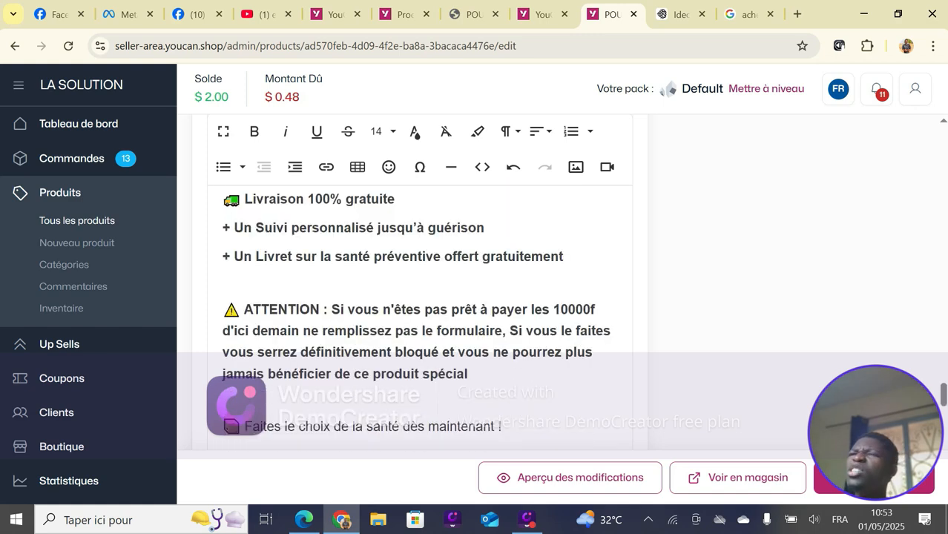
scroll(570, 350, up, 10)
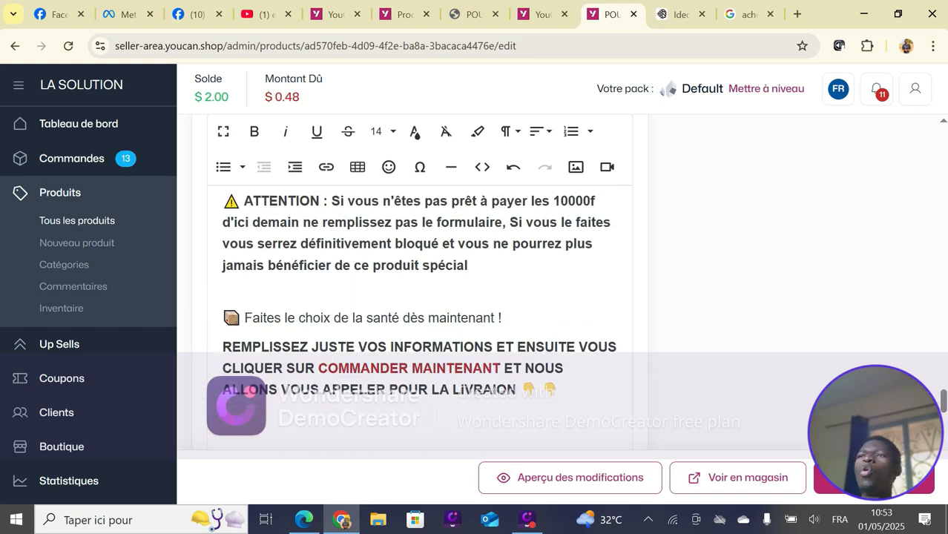
scroll(420, 297, up, 10)
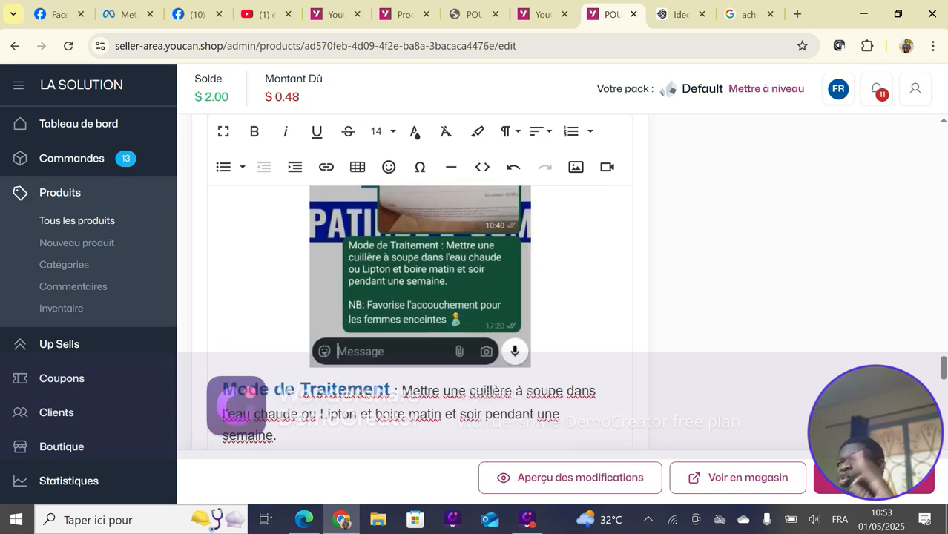
scroll(420, 297, up, 10)
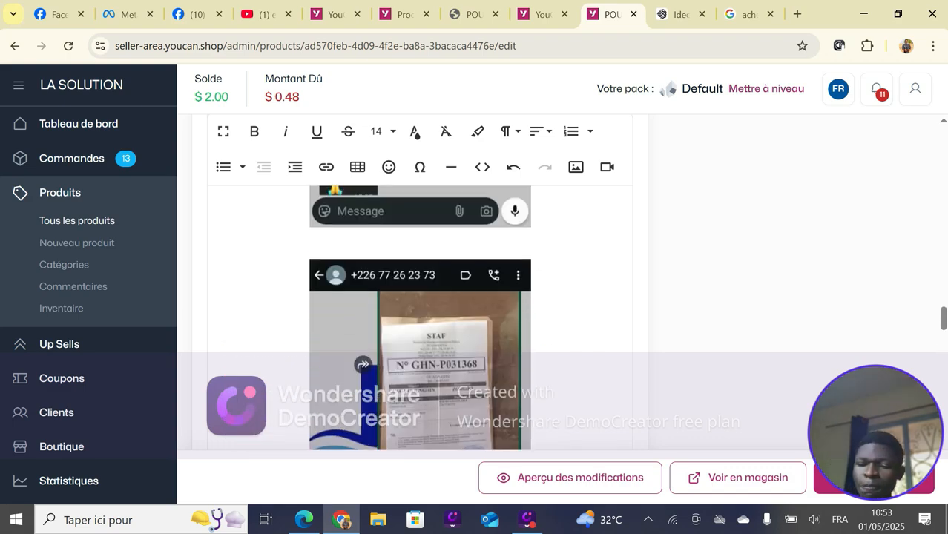
scroll(420, 297, up, 10)
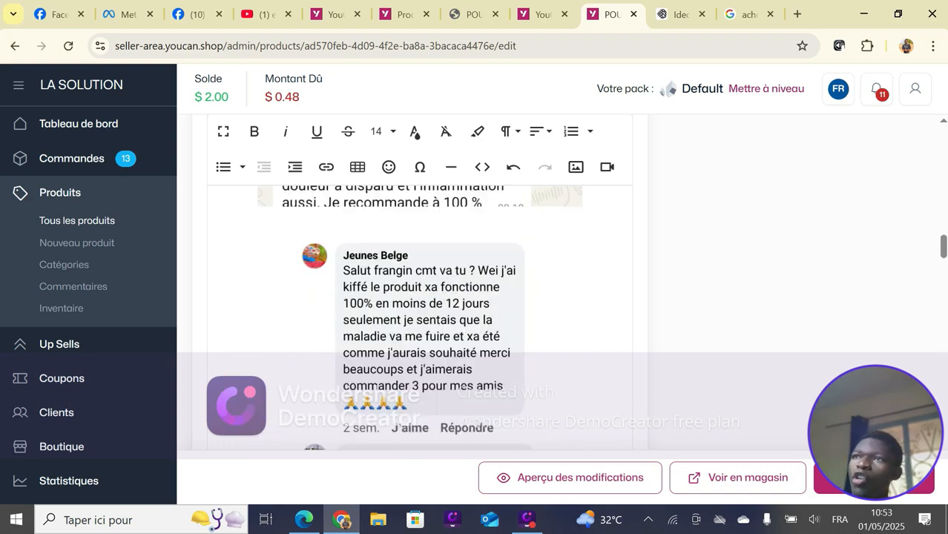
scroll(538, 297, up, 15)
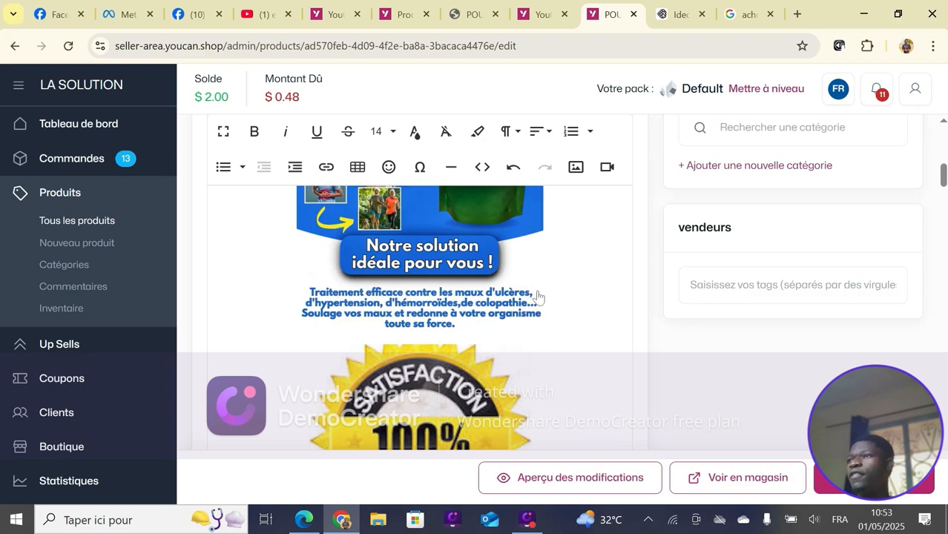
scroll(538, 297, down, 15)
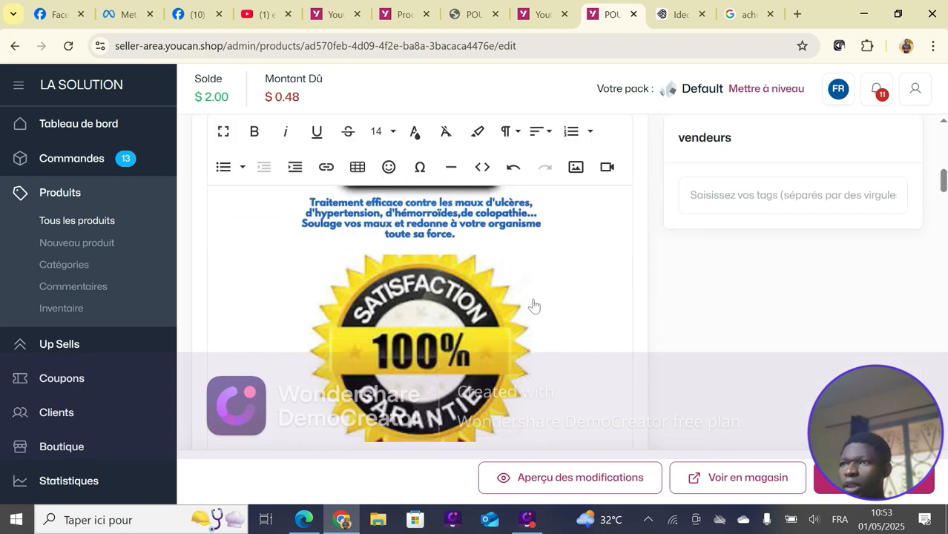
scroll(533, 306, down, 15)
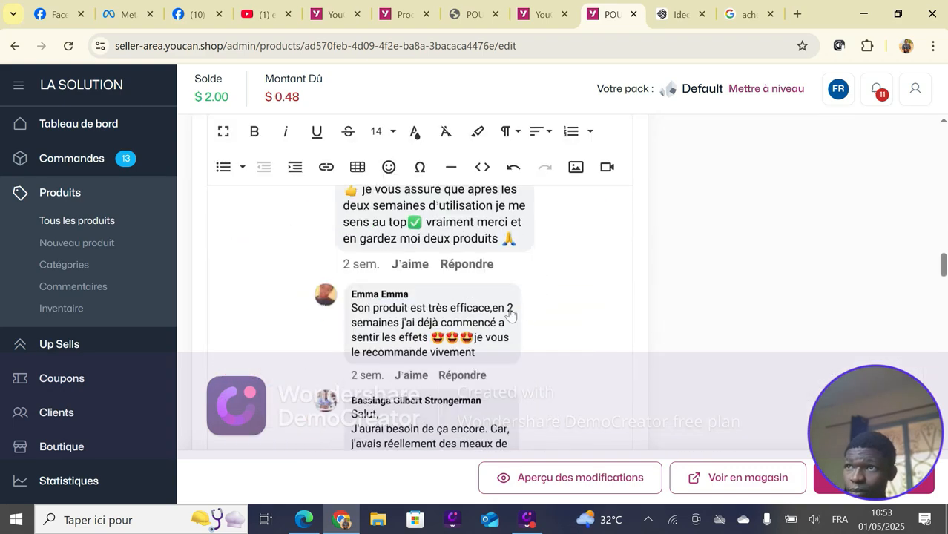
scroll(483, 324, down, 10)
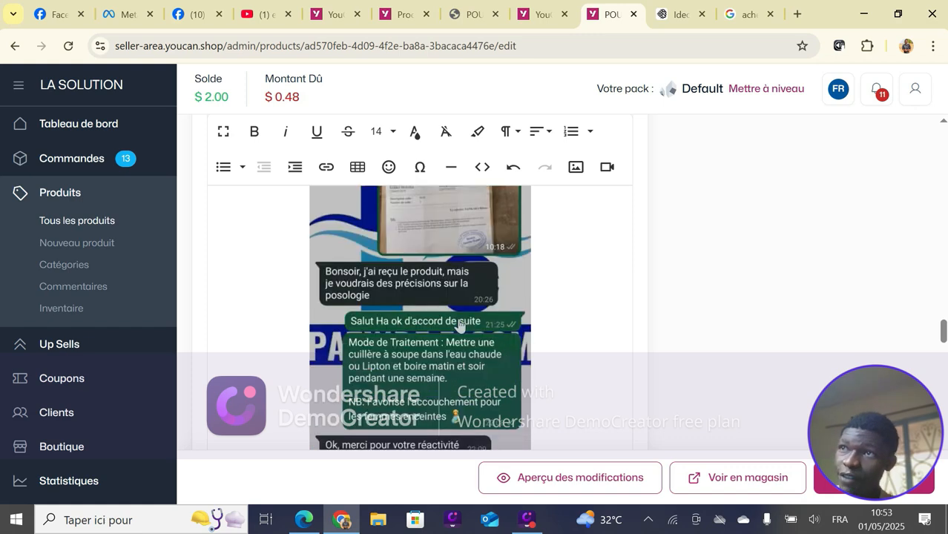
scroll(436, 326, down, 5)
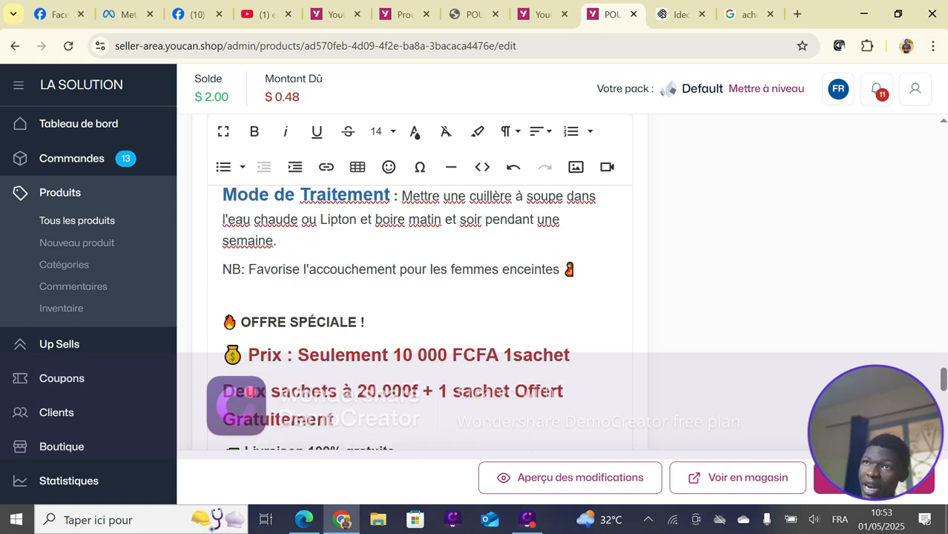
scroll(420, 319, down, 3)
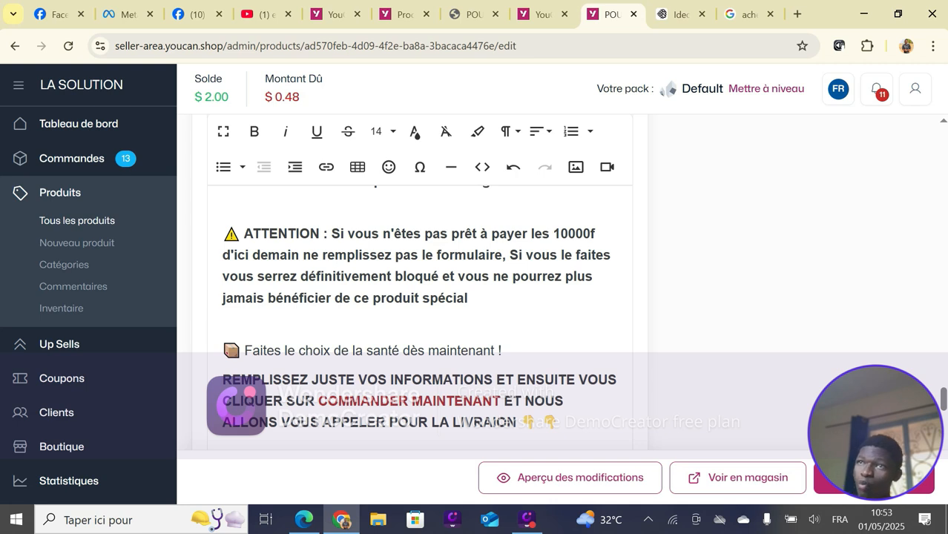
- Verify the 10000 Prix in Tarification, then view the live POUDRE LA SOLUTION store page
scroll(416, 297, down, 3)
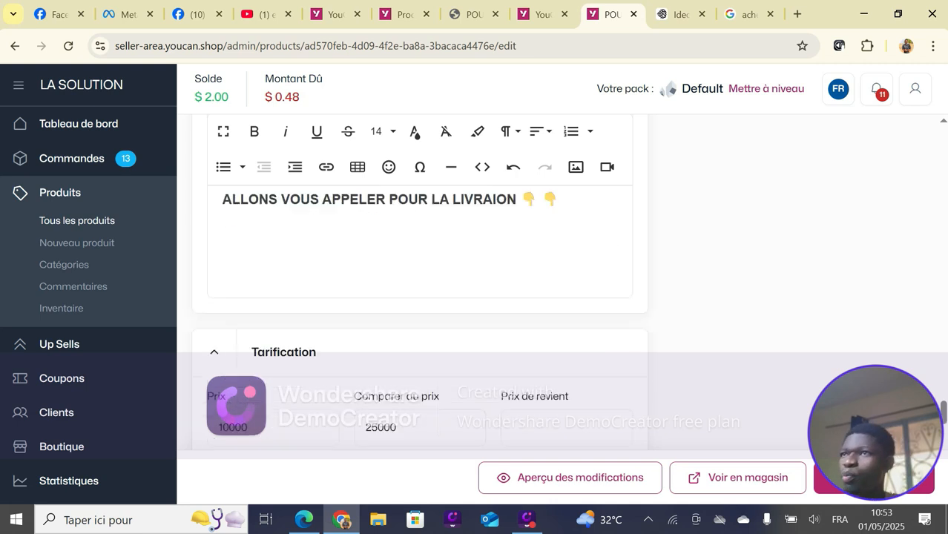
scroll(415, 296, up, 1)
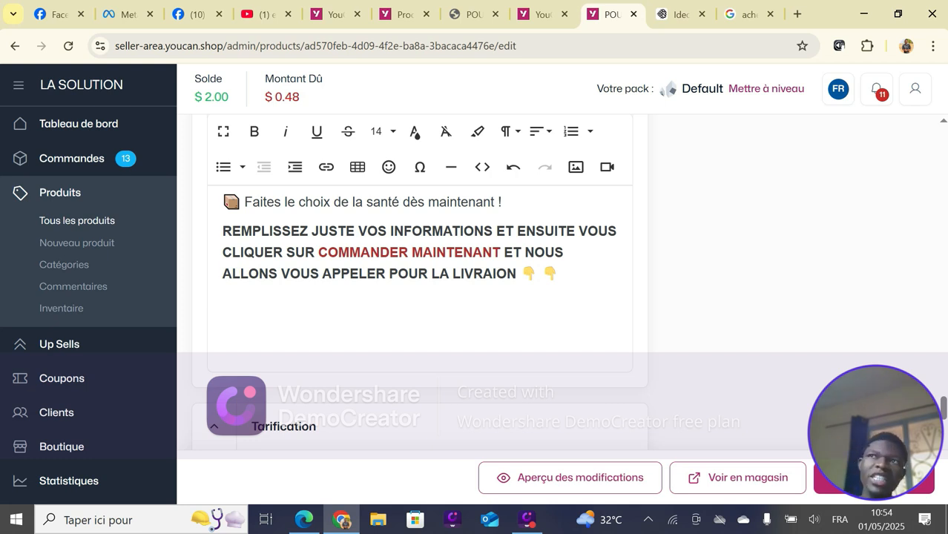
scroll(416, 297, down, 1)
scroll(416, 297, up, 8)
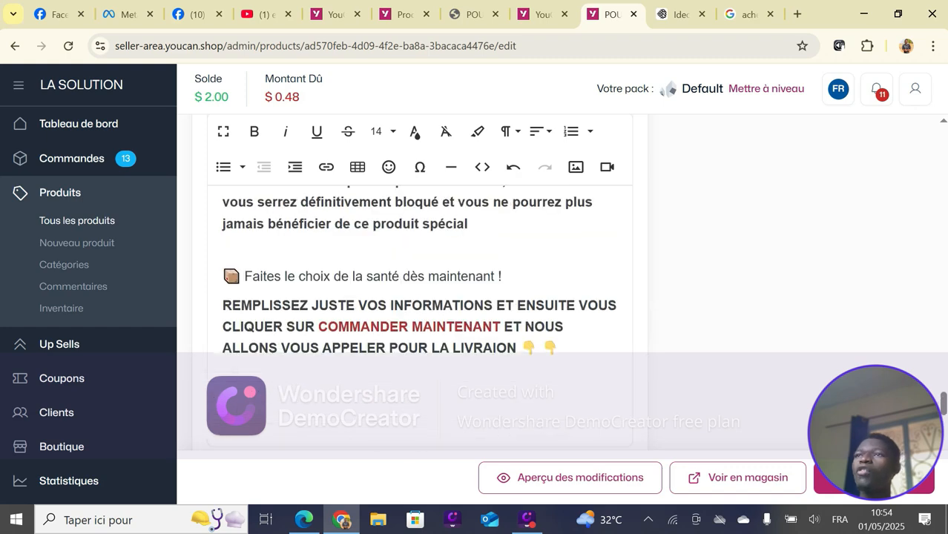
scroll(415, 311, down, 5)
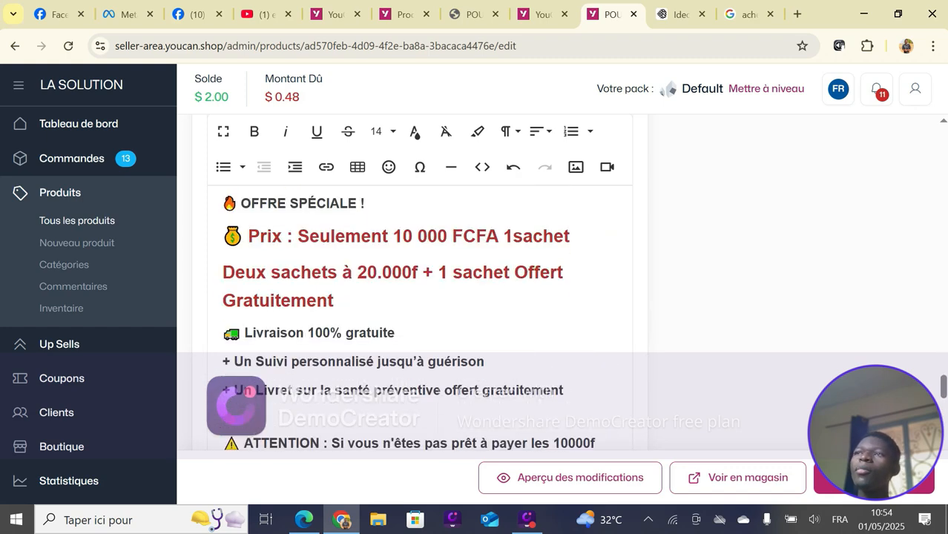
scroll(415, 312, down, 3)
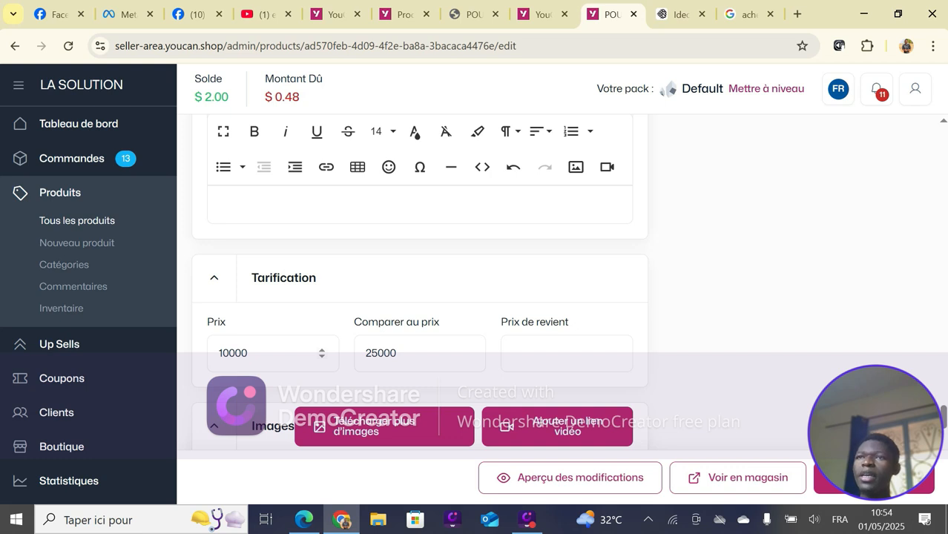
click(256, 354)
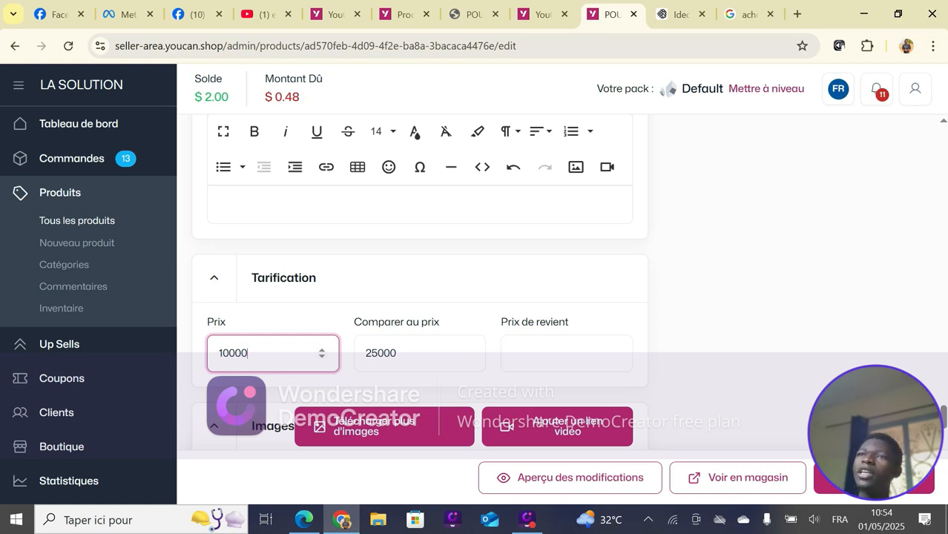
click(478, 16)
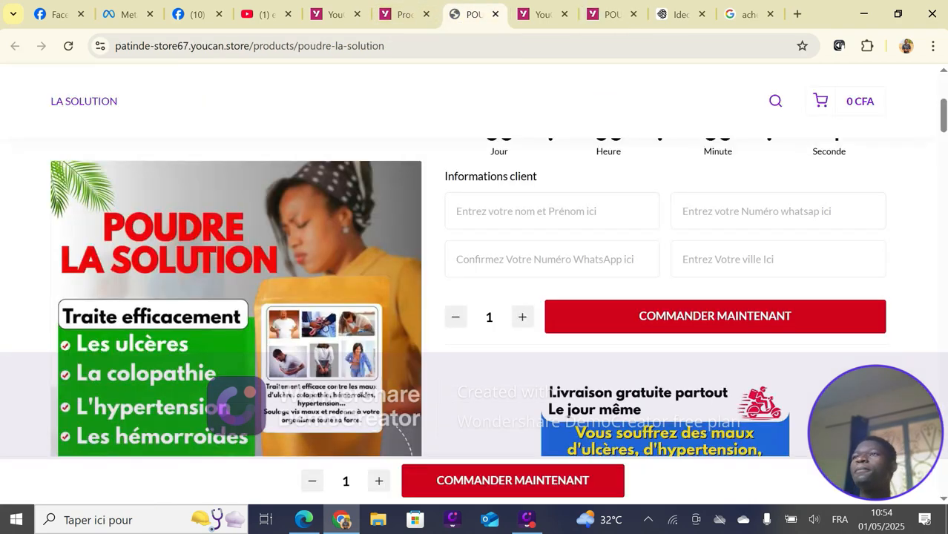
- Compare the storefront's 10000 CFA (was 25000 CFA) with the edit page, ending on the live page
scroll(531, 236, up, 4)
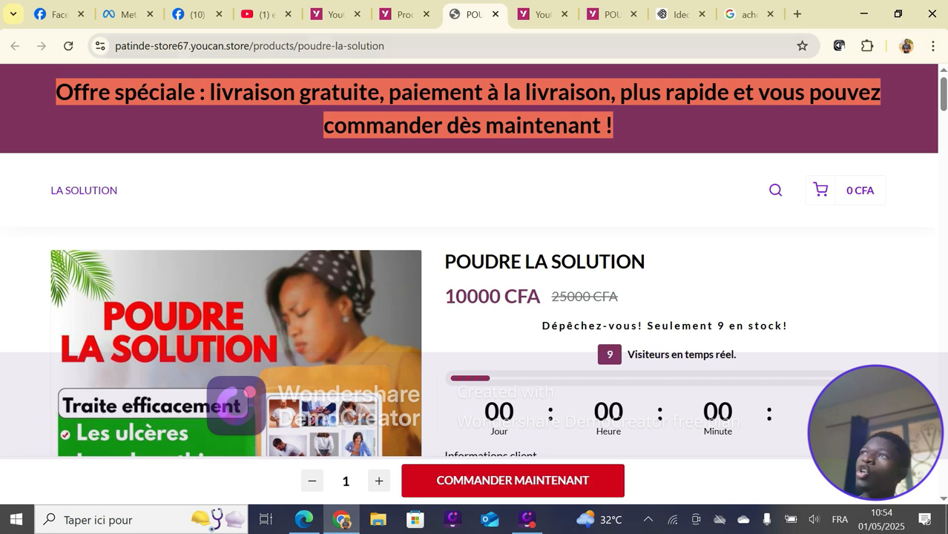
click(603, 17)
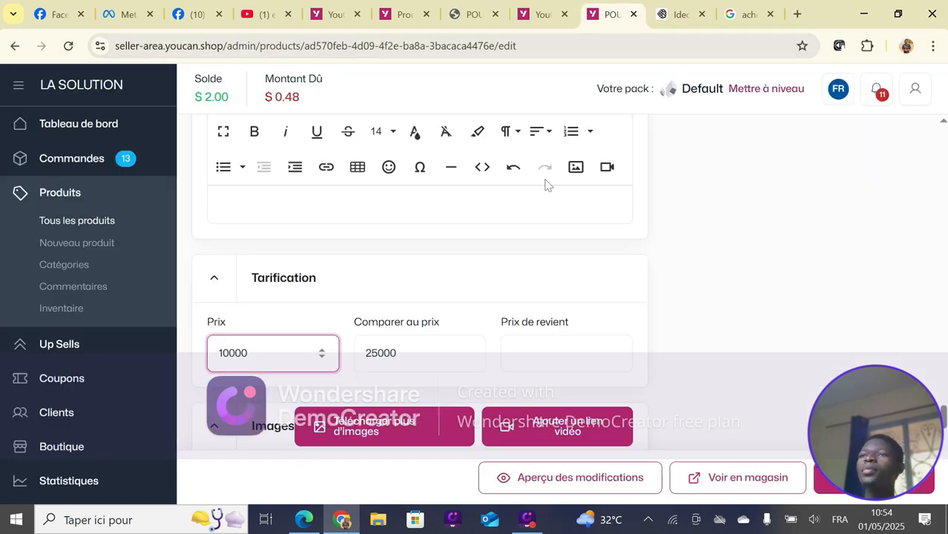
scroll(545, 265, down, 1)
scroll(415, 267, down, 2)
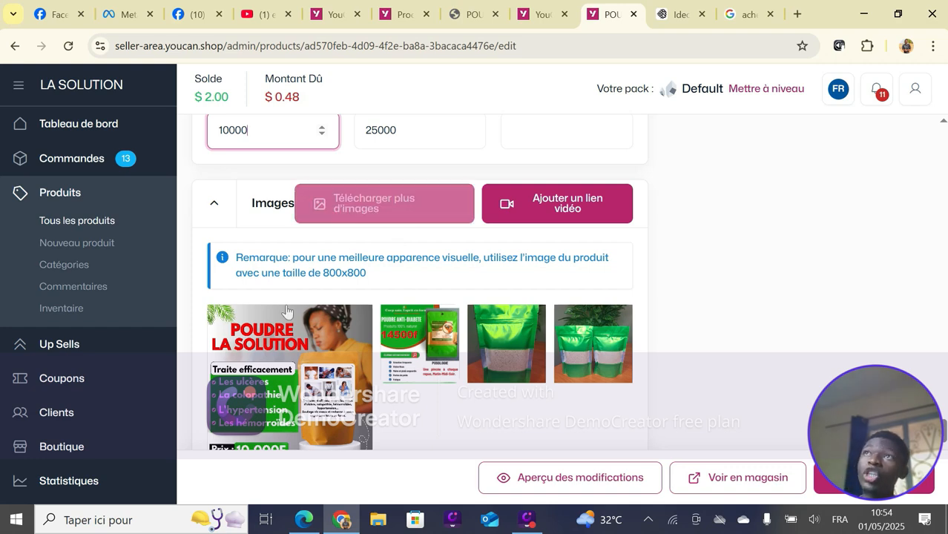
click(473, 13)
scroll(415, 252, down, 2)
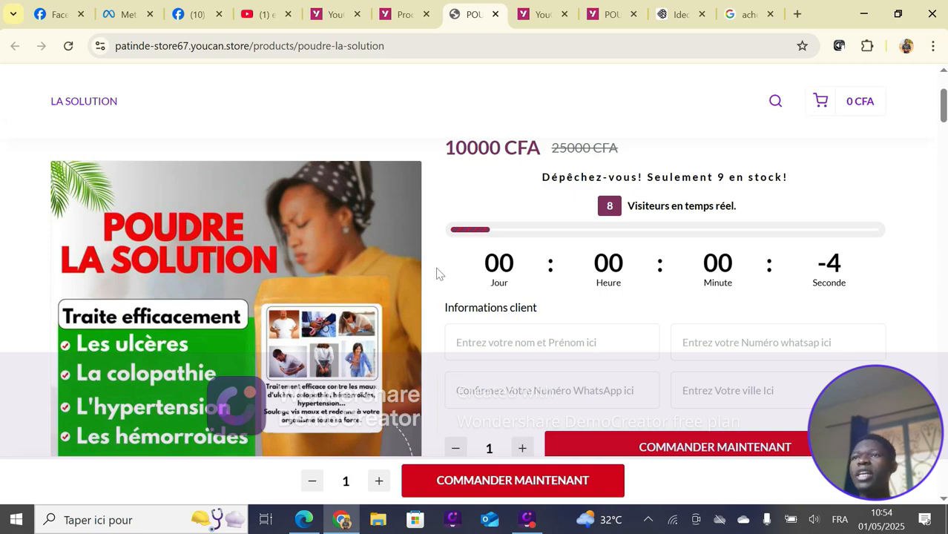
scroll(402, 300, down, 4)
scroll(382, 301, down, 10)
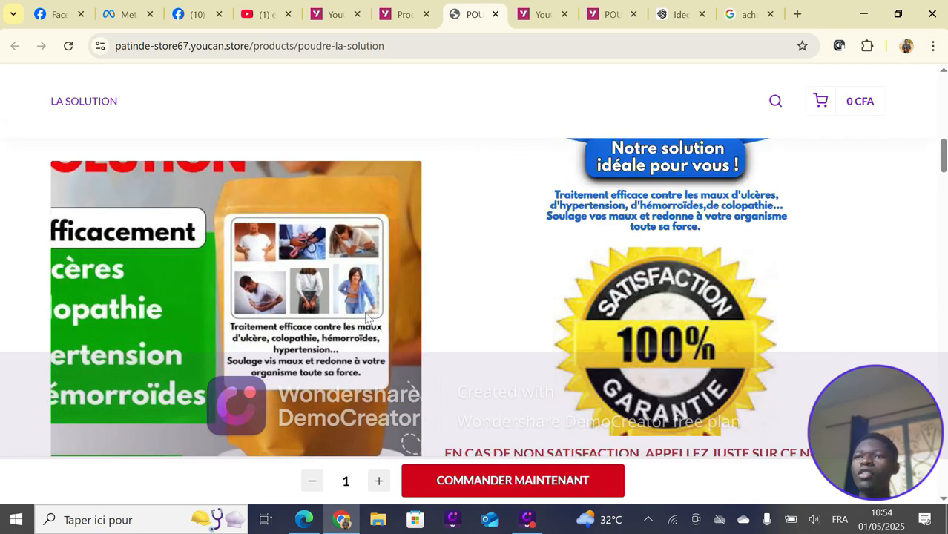
scroll(345, 326, down, 15)
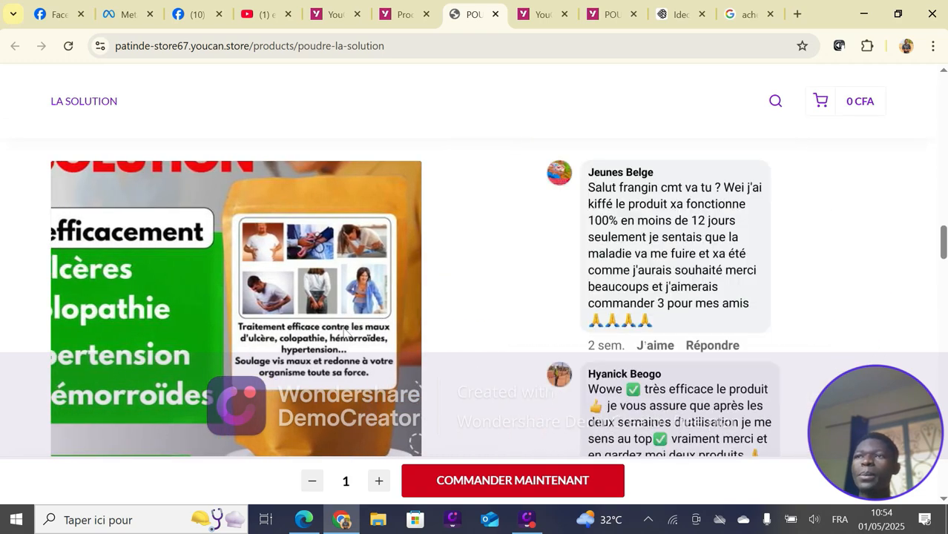
scroll(343, 331, down, 12)
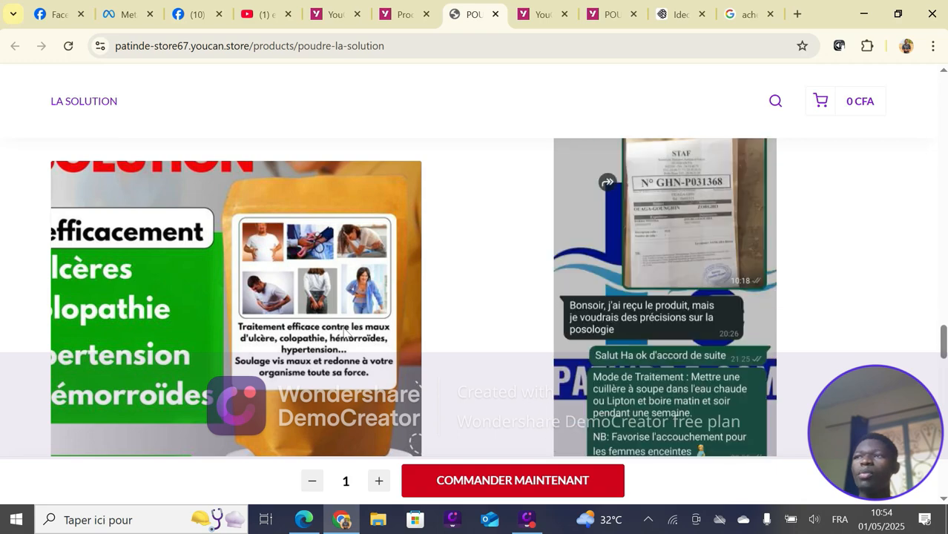
scroll(301, 367, down, 9)
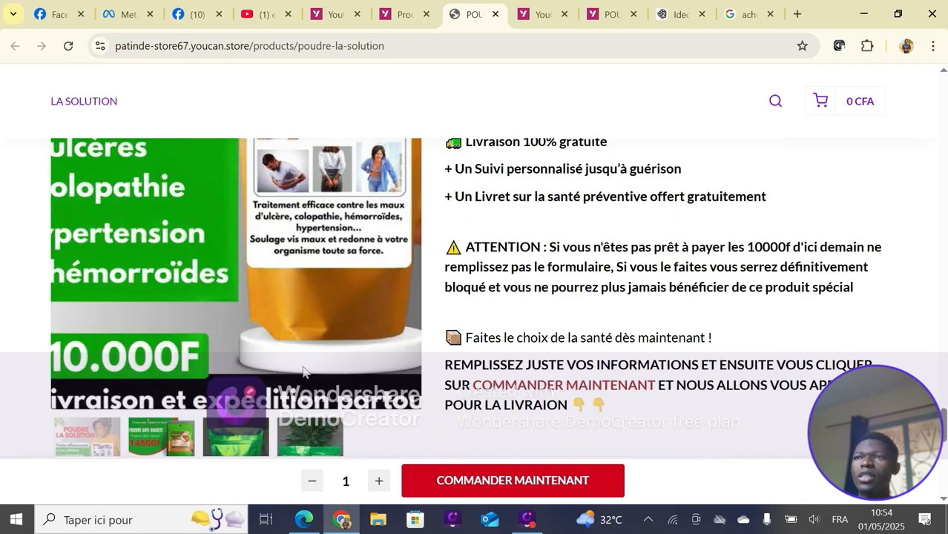
scroll(295, 275, up, 2)
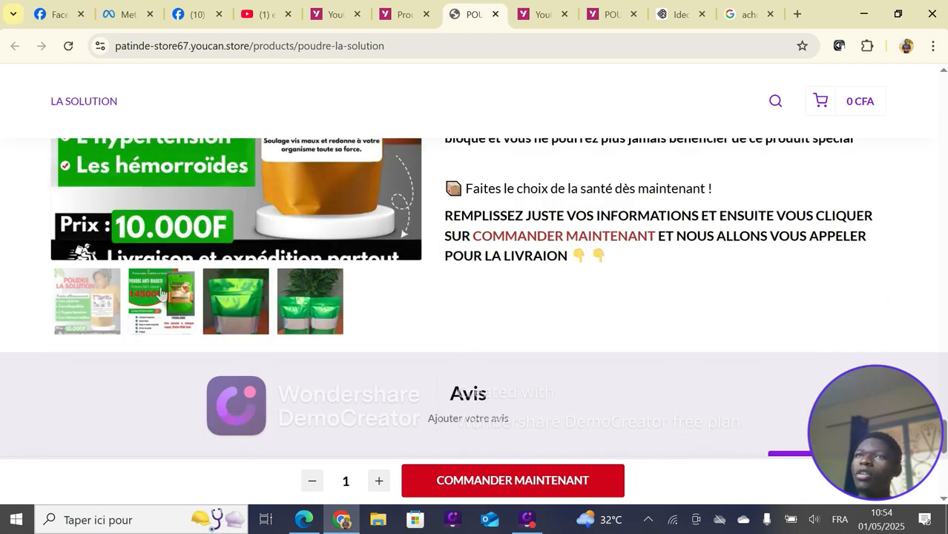
click(161, 295)
click(225, 305)
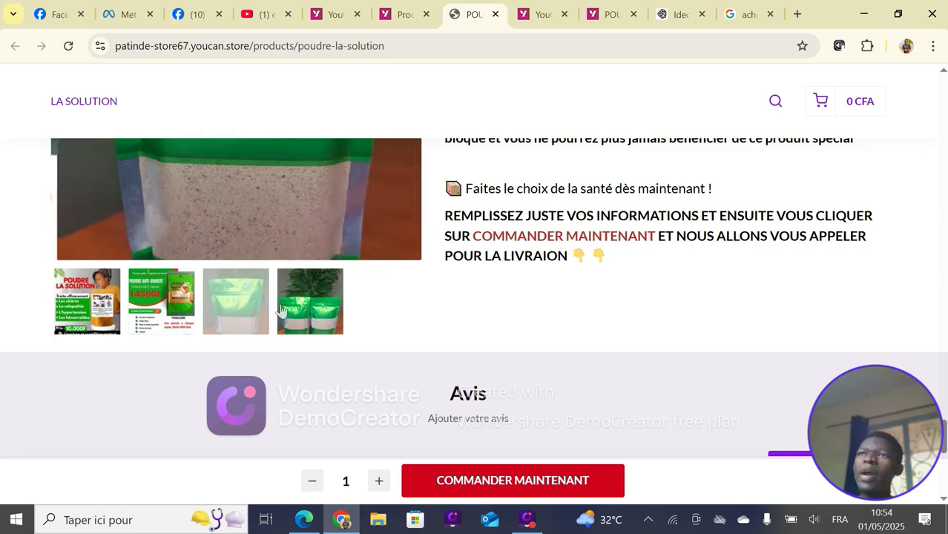
click(290, 308)
click(260, 323)
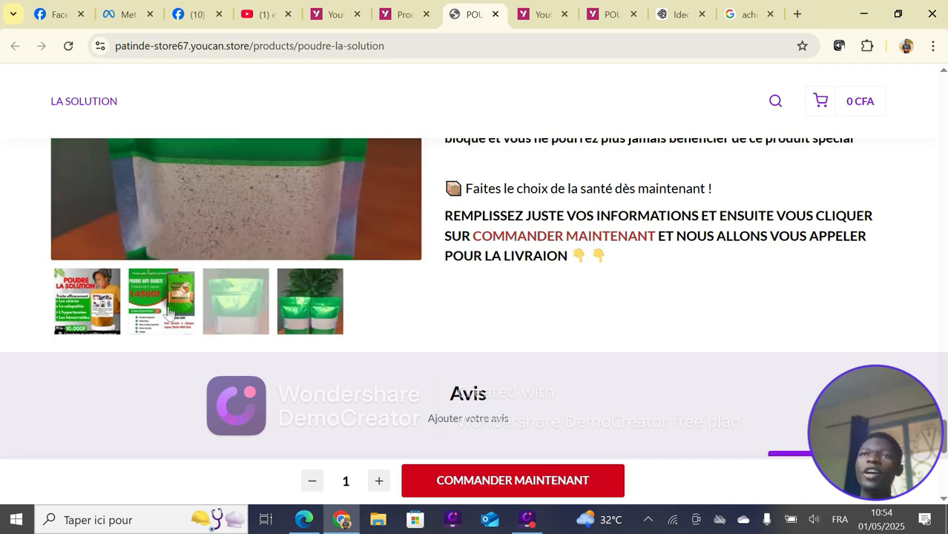
click(102, 308)
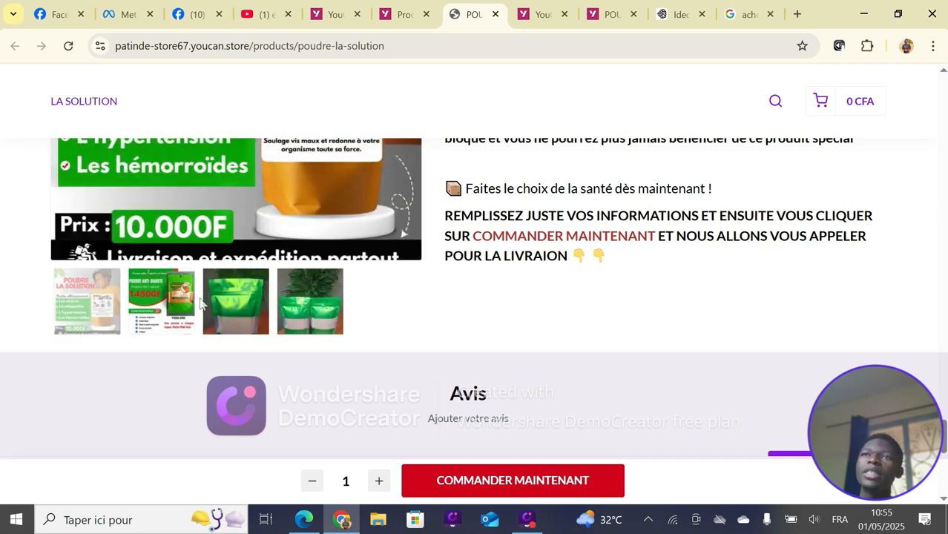
click(226, 319)
click(186, 312)
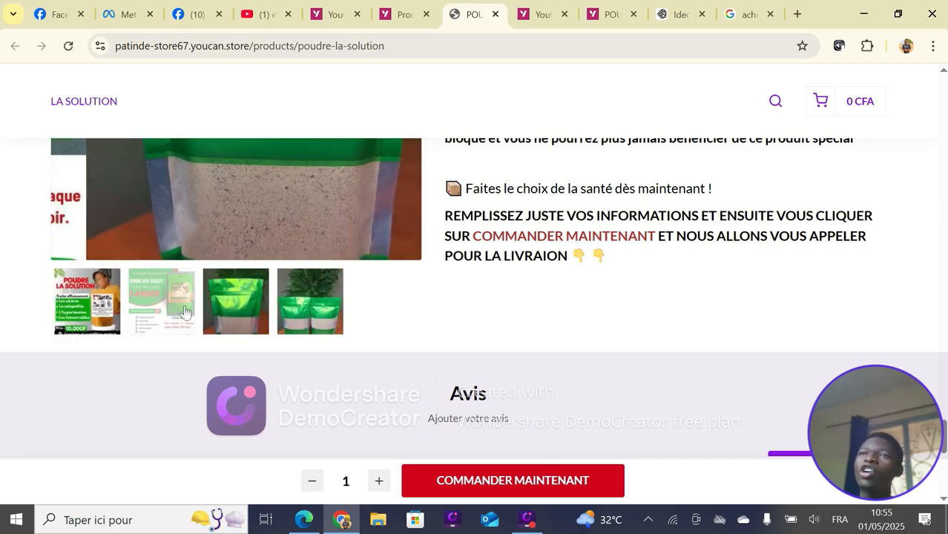
click(315, 316)
scroll(616, 266, down, 3)
scroll(624, 266, up, 10)
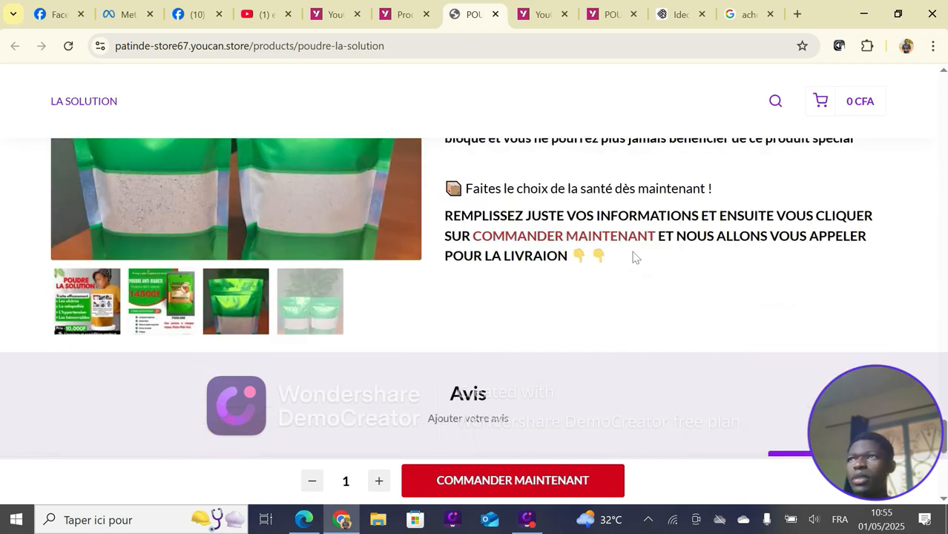
scroll(634, 257, up, 2)
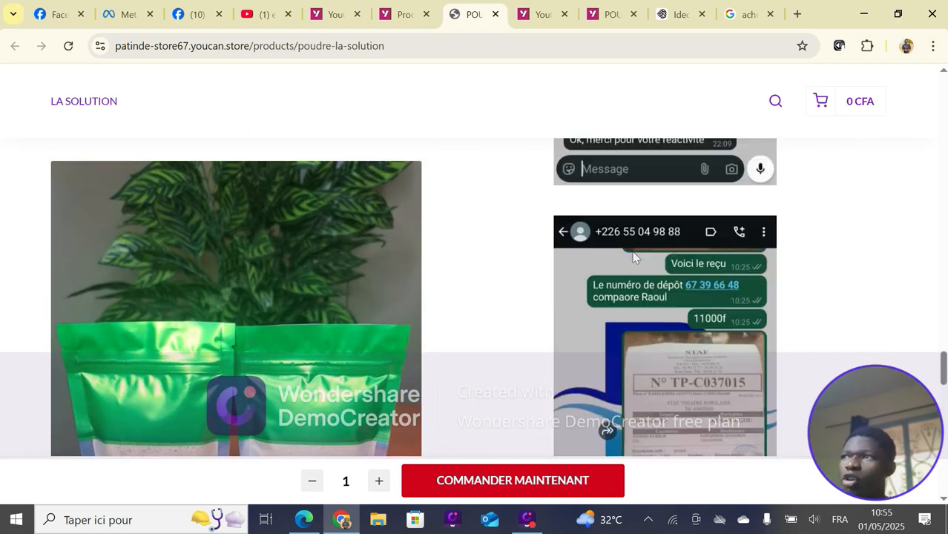
scroll(635, 257, up, 2)
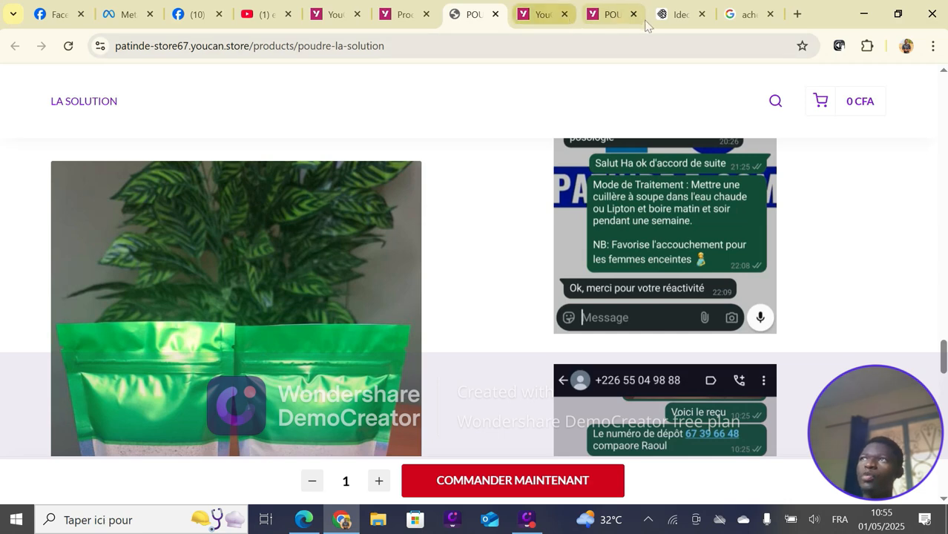
- In the seller-admin edit page, review the product's SEO settings
click(620, 13)
scroll(584, 239, down, 5)
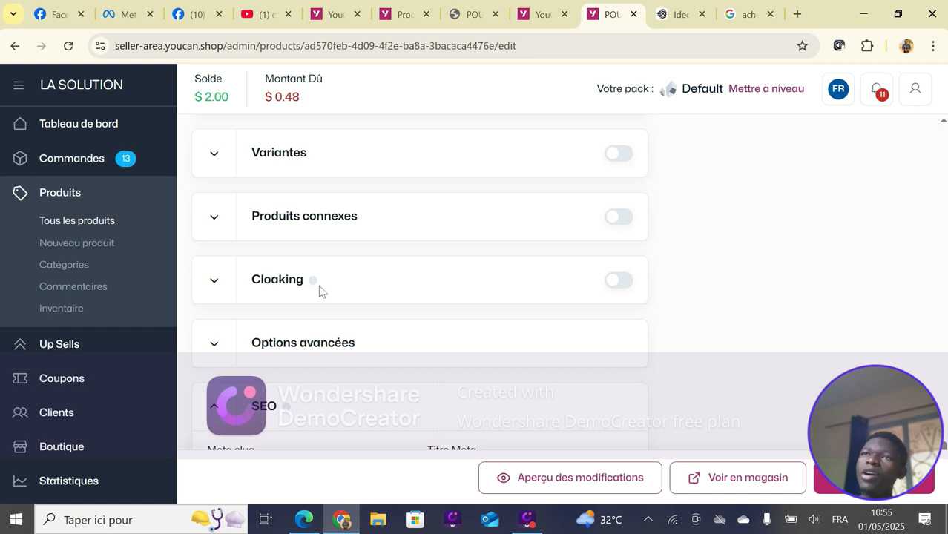
scroll(318, 285, down, 1)
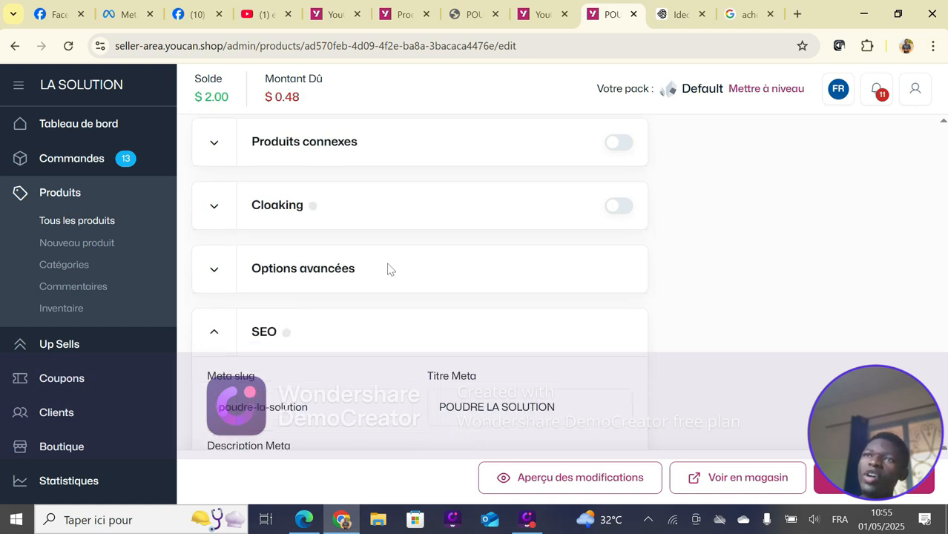
scroll(389, 269, down, 1)
mouse_move(292, 260)
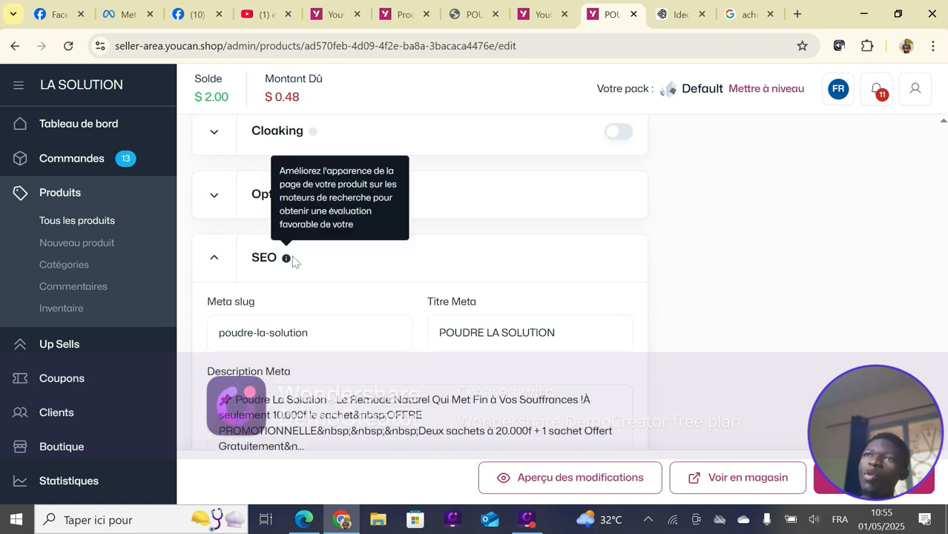
scroll(273, 292, down, 1)
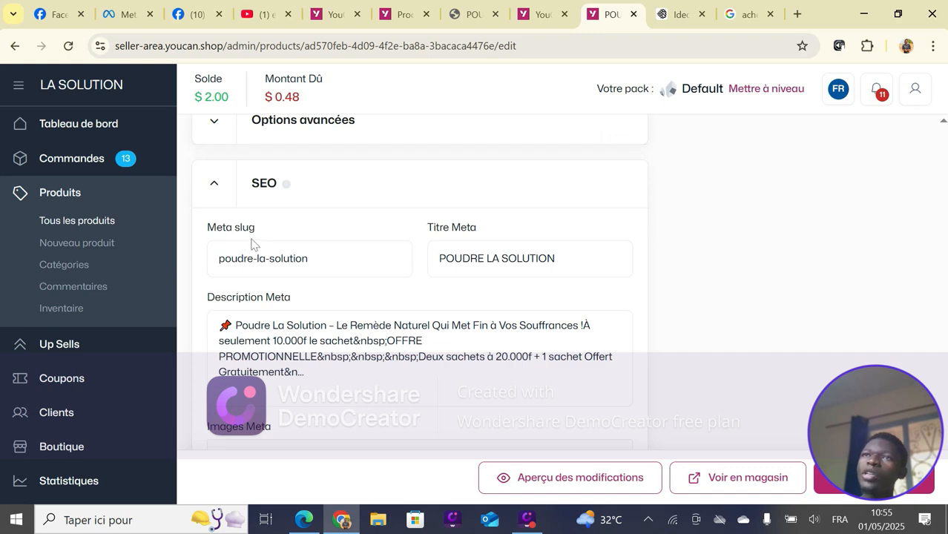
scroll(339, 268, down, 3)
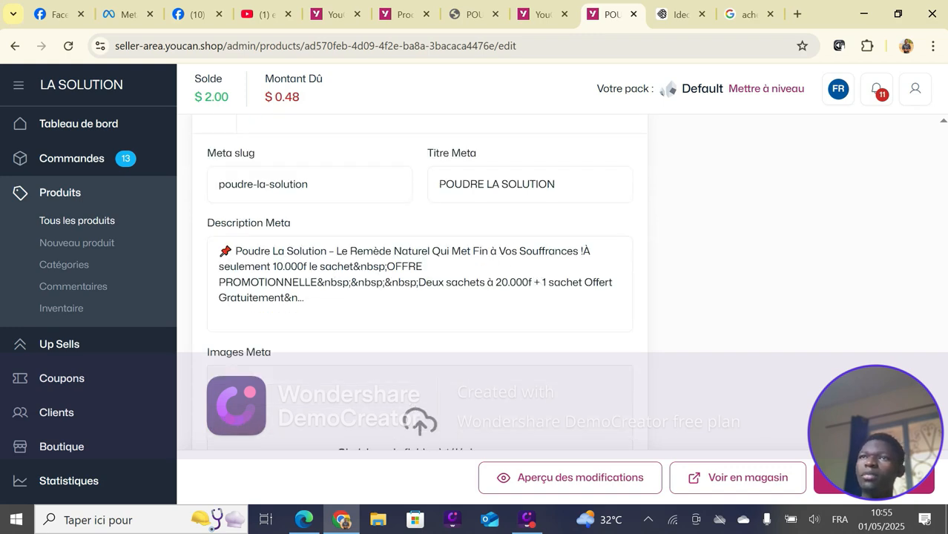
scroll(336, 276, up, 5)
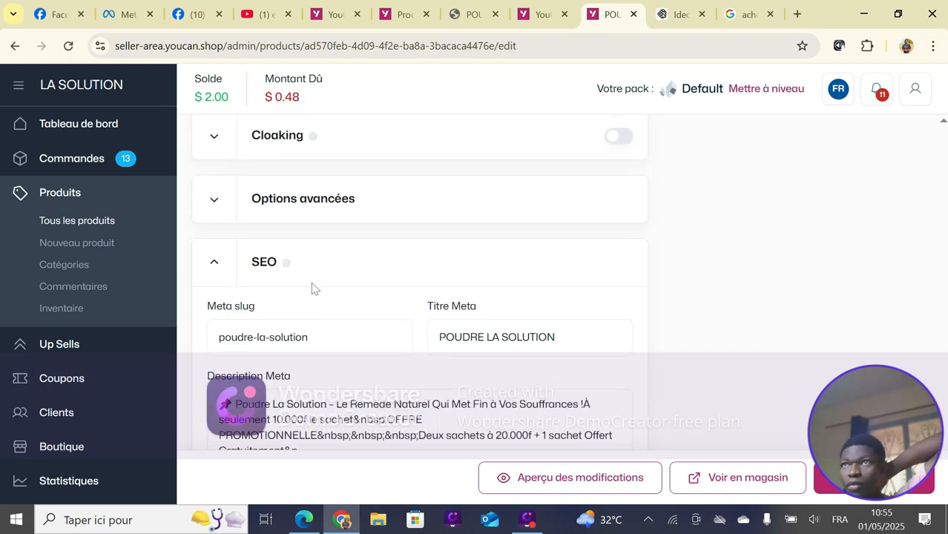
- Expand Options avancées and review the section toggles before saving the product
click(209, 276)
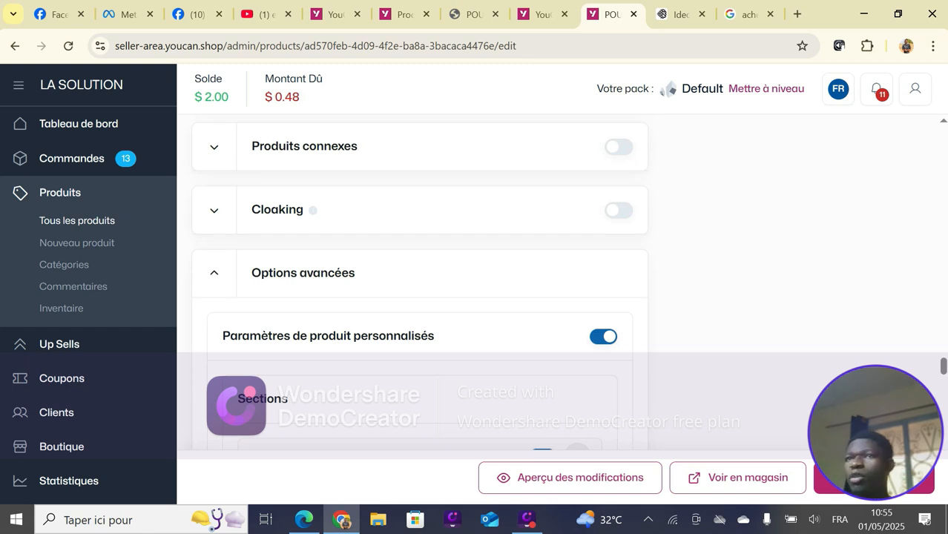
scroll(337, 295, down, 2)
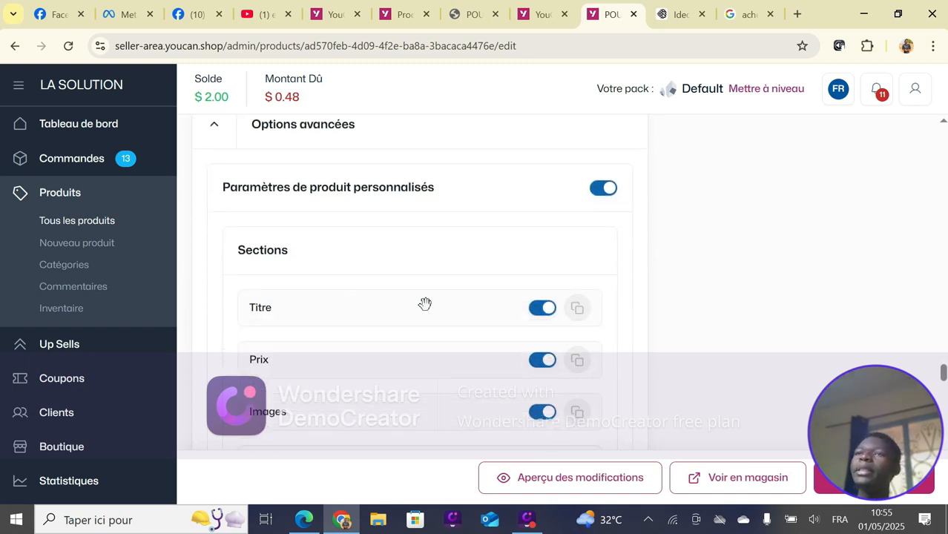
scroll(423, 303, down, 1)
scroll(335, 319, down, 3)
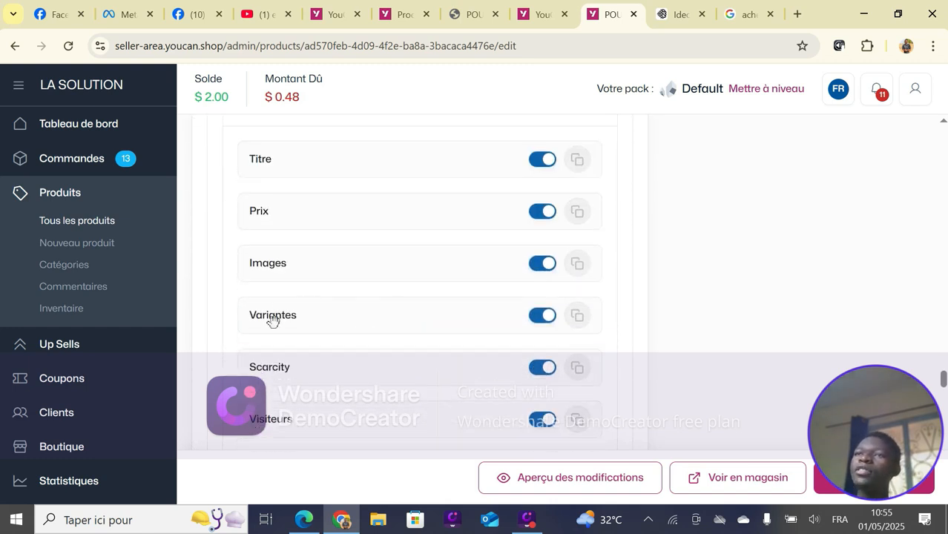
scroll(392, 303, down, 4)
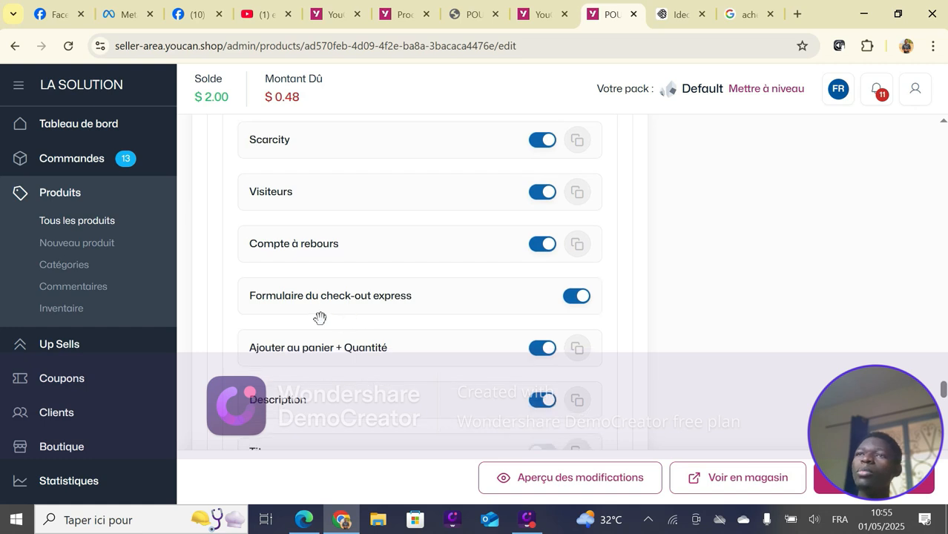
scroll(415, 298, down, 6)
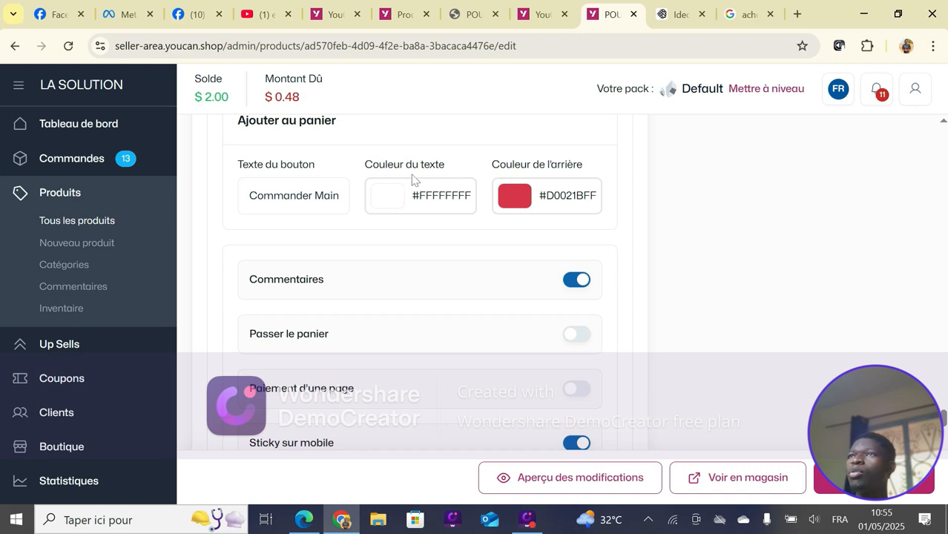
scroll(564, 200, down, 4)
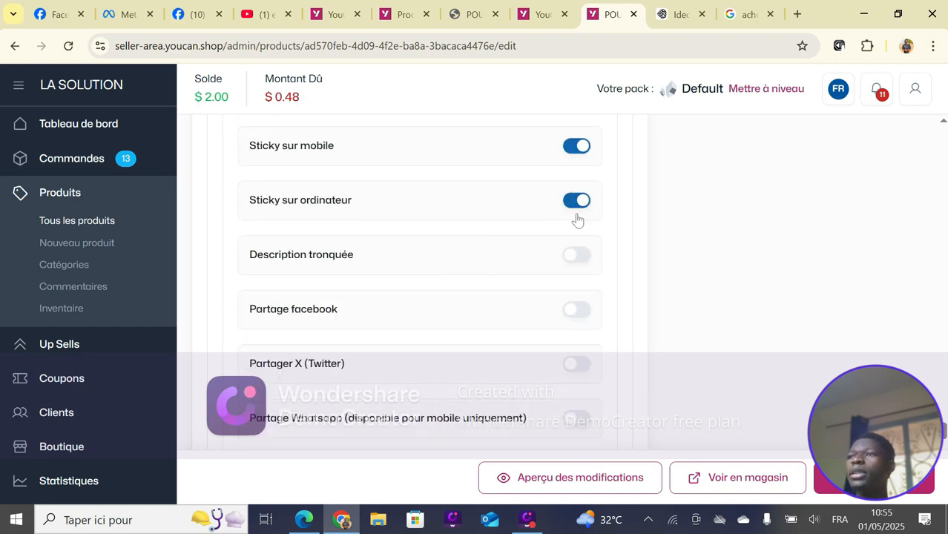
scroll(577, 220, down, 15)
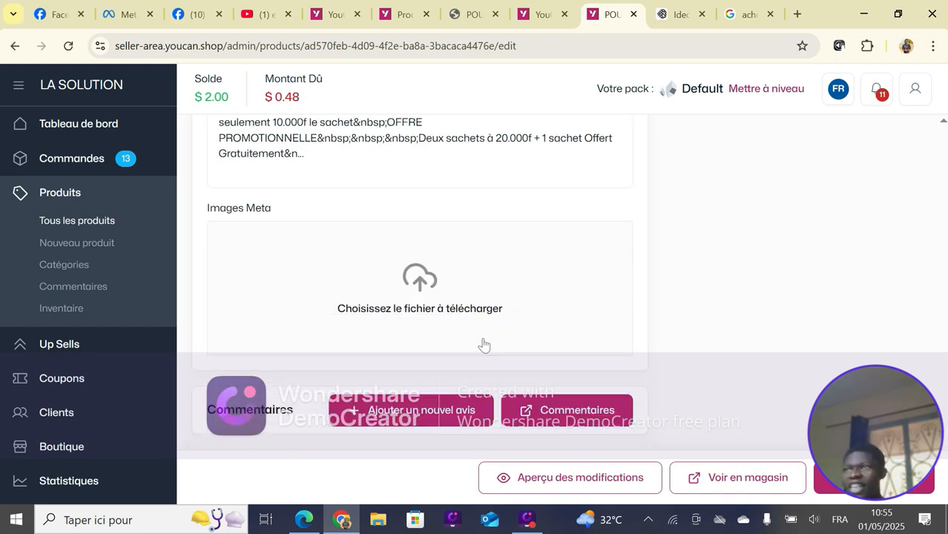
scroll(484, 344, up, 20)
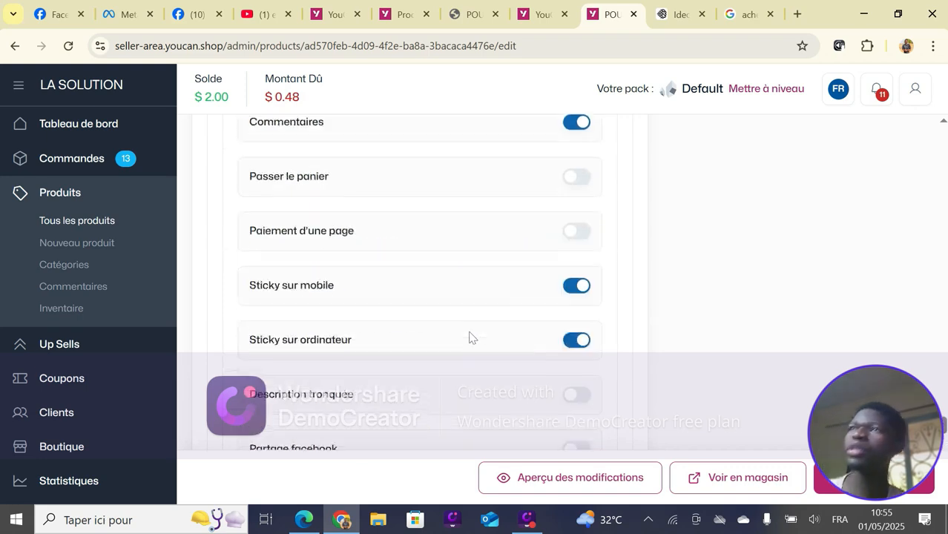
scroll(406, 352, up, 15)
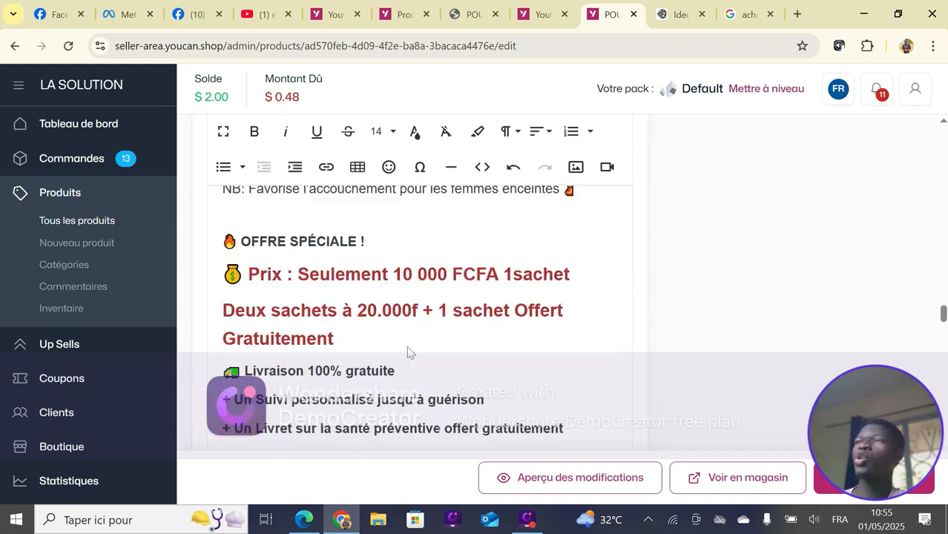
scroll(687, 409, up, 8)
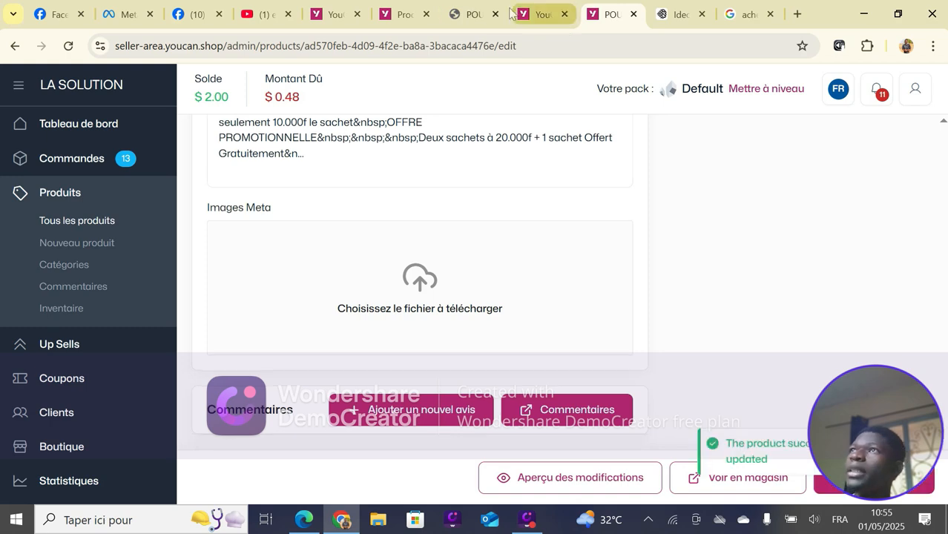
- Reload the live POUDRE LA SOLUTION page to view the updated description, then return to the editor
click(470, 14)
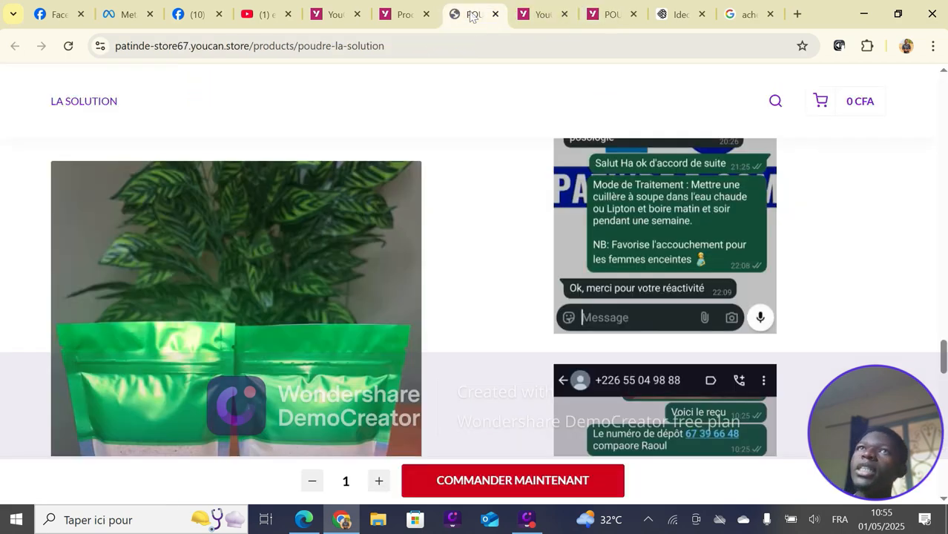
click(69, 46)
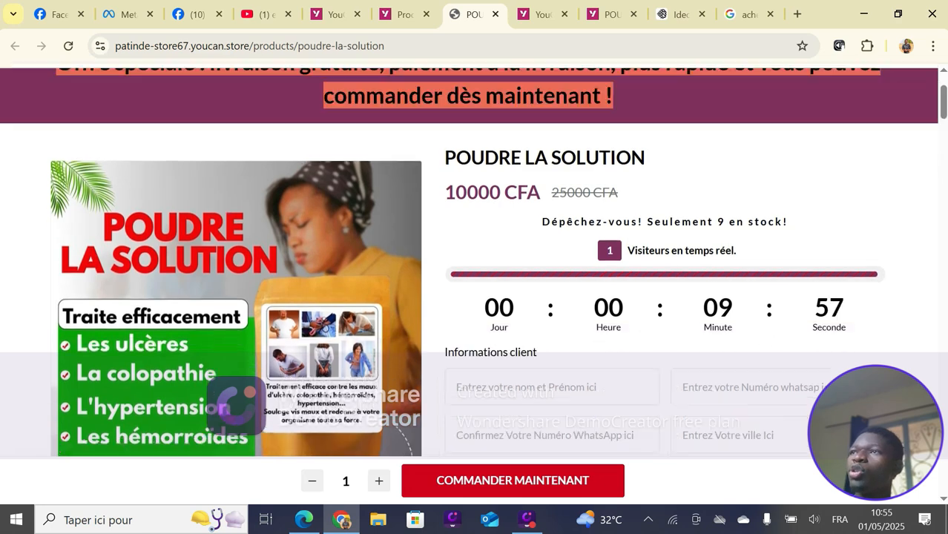
scroll(532, 219, down, 4)
scroll(532, 221, down, 1)
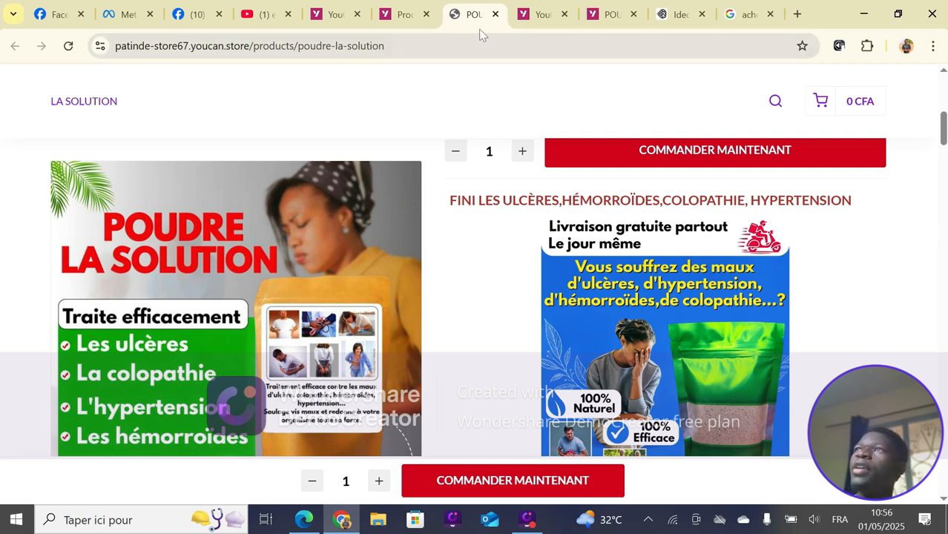
click(608, 14)
- Replace 'FINI' in the red heading with 'CE PRODUIT GUERIT COMPLETEMENT'
scroll(394, 200, up, 15)
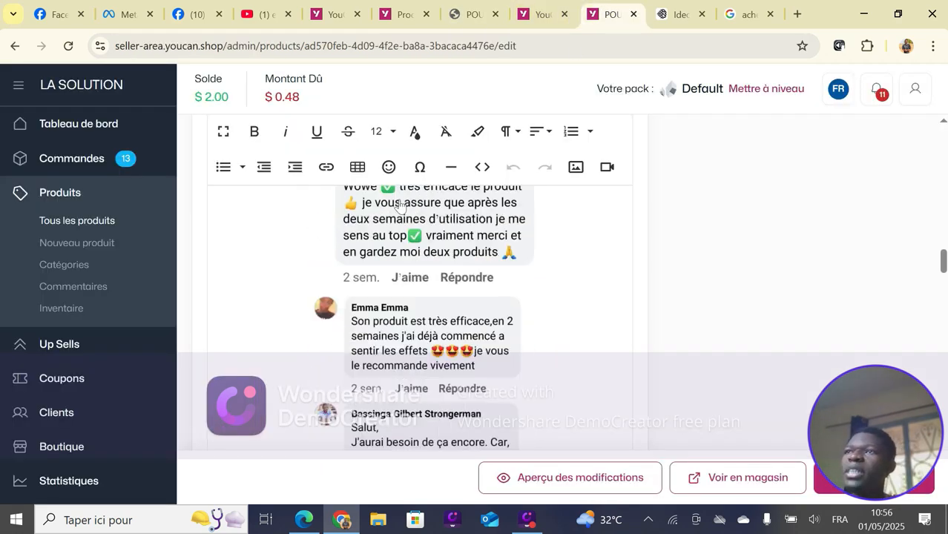
scroll(400, 205, up, 10)
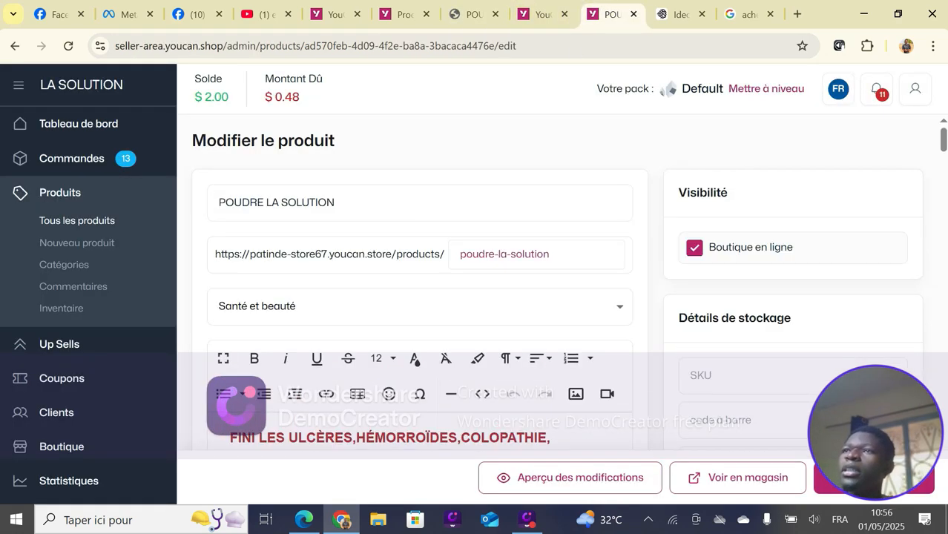
scroll(420, 282, down, 2)
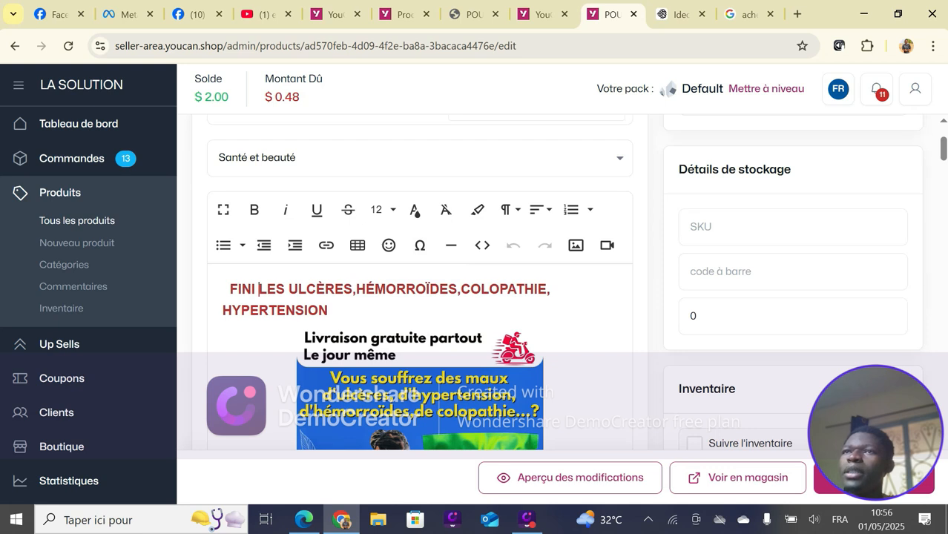
click(258, 289)
key(BackSpace)
key(BackSpace)
key(BackSpace)
key(BackSpace)
key(BackSpace)
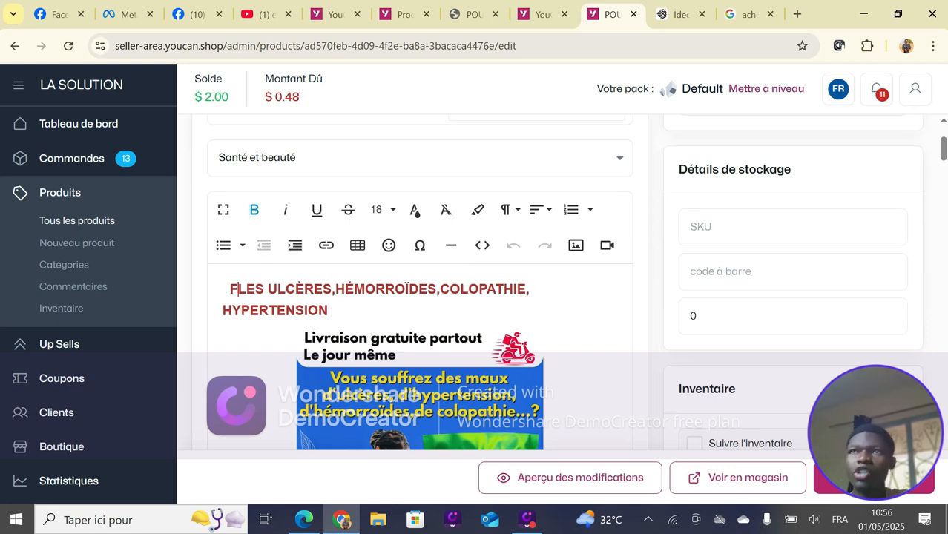
text(CE )
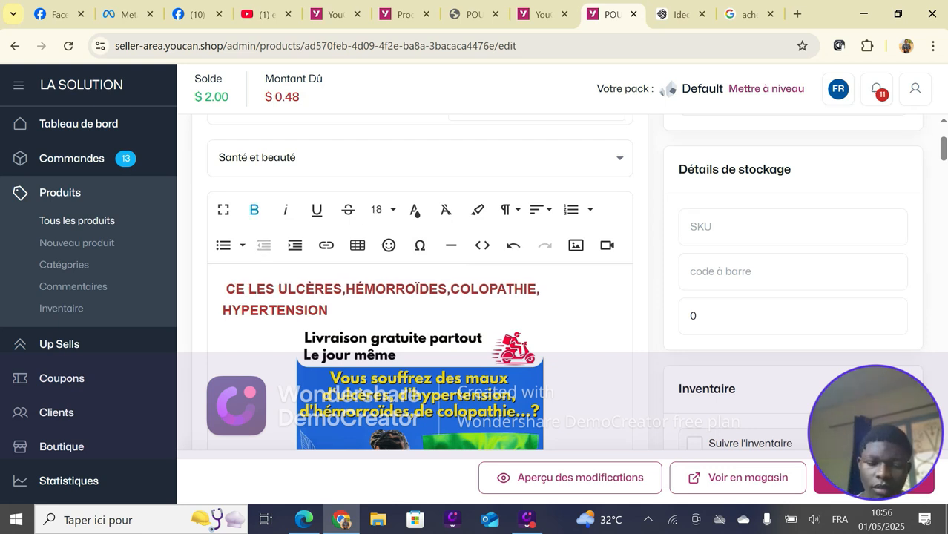
text(PRODUI)
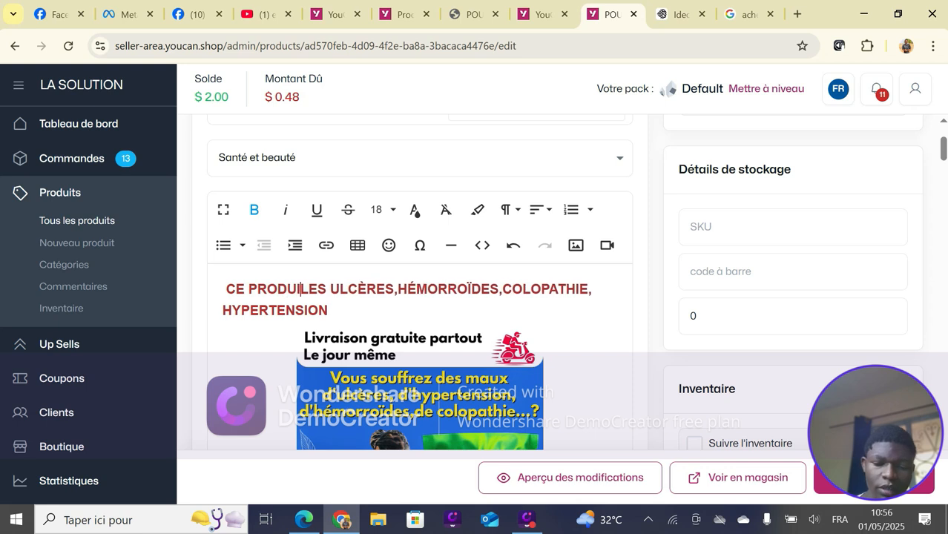
text(T GUERI)
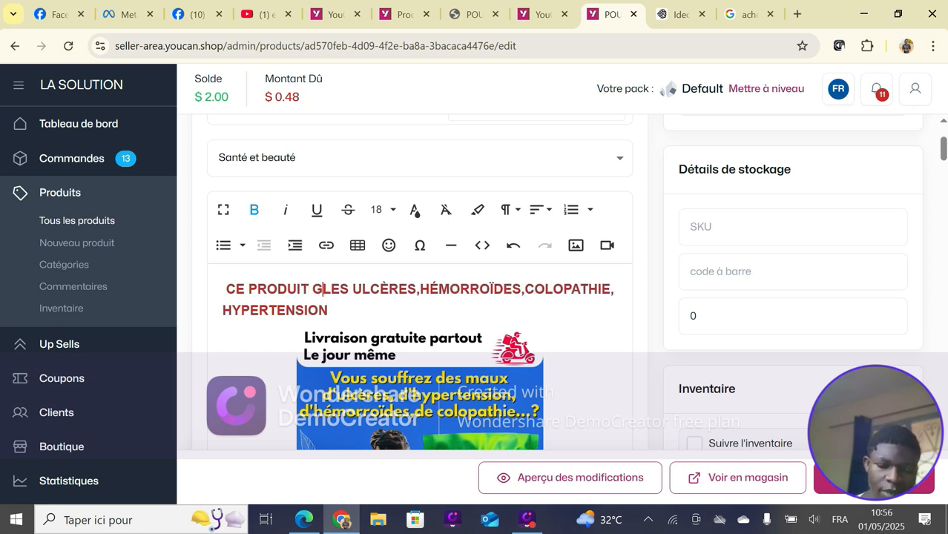
text(T COMPL)
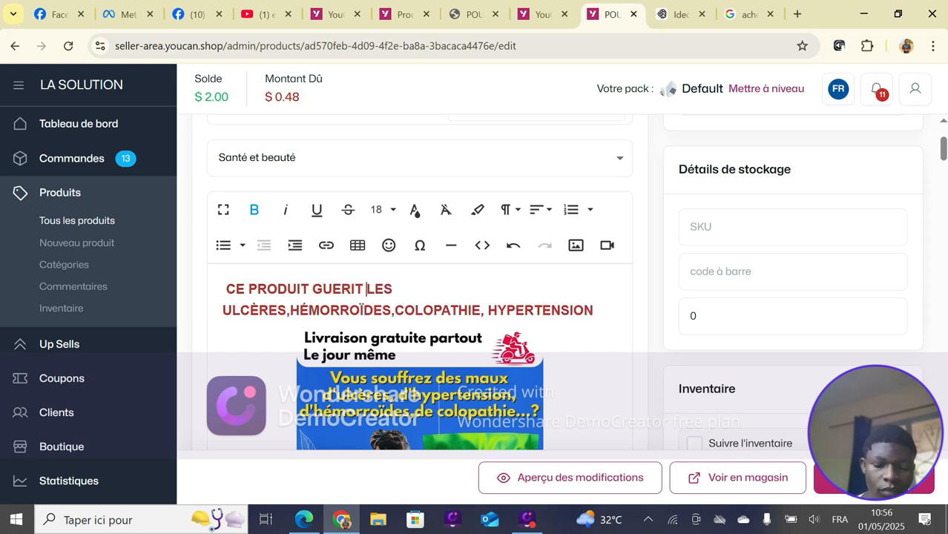
text(ETE)
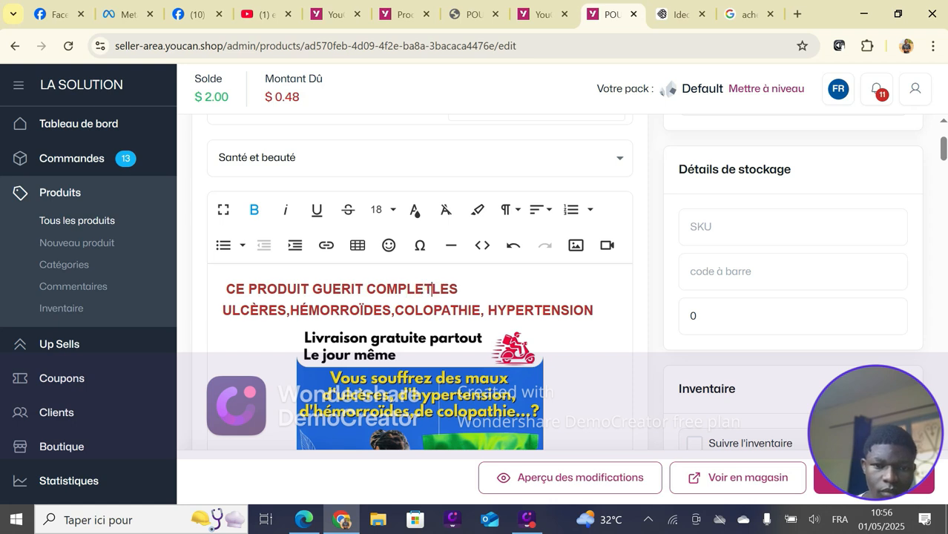
text(MENT)
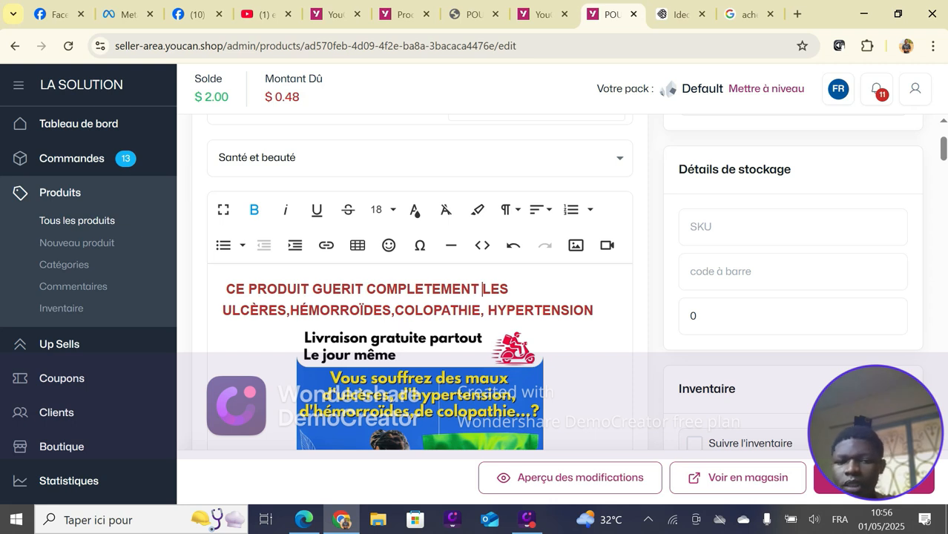
scroll(642, 313, down, 2)
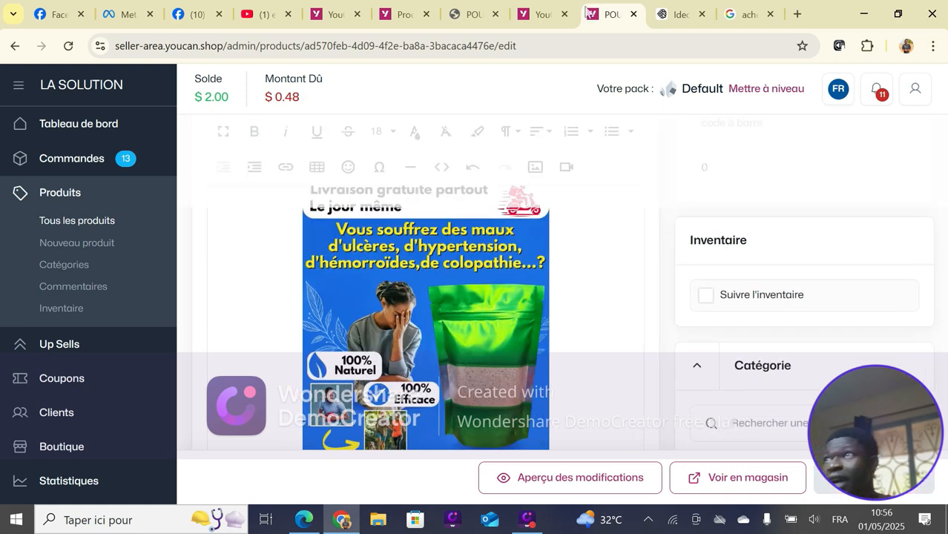
- Reload the live store page and check the new 'CE PRODUIT GUERIT COMPLETEMENT' headline
click(469, 7)
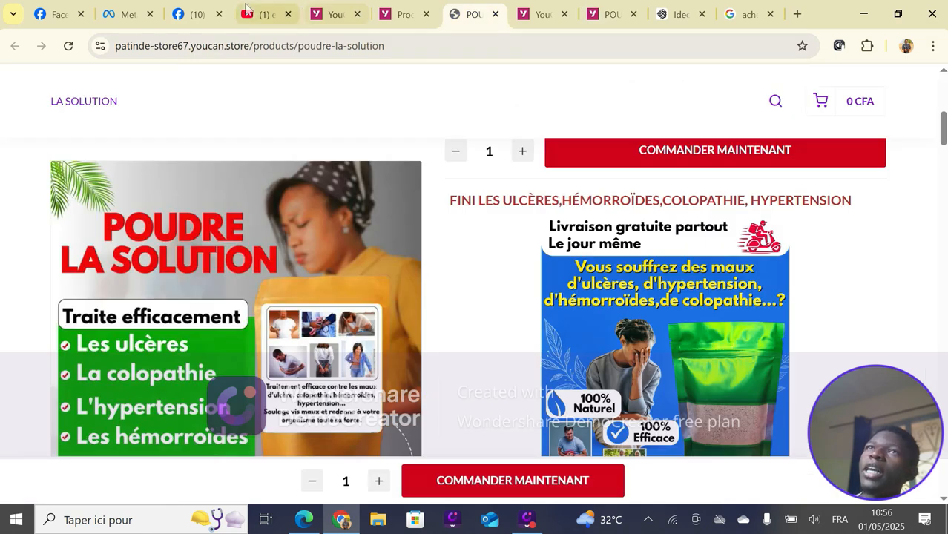
click(67, 45)
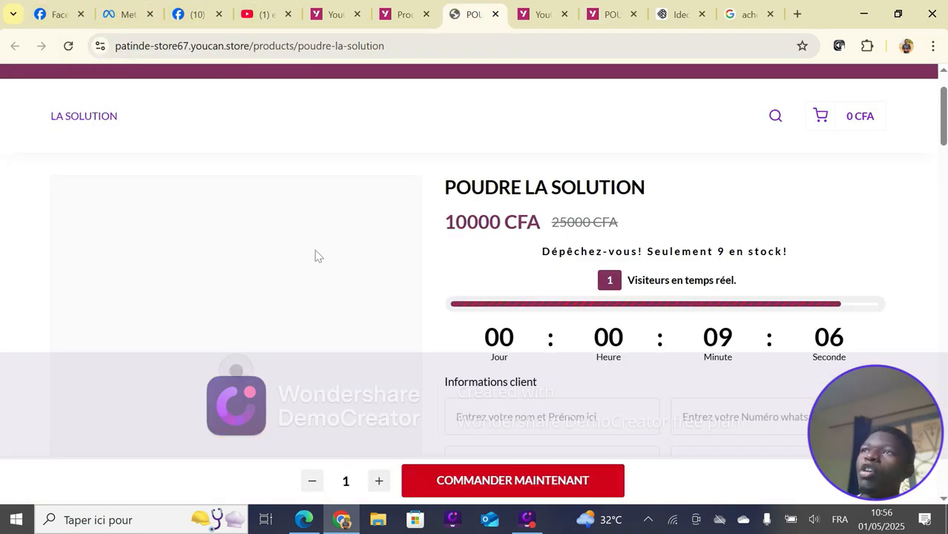
scroll(624, 210, down, 1)
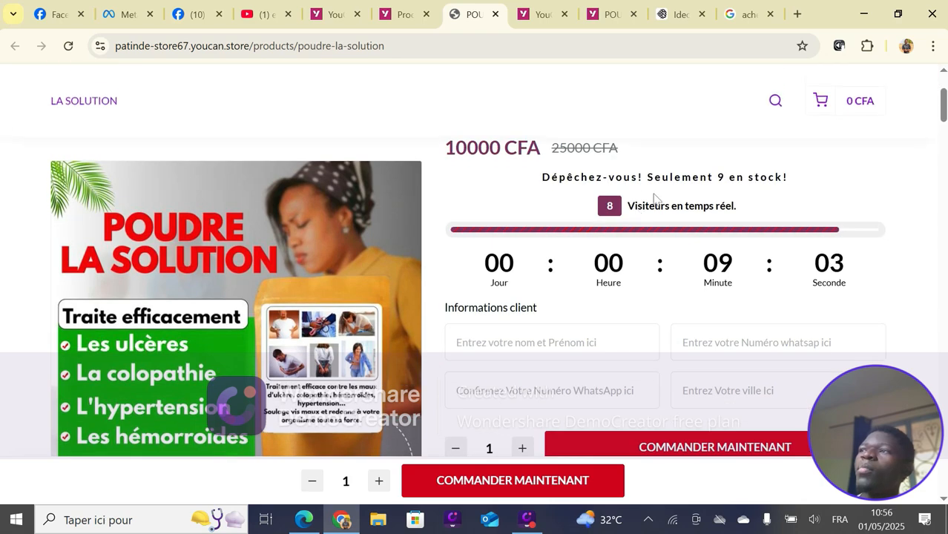
scroll(672, 195, up, 2)
scroll(690, 192, down, 5)
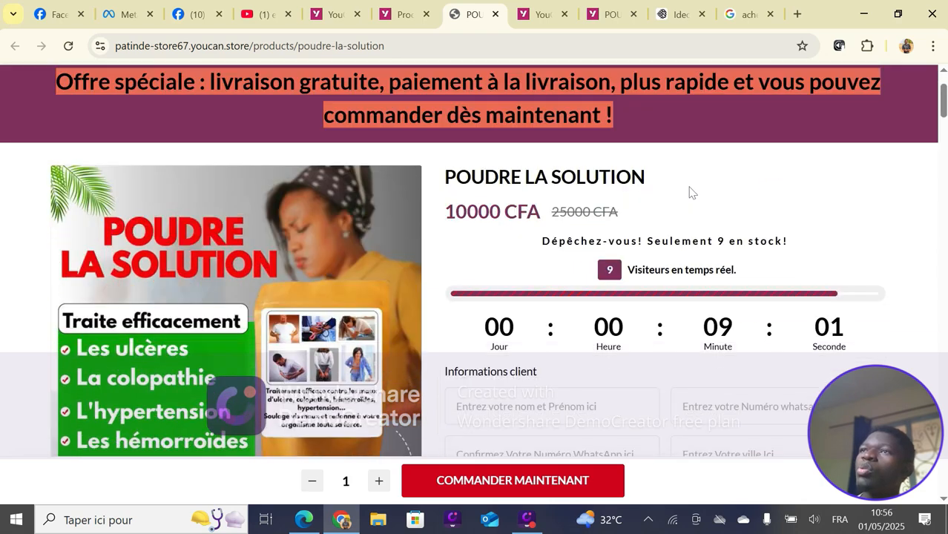
scroll(790, 223, down, 10)
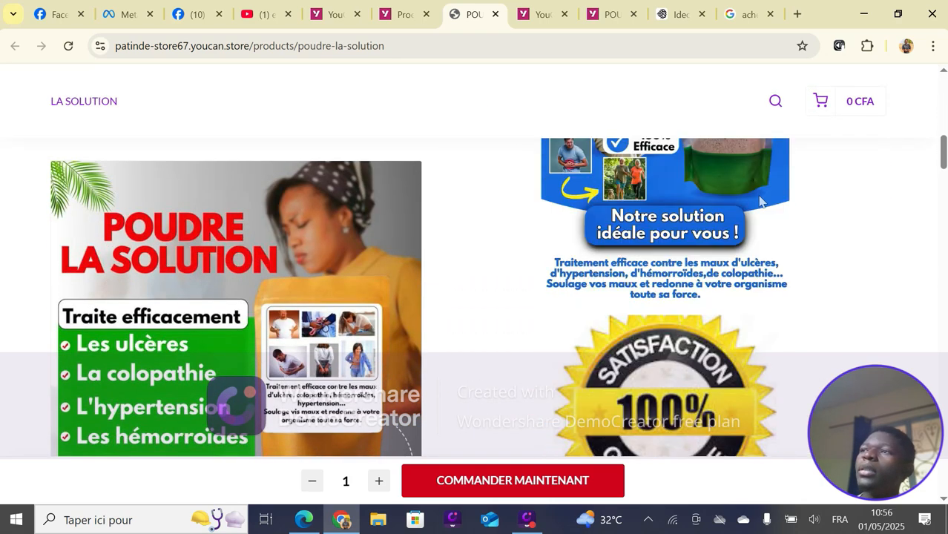
scroll(790, 223, down, 10)
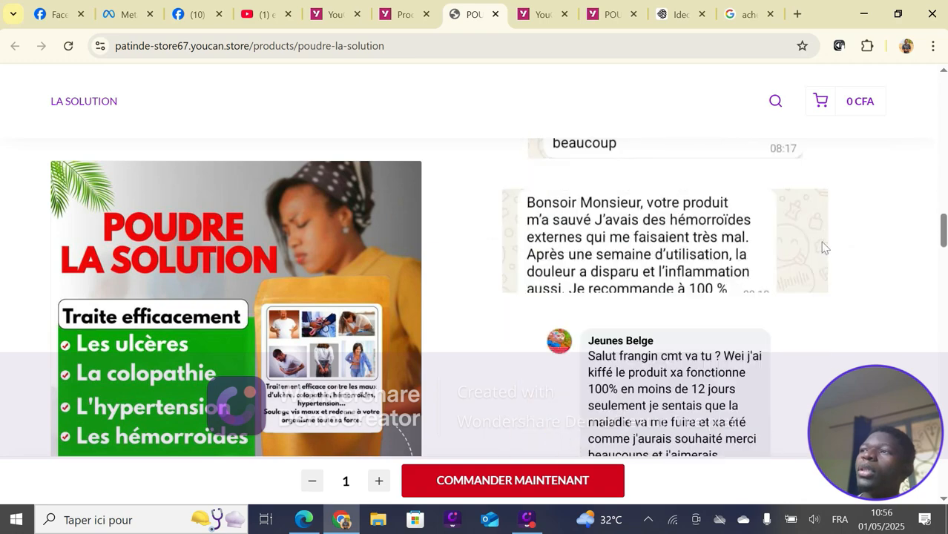
scroll(824, 256, down, 10)
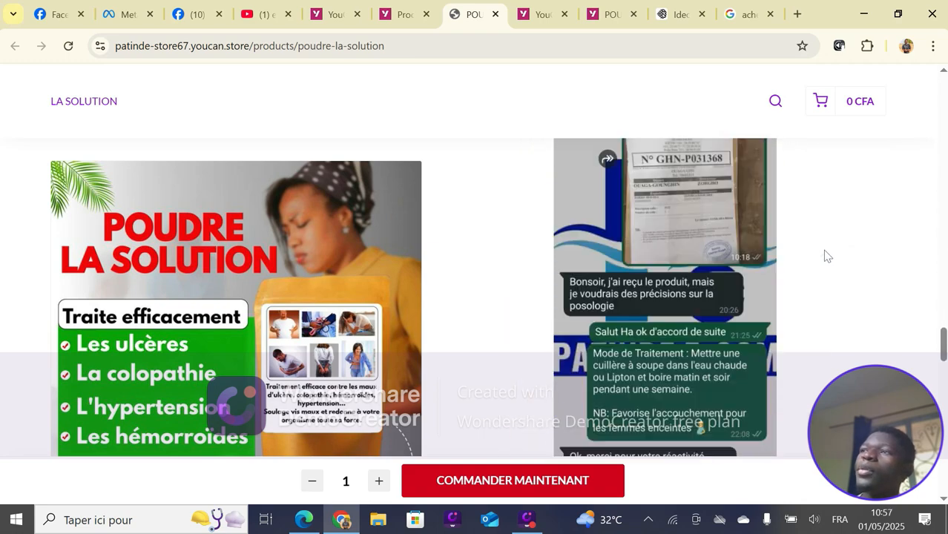
scroll(809, 219, up, 10)
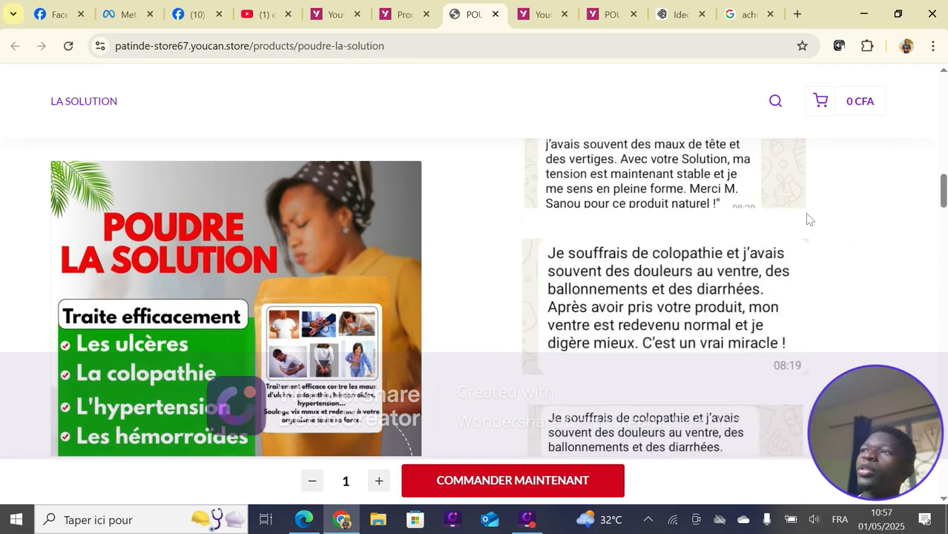
scroll(673, 329, up, 10)
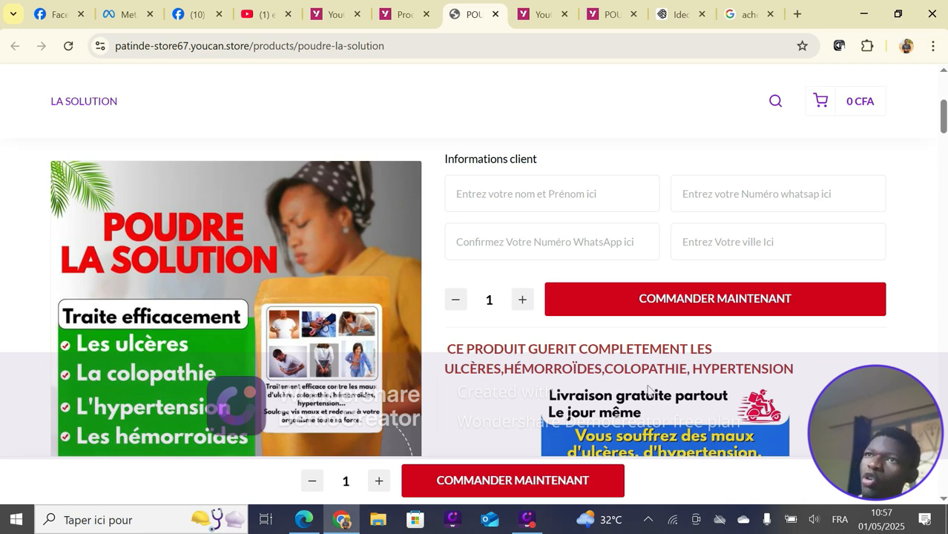
- Jump back to the order form, then return to Facebook's managed Pages list
scroll(648, 391, down, 10)
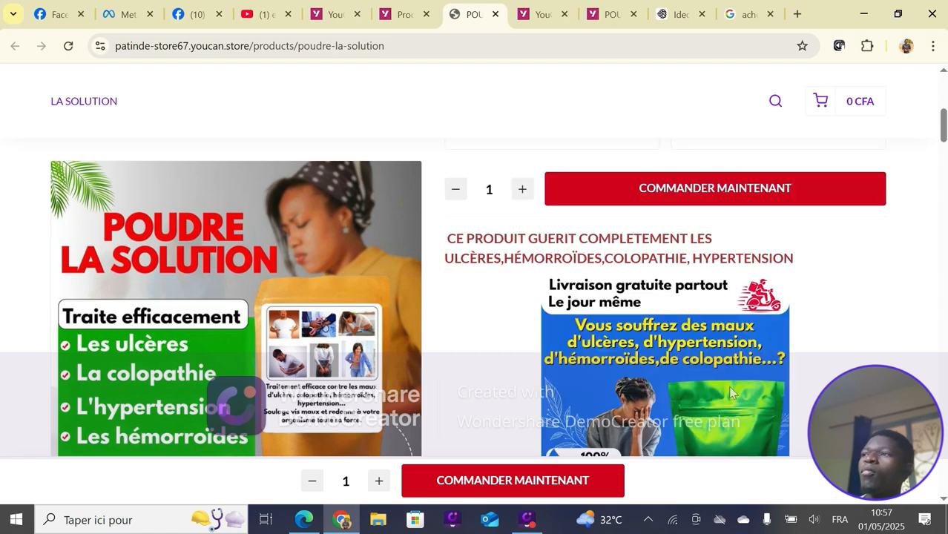
scroll(683, 343, down, 10)
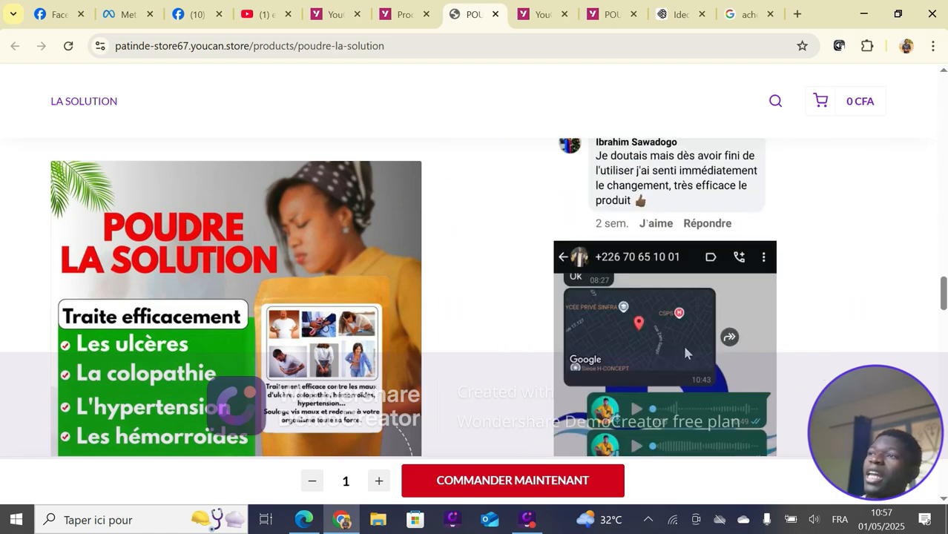
scroll(666, 277, down, 8)
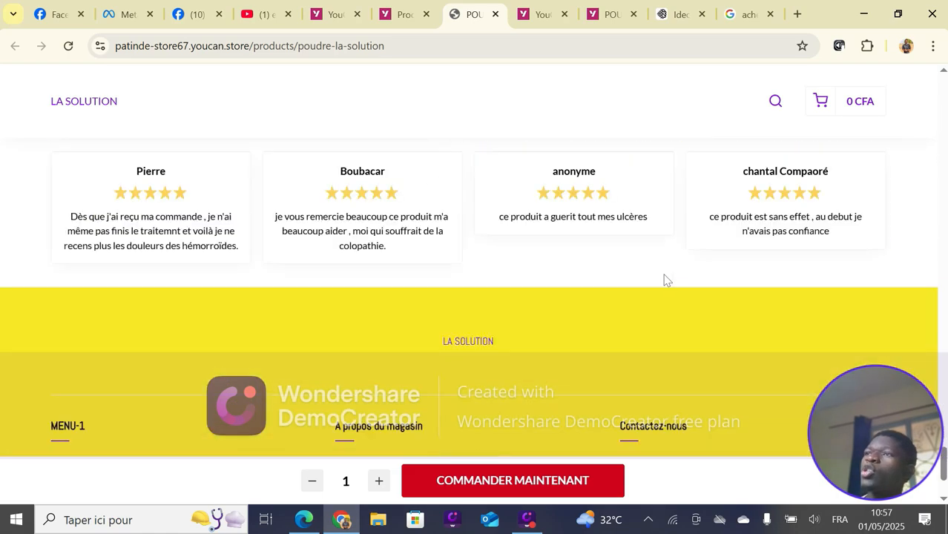
scroll(662, 277, up, 7)
click(564, 488)
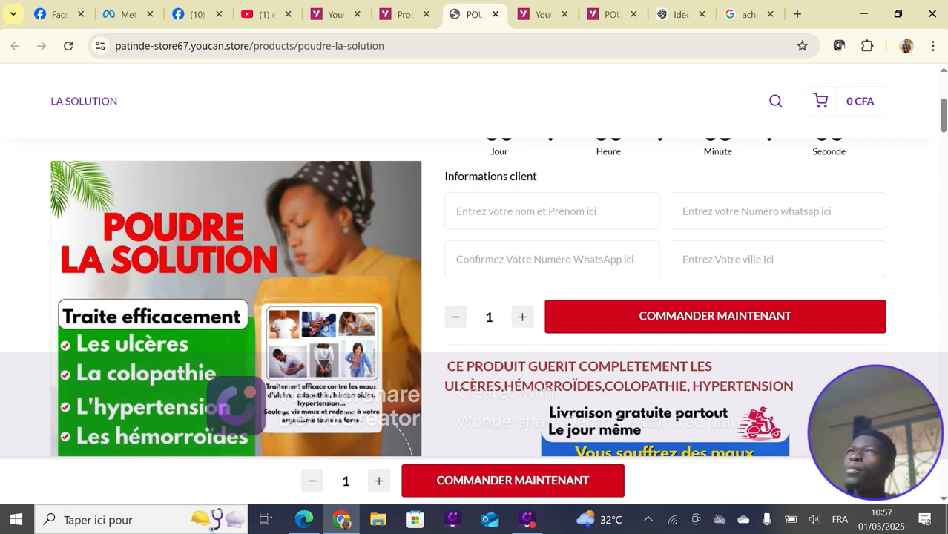
click(190, 16)
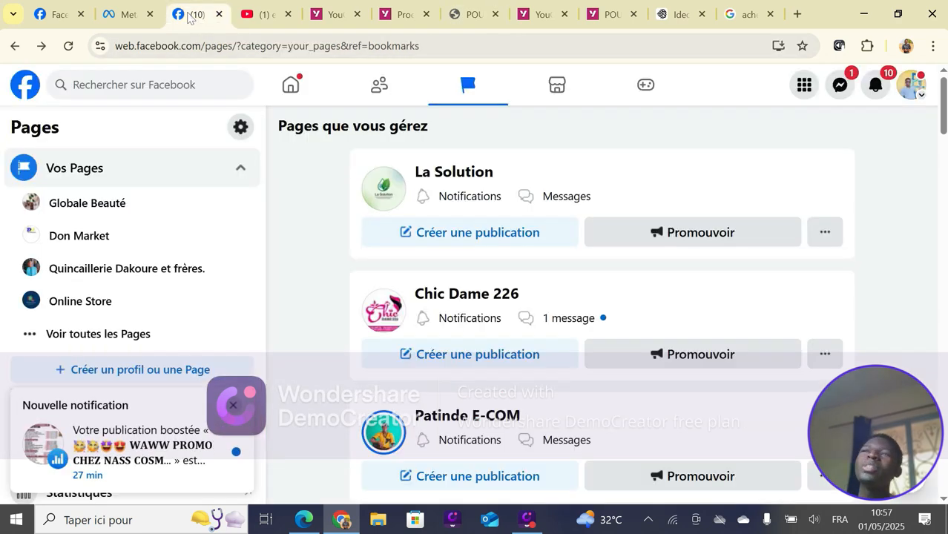
- From the Facebook home feed sidebar, open Gestionnaire de publicités
click(290, 88)
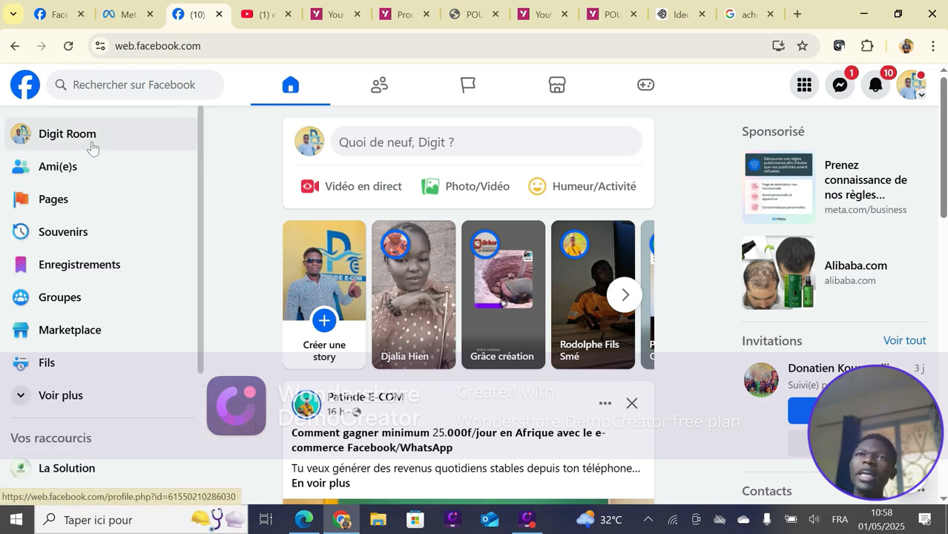
scroll(95, 223, down, 2)
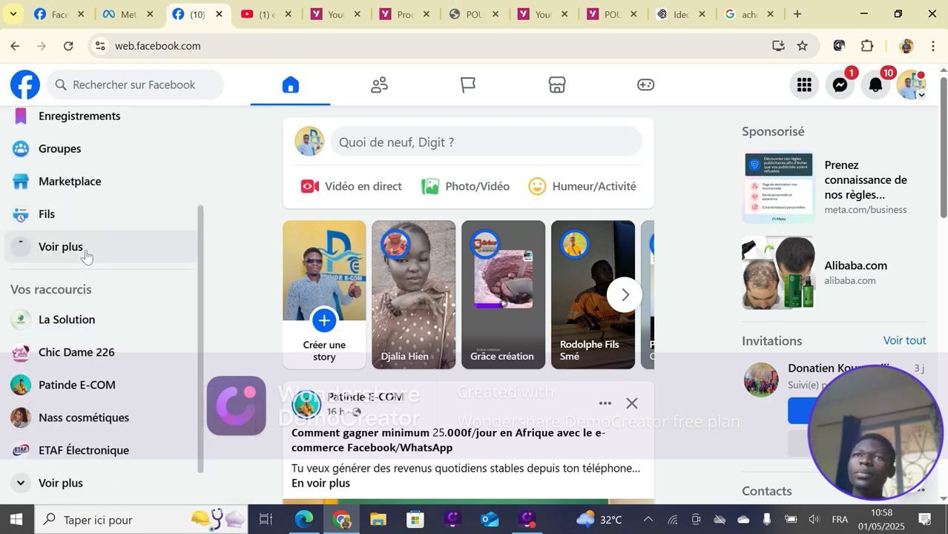
scroll(160, 173, down, 3)
scroll(160, 174, down, 1)
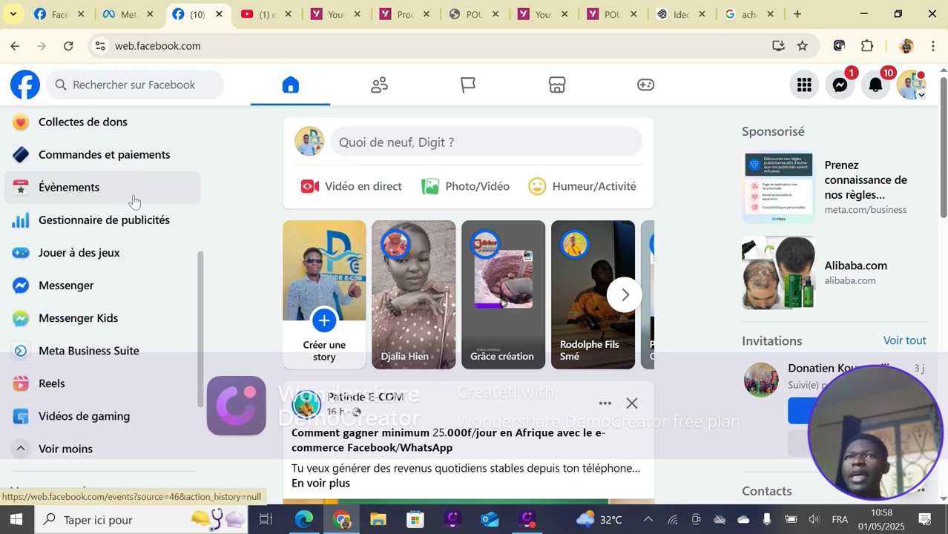
click(111, 221)
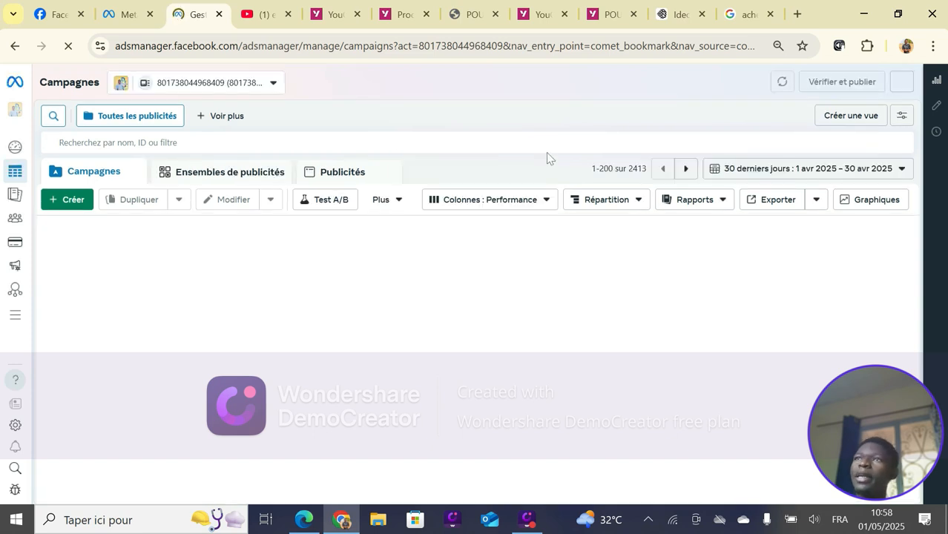
- Pick the FAX ad account under the Fax Prono portfolio from the account selector
click(219, 84)
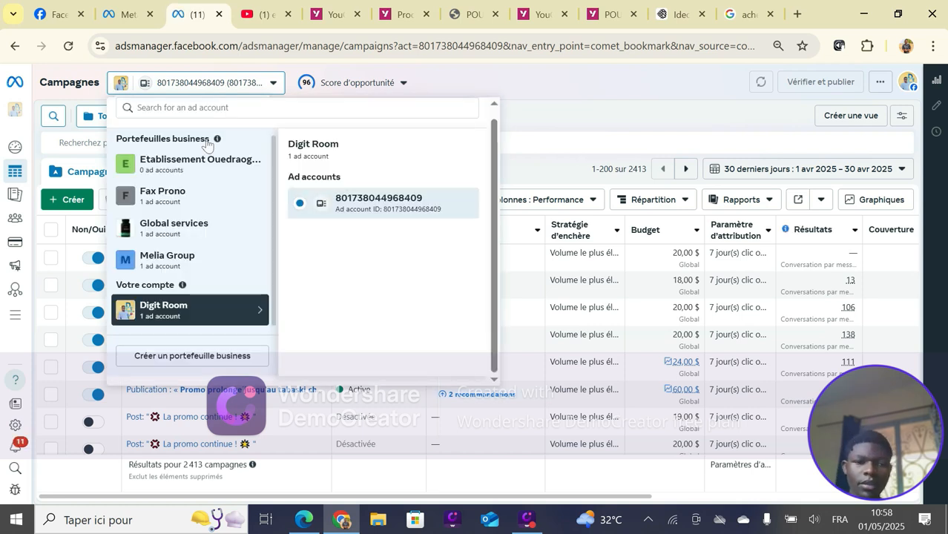
mouse_move(167, 200)
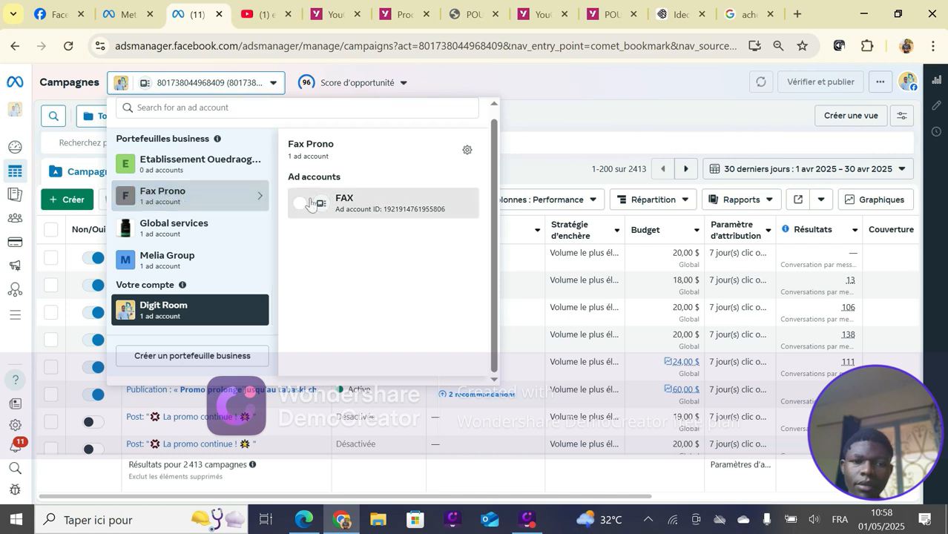
click(334, 203)
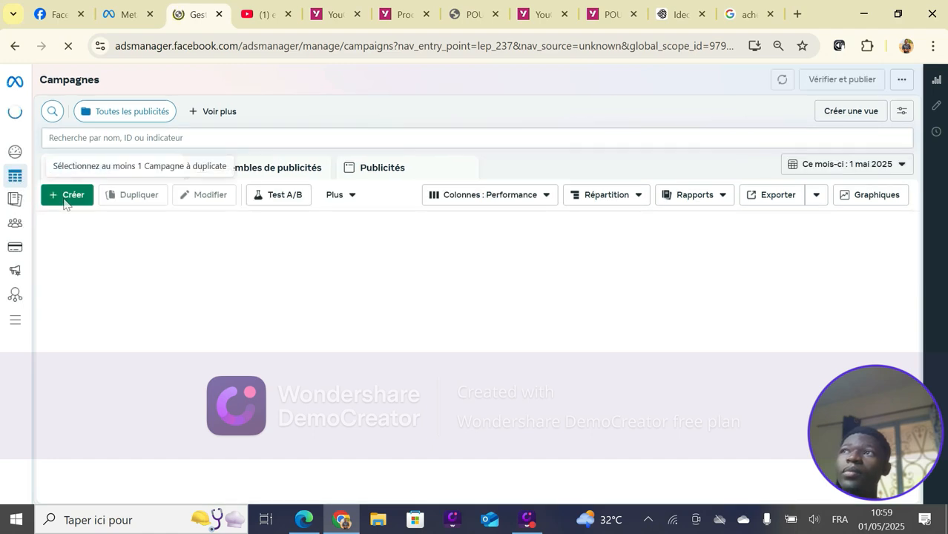
- Launch the campaign creation assistant with + Créer on the FAX account's campaigns list
click(71, 196)
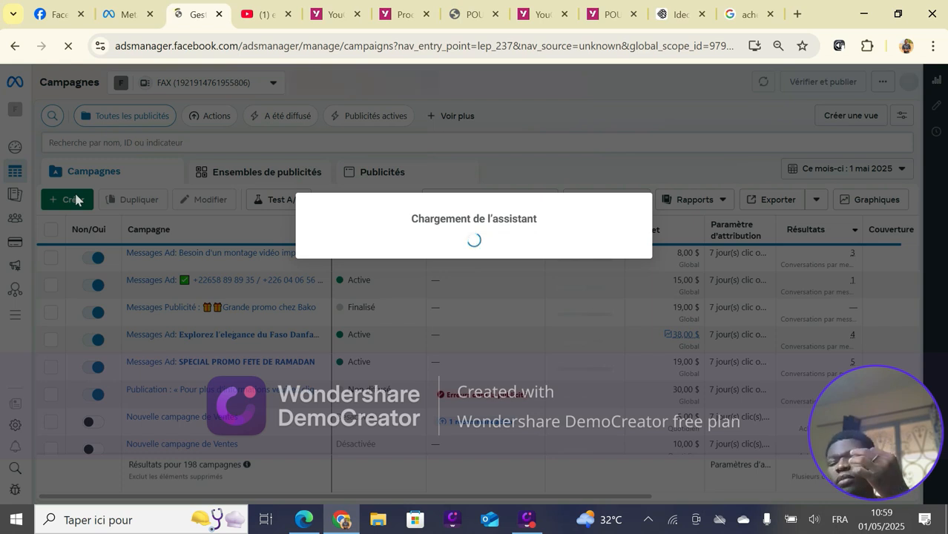
- Close the leftover Google search and YouTube browser tabs
click(771, 14)
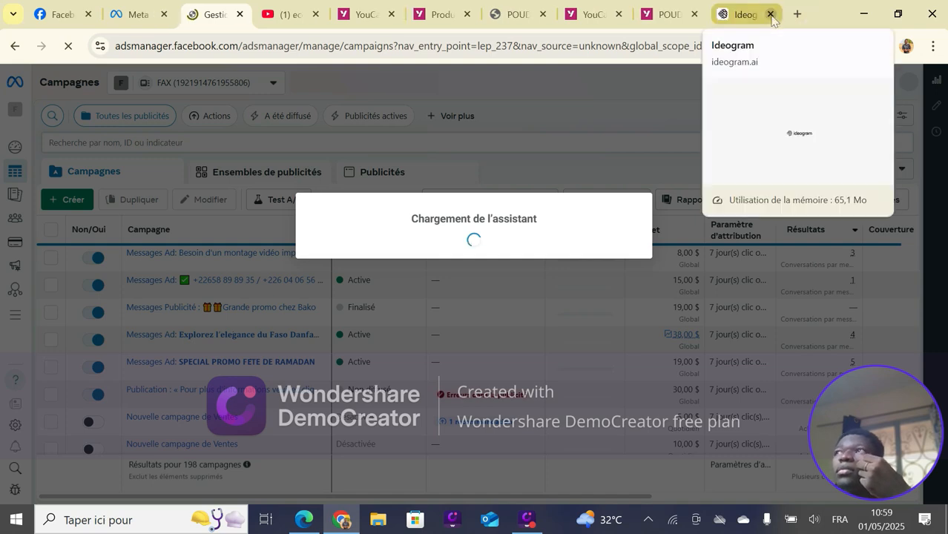
click(770, 14)
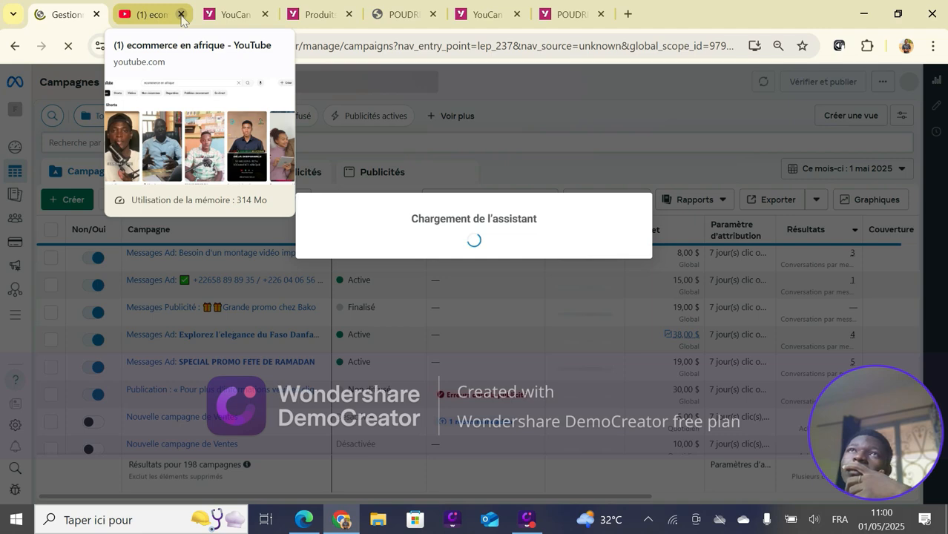
click(182, 14)
click(181, 14)
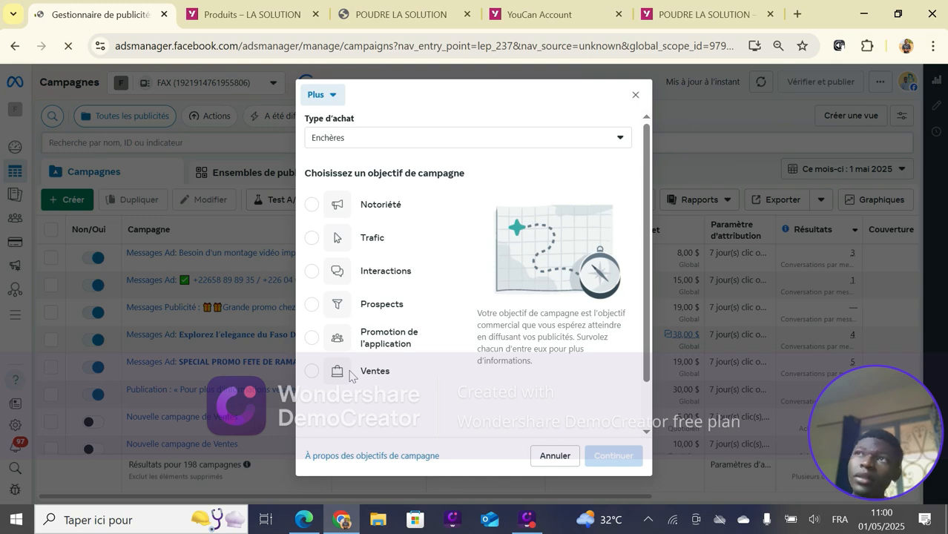
- Create a manual campaign draft with the Ventes objective
click(352, 373)
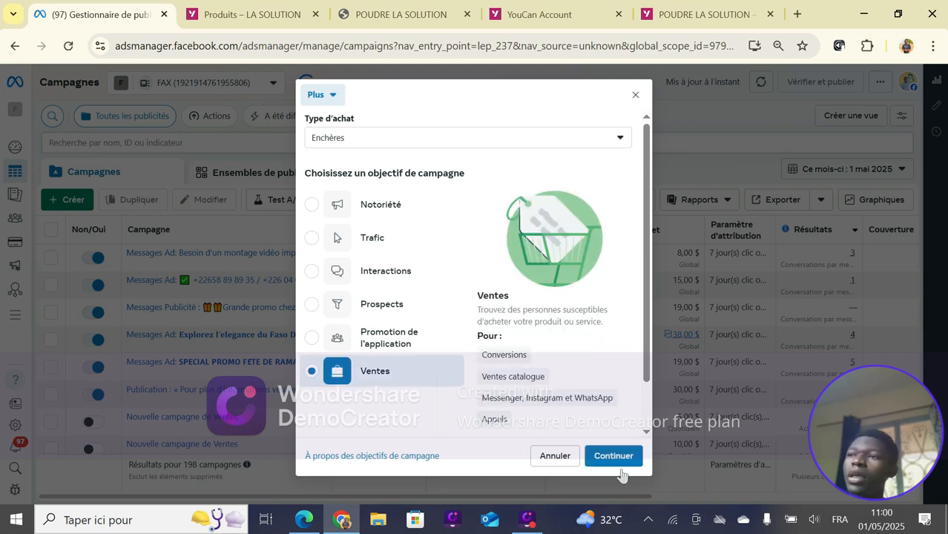
click(616, 461)
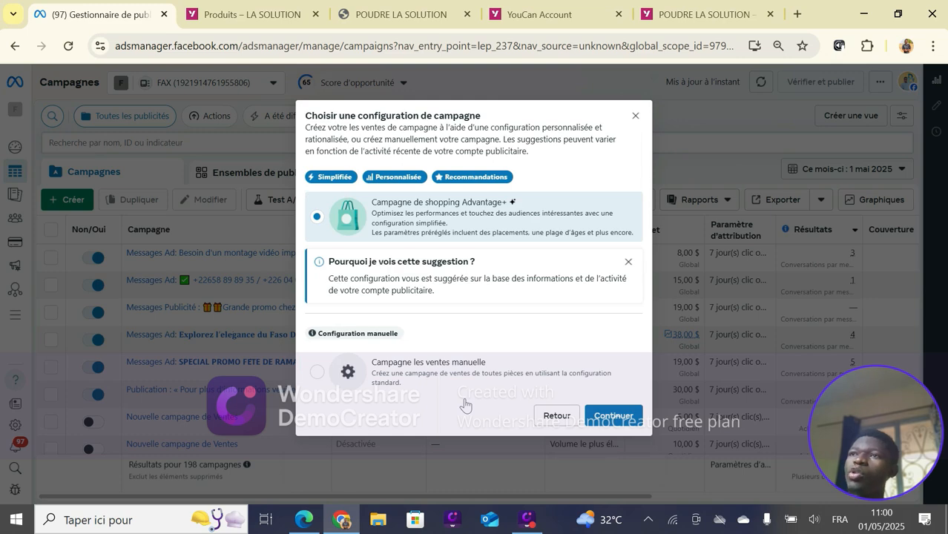
click(453, 373)
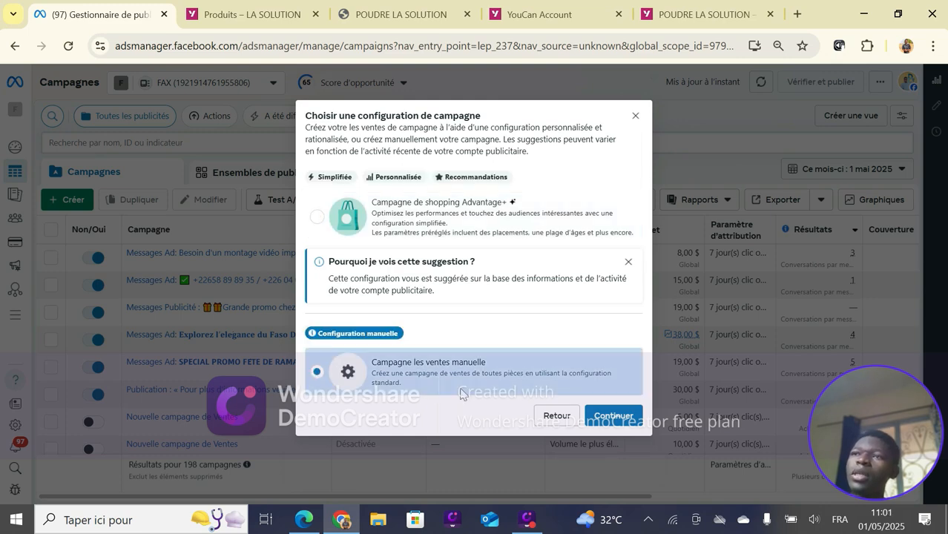
click(609, 420)
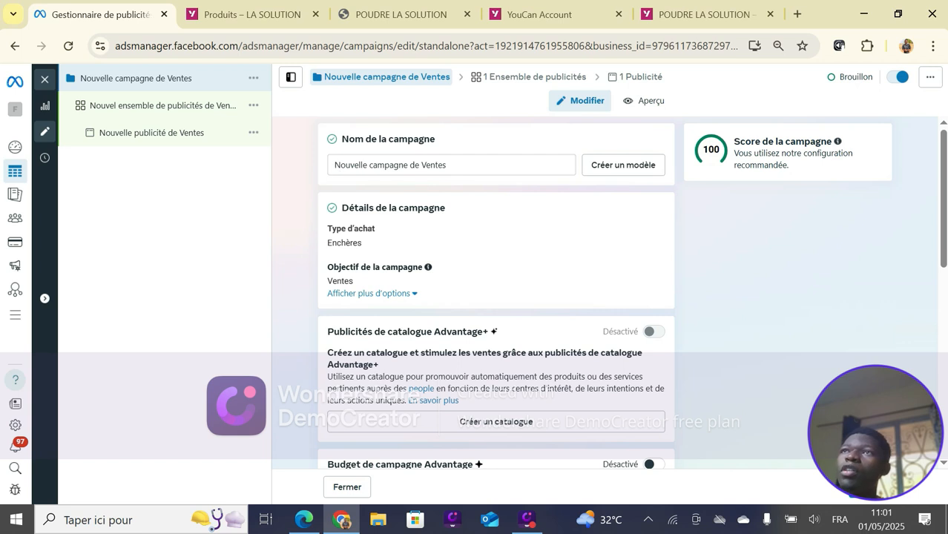
- Rename the campaign to 'CAMPAGNE LA SOLUTION'
drag(333, 165, 449, 166)
key(BackSpace)
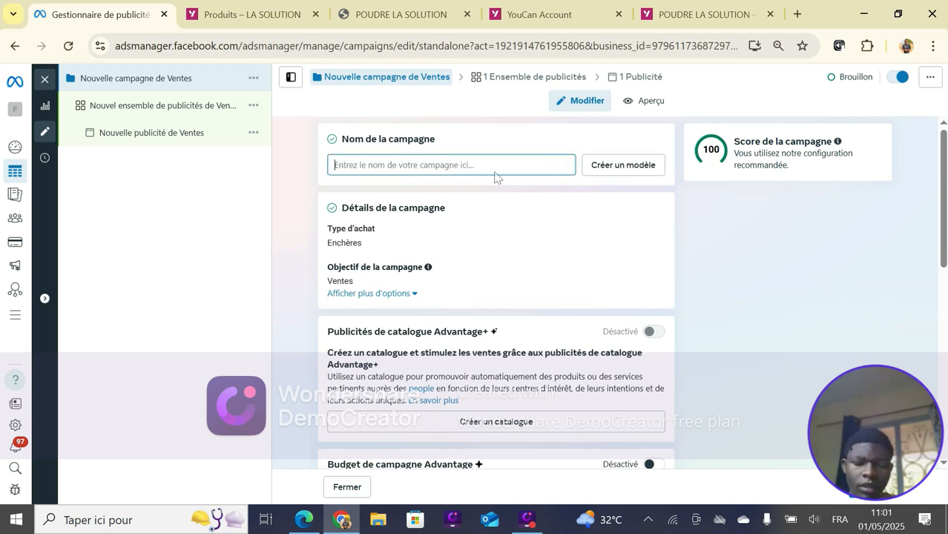
text(CA)
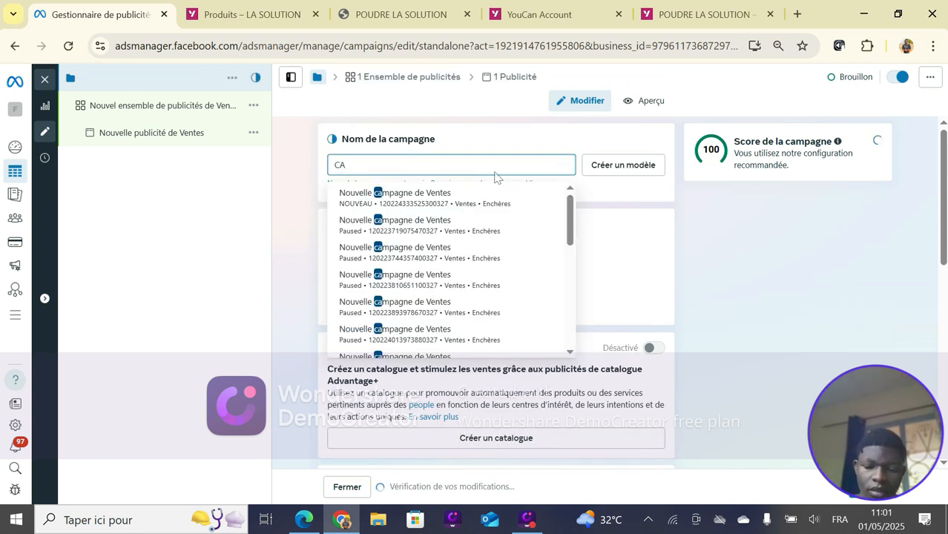
text(MPAGNE)
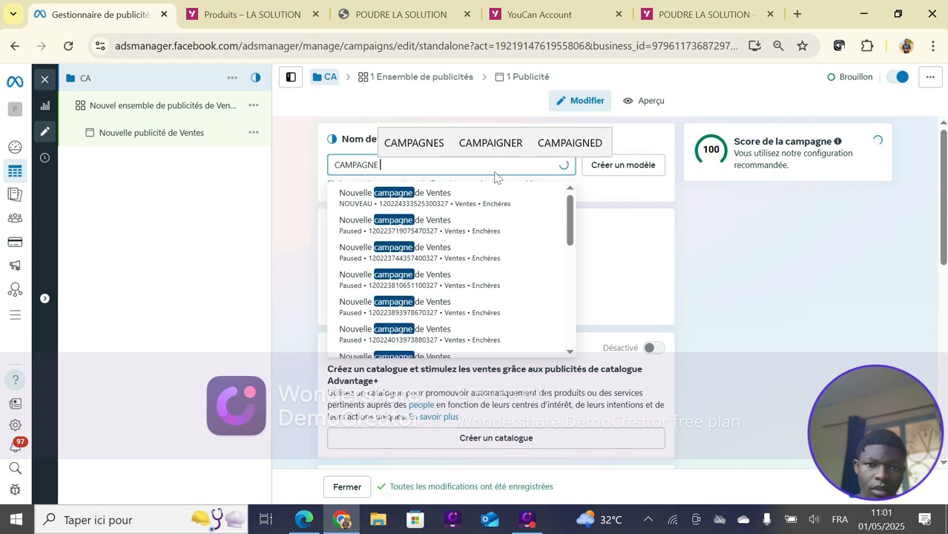
text( LA SO)
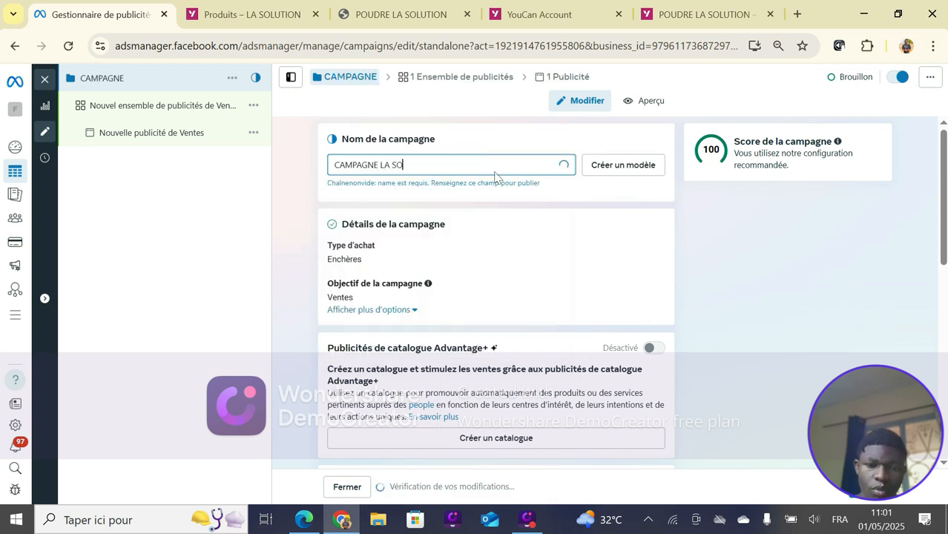
text(LU)
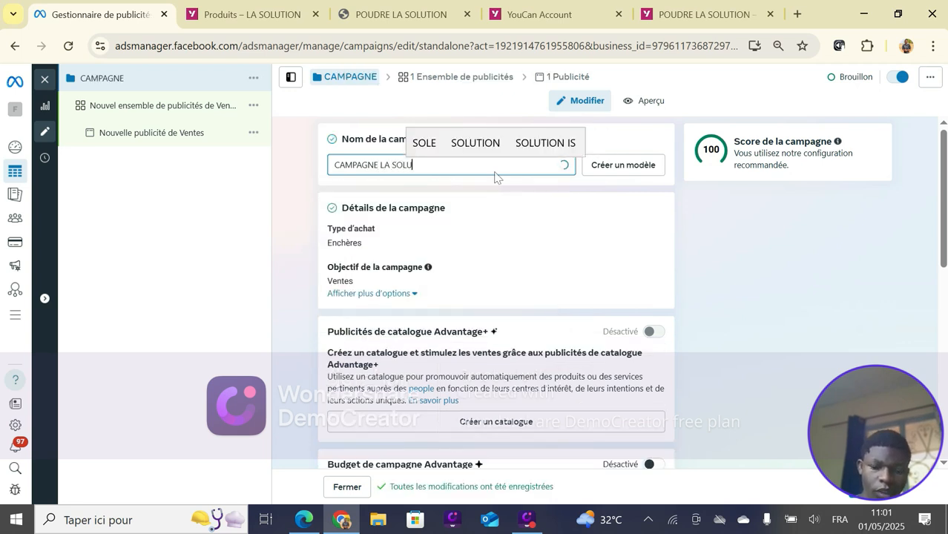
text(TION)
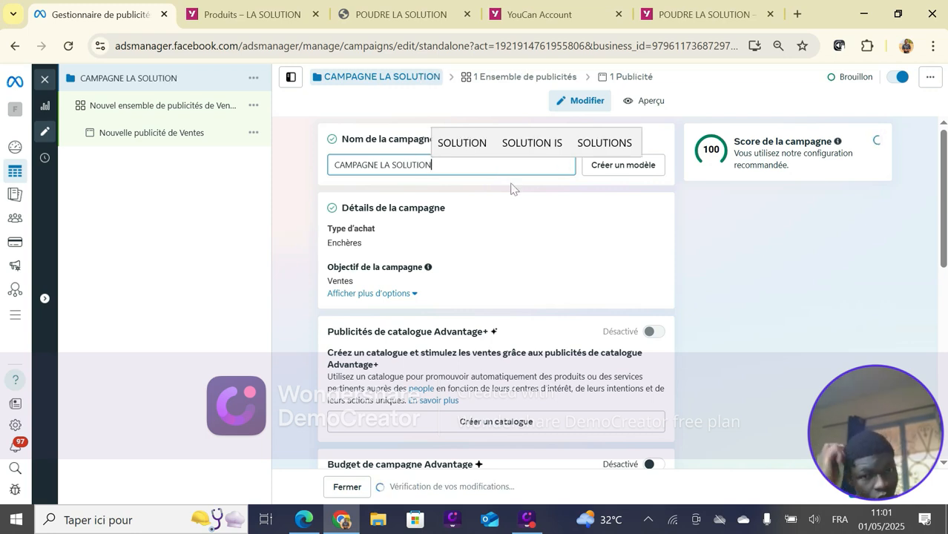
scroll(511, 222, down, 2)
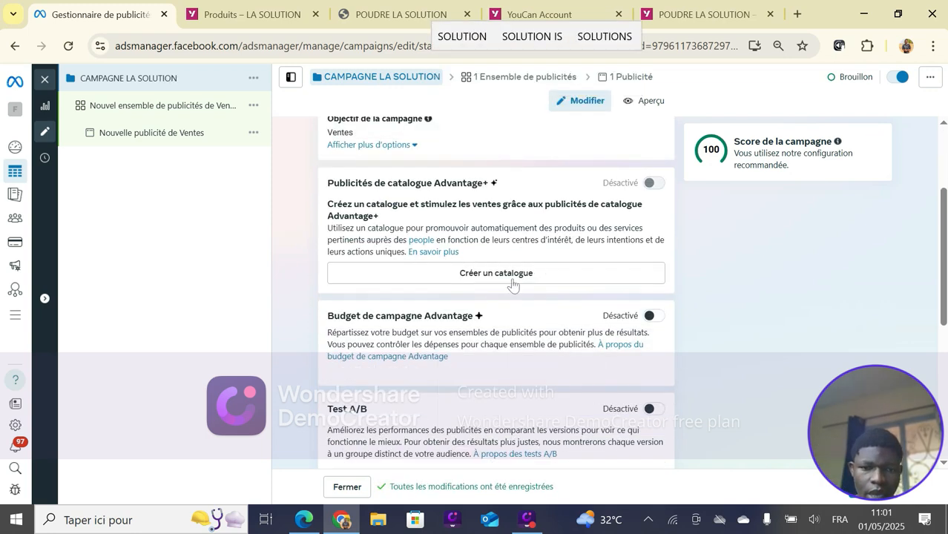
- Turn on Advantage campaign budget at 7,00 $ daily, then open the ad set
click(655, 316)
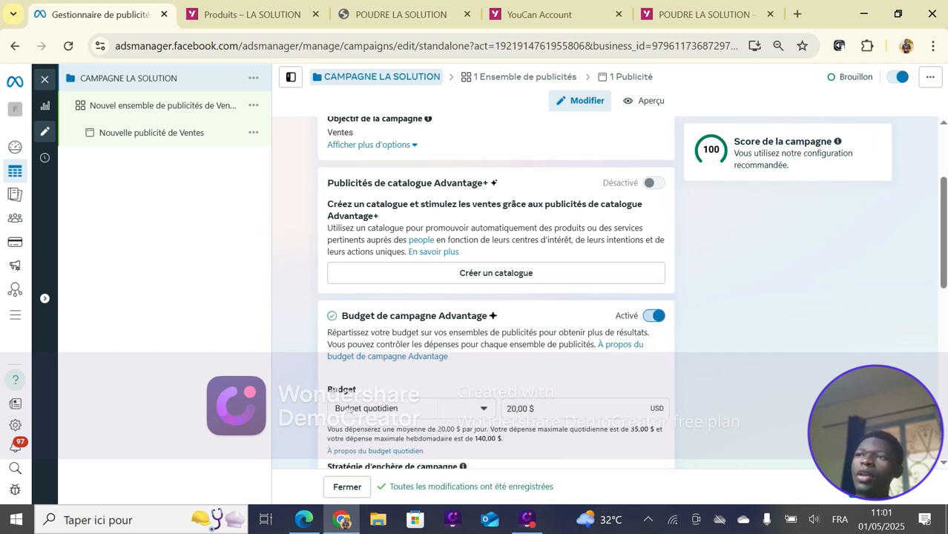
click(529, 408)
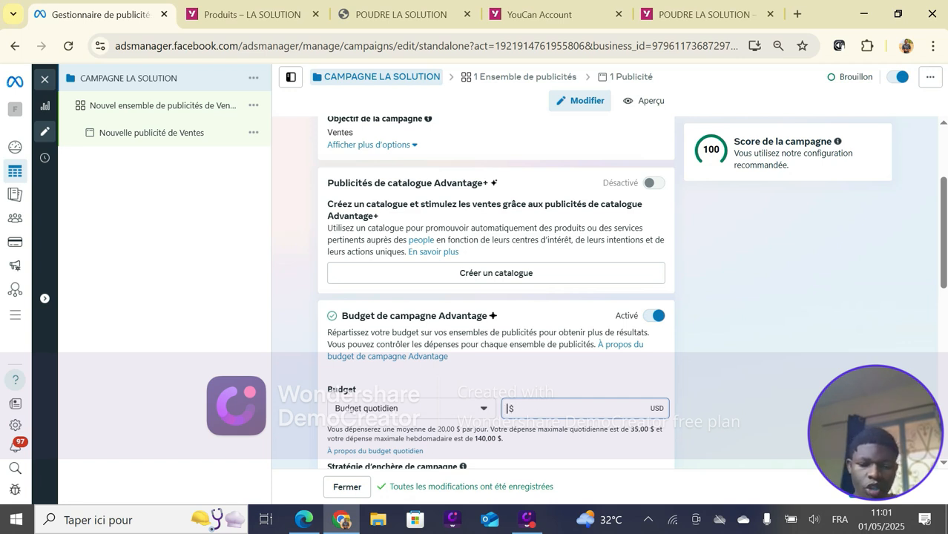
click(596, 393)
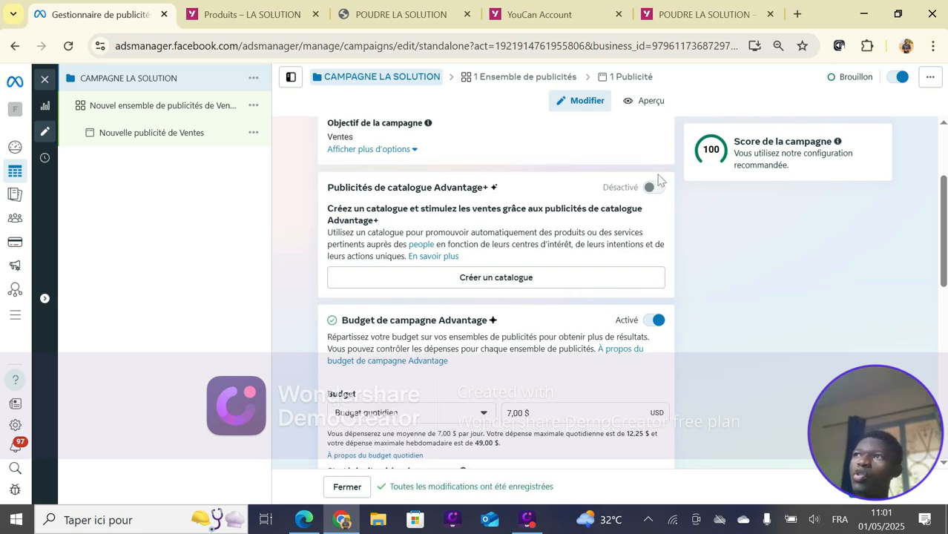
scroll(658, 186, up, 2)
scroll(660, 189, down, 9)
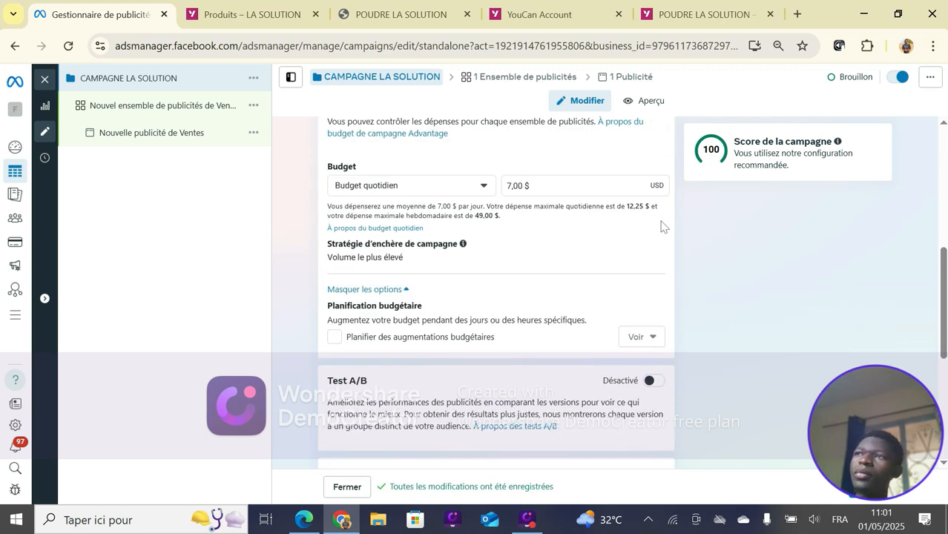
scroll(567, 238, down, 1)
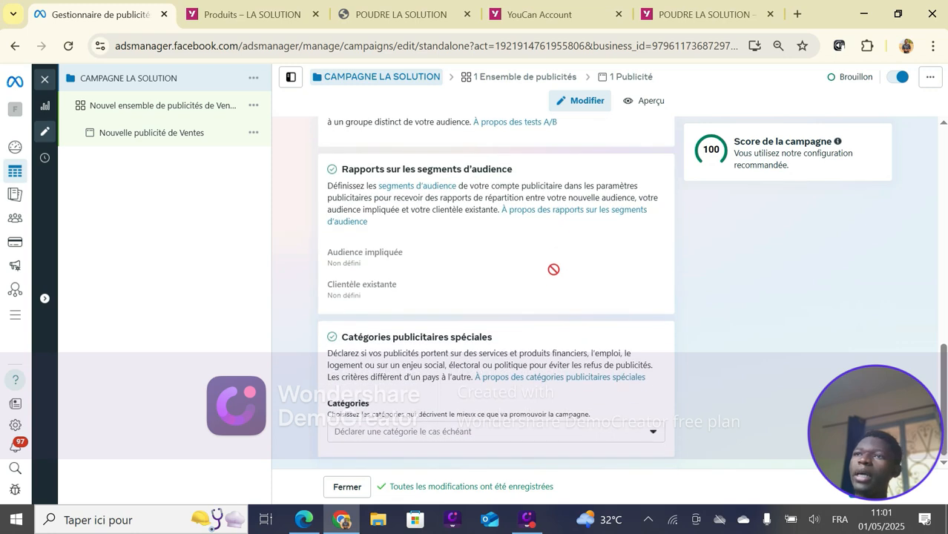
scroll(657, 341, up, 10)
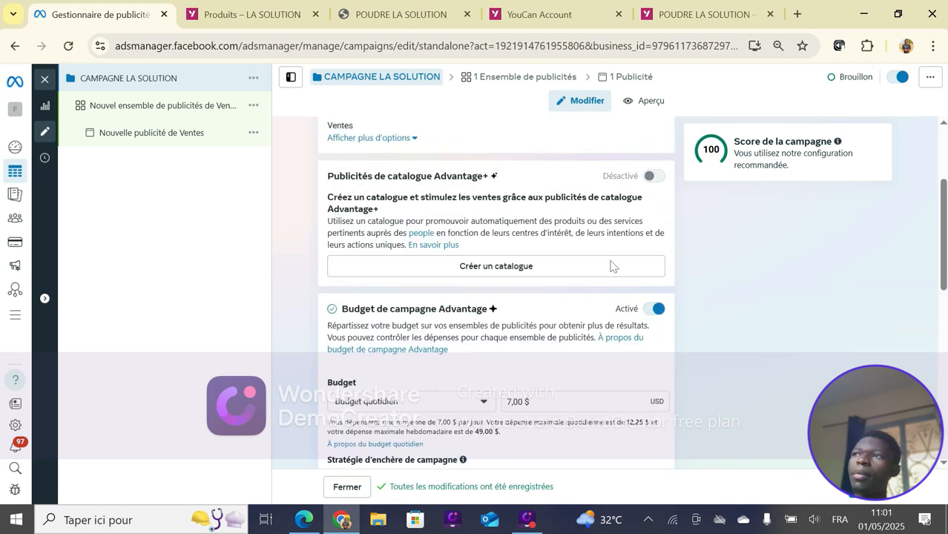
click(206, 107)
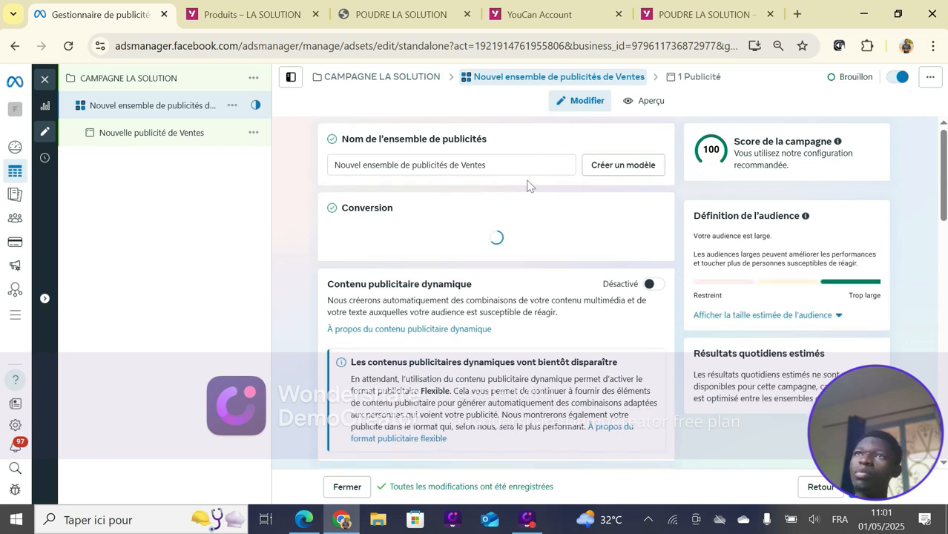
- Use the pixel mardi dataset and set the conversion location to Site Web
scroll(527, 185, down, 5)
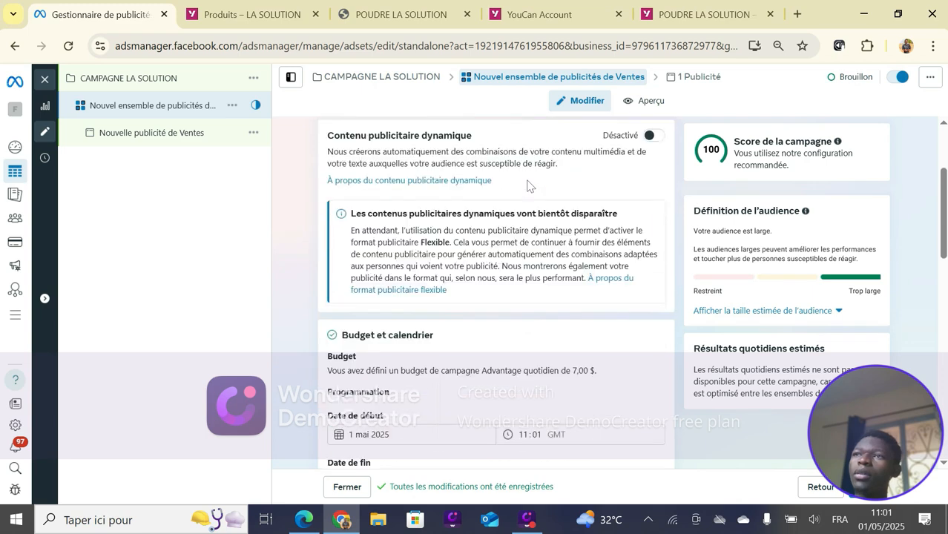
scroll(542, 189, up, 4)
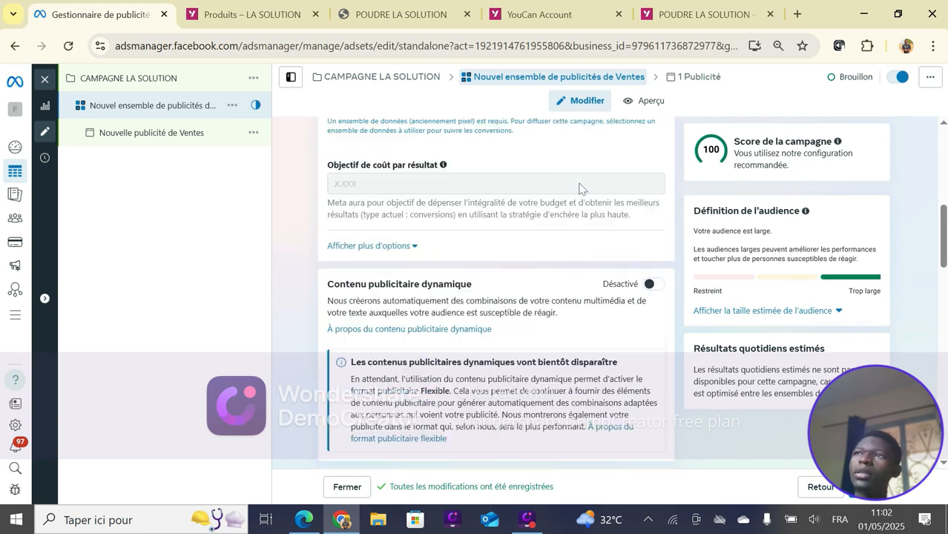
scroll(579, 187, up, 5)
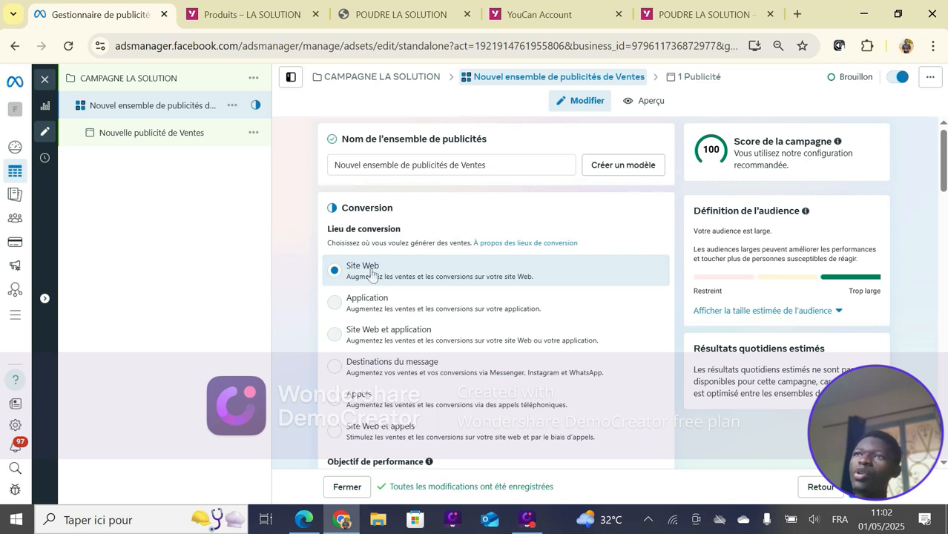
scroll(386, 260, down, 1)
scroll(408, 244, down, 1)
scroll(407, 280, down, 2)
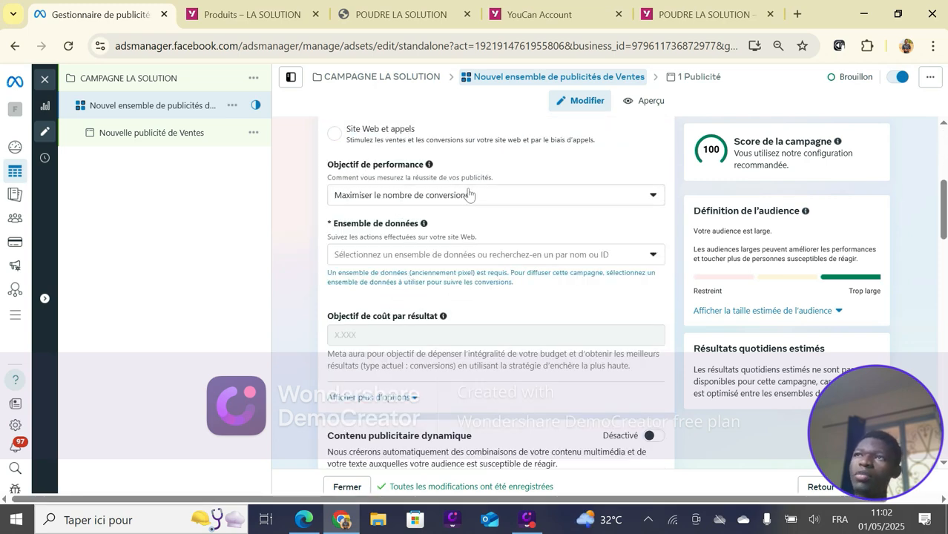
click(417, 255)
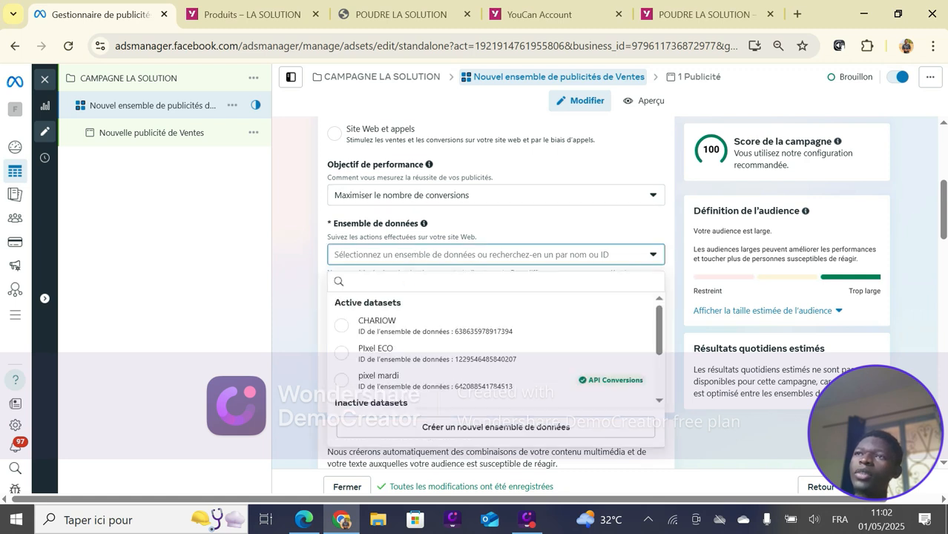
click(385, 379)
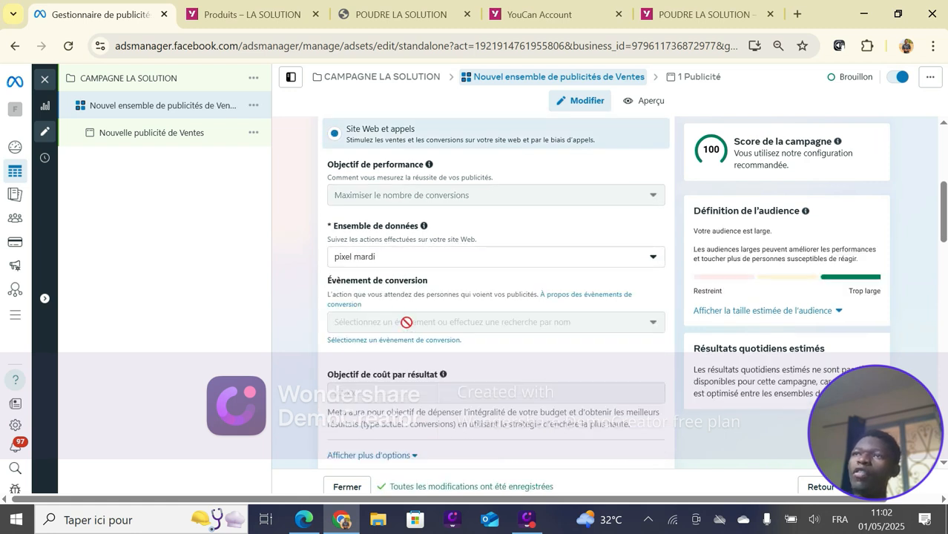
mouse_move(408, 324)
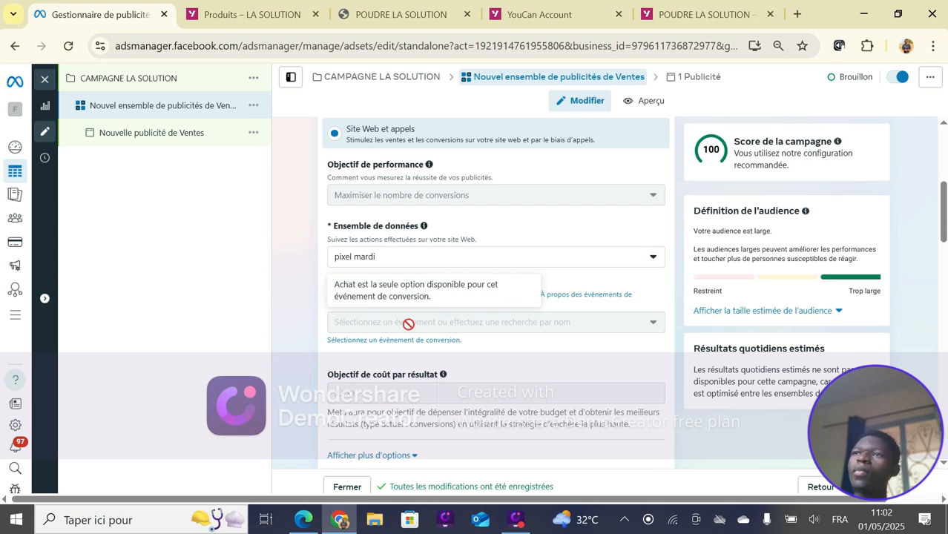
scroll(460, 256, up, 4)
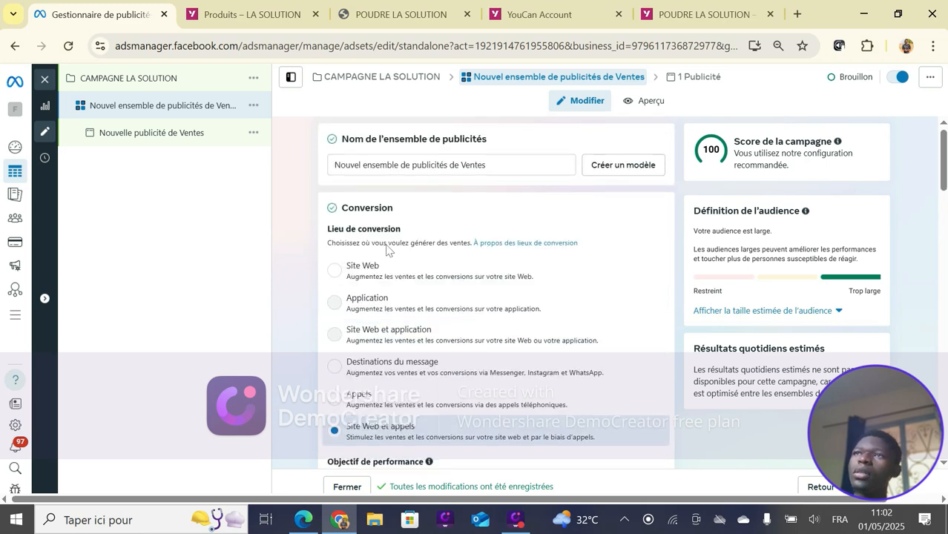
click(422, 276)
scroll(421, 267, down, 4)
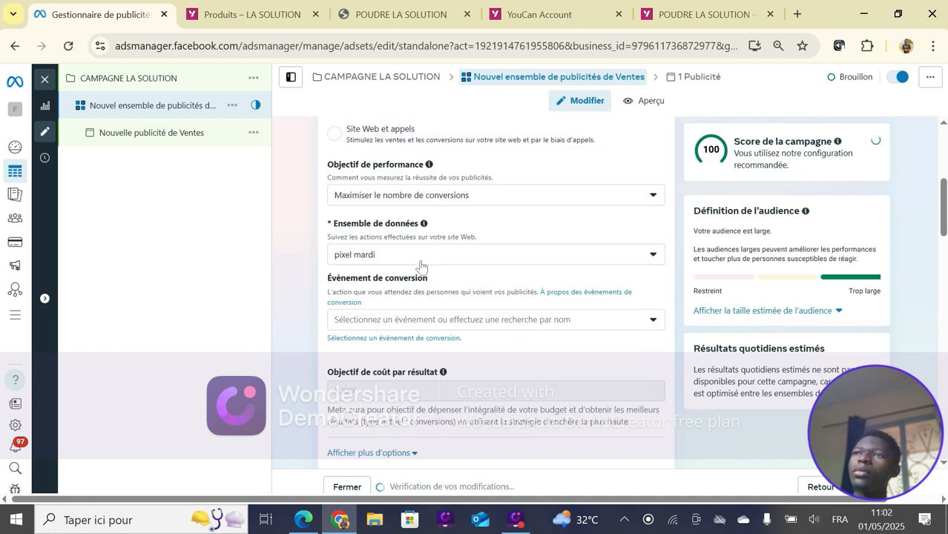
- Optimise the ad set for the Achat conversion event
click(428, 322)
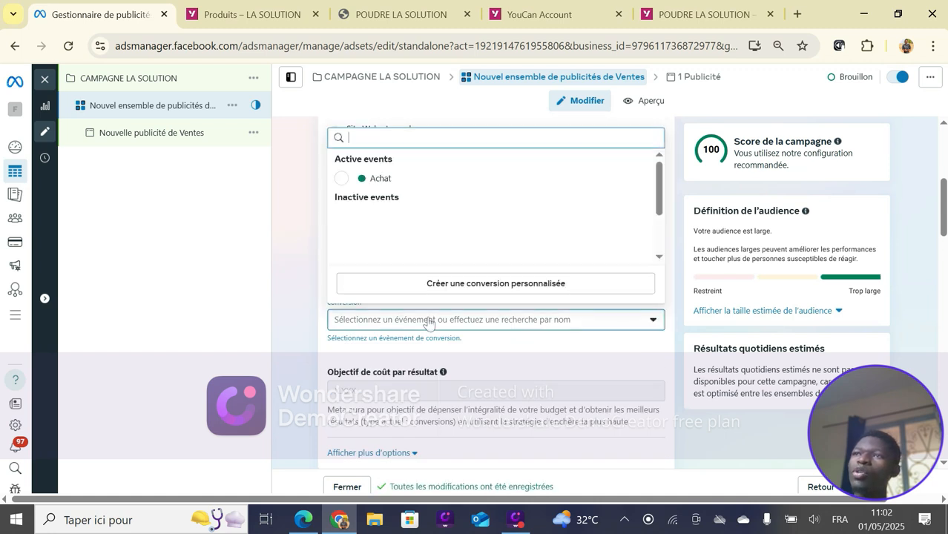
click(392, 183)
scroll(599, 250, up, 2)
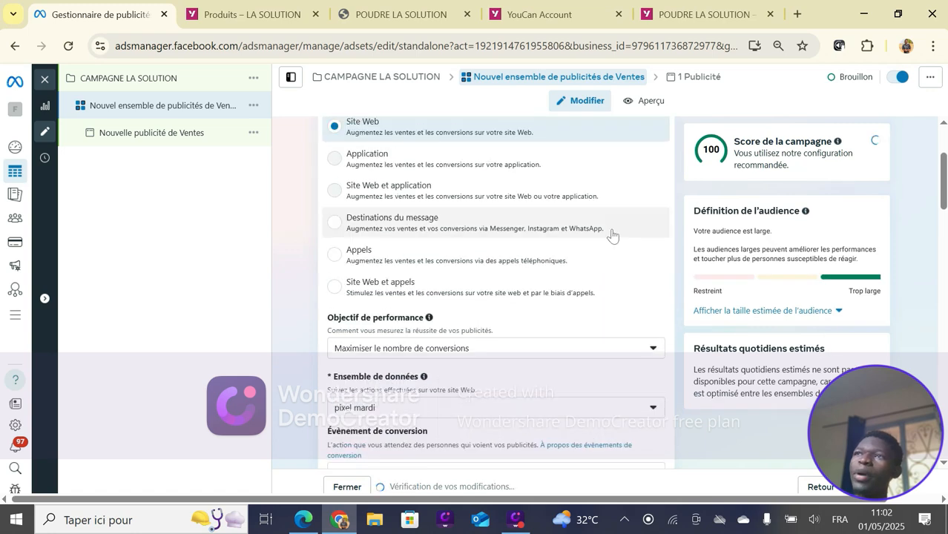
scroll(612, 236, up, 2)
scroll(613, 226, down, 4)
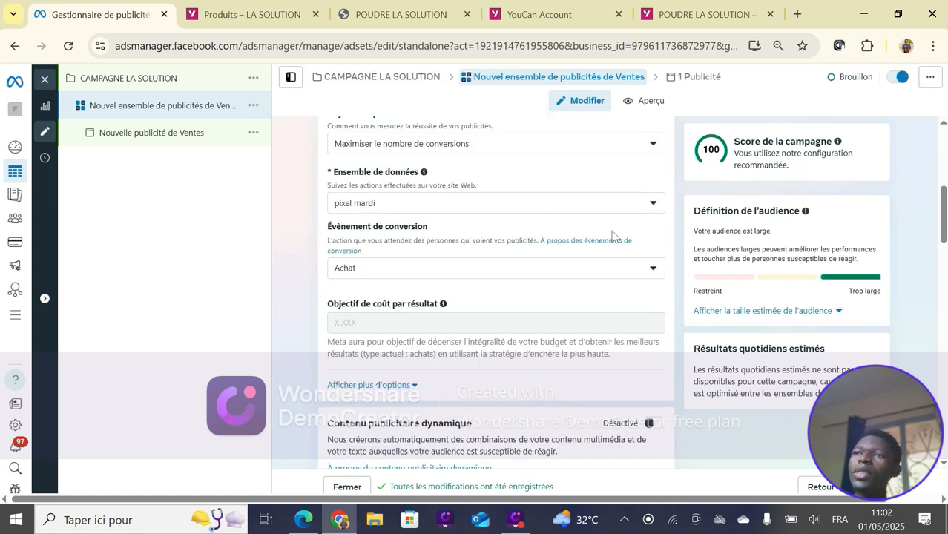
scroll(599, 241, down, 3)
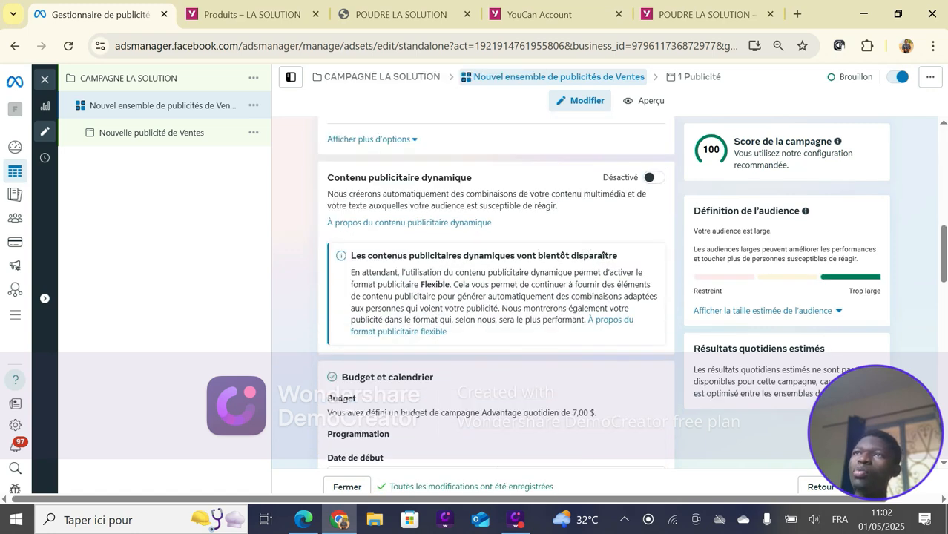
scroll(627, 185, down, 2)
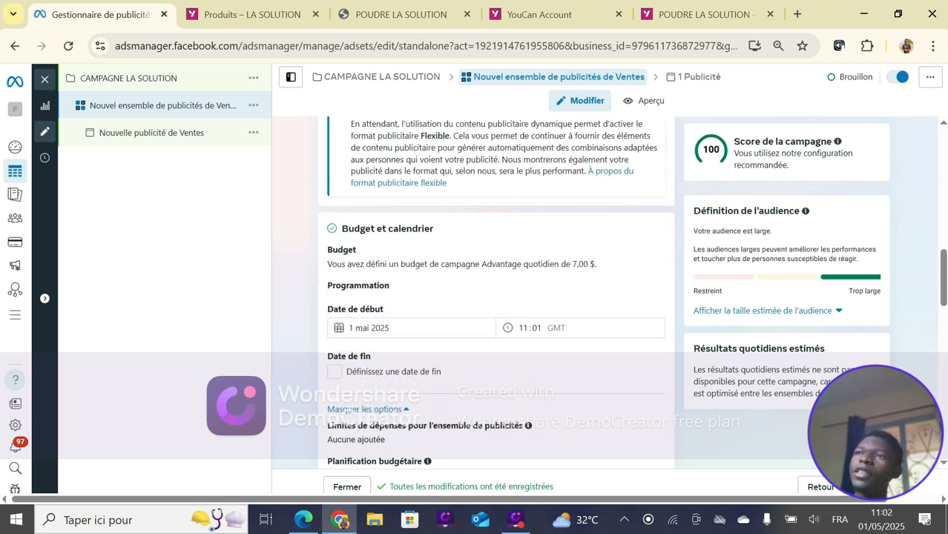
scroll(446, 329, down, 1)
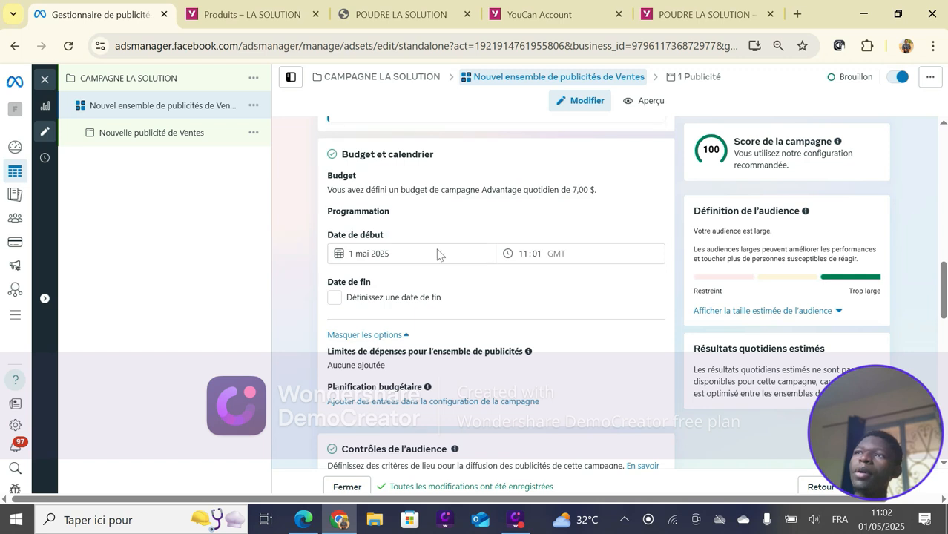
- Change the ad set start time to 11:30 on 1 May 2025
click(523, 254)
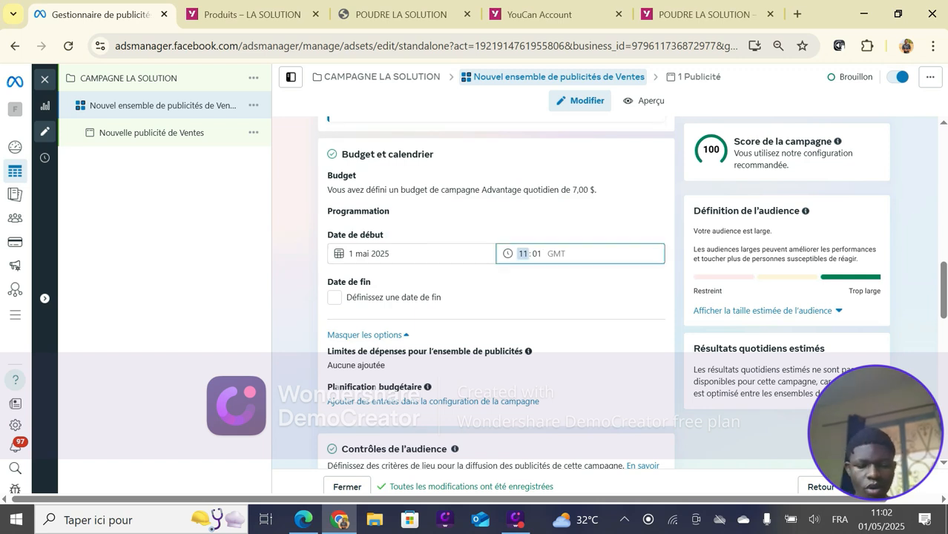
click(536, 254)
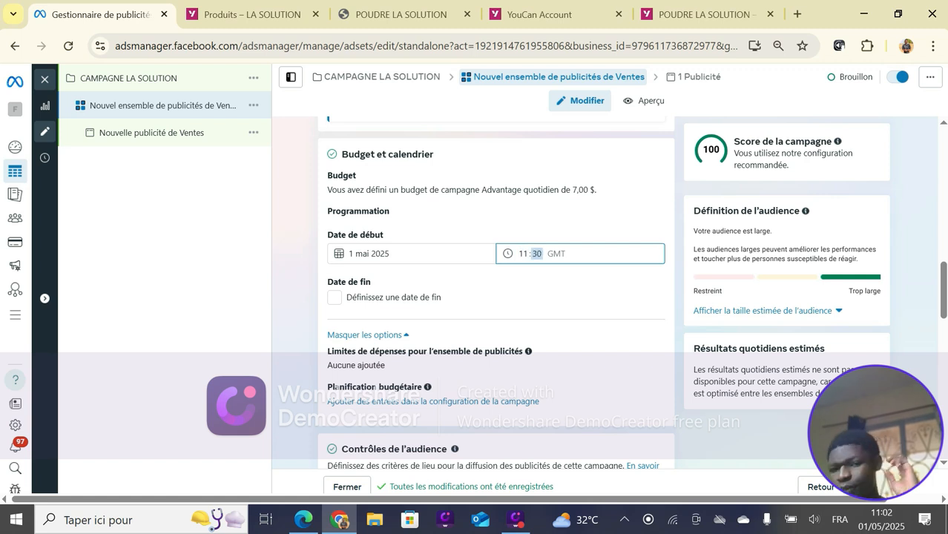
click(595, 288)
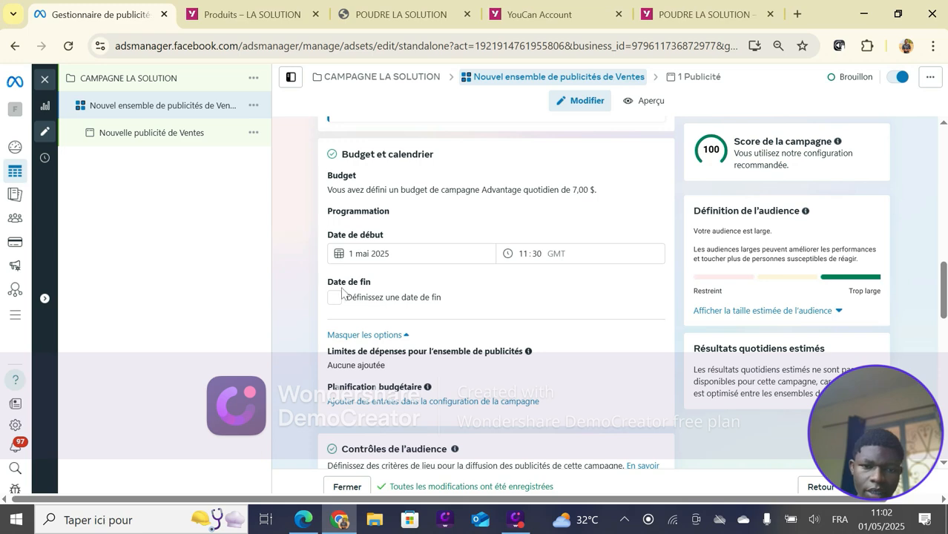
scroll(342, 292, down, 4)
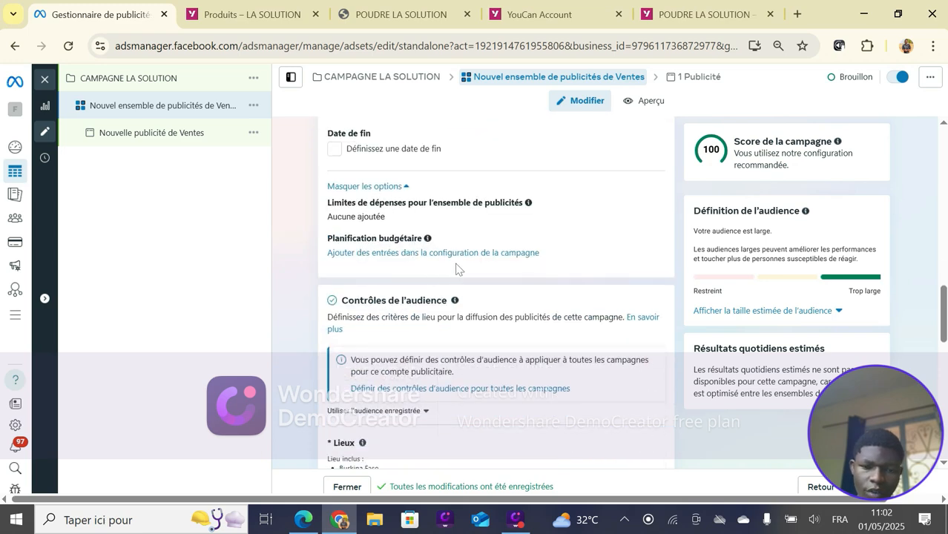
scroll(482, 264, up, 10)
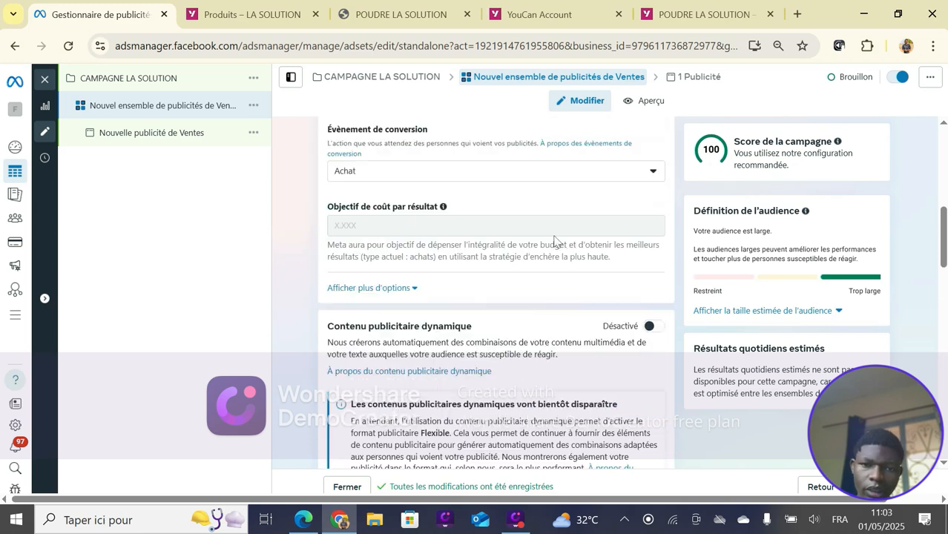
scroll(627, 216, up, 2)
scroll(620, 266, down, 9)
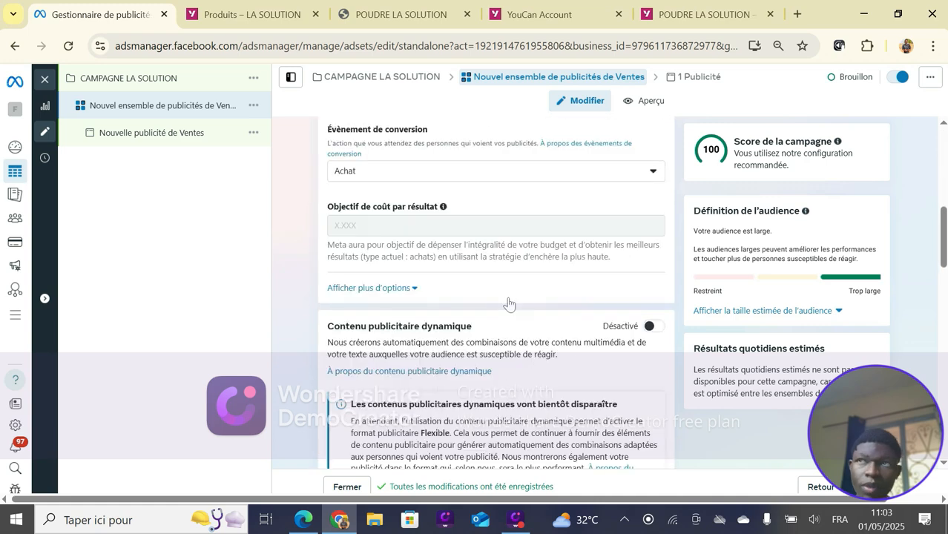
scroll(475, 290, down, 5)
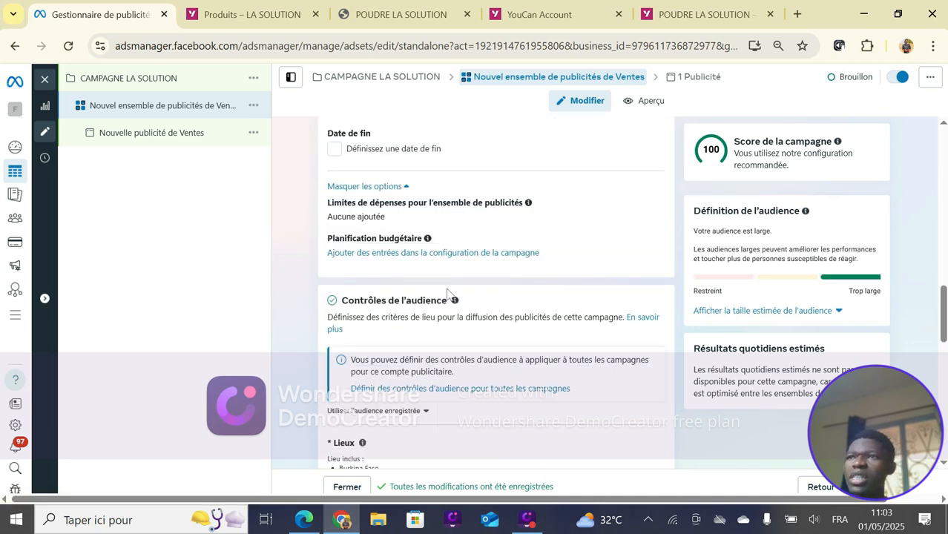
scroll(449, 293, down, 2)
scroll(446, 295, down, 2)
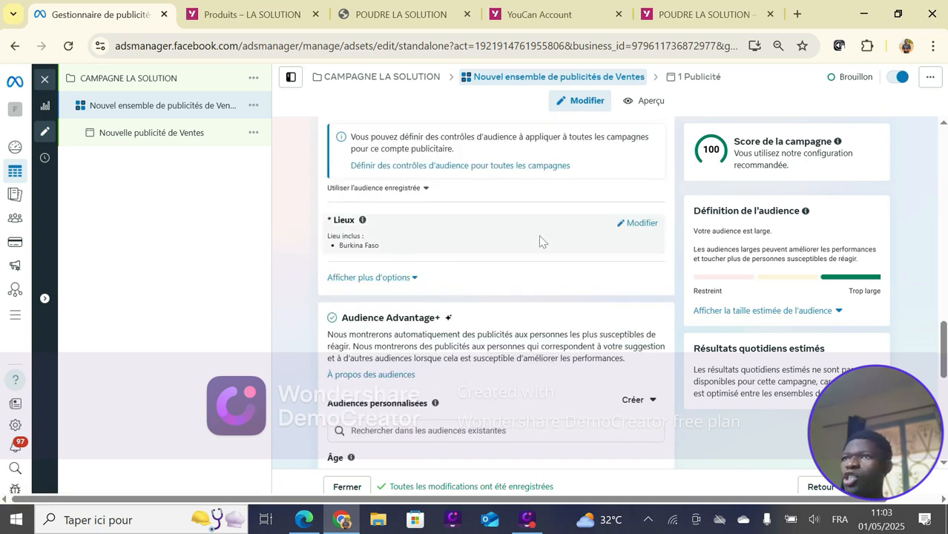
scroll(541, 241, down, 2)
scroll(448, 296, down, 10)
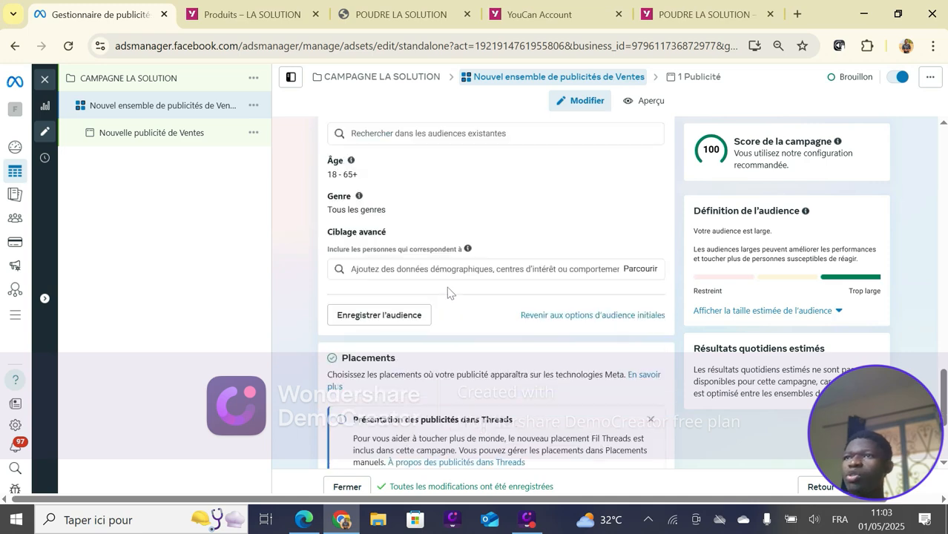
scroll(445, 297, down, 1)
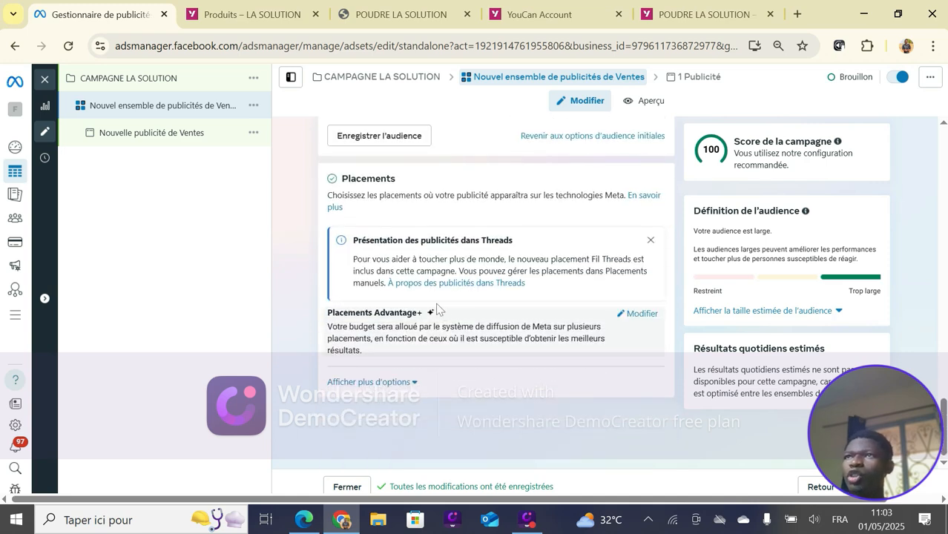
scroll(440, 275, up, 4)
scroll(444, 298, down, 4)
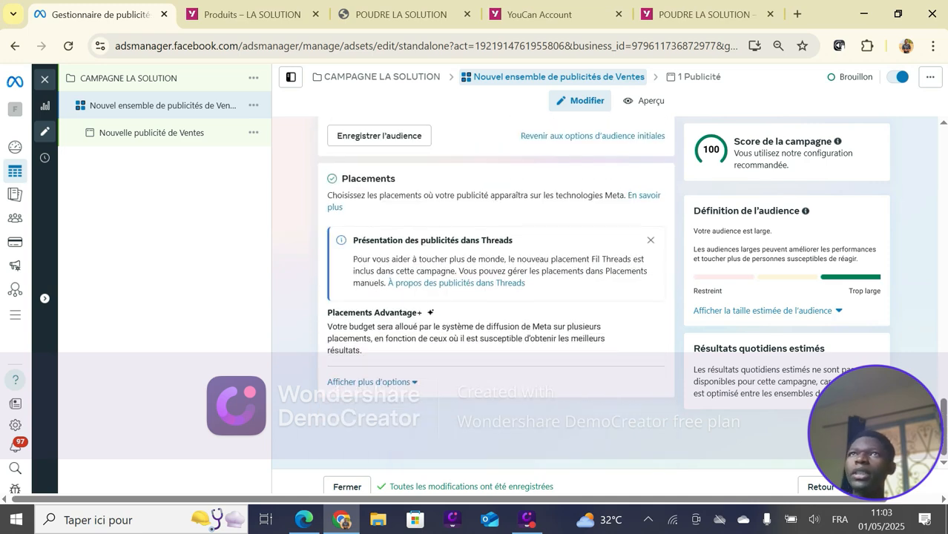
- Set the Nouvelle publicité de Ventes ad to Utiliser un contenu existant and select the source URL field
click(169, 138)
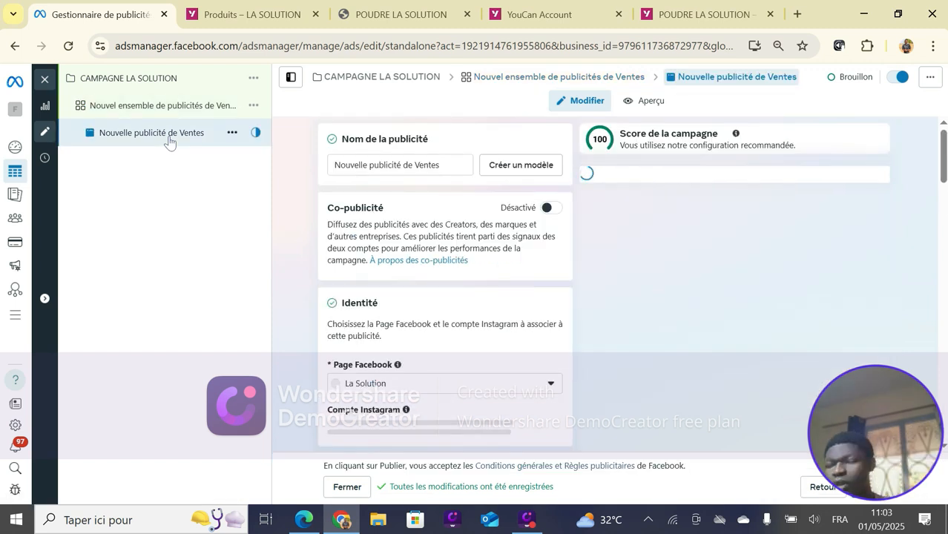
scroll(490, 213, down, 1)
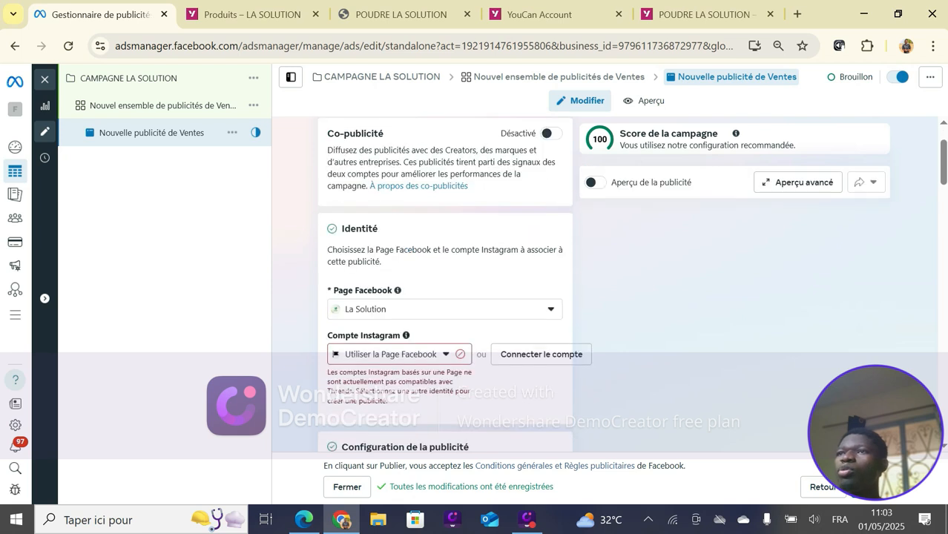
scroll(406, 328, down, 2)
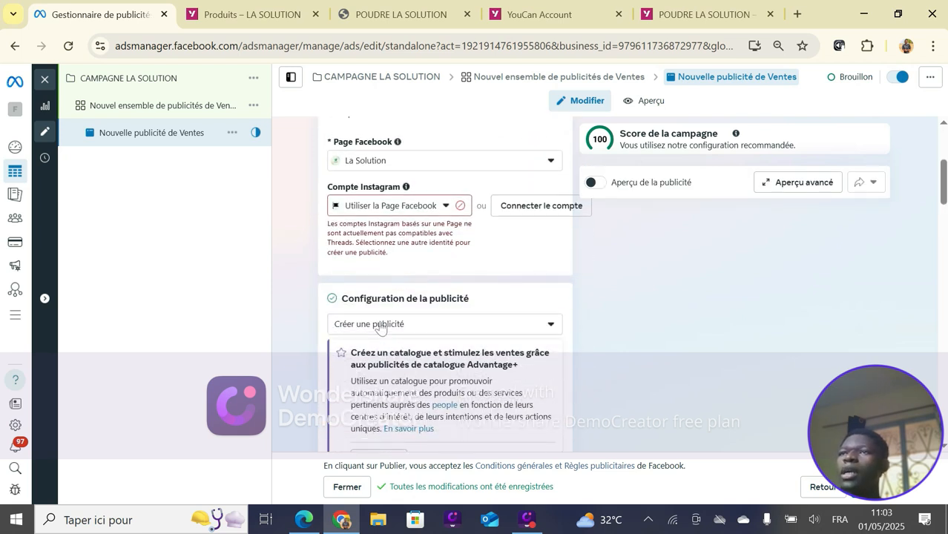
click(379, 328)
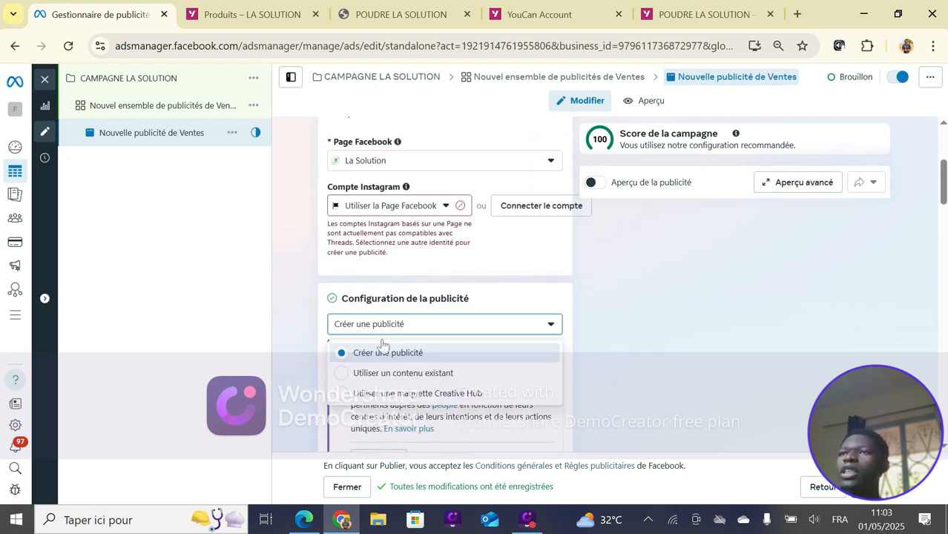
click(385, 378)
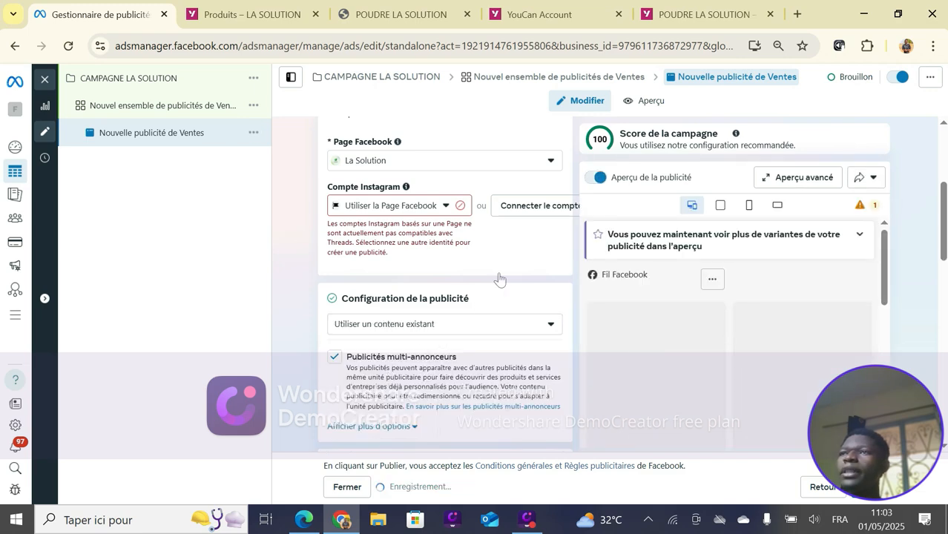
scroll(509, 262, down, 1)
scroll(510, 262, down, 3)
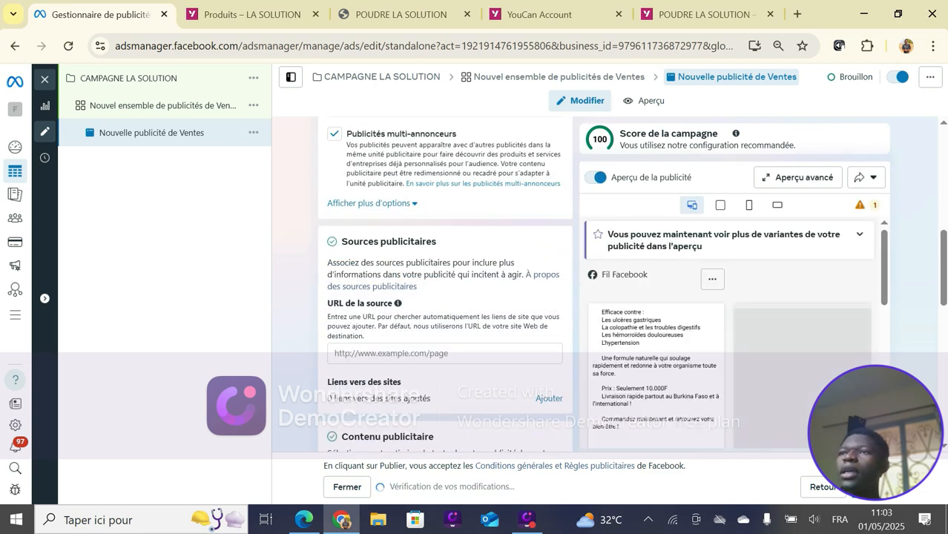
click(445, 354)
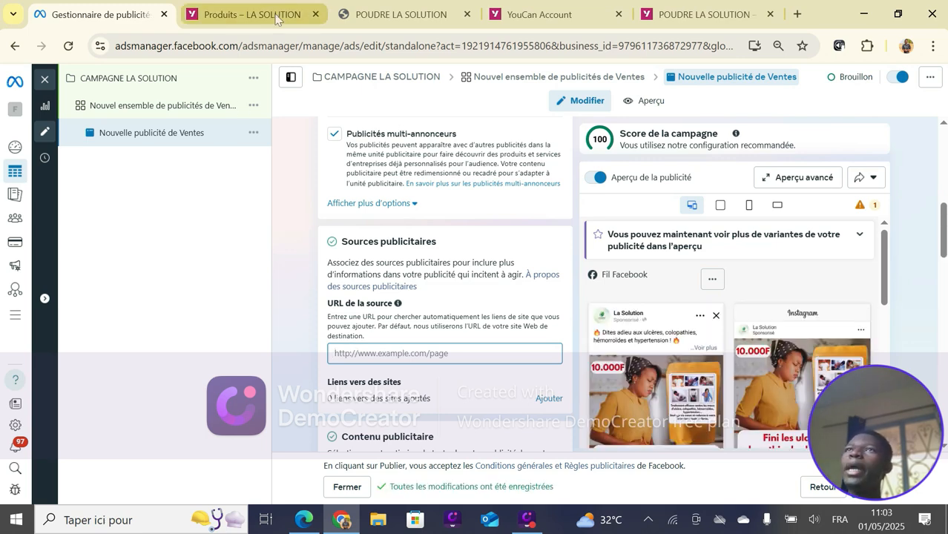
- Copy the POUDRE LA SOLUTION product page URL from YouCan and return to Ads Manager
click(419, 14)
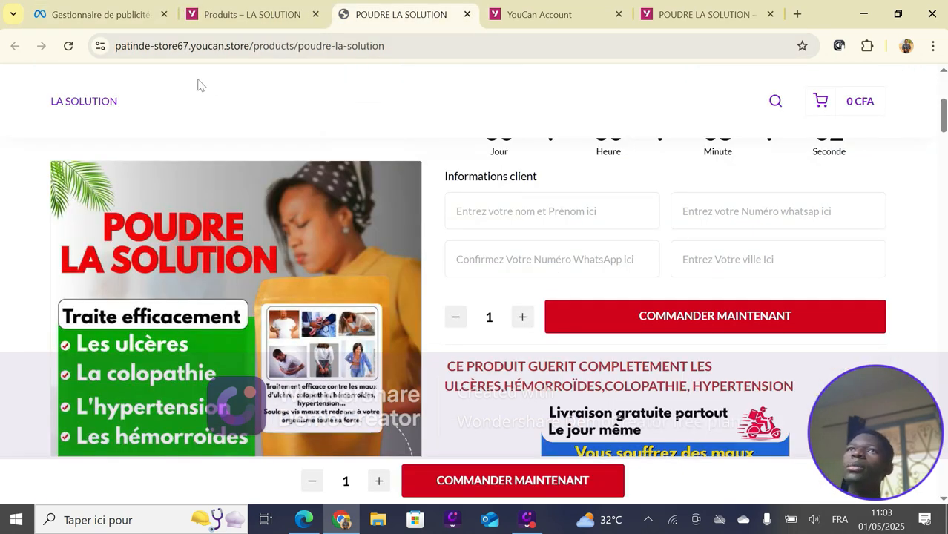
click(407, 46)
key(ctrl+c)
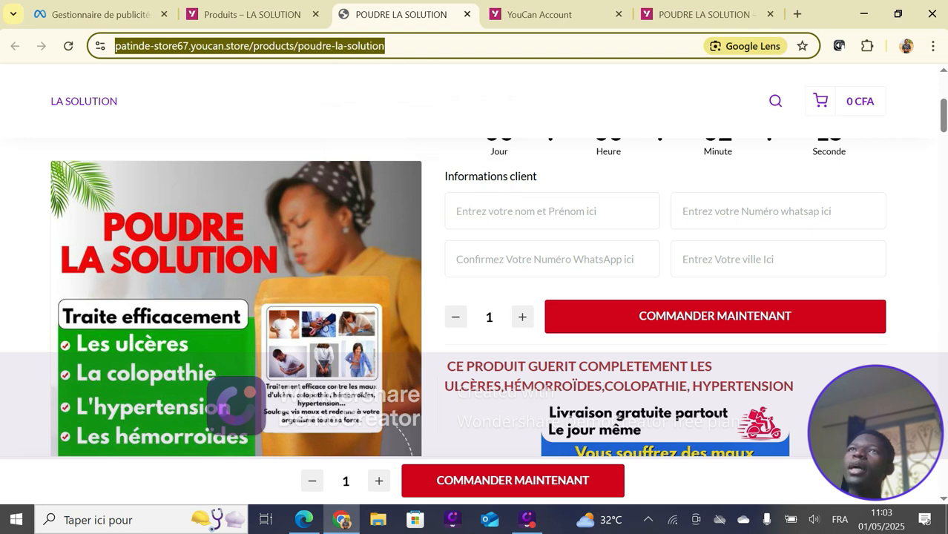
right_click(358, 51)
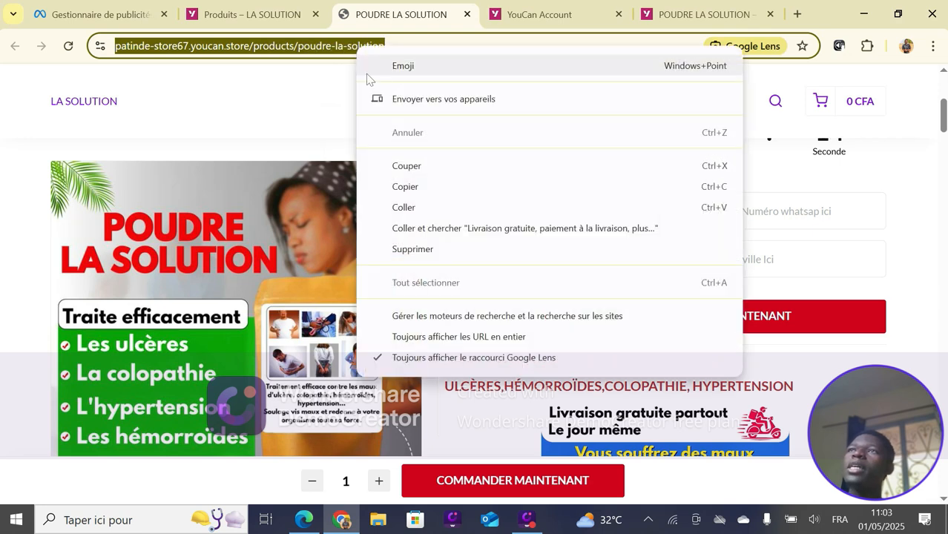
click(404, 186)
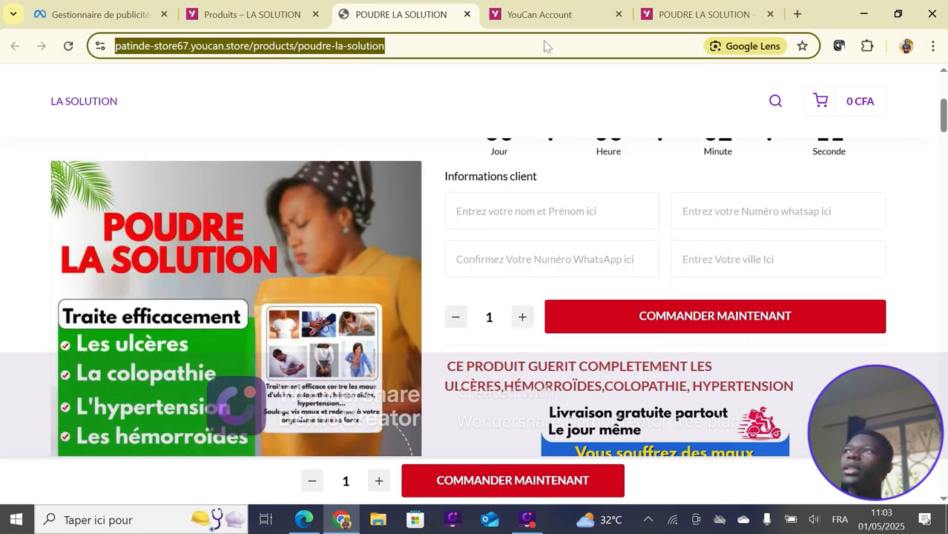
click(118, 14)
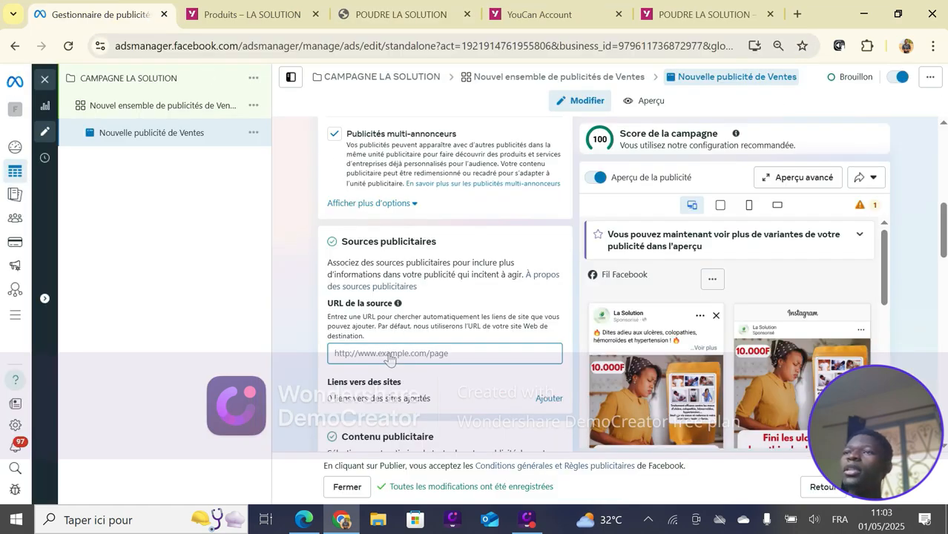
click(407, 15)
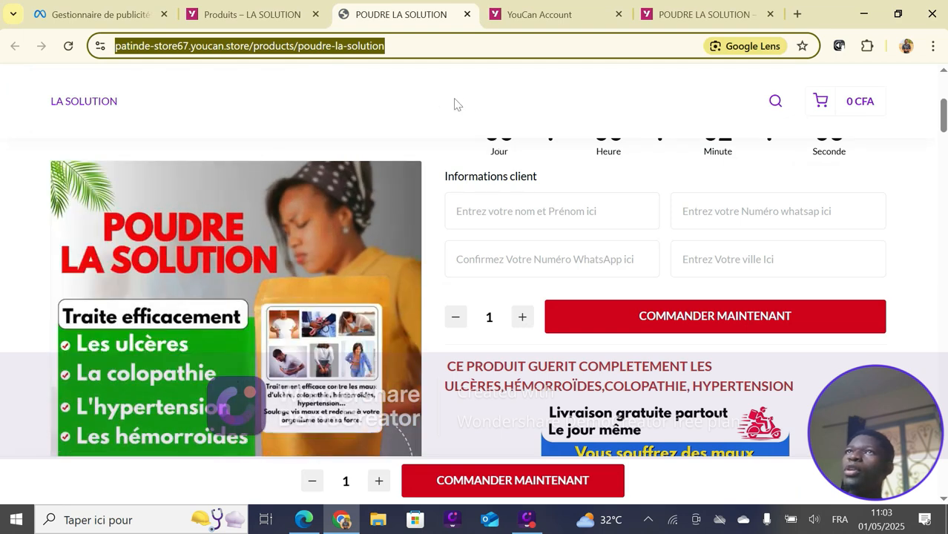
click(102, 13)
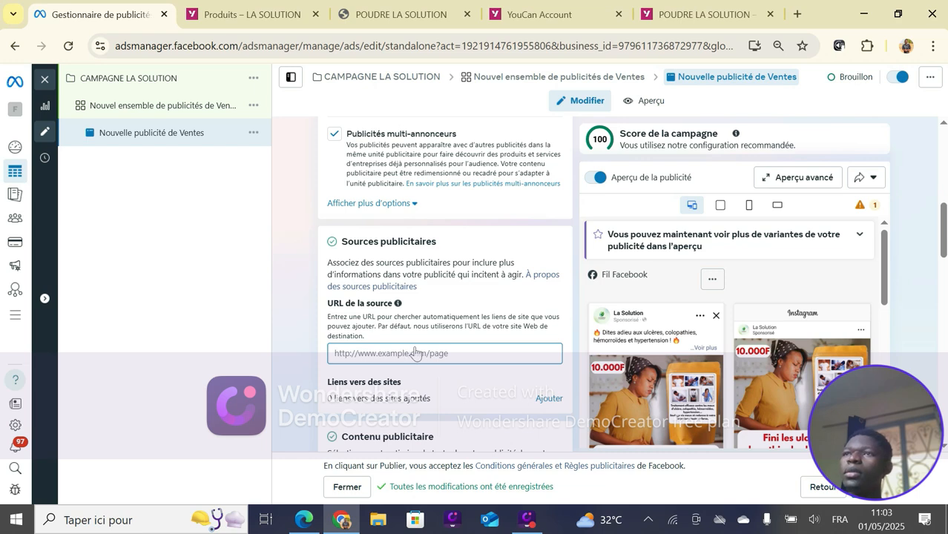
- Paste the YouCan product page link into the URL de la source field
scroll(411, 345, down, 1)
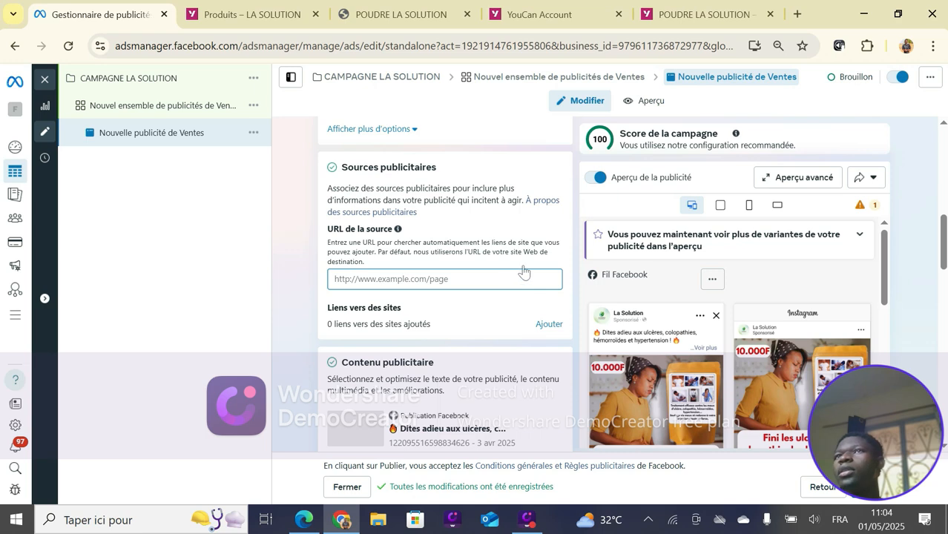
scroll(522, 271, down, 3)
scroll(523, 272, down, 1)
right_click(411, 345)
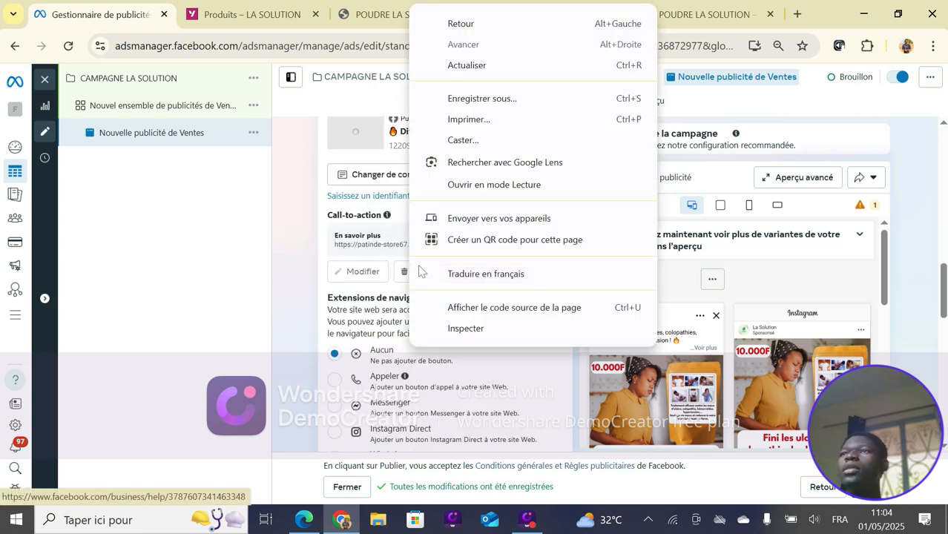
click(373, 233)
scroll(426, 234, up, 5)
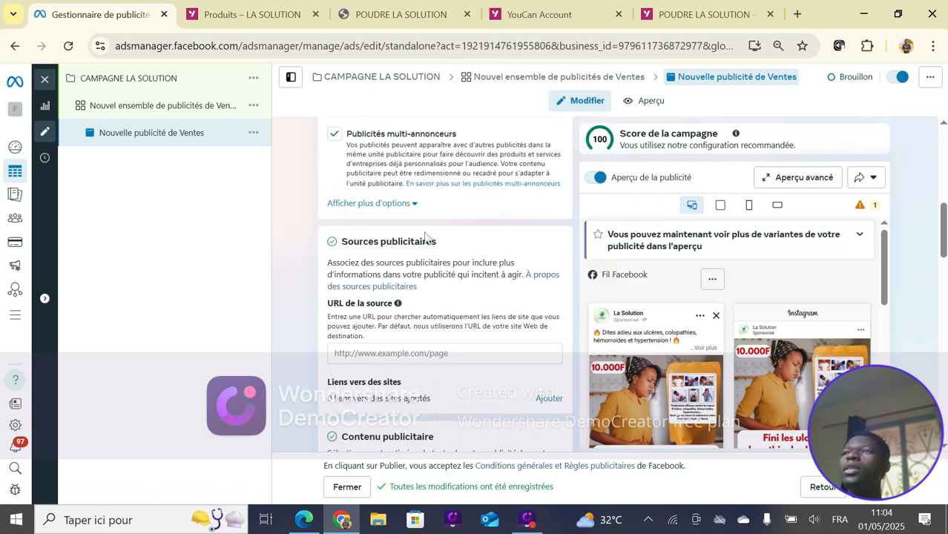
click(388, 354)
right_click(389, 354)
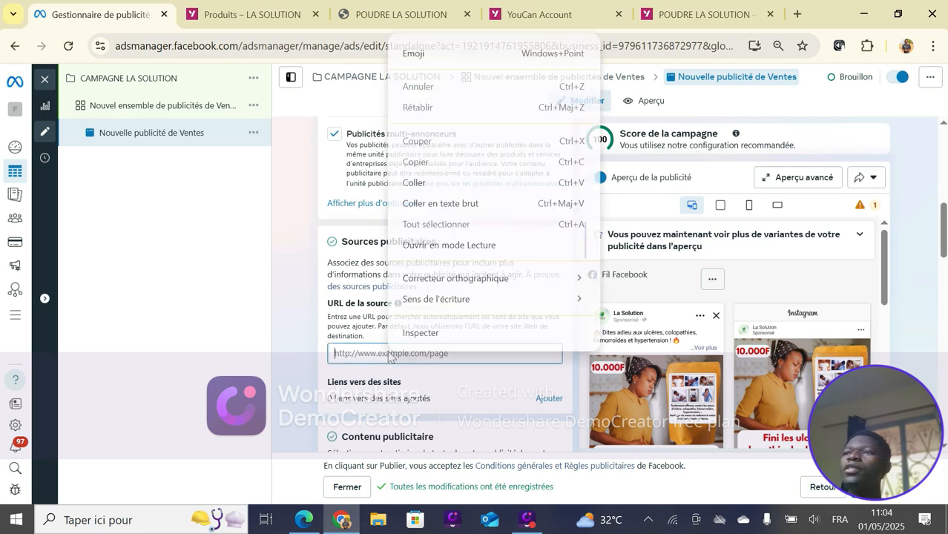
click(401, 183)
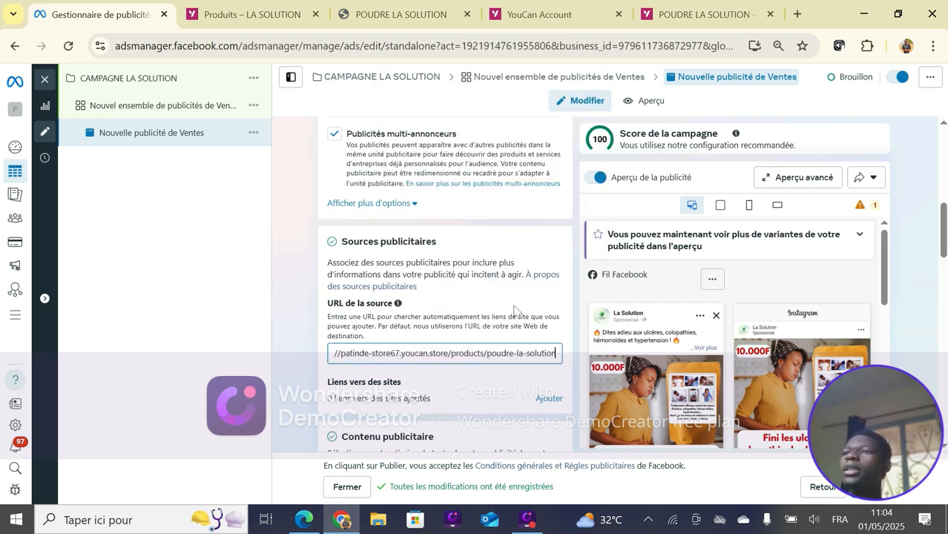
- Review the ad form and placement previews, then publish the campaign
scroll(514, 310, down, 2)
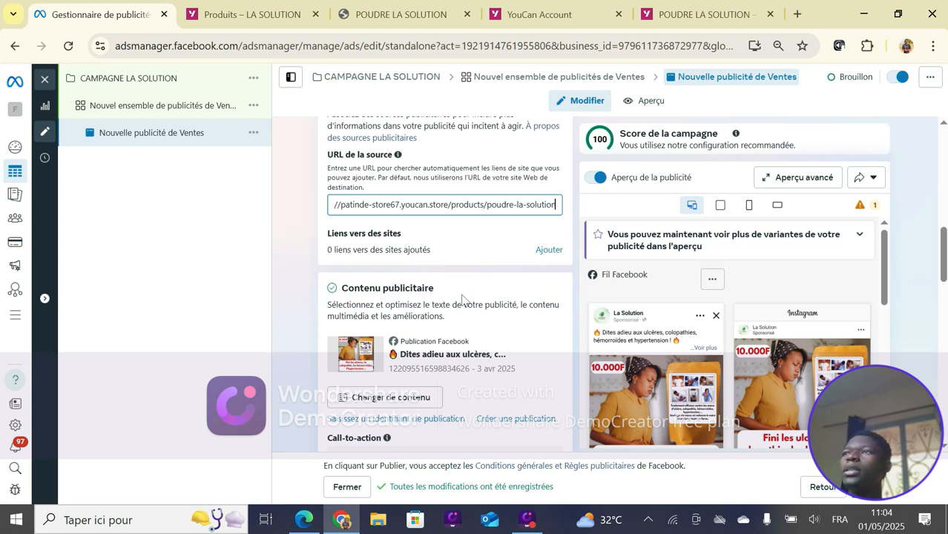
scroll(465, 251, down, 1)
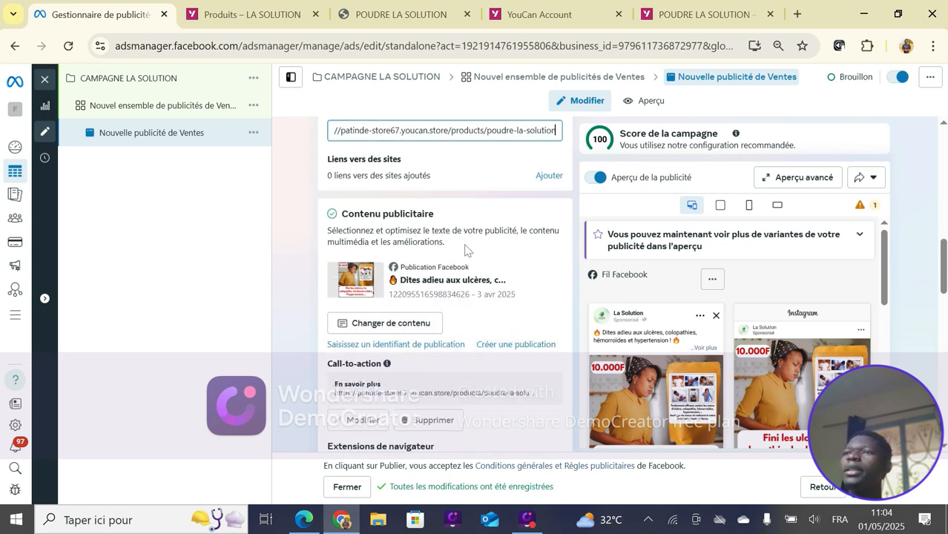
scroll(457, 256, down, 1)
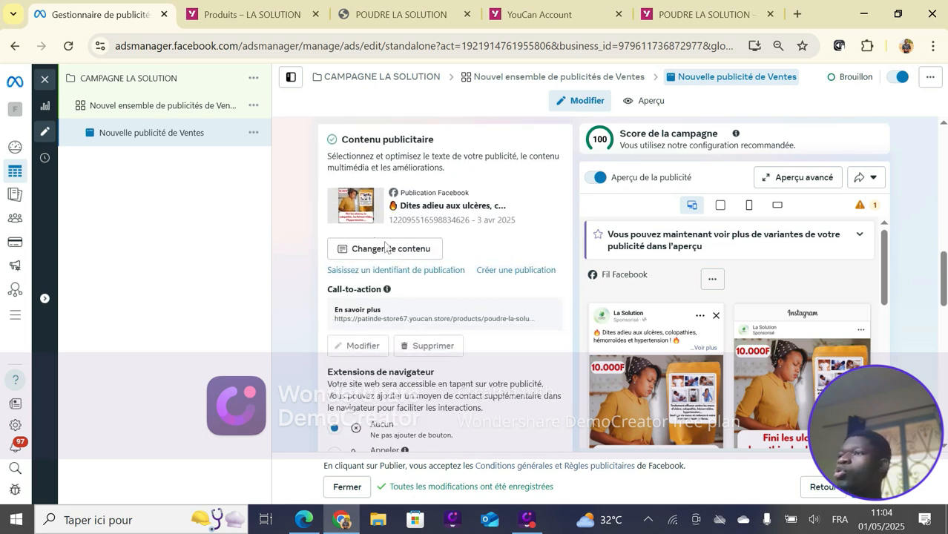
scroll(472, 250, down, 1)
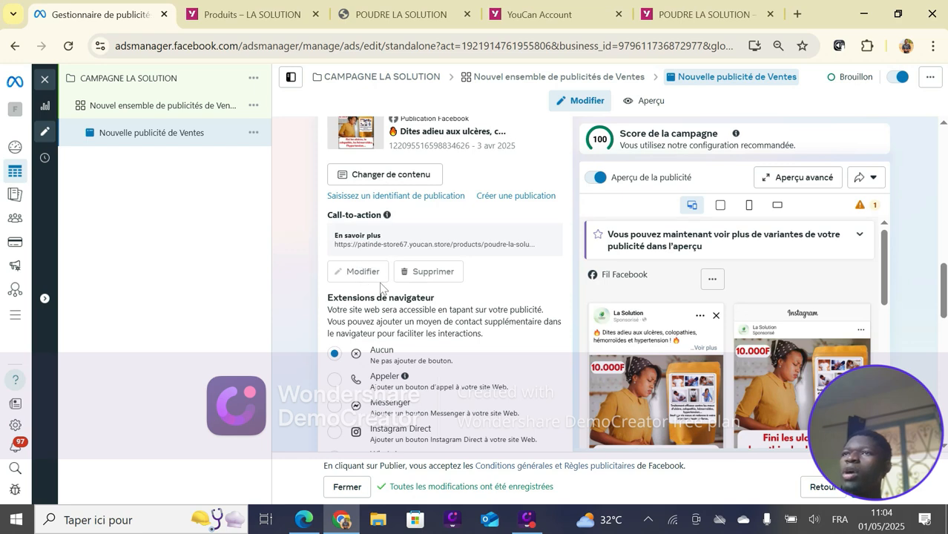
scroll(453, 244, down, 2)
scroll(480, 267, down, 2)
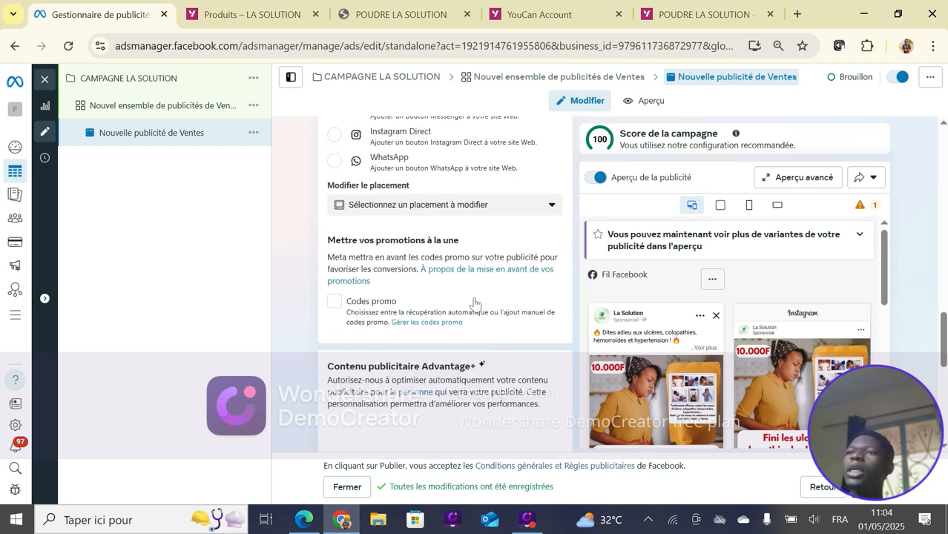
scroll(474, 307, down, 7)
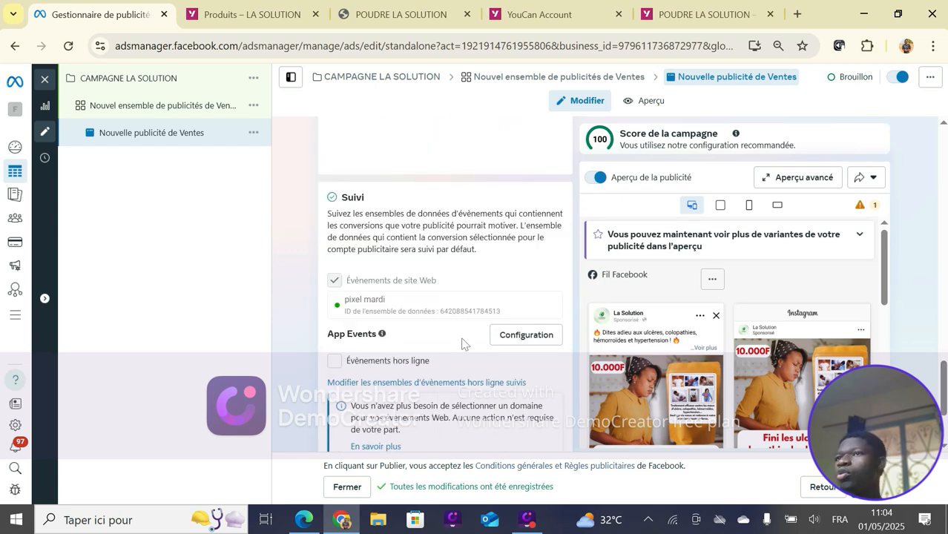
scroll(442, 290, down, 1)
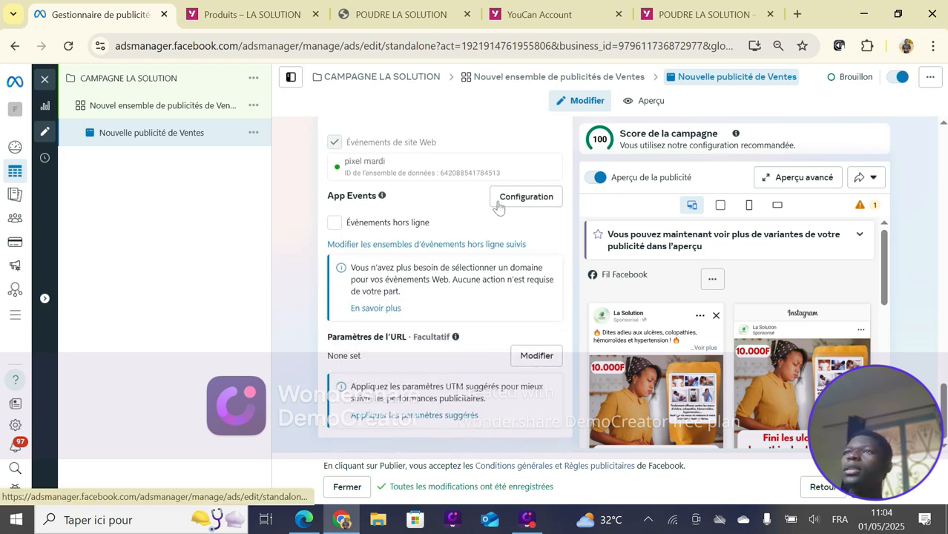
scroll(664, 355, down, 1)
scroll(664, 354, down, 1)
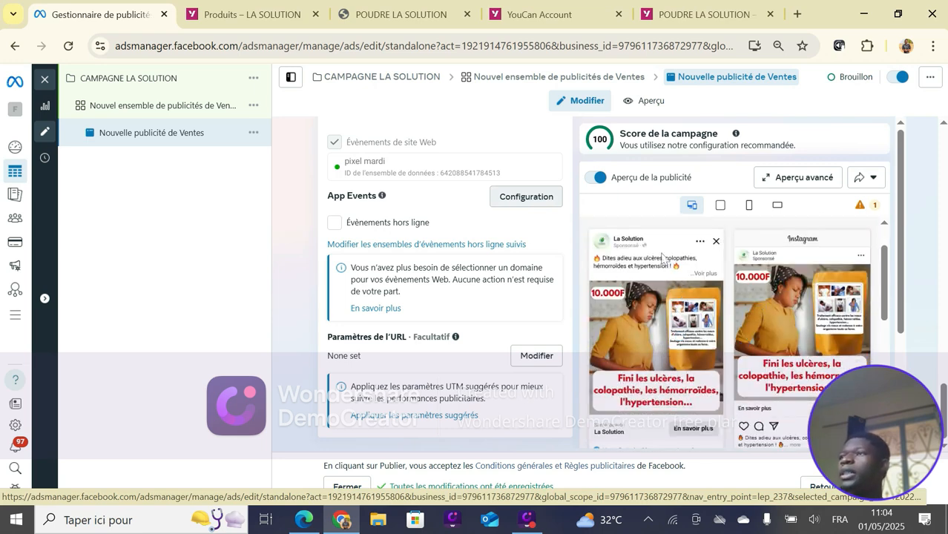
scroll(753, 264, down, 3)
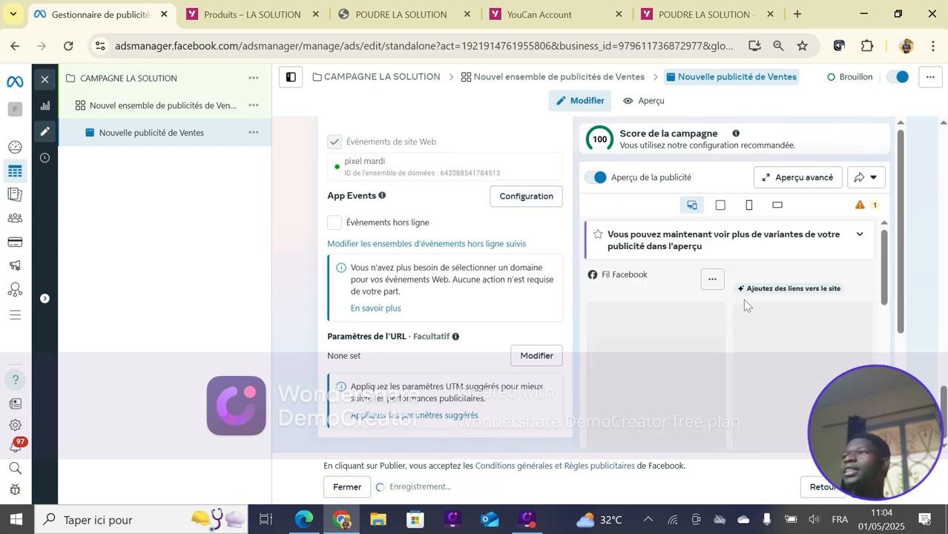
scroll(403, 204, up, 1)
scroll(403, 204, down, 1)
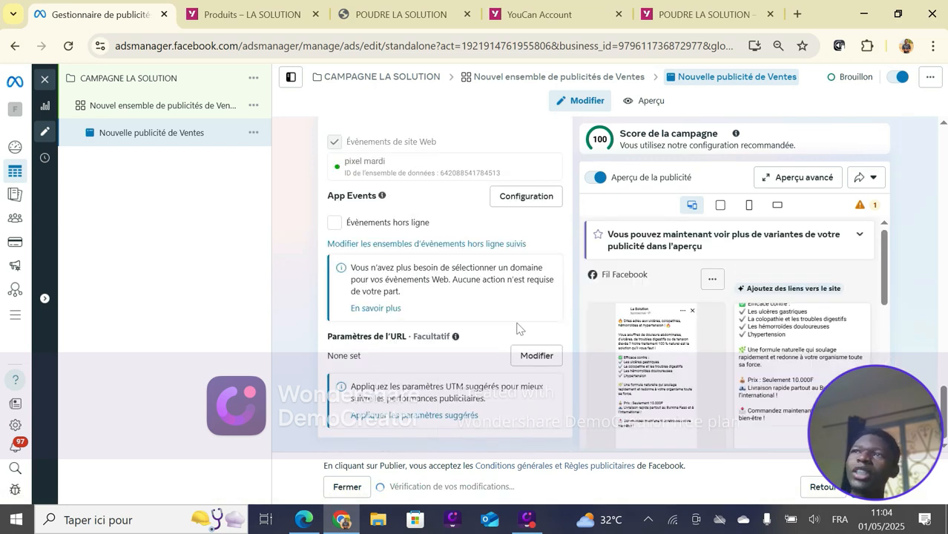
scroll(641, 333, down, 5)
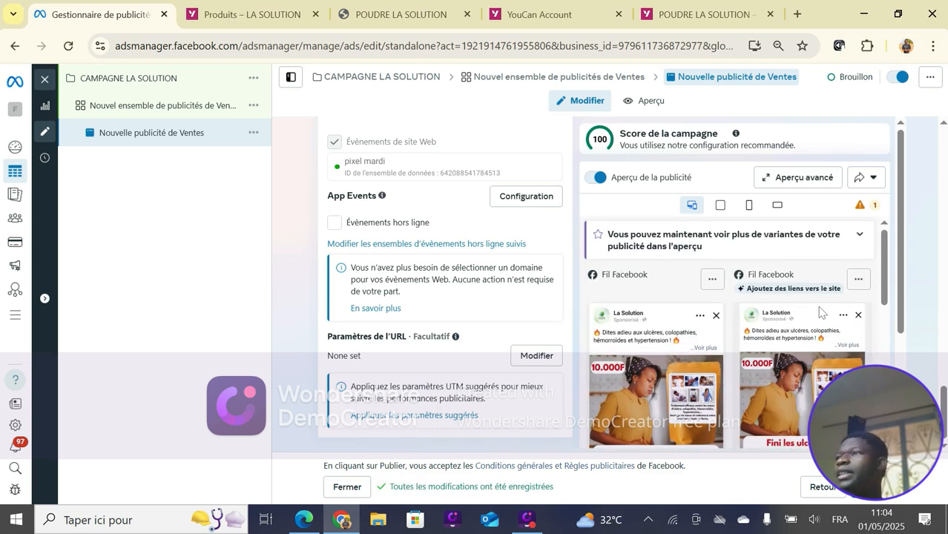
scroll(820, 311, down, 5)
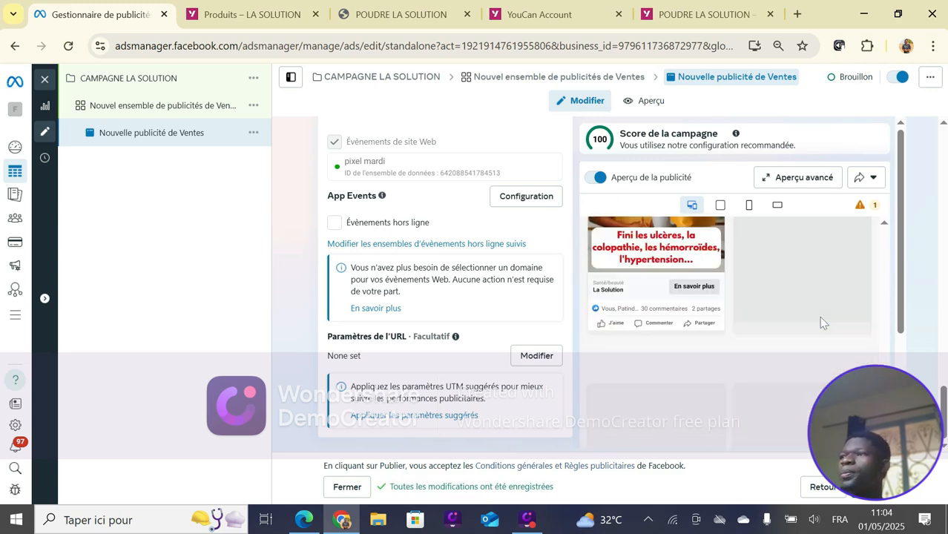
scroll(819, 319, down, 10)
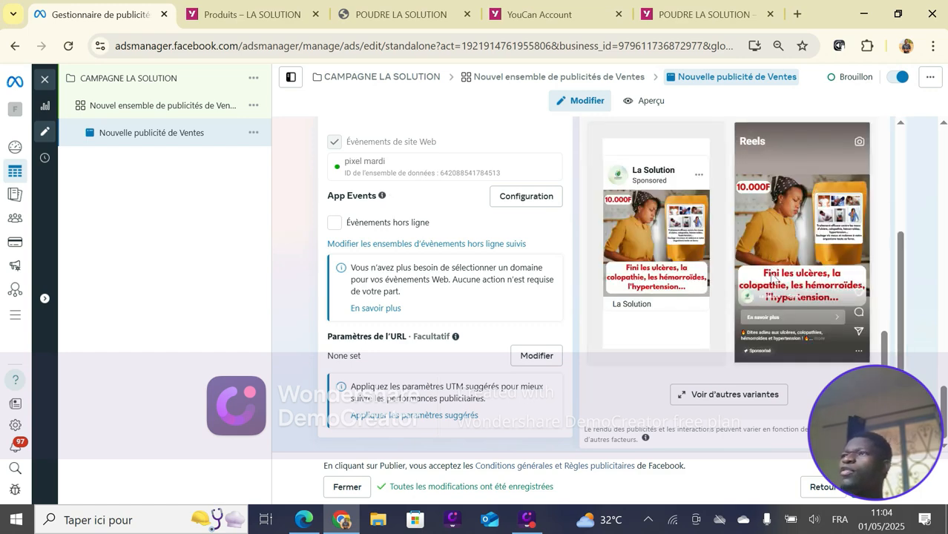
scroll(771, 276, down, 10)
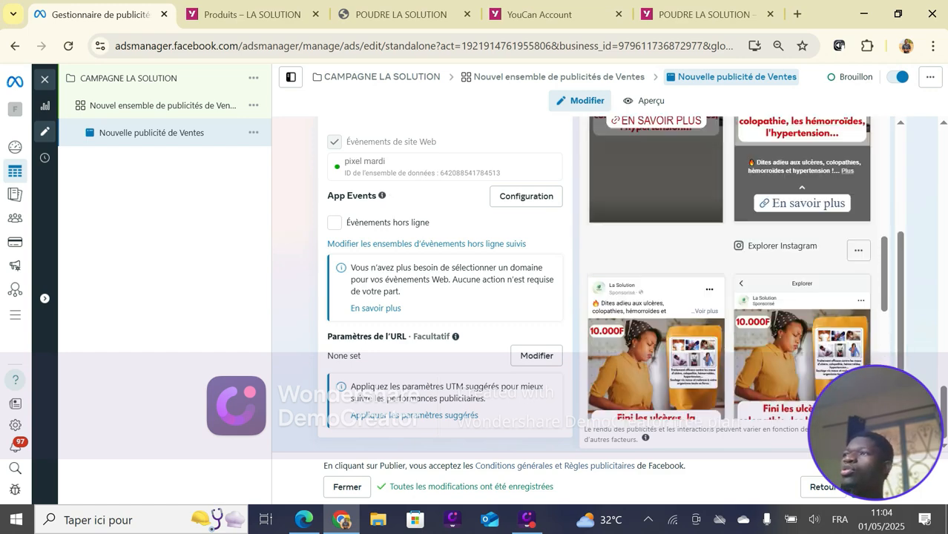
scroll(772, 277, up, 5)
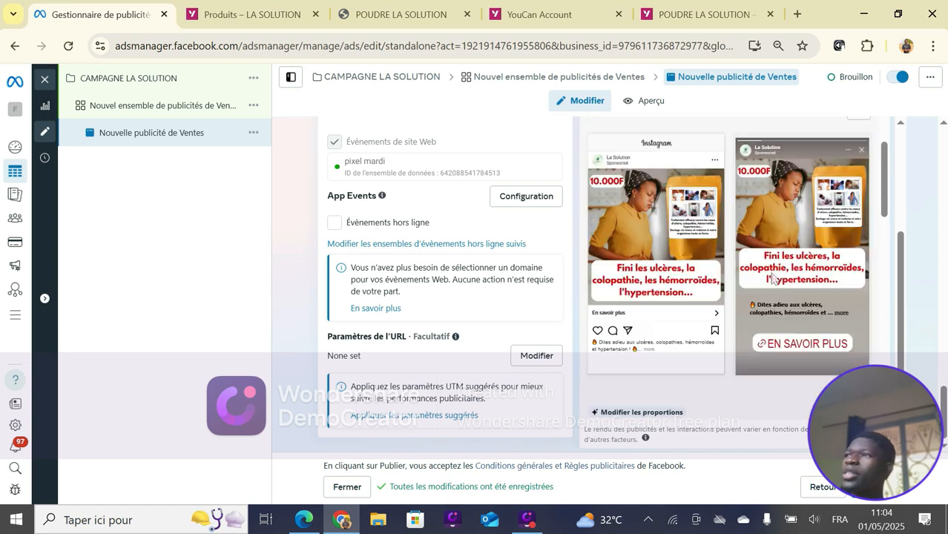
scroll(772, 278, up, 5)
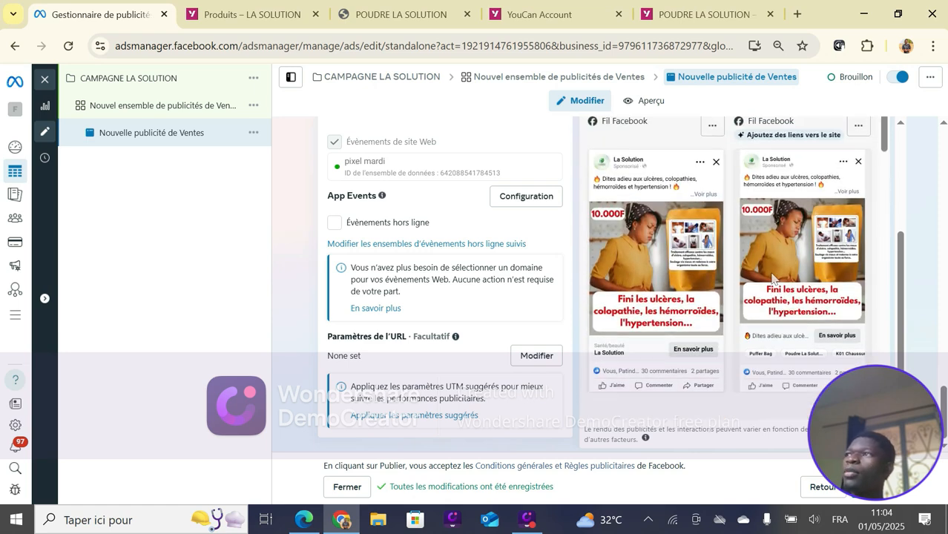
scroll(772, 277, down, 10)
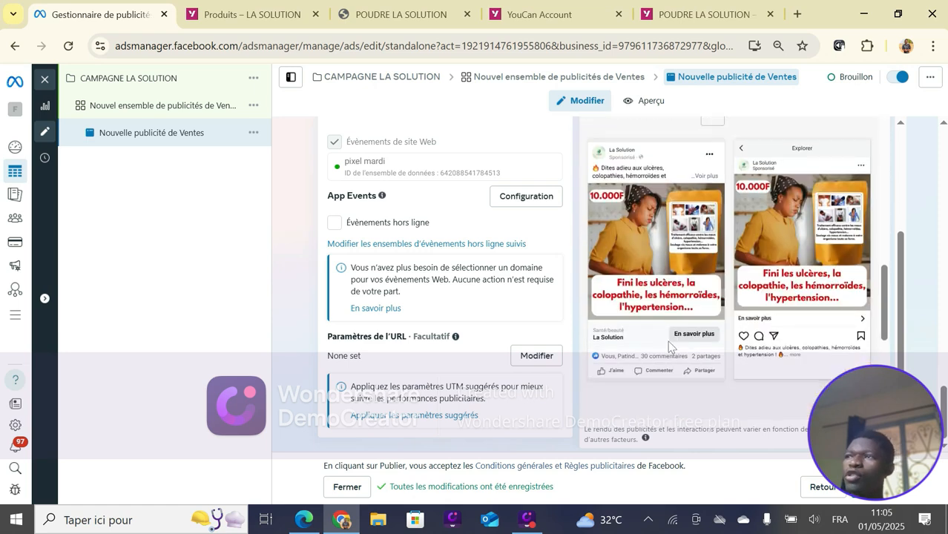
scroll(668, 340, down, 3)
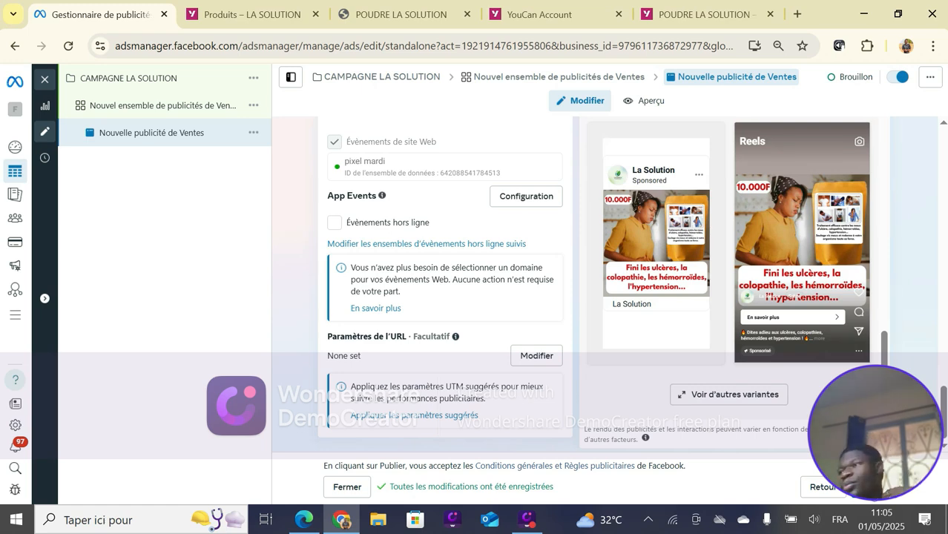
click(893, 487)
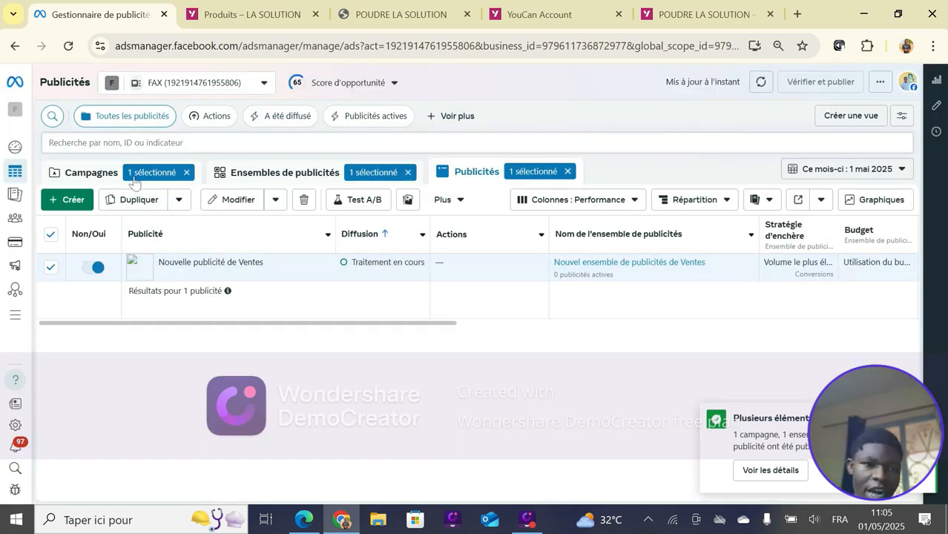
- Show the Campagnes list, with CAMPAGNE LA SOLUTION Programmé at 7,00 $ daily
click(93, 173)
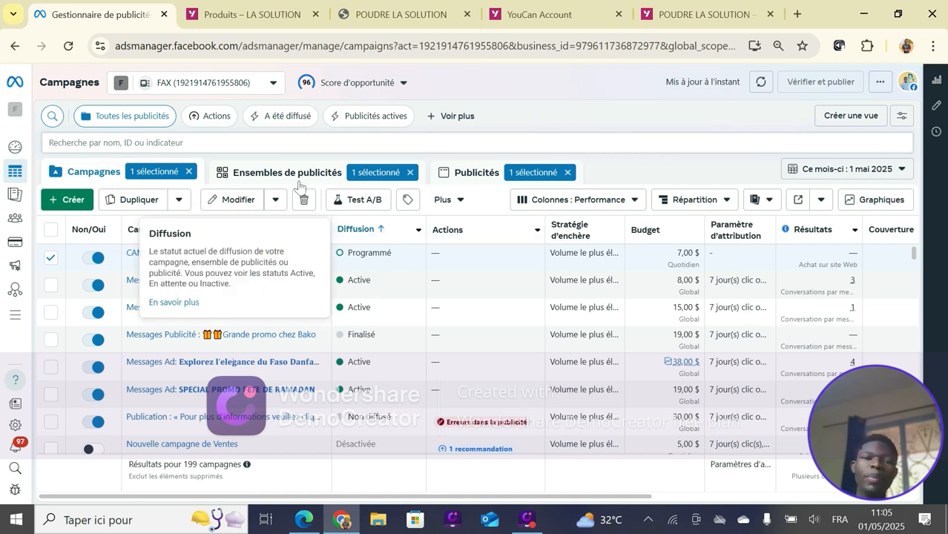
click(797, 13)
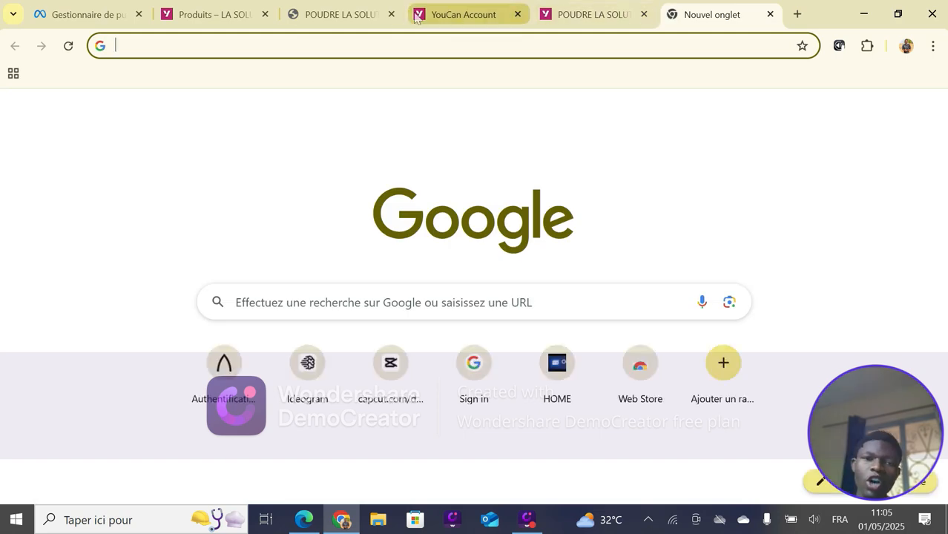
click(339, 15)
scroll(540, 208, down, 10)
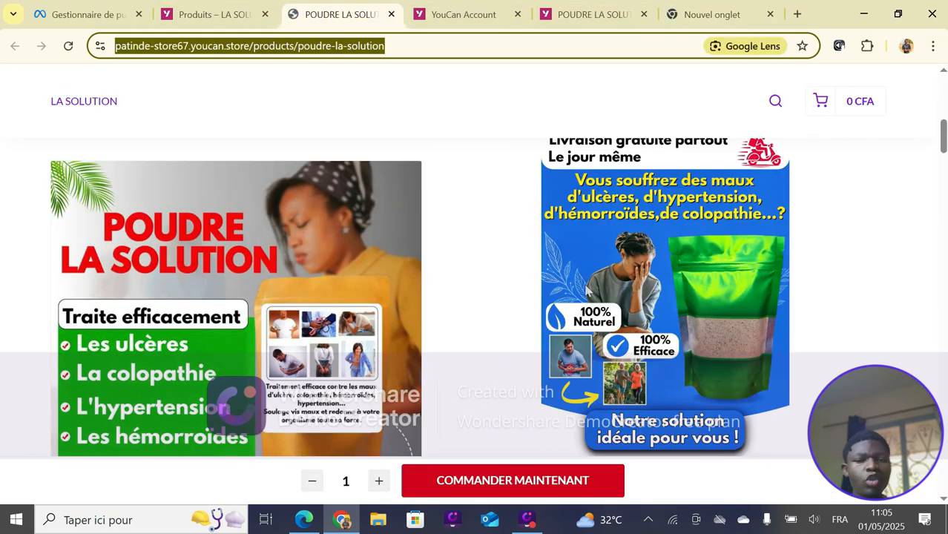
scroll(617, 317, up, 4)
scroll(618, 316, up, 8)
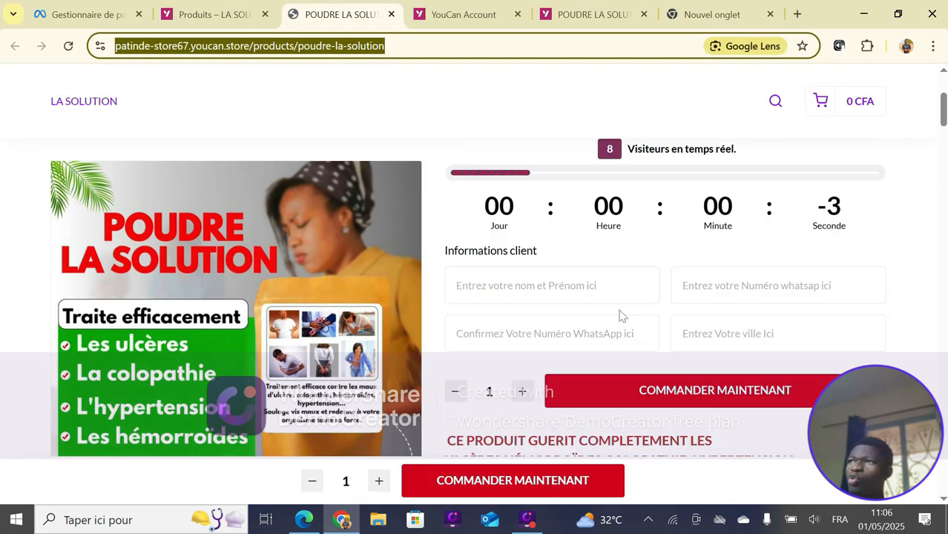
scroll(619, 315, down, 4)
scroll(605, 269, down, 6)
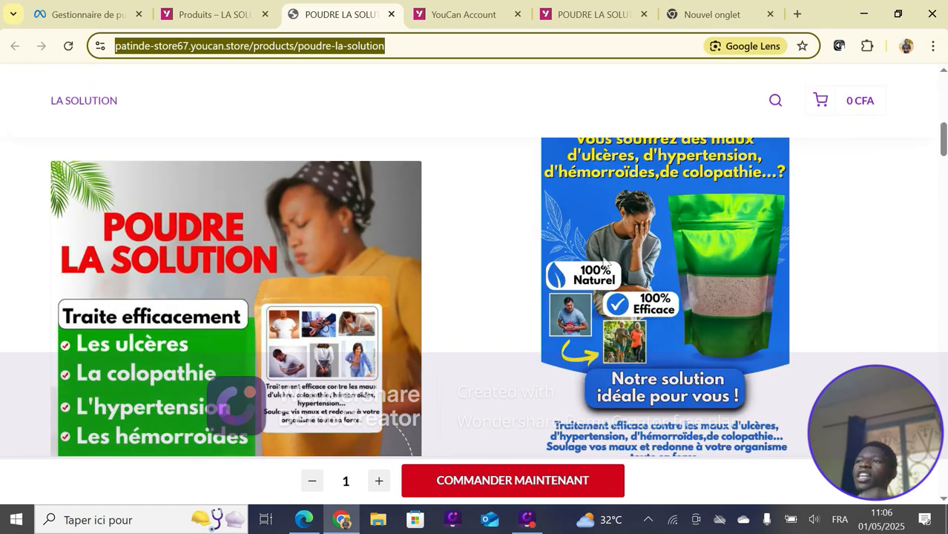
scroll(605, 270, down, 8)
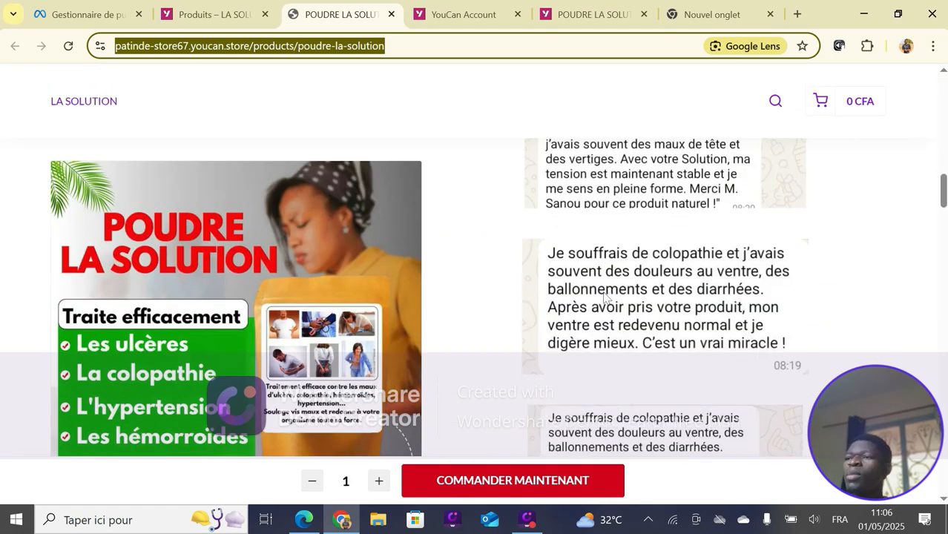
scroll(604, 296, down, 10)
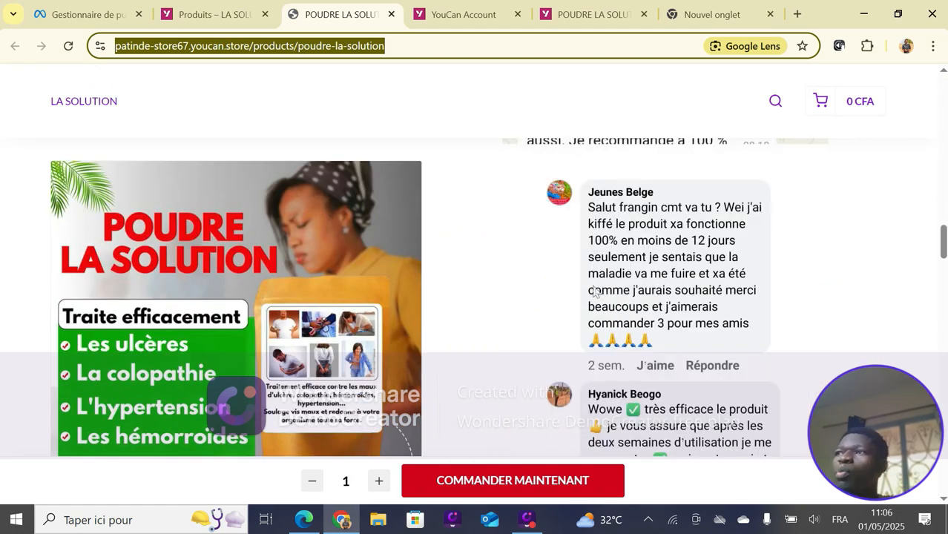
scroll(572, 305, down, 15)
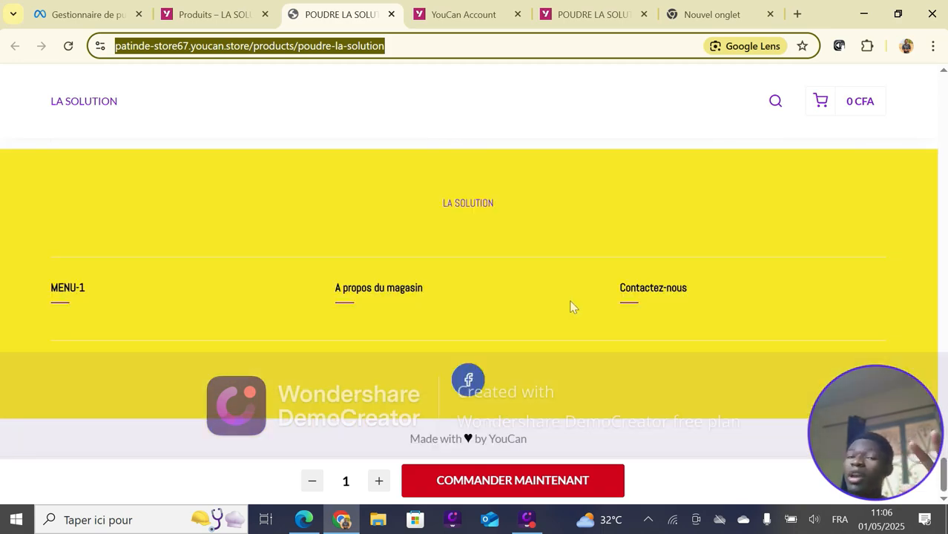
click(538, 108)
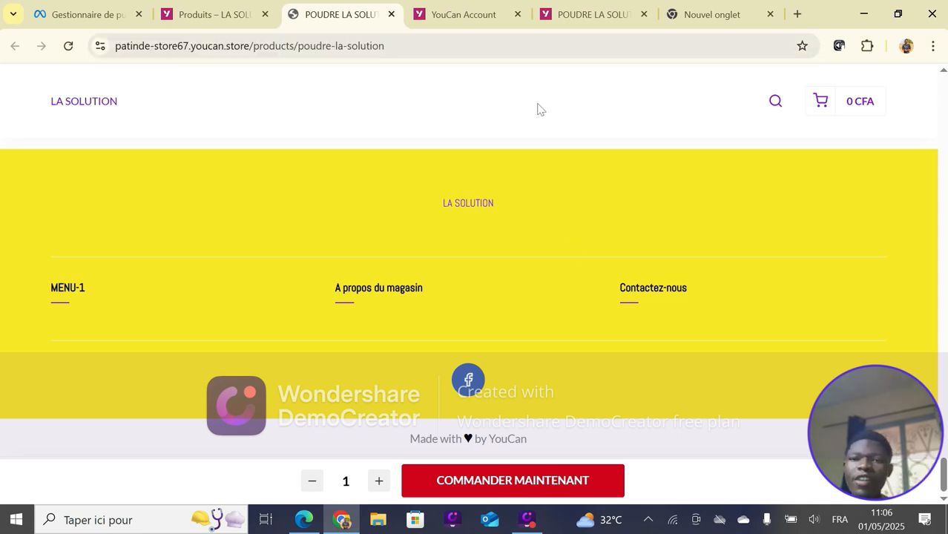
- Reach systeme.io via 'SYS' in a new tab, dismiss the signup offer and log in
click(724, 14)
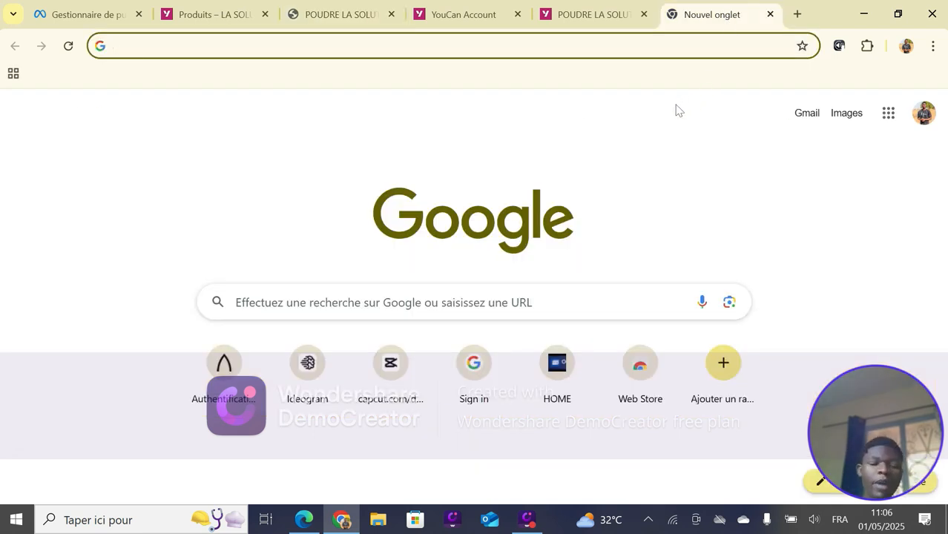
text(SYSteme.io/fr)
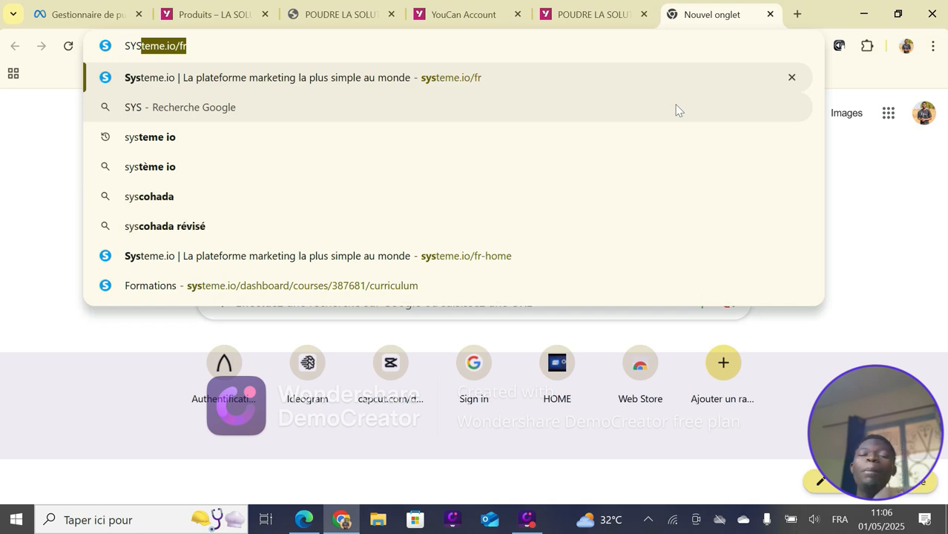
click(377, 84)
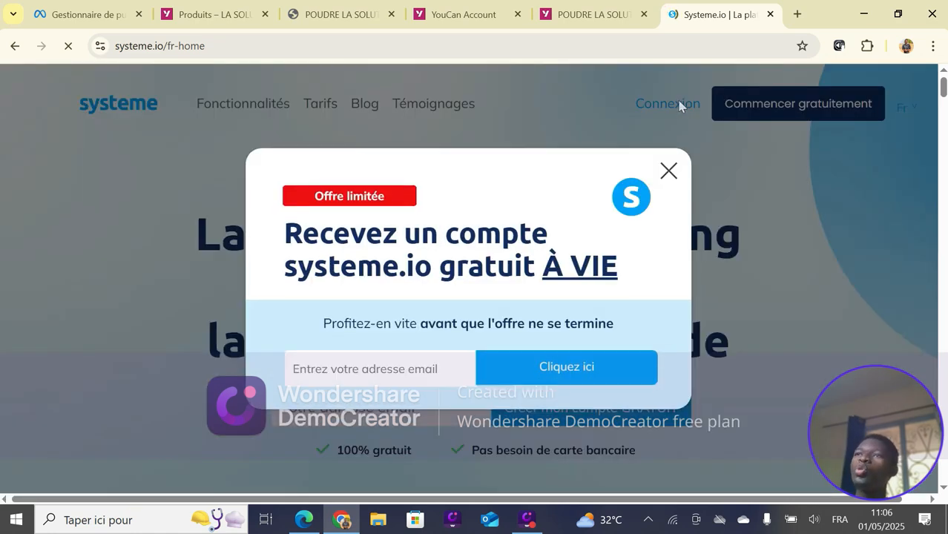
click(669, 174)
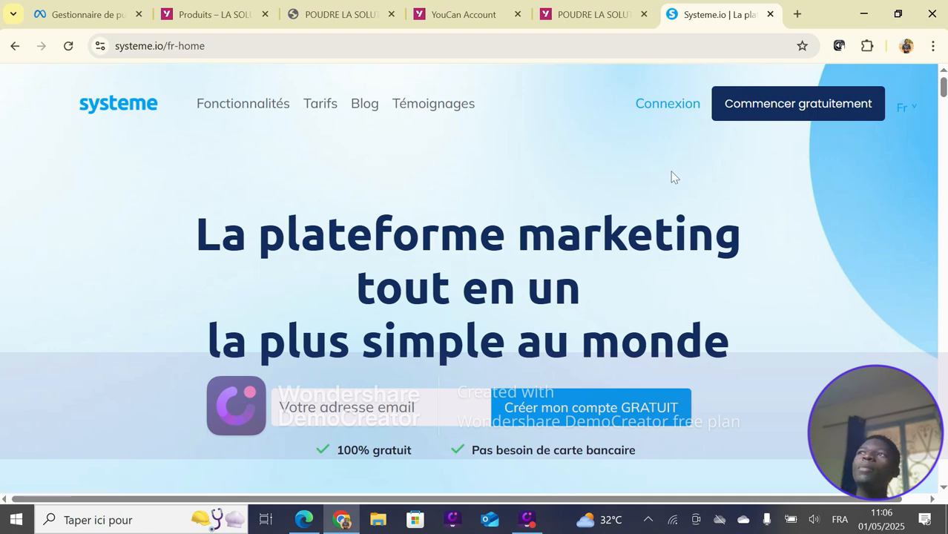
click(668, 104)
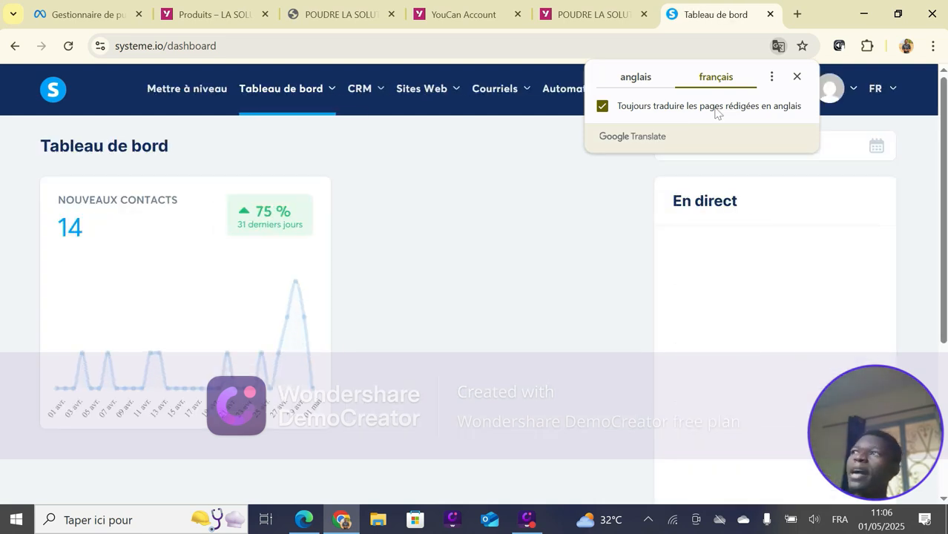
- Dismiss the translation prompt and open PAT ECOM BOOST's Programme d'études from Actifs > Formations
click(797, 77)
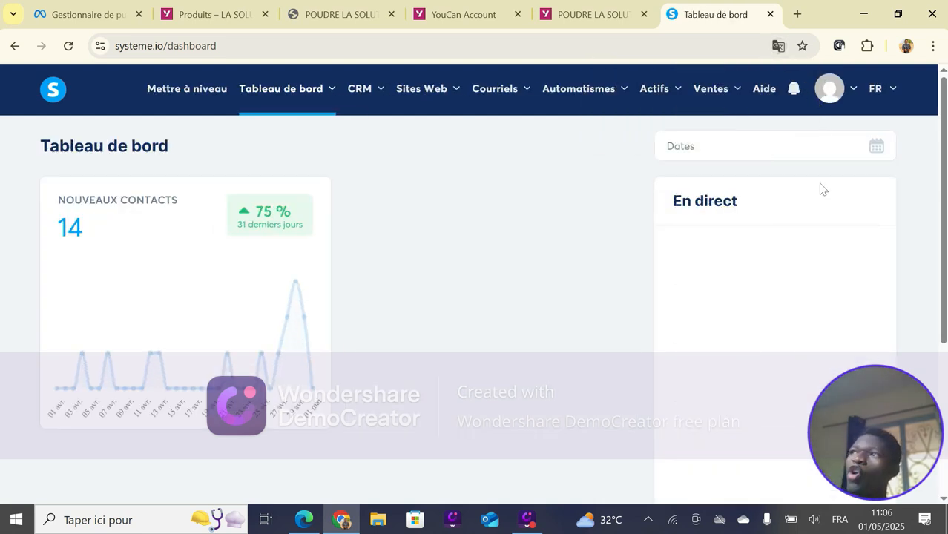
scroll(633, 205, down, 3)
scroll(630, 215, up, 3)
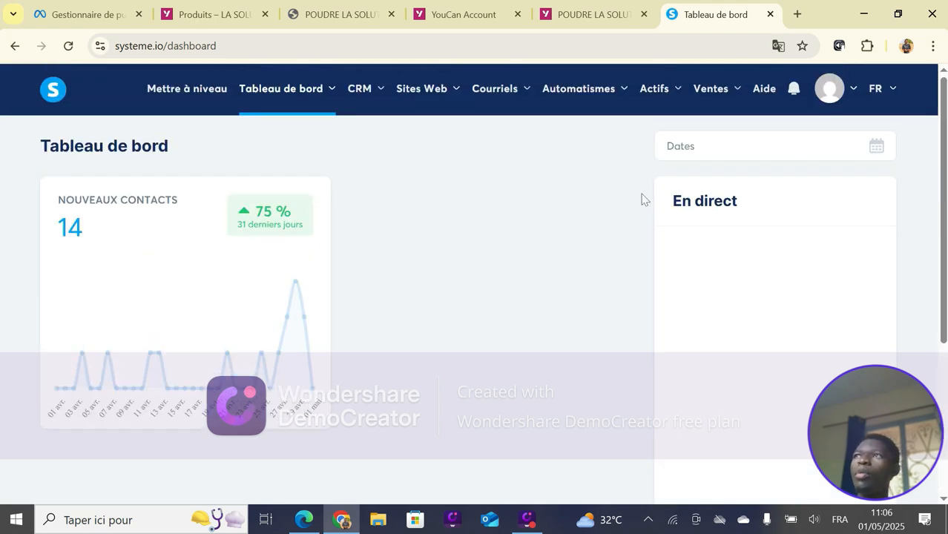
mouse_move(655, 97)
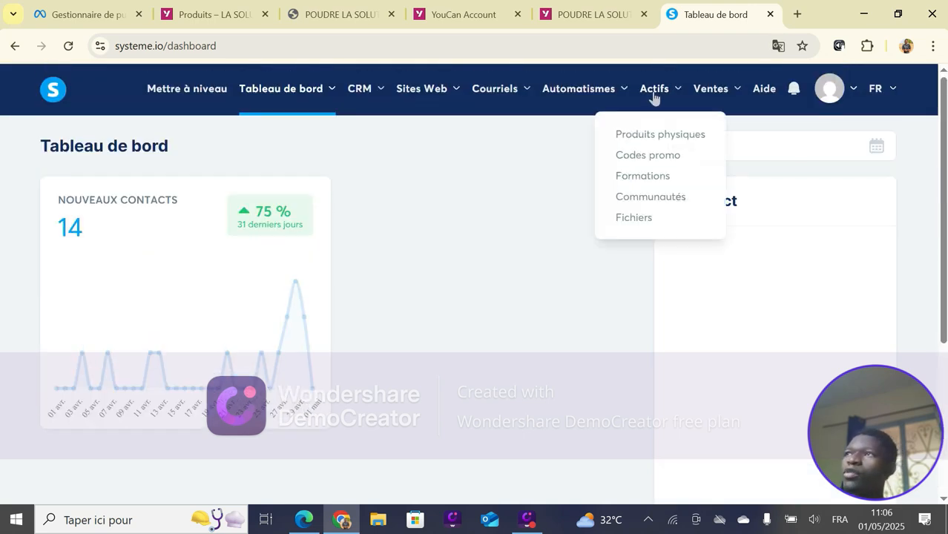
click(658, 178)
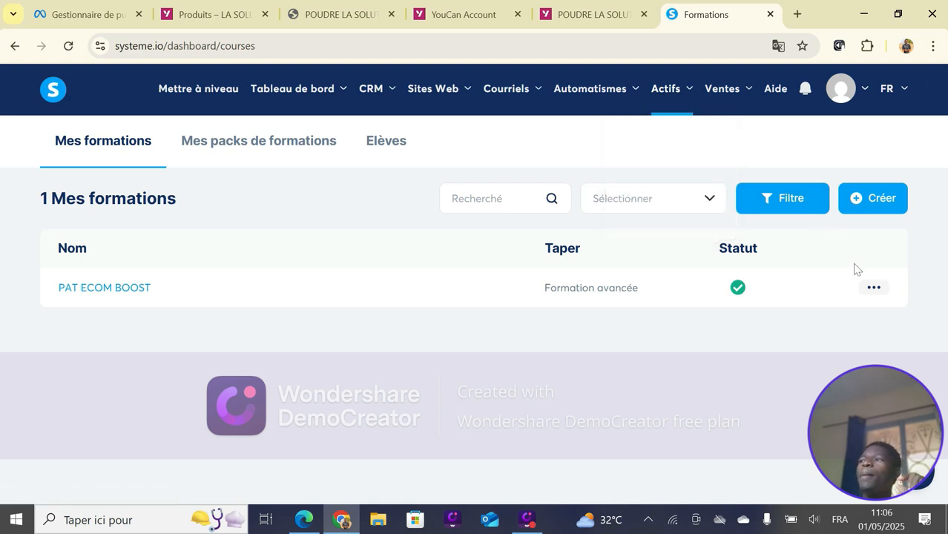
click(876, 289)
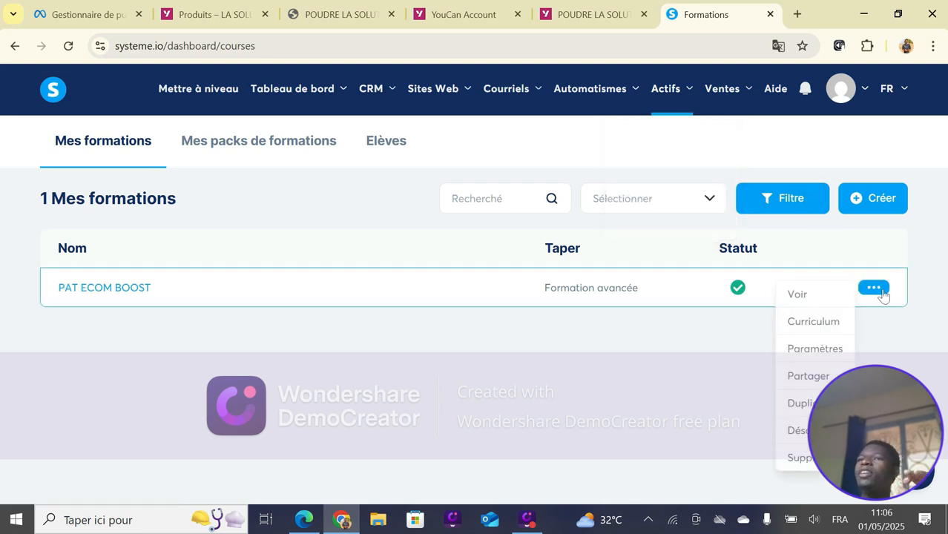
click(807, 322)
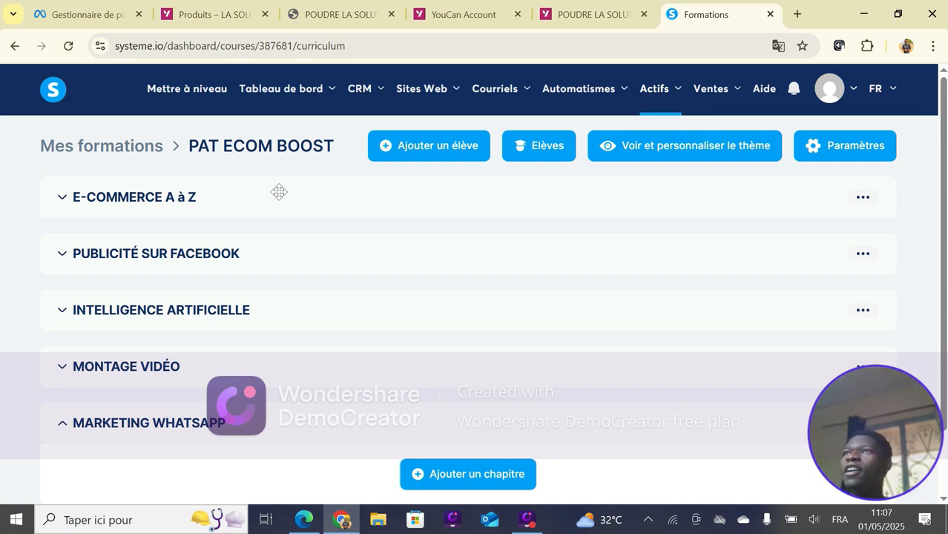
- Scroll through the PAT ECOM BOOST course curriculum in systeme.io to review its five chapters
scroll(425, 209, down, 2)
scroll(816, 208, up, 1)
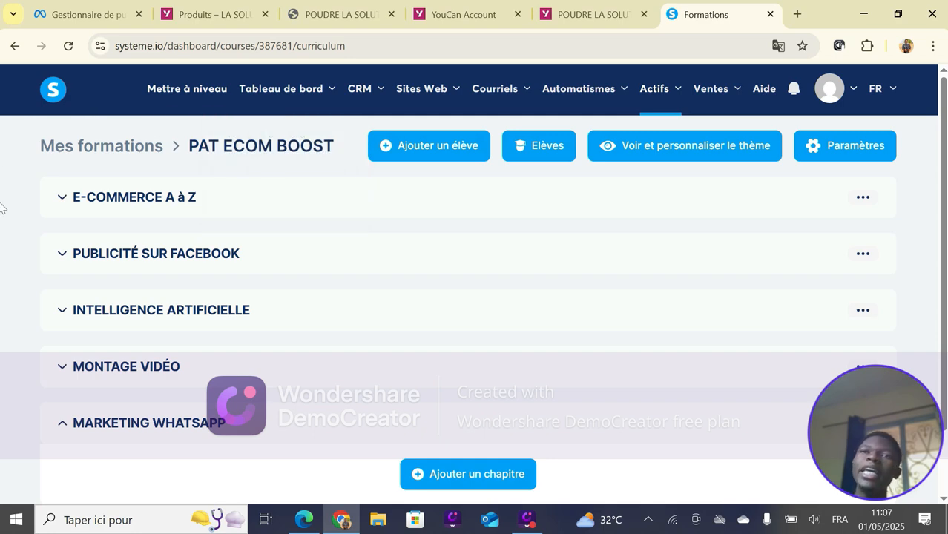
scroll(935, 332, down, 1)
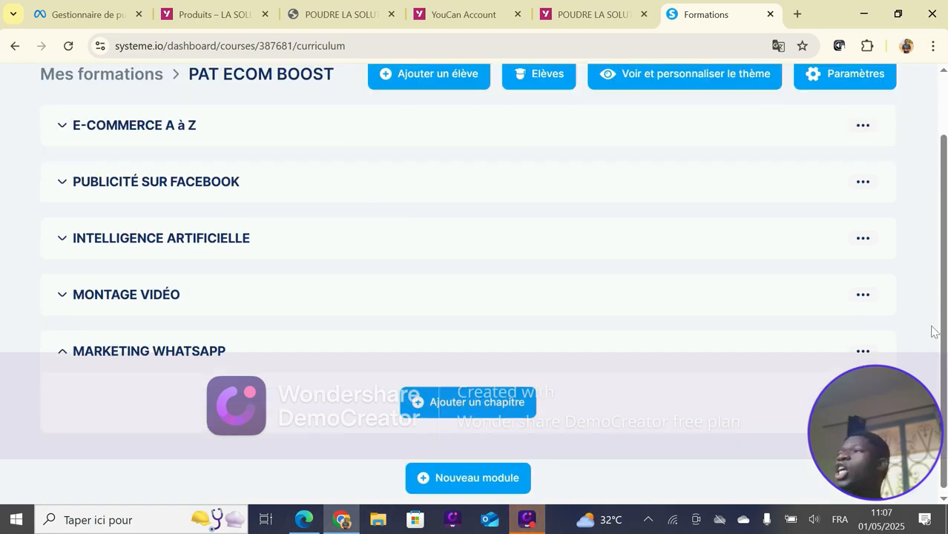
scroll(908, 226, up, 1)
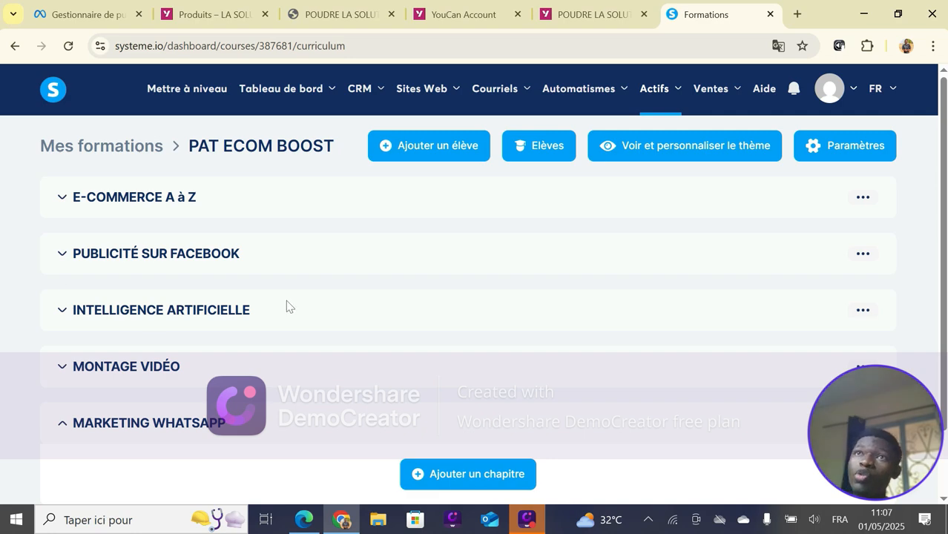
- Expand the E-COMMERCE A à Z module to list its lessons, starting with CREATION ET PARAMETRAGE PART 1
click(186, 209)
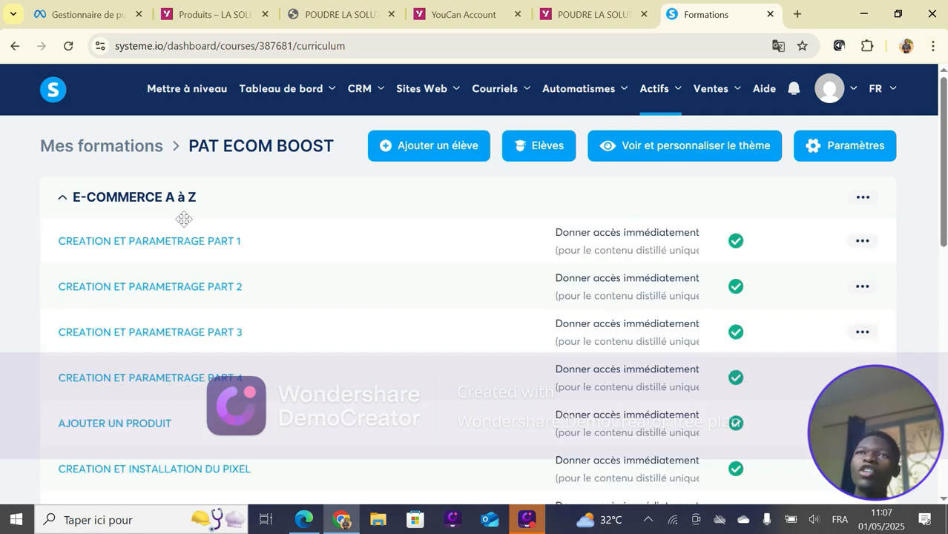
scroll(206, 286, down, 7)
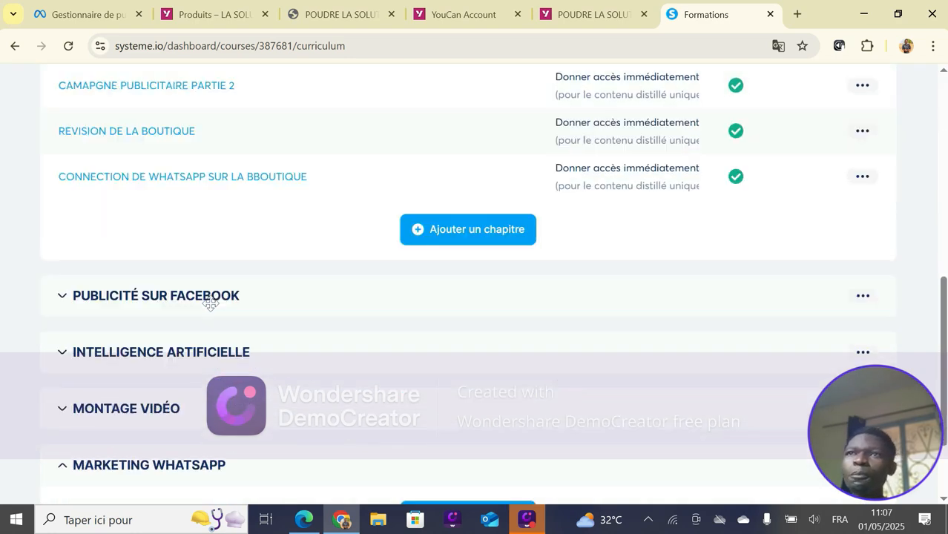
scroll(208, 302, up, 3)
scroll(210, 283, down, 3)
- Expand the PUBLICITÉ SUR FACEBOOK and INTELLIGENCE ARTIFICIELLE modules and review their lessons
click(201, 296)
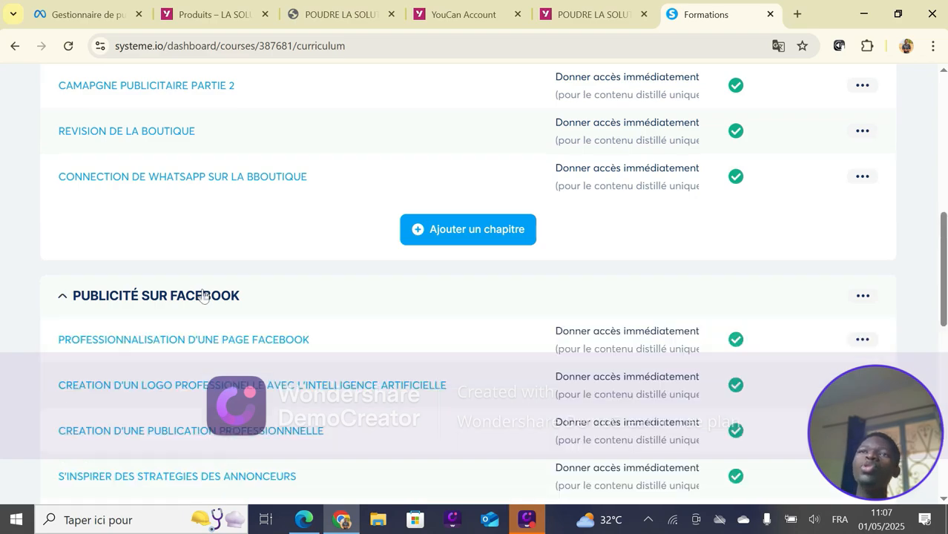
scroll(202, 296, down, 2)
scroll(203, 296, down, 6)
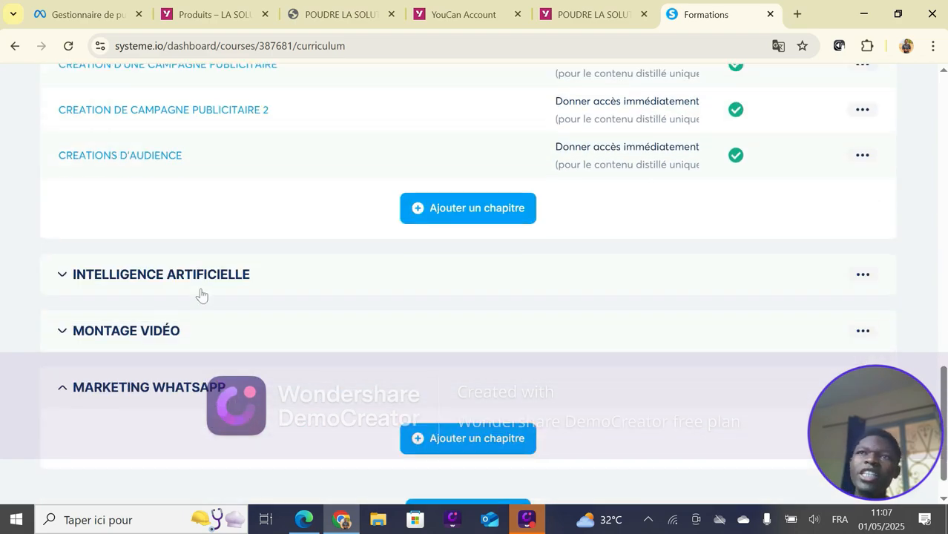
click(197, 286)
scroll(211, 275, up, 15)
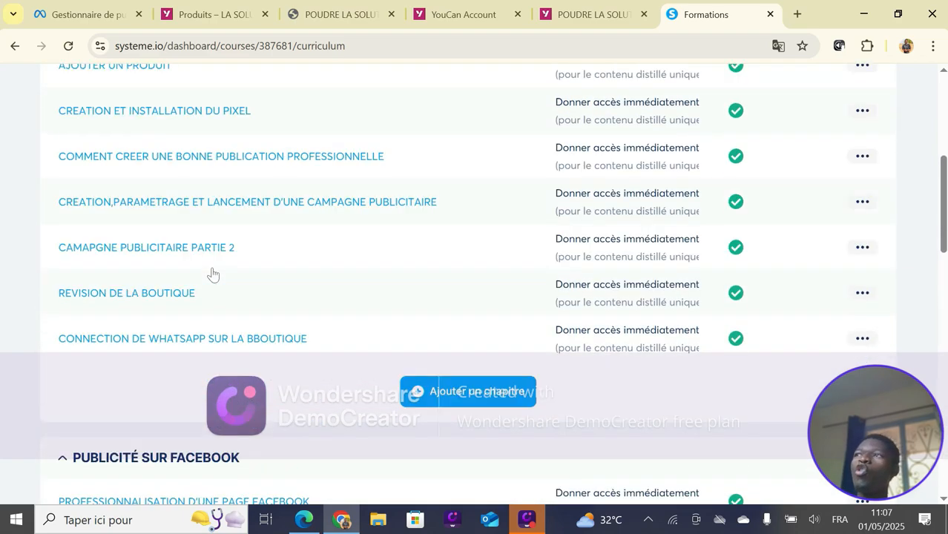
scroll(263, 261, up, 1)
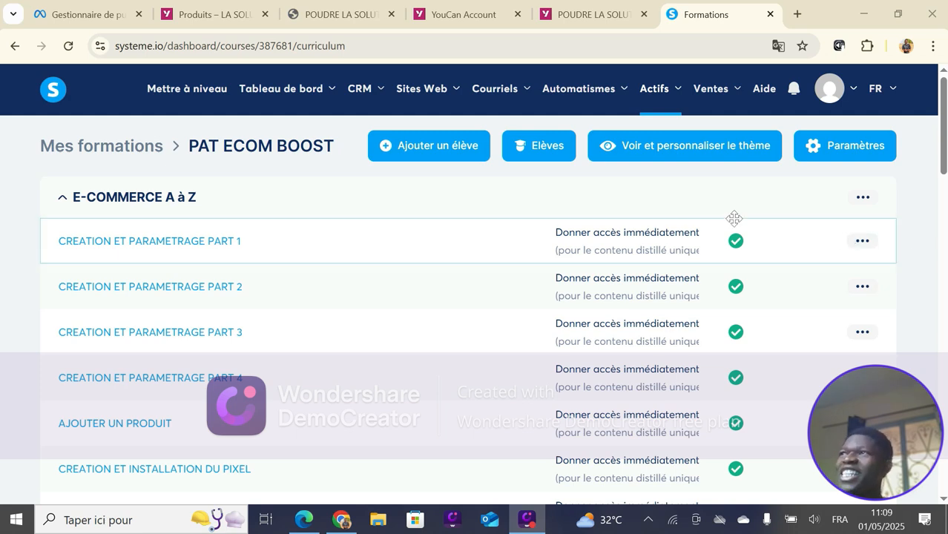
scroll(503, 255, down, 3)
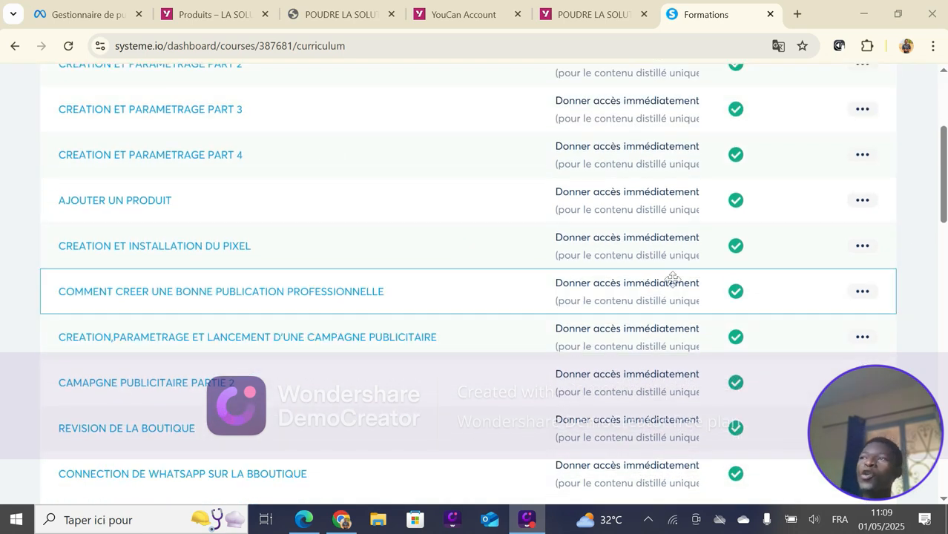